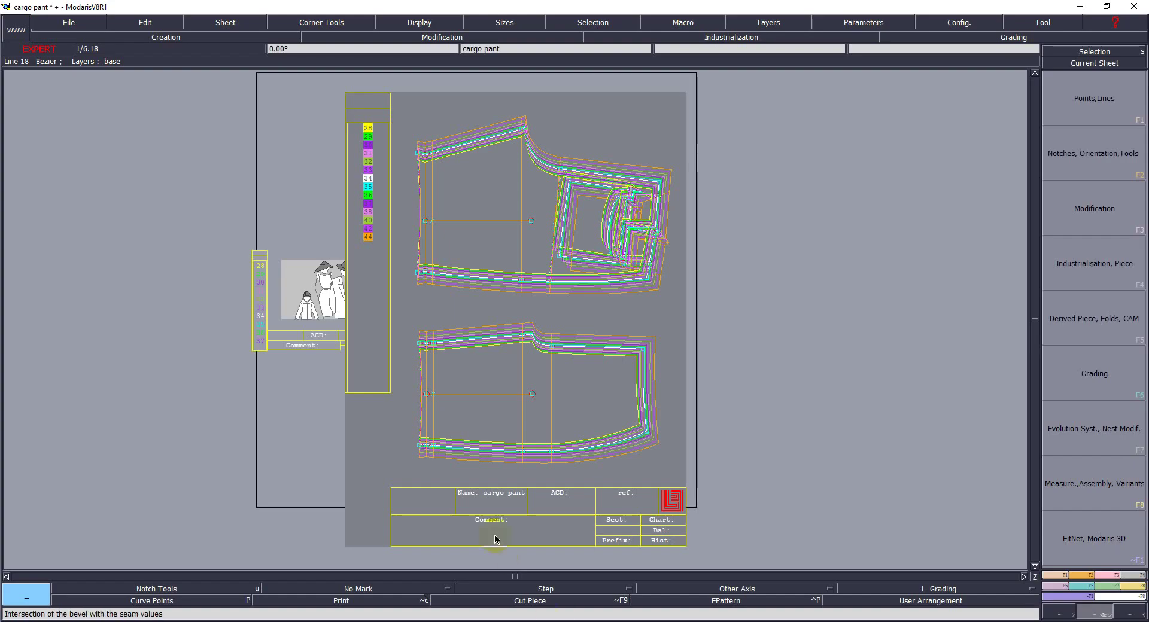
# Step: Hide the graded size nests and zoom in on the lower pant piece
pyautogui.click(513, 542)
pyautogui.press('z')
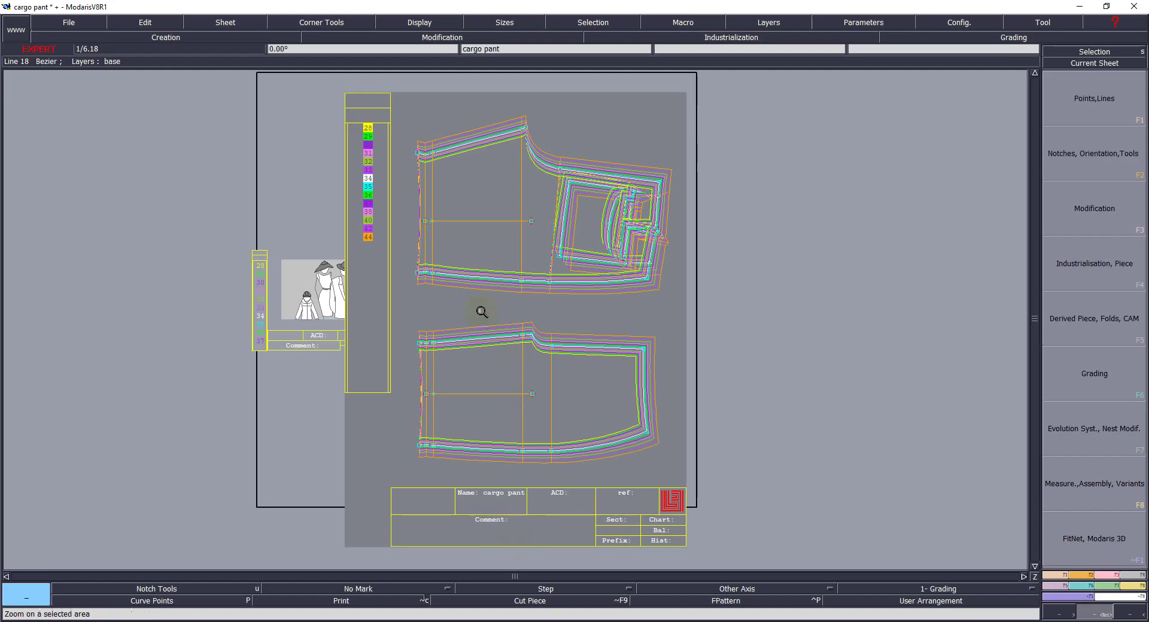
pyautogui.press('n')
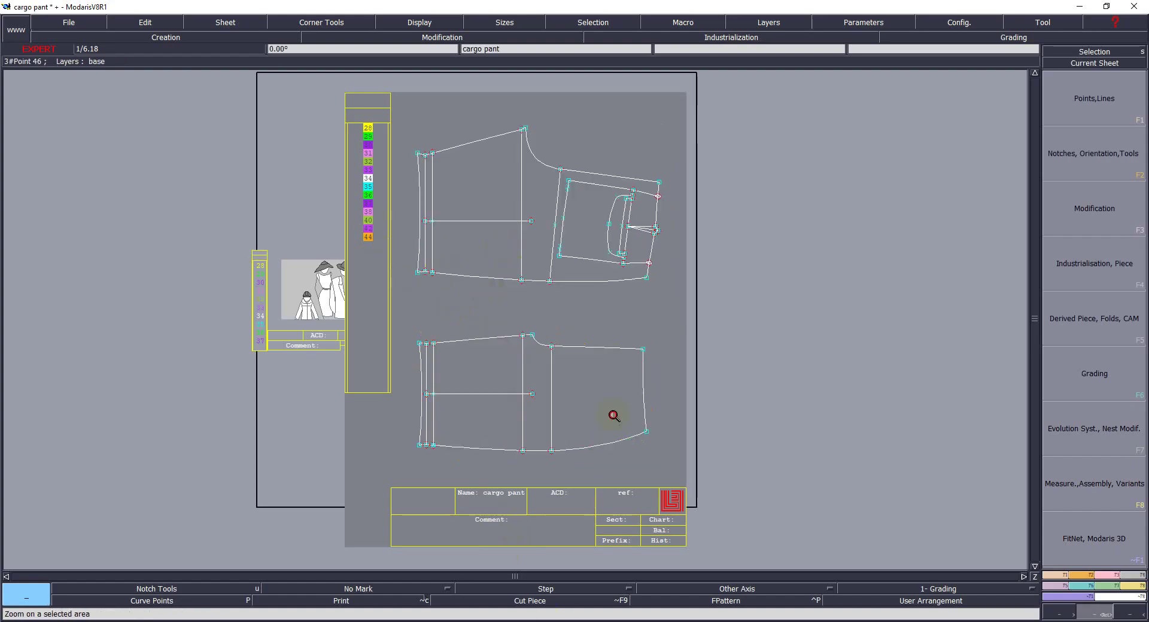
pyautogui.click(689, 460)
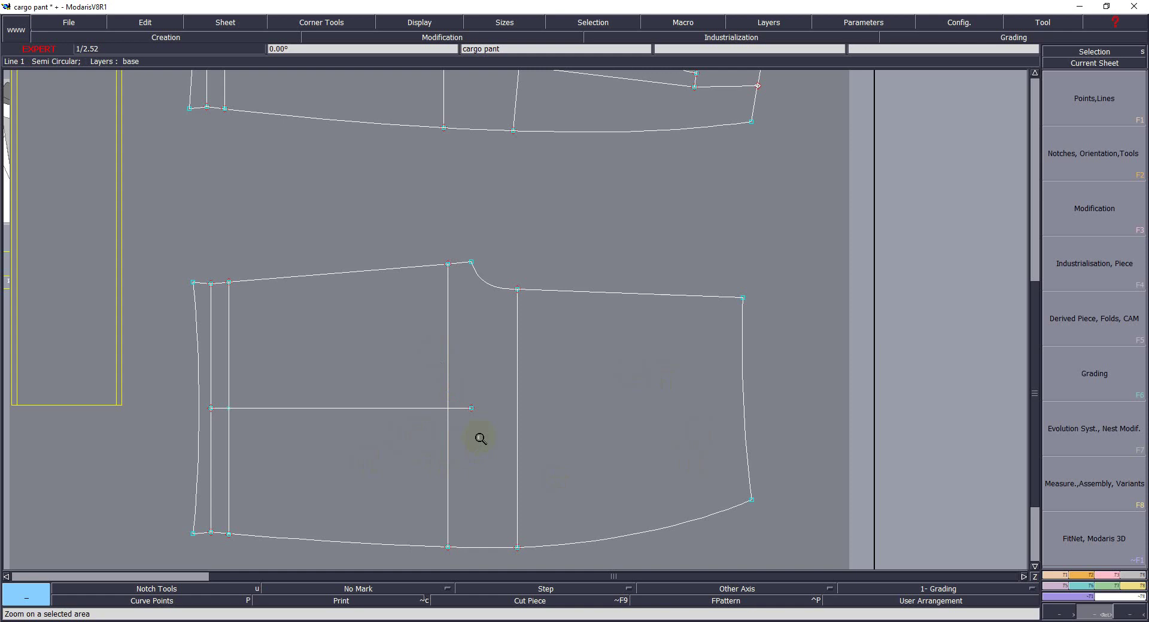
pyautogui.press('Home')
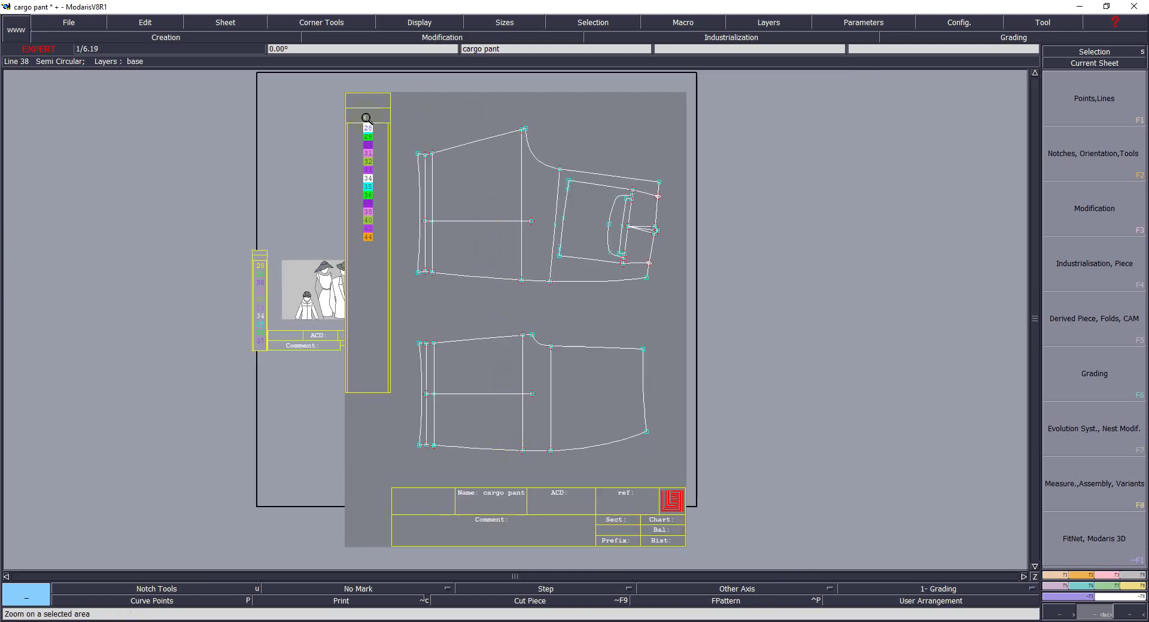
pyautogui.moveTo(390, 305); pyautogui.dragTo(802, 523)
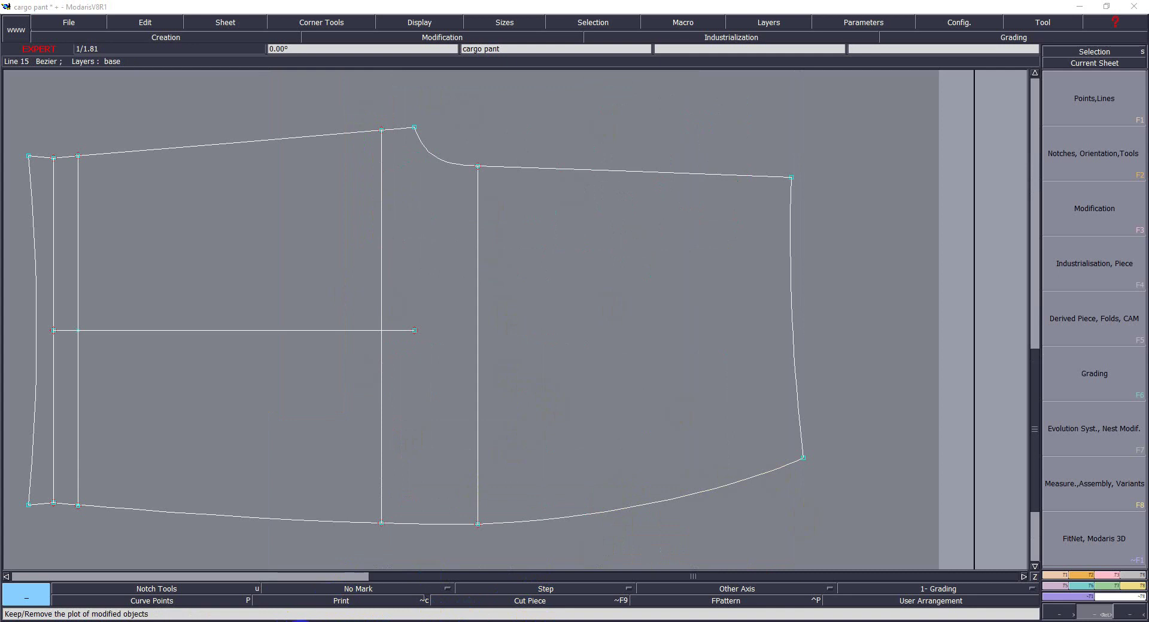
# Step: Consult the measurement spec PDF in Edge, then return to the Modaris pattern
pyautogui.click(302, 620)
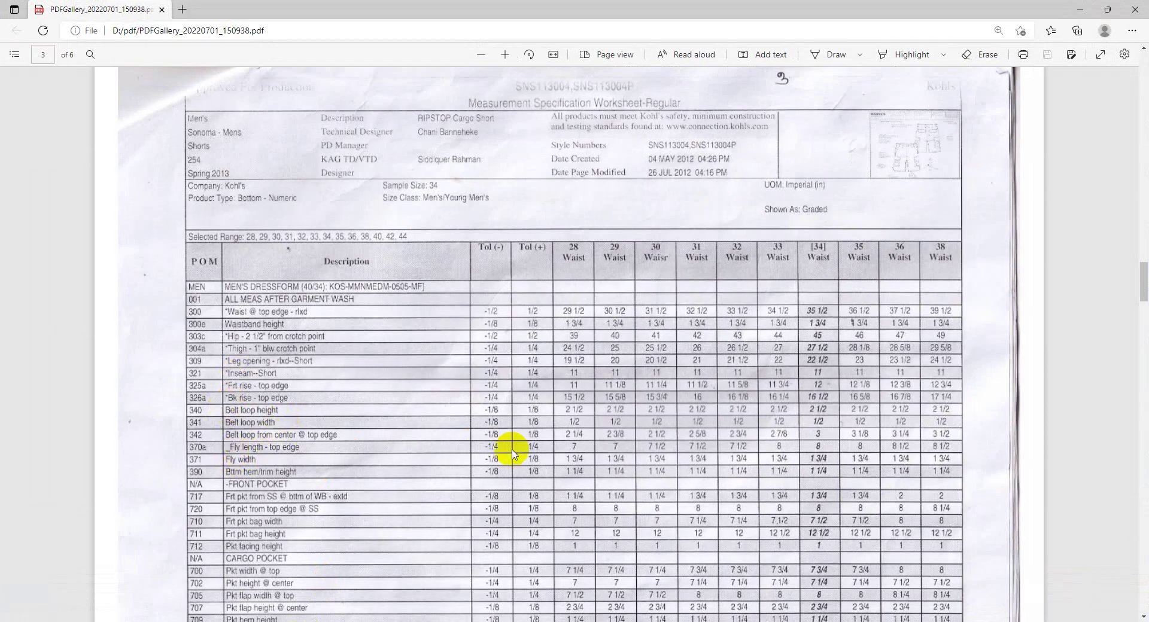
pyautogui.click(1080, 9)
pyautogui.click(856, 21)
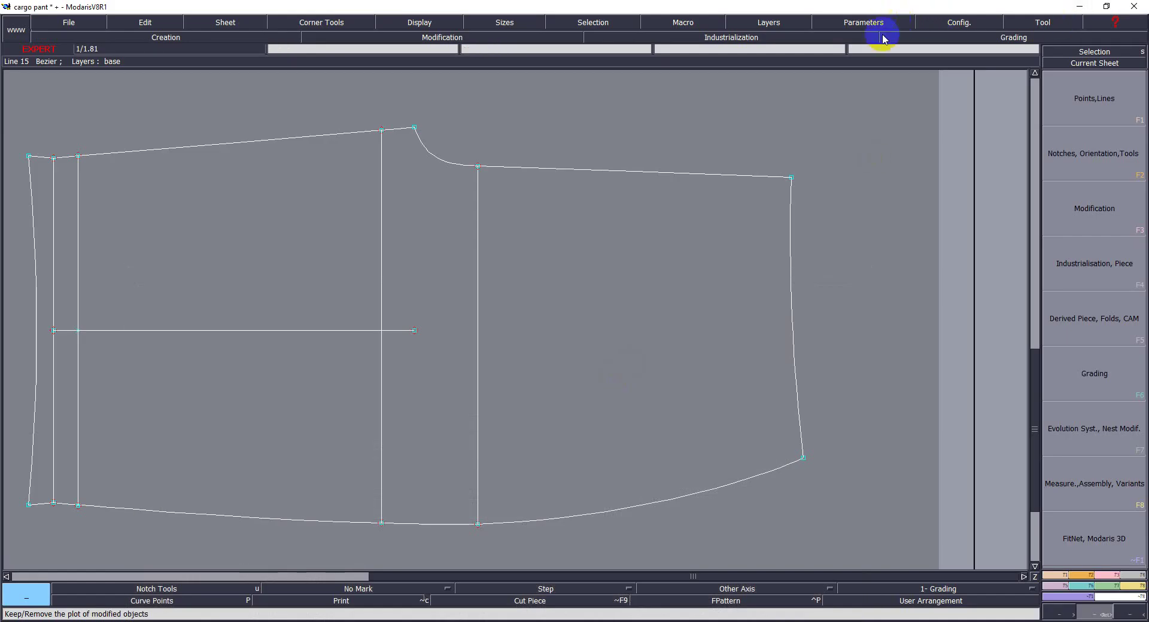
pyautogui.moveTo(853, 133)
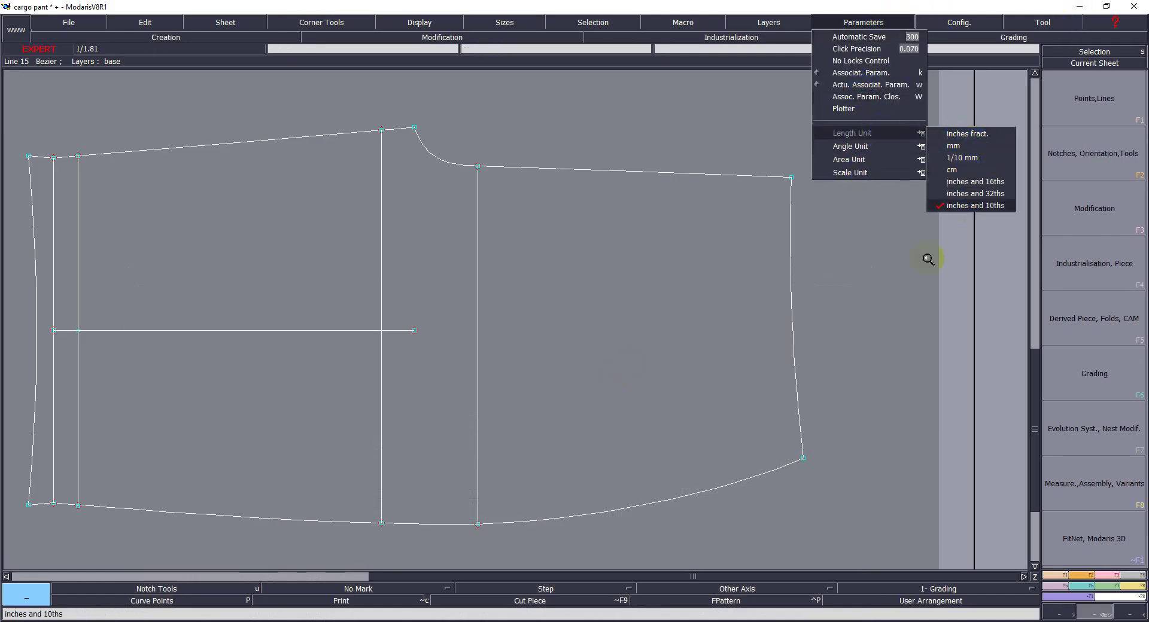
# Step: Confirm inches length unit, save, and mark a developed point 8 inches along the top edge
pyautogui.click(877, 295)
pyautogui.hotkey('ctrl', 's')
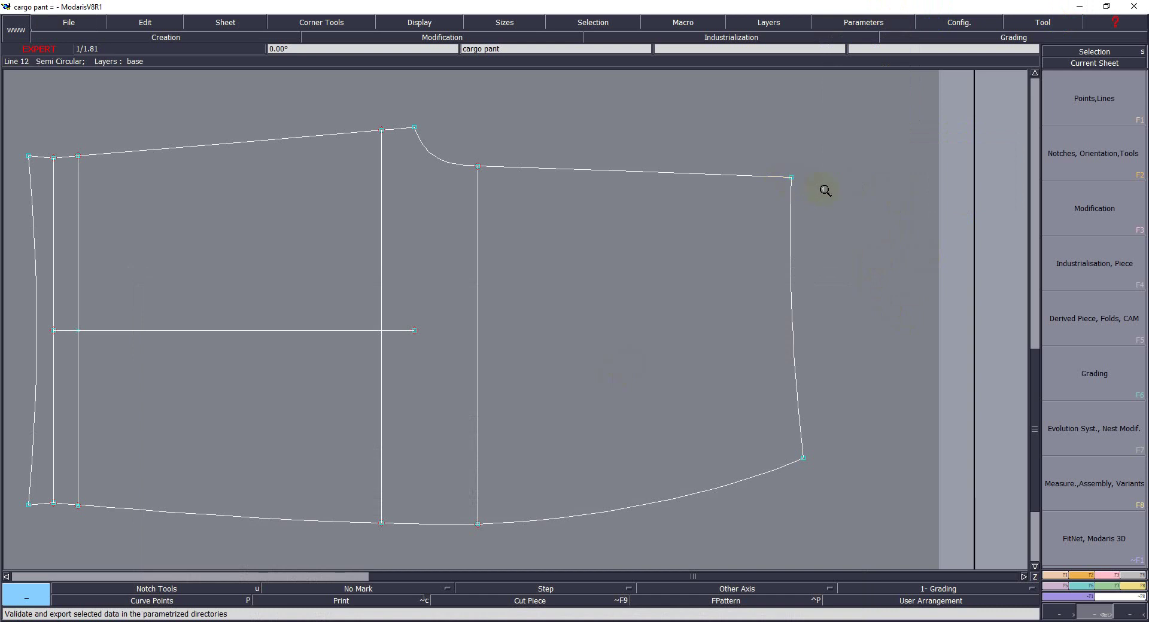
pyautogui.press('Escape')
pyautogui.click(794, 179)
pyautogui.write('-8.000')
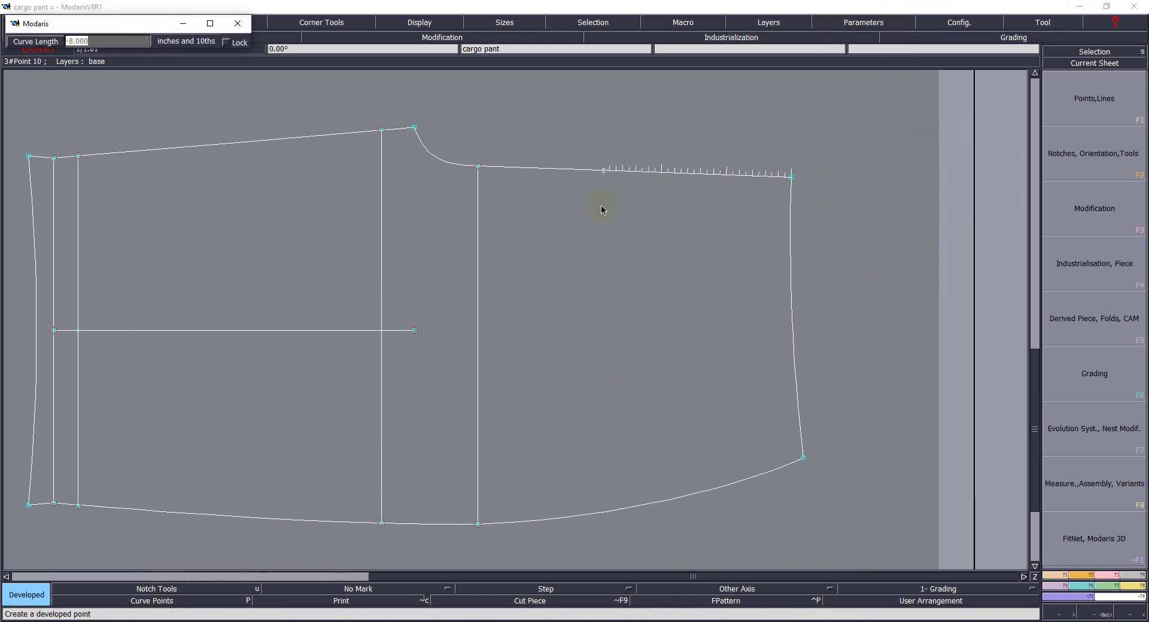
pyautogui.press('Return')
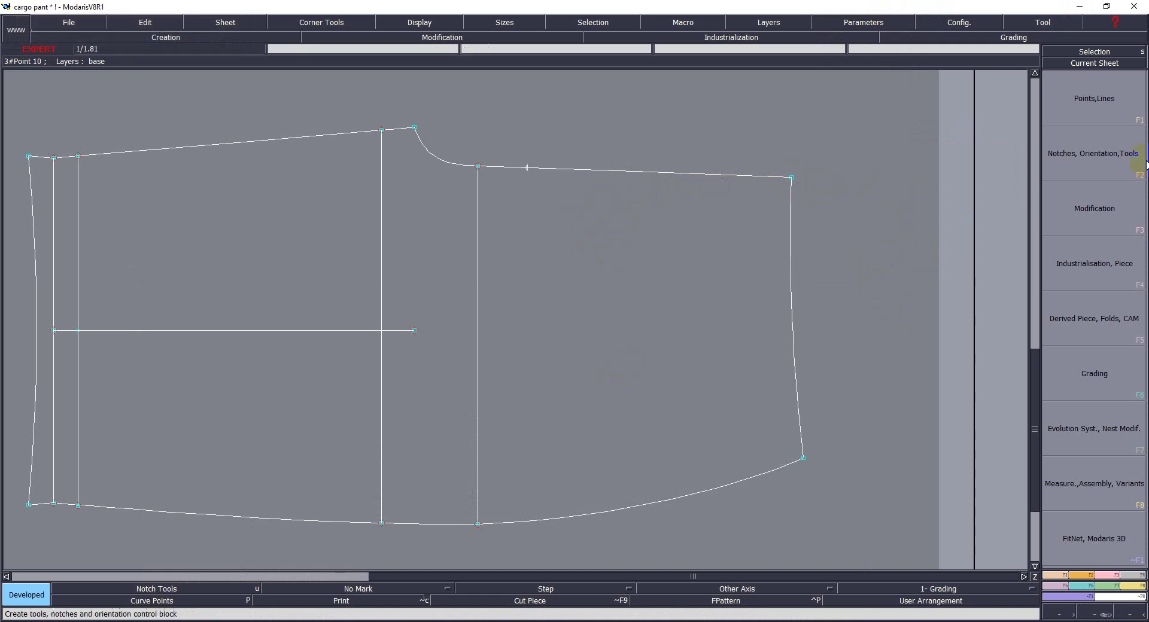
# Step: Insert the new point into the top edge curve and split the curve there
pyautogui.press('F3')
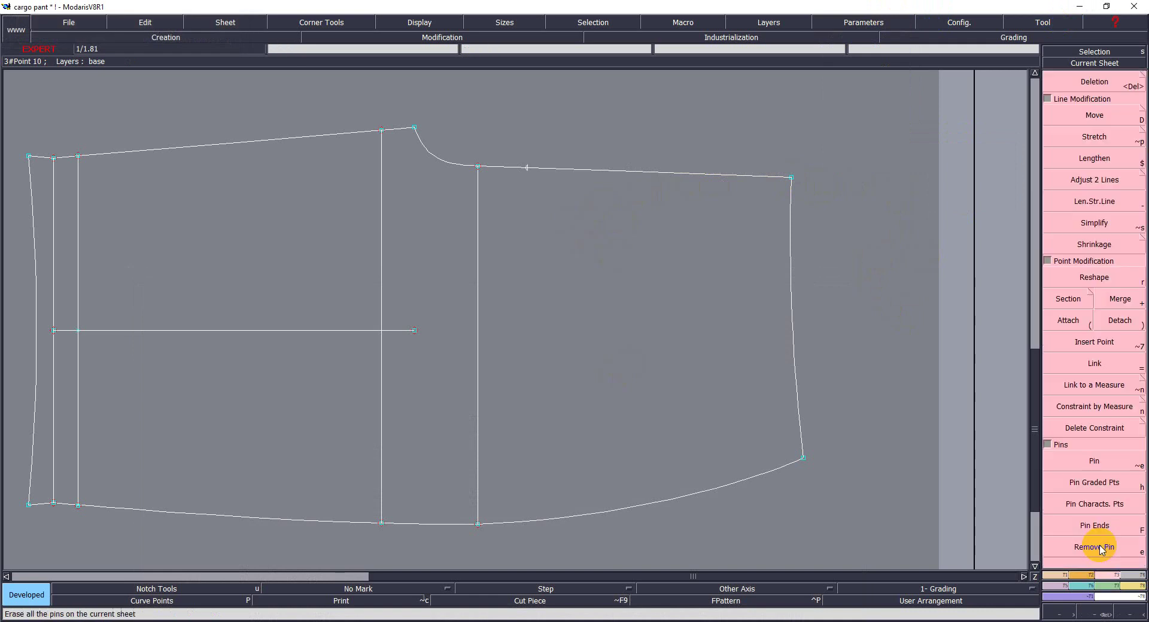
pyautogui.click(1095, 341)
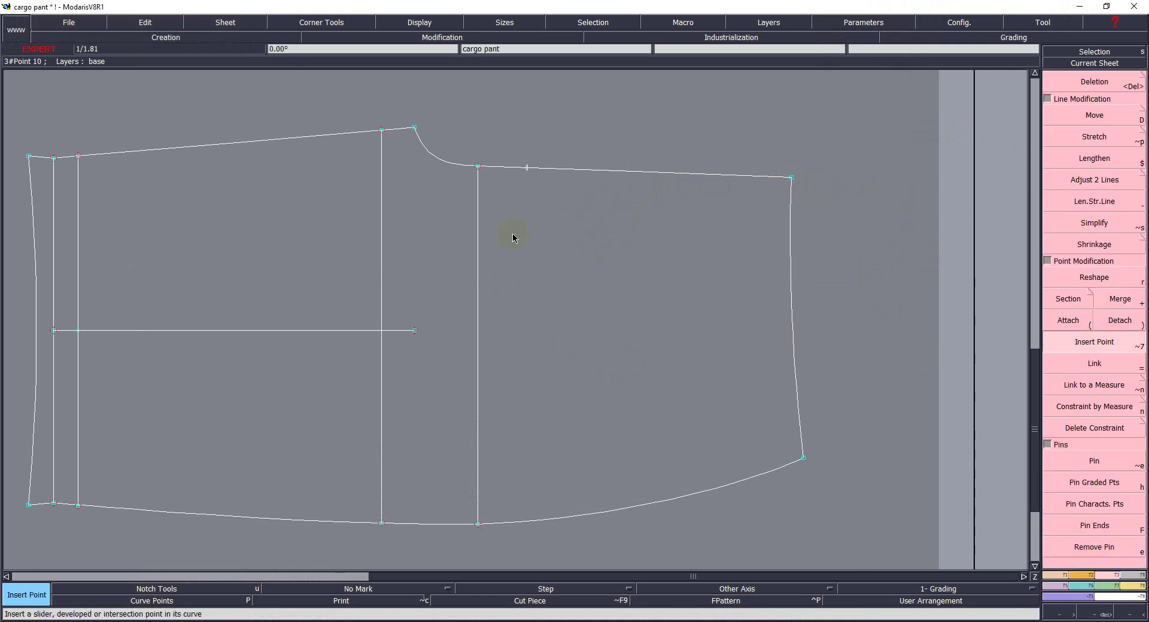
pyautogui.click(526, 168)
pyautogui.click(1076, 294)
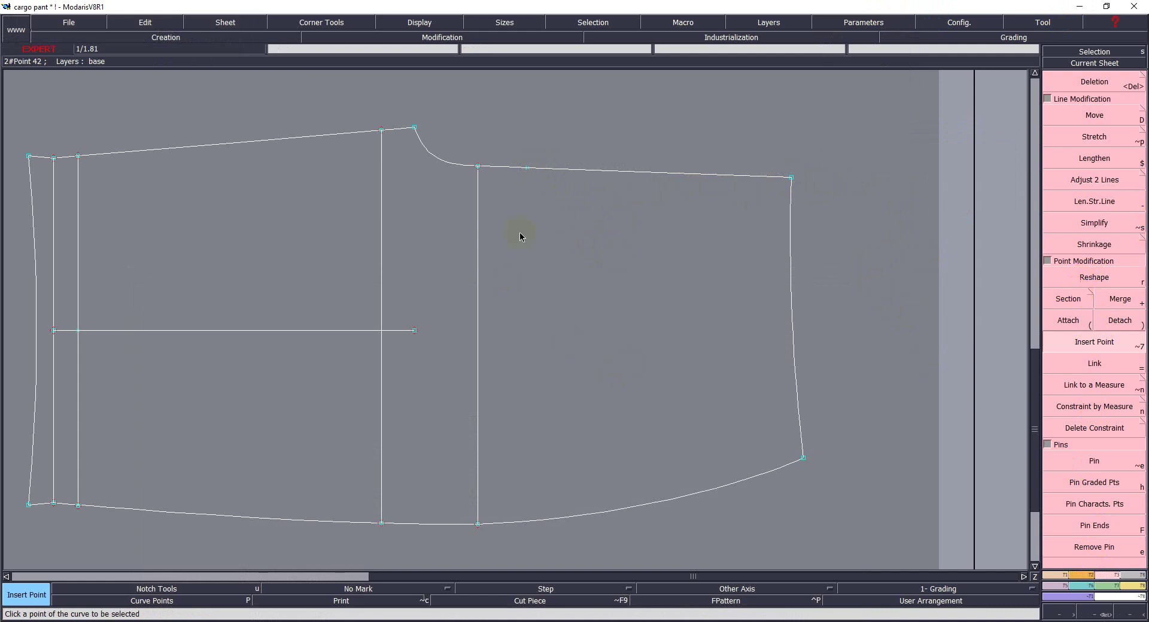
pyautogui.click(526, 168)
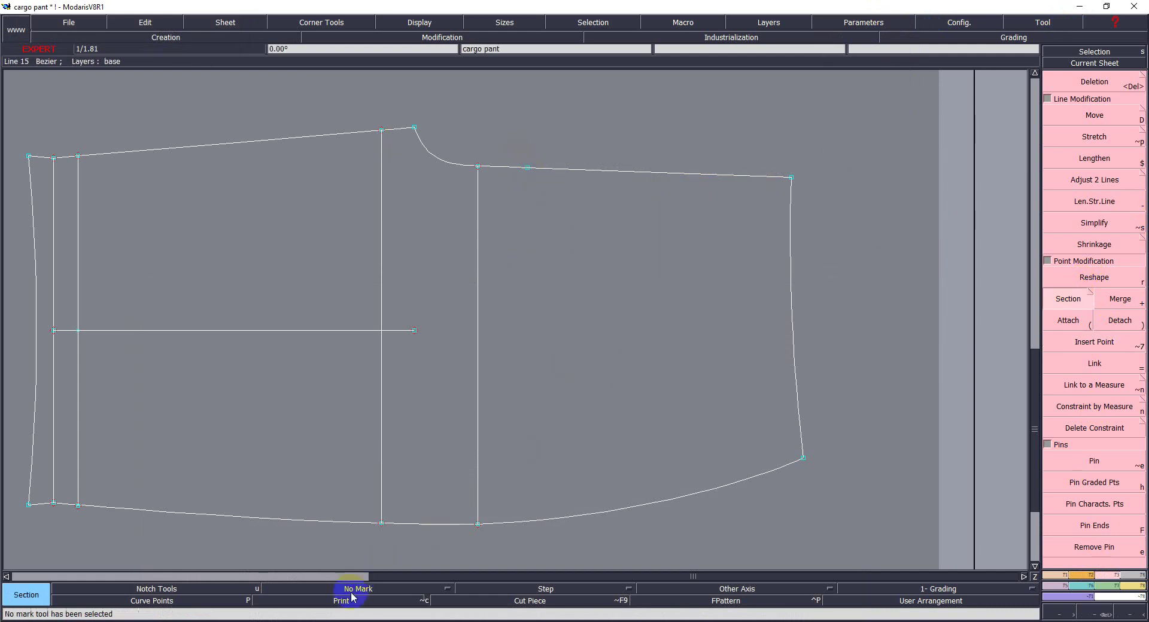
pyautogui.hotkey('alt', 'Tab')
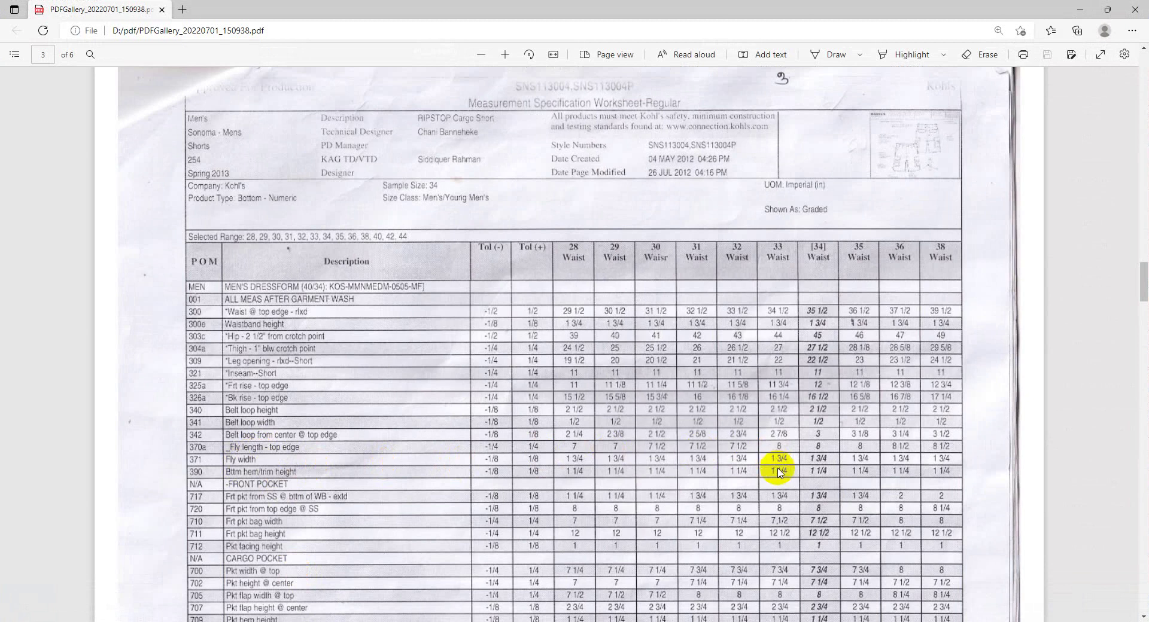
# Step: Offset a parallel line 1.75 inches below the top edge
pyautogui.click(1083, 14)
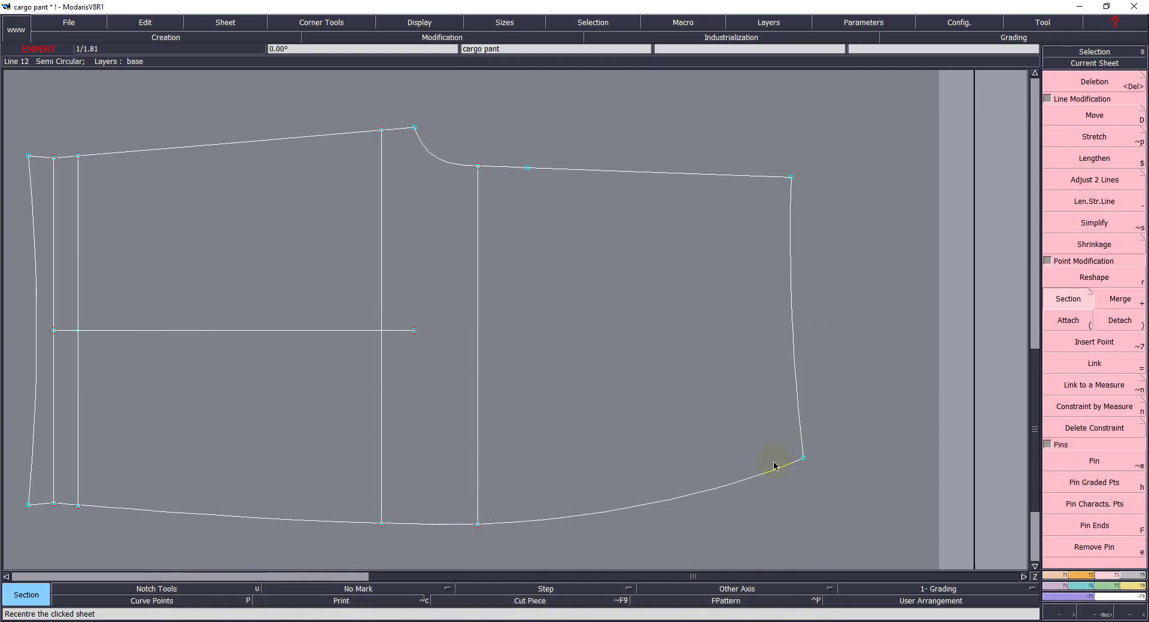
pyautogui.press('p')
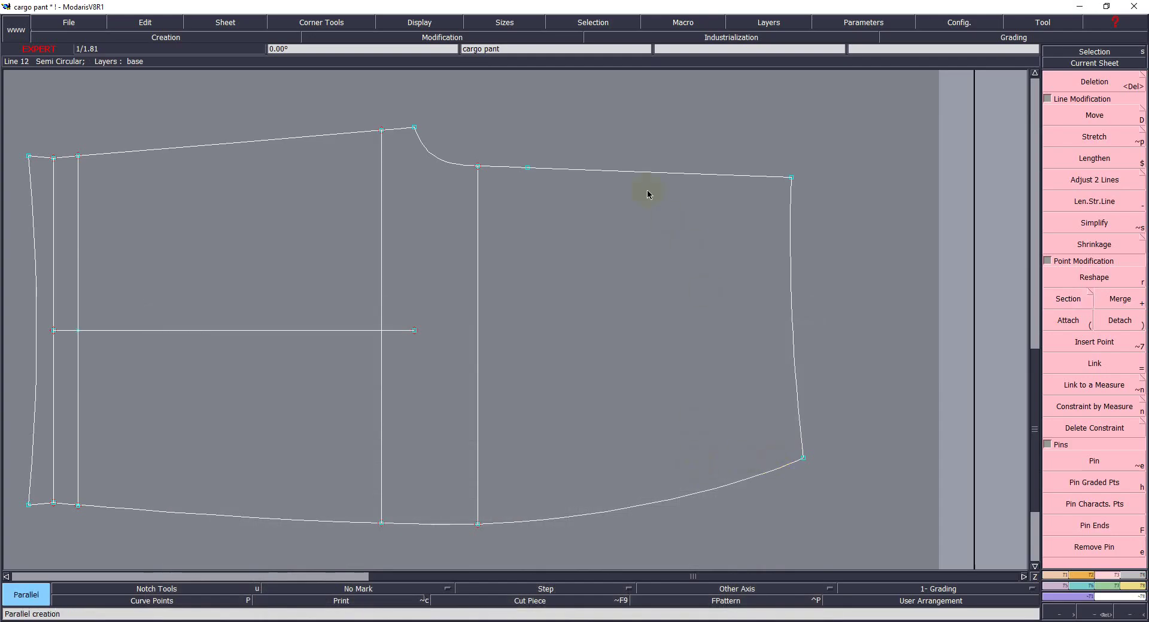
pyautogui.click(621, 172)
pyautogui.write('-1.75')
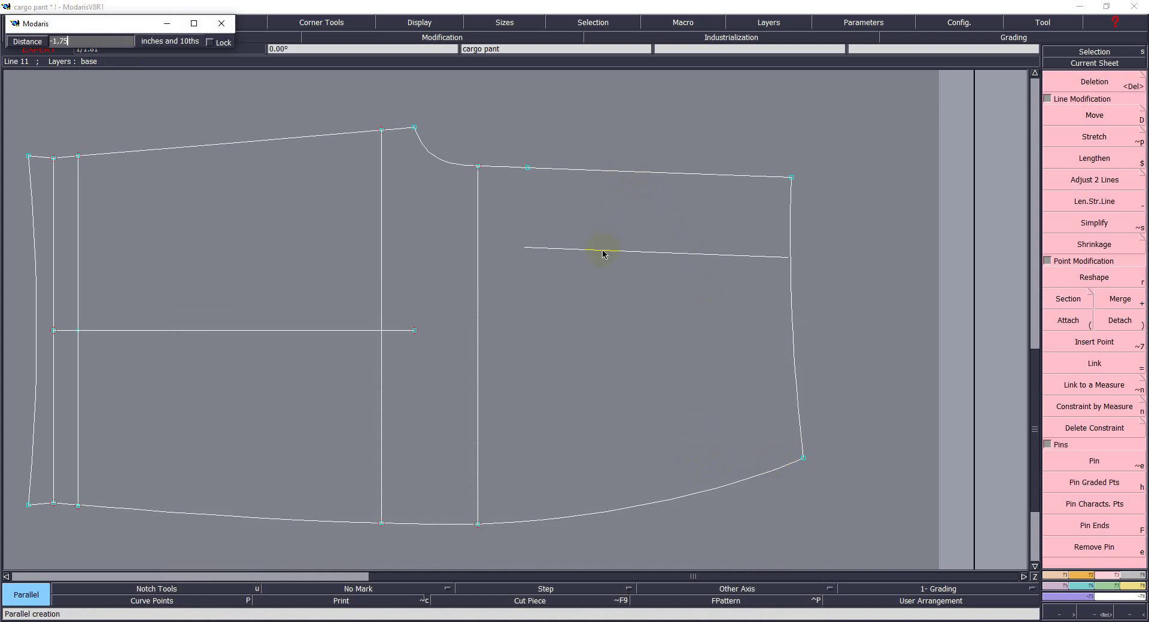
pyautogui.press('Return')
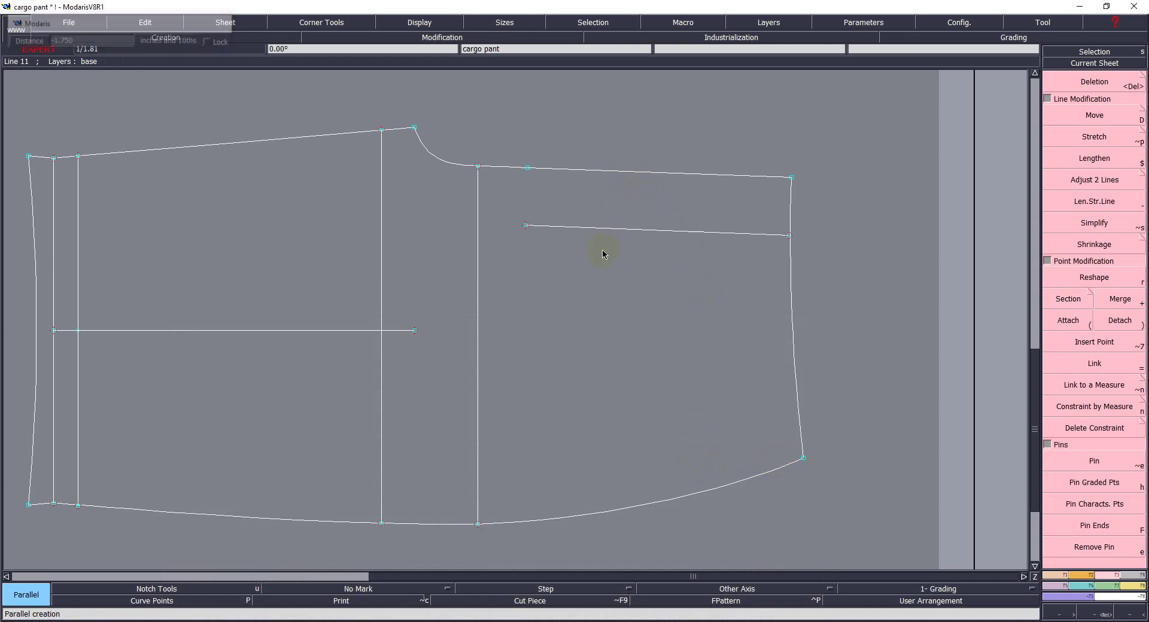
# Step: Zoom on the pocket's upper area and merge away the extra point on the line
pyautogui.press('z')
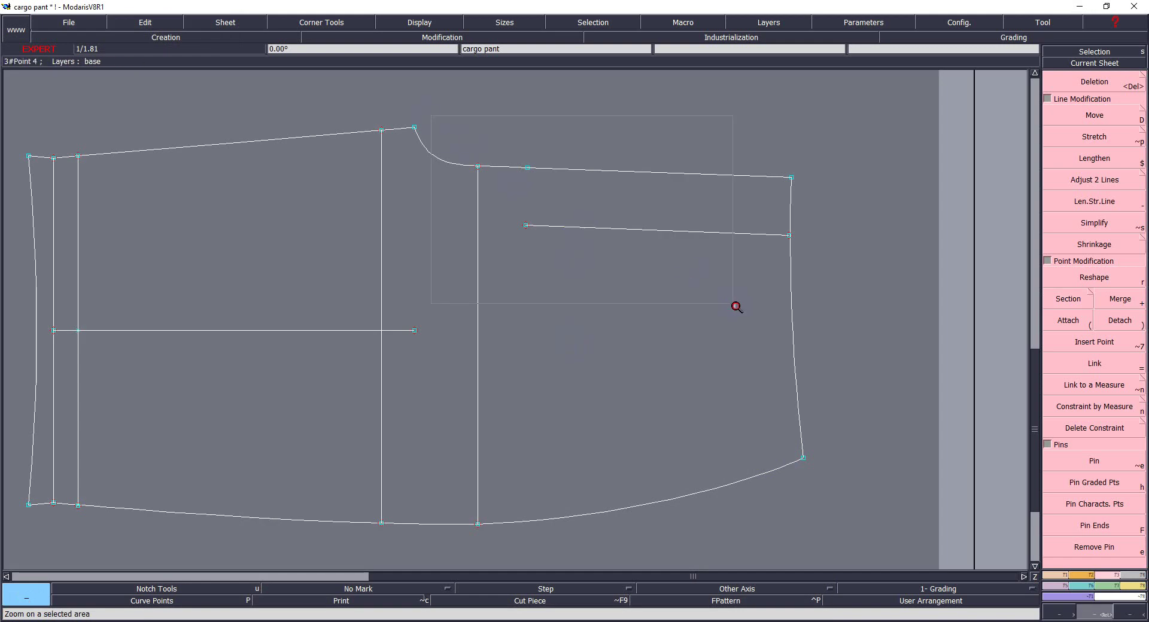
pyautogui.click(736, 307)
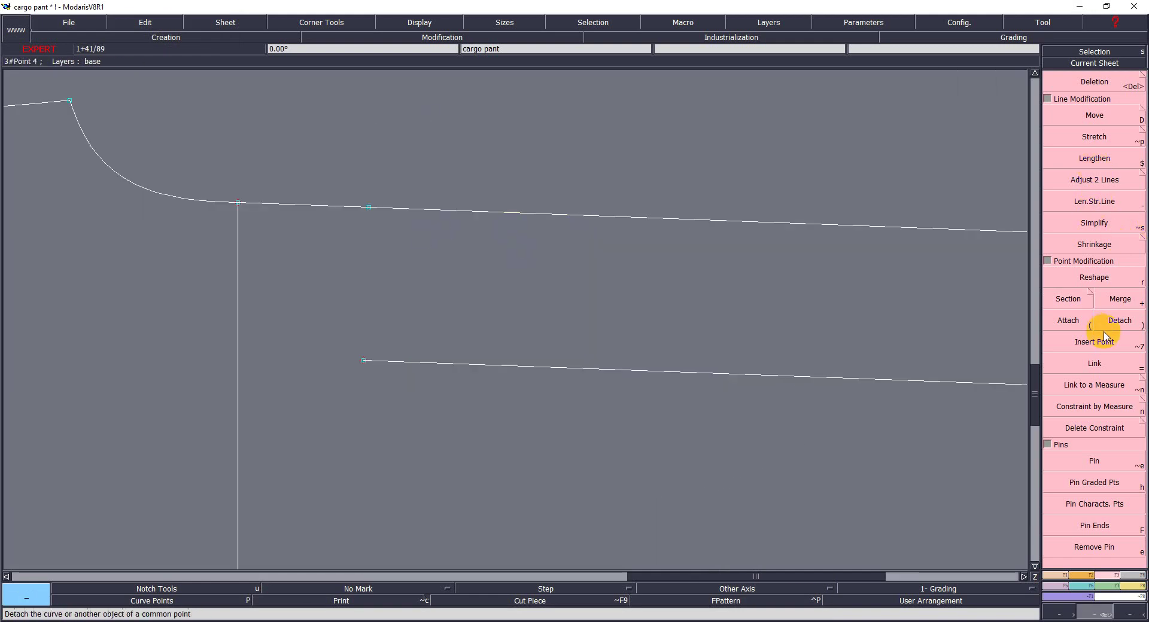
pyautogui.click(1120, 299)
pyautogui.click(369, 207)
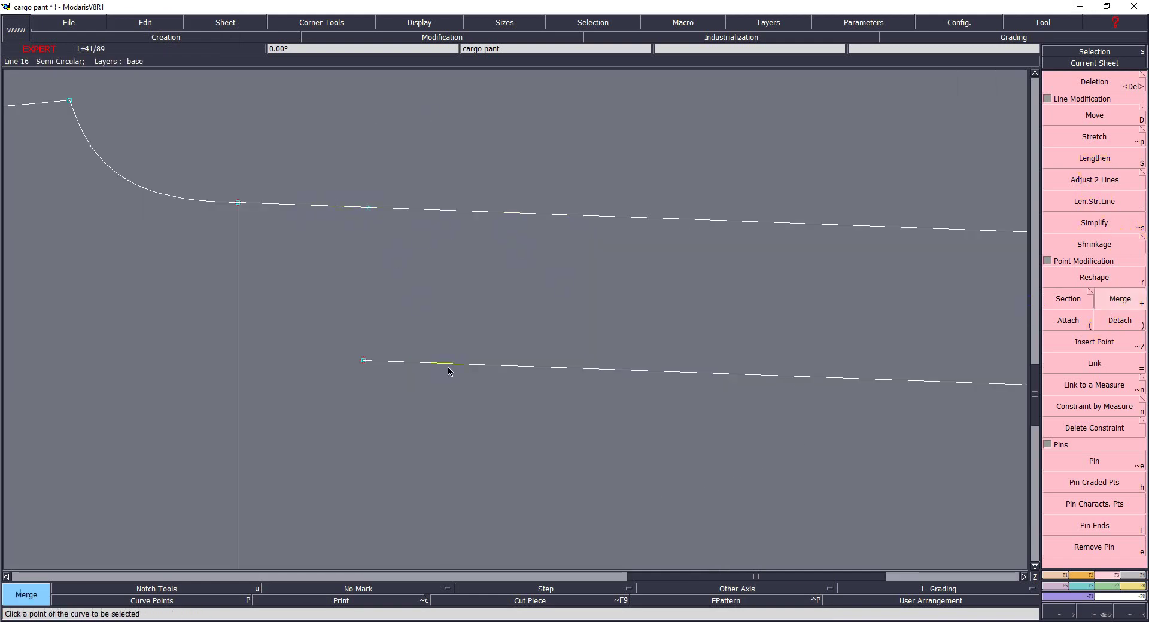
# Step: Insert a point 1.75 inches along the parallel line from its left end
pyautogui.press('d')
pyautogui.click(363, 361)
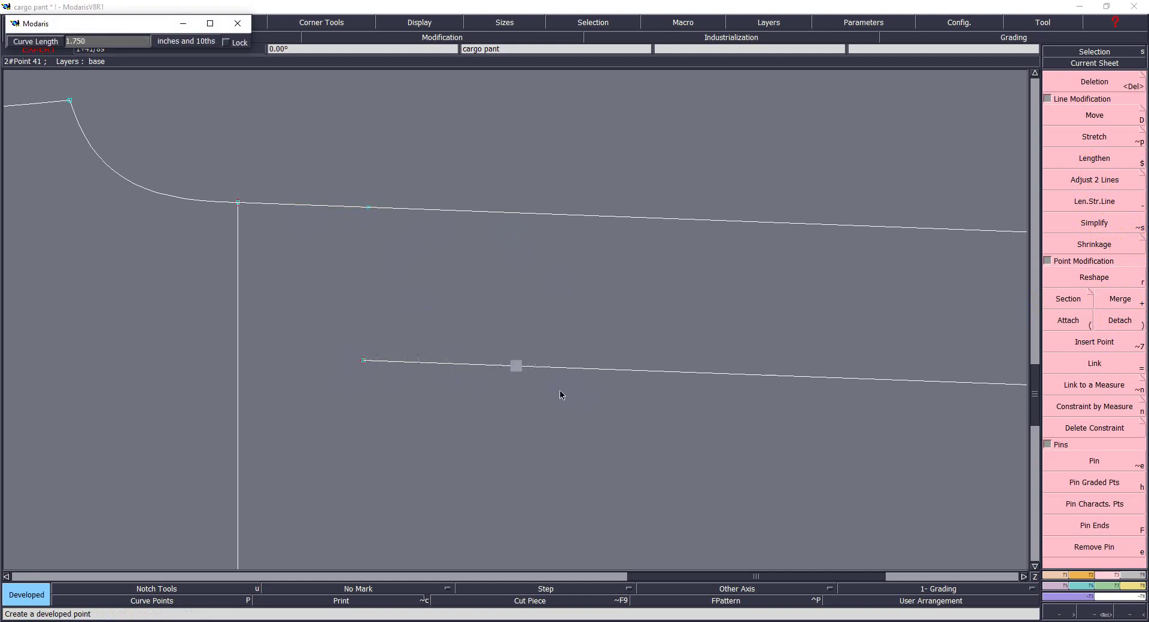
pyautogui.press('Return')
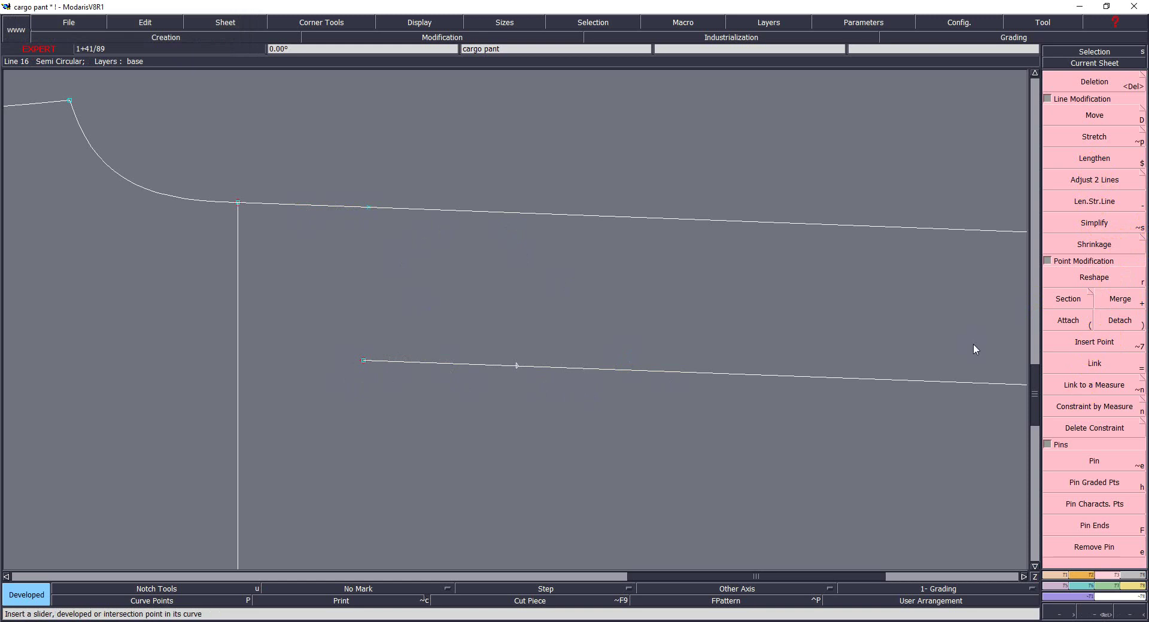
pyautogui.click(1094, 342)
pyautogui.click(516, 366)
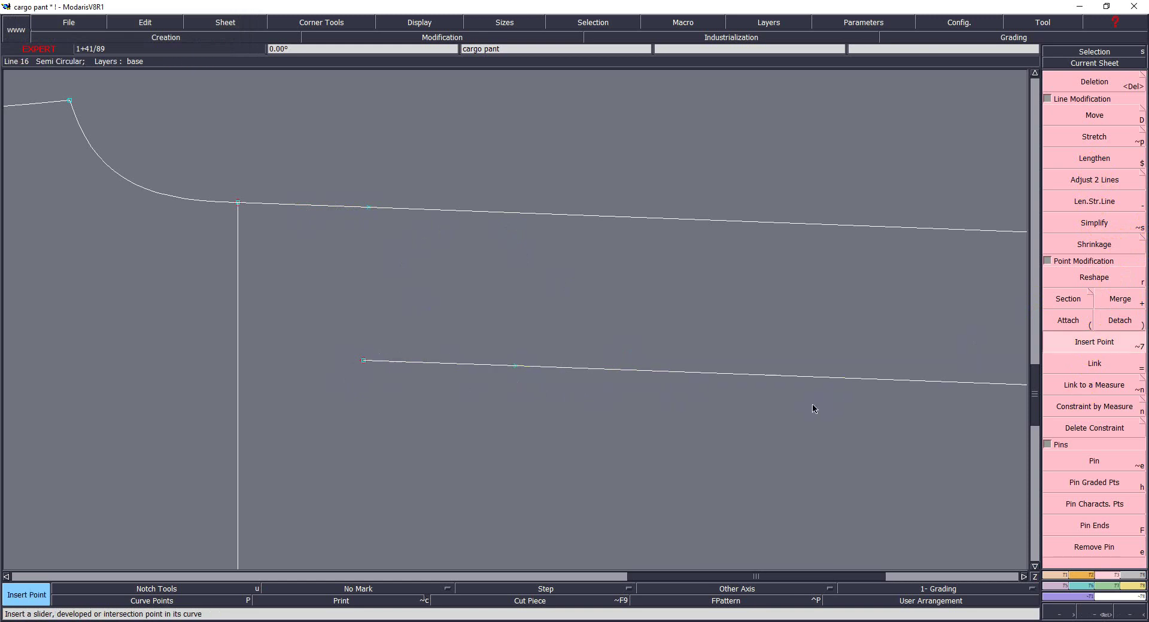
pyautogui.press('b')
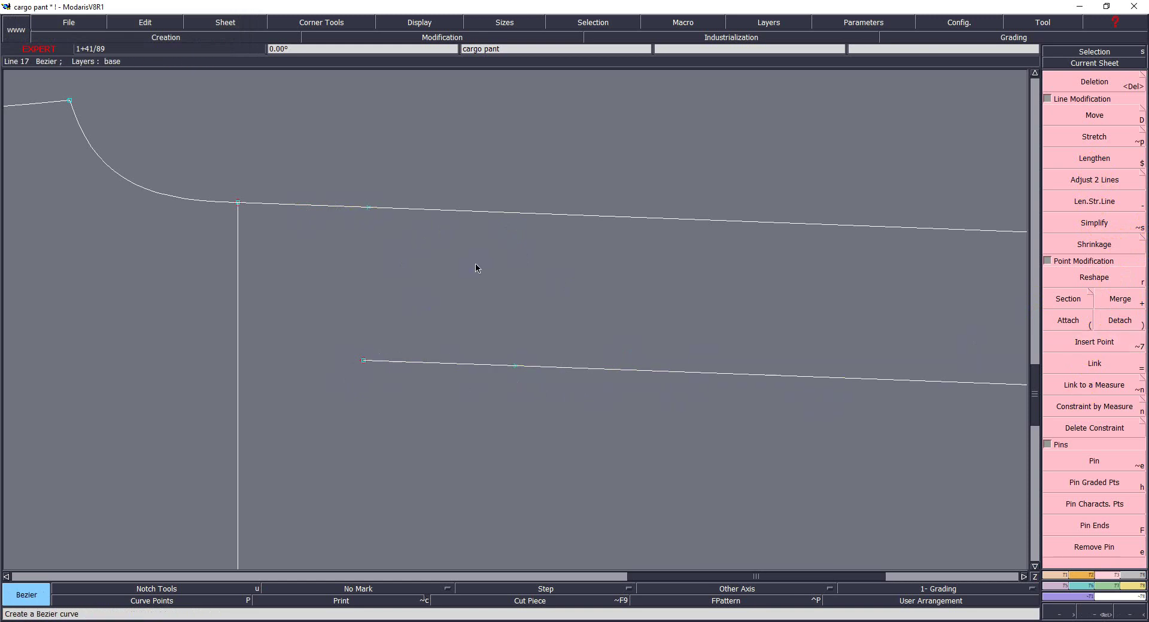
# Step: Draw the line joining the top-edge point to the lower line's point and display curve handles
pyautogui.click(516, 366)
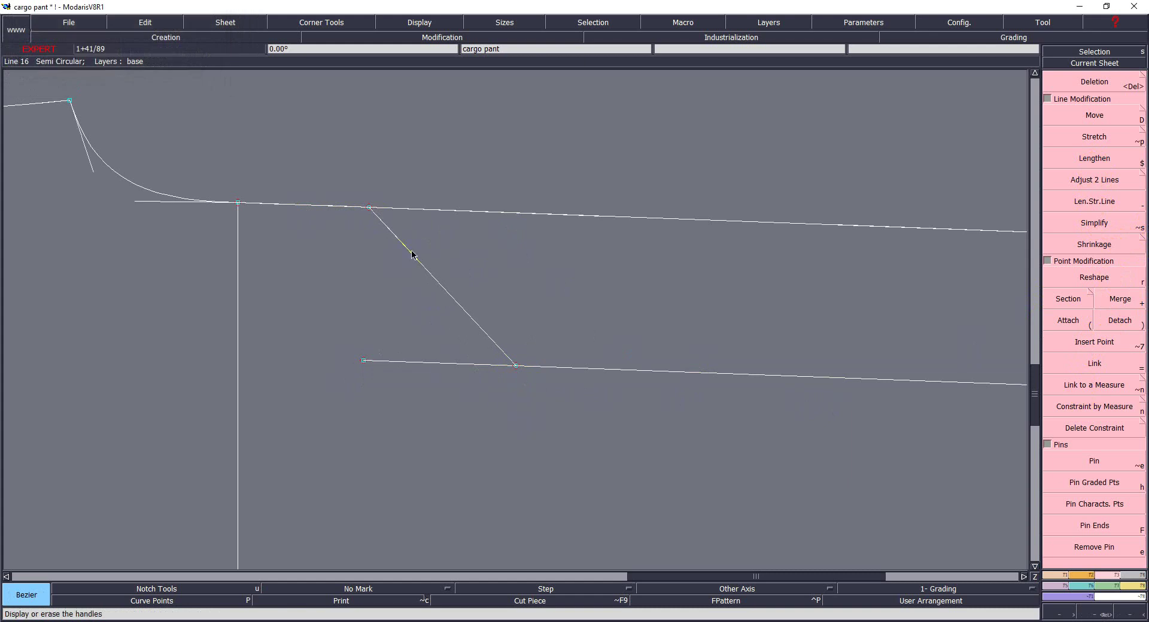
pyautogui.click(420, 23)
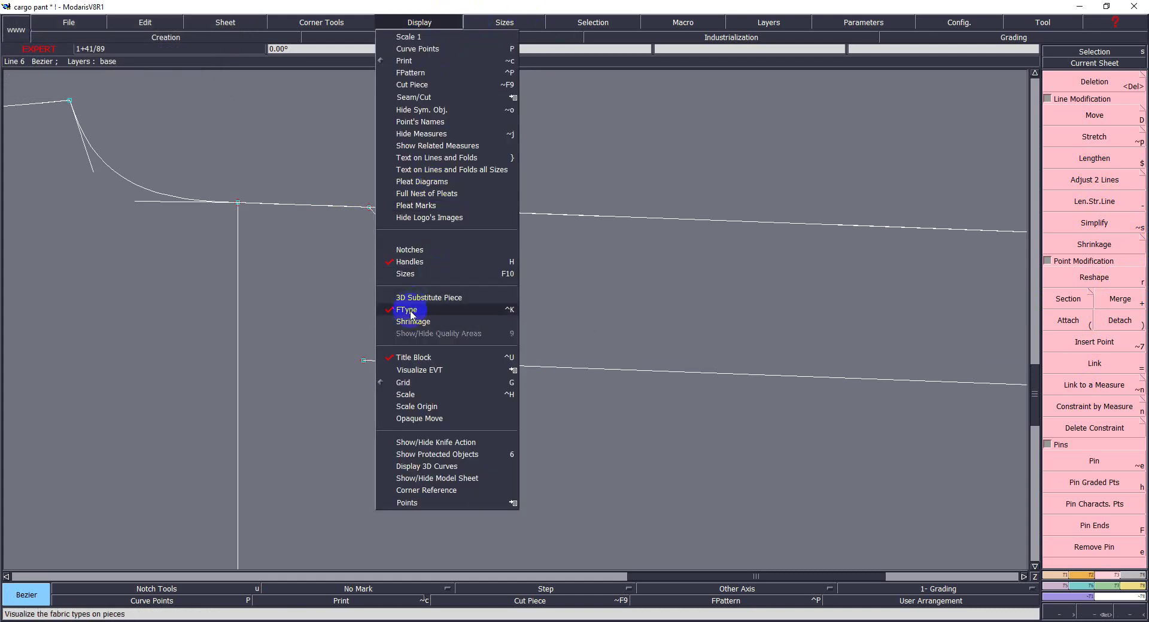
pyautogui.click(829, 377)
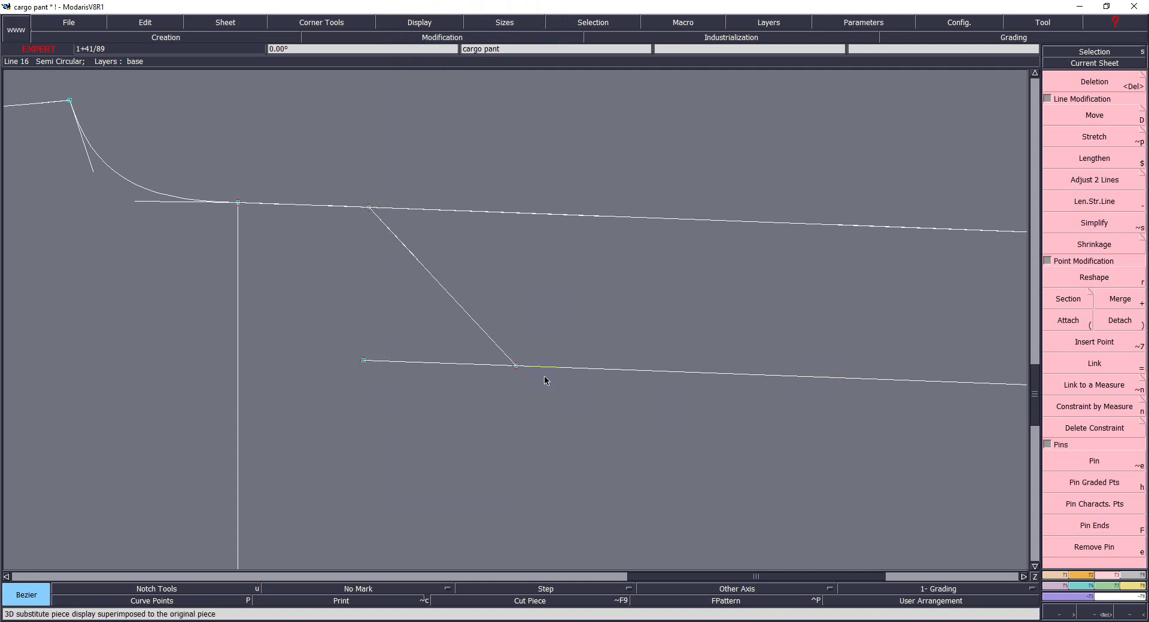
# Step: Reshape the diagonal into a curve, pulling its lower and upper handles left
pyautogui.press('r')
pyautogui.click(403, 247)
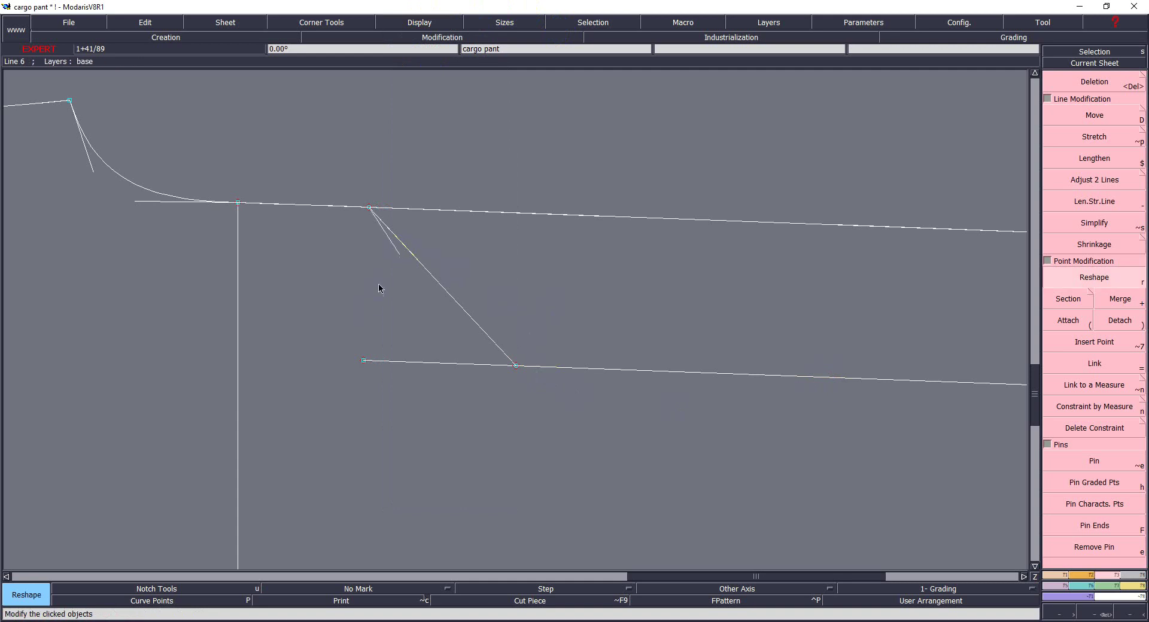
pyautogui.click(425, 326)
pyautogui.moveTo(477, 330); pyautogui.dragTo(422, 356)
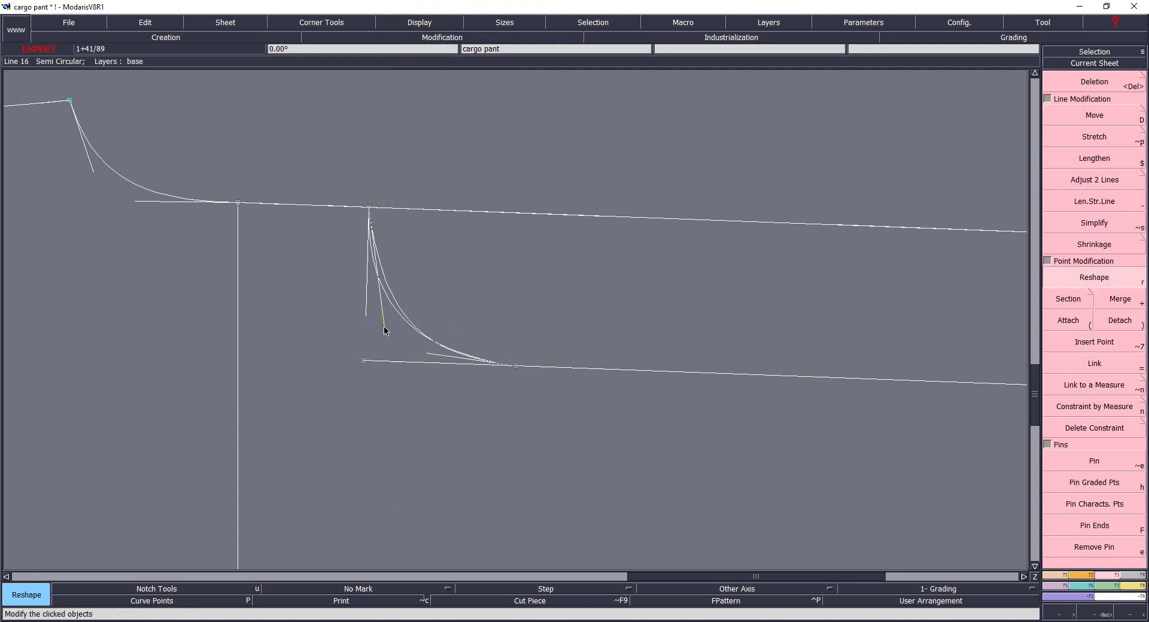
pyautogui.click(383, 328)
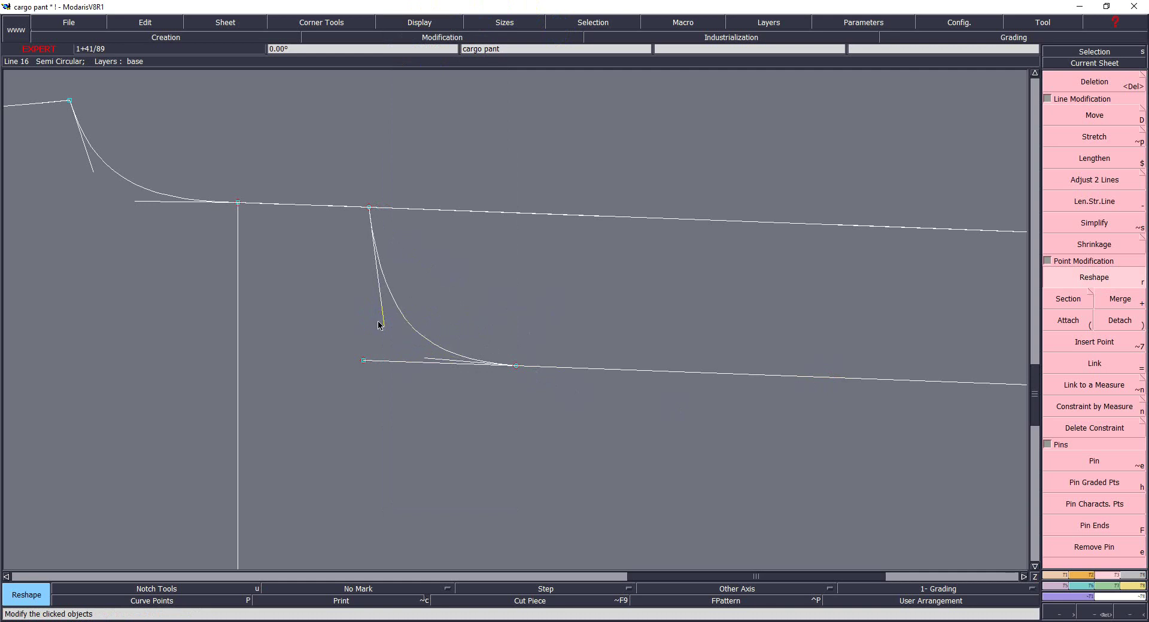
pyautogui.moveTo(386, 326); pyautogui.dragTo(379, 328)
# Step: Zoom onto the rounded corner and fit the corner curve's end onto the top line
pyautogui.press('z')
pyautogui.click(507, 293)
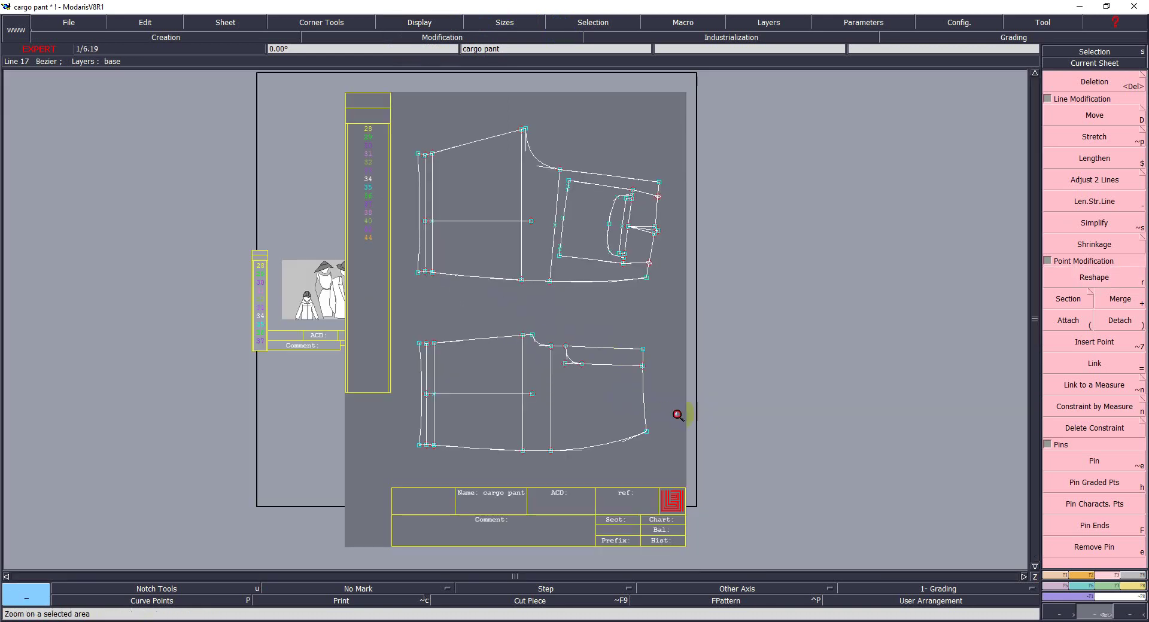
pyautogui.click(680, 415)
pyautogui.click(301, 293)
pyautogui.click(772, 438)
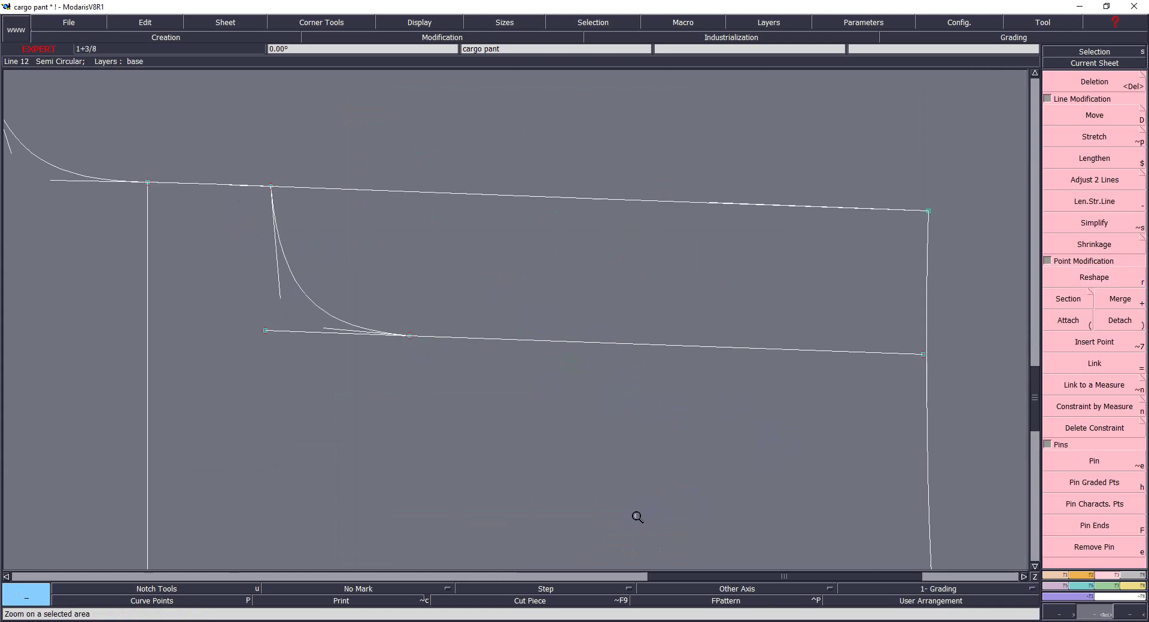
pyautogui.click(1093, 179)
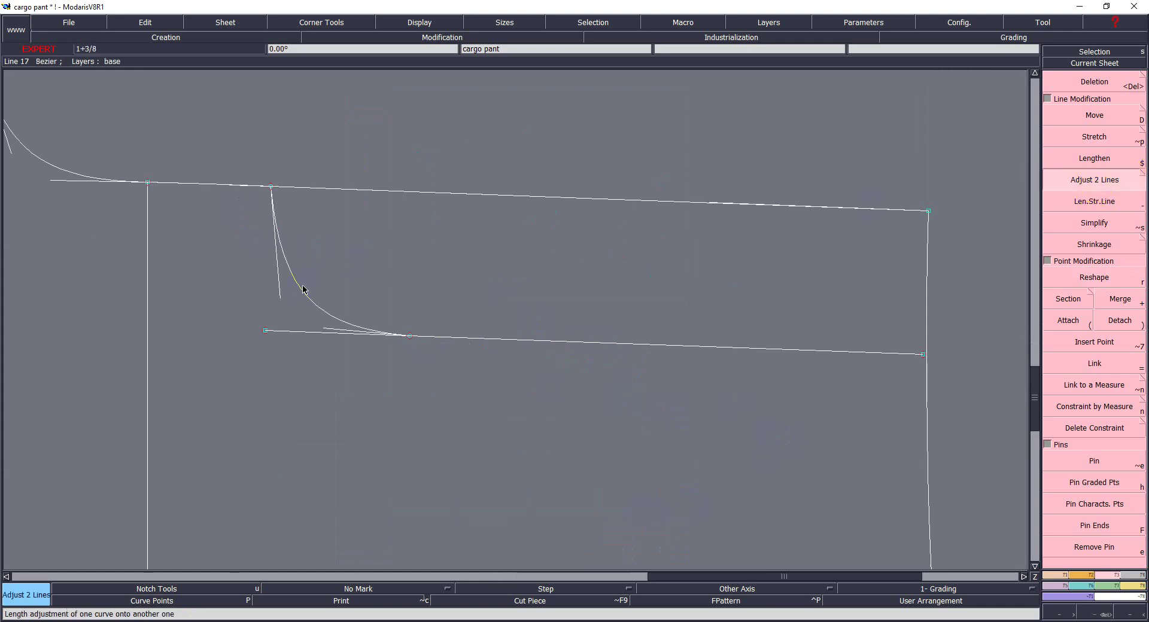
pyautogui.click(339, 192)
# Step: Delete the leftover corner segment, attach the curve end to its target point, and merge the curves
pyautogui.press('Delete')
pyautogui.click(267, 333)
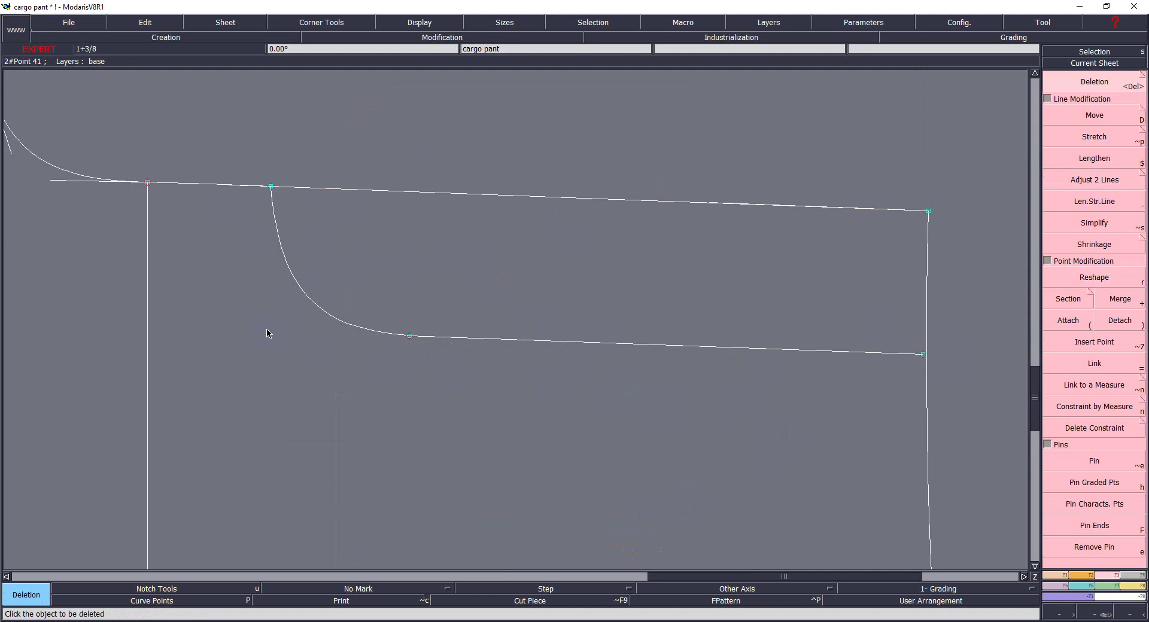
pyautogui.press('(')
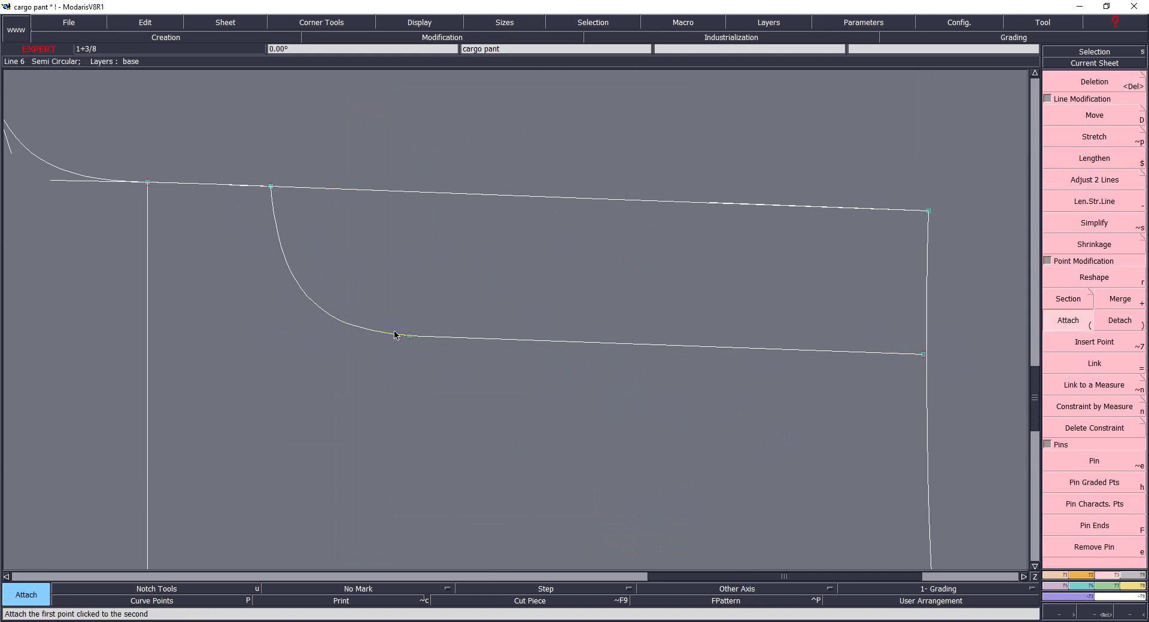
pyautogui.click(410, 337)
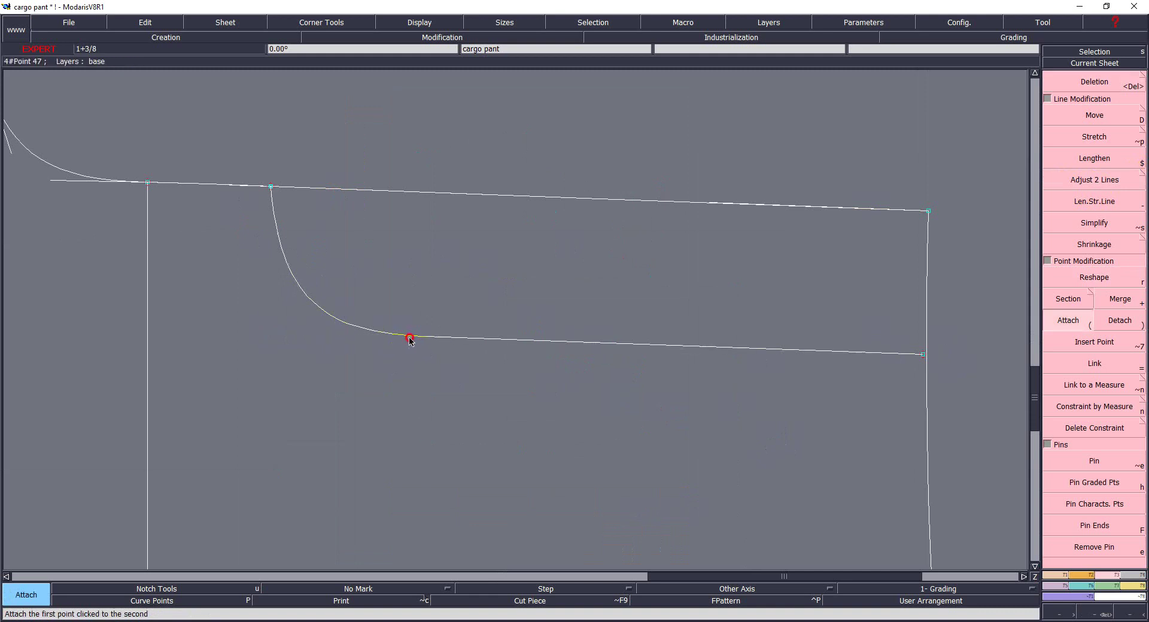
pyautogui.click(271, 187)
pyautogui.press('+')
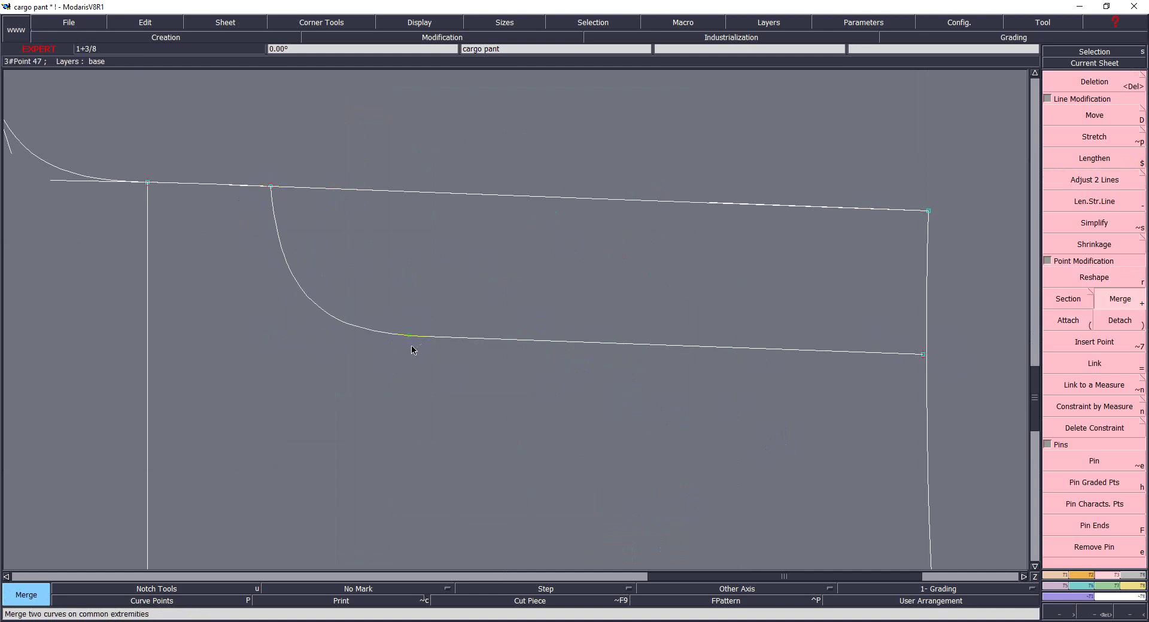
# Step: Check the corner grading in the all-sizes nest, then zoom back onto the lower piece
pyautogui.press('*')
pyautogui.press('*')
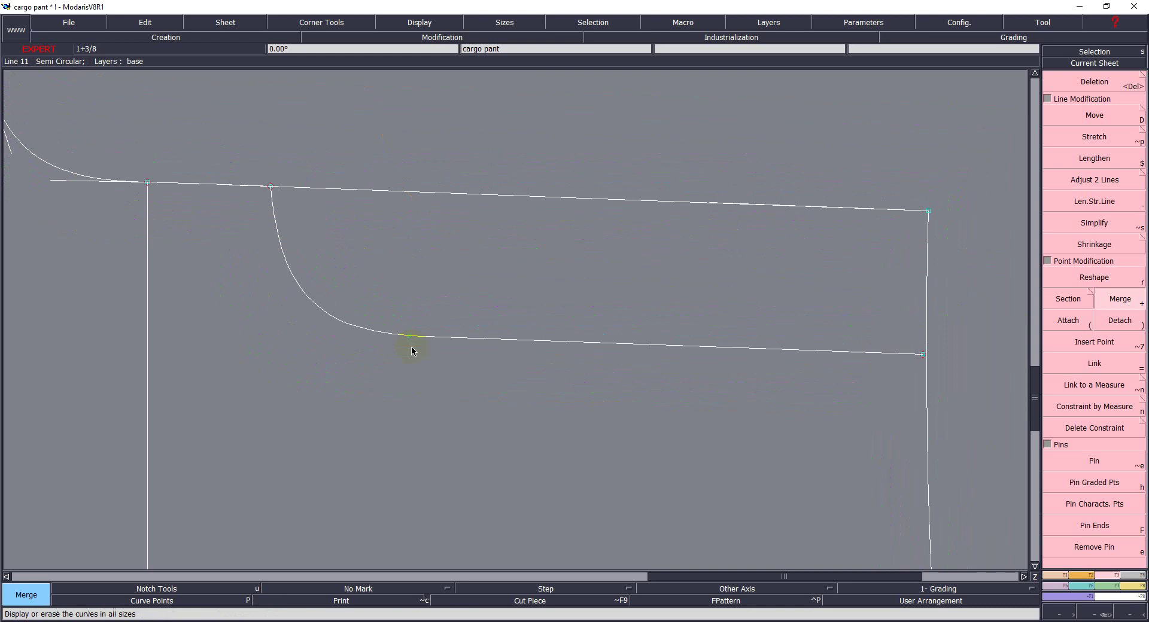
pyautogui.press('z')
pyautogui.click(683, 503)
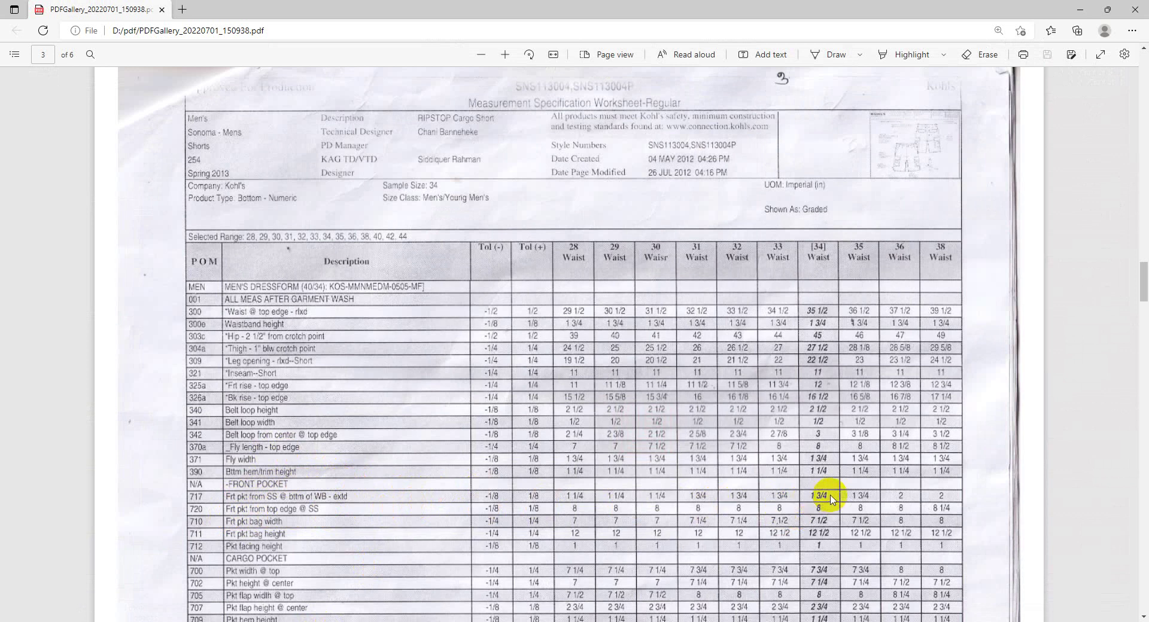
pyautogui.click(1080, 9)
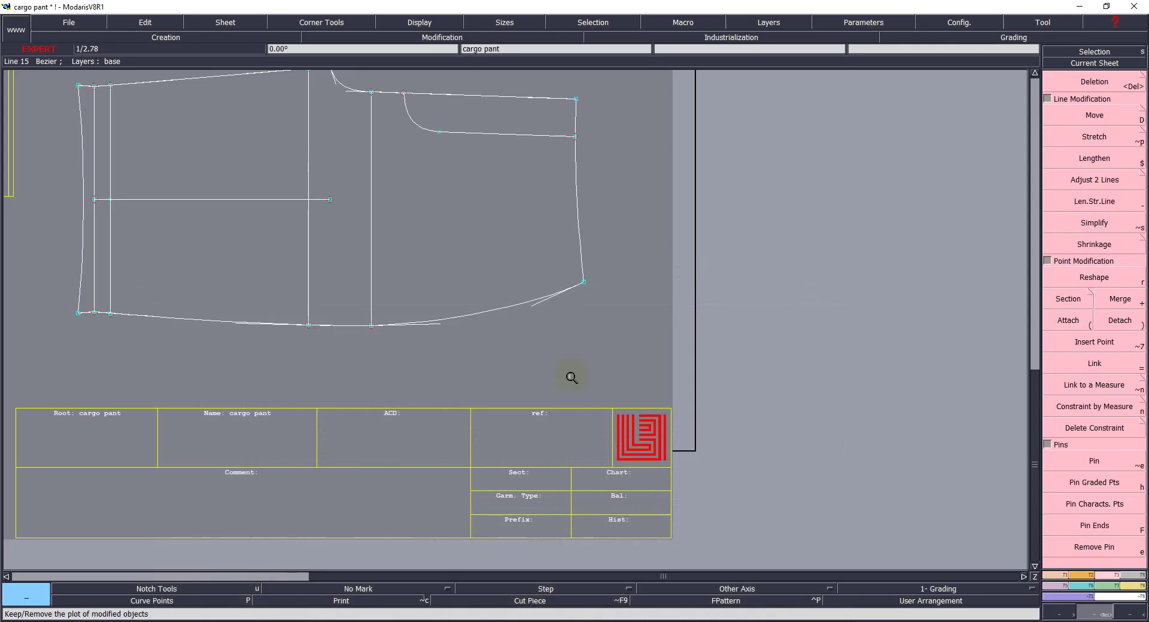
# Step: Place a developed point at -1.750 along line 12 near its lower end
pyautogui.click(584, 282)
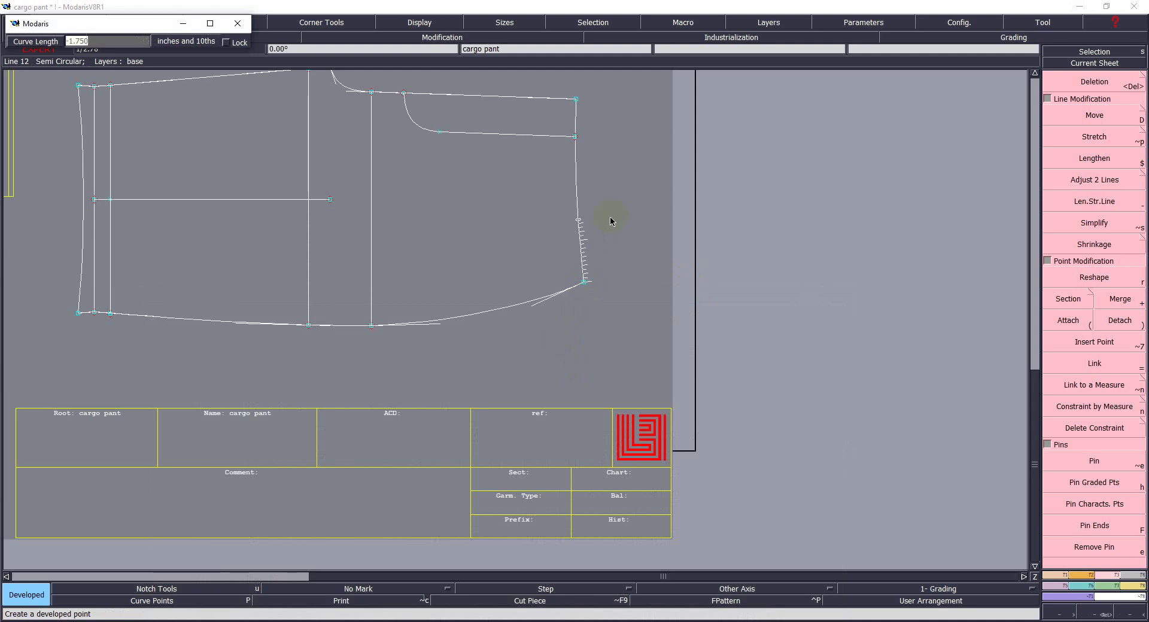
pyautogui.press('Return')
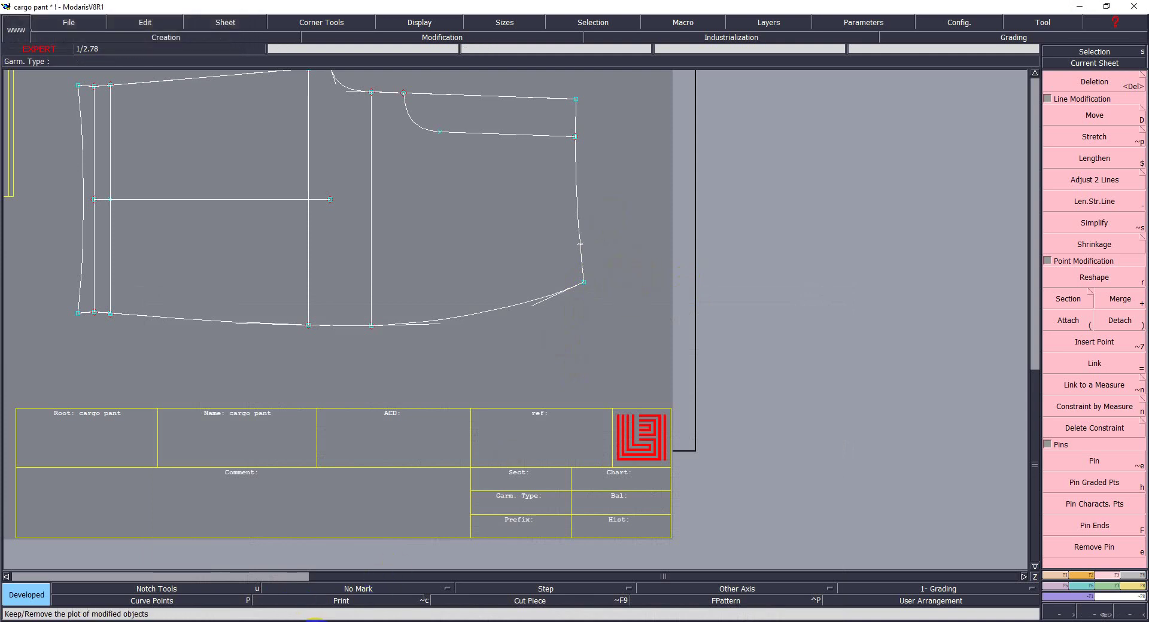
# Step: After checking the spec sheet, mark a point 8.000 inches along the hem and zoom onto the corner
pyautogui.click(308, 619)
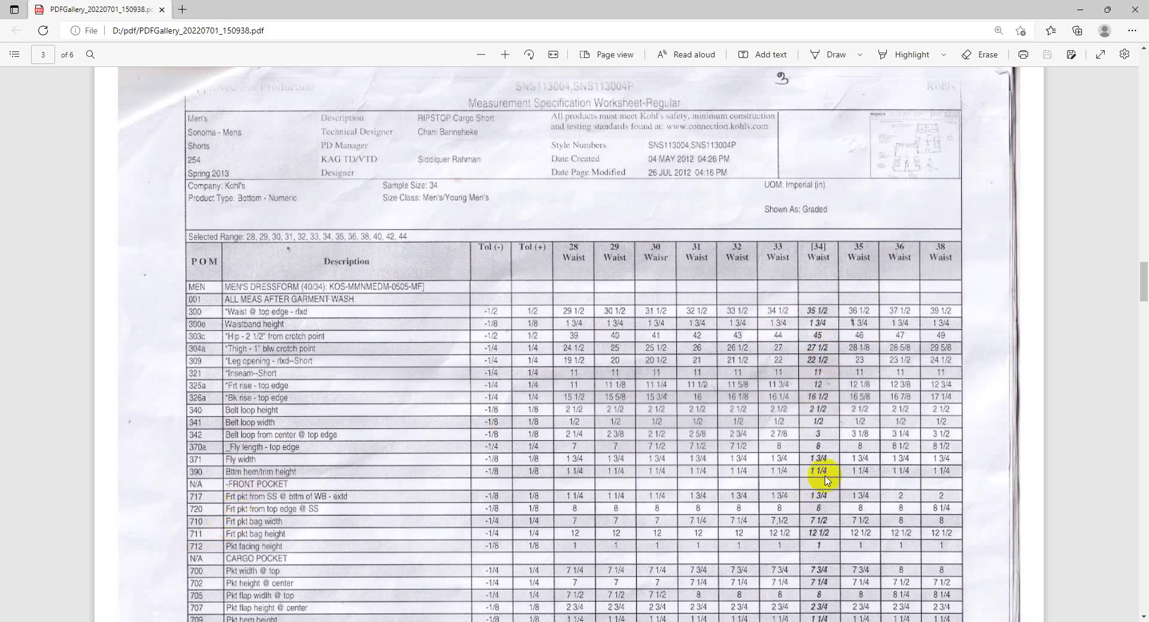
pyautogui.click(1079, 9)
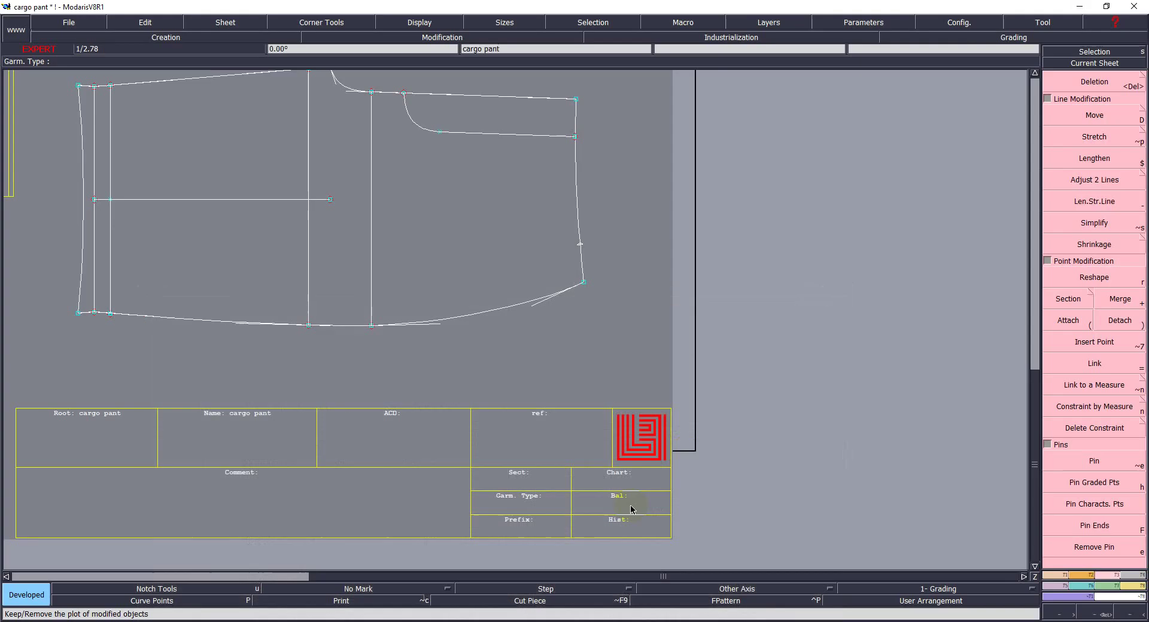
pyautogui.click(581, 281)
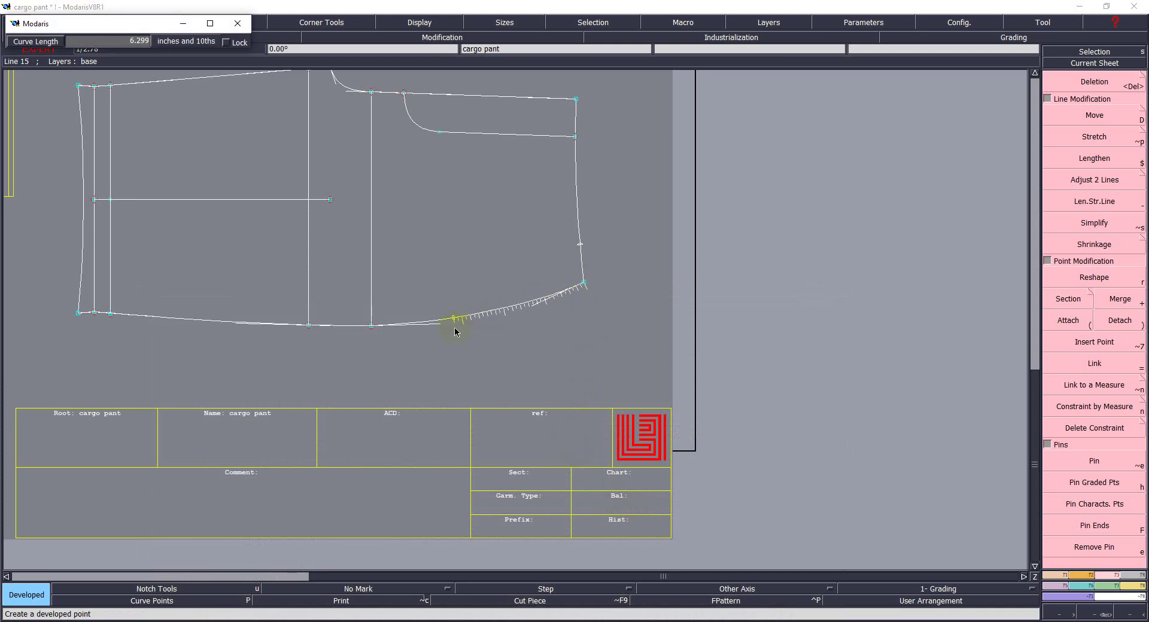
pyautogui.press('Return')
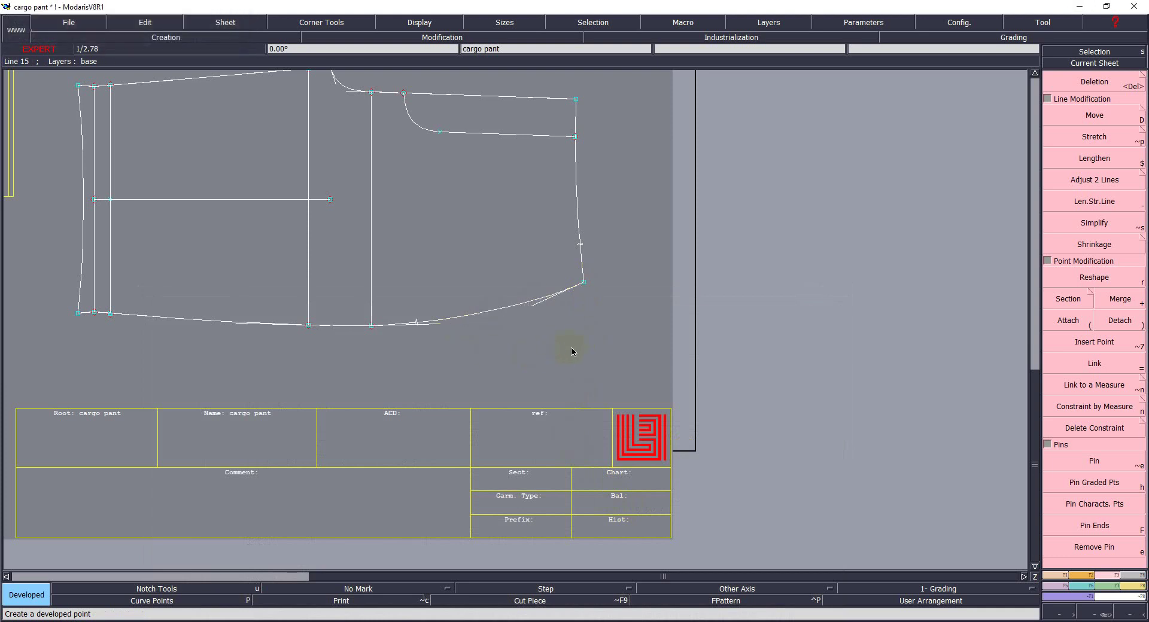
pyautogui.press('z')
pyautogui.moveTo(306, 197); pyautogui.dragTo(644, 392)
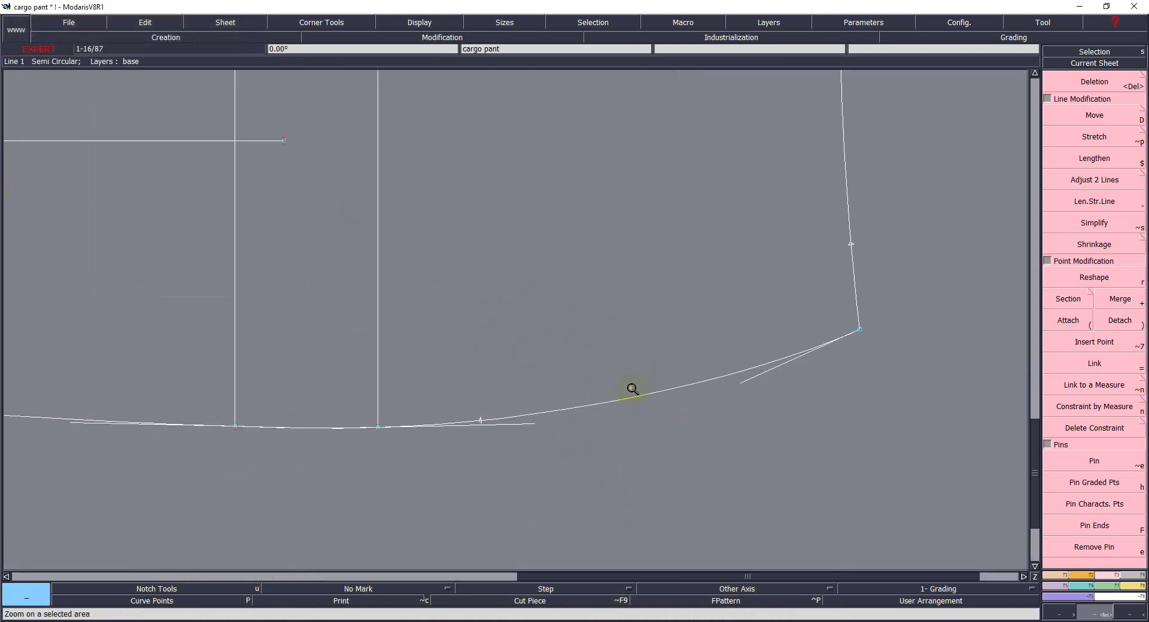
pyautogui.click(1071, 322)
pyautogui.click(1075, 308)
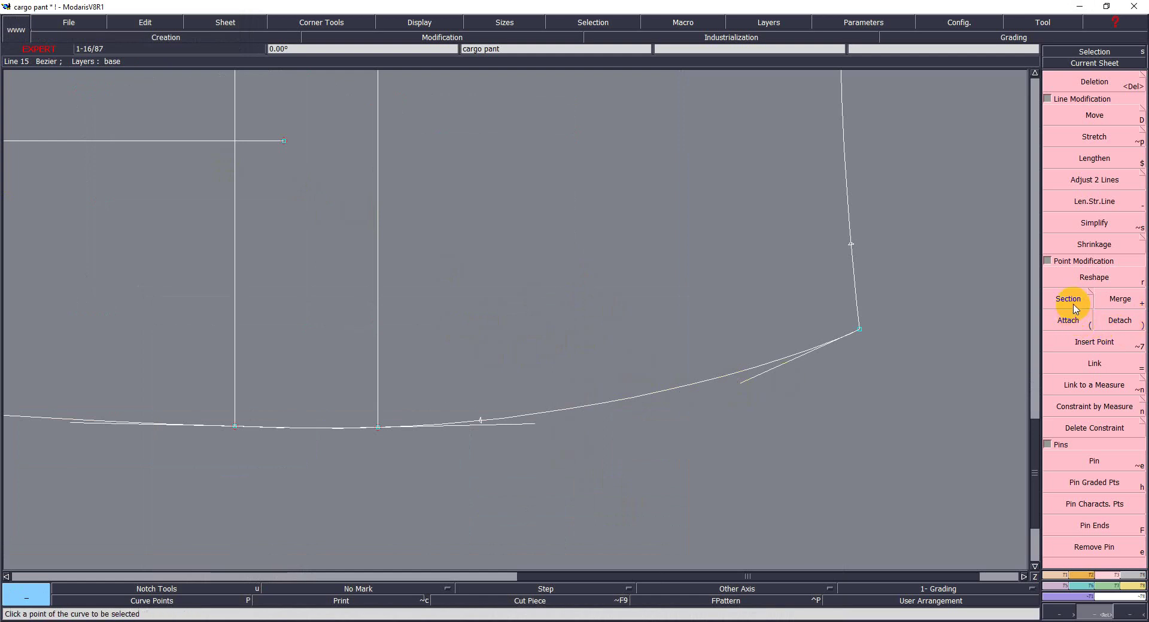
pyautogui.click(1076, 323)
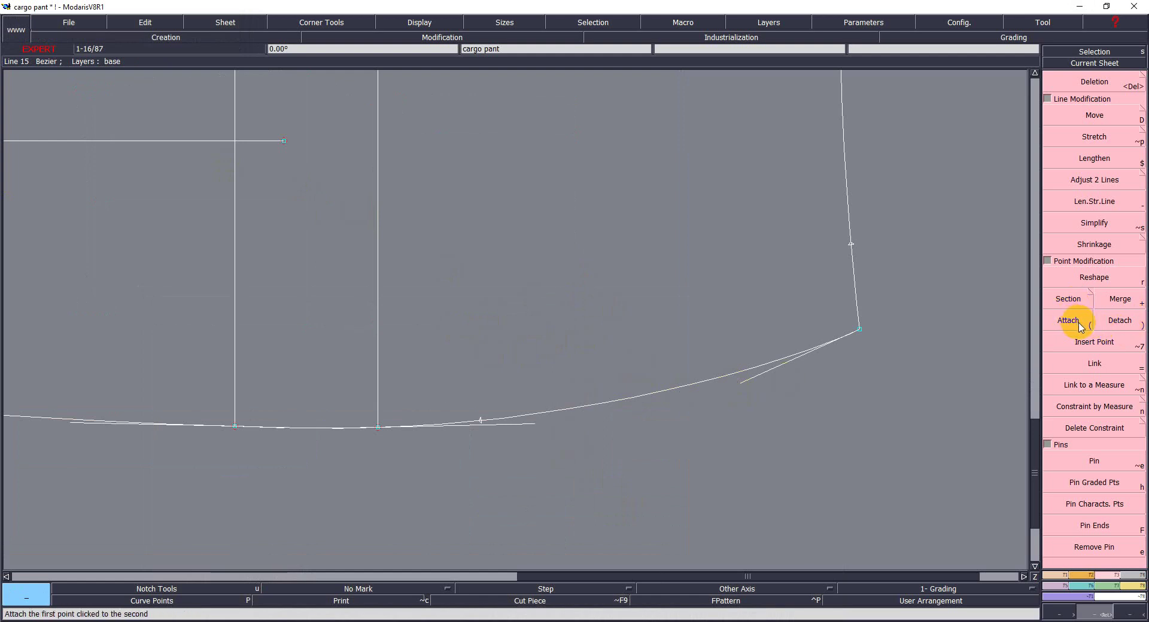
pyautogui.click(1072, 301)
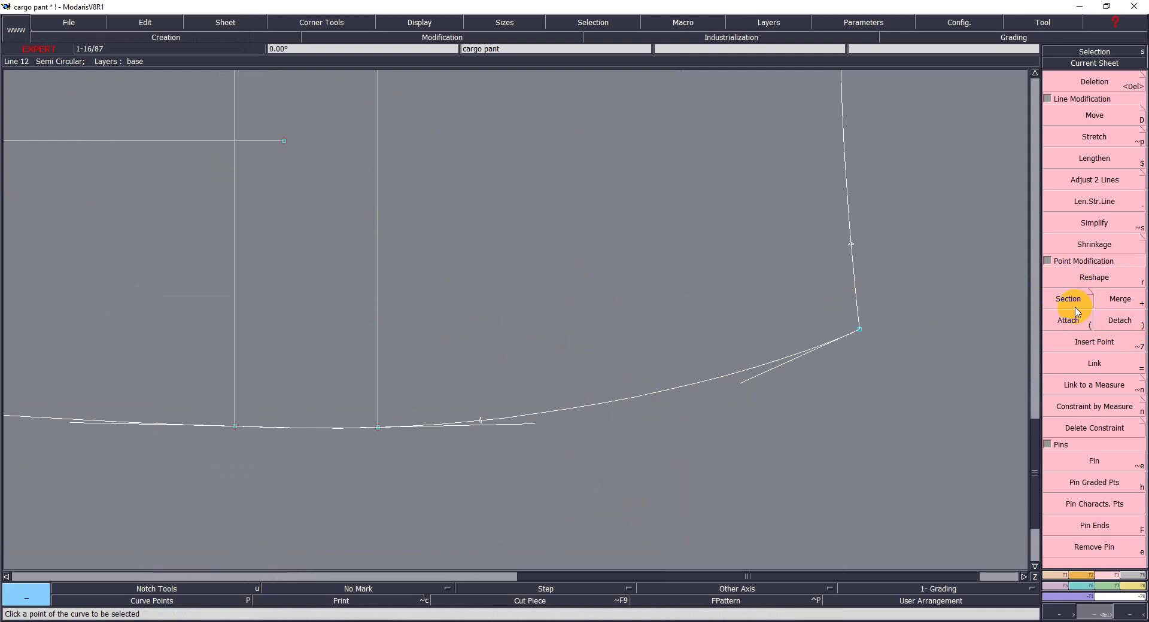
pyautogui.click(850, 243)
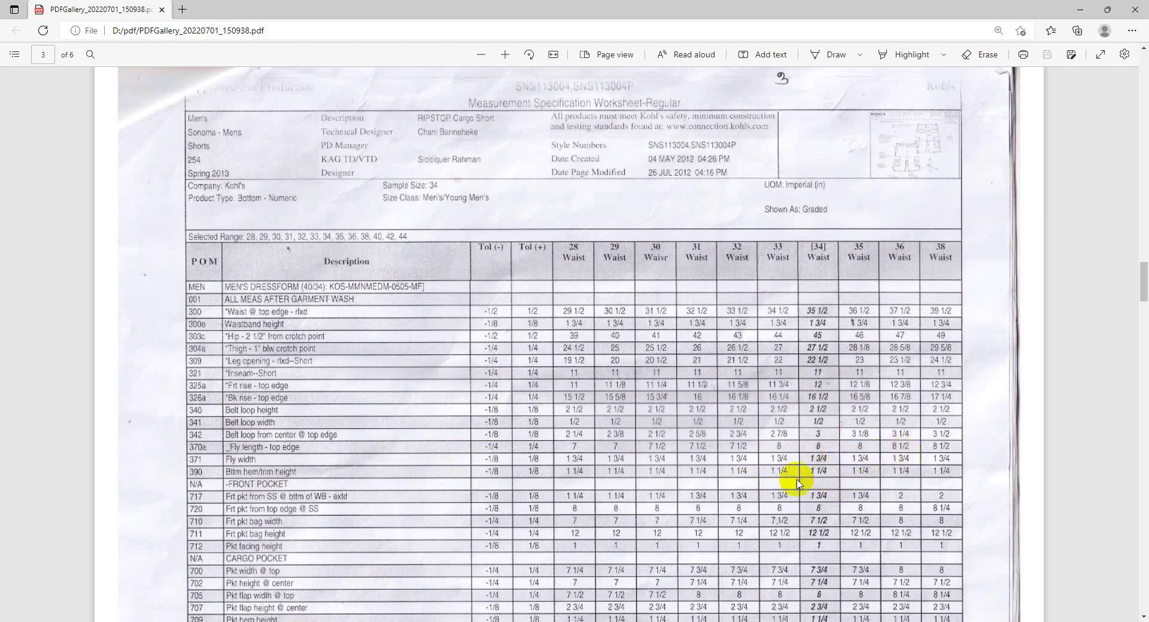
pyautogui.click(1080, 10)
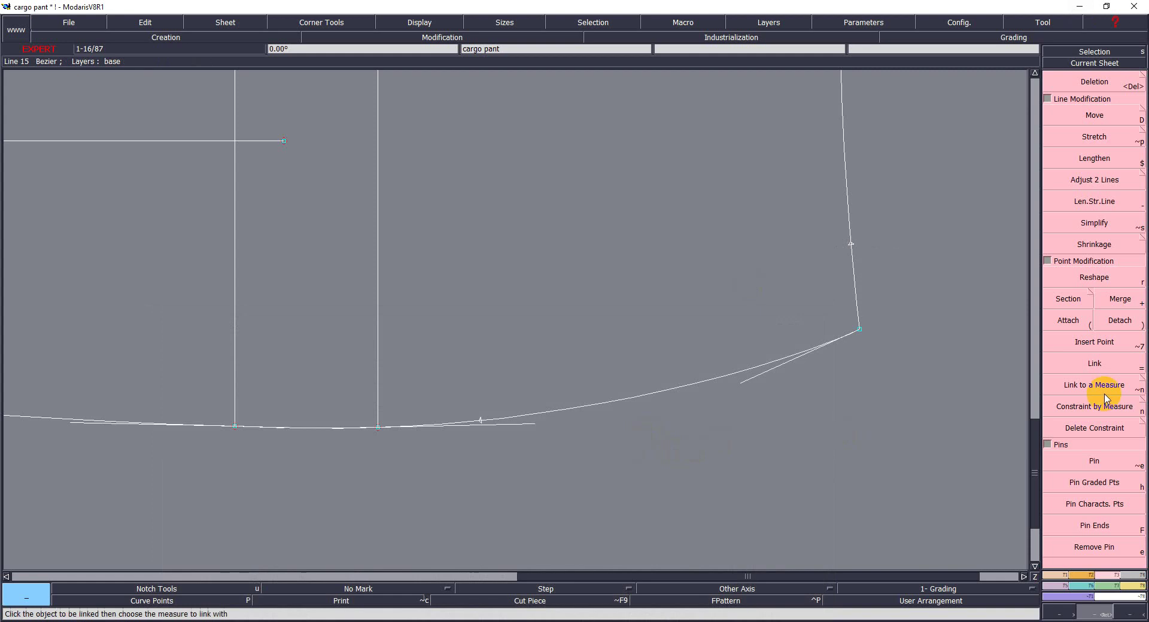
pyautogui.click(1103, 349)
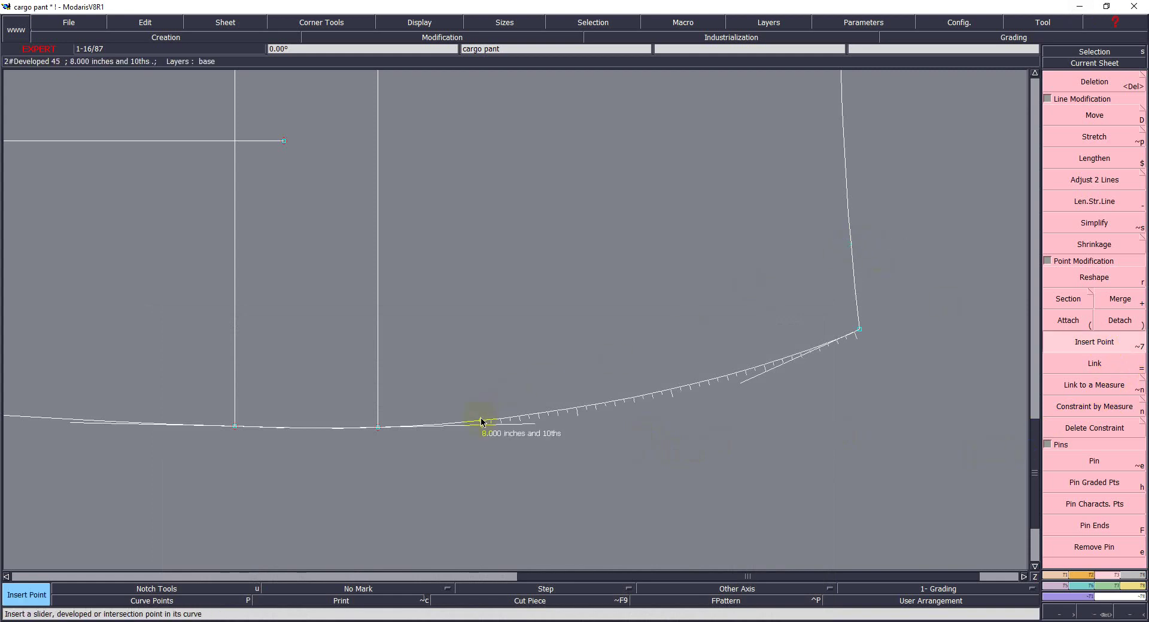
# Step: Draw a diagonal line from the side-edge point to the hem point, then zoom onto the lower piece
pyautogui.press('b')
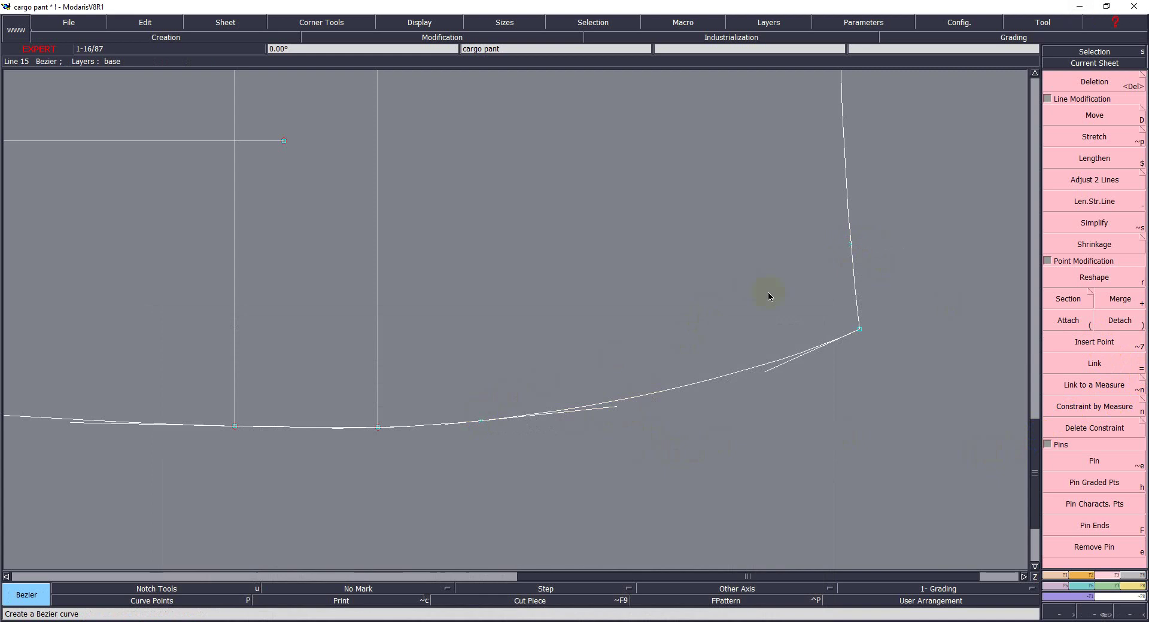
pyautogui.rightClick(480, 427)
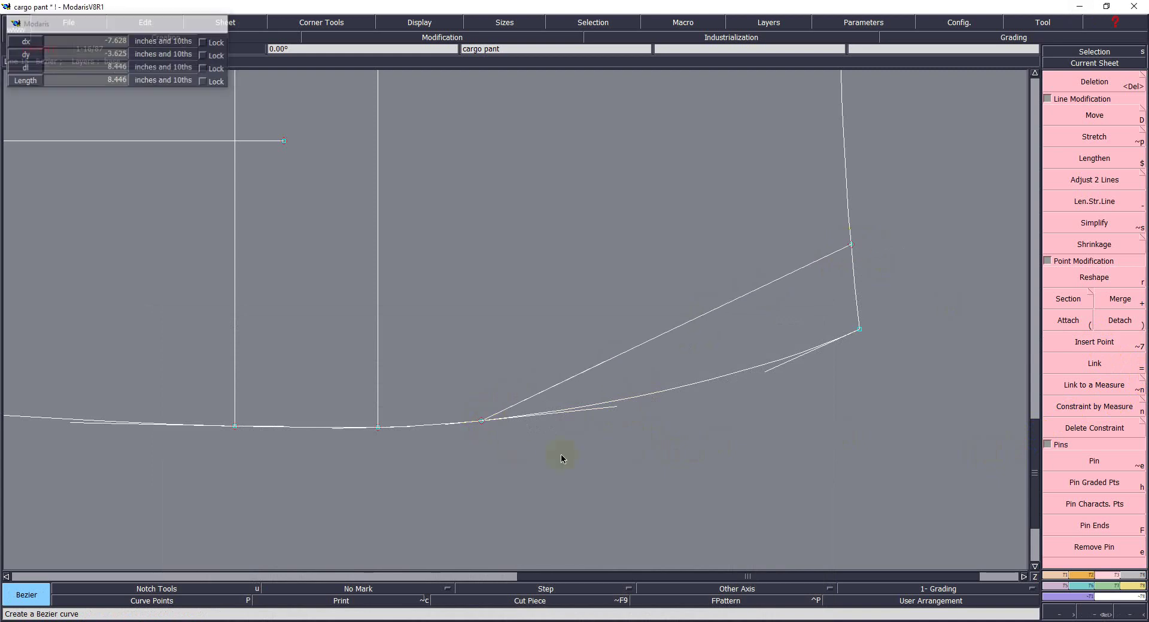
pyautogui.press('z')
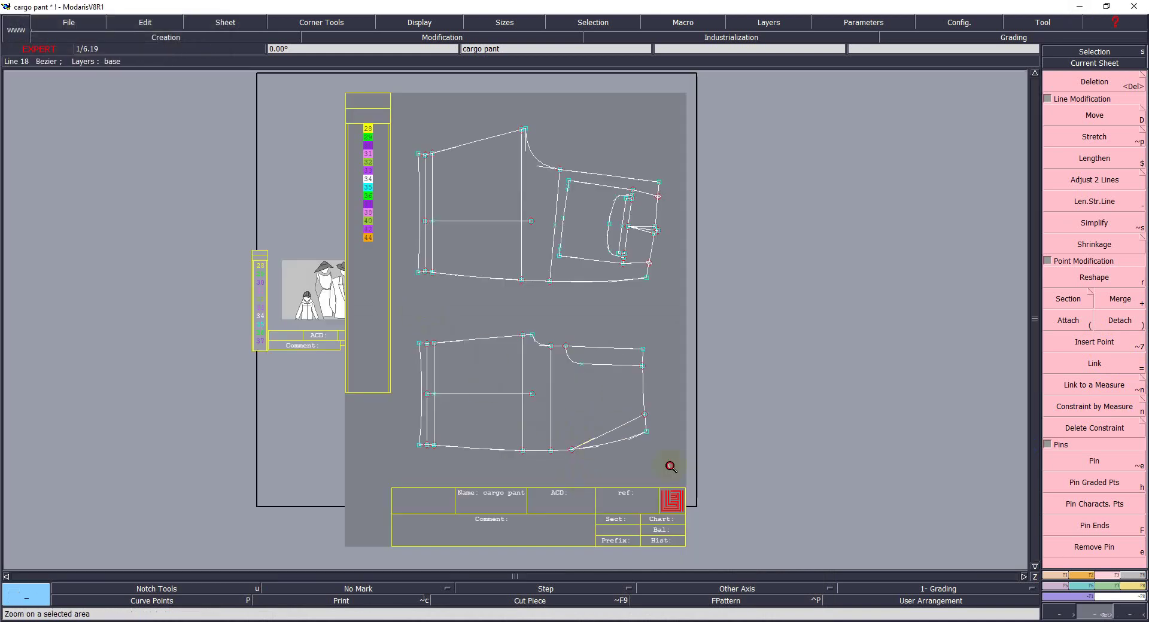
pyautogui.moveTo(419, 313); pyautogui.dragTo(671, 467)
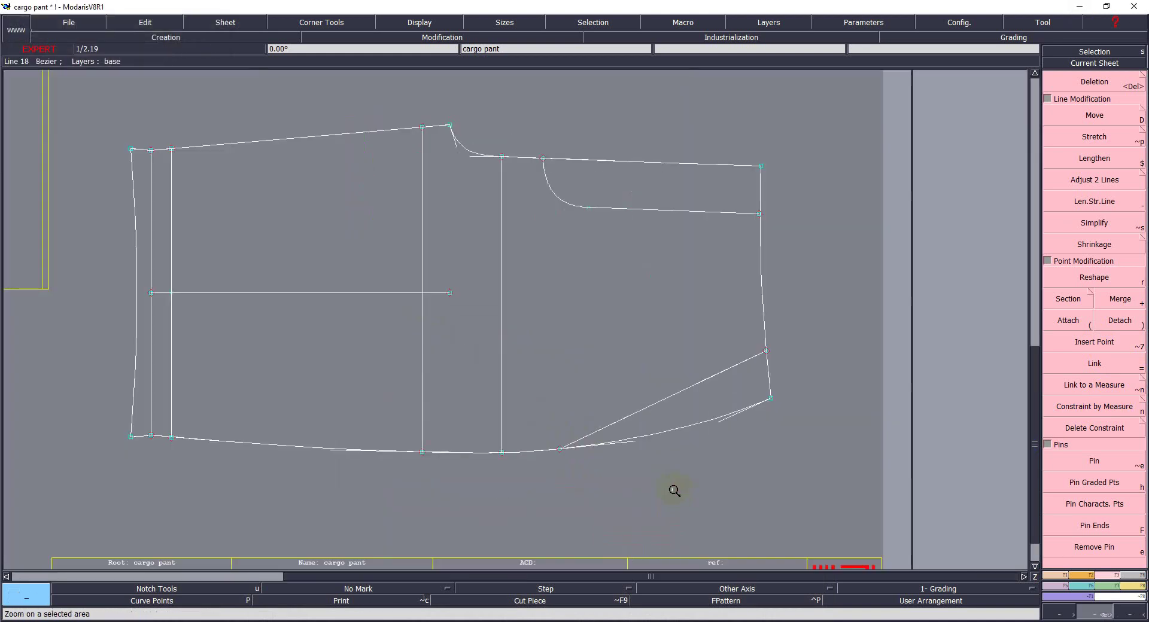
# Step: Try a -1.750 parallel to the diagonal, remove it, and bring up the spec sheet PDF
pyautogui.middleClick(667, 483)
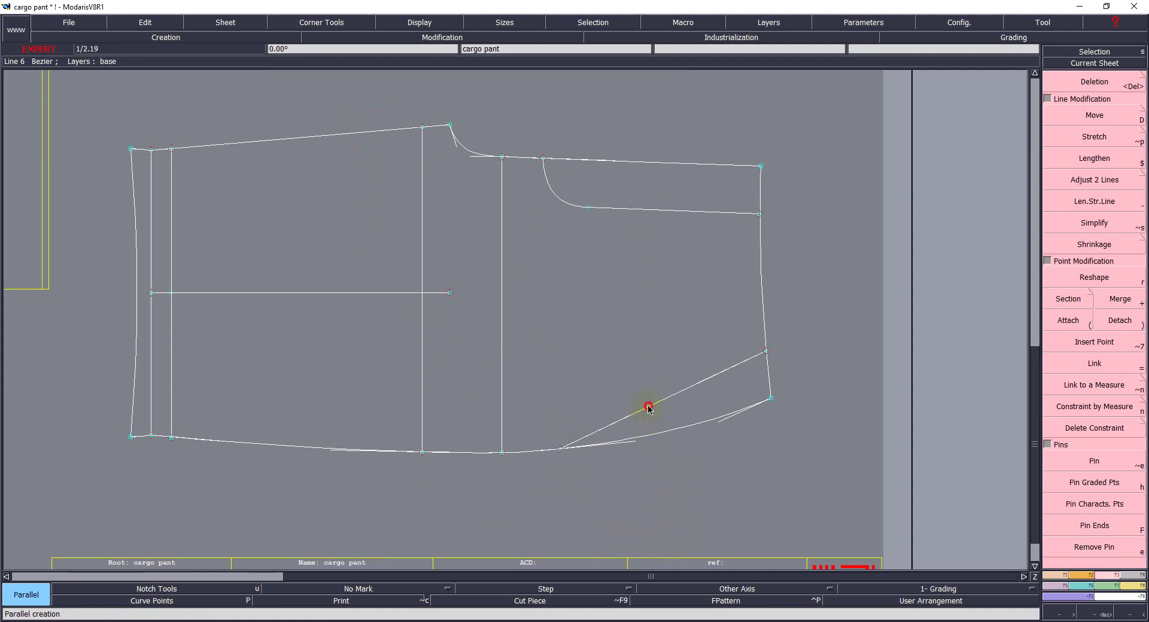
pyautogui.click(648, 408)
pyautogui.write('-1.750')
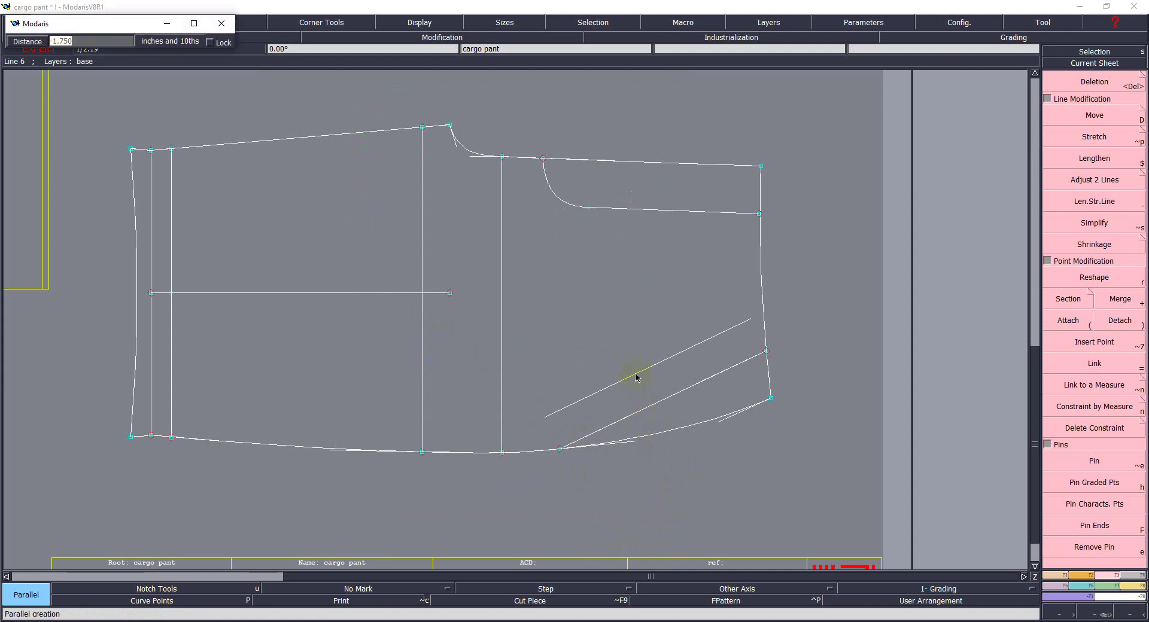
pyautogui.press('Return')
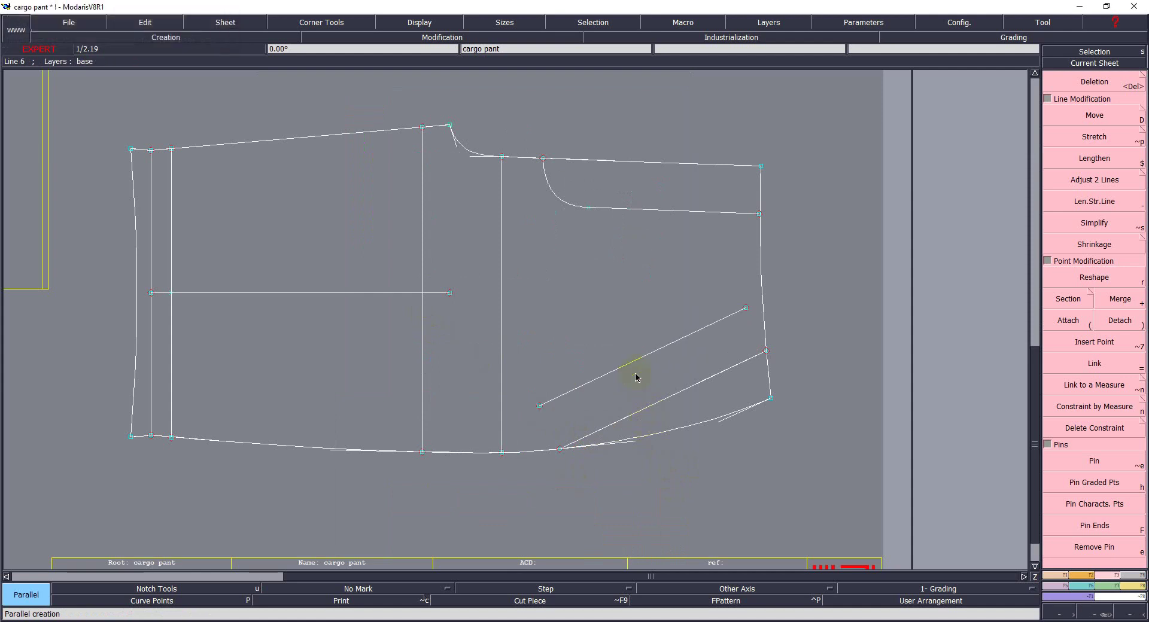
pyautogui.middleClick(658, 407)
pyautogui.click(763, 510)
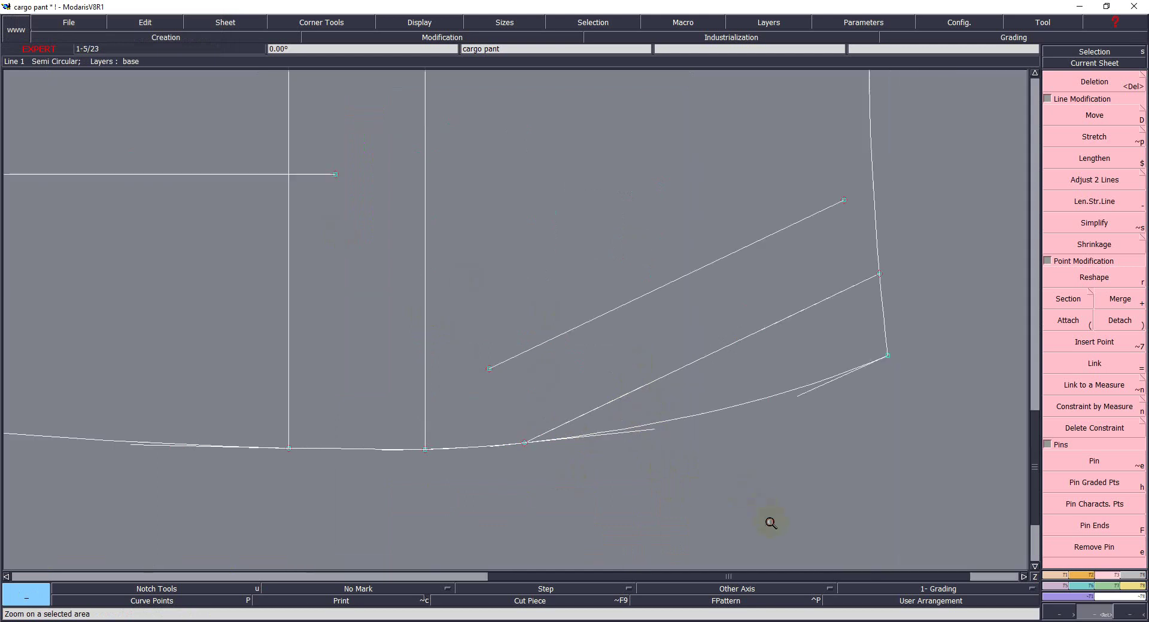
pyautogui.click(27, 595)
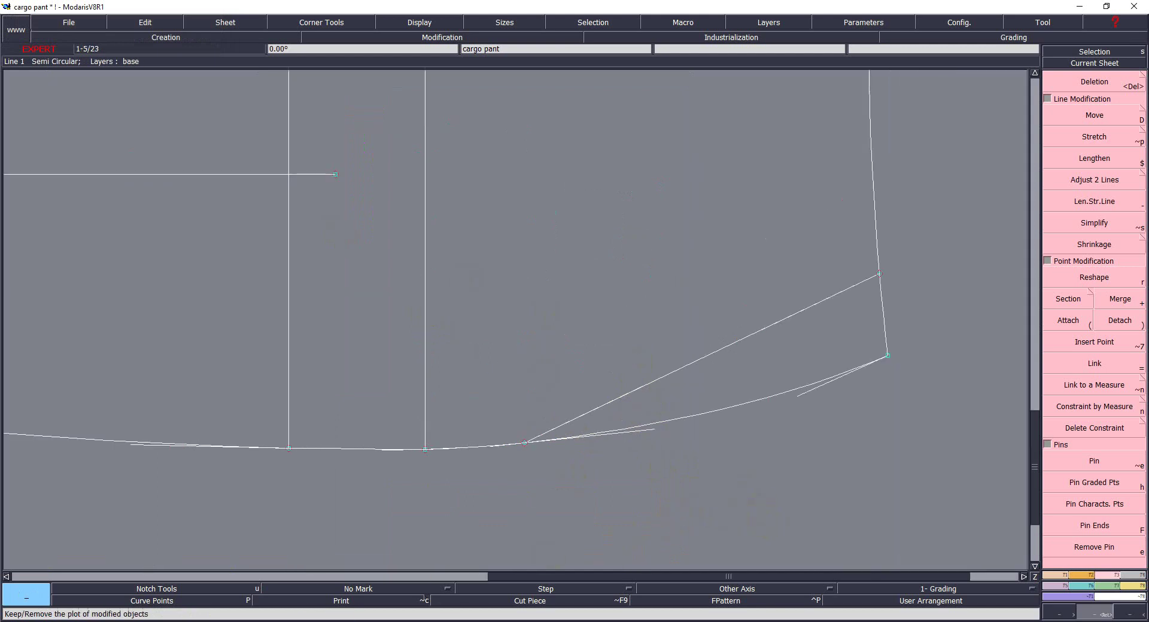
pyautogui.click(299, 621)
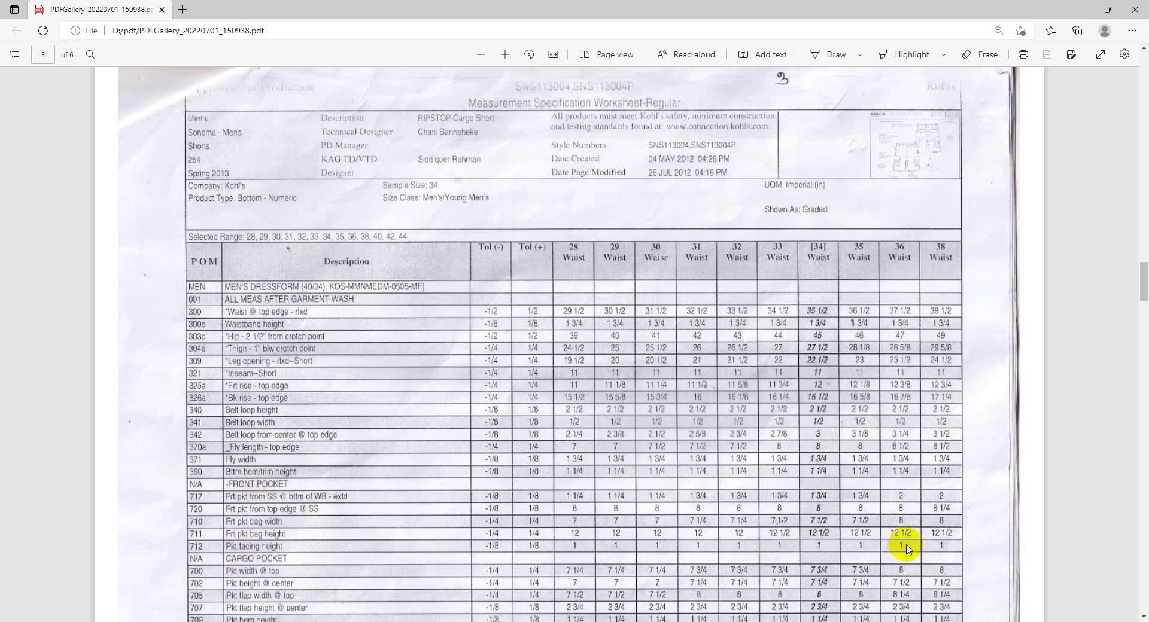
# Step: Offset the slanted pocket line, then undo the parallel that landed below it
pyautogui.click(1080, 10)
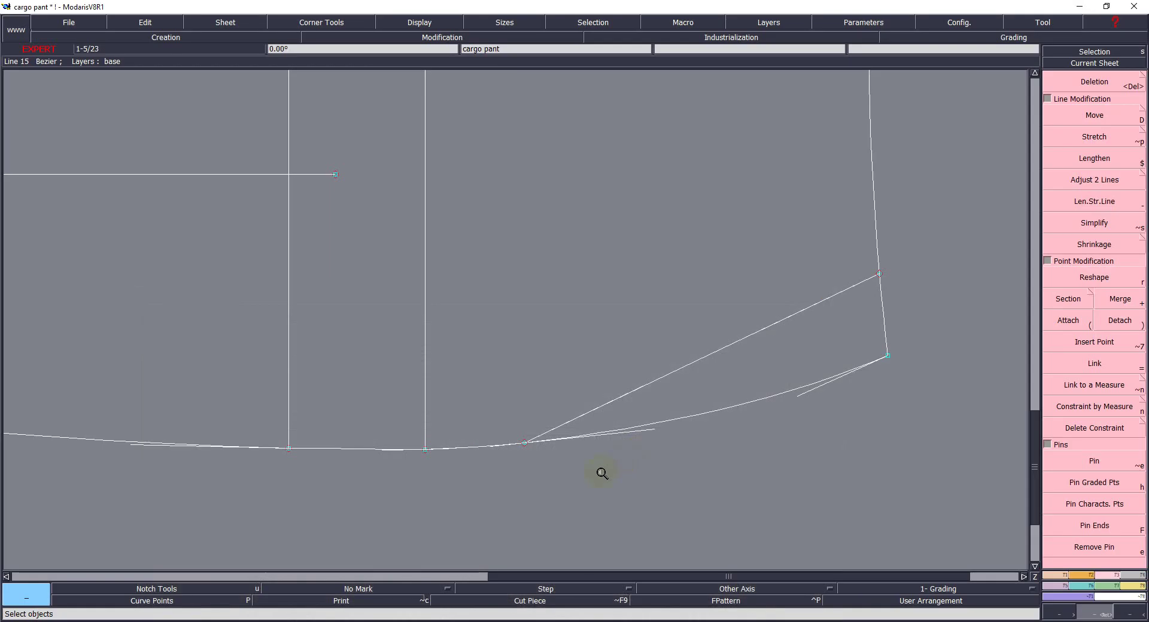
pyautogui.press('p')
pyautogui.click(616, 398)
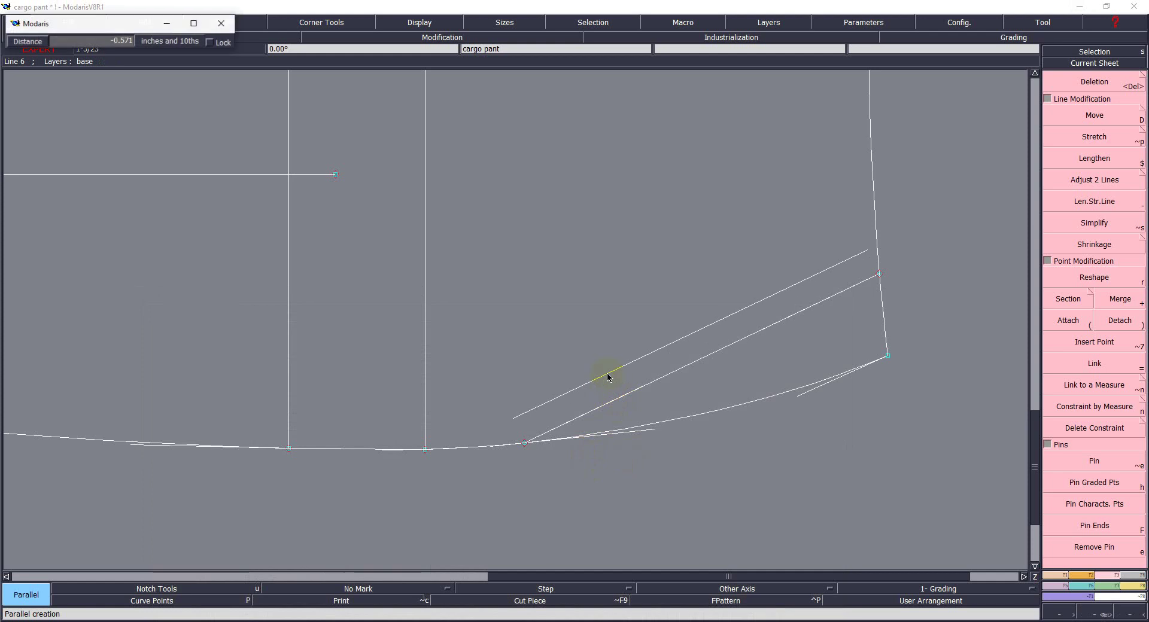
pyautogui.press('Return')
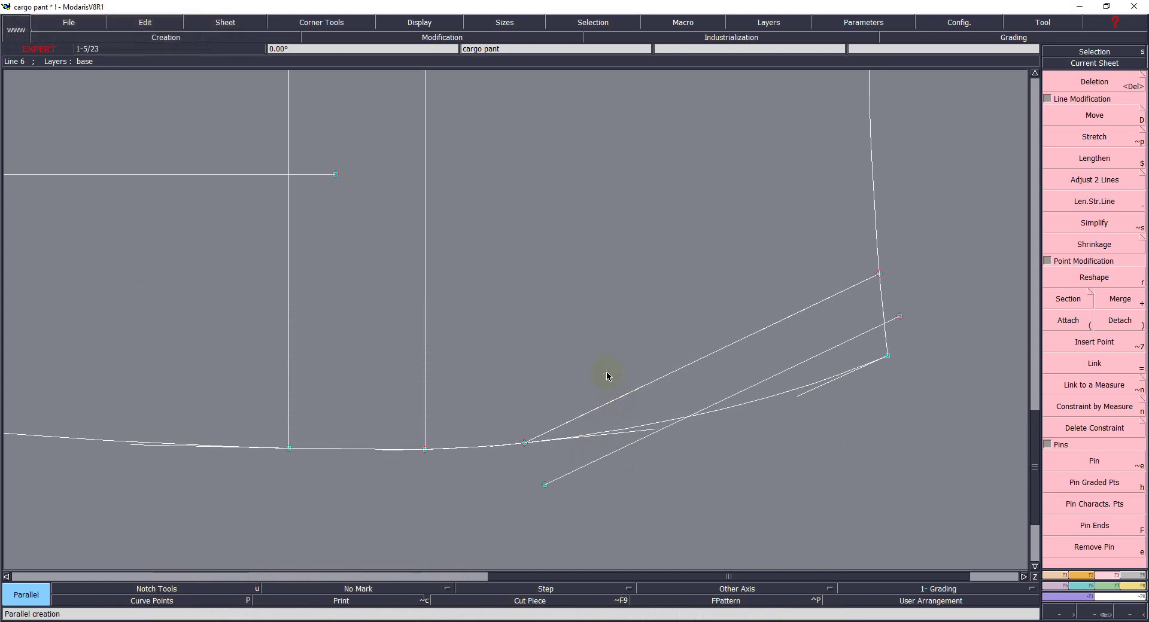
pyautogui.press('Delete')
pyautogui.hotkey('ctrl', 'z')
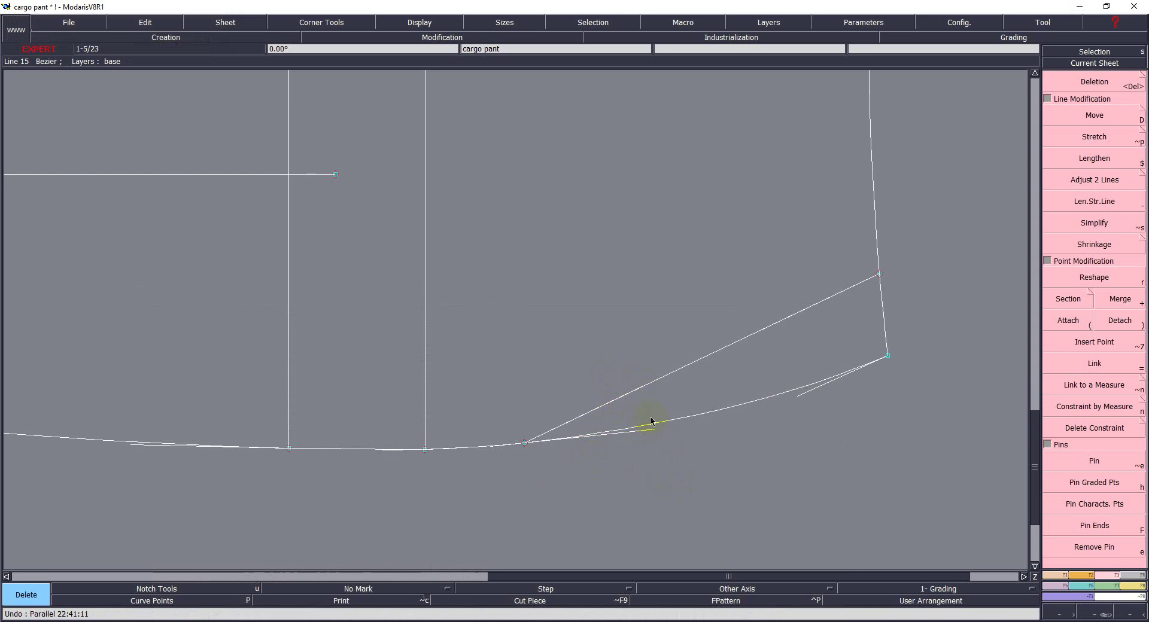
# Step: Offset the slanted line 1.000 inch above it and fit its end to the side seam
pyautogui.press('p')
pyautogui.click(640, 391)
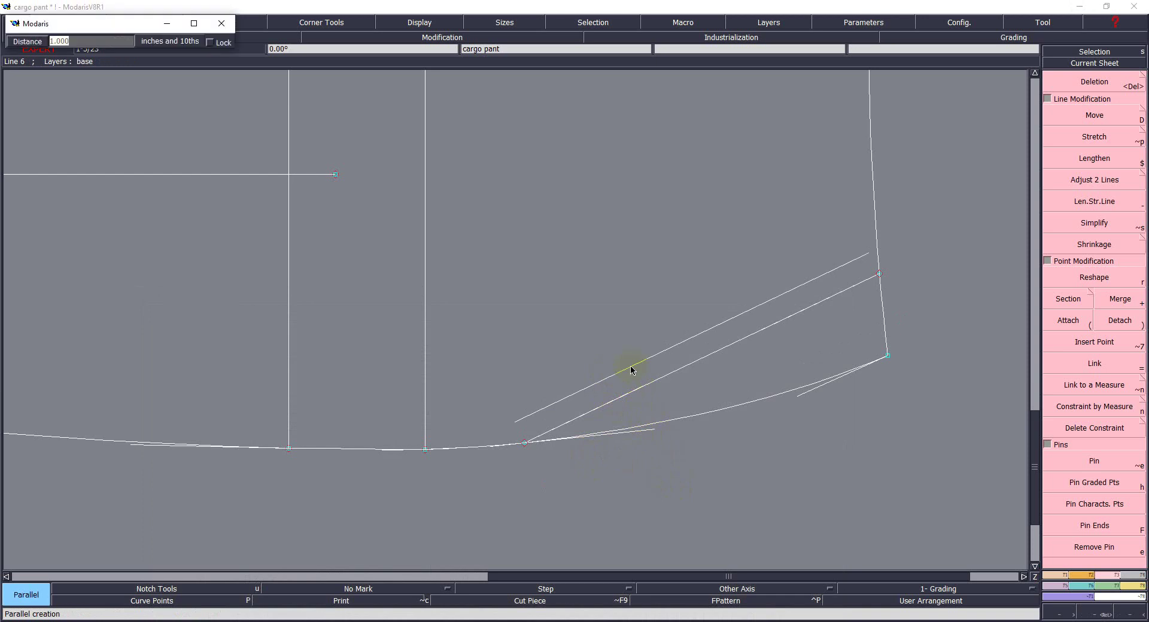
pyautogui.press('Return')
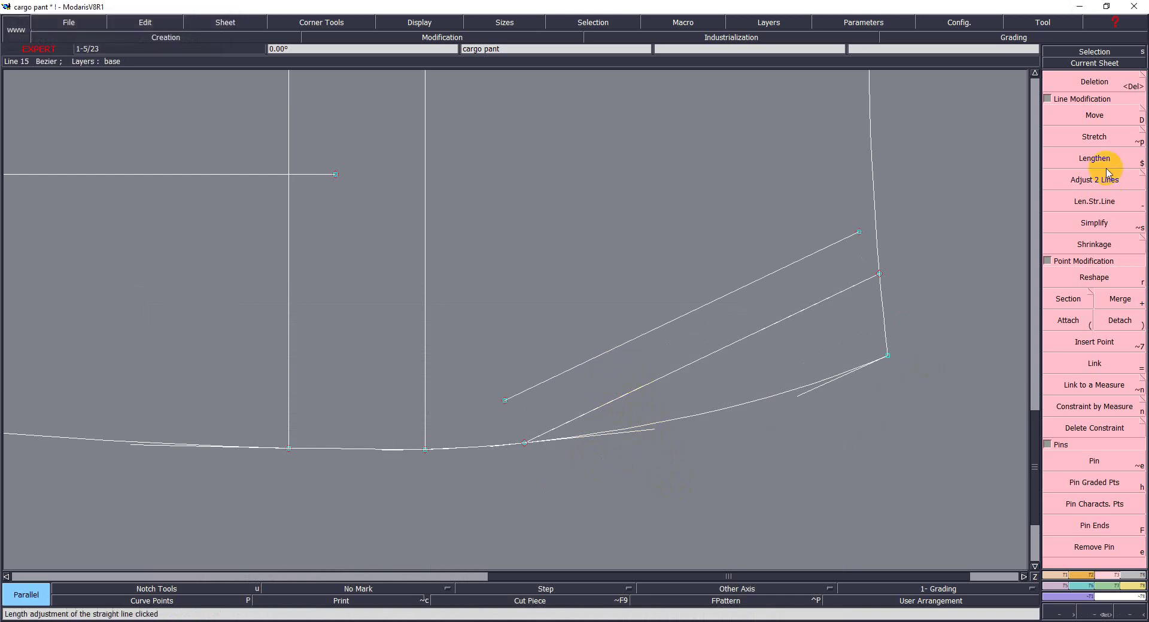
pyautogui.click(1062, 181)
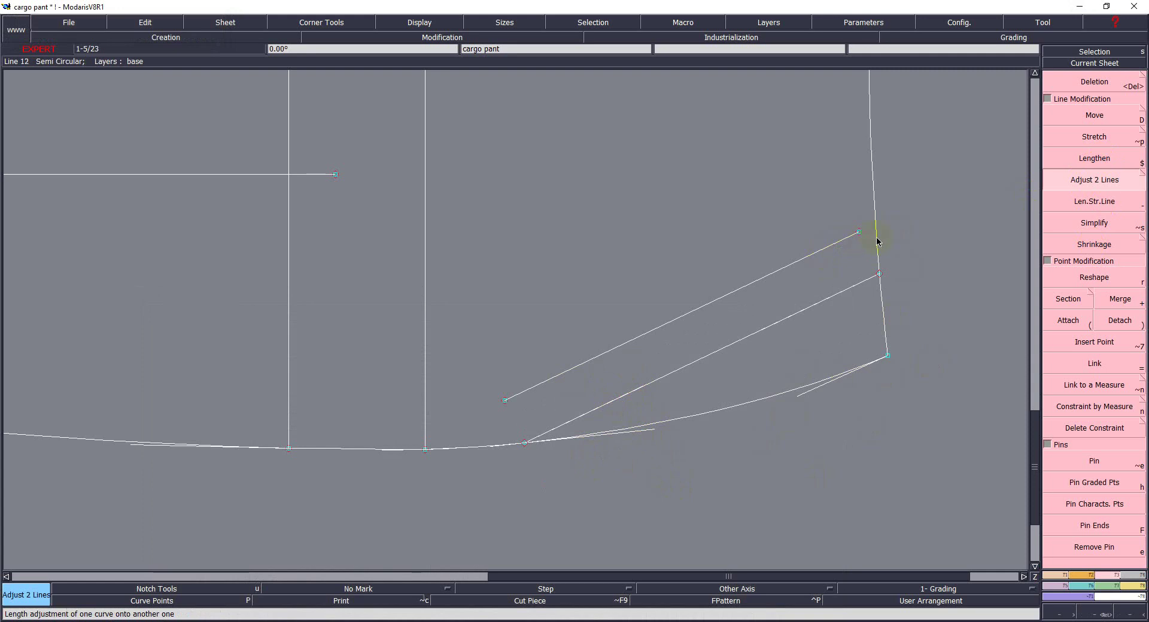
pyautogui.press('Delete')
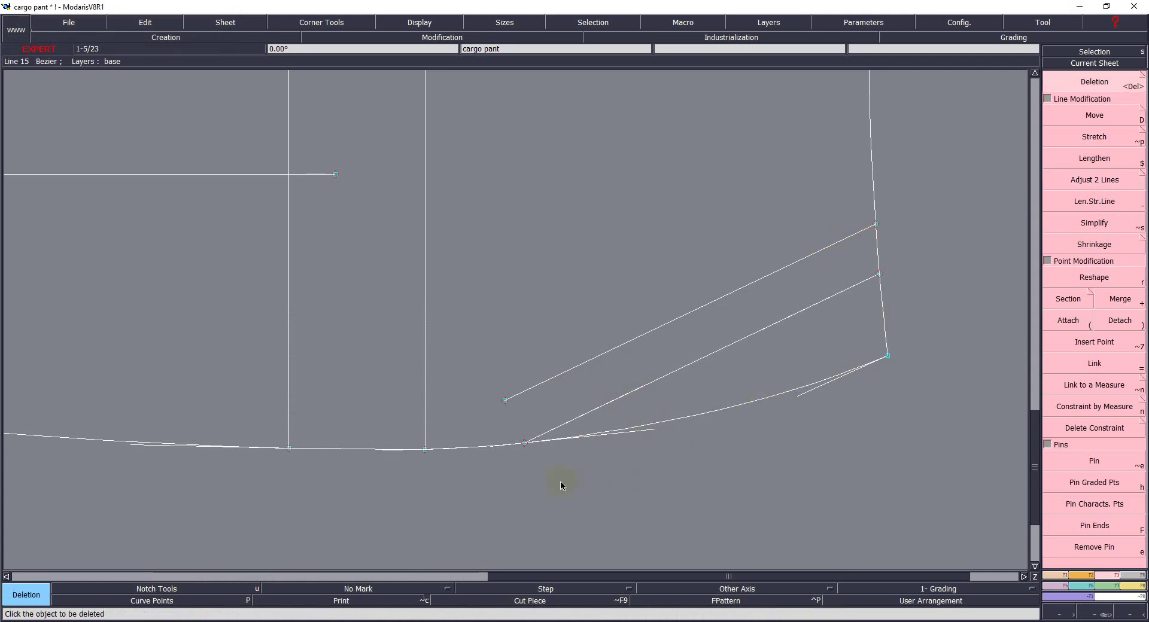
# Step: Draw a Bezier from the parallel line's lower end to the hem and reshape it into a rounded corner
pyautogui.press('b')
pyautogui.click(505, 399)
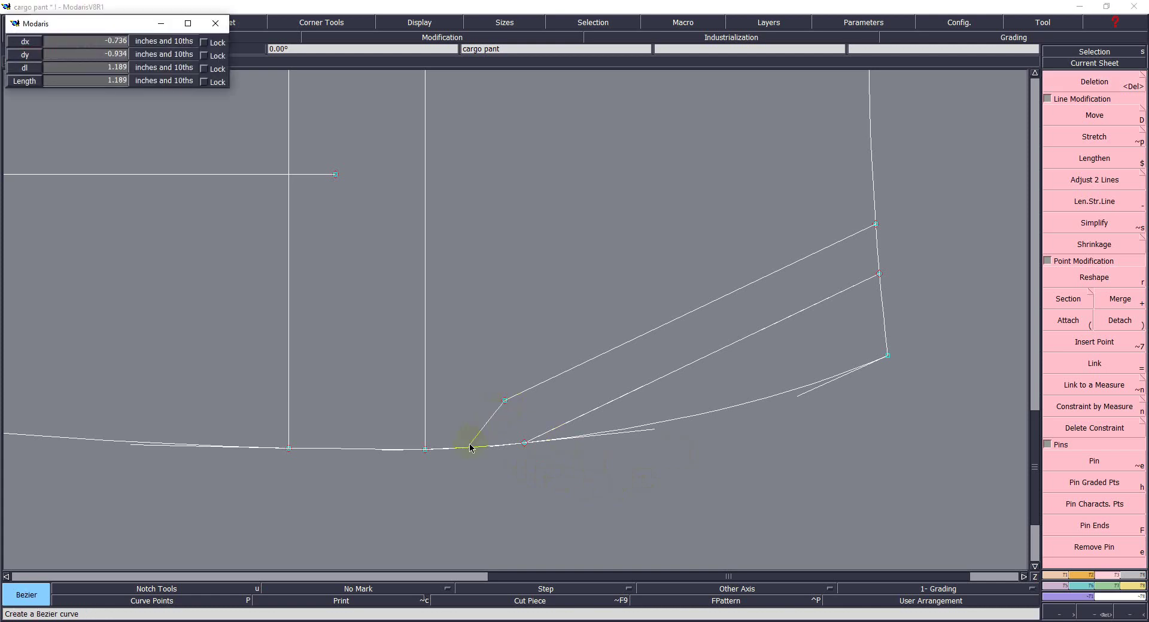
pyautogui.click(469, 447)
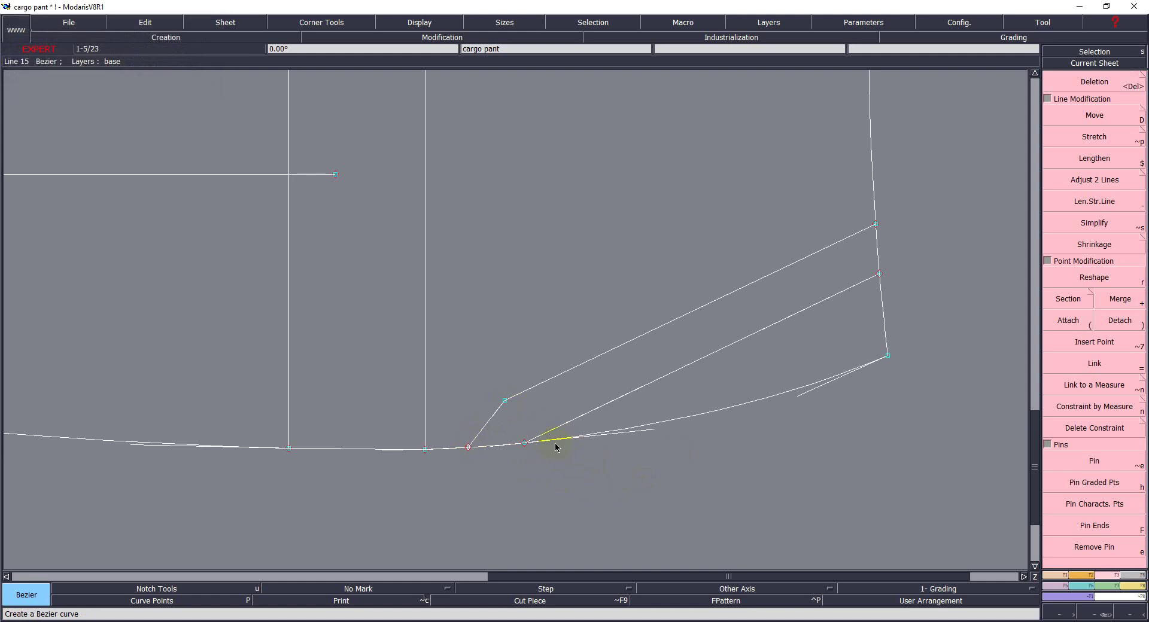
pyautogui.press('z')
pyautogui.click(559, 457)
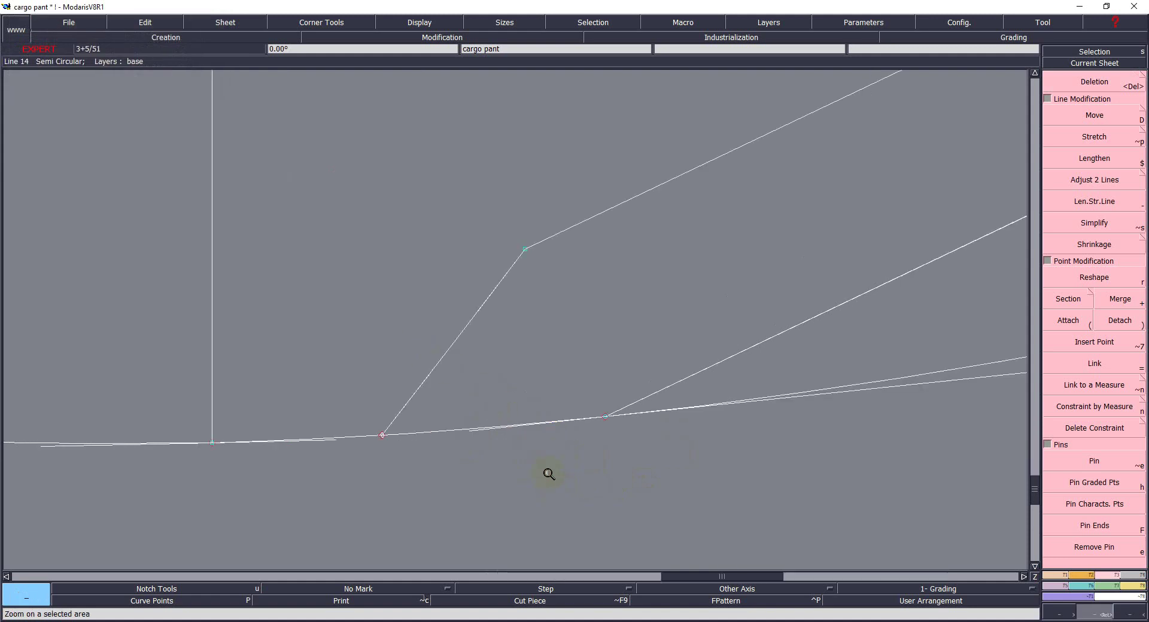
pyautogui.press('r')
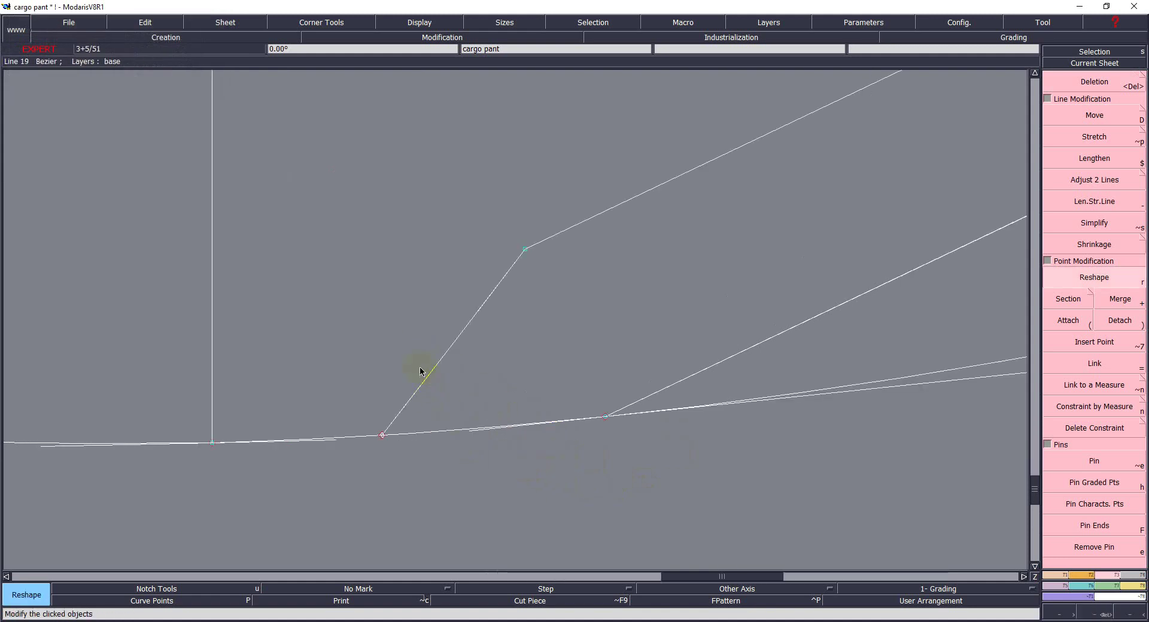
pyautogui.click(420, 372)
pyautogui.click(474, 282)
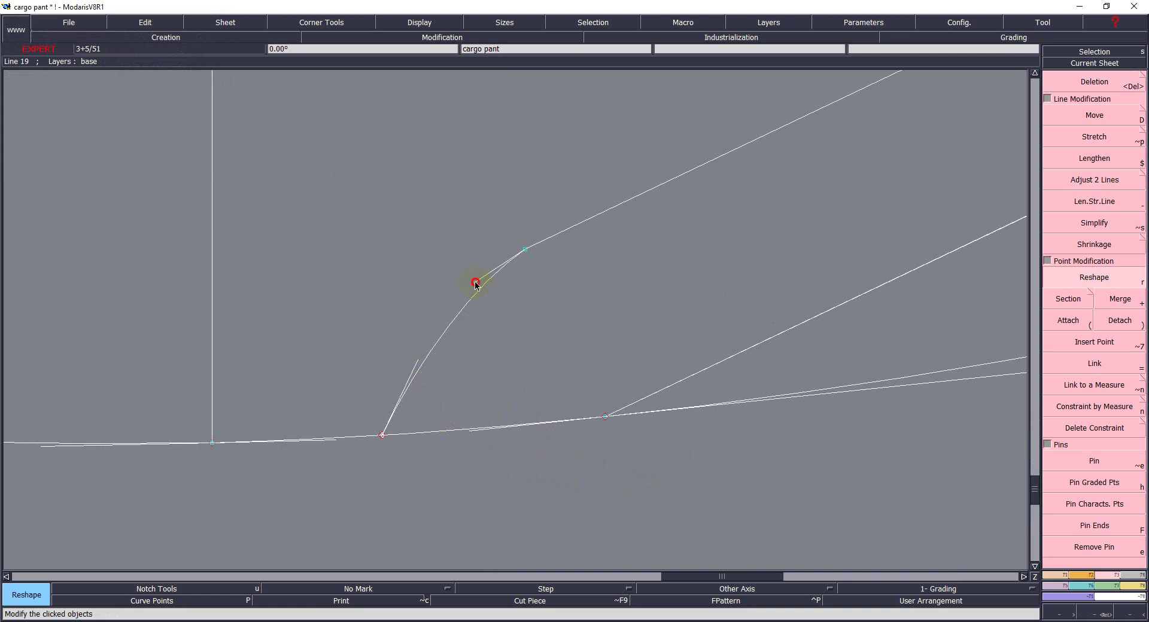
pyautogui.click(414, 371)
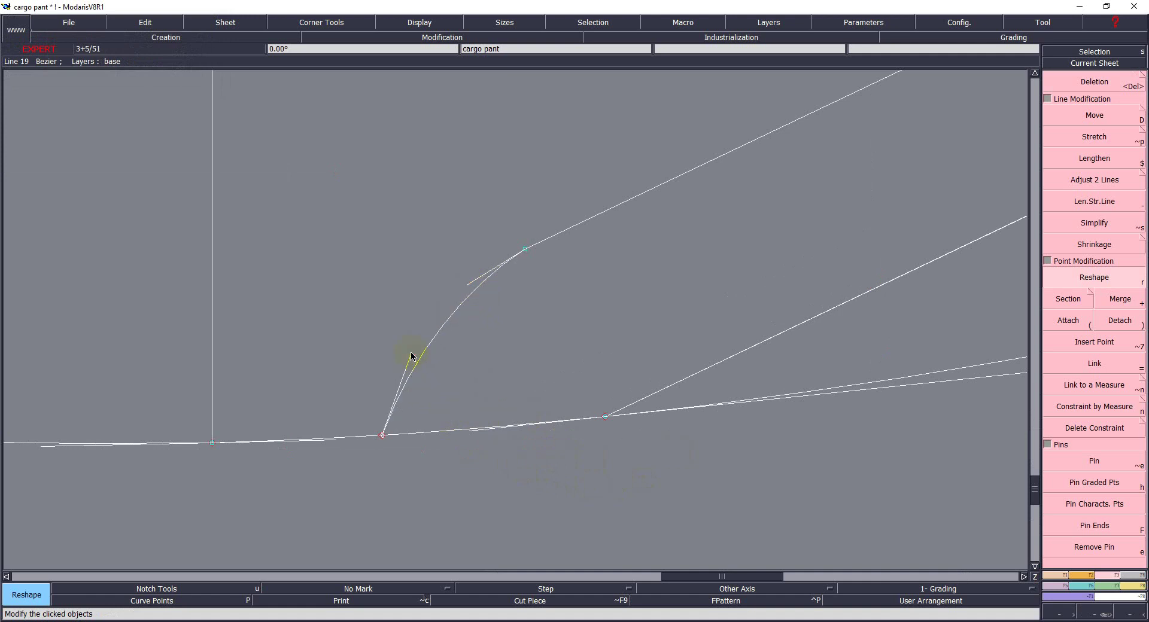
pyautogui.press('F1')
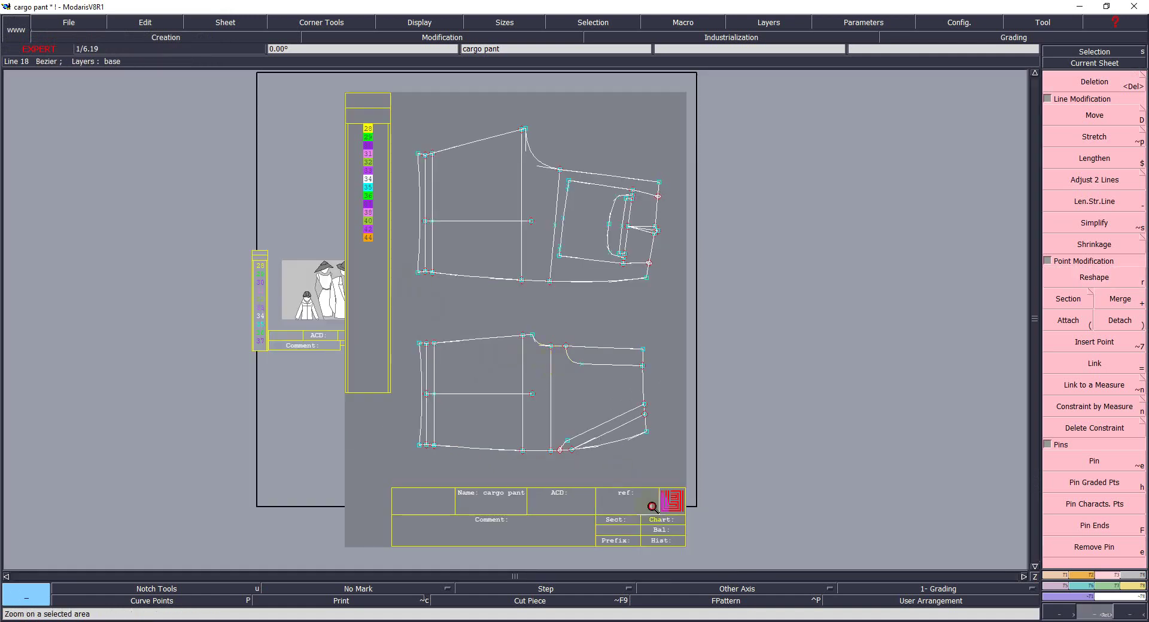
# Step: Zoom around the cargo pant pieces to inspect their grading, then hide all graded sizes
pyautogui.moveTo(510, 354); pyautogui.dragTo(726, 505)
pyautogui.click(559, 356)
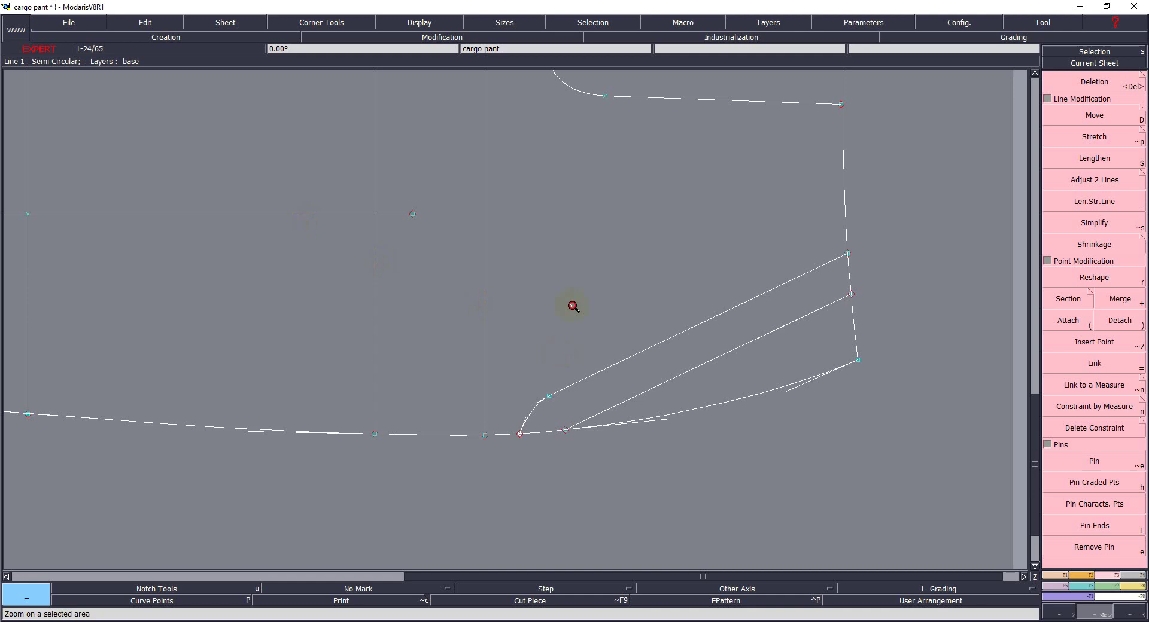
pyautogui.click(770, 571)
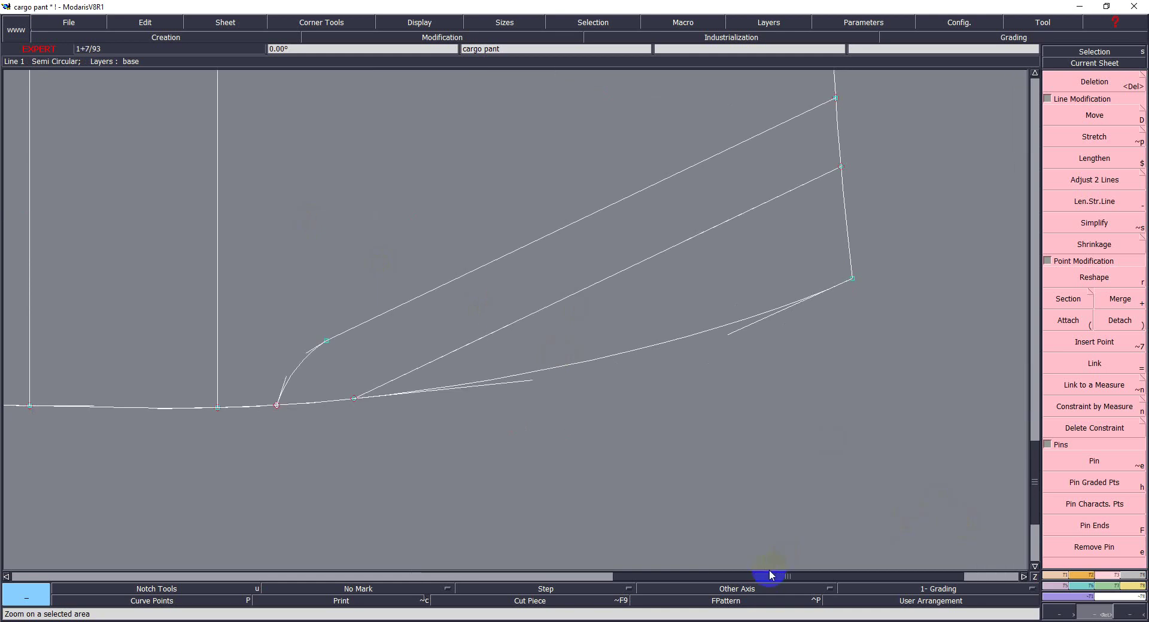
pyautogui.click(770, 574)
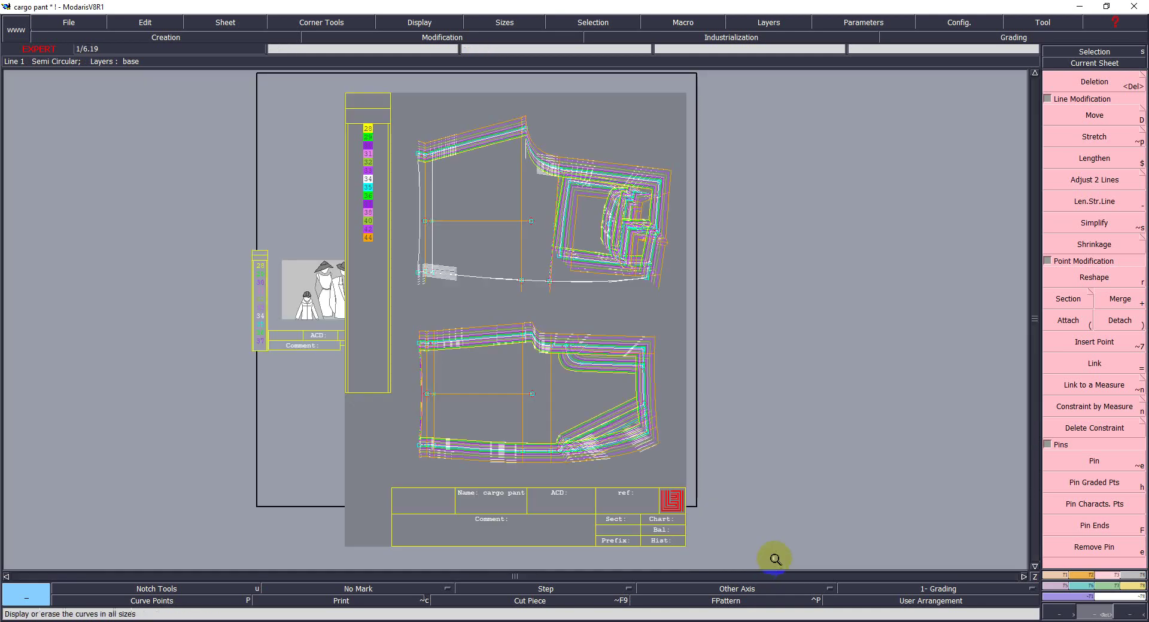
pyautogui.press('space')
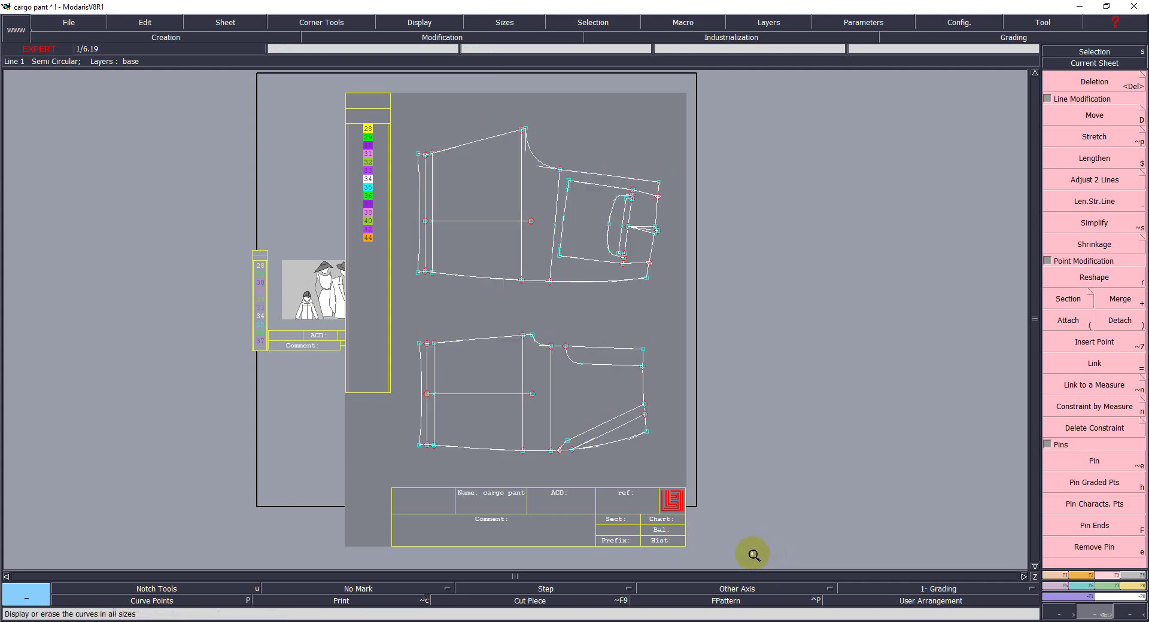
# Step: Zoom in on the lower pant piece and start a Bezier line at its side seam
pyautogui.click(590, 452)
pyautogui.click(503, 385)
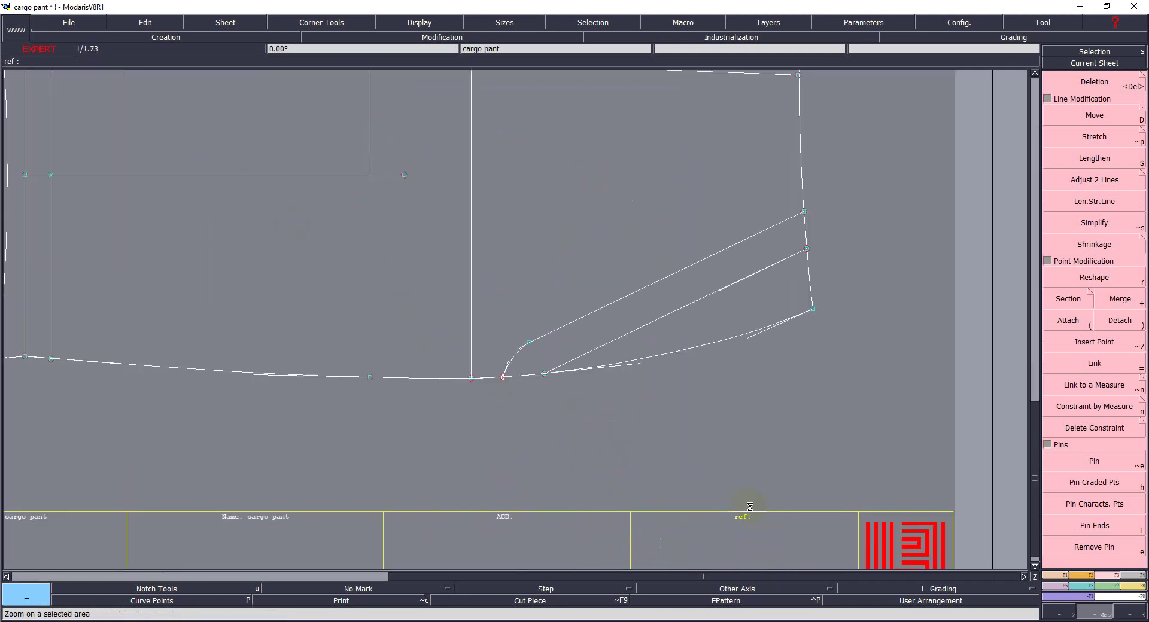
pyautogui.rightClick(750, 507)
pyautogui.click(676, 487)
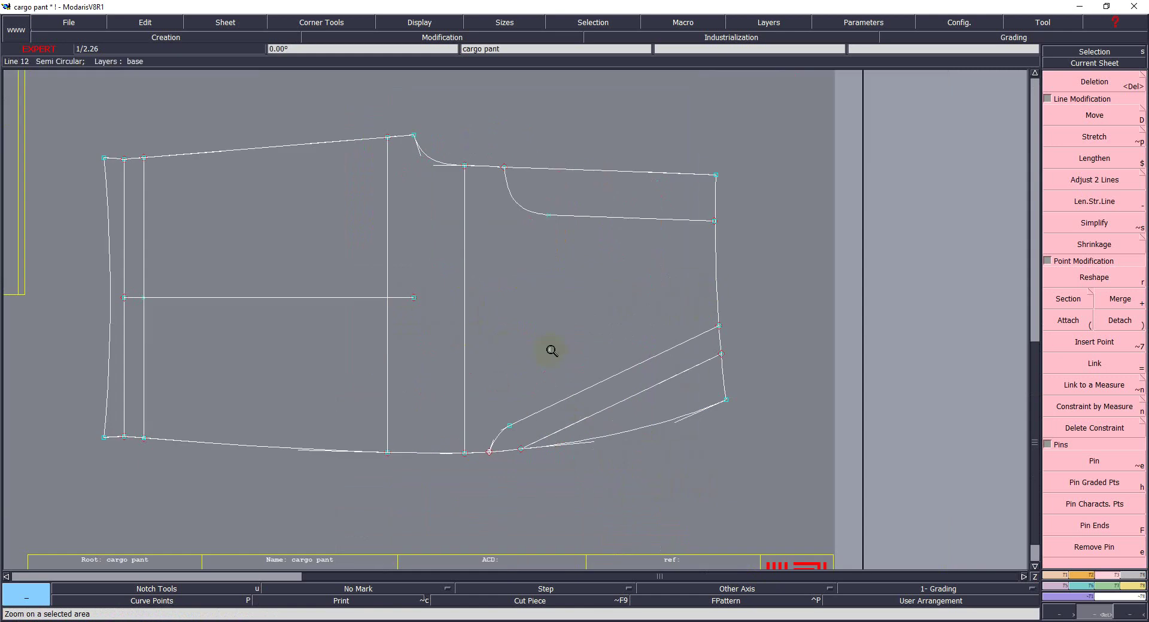
pyautogui.press('b')
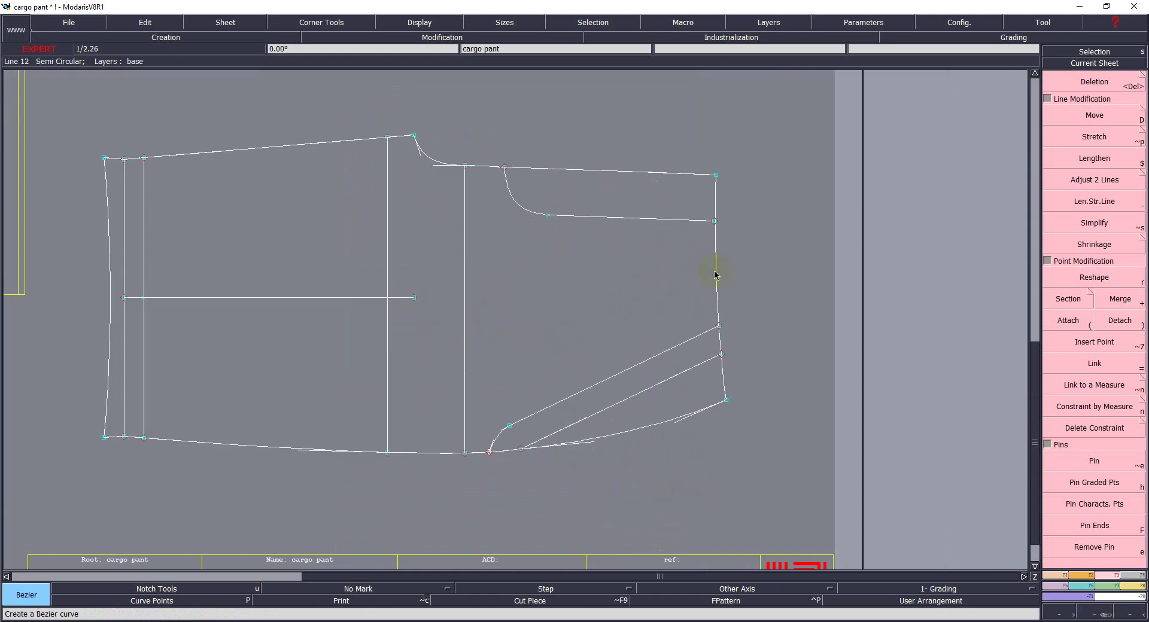
pyautogui.click(716, 273)
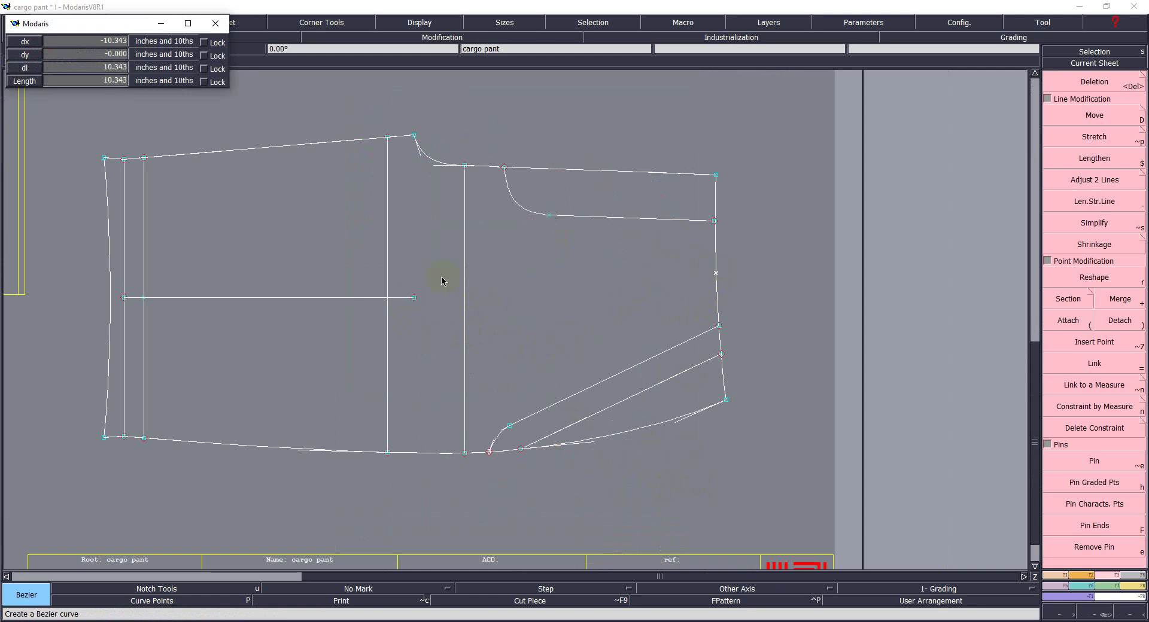
# Step: End the pocket line 10.343 in from the side seam, draw a line to the hem, and zoom in
pyautogui.doubleClick(443, 276)
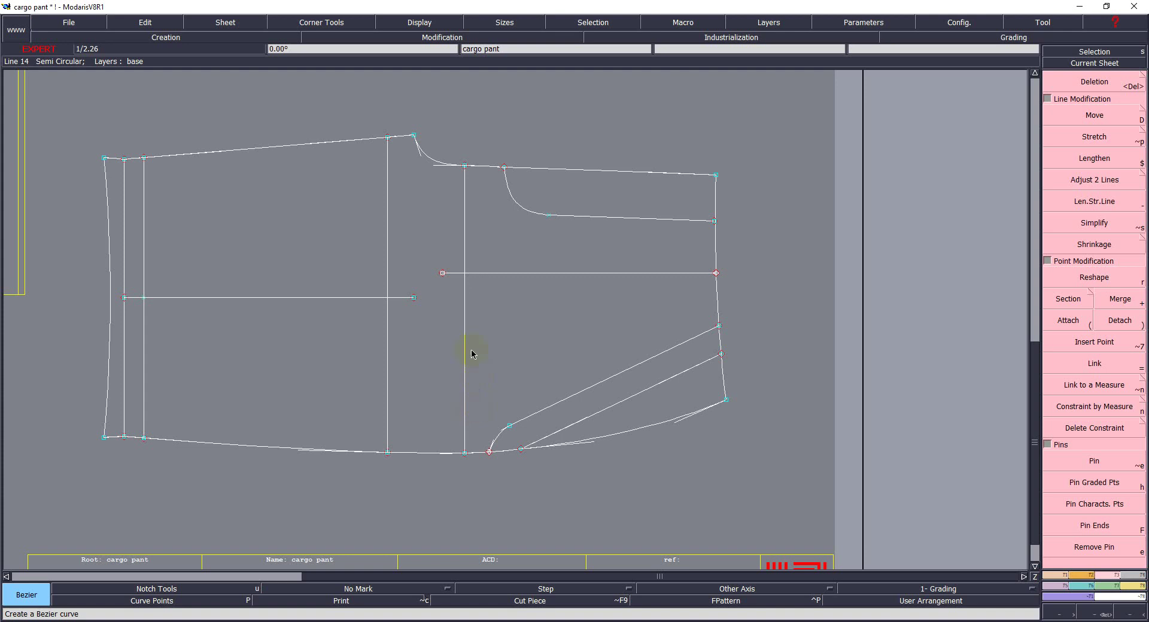
pyautogui.click(443, 273)
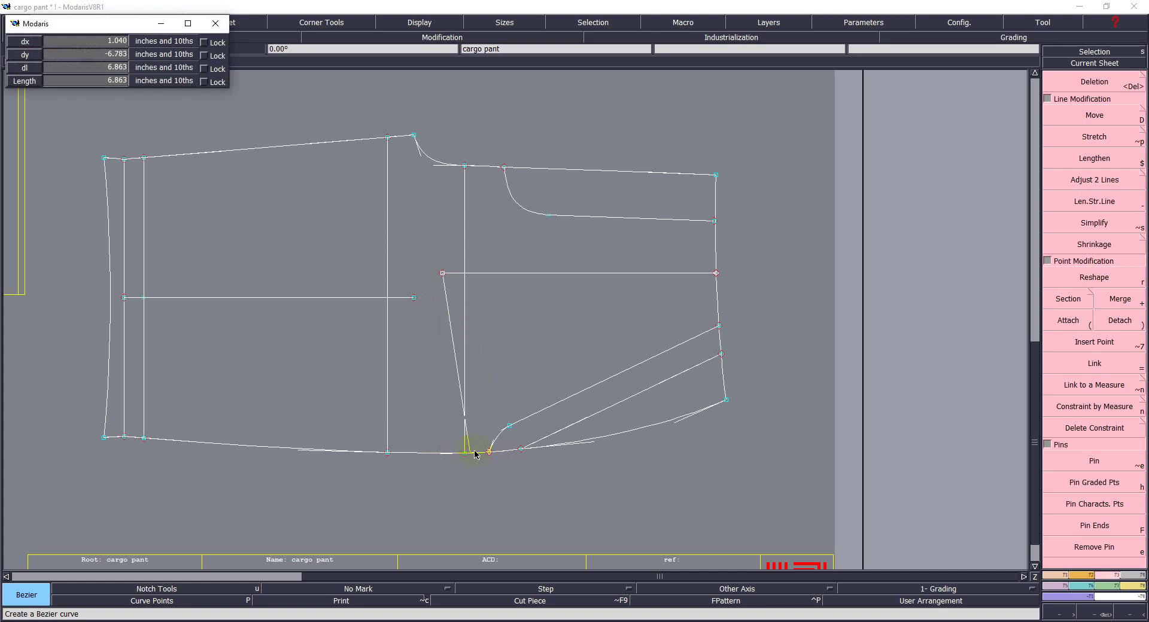
pyautogui.click(472, 453)
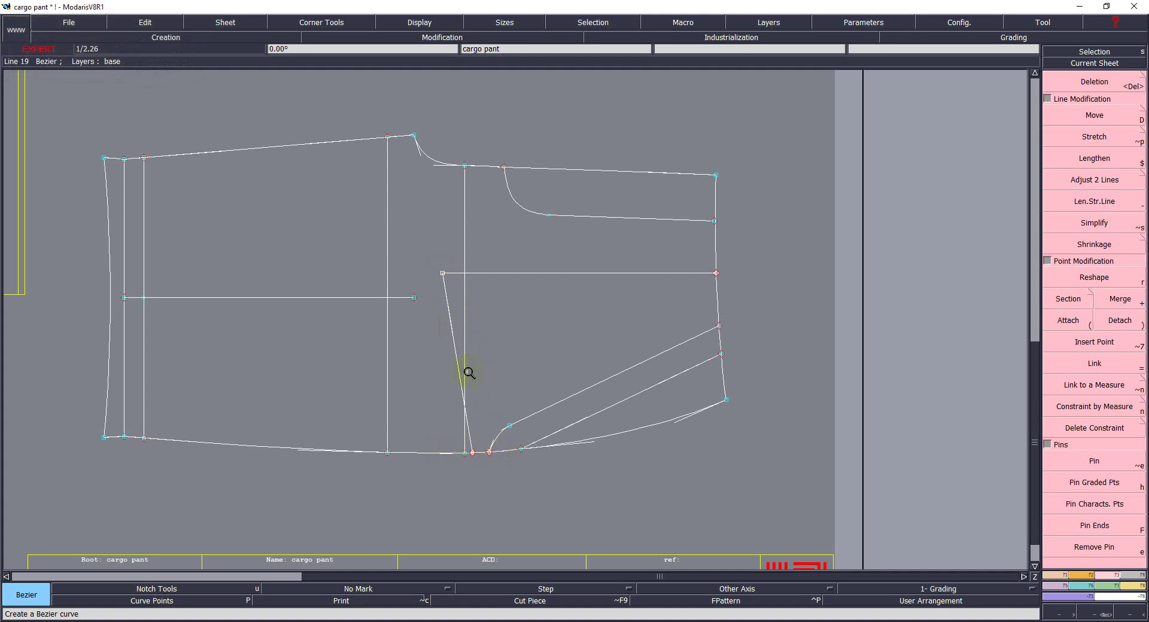
pyautogui.moveTo(469, 373); pyautogui.dragTo(654, 466, button='middle')
pyautogui.moveTo(715, 503); pyautogui.dragTo(755, 512, button='middle')
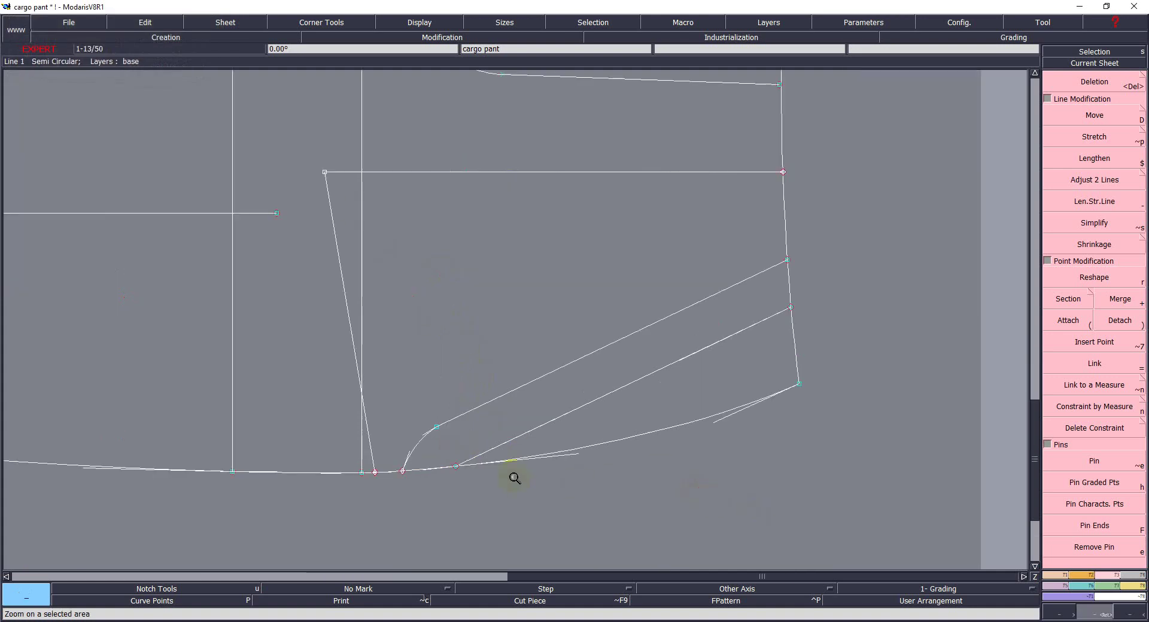
# Step: Reshape the curved lines along the pocket's left side
pyautogui.press('r')
pyautogui.click(333, 225)
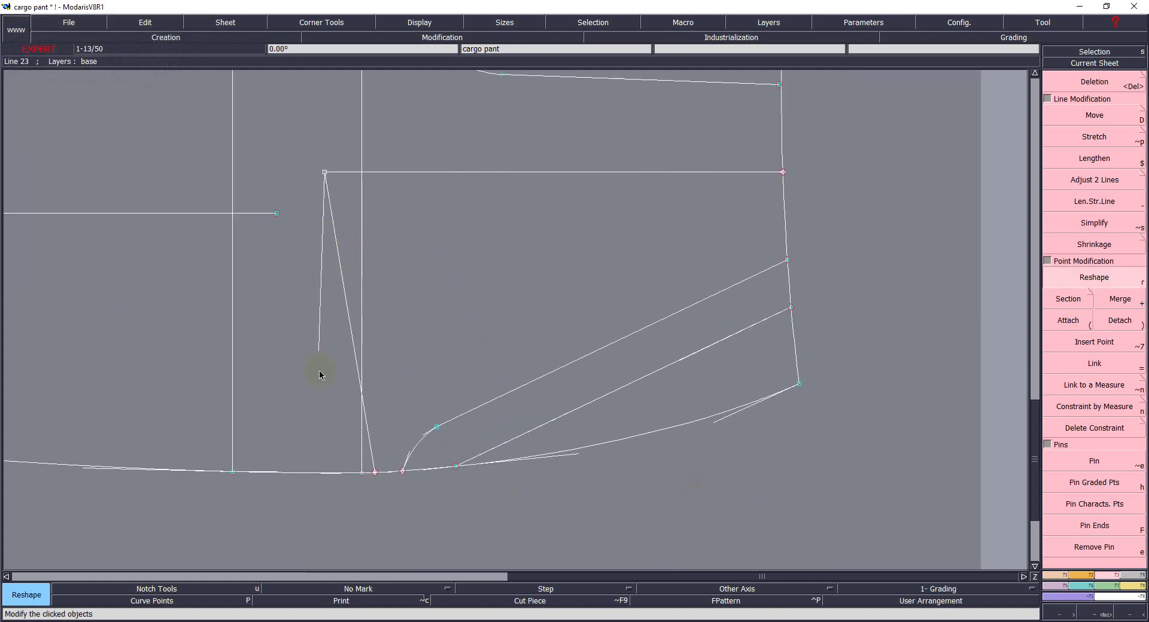
pyautogui.click(361, 412)
pyautogui.click(365, 406)
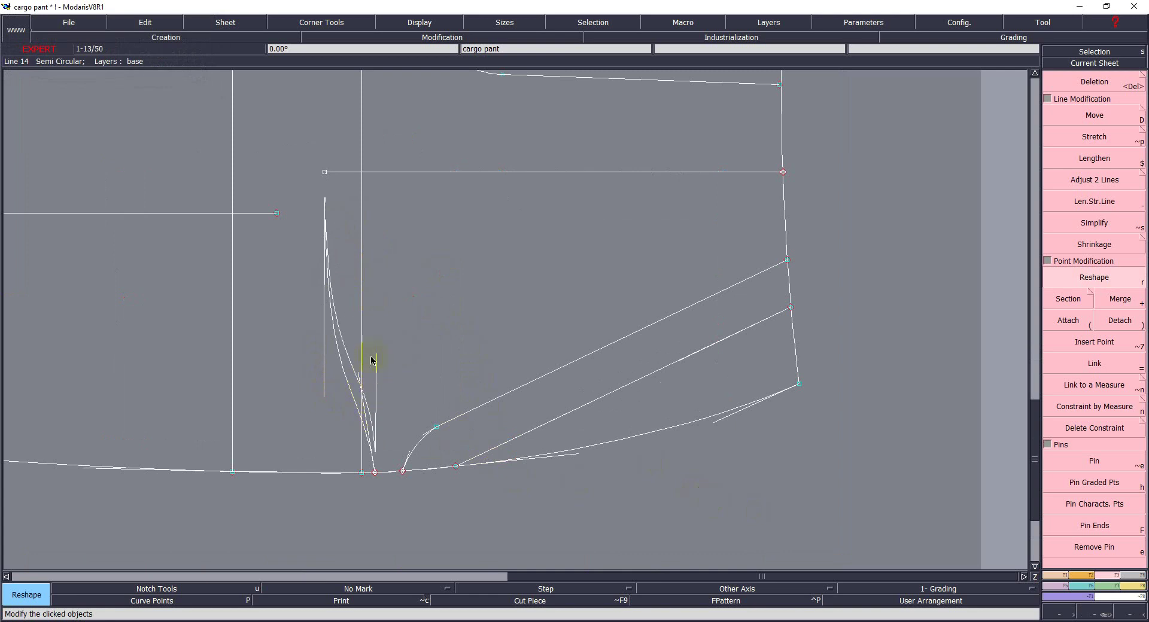
pyautogui.click(371, 469)
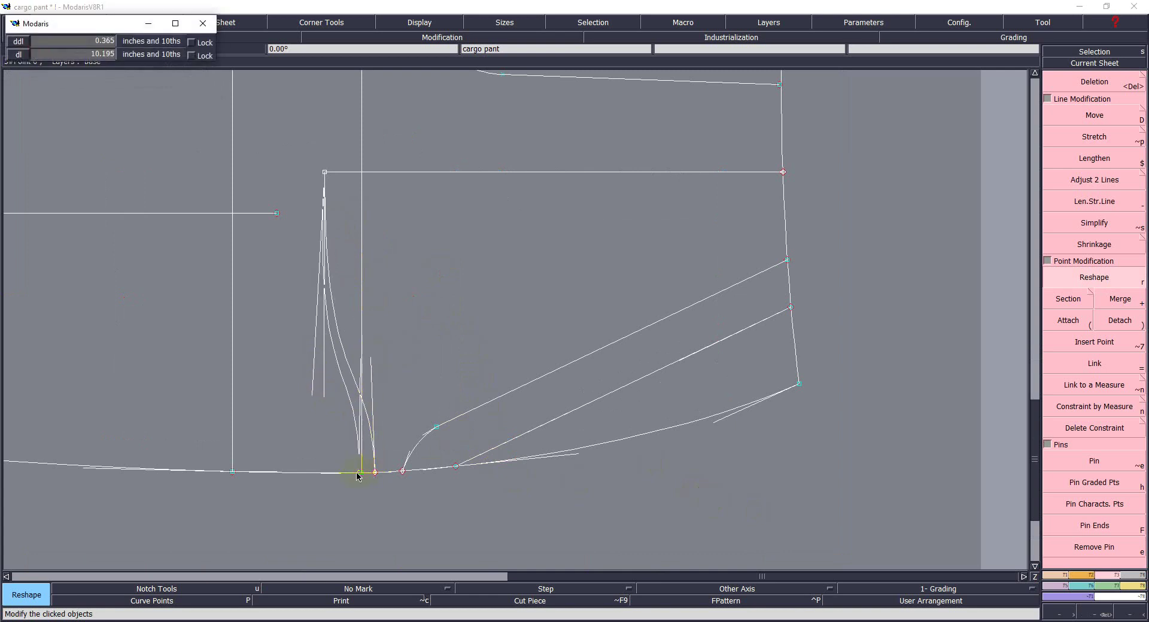
pyautogui.click(338, 458)
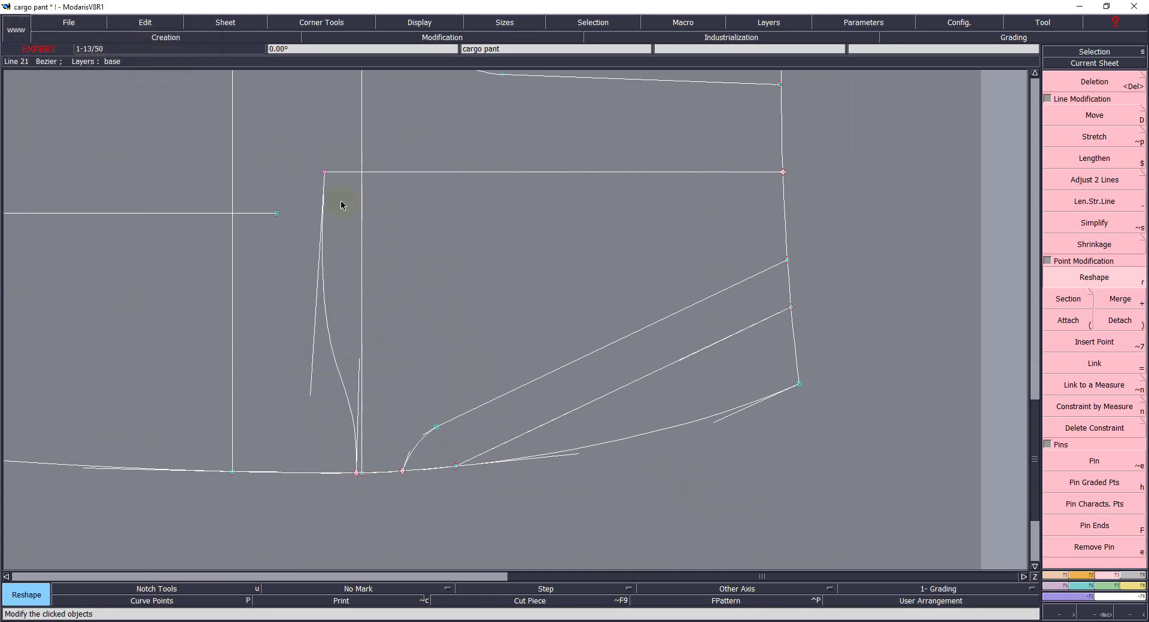
# Step: Move the pocket's left vertical line further left and align the top corners with Ali 2Pts
pyautogui.press('d')
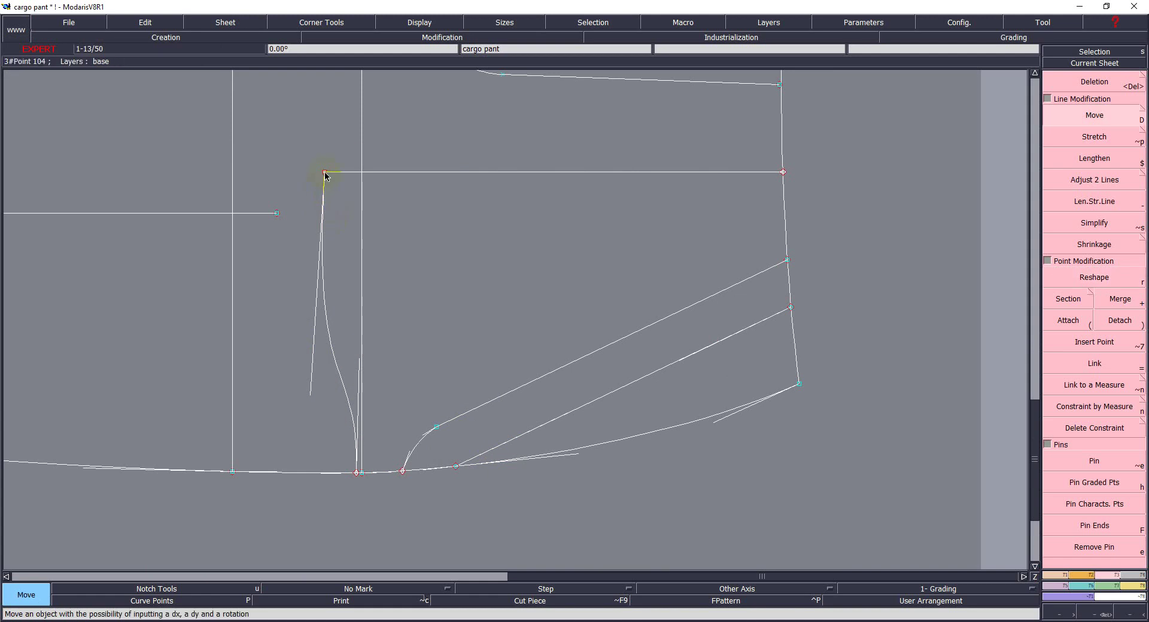
pyautogui.click(325, 176)
pyautogui.click(304, 173)
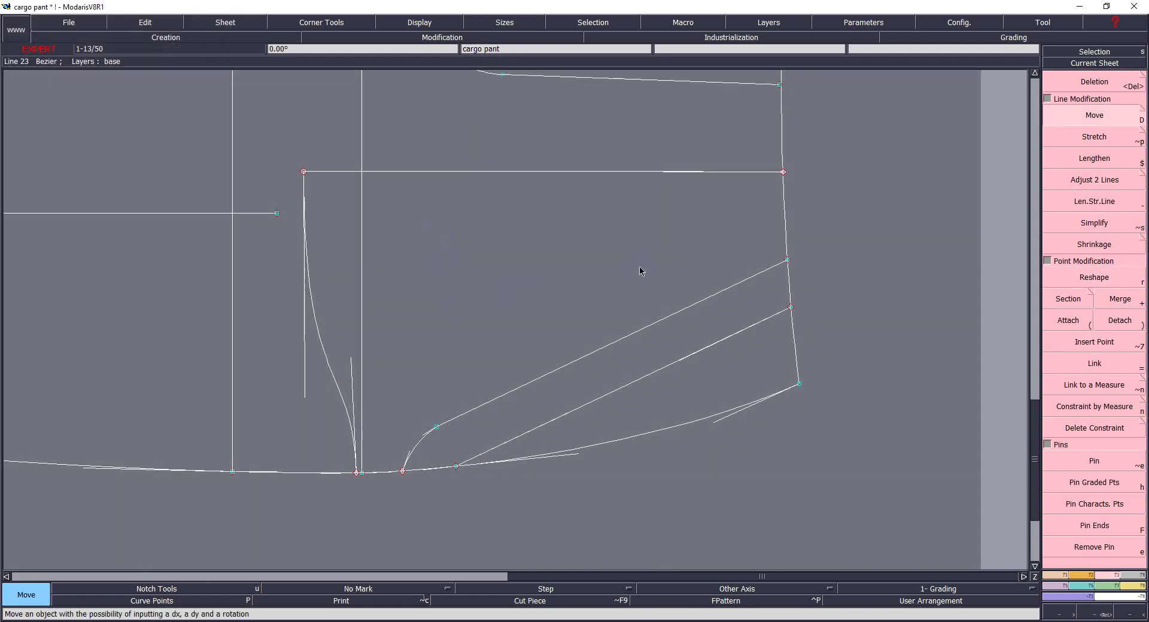
pyautogui.press('a')
pyautogui.click(783, 173)
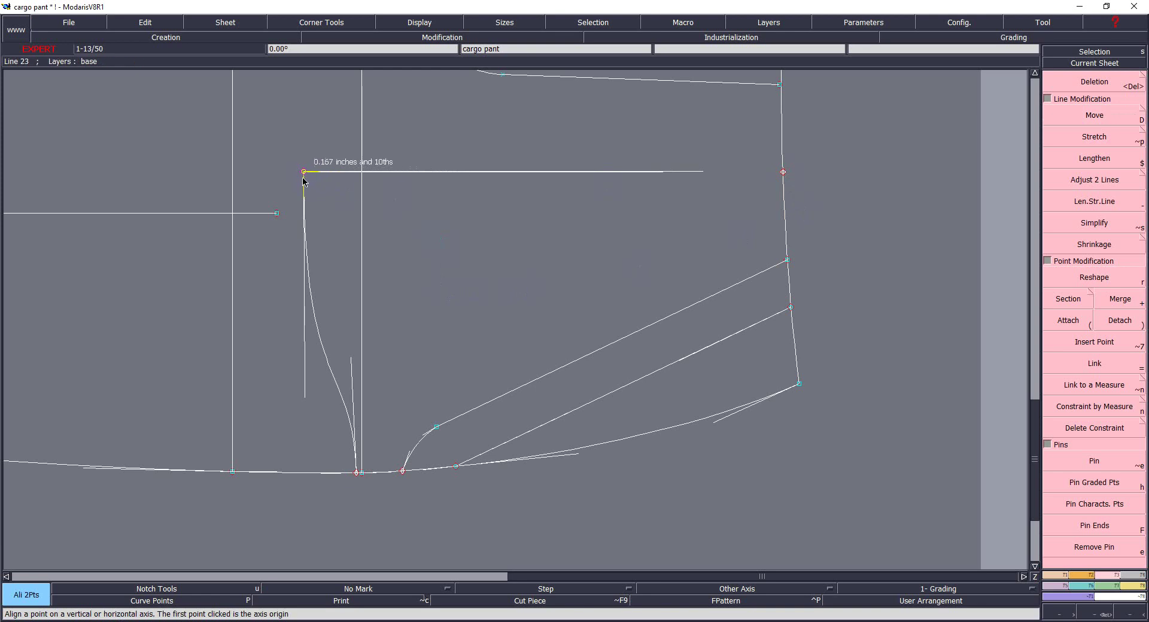
pyautogui.click(304, 174)
pyautogui.click(463, 273)
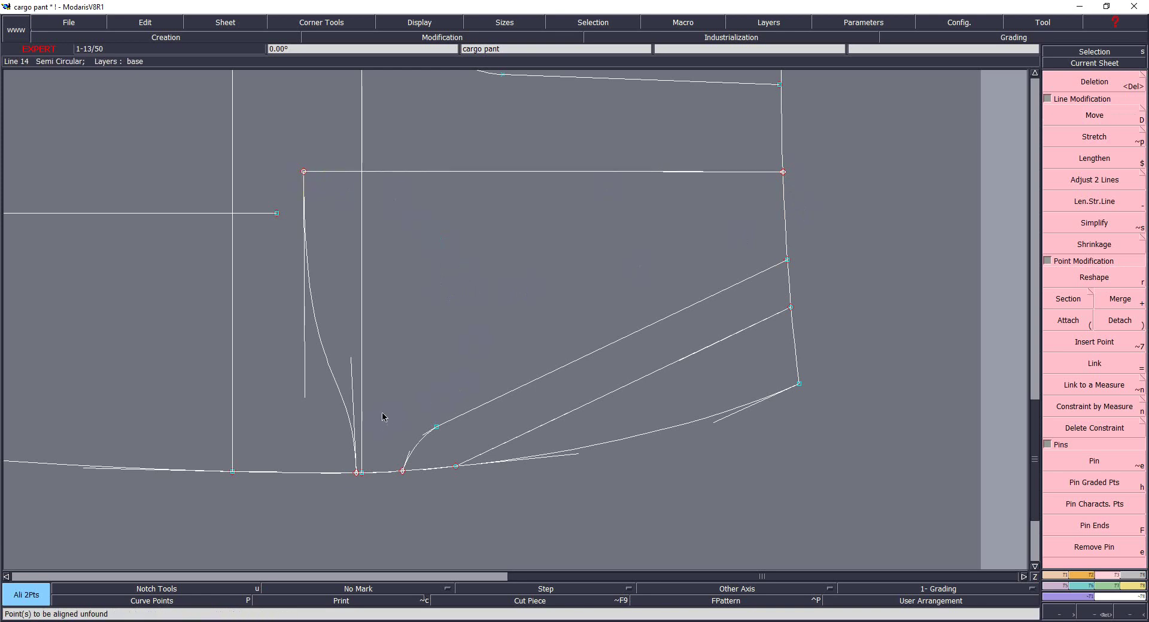
# Step: Zoom onto the pocket corner and reshape the vertical line's bottom end down-left
pyautogui.press('z')
pyautogui.moveTo(602, 441); pyautogui.dragTo(262, 195)
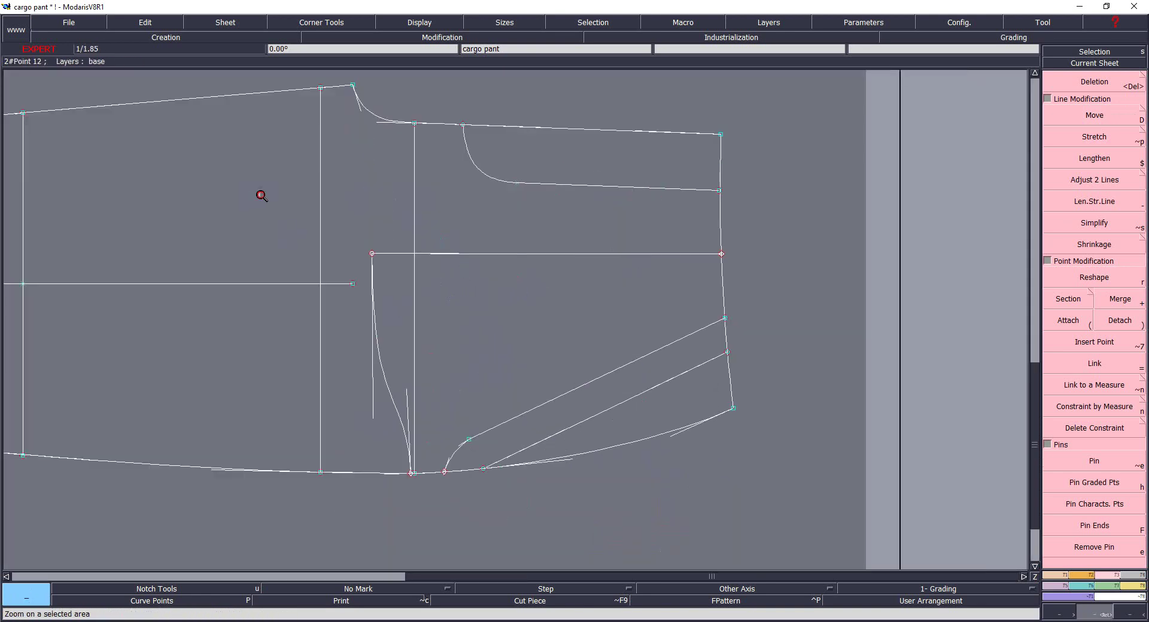
pyautogui.click(811, 506)
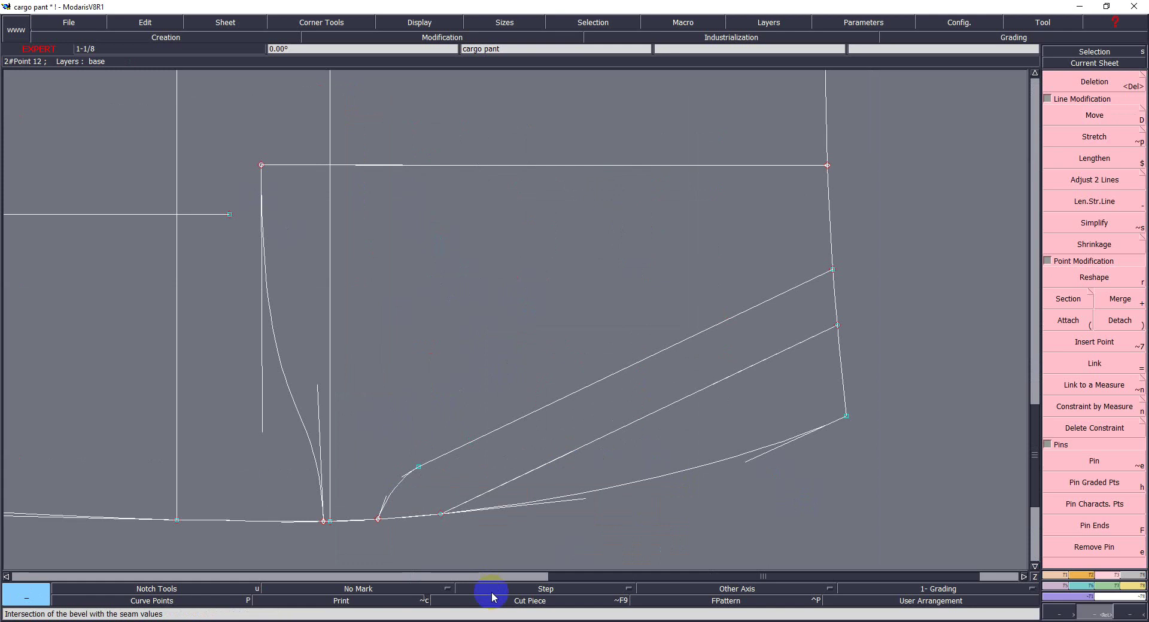
pyautogui.press('r')
pyautogui.moveTo(258, 426); pyautogui.dragTo(256, 449)
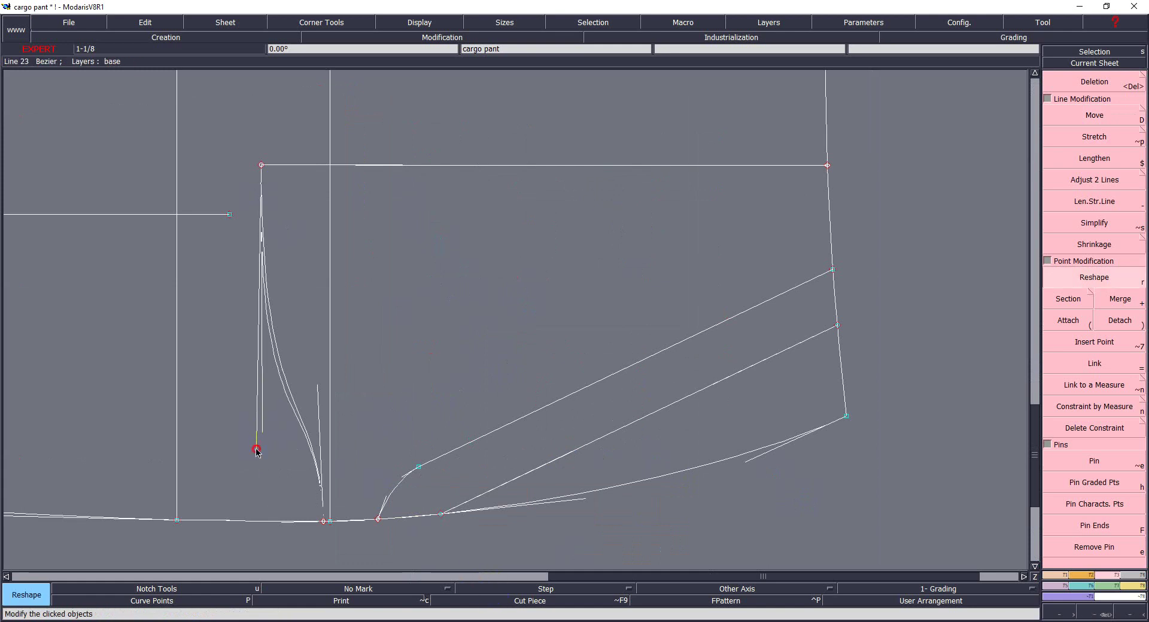
# Step: Display all graded sizes and zoom in on the lower piece's pocket
pyautogui.press('z')
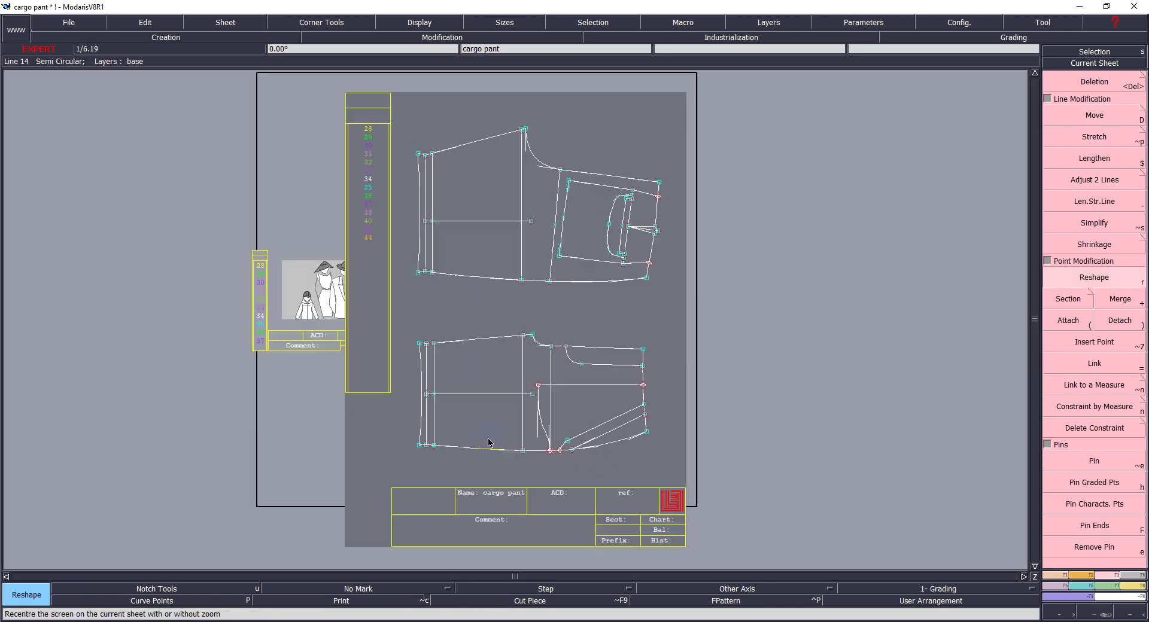
pyautogui.hotkey('ctrl', 'a')
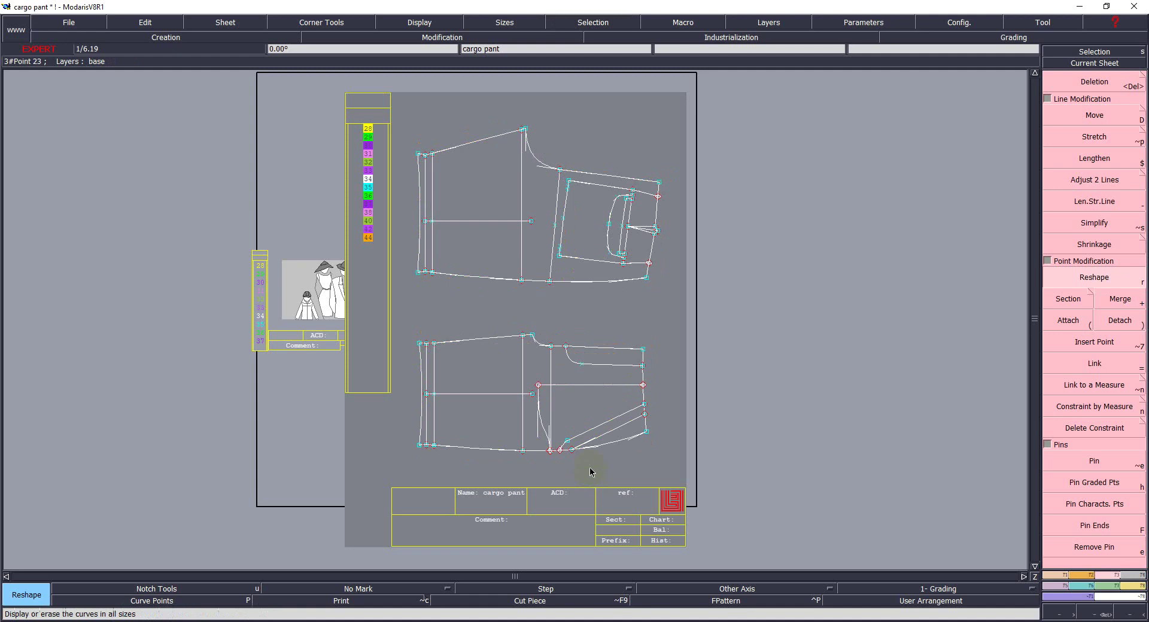
pyautogui.hotkey('ctrl', 'n')
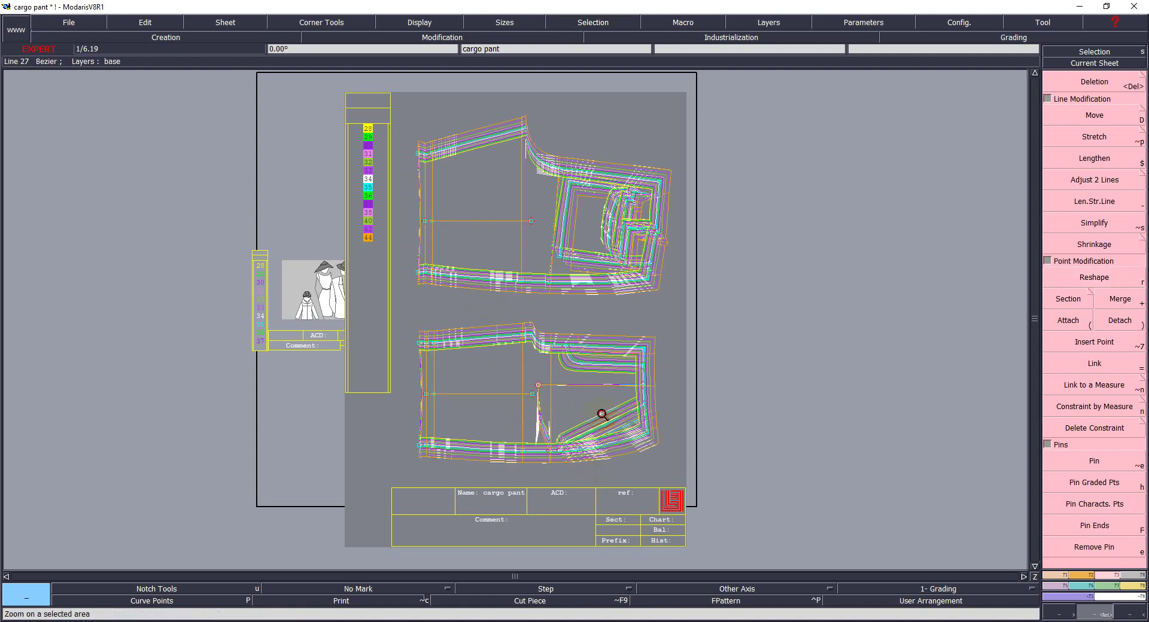
pyautogui.click(602, 412)
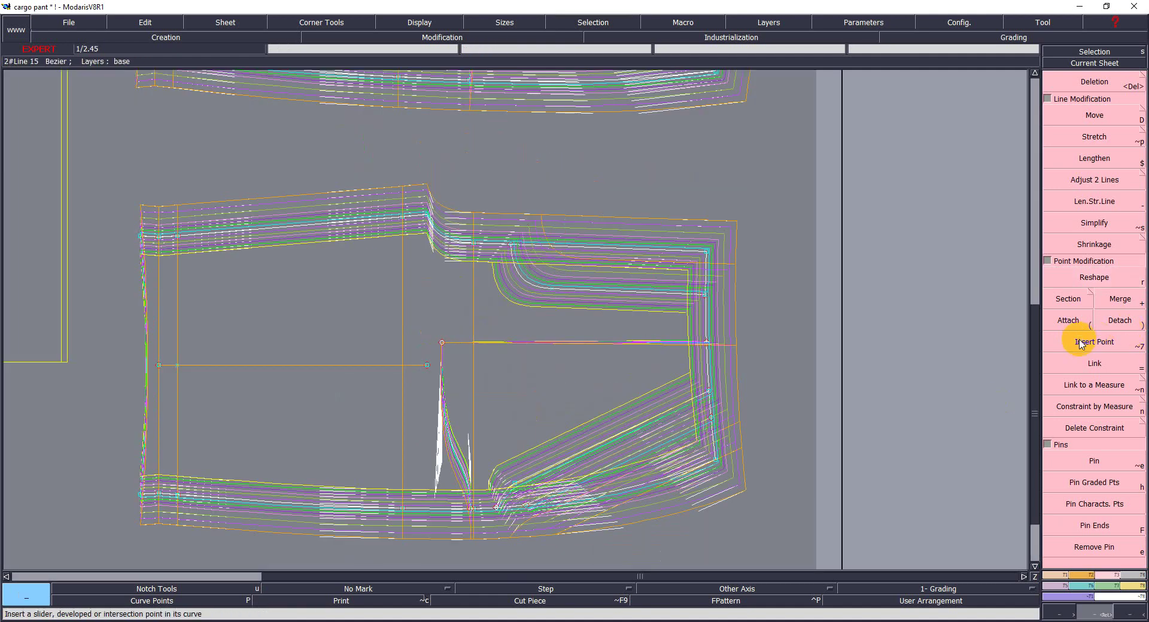
pyautogui.press('F4')
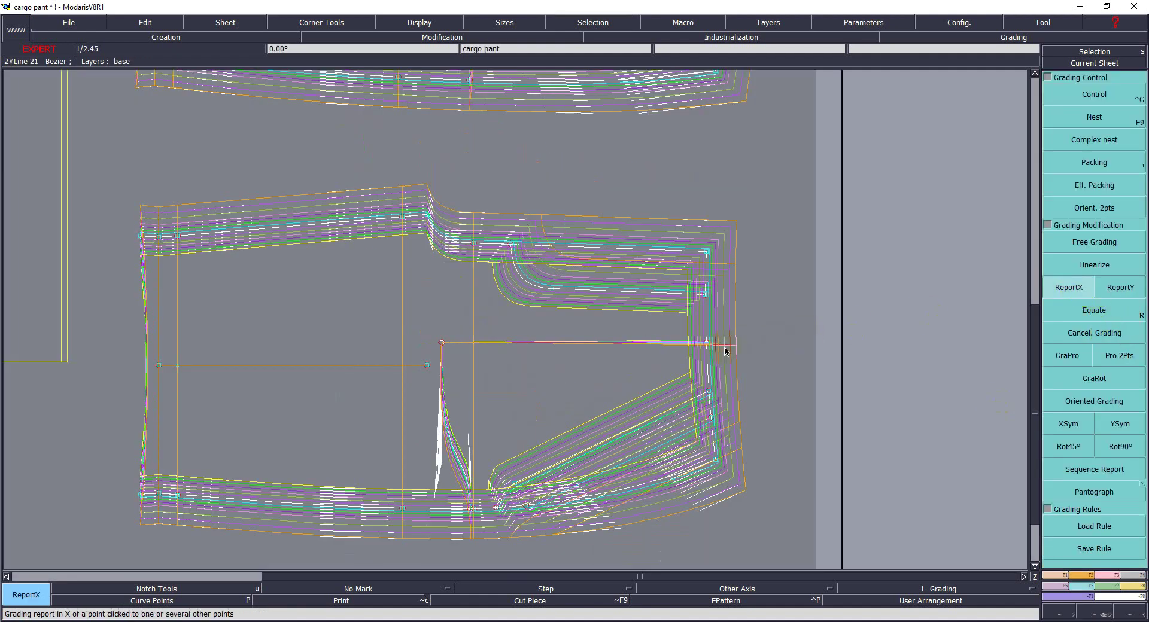
# Step: Report the corner point's X grading, then its Y grading onto the pocket's top line
pyautogui.click(443, 346)
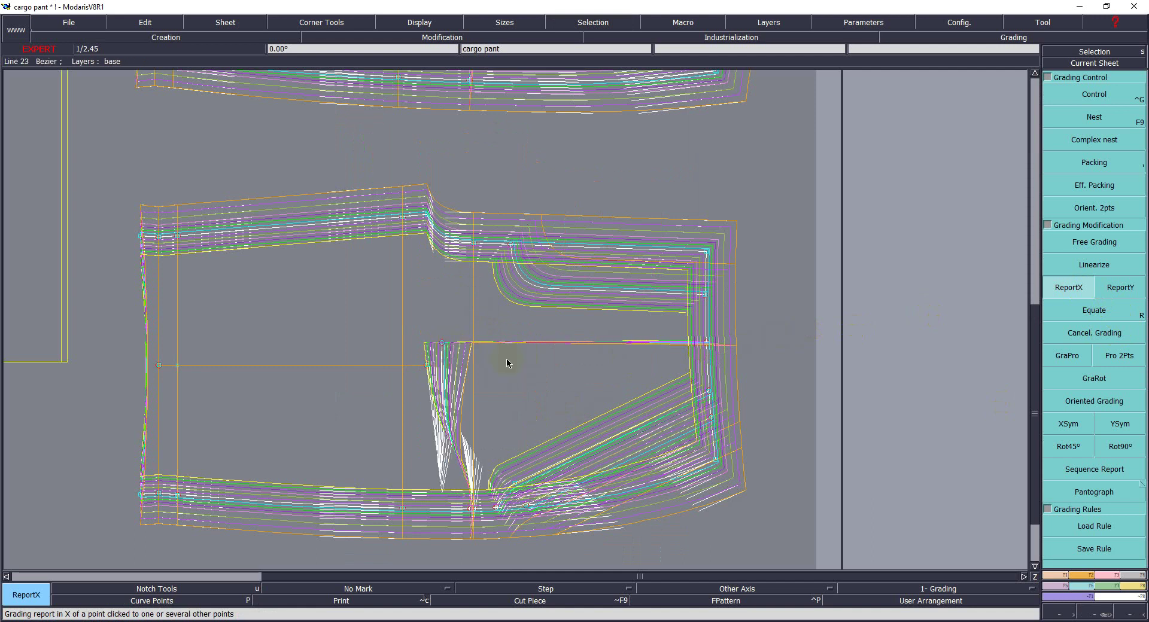
pyautogui.click(853, 336)
pyautogui.click(1119, 289)
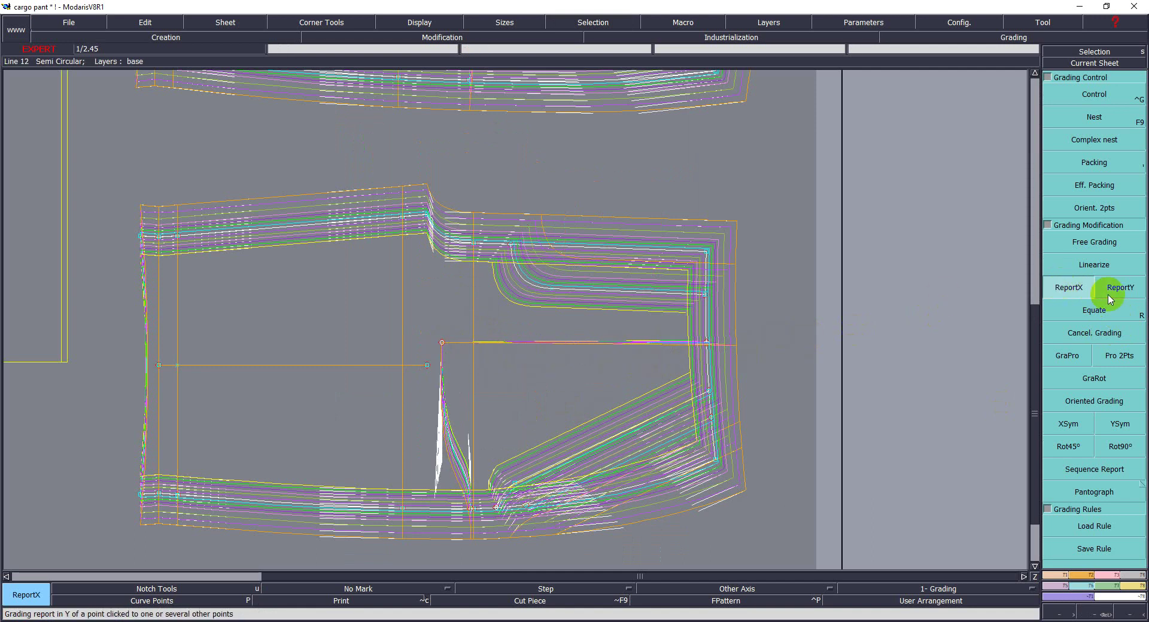
pyautogui.click(442, 353)
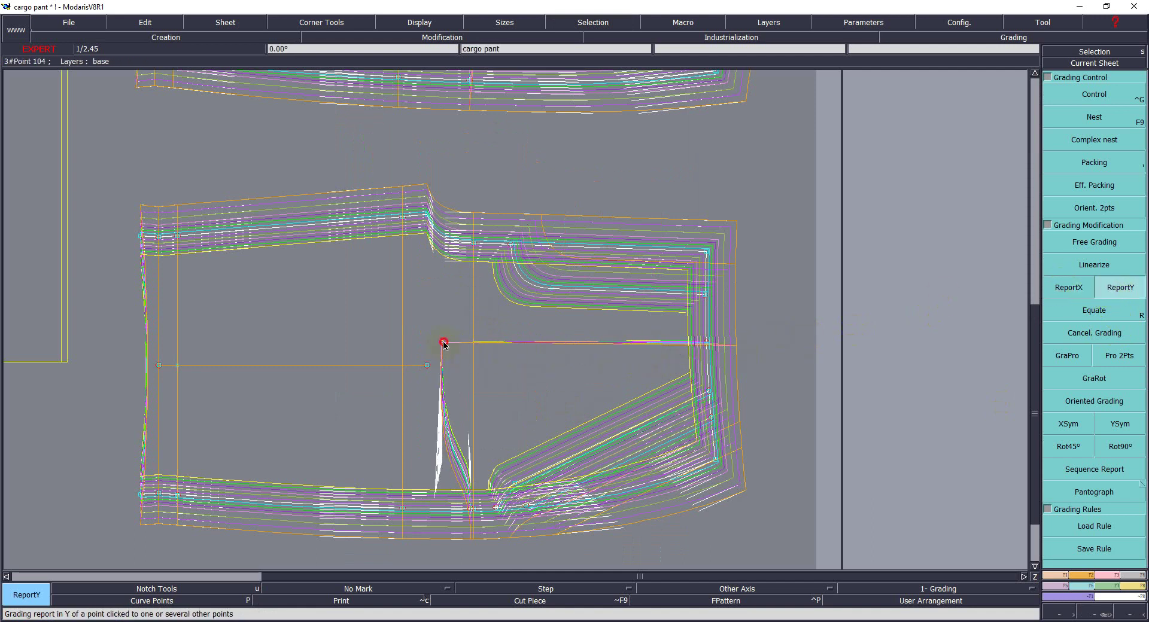
pyautogui.click(486, 375)
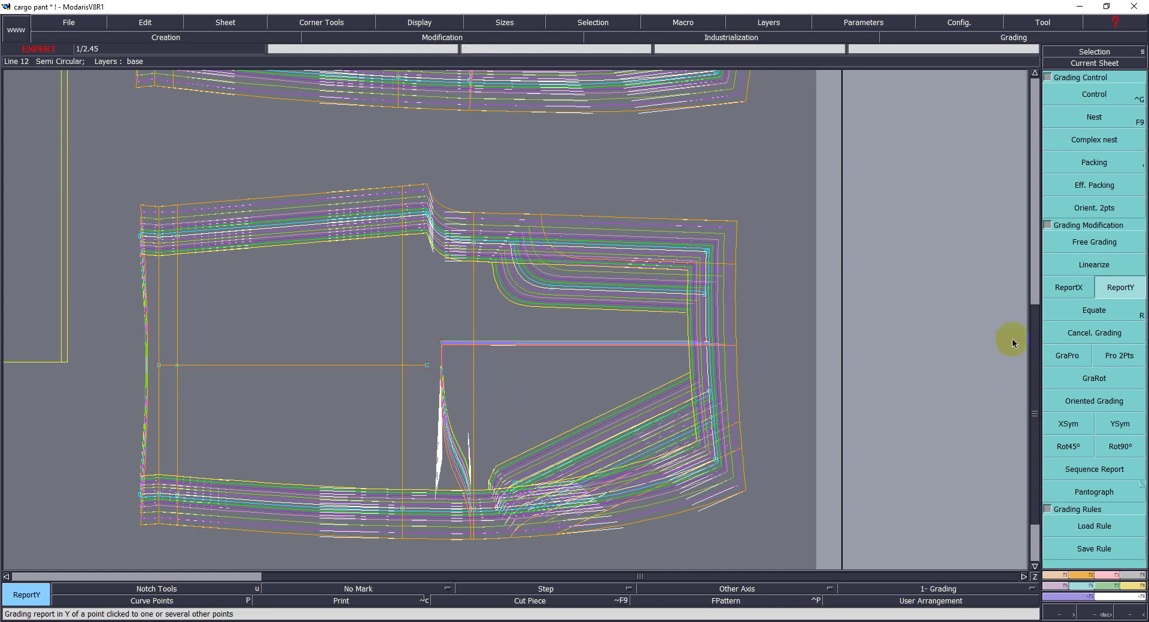
pyautogui.click(1068, 287)
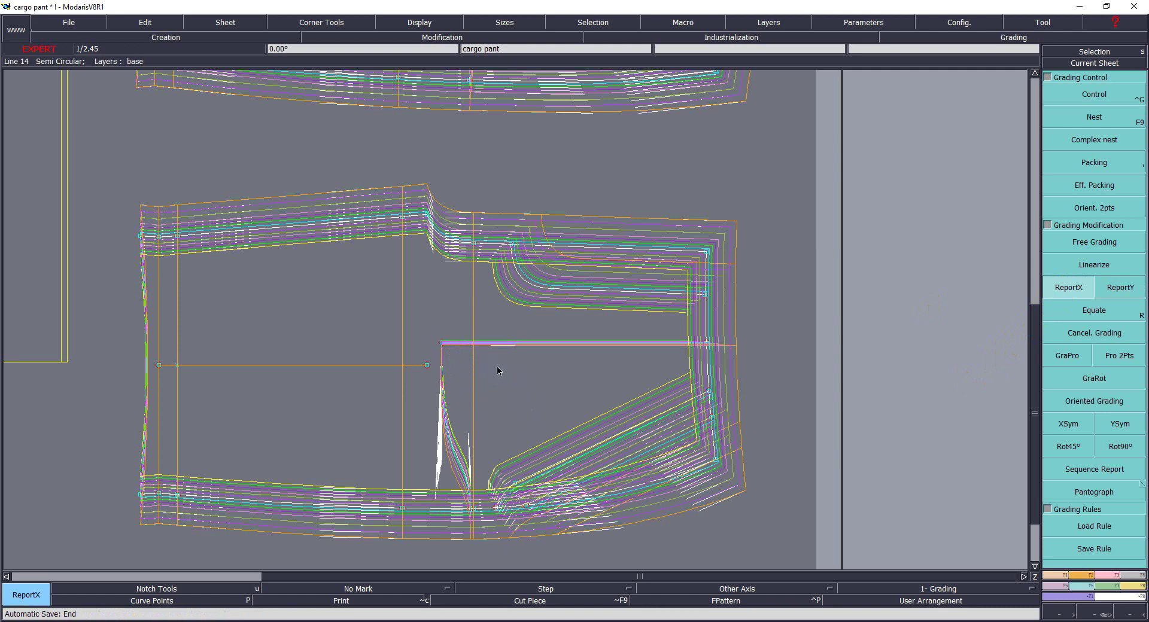
pyautogui.press('z')
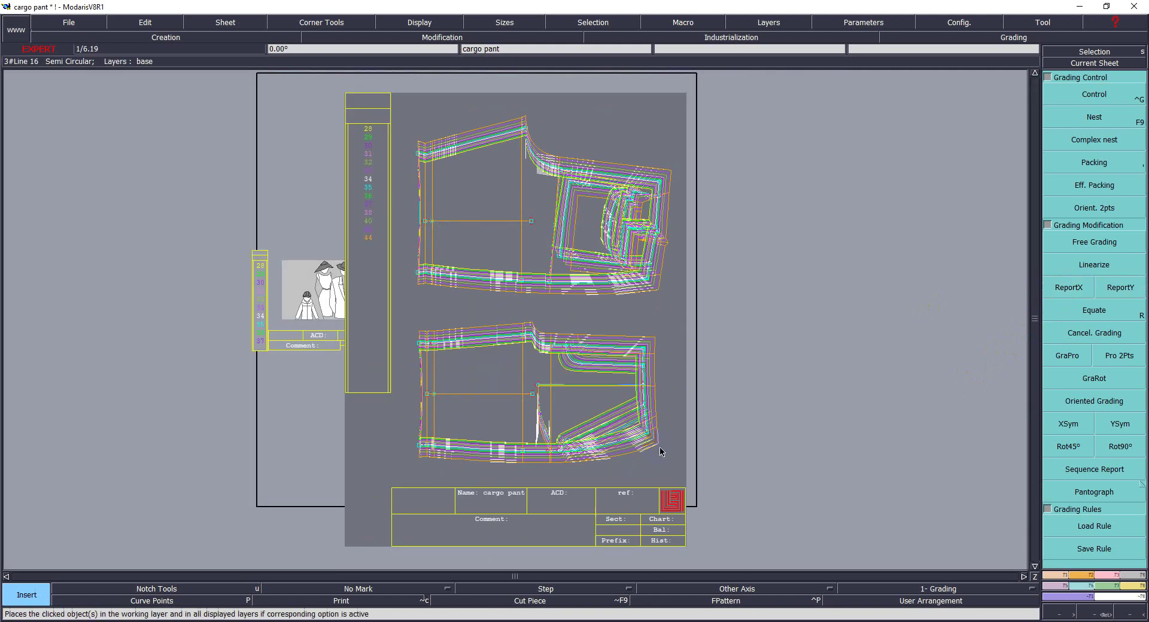
pyautogui.click(678, 510)
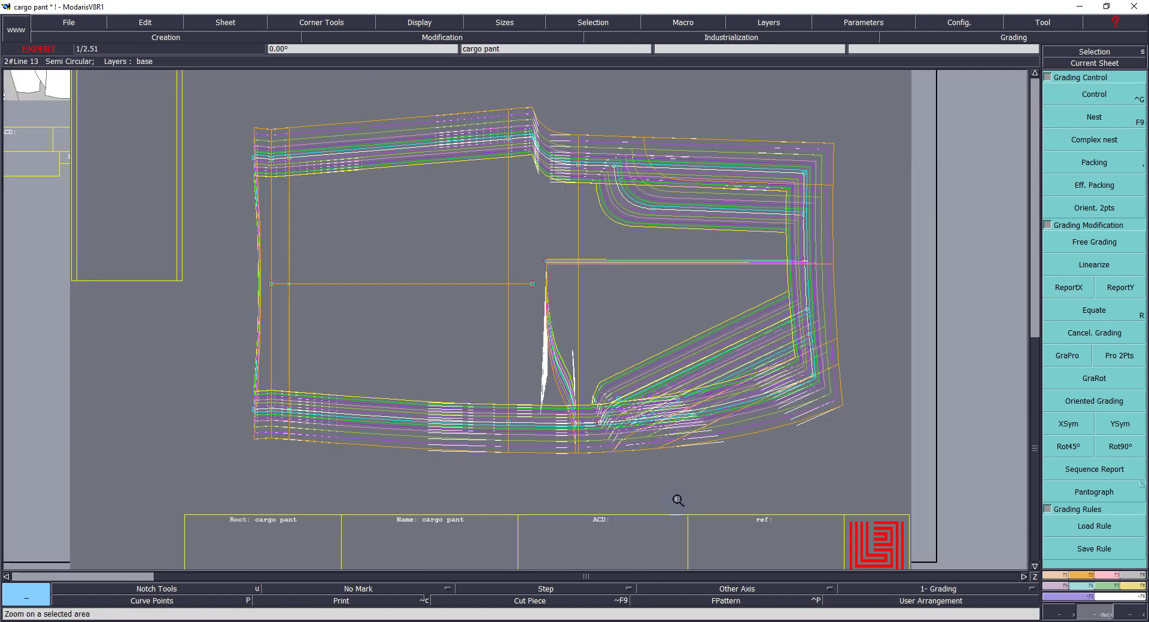
pyautogui.press('z')
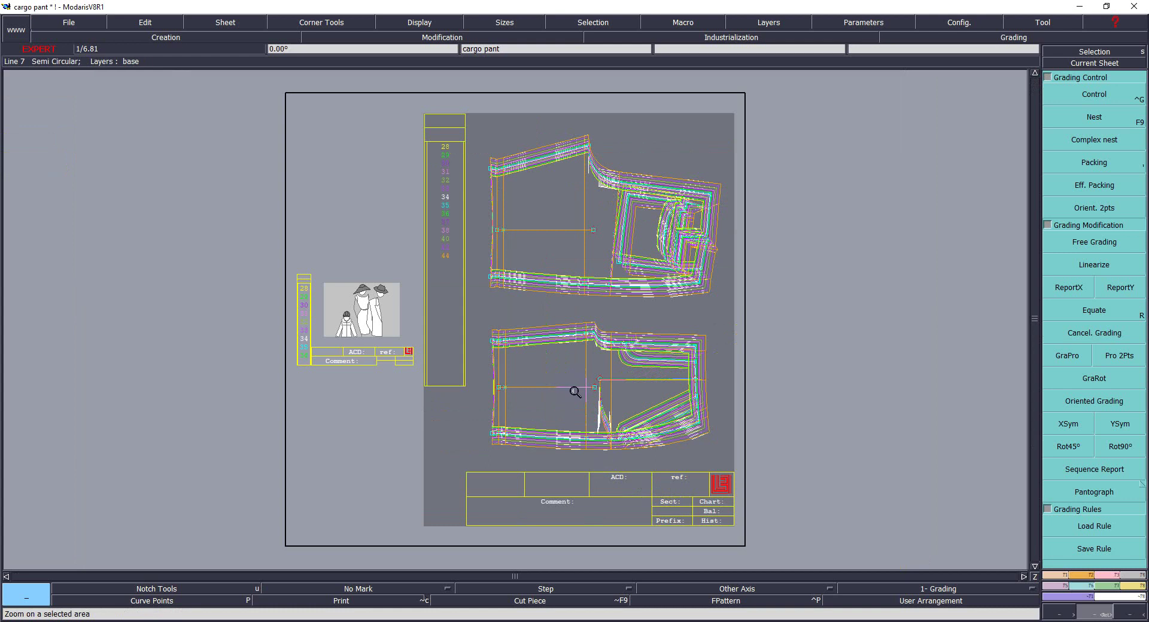
pyautogui.moveTo(464, 269); pyautogui.dragTo(671, 449)
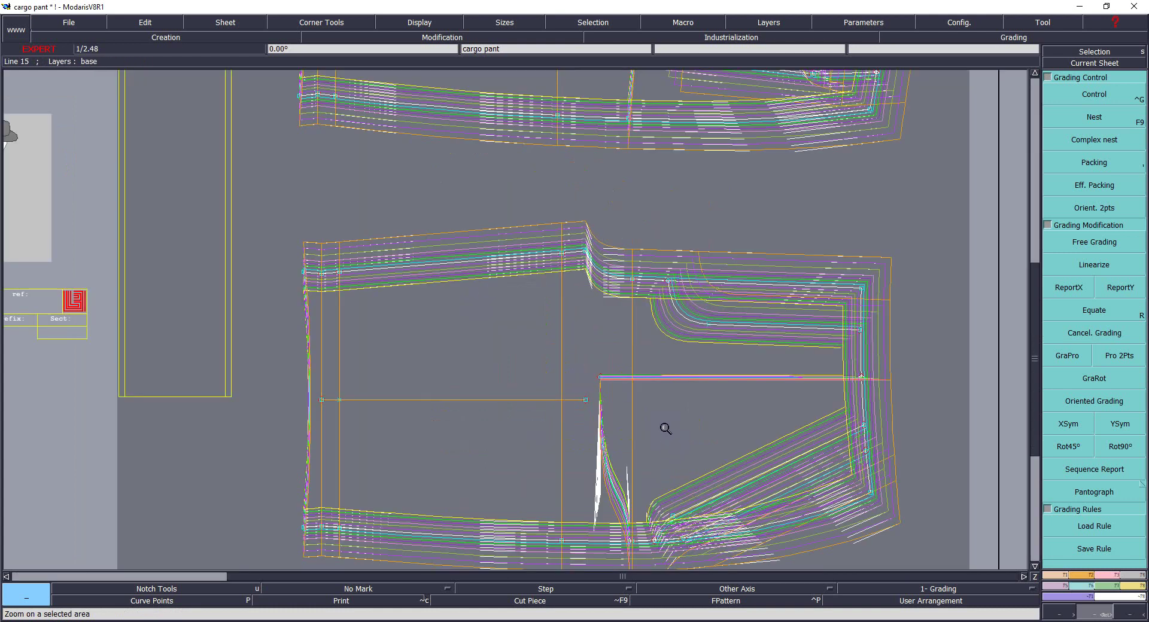
pyautogui.press('z')
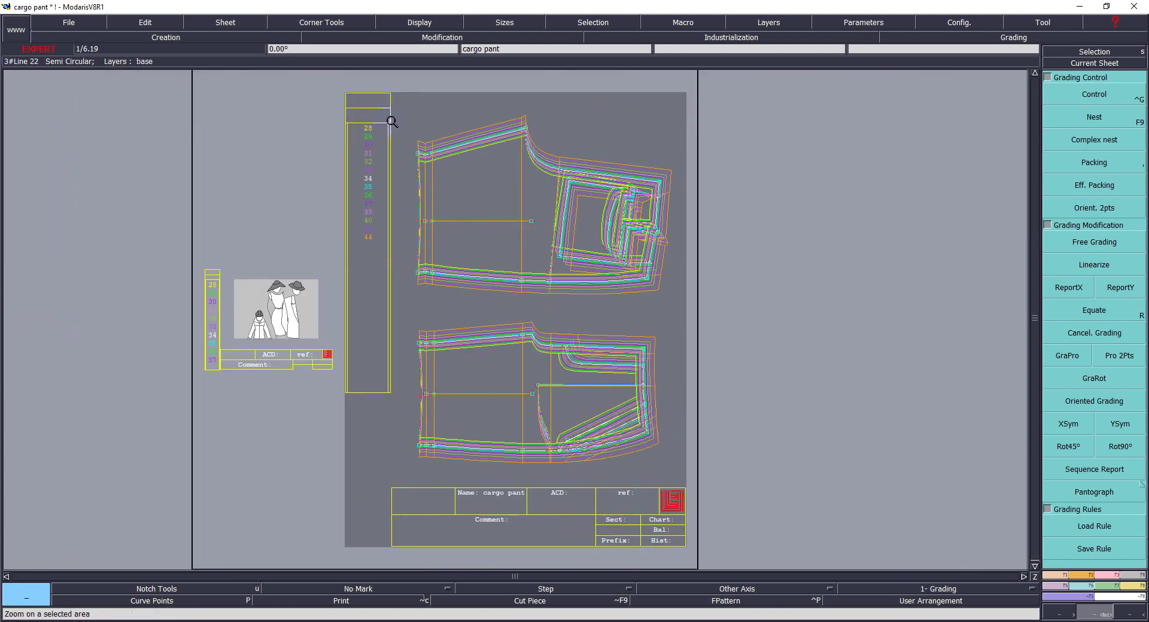
pyautogui.moveTo(392, 115); pyautogui.dragTo(690, 498)
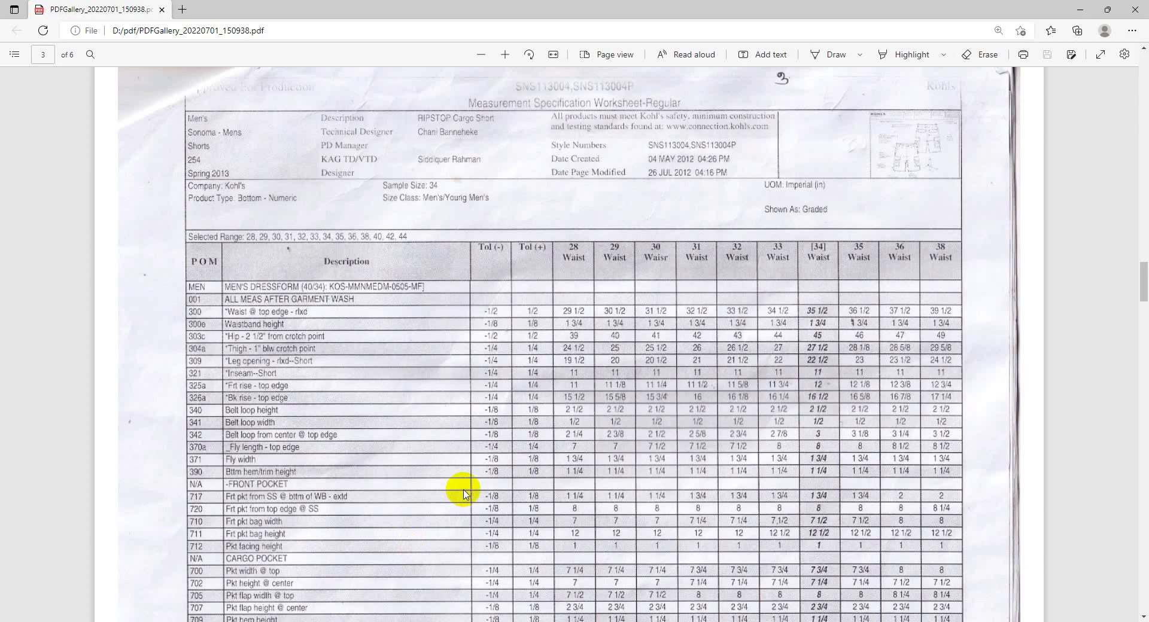
# Step: Scroll to the CARGO POCKET measurements in the spec PDF, then minimize Edge
pyautogui.scroll(-3, 464, 494)
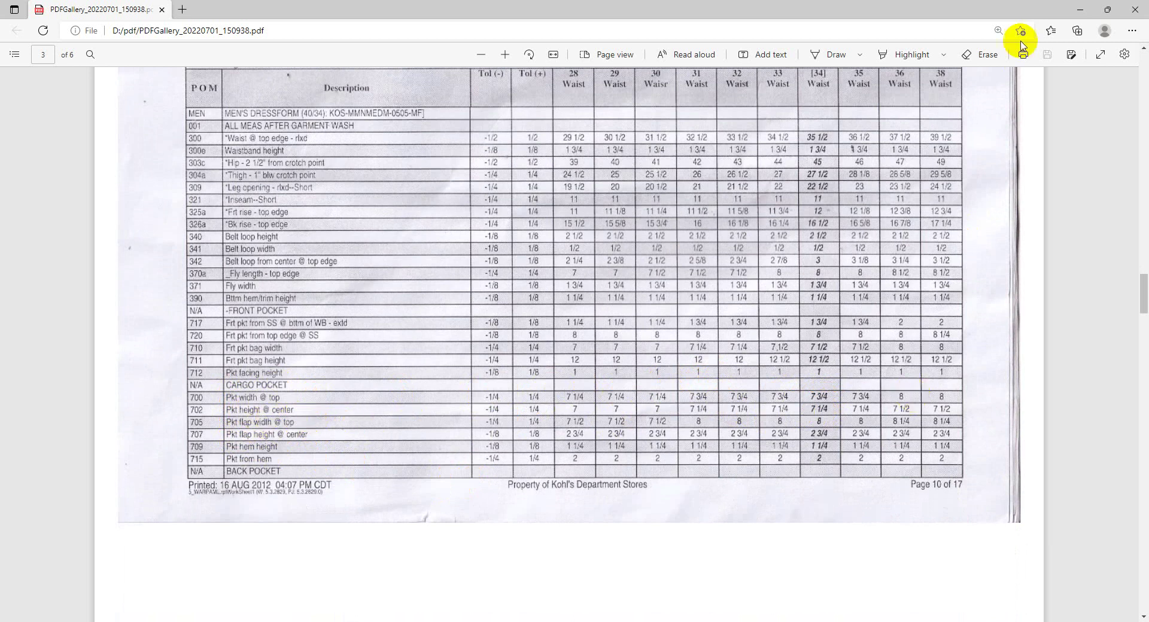
pyautogui.click(1080, 9)
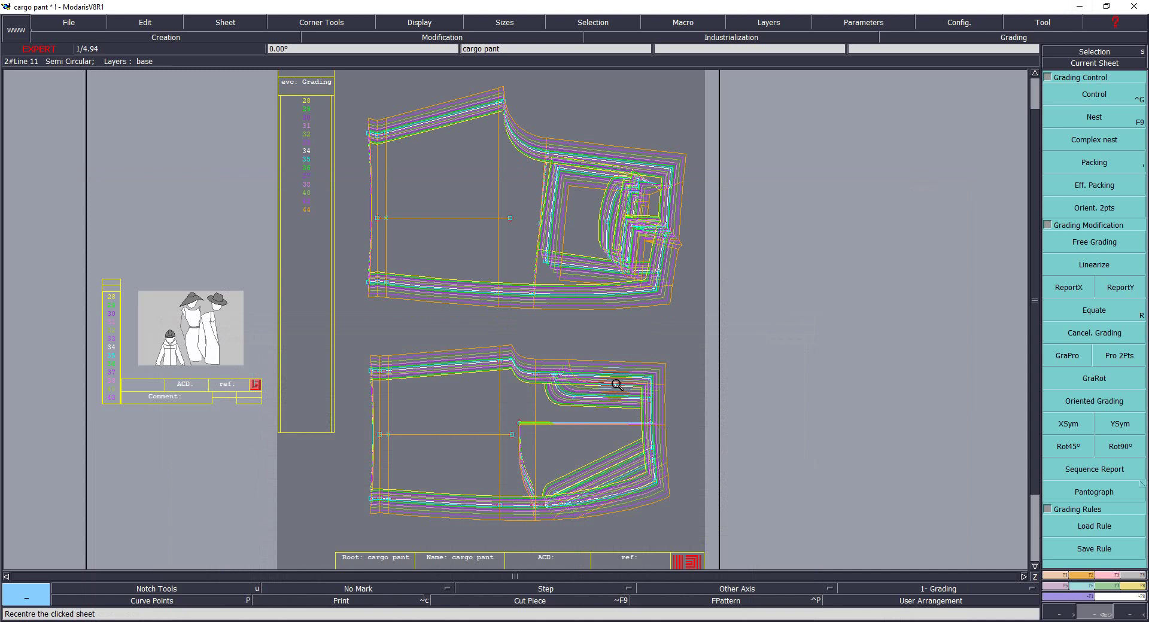
# Step: Create the blank sheet cargo pant2 and start a rectangle at the pocket's corner
pyautogui.click(672, 362)
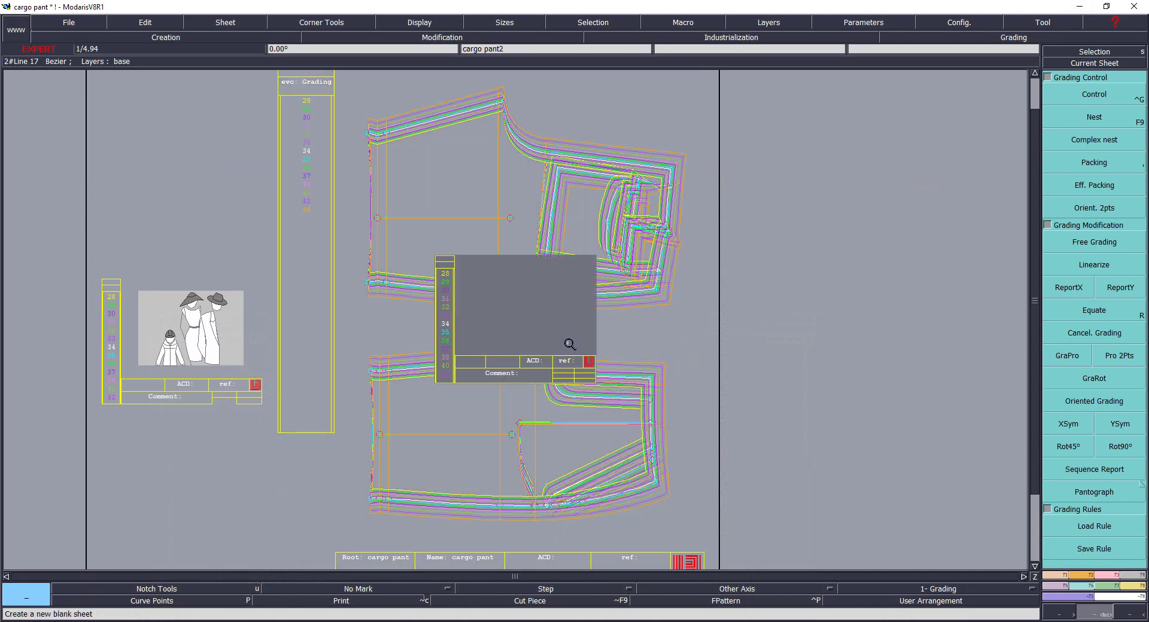
pyautogui.click(584, 339)
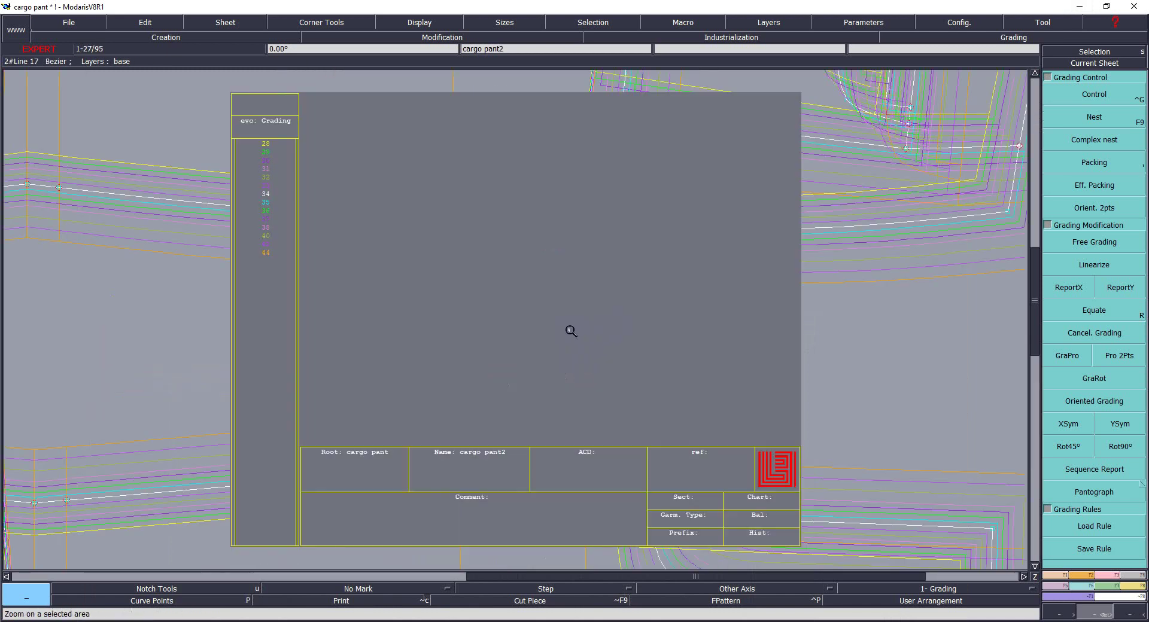
pyautogui.hotkey('ctrl', 'r')
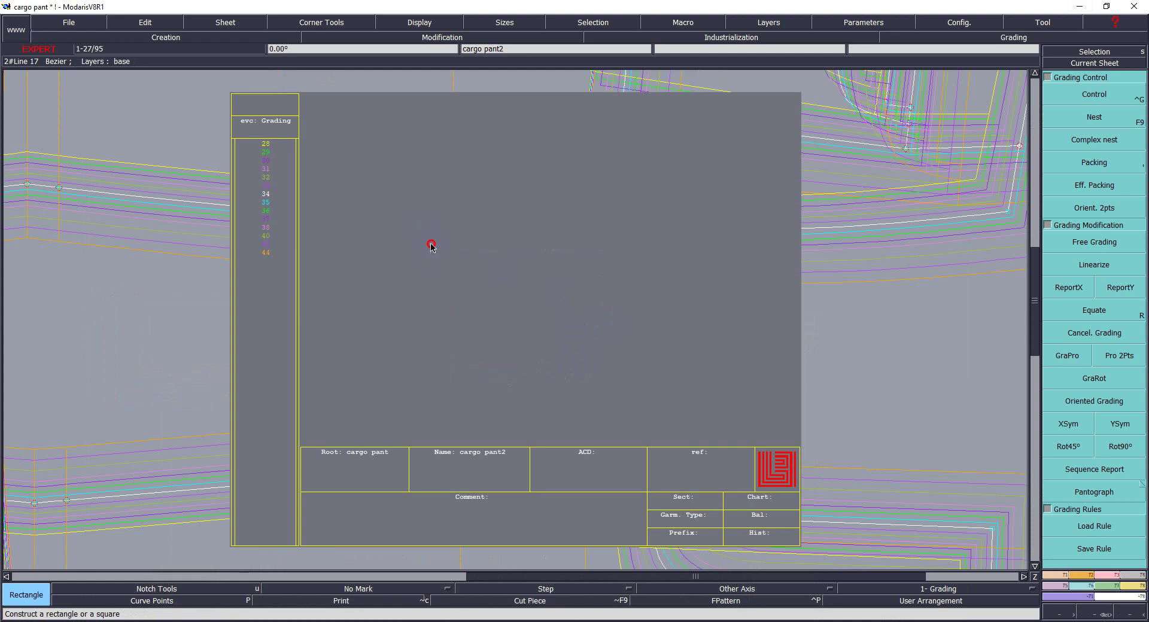
pyautogui.click(421, 225)
pyautogui.write('7')
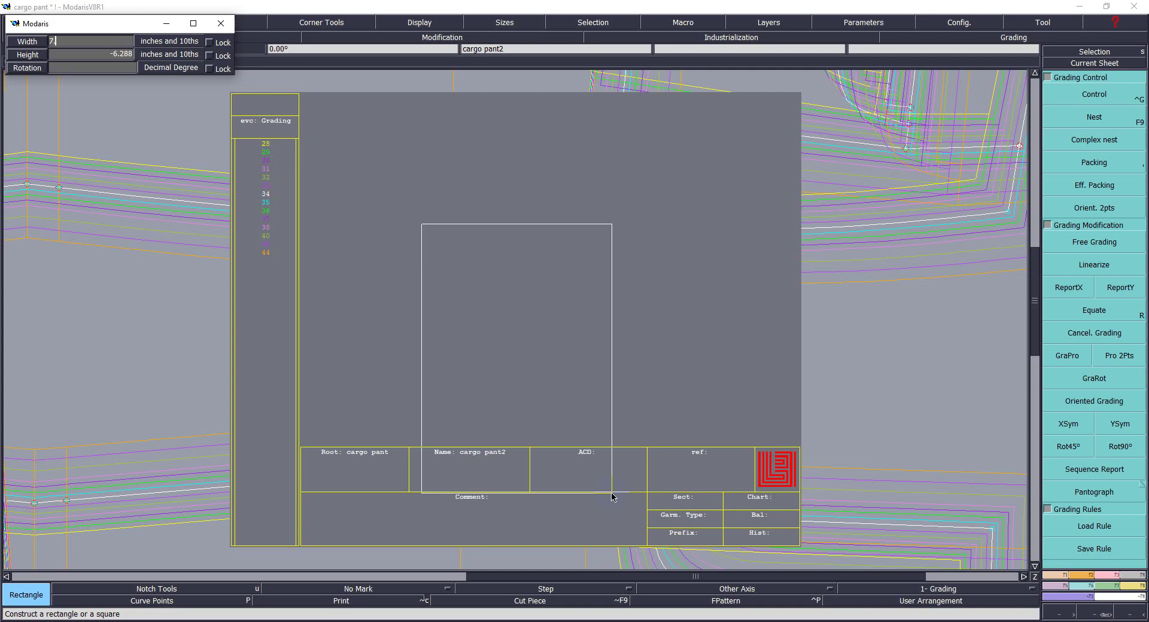
# Step: Place a 7.250 by 7.750 inch pocket rectangle on cargo pant2 and zoom to it
pyautogui.click(328, 621)
pyautogui.press('Return')
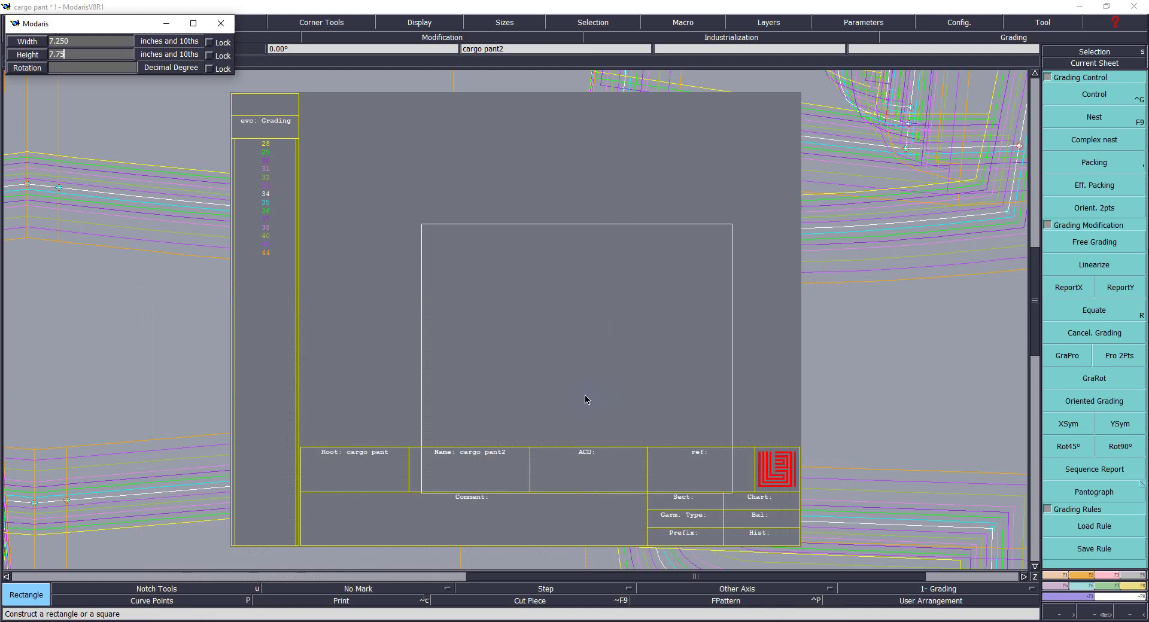
pyautogui.press('Return')
pyautogui.click(628, 388)
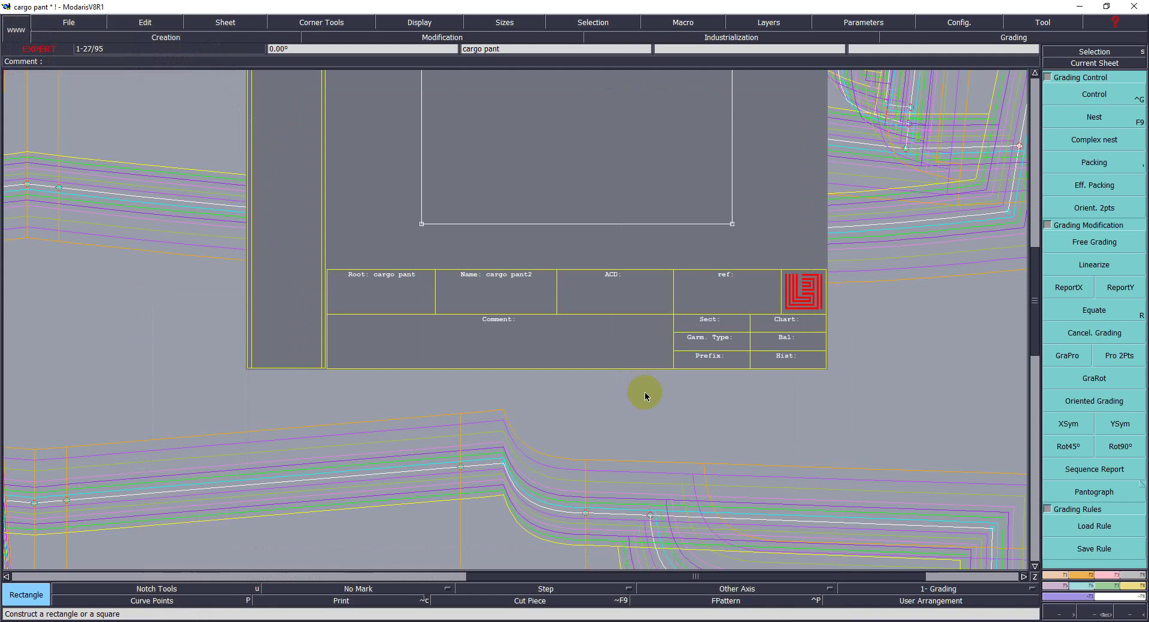
pyautogui.press('z')
pyautogui.press('Escape')
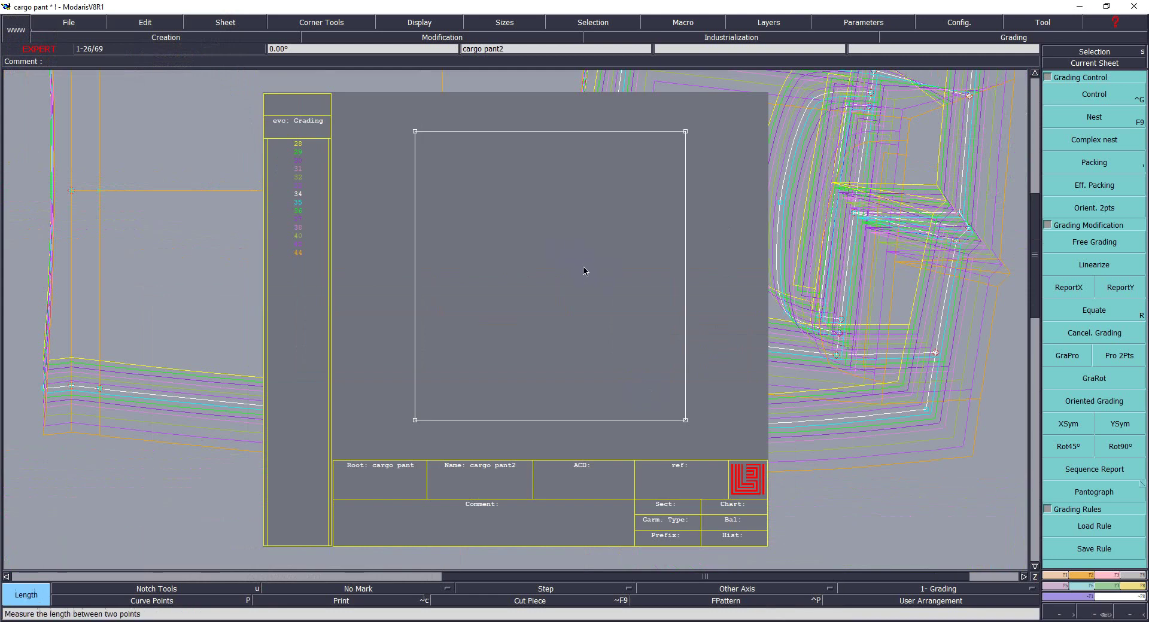
pyautogui.click(685, 256)
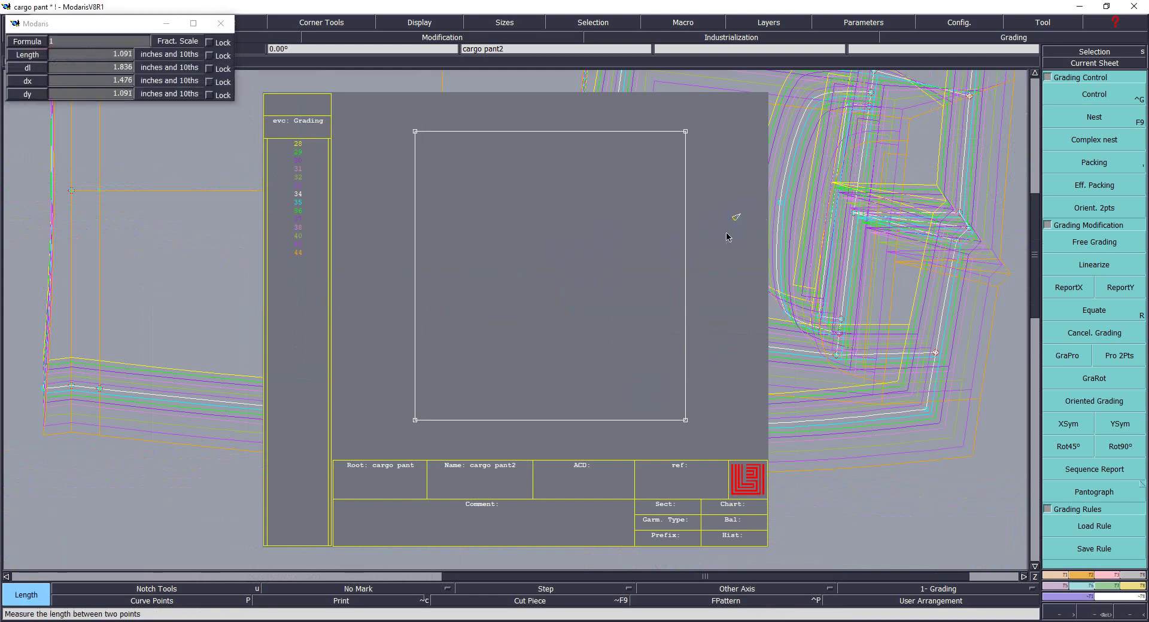
pyautogui.hotkey('ctrl', 'z')
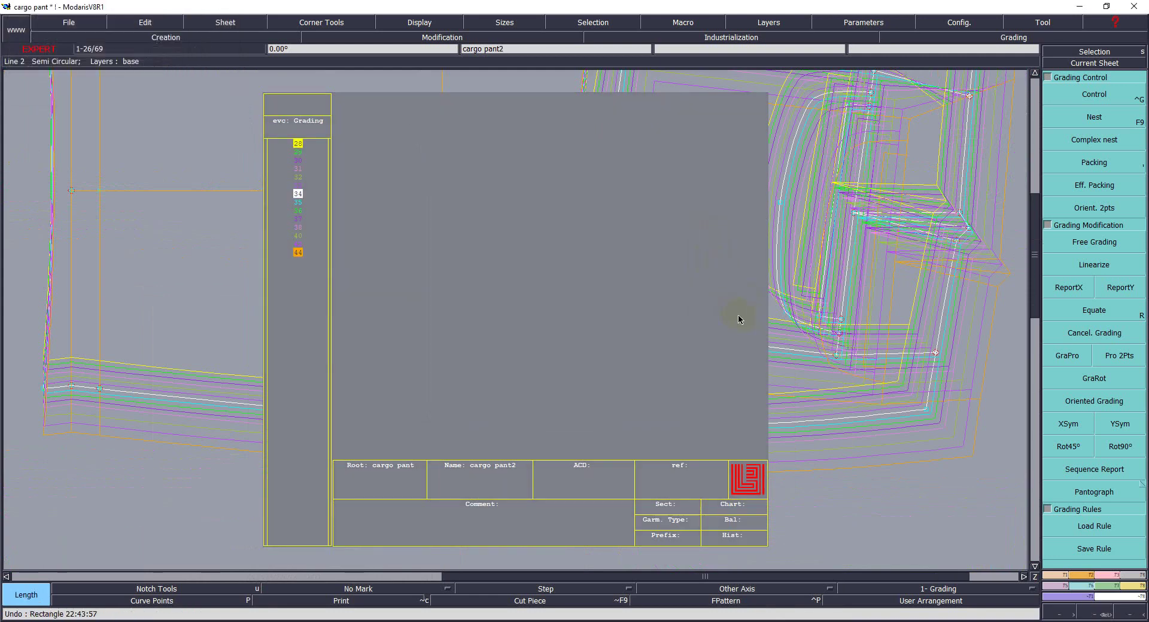
pyautogui.hotkey('ctrl', 'y')
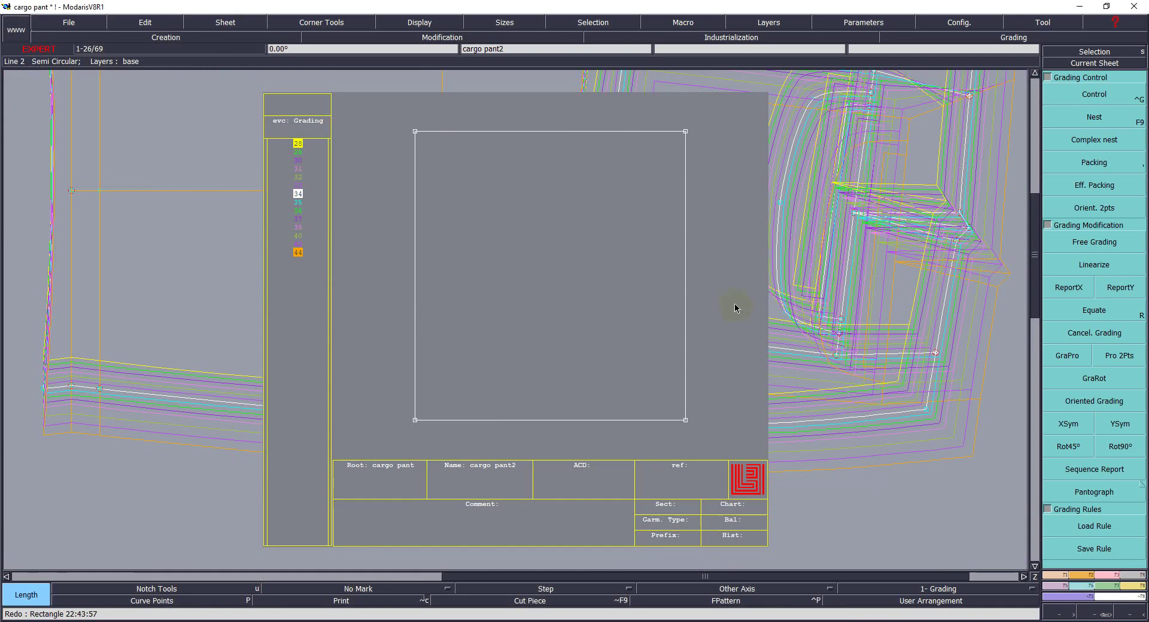
pyautogui.press('l')
pyautogui.click(685, 267)
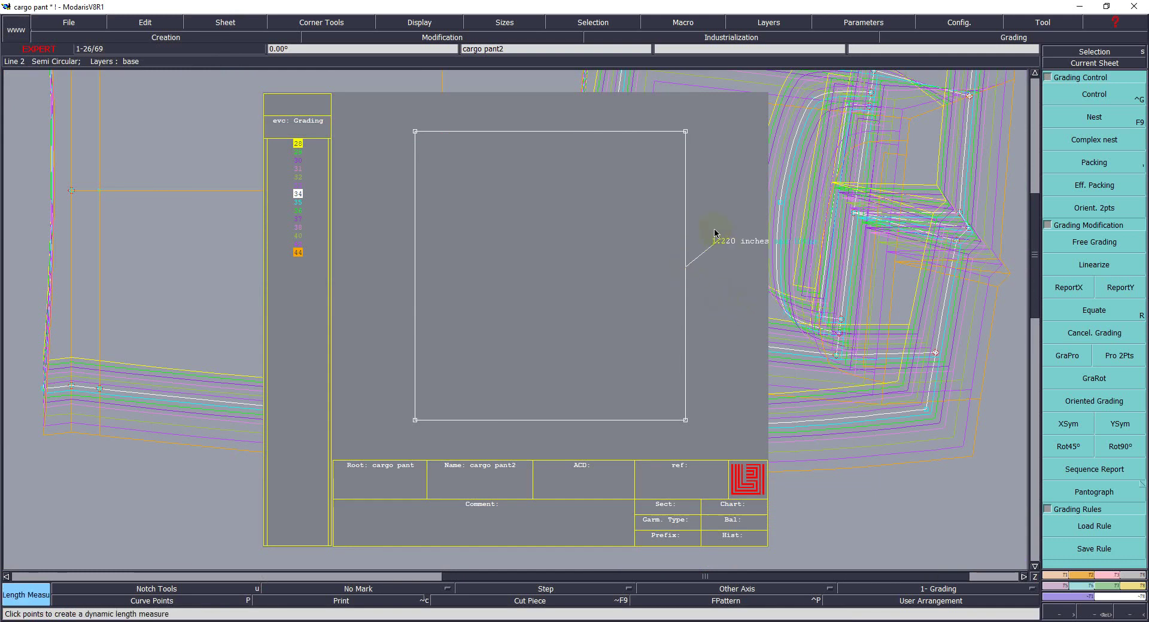
pyautogui.hotkey('ctrl', 'z')
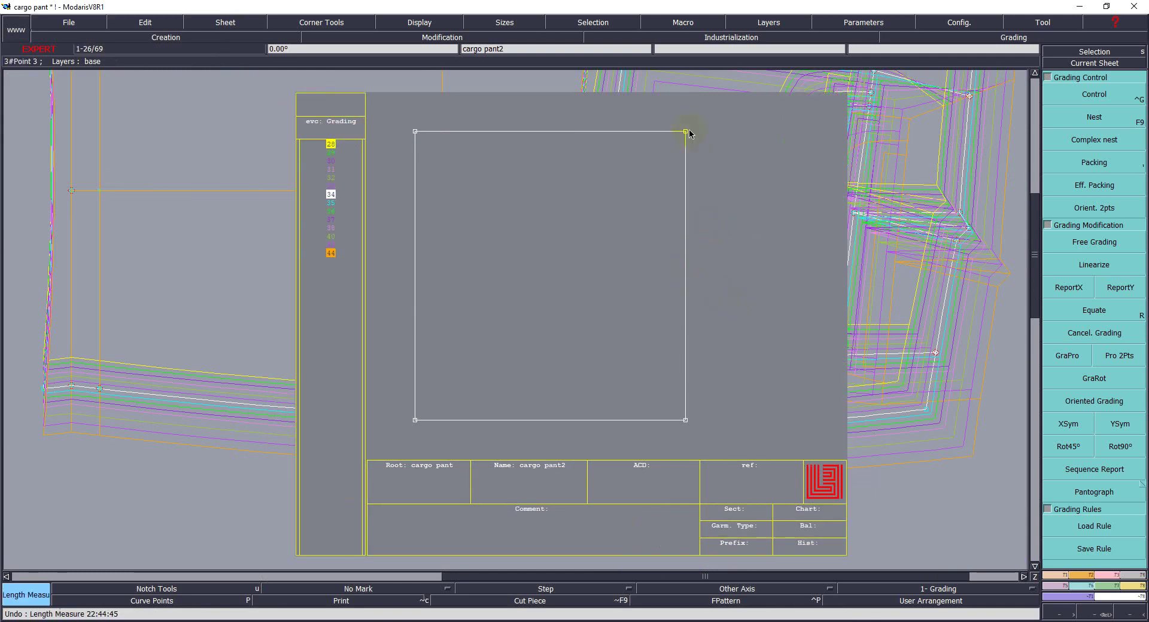
pyautogui.click(686, 132)
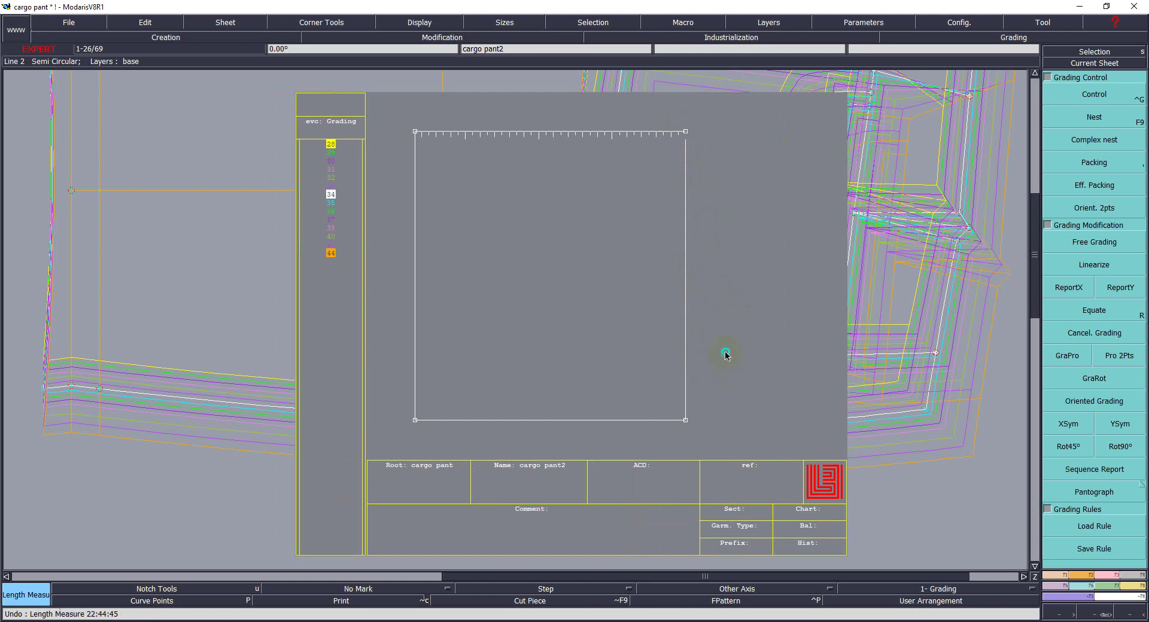
pyautogui.click(703, 296)
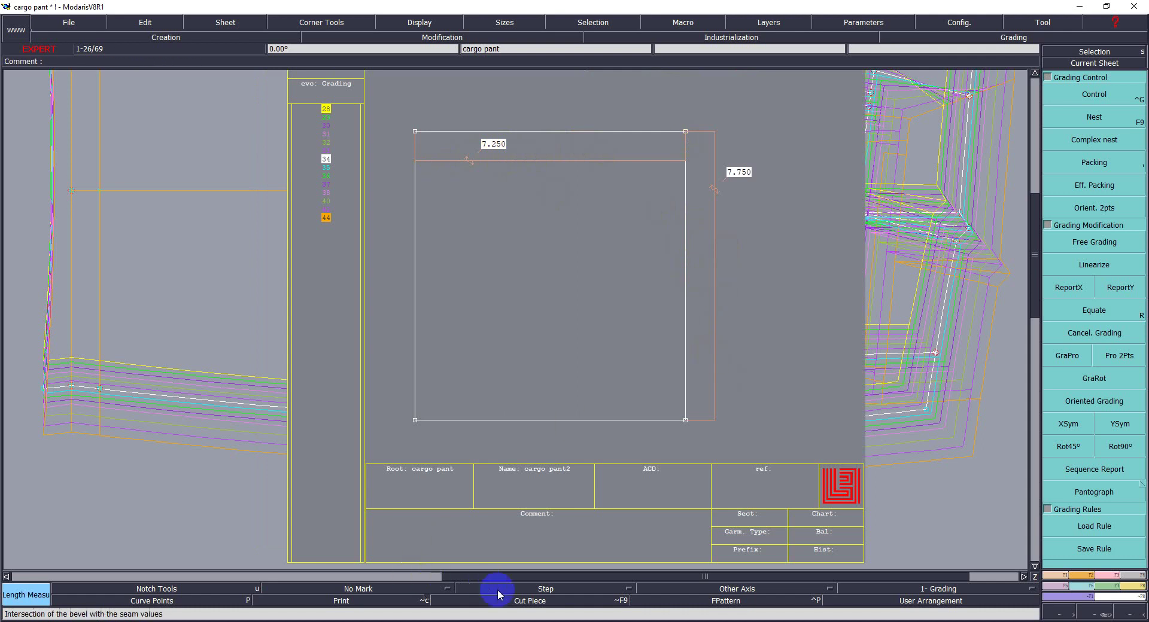
pyautogui.press('F9')
pyautogui.click(698, 461)
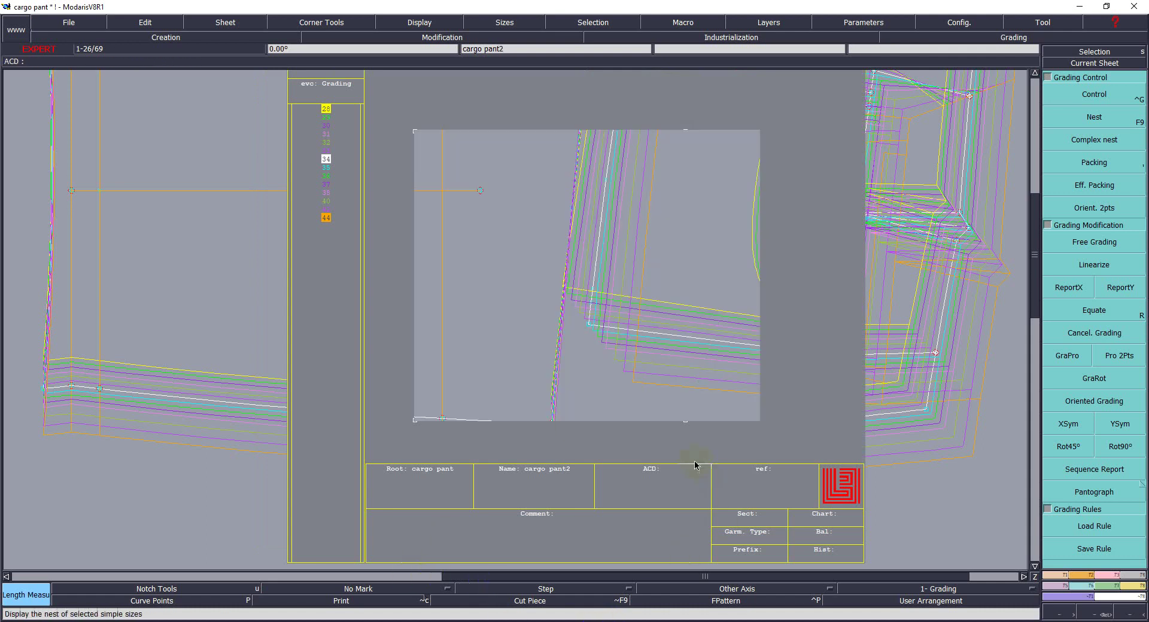
pyautogui.press('Delete')
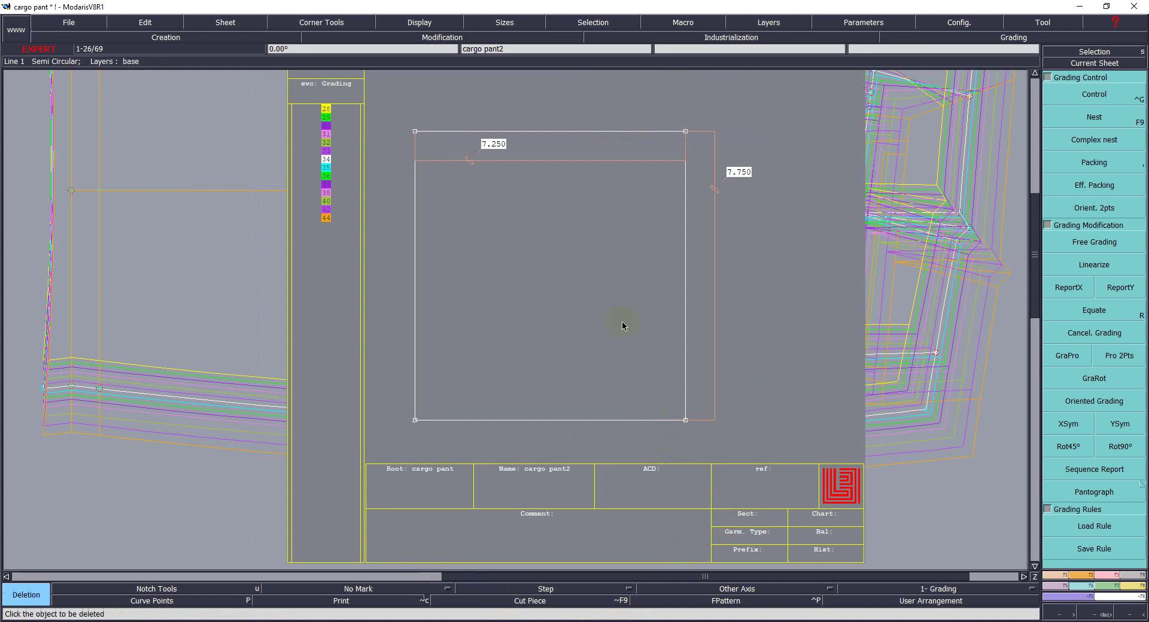
pyautogui.click(558, 163)
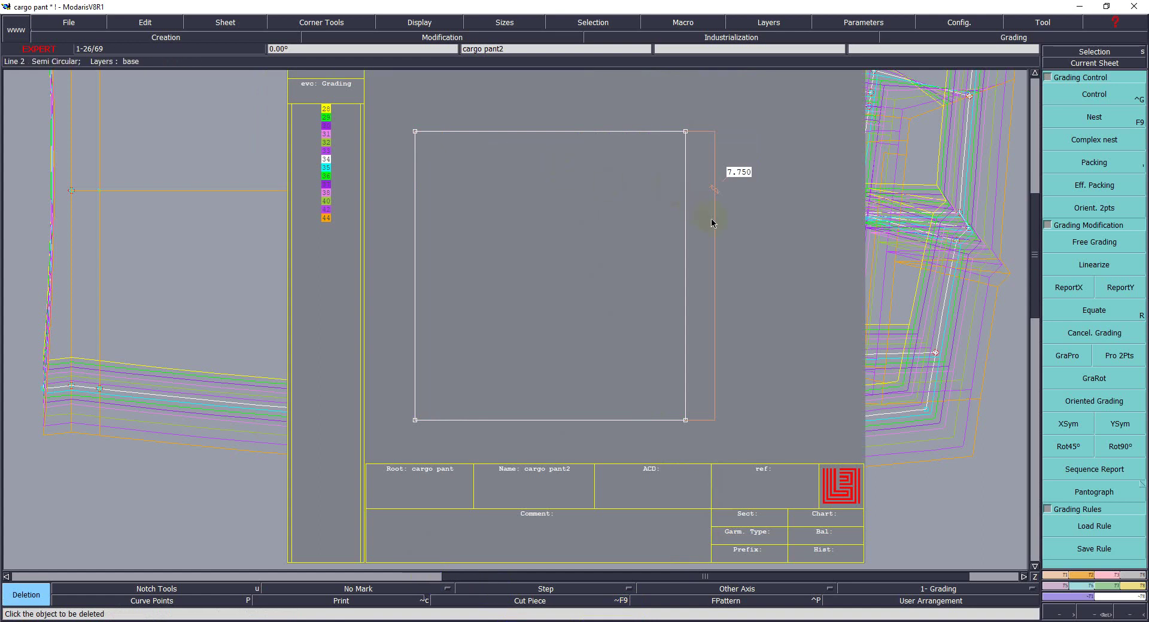
pyautogui.click(714, 240)
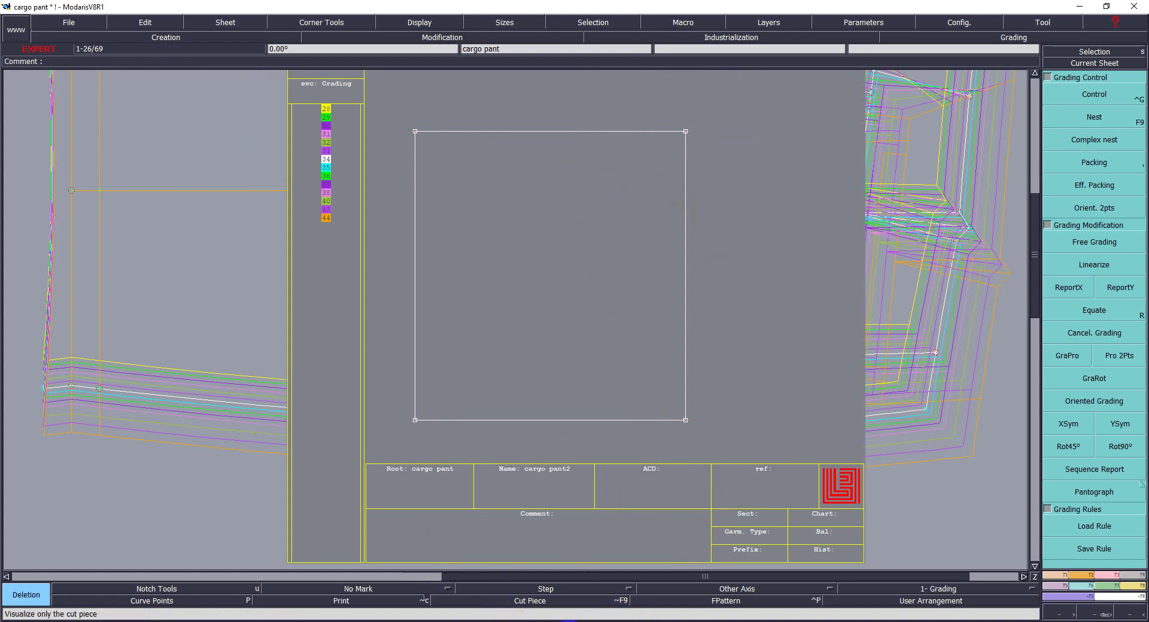
pyautogui.click(312, 618)
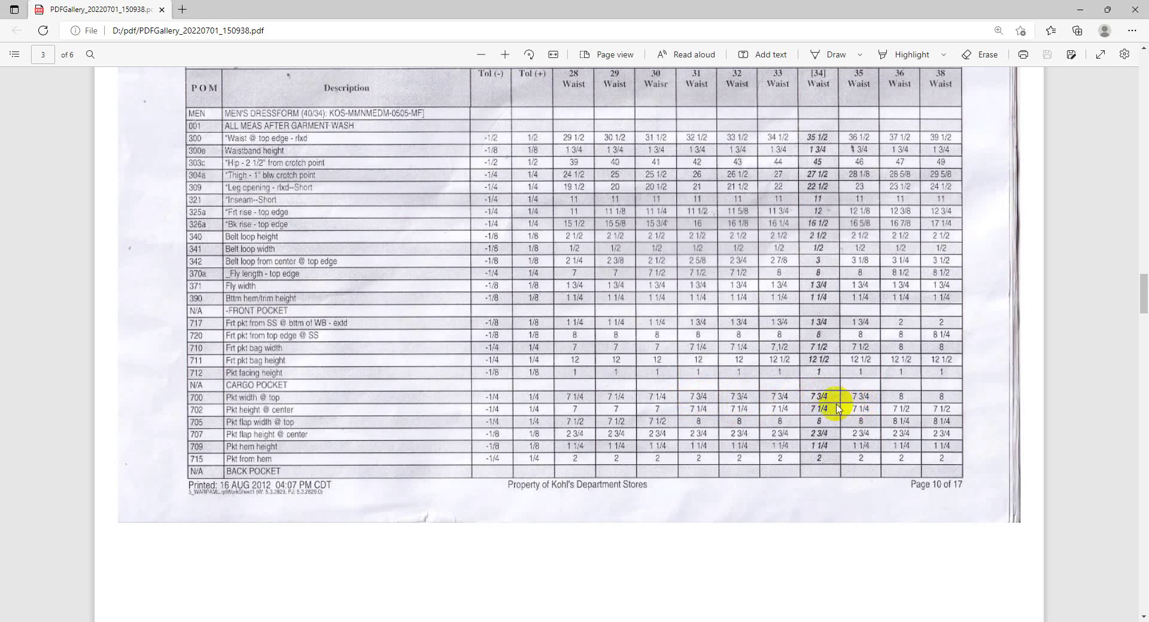
# Step: Minimize the Edge size chart after reading the CARGO POCKET rows
pyautogui.click(1080, 10)
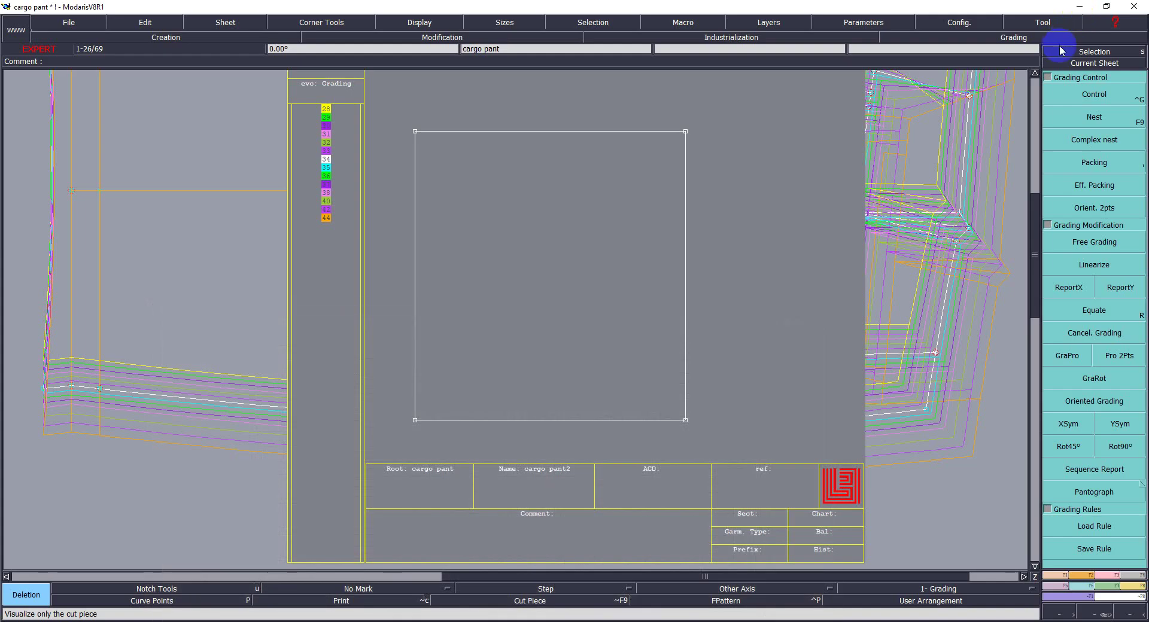
pyautogui.click(1093, 142)
pyautogui.click(1094, 94)
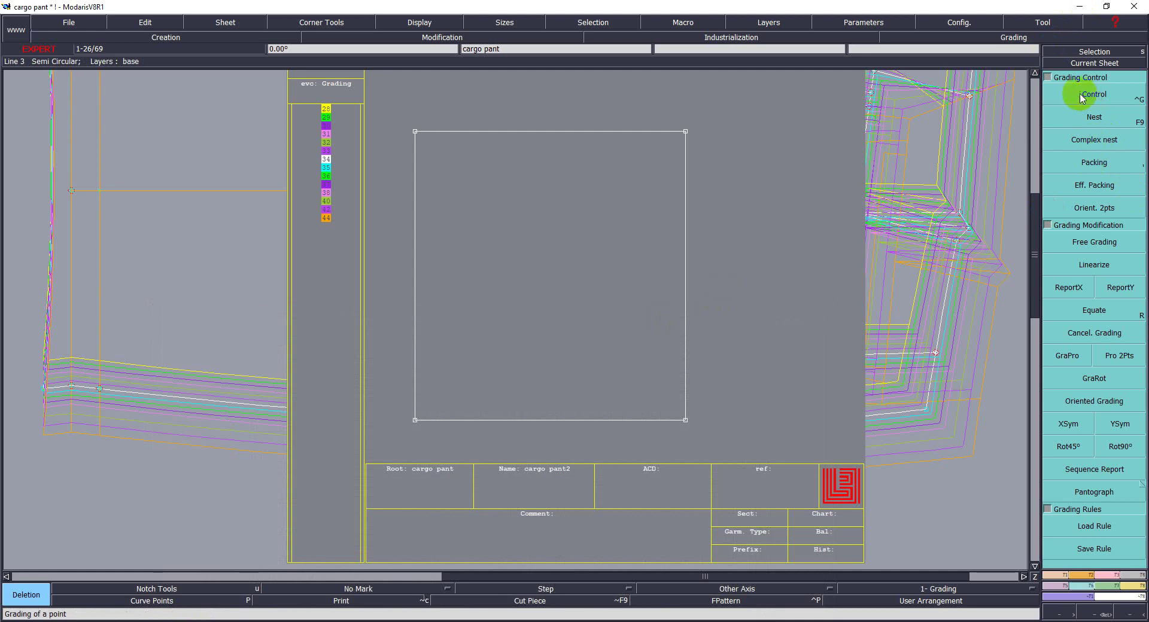
pyautogui.click(685, 131)
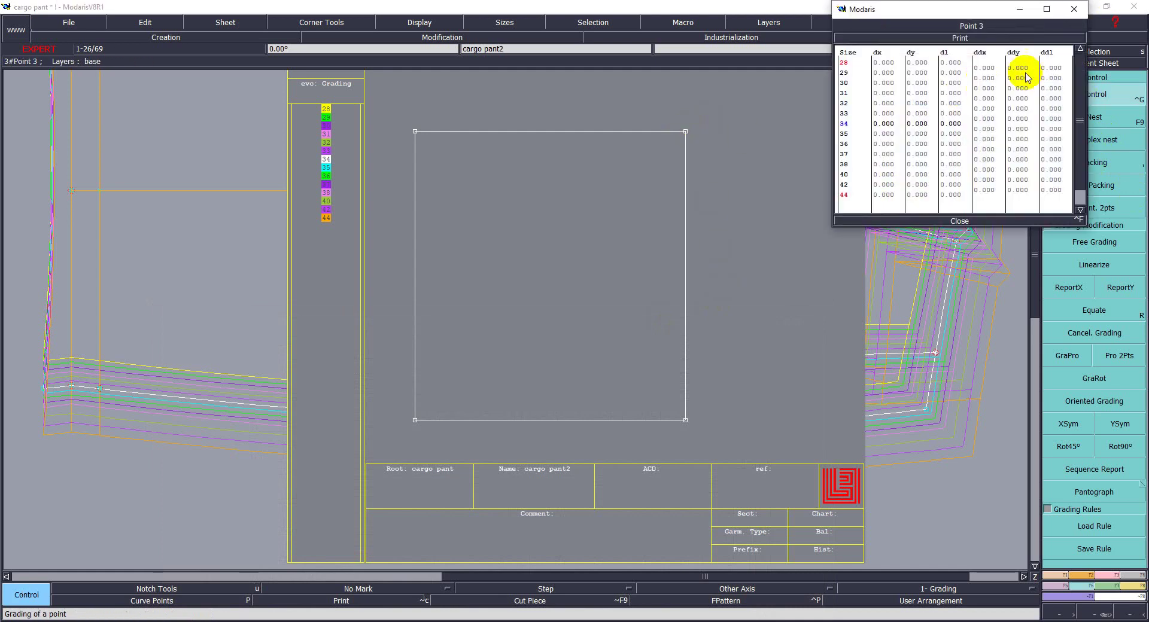
pyautogui.moveTo(1017, 67); pyautogui.dragTo(1022, 118)
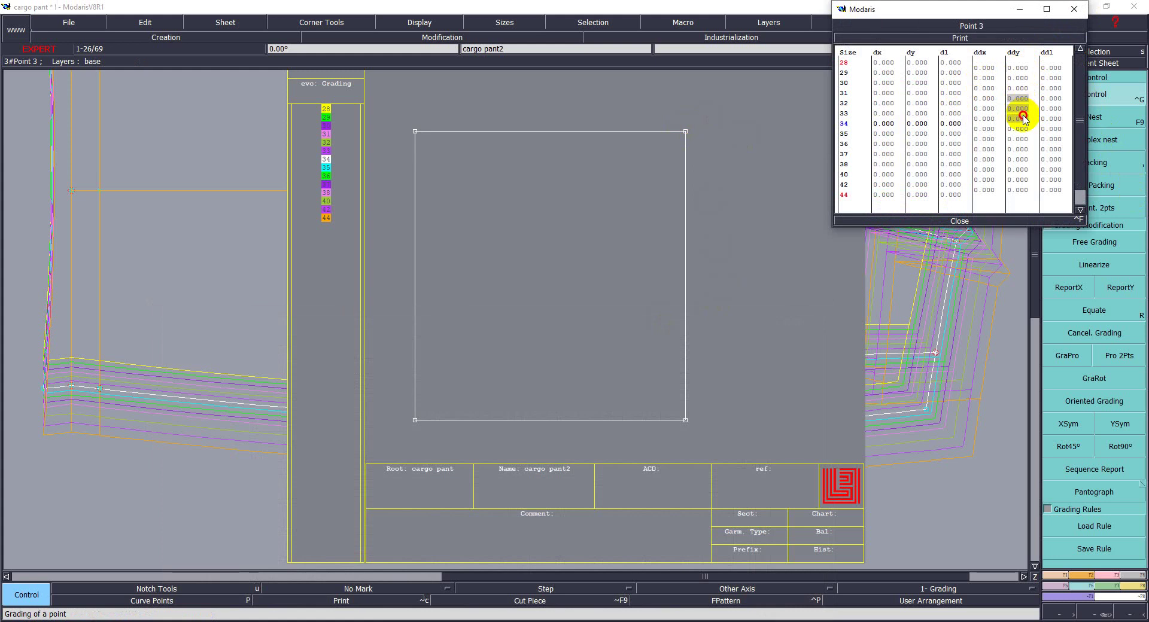
pyautogui.click(956, 228)
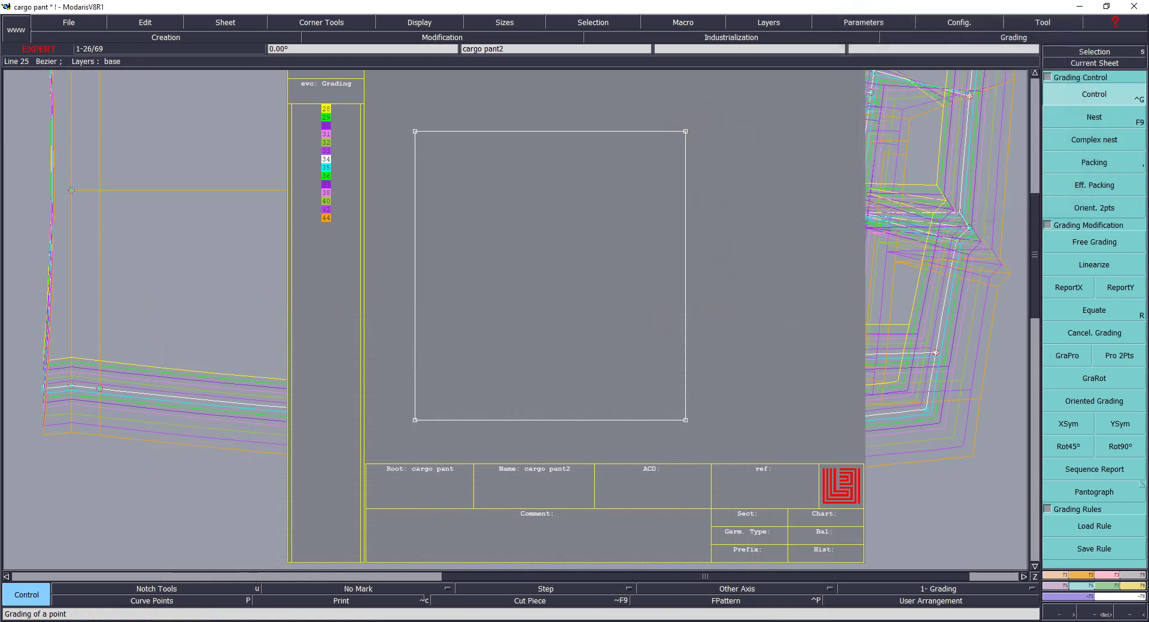
# Step: Bring up the Edge chart, read the pocket width and height per size, then minimize it
pyautogui.click(311, 621)
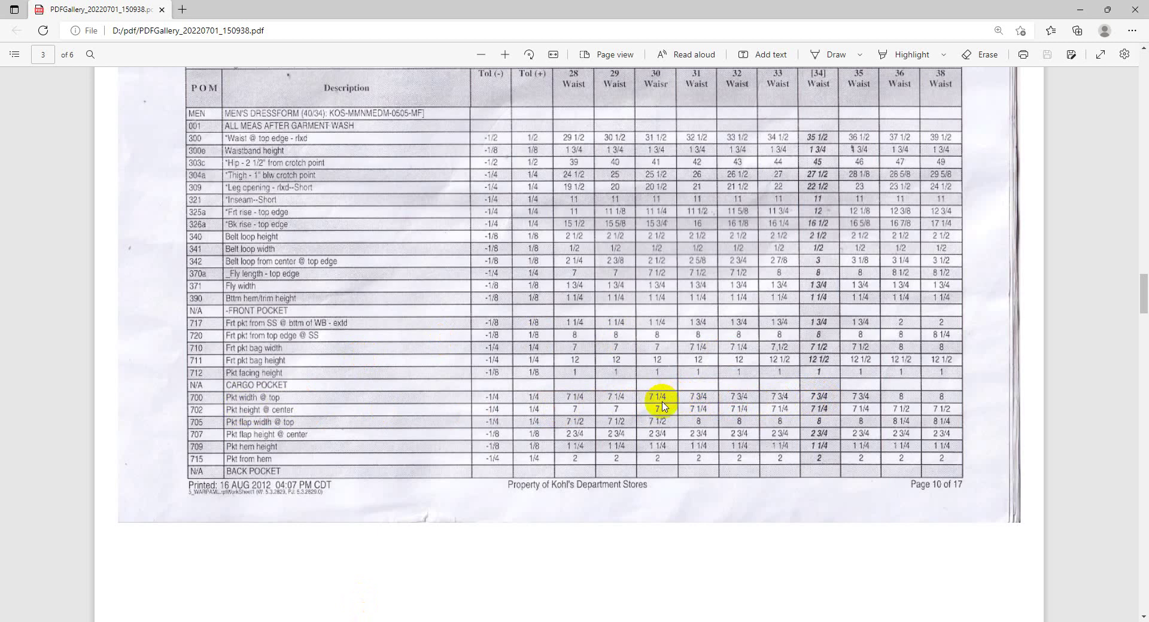
pyautogui.click(1080, 10)
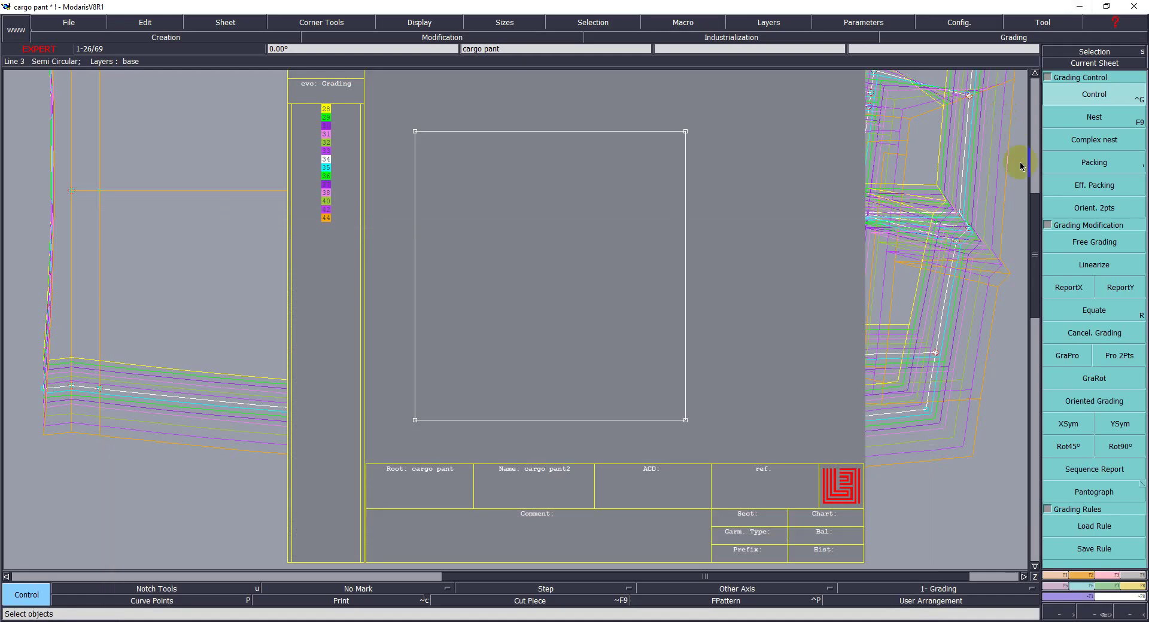
# Step: Set a 0.25 inch ddy grading step at size 31 for the pocket's top-right corner
pyautogui.click(1107, 91)
pyautogui.click(686, 131)
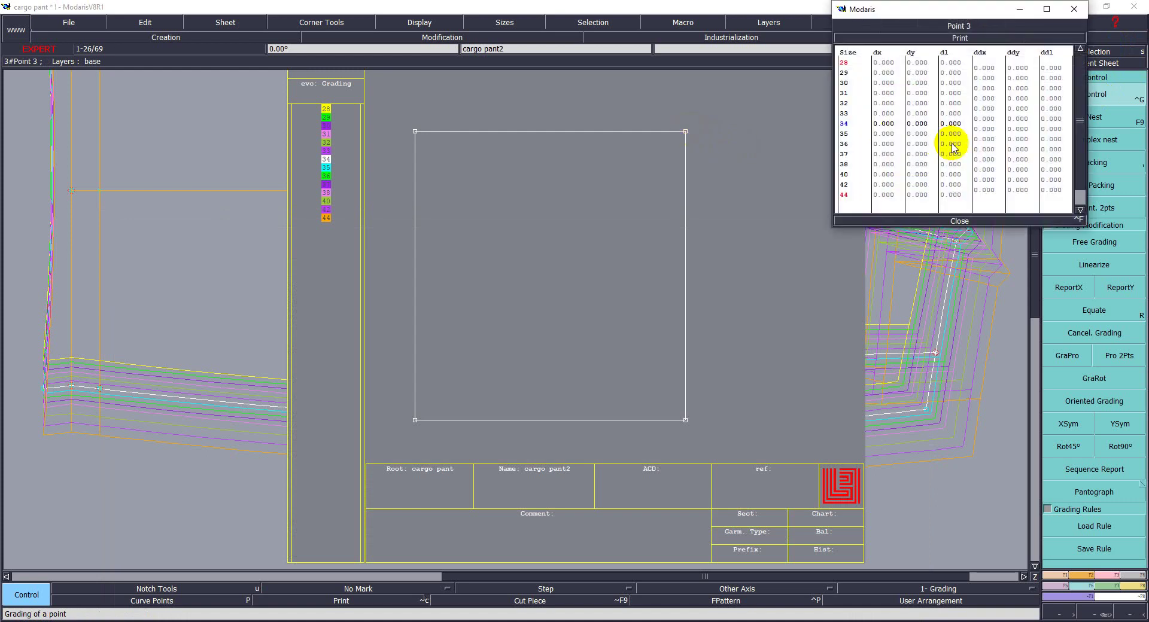
pyautogui.click(1018, 88)
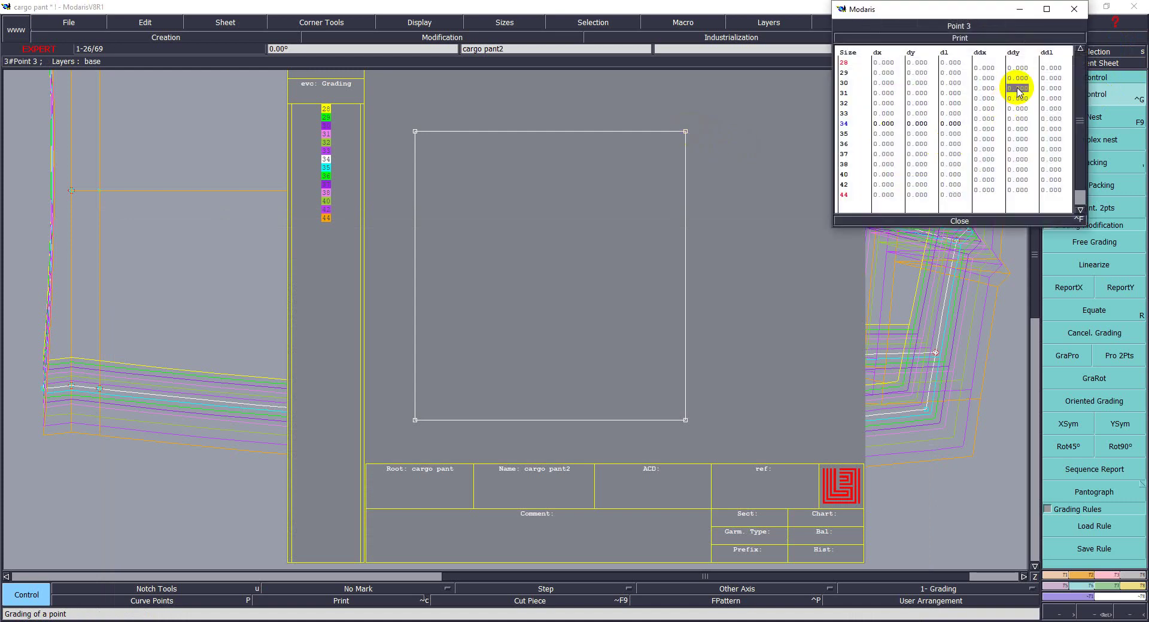
pyautogui.click(1016, 88)
pyautogui.write('0.25')
pyautogui.press('Return')
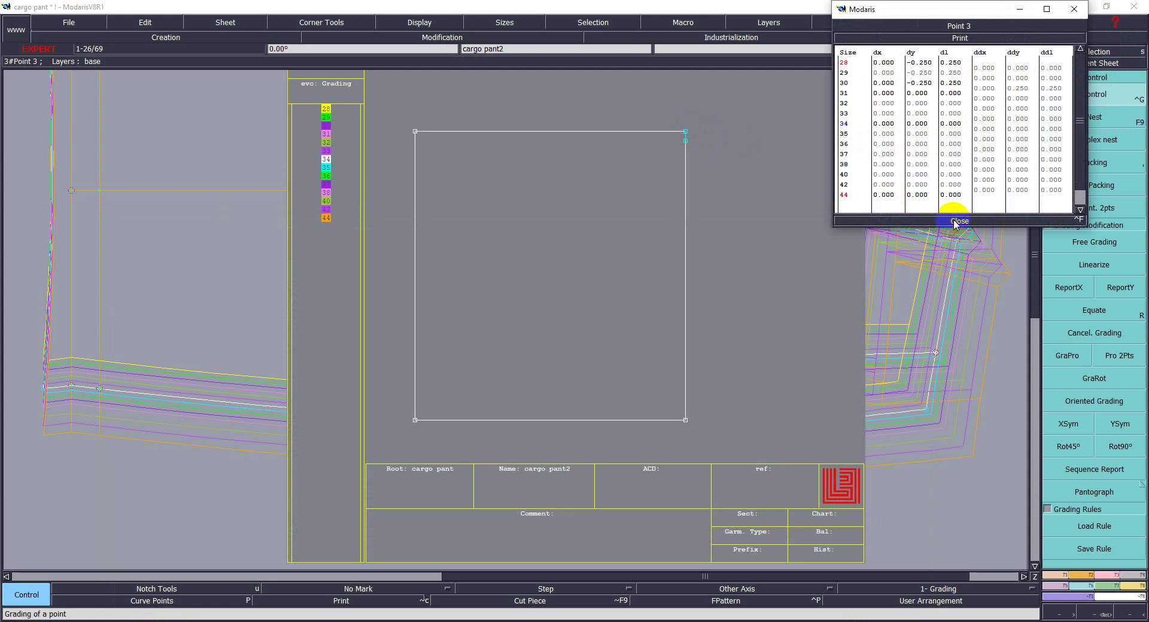
pyautogui.click(959, 221)
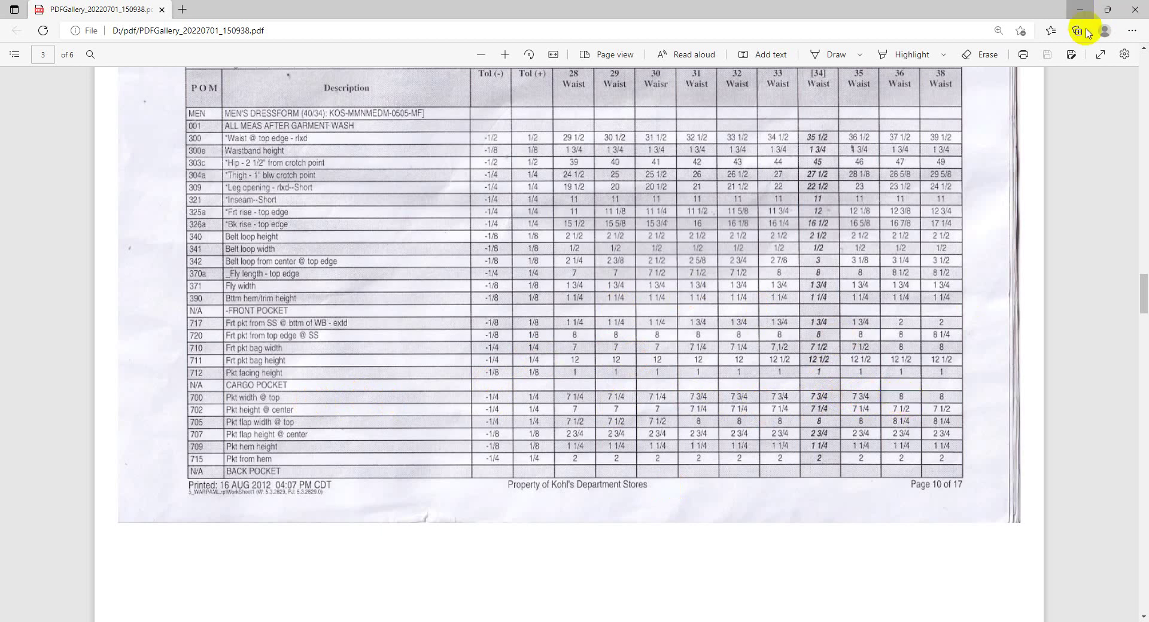
# Step: Grade the pocket's top-right corner dy: -0.250 for sizes 28–30 and 0.125 for sizes 35–44
pyautogui.click(1080, 9)
pyautogui.click(1094, 95)
pyautogui.click(822, 127)
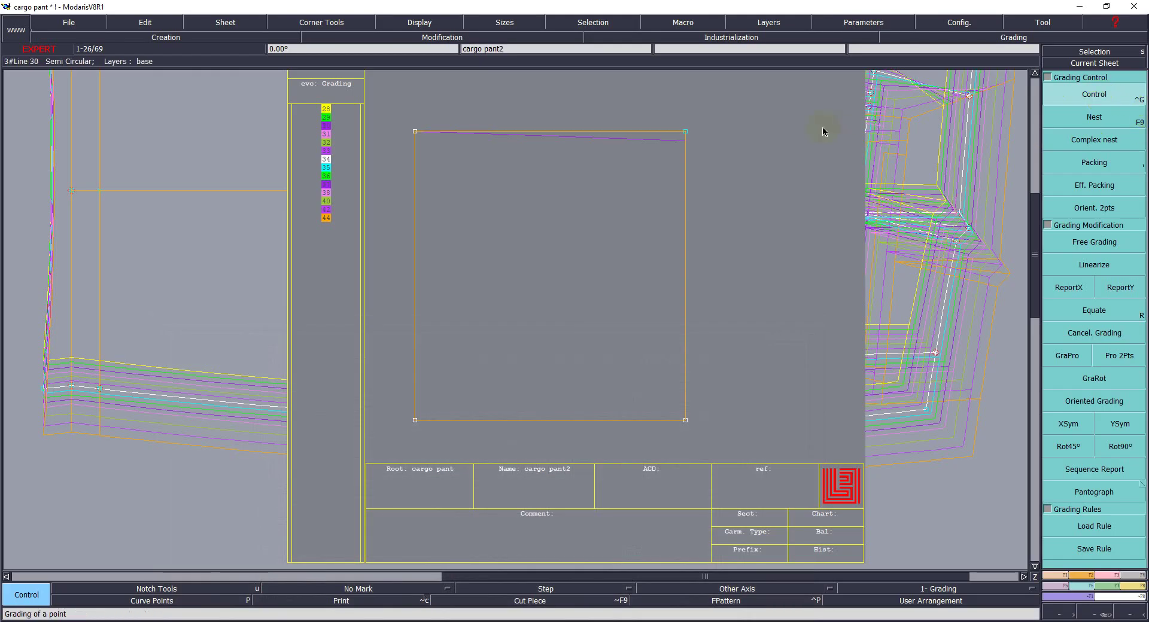
pyautogui.click(685, 131)
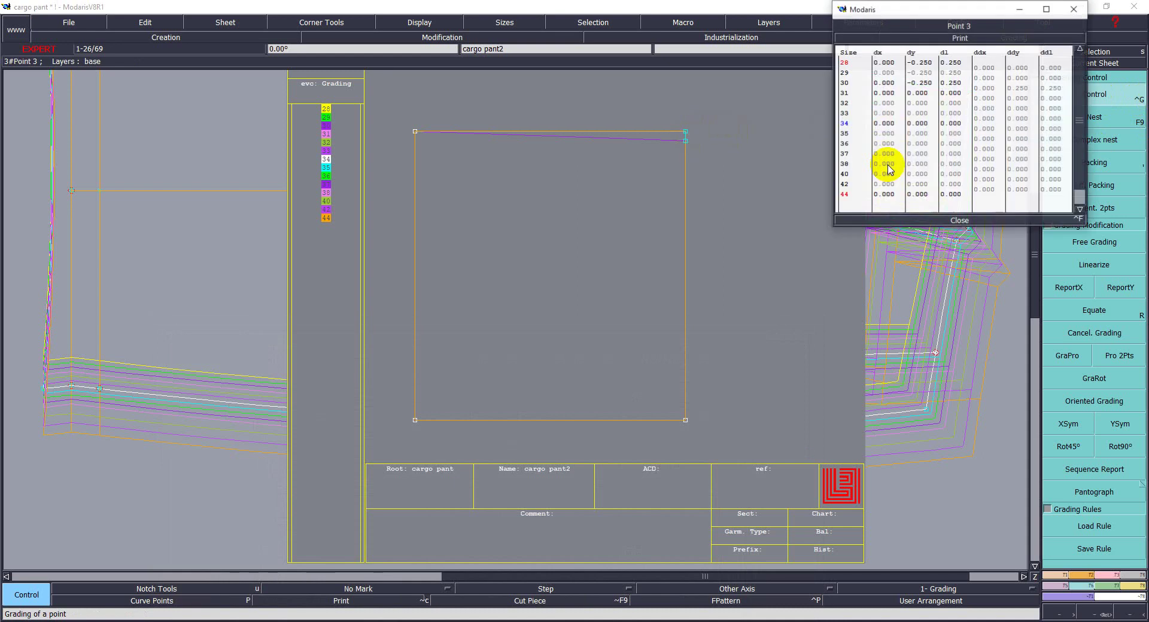
pyautogui.click(1018, 130)
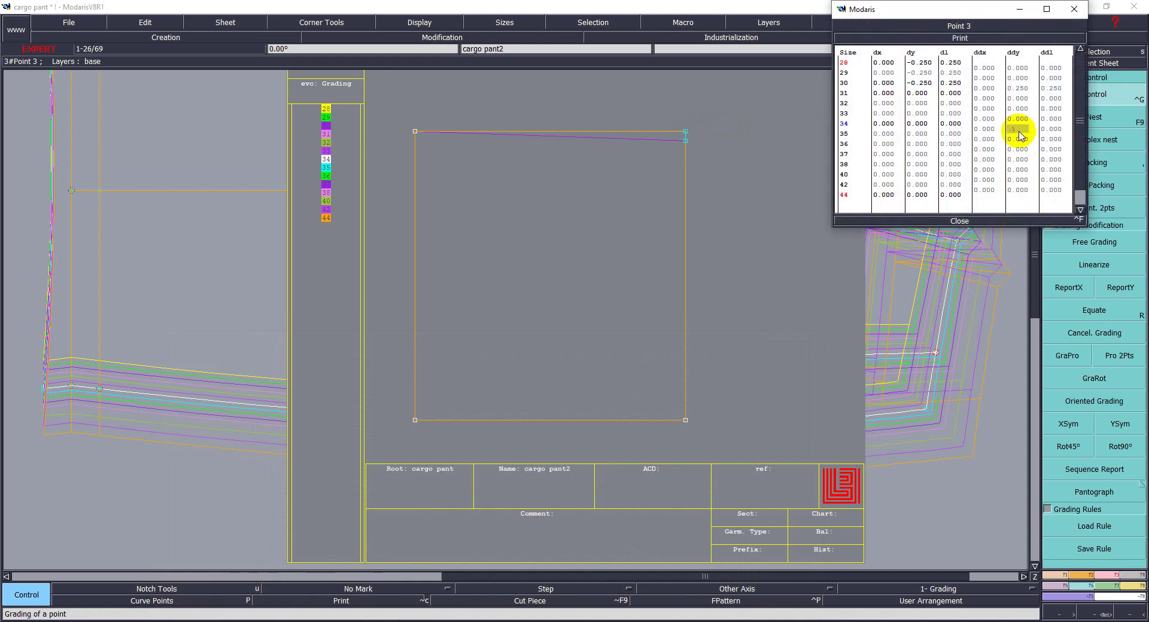
pyautogui.write('125')
pyautogui.press('Return')
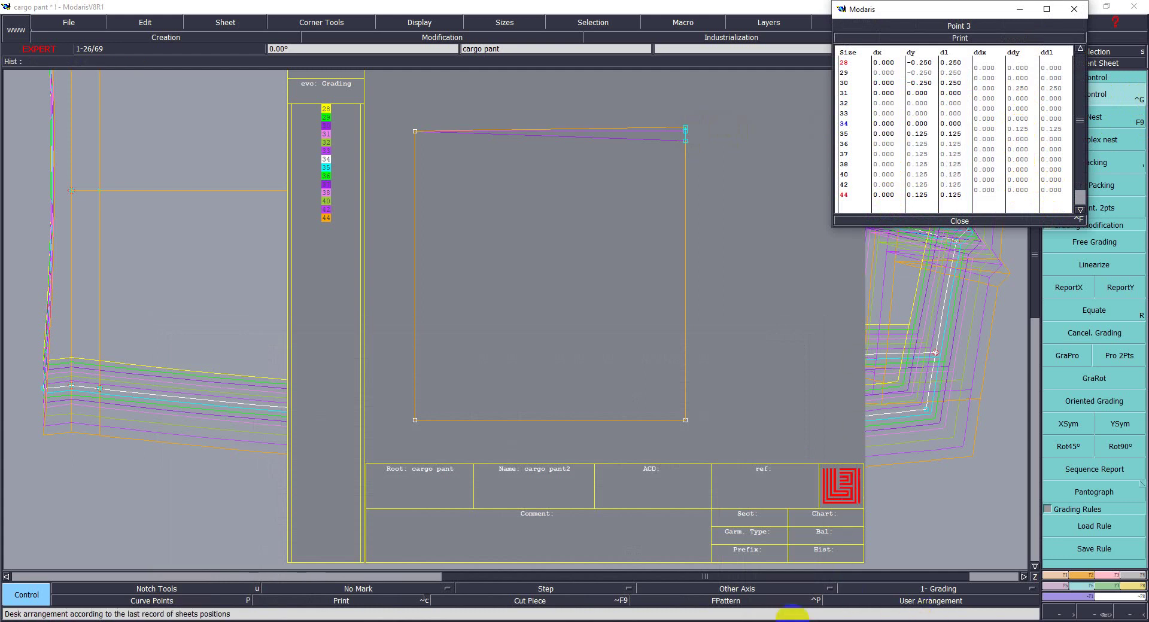
pyautogui.click(398, 620)
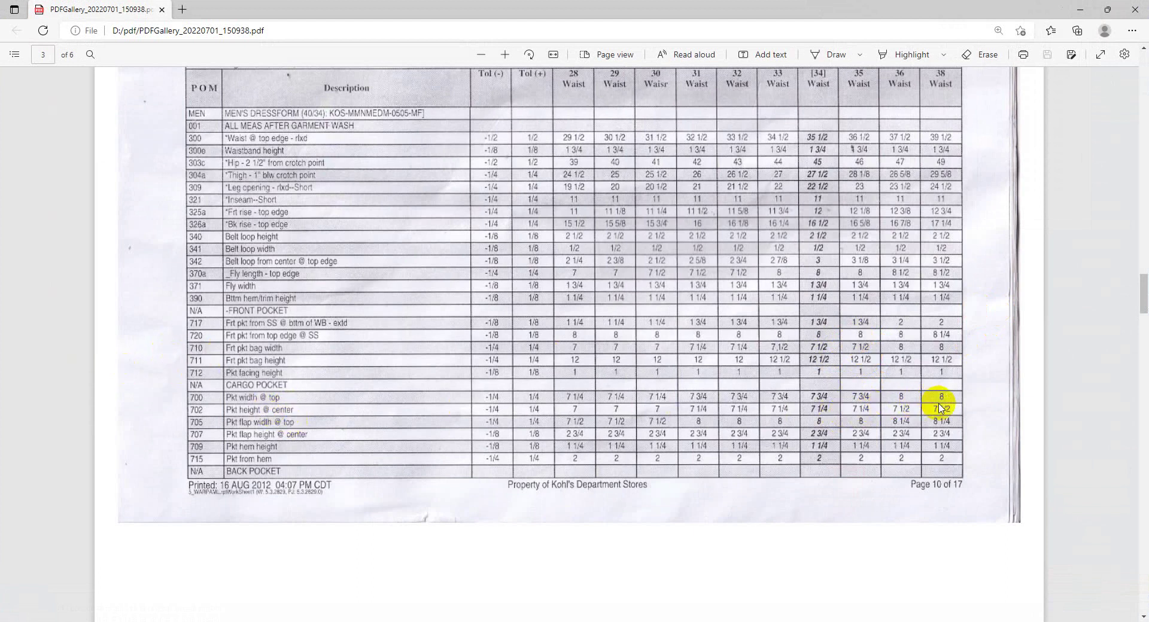
# Step: Review the cargo pocket width and height rows on pages 3–5 of the spec PDF
pyautogui.scroll(-5, 939, 409)
pyautogui.scroll(-5, 941, 408)
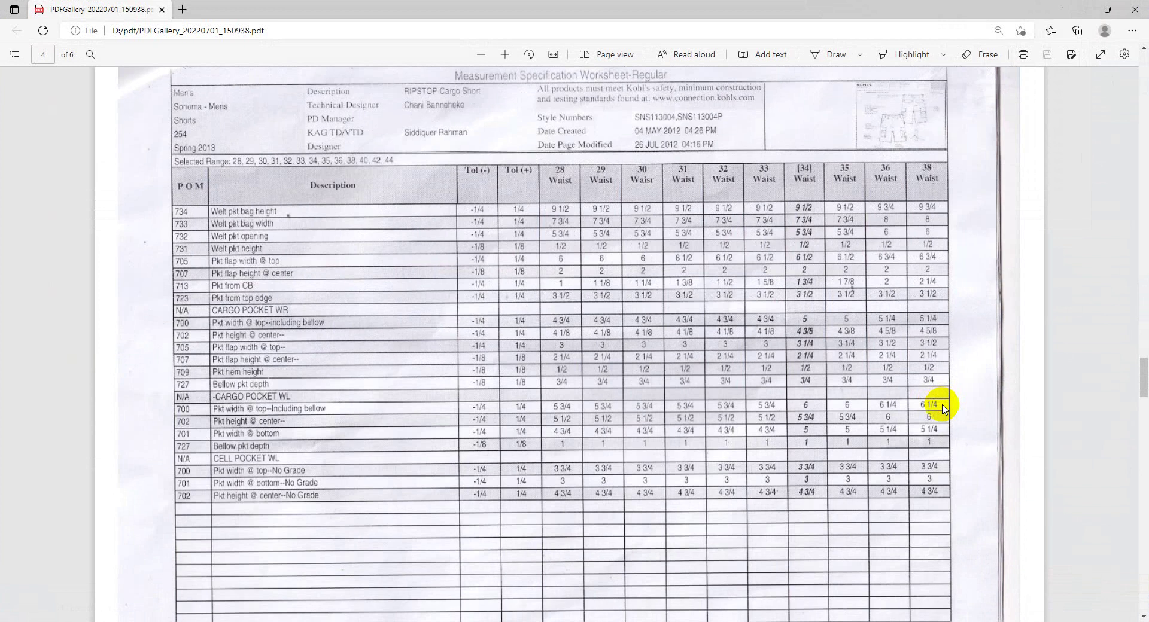
pyautogui.scroll(-10, 941, 407)
pyautogui.scroll(-10, 941, 407)
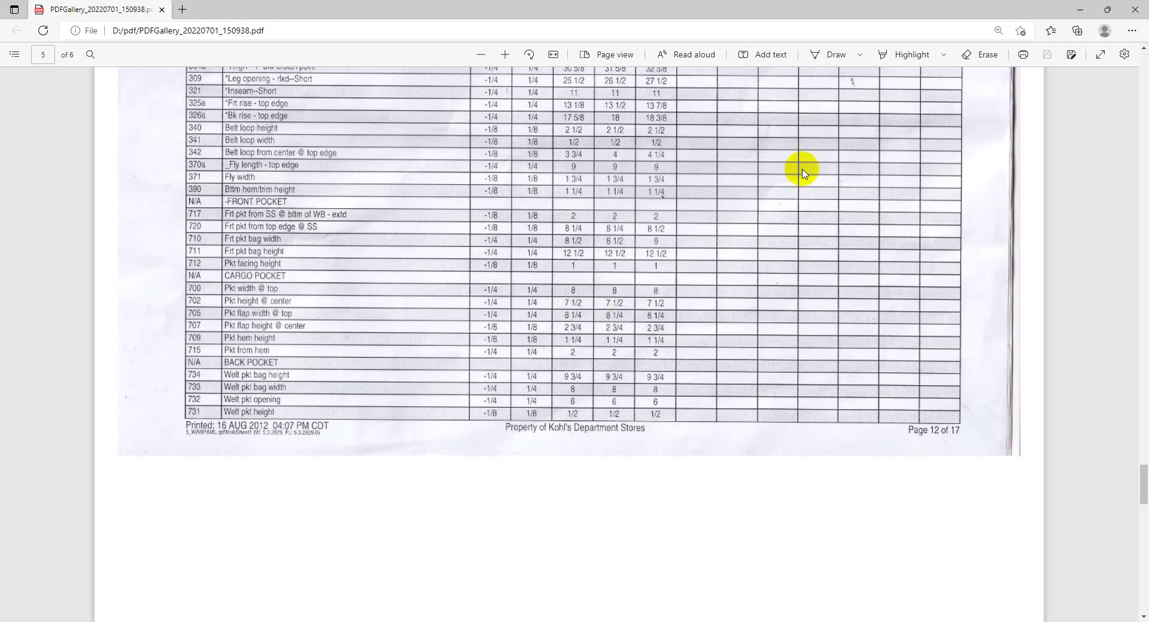
pyautogui.click(1080, 10)
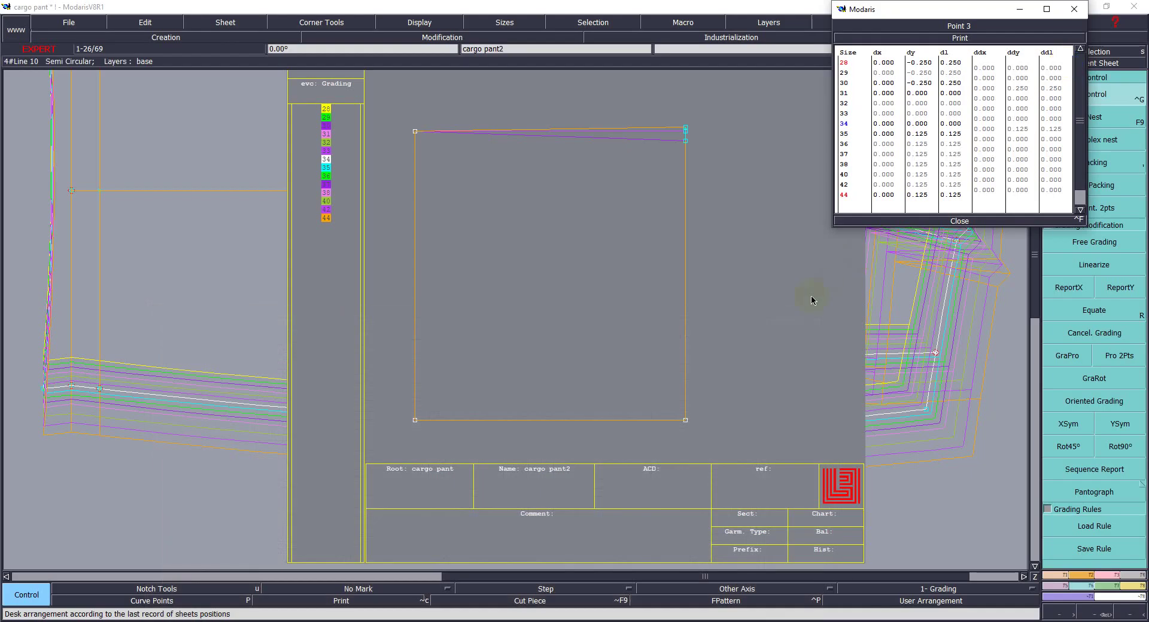
# Step: Copy the top-right corner's Y grading onto the bottom-right corner with ReportY
pyautogui.click(960, 219)
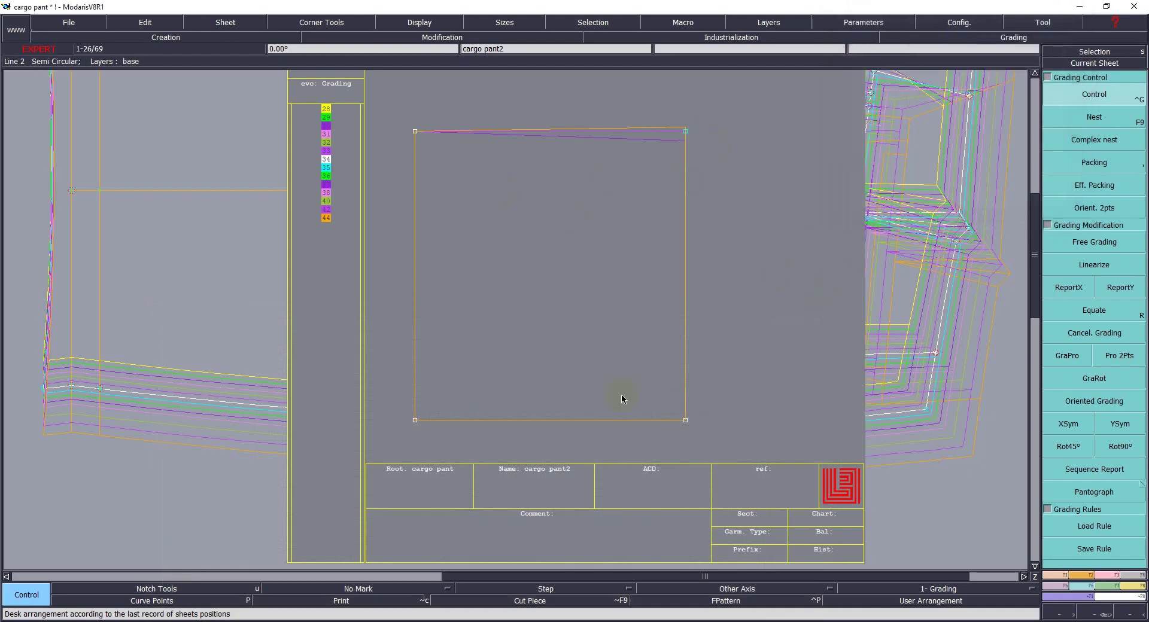
pyautogui.moveTo(622, 399); pyautogui.dragTo(727, 470)
pyautogui.click(1120, 287)
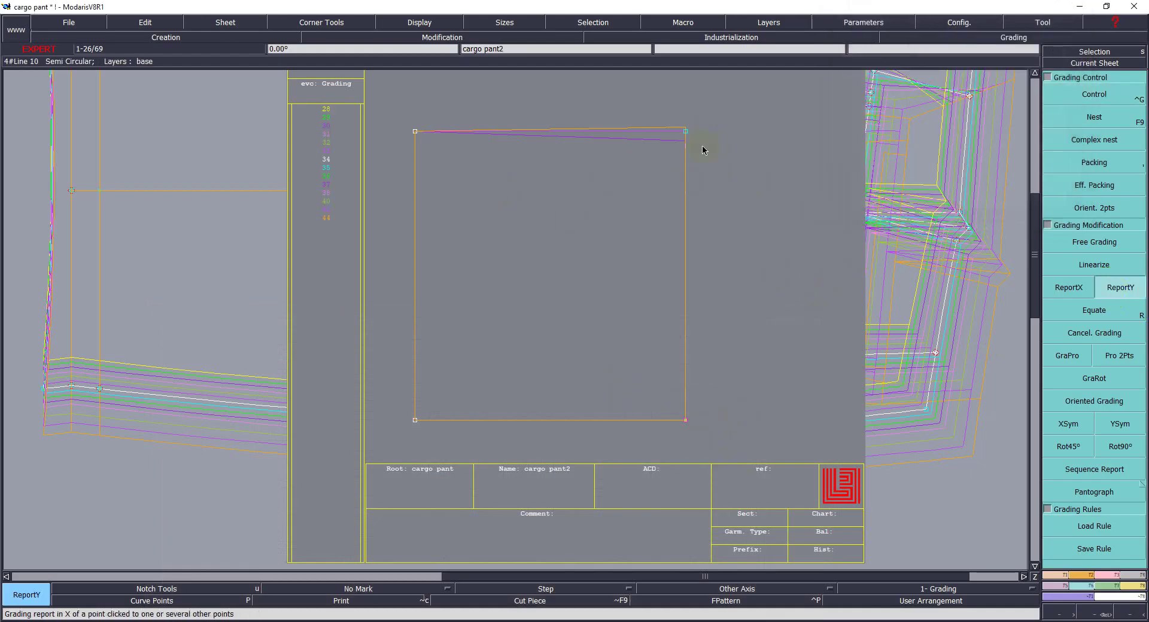
pyautogui.click(686, 130)
pyautogui.click(686, 419)
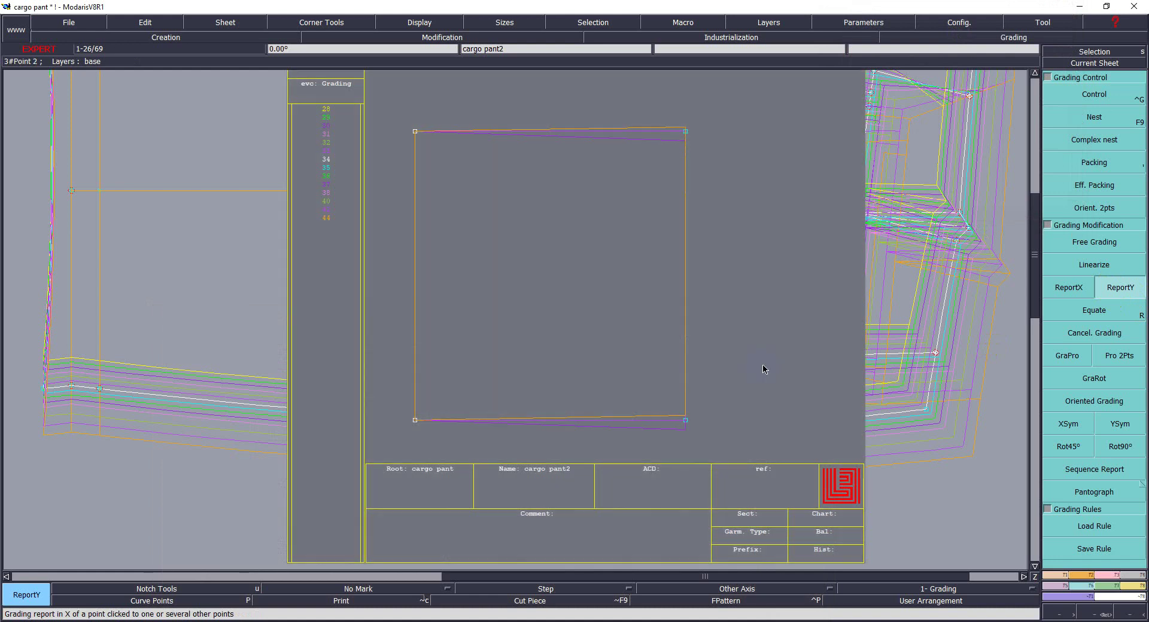
# Step: Mirror the bottom-right corner's vertical grading with XSym
pyautogui.click(1068, 424)
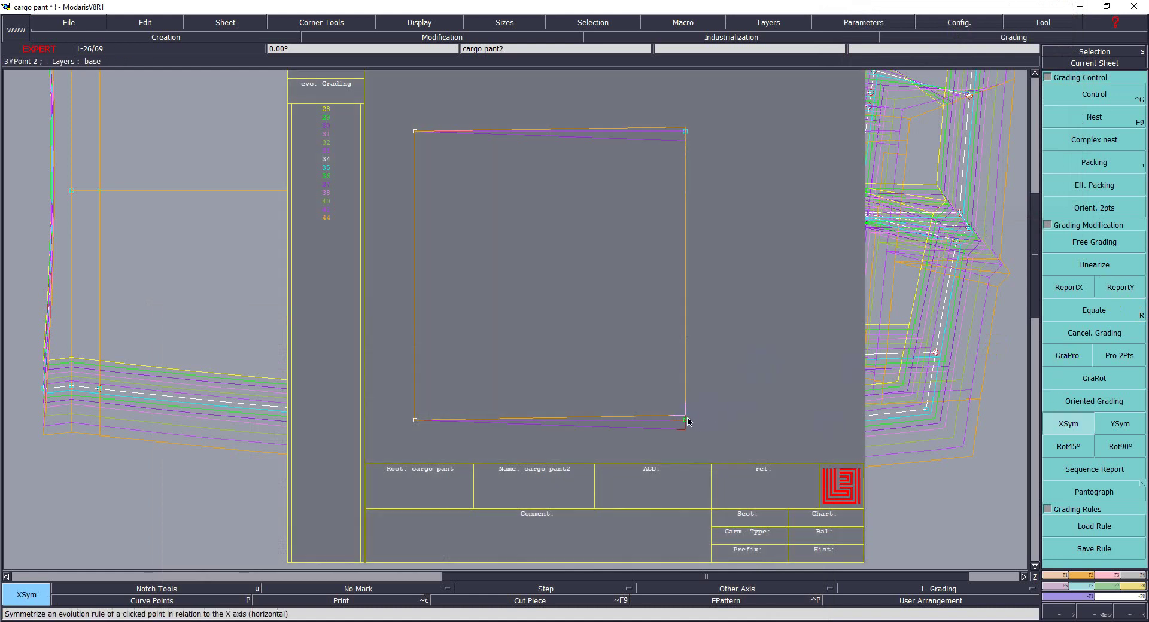
pyautogui.click(686, 420)
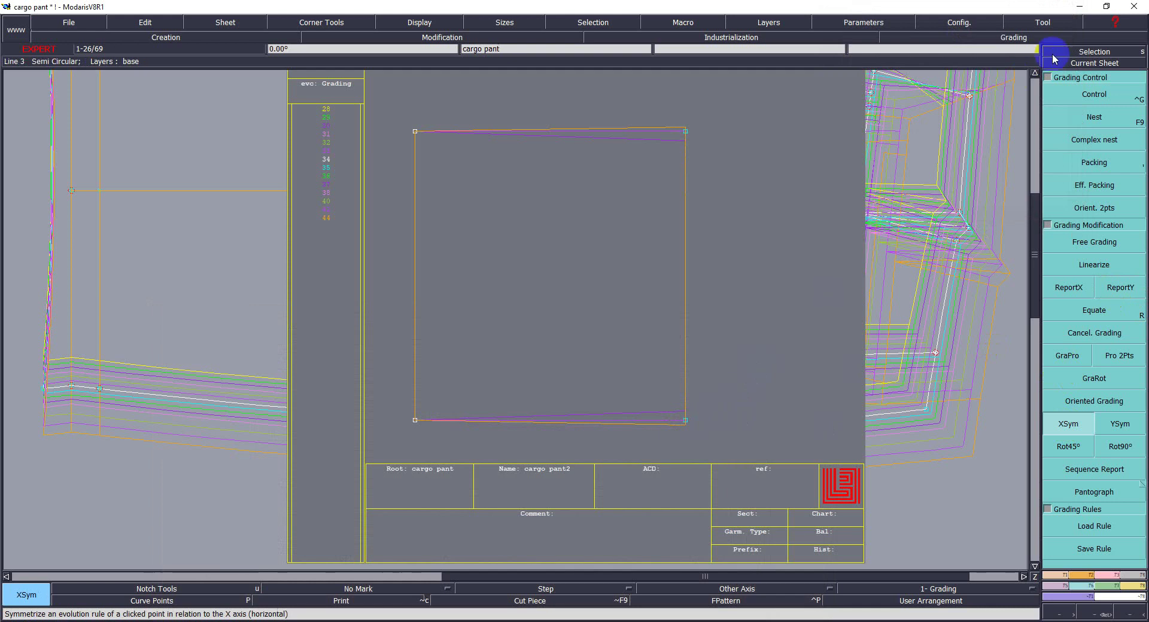
pyautogui.click(1102, 95)
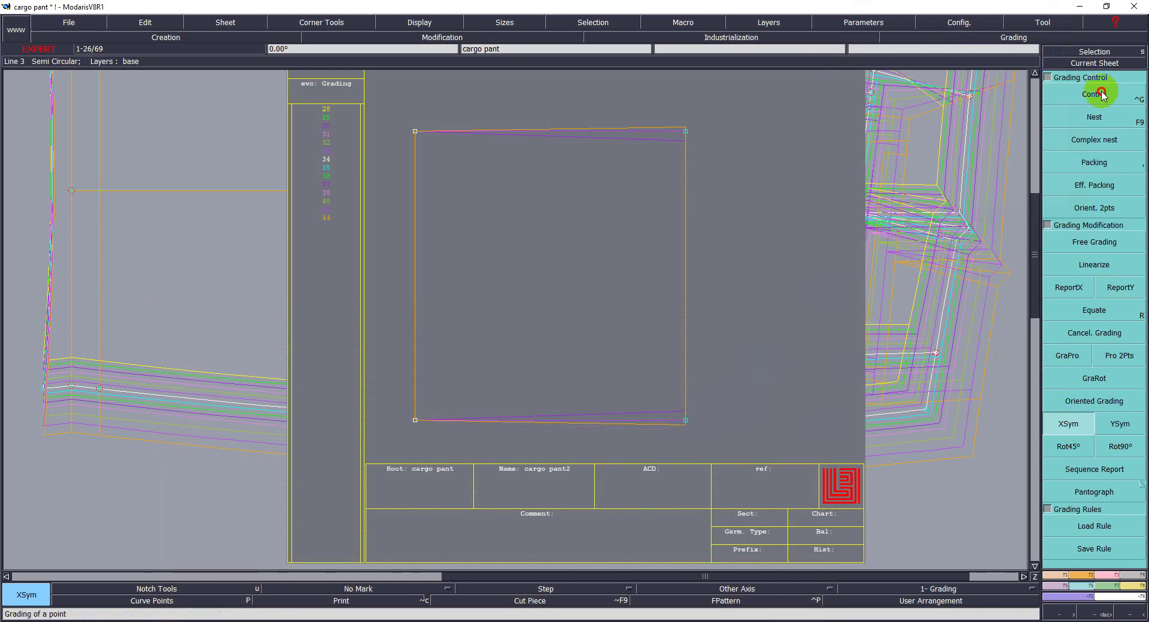
# Step: Give the top-left corner ddx -0.250 for sizes 28–30 and 0.125 from size 36 upward
pyautogui.click(415, 133)
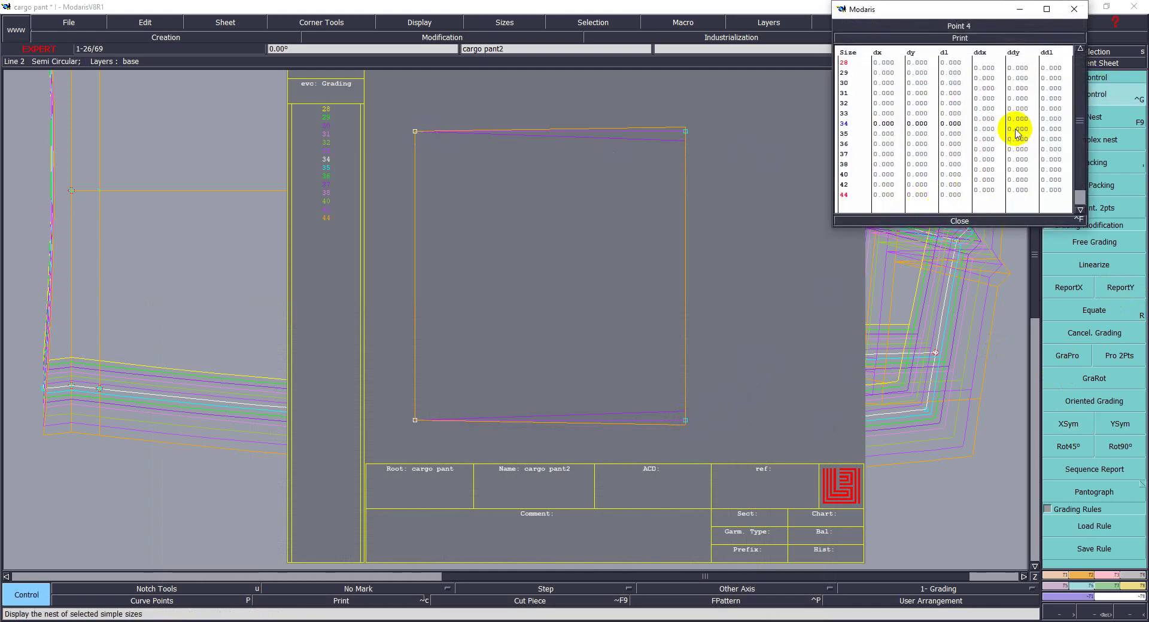
pyautogui.click(985, 89)
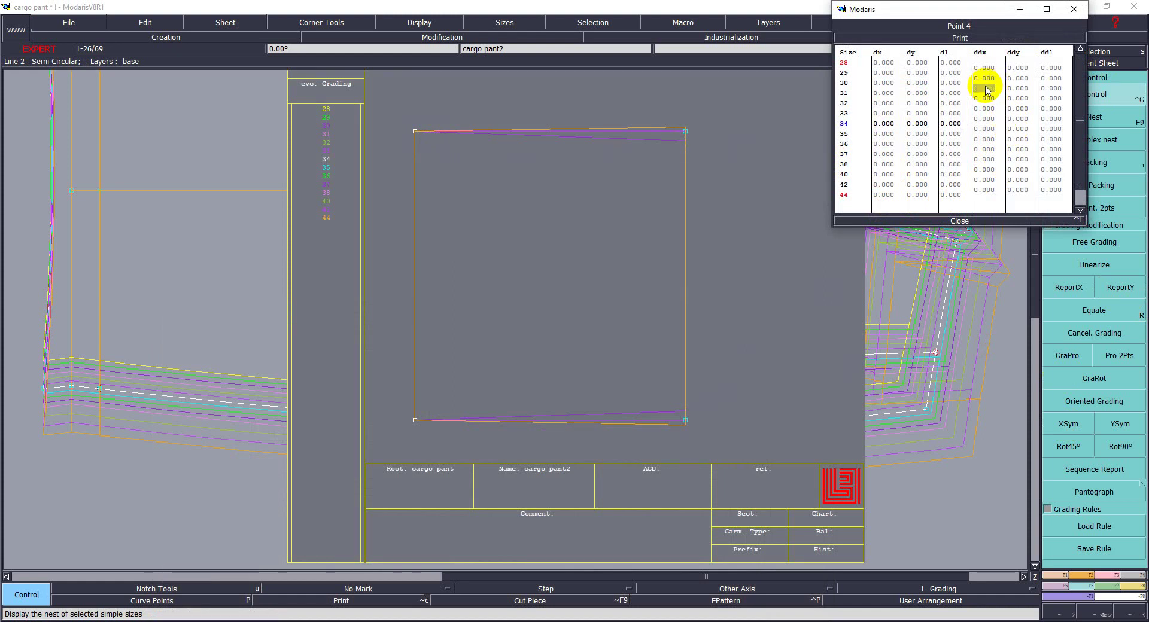
pyautogui.press('Return')
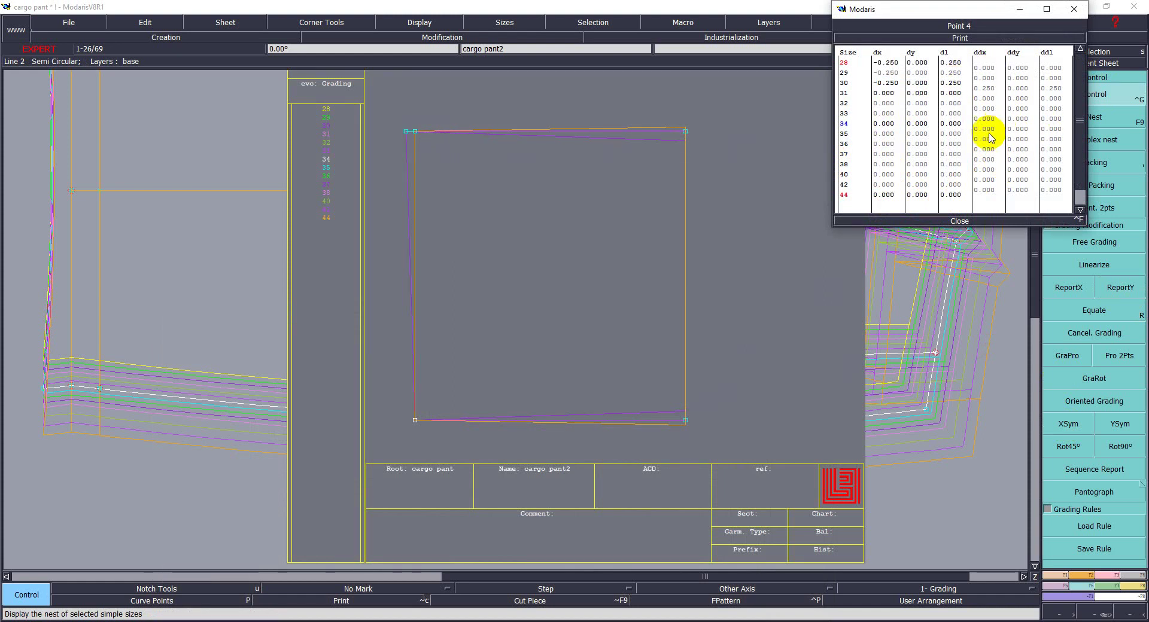
pyautogui.click(985, 138)
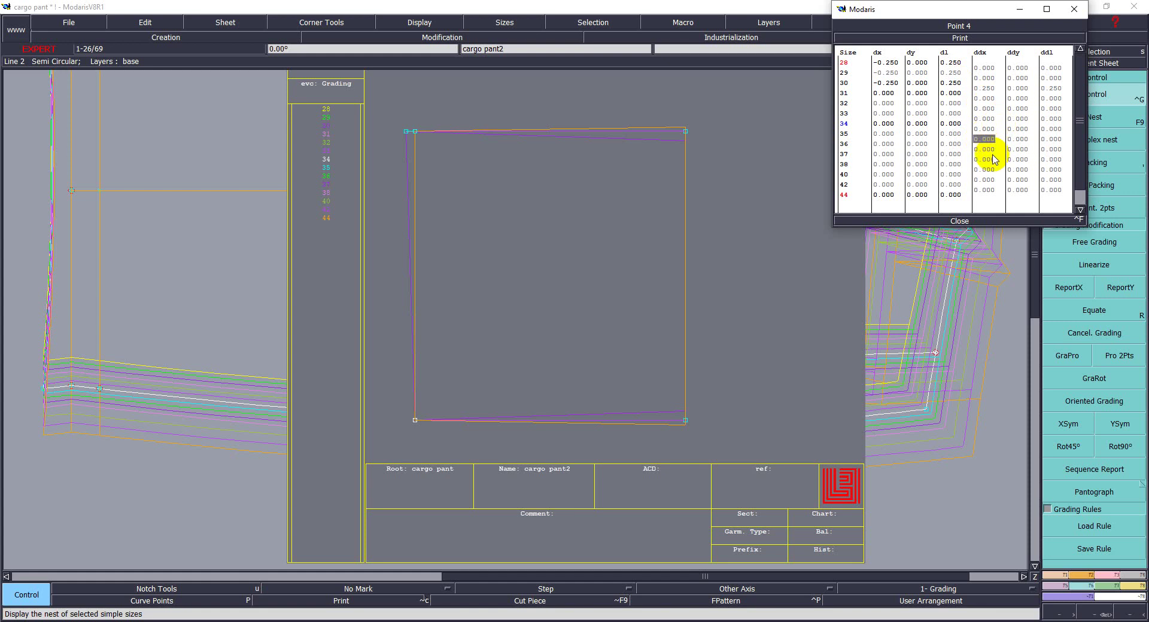
pyautogui.press('BackSpace')
pyautogui.write('0.125')
pyautogui.press('Return')
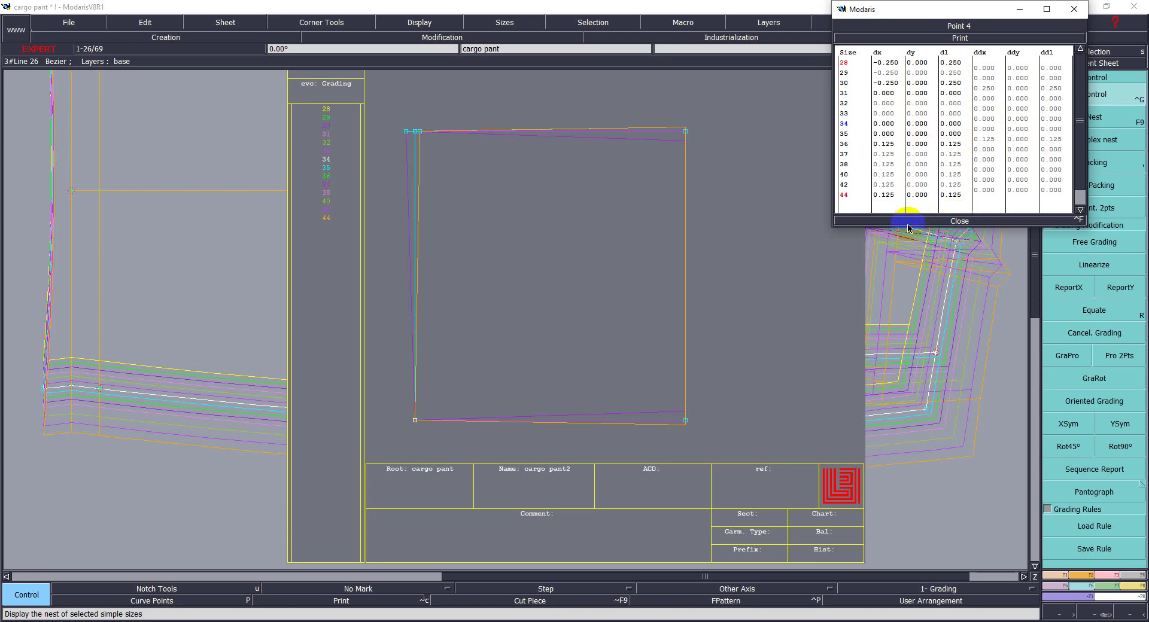
pyautogui.click(907, 222)
pyautogui.moveTo(392, 331); pyautogui.dragTo(441, 442)
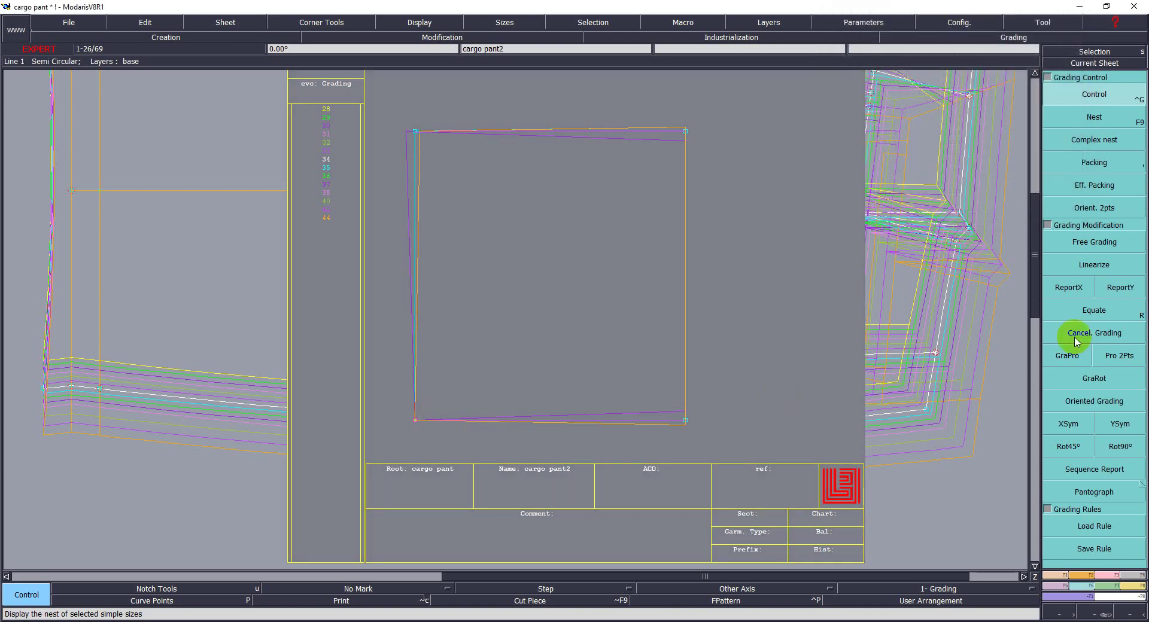
# Step: Report the top-left X grading to bottom-left and the top-right Y grading to top-left
pyautogui.click(1069, 288)
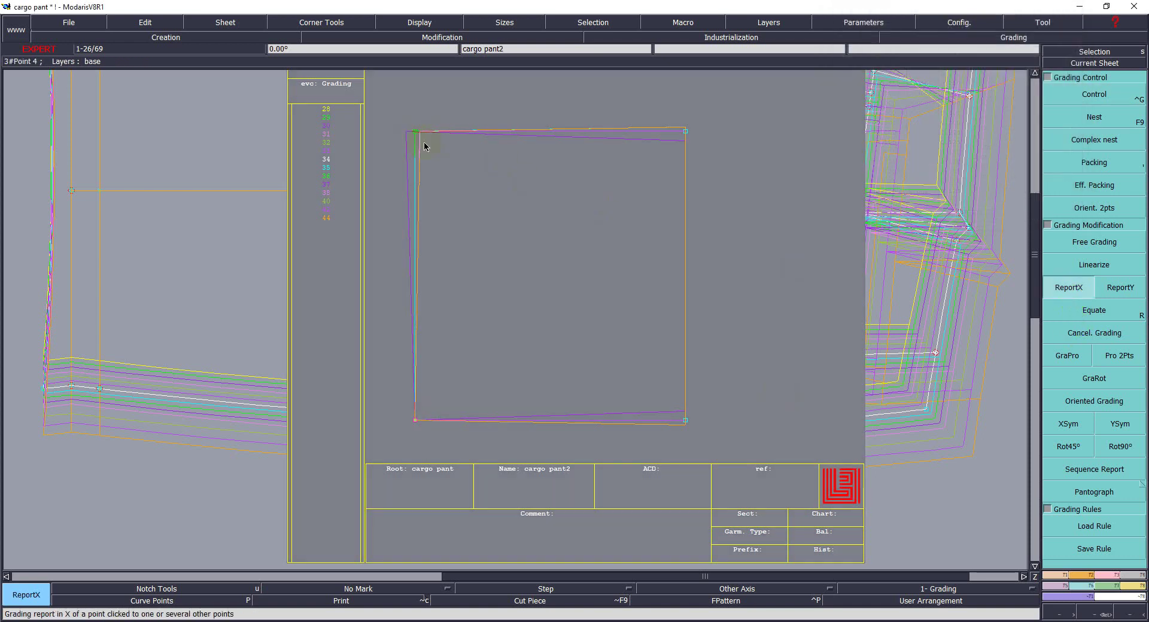
pyautogui.click(414, 420)
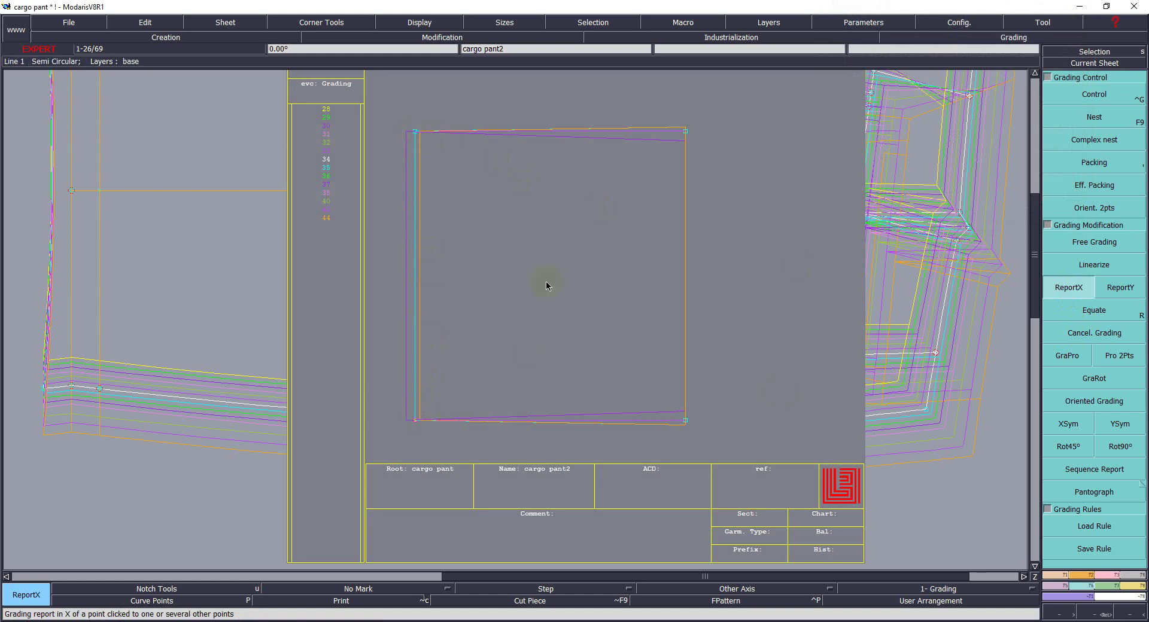
pyautogui.moveTo(373, 86); pyautogui.dragTo(454, 159)
pyautogui.click(1120, 287)
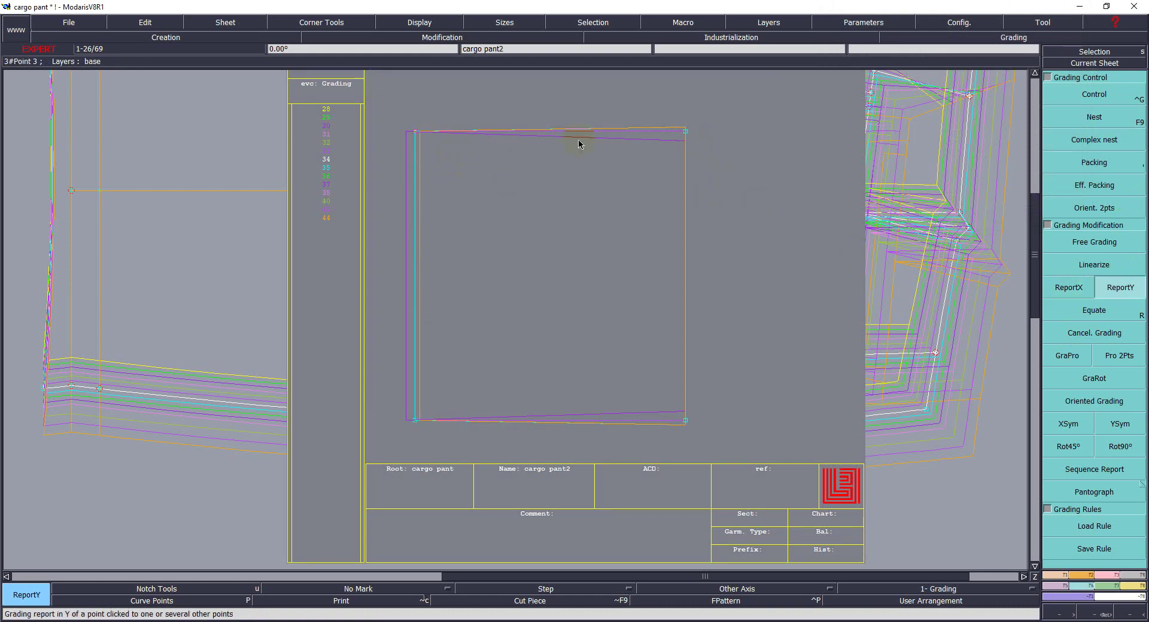
pyautogui.click(416, 131)
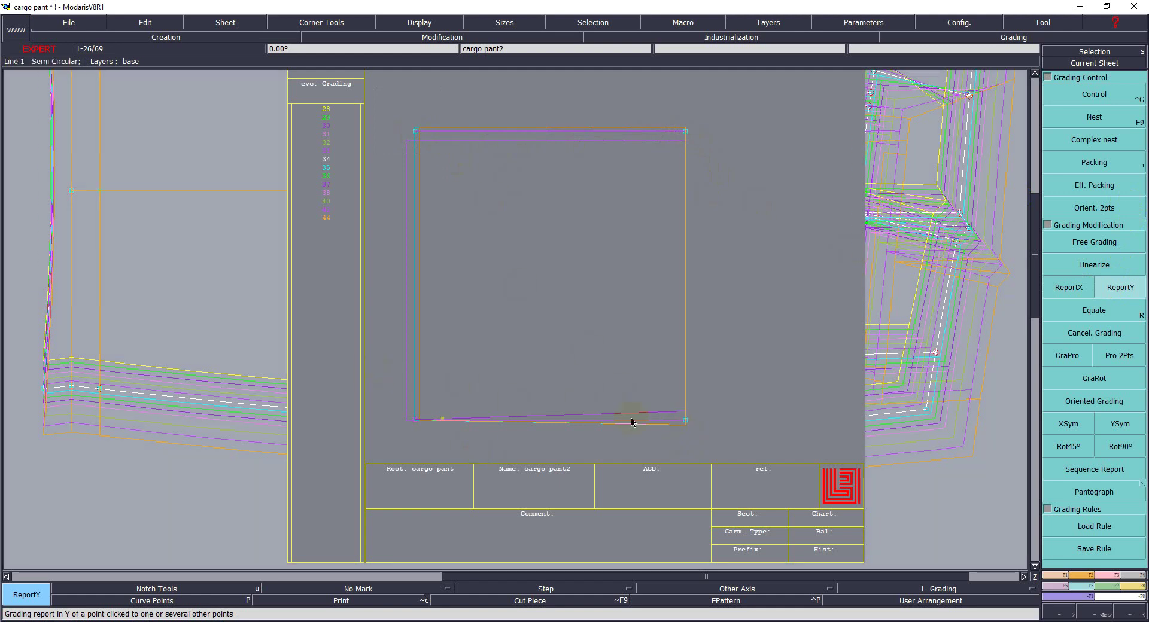
# Step: Copy the bottom-right corner's Y grading onto the bottom-left corner
pyautogui.click(419, 421)
pyautogui.click(684, 420)
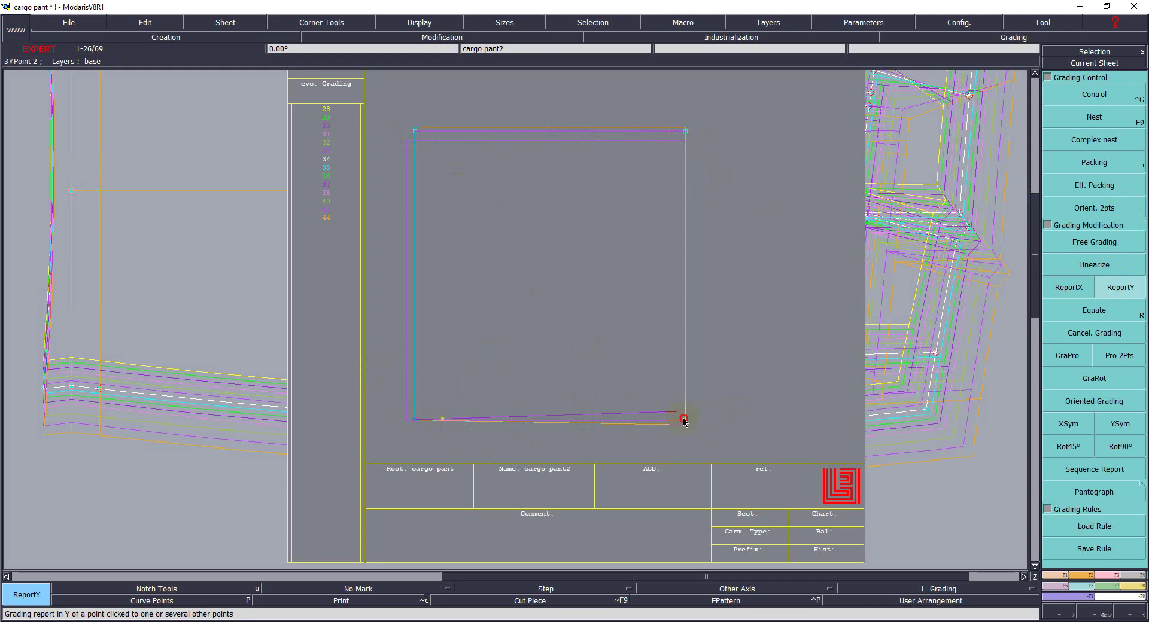
pyautogui.click(415, 420)
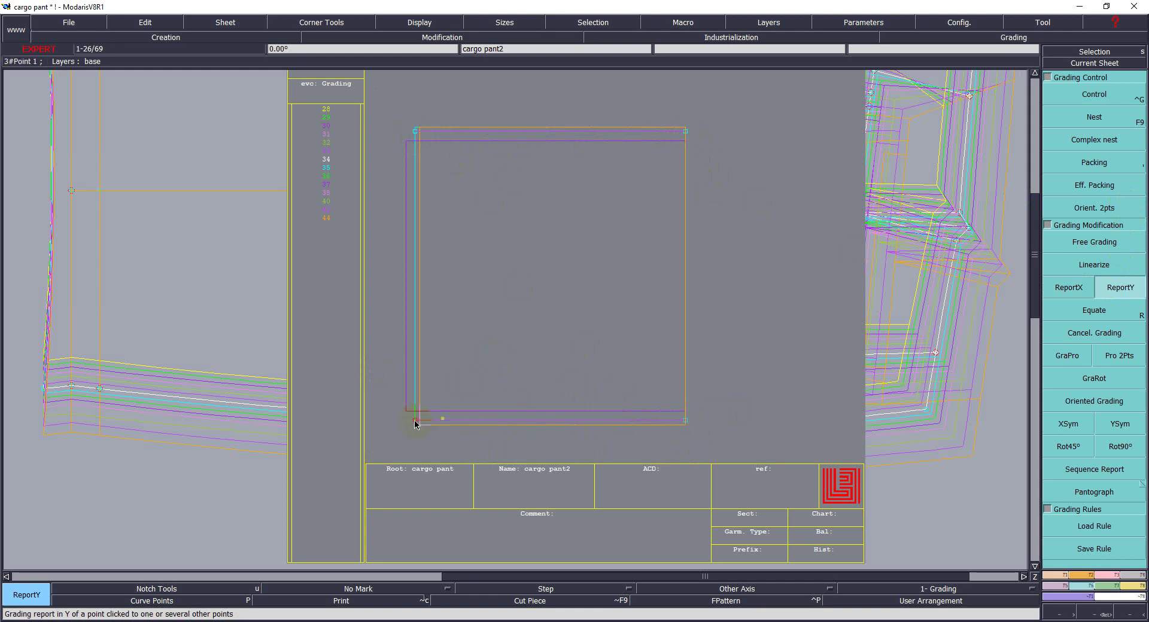
pyautogui.click(488, 359)
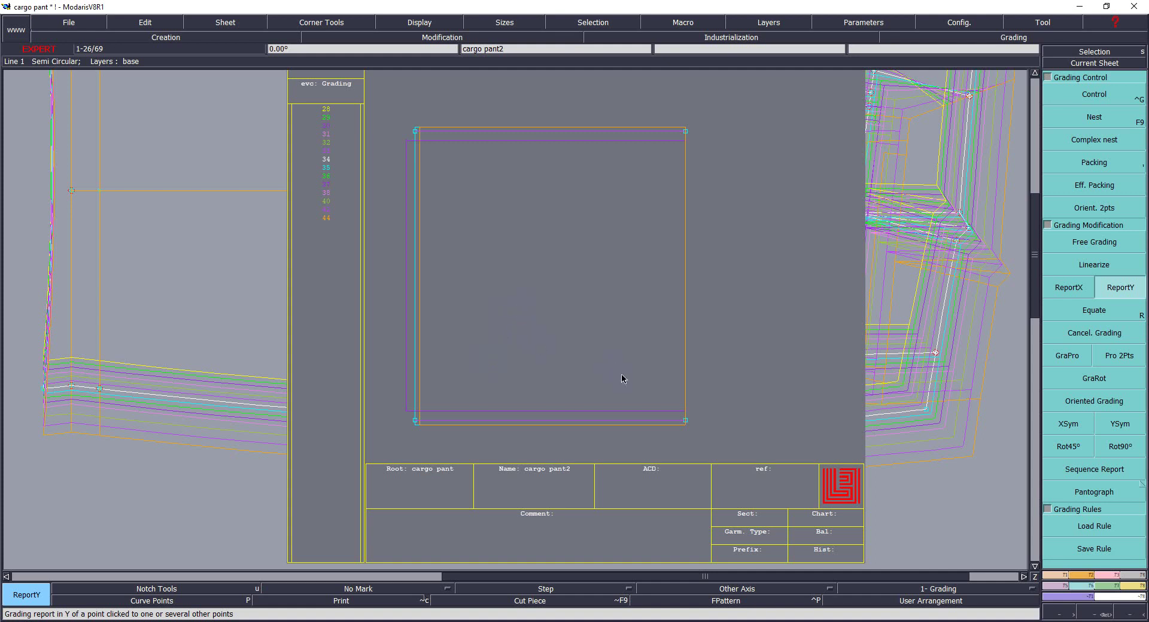
# Step: Copy the top-left corner's X grading onto the top-right corner with ReportX
pyautogui.press(',')
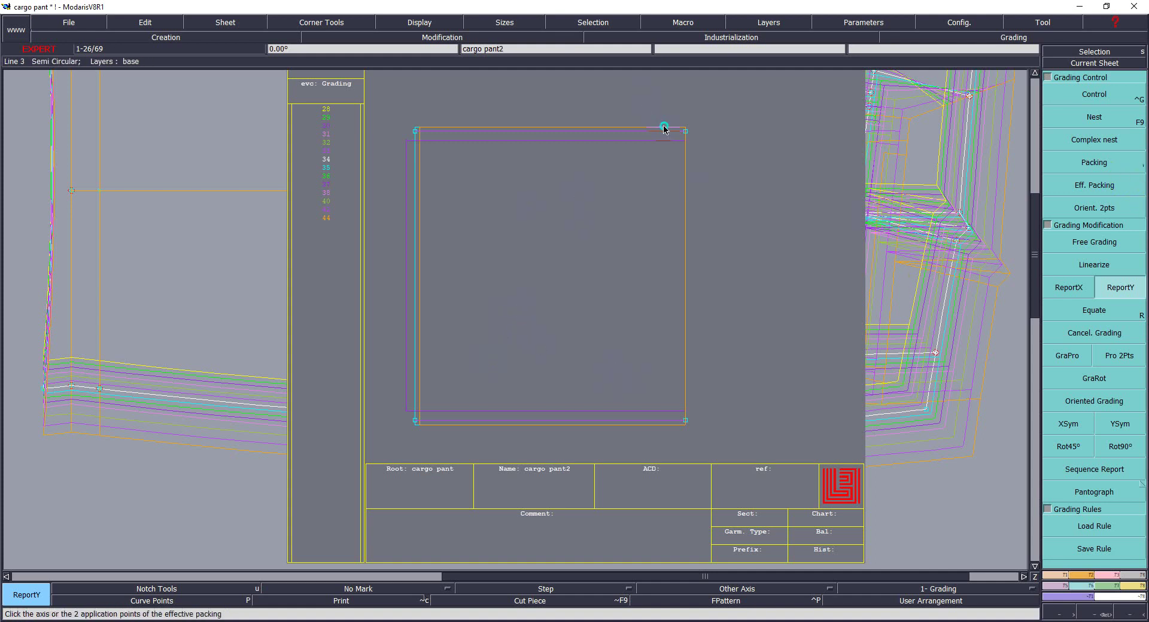
pyautogui.click(665, 129)
pyautogui.click(1121, 354)
pyautogui.click(1068, 287)
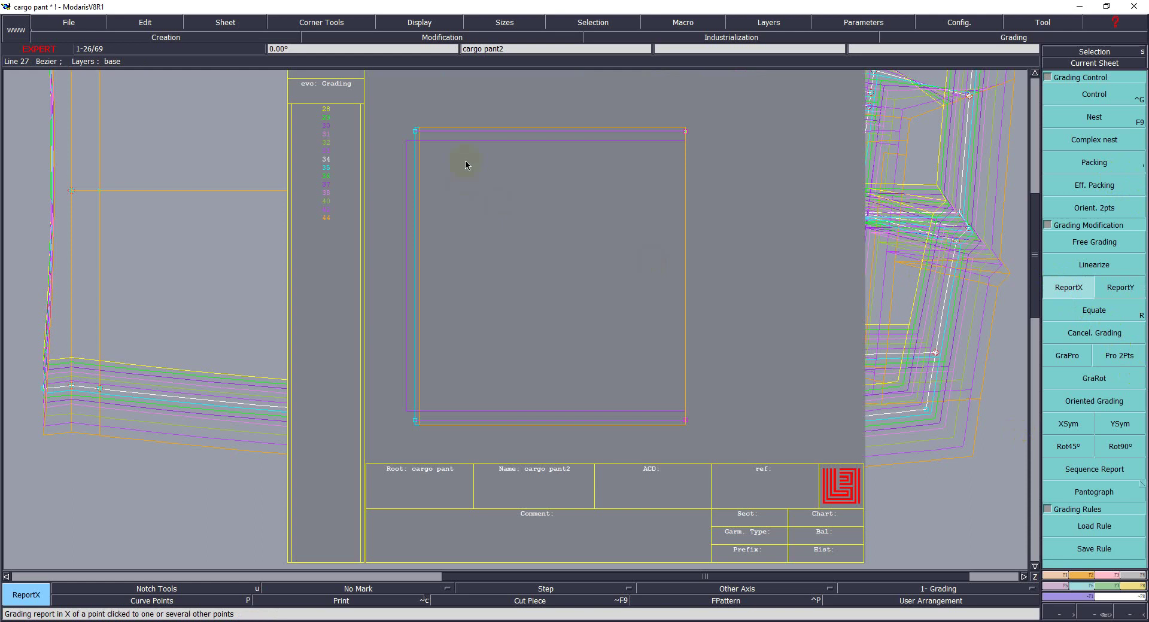
pyautogui.click(416, 130)
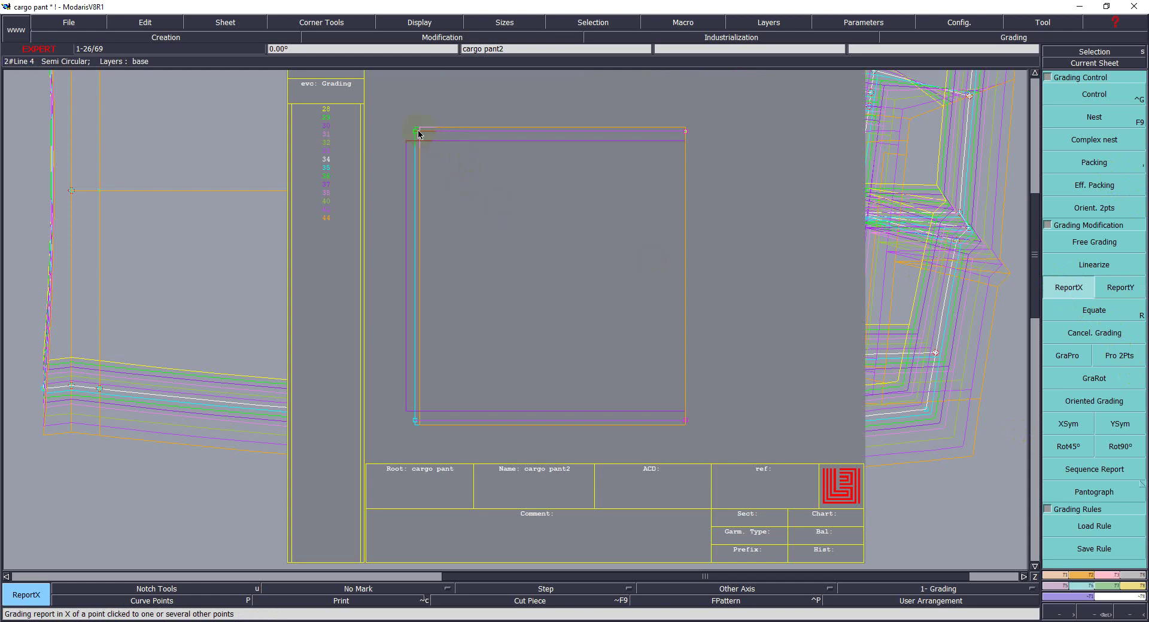
pyautogui.click(685, 131)
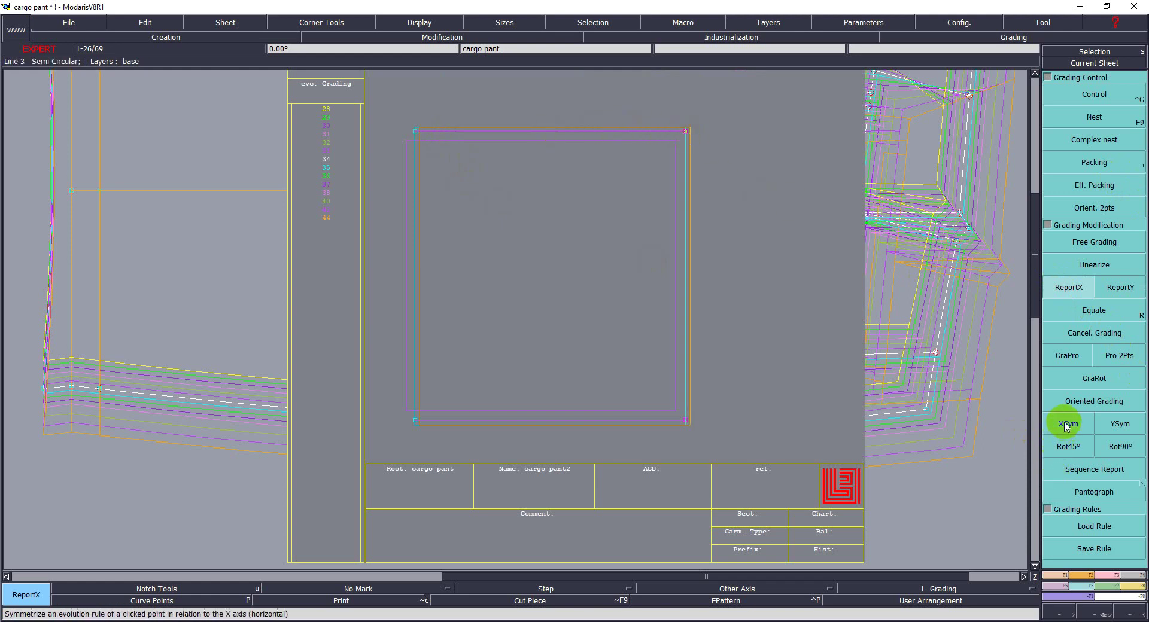
# Step: Mirror the X grading of the bottom-right and top-right corners with YSym
pyautogui.click(1120, 424)
pyautogui.click(685, 420)
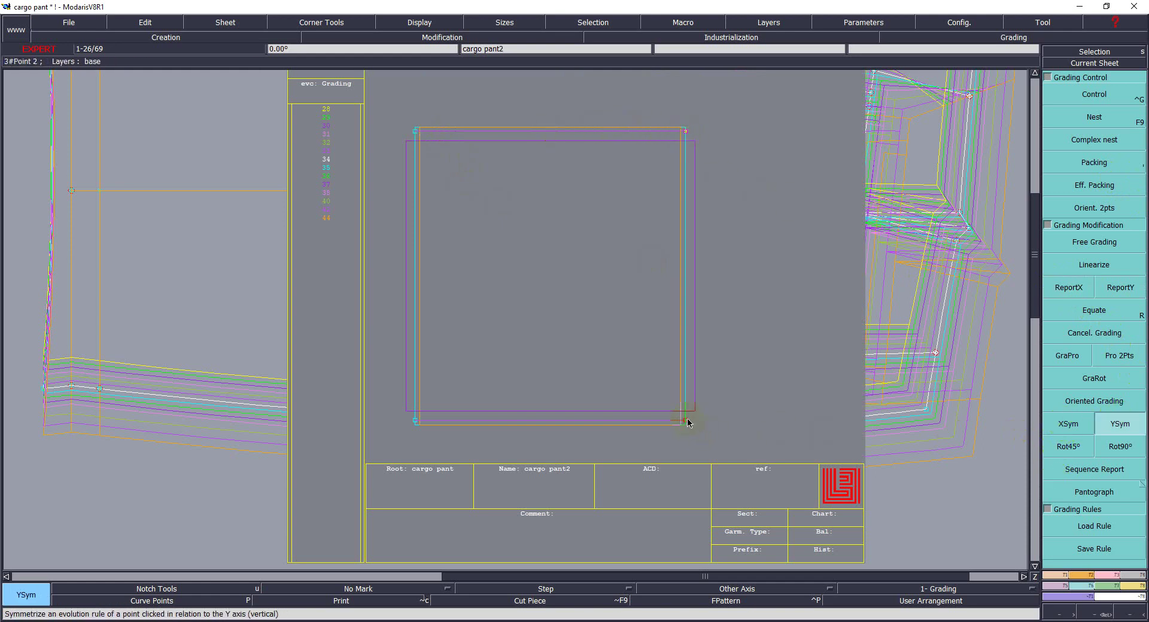
pyautogui.click(747, 322)
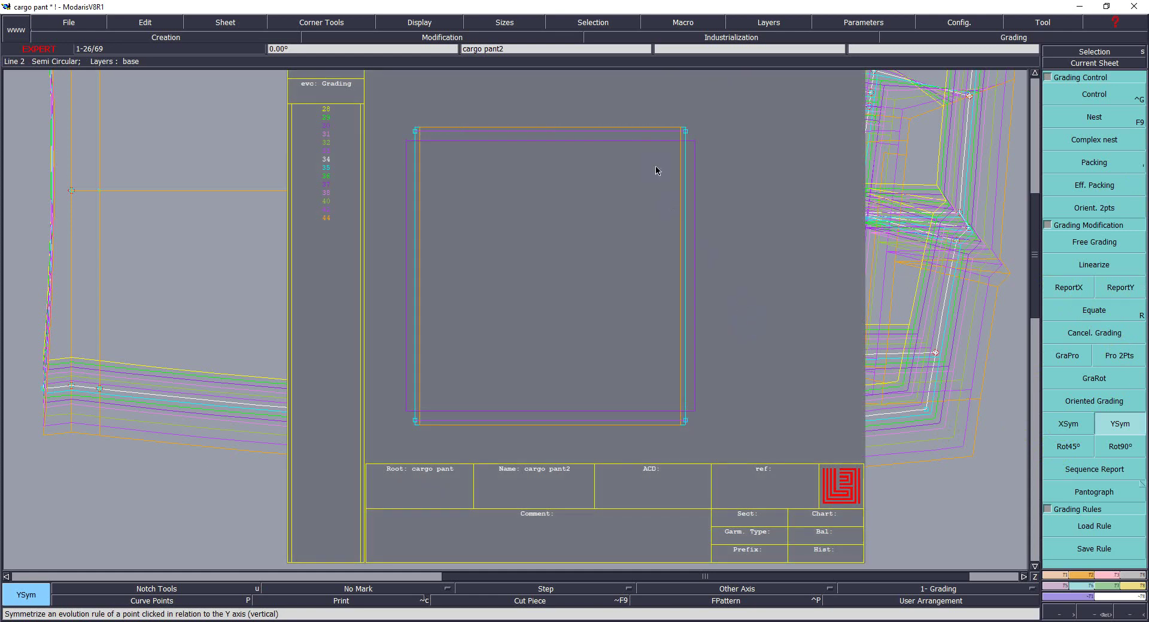
pyautogui.click(698, 453)
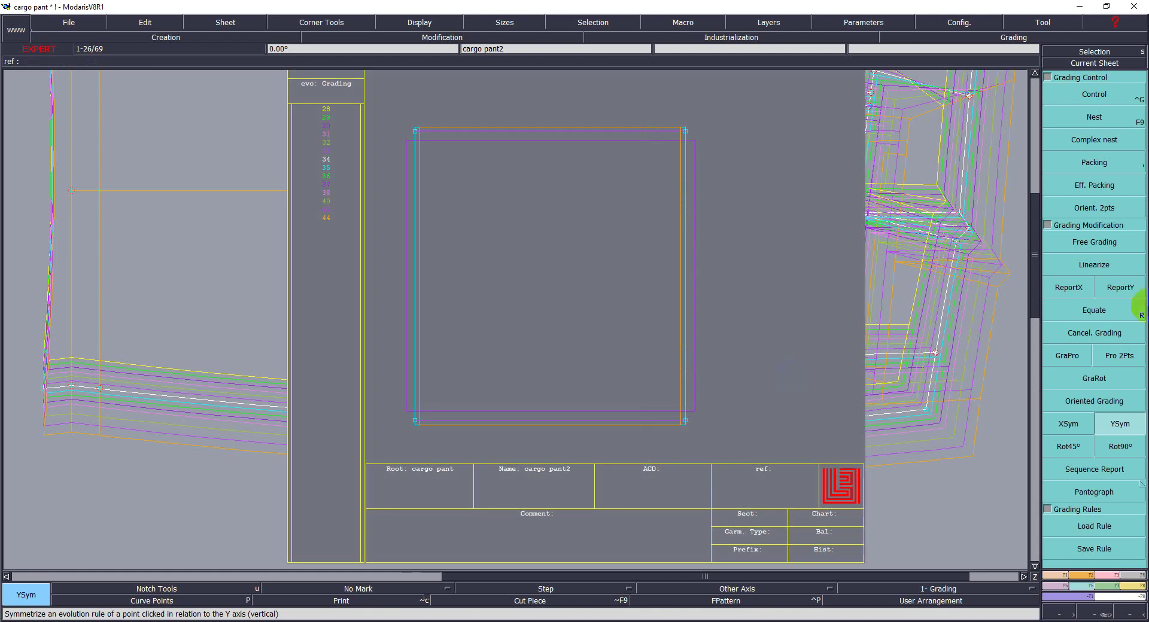
pyautogui.click(1102, 142)
pyautogui.click(1094, 94)
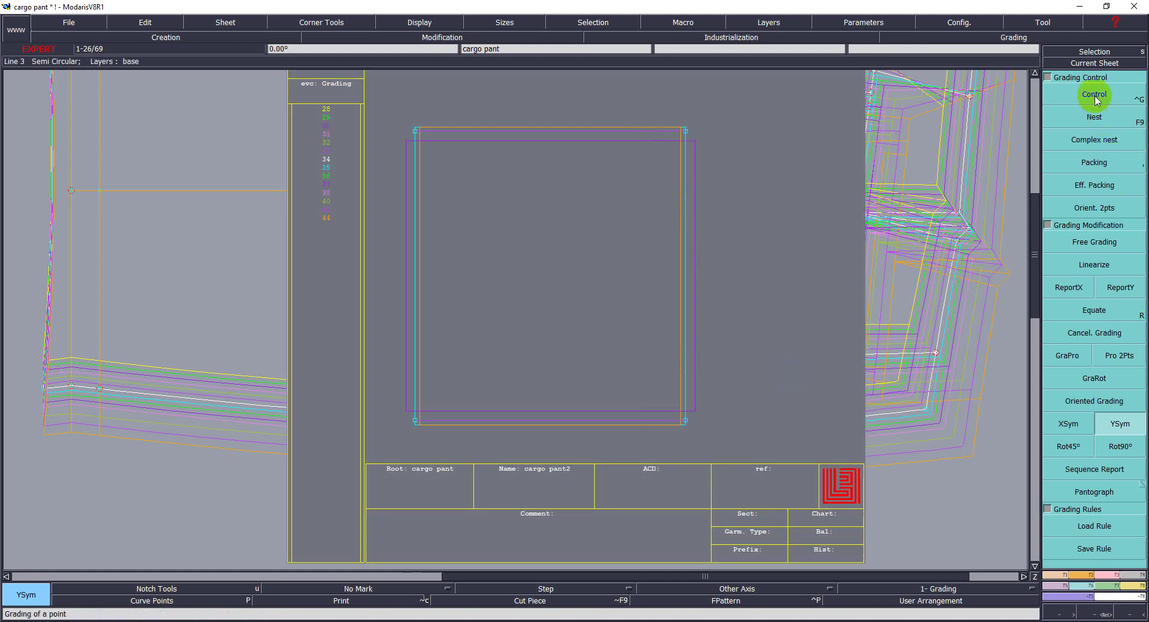
# Step: Inspect the bottom-right corner's grading, then mirror it about the vertical axis with YSym
pyautogui.click(684, 422)
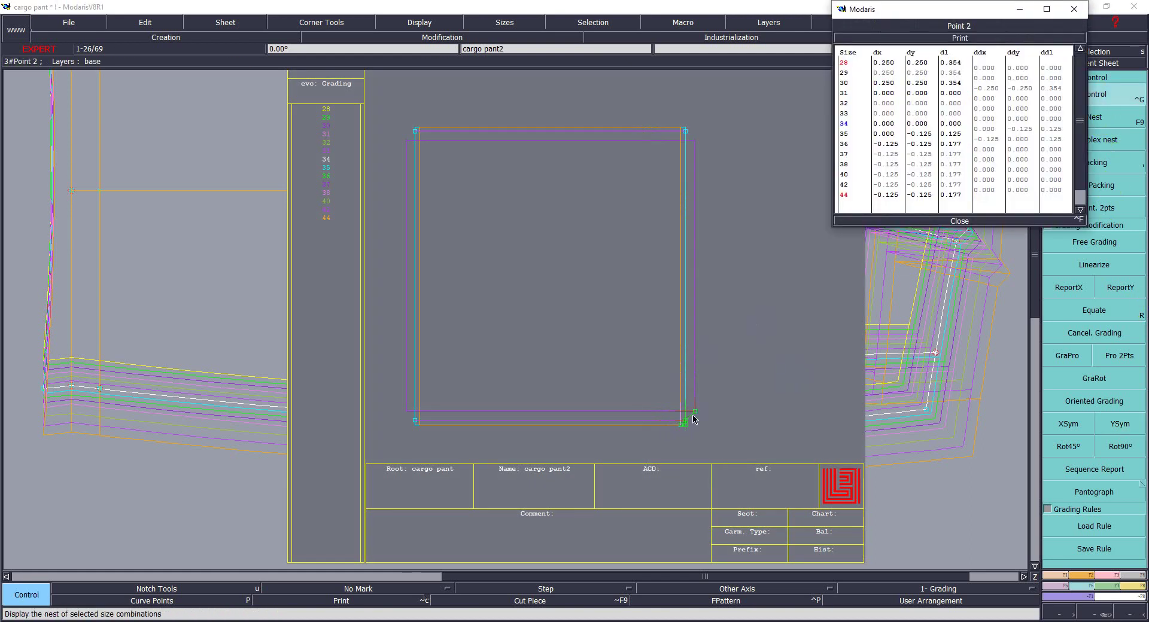
pyautogui.click(983, 89)
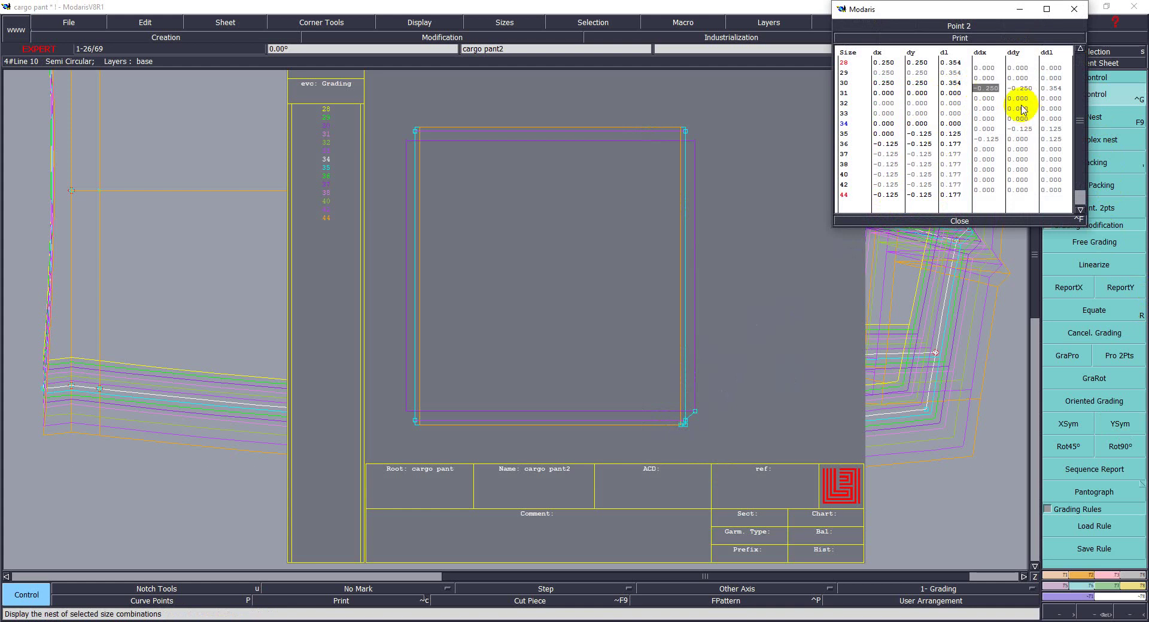
pyautogui.click(958, 206)
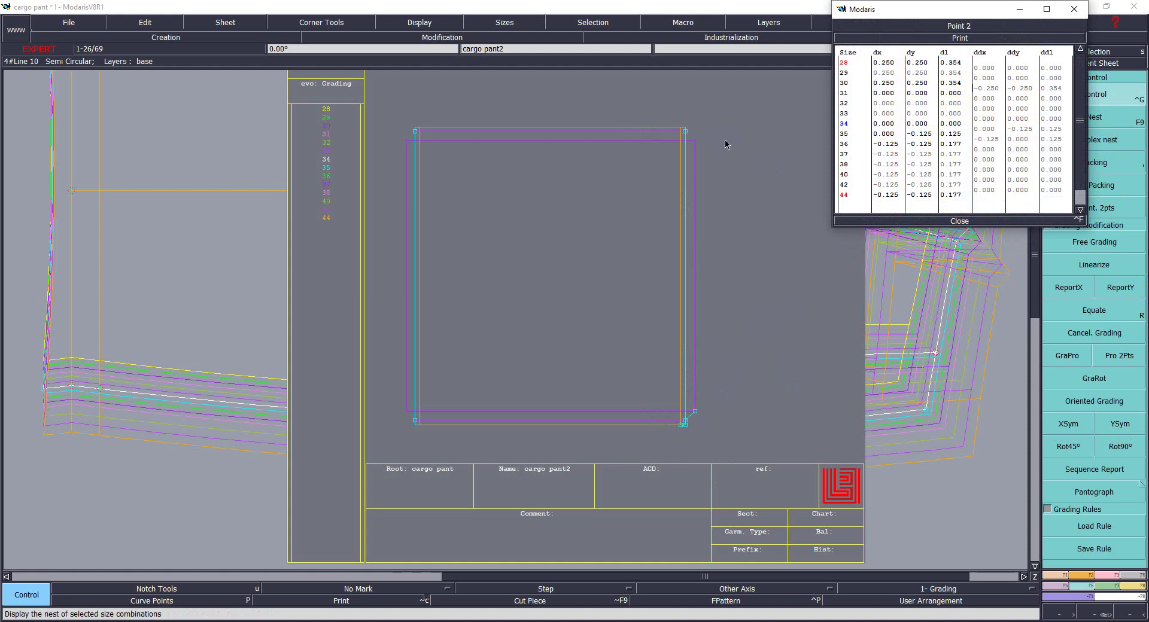
pyautogui.click(957, 220)
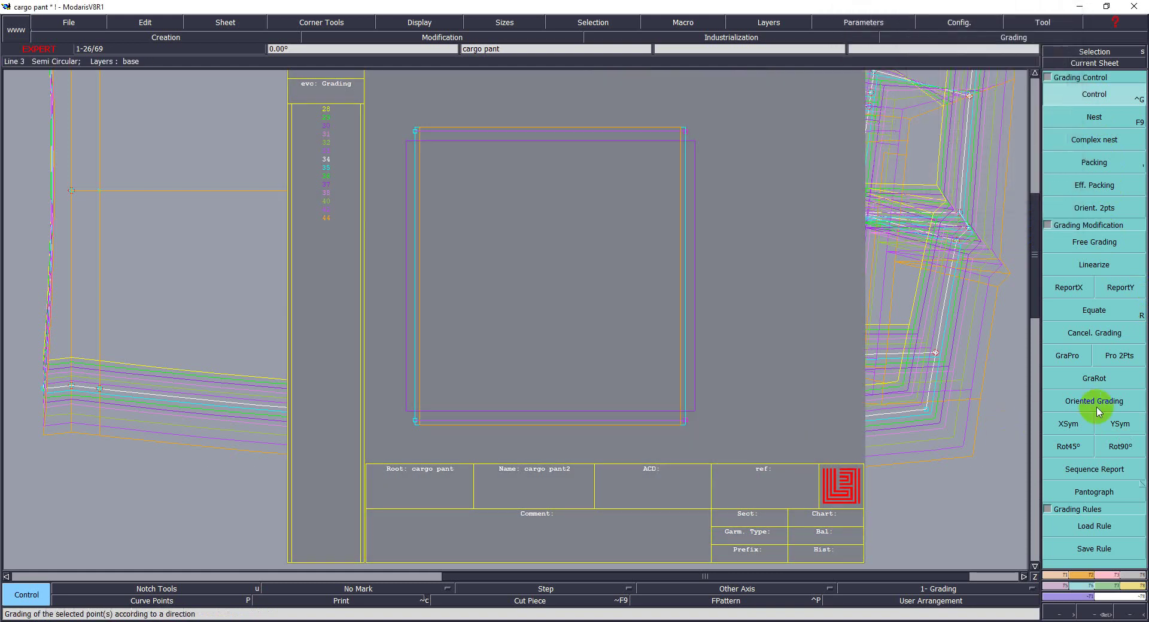
pyautogui.click(1119, 423)
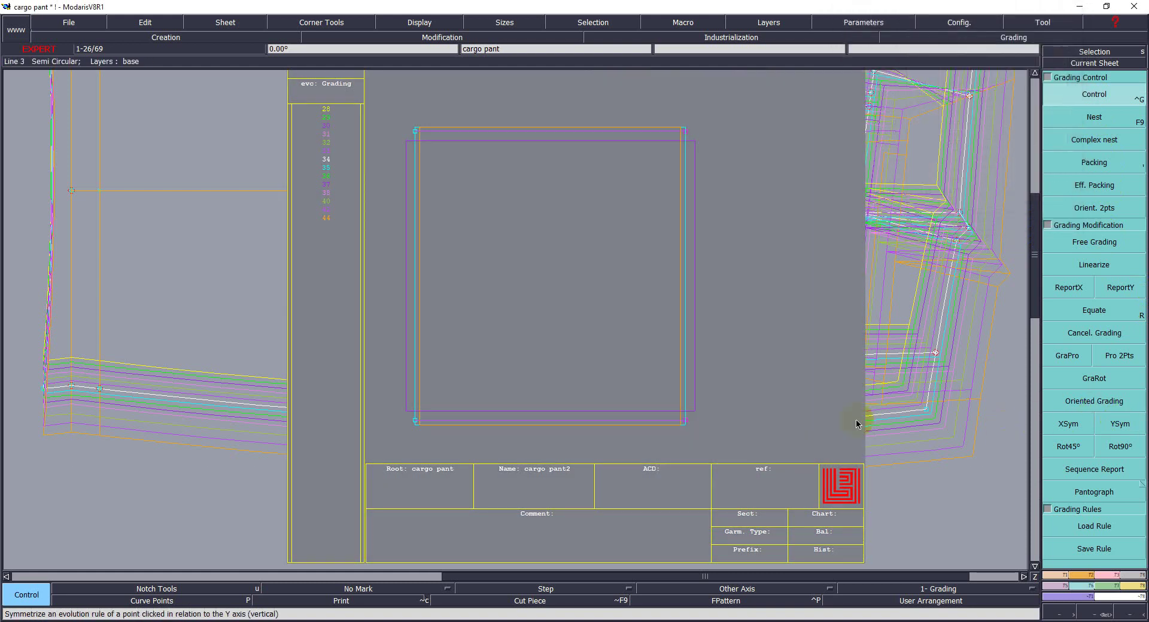
pyautogui.click(682, 420)
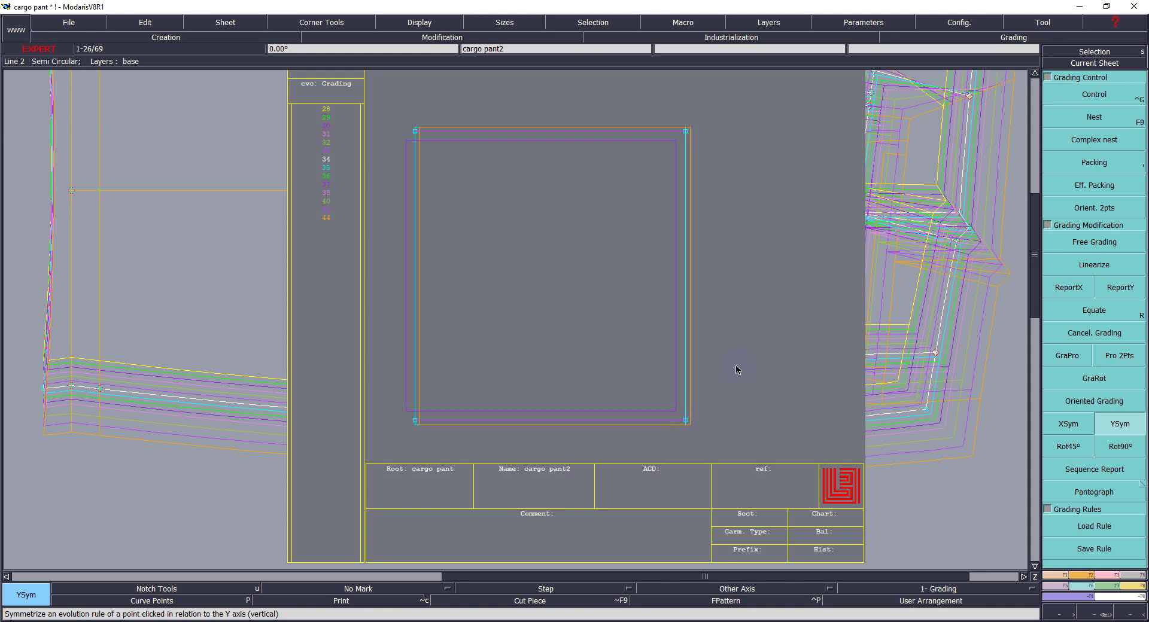
# Step: Check the top-left corner's grading and mirror the bottom-left corner's grading with YSym
pyautogui.click(1092, 93)
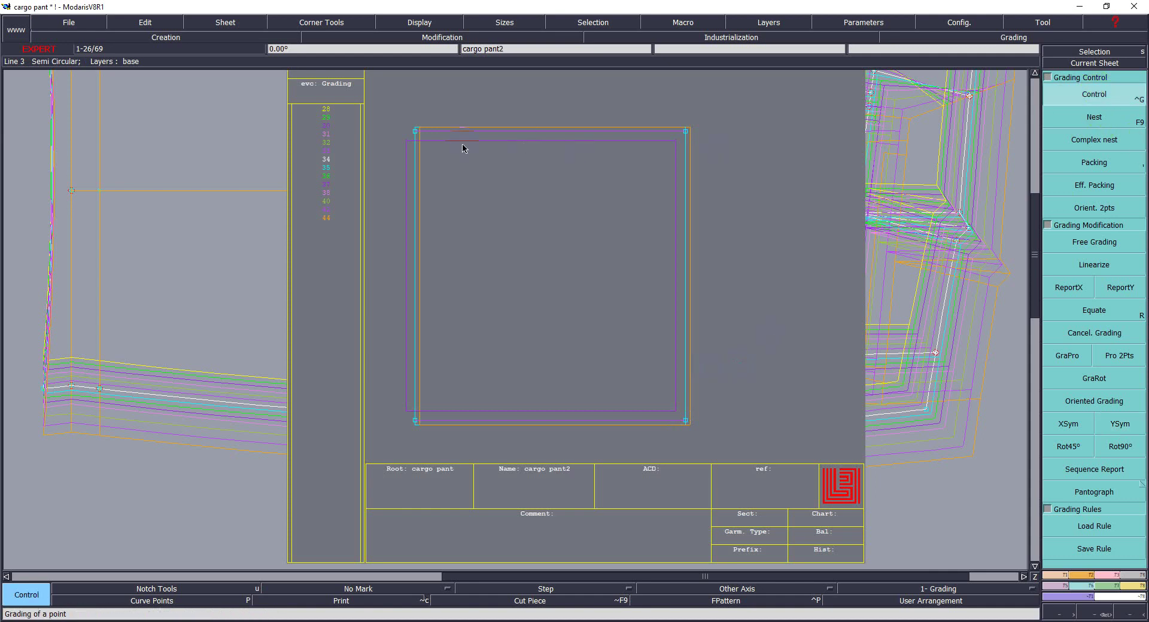
pyautogui.click(420, 133)
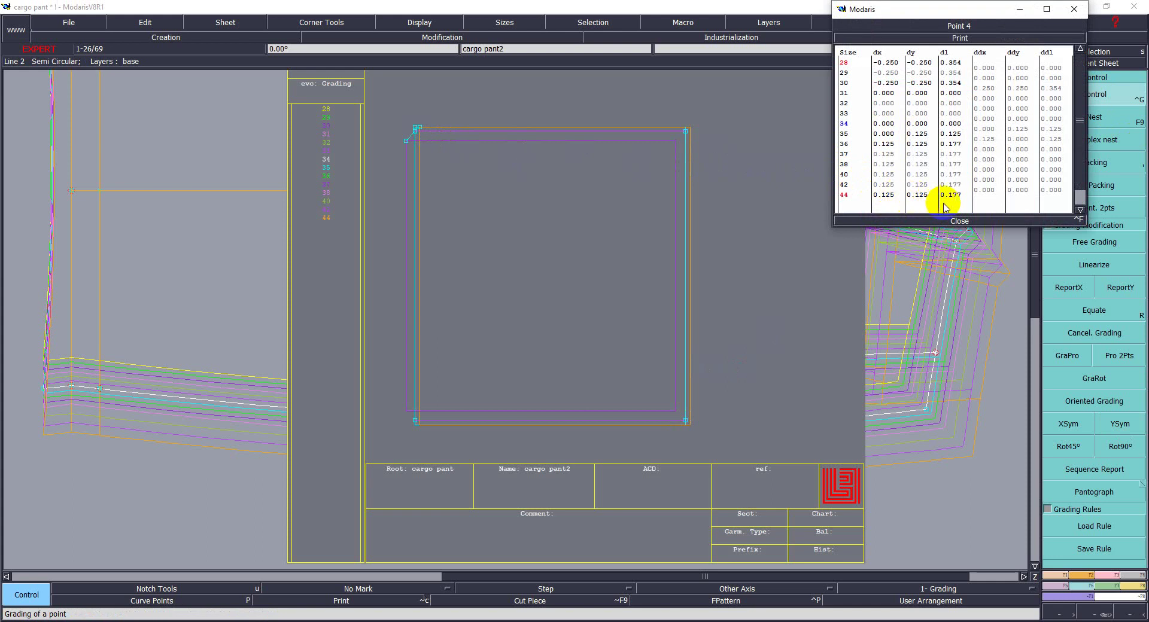
pyautogui.click(951, 221)
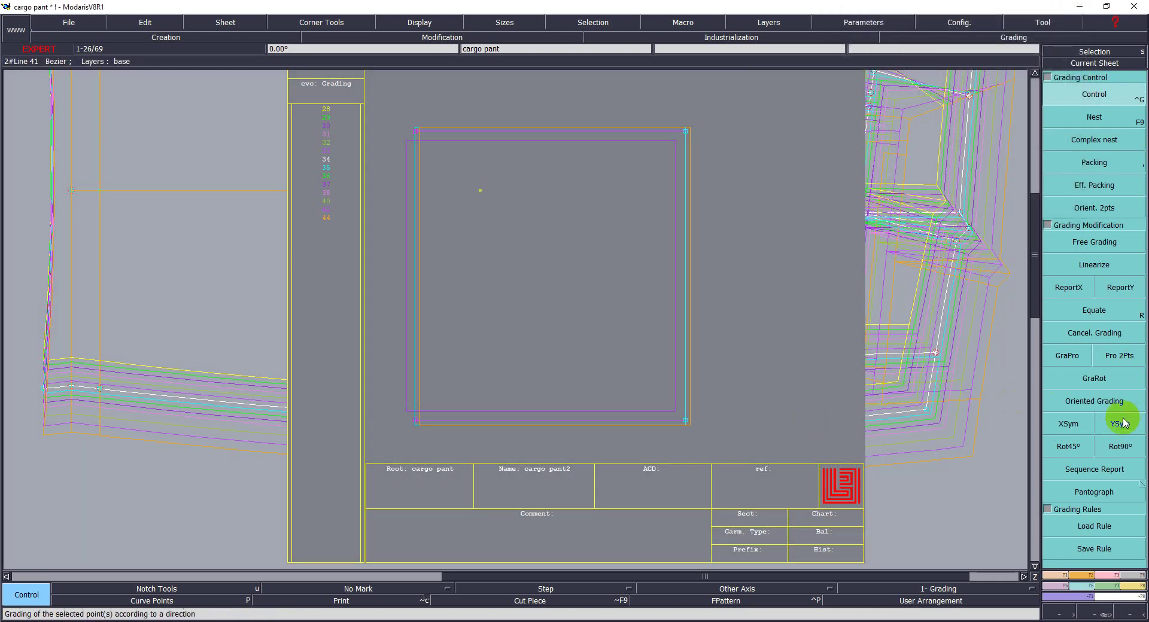
pyautogui.click(1120, 424)
pyautogui.click(416, 420)
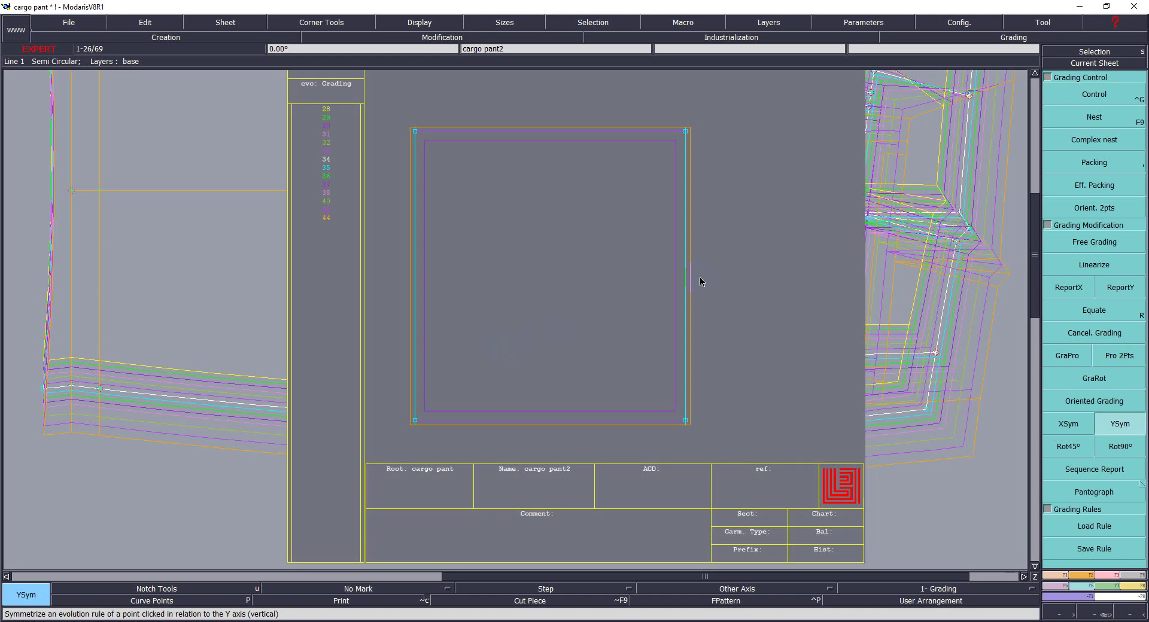
# Step: Show only the base size and add a parallel line 0.1 inside the pocket's right edge
pyautogui.press('space')
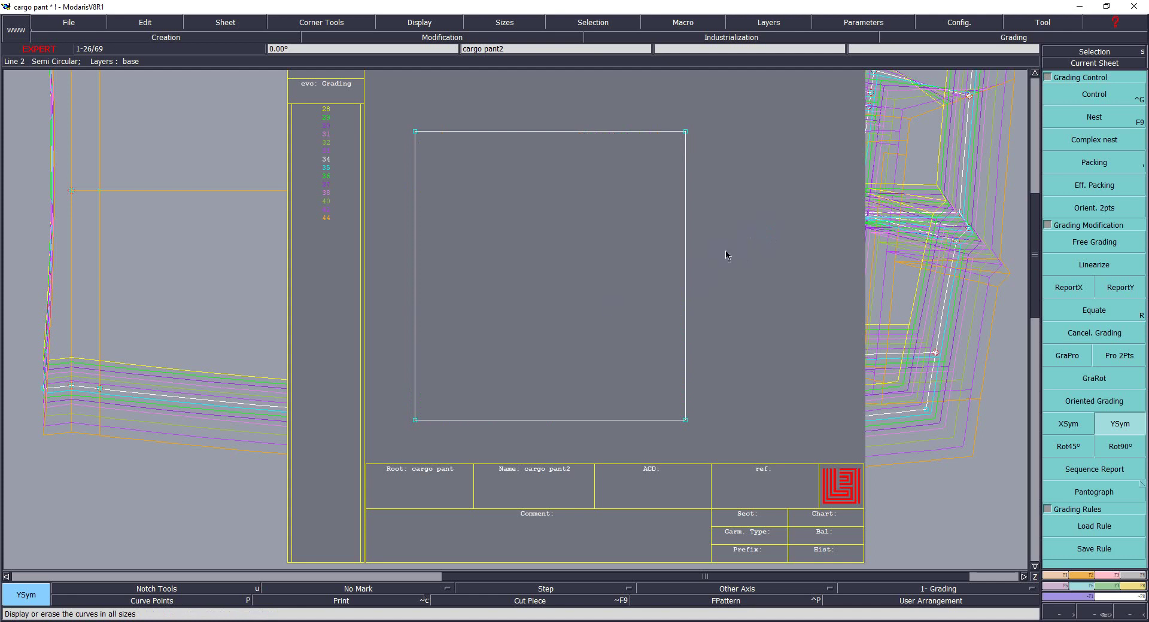
pyautogui.click(419, 590)
pyautogui.press('p')
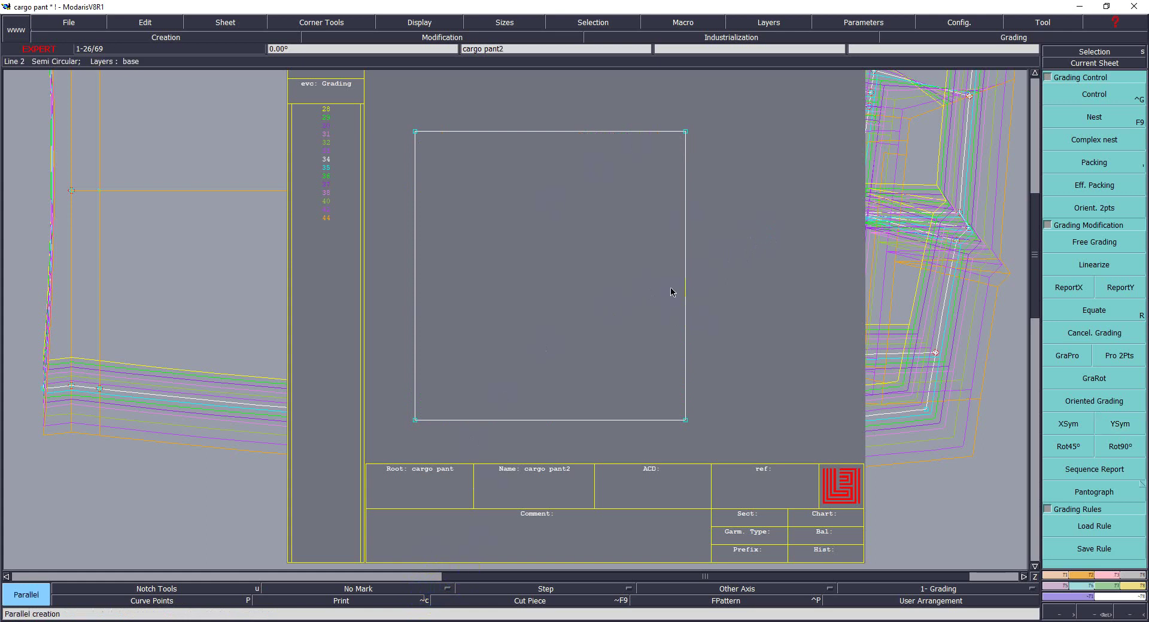
pyautogui.click(687, 278)
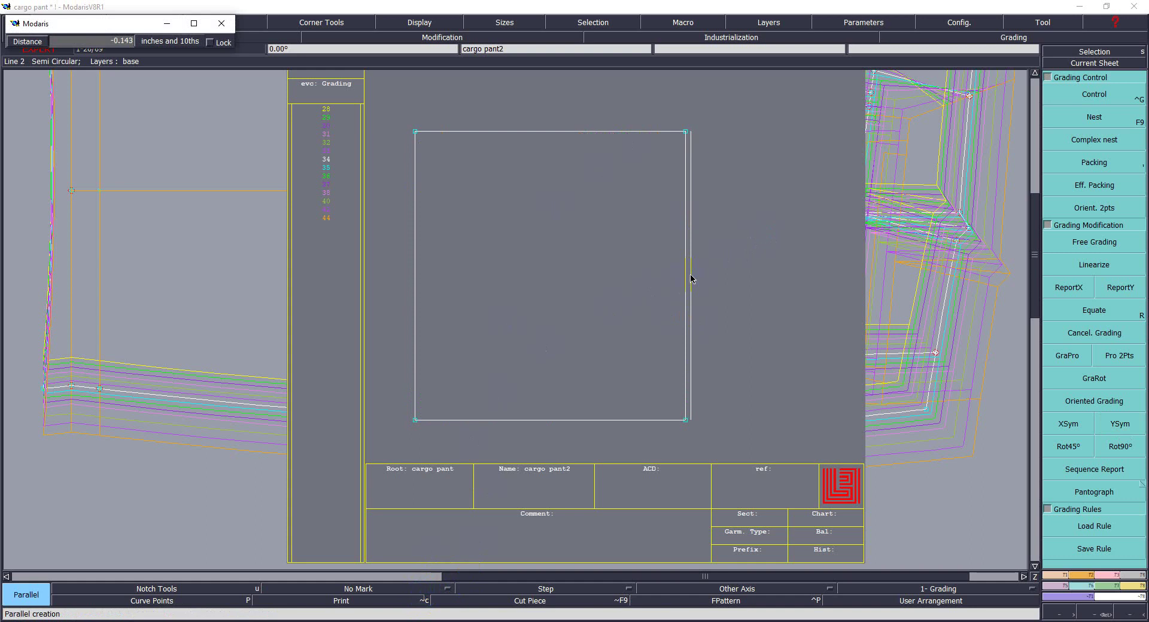
pyautogui.press('BackSpace')
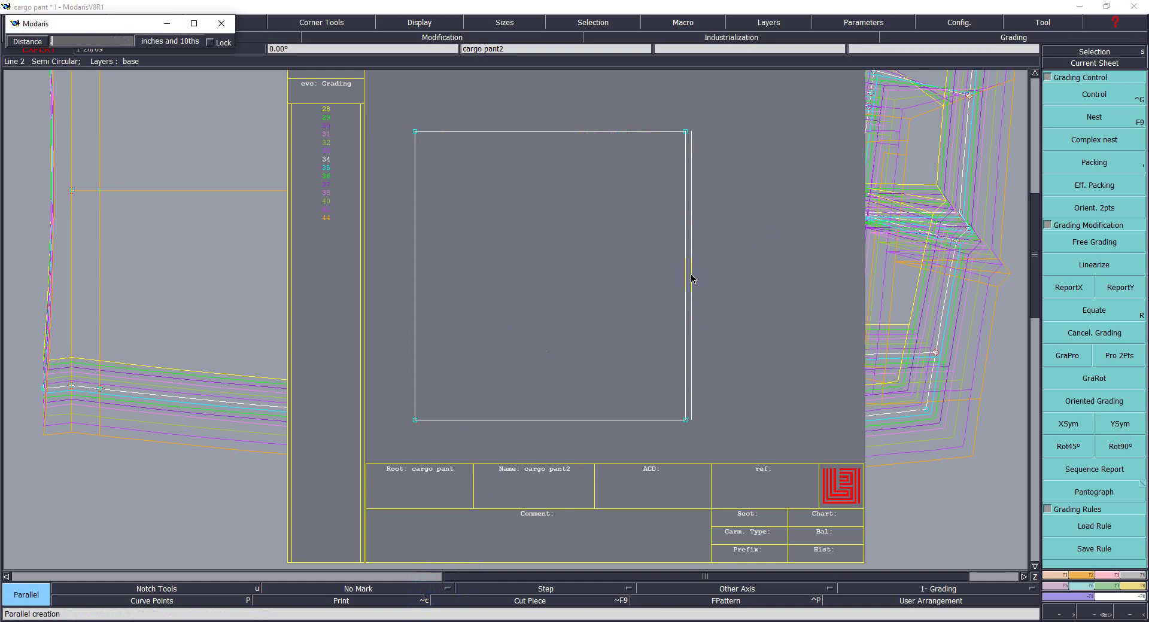
pyautogui.write('1')
pyautogui.press('Return')
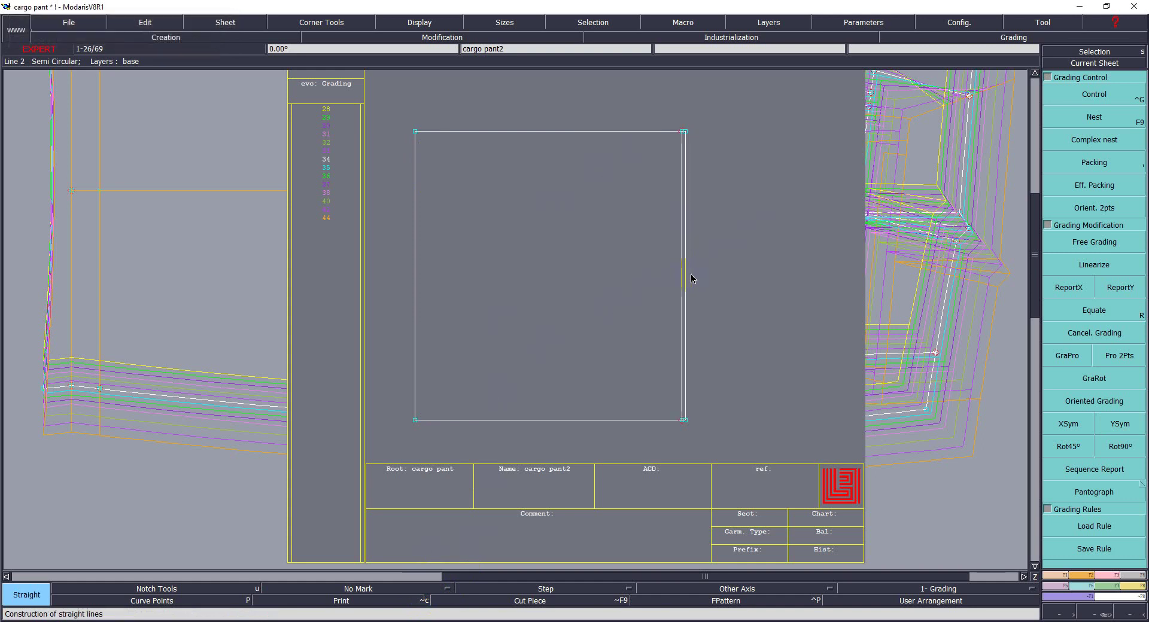
# Step: Lengthen the new vertical line by 0.05 at the top and 0.1 at the bottom
pyautogui.press('l')
pyautogui.click(687, 206)
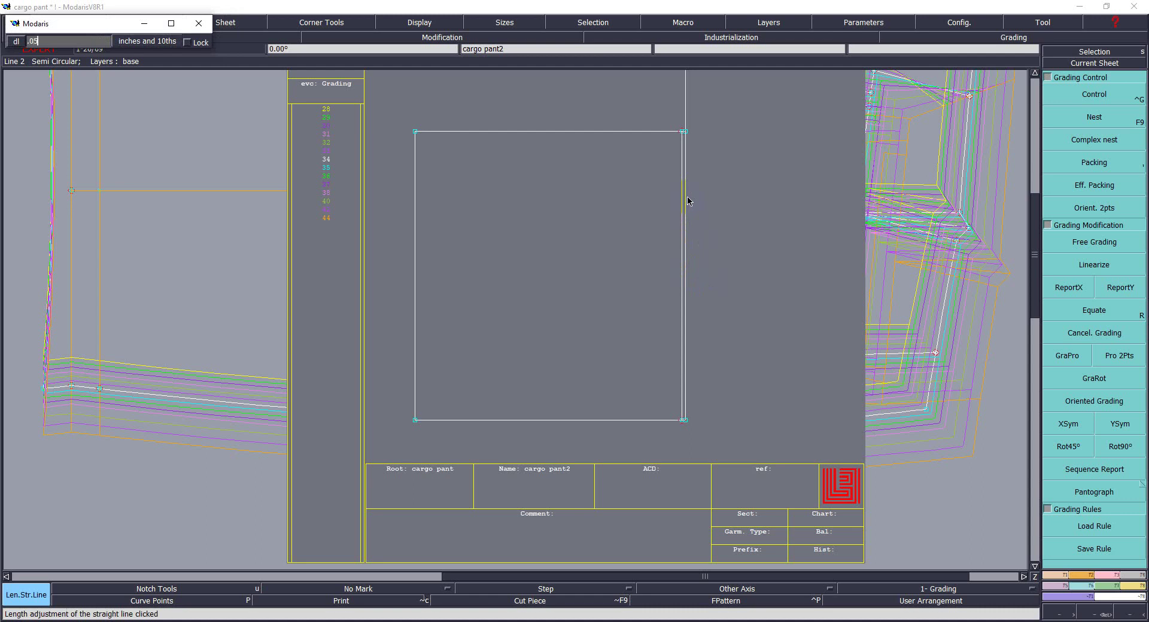
pyautogui.press('Return')
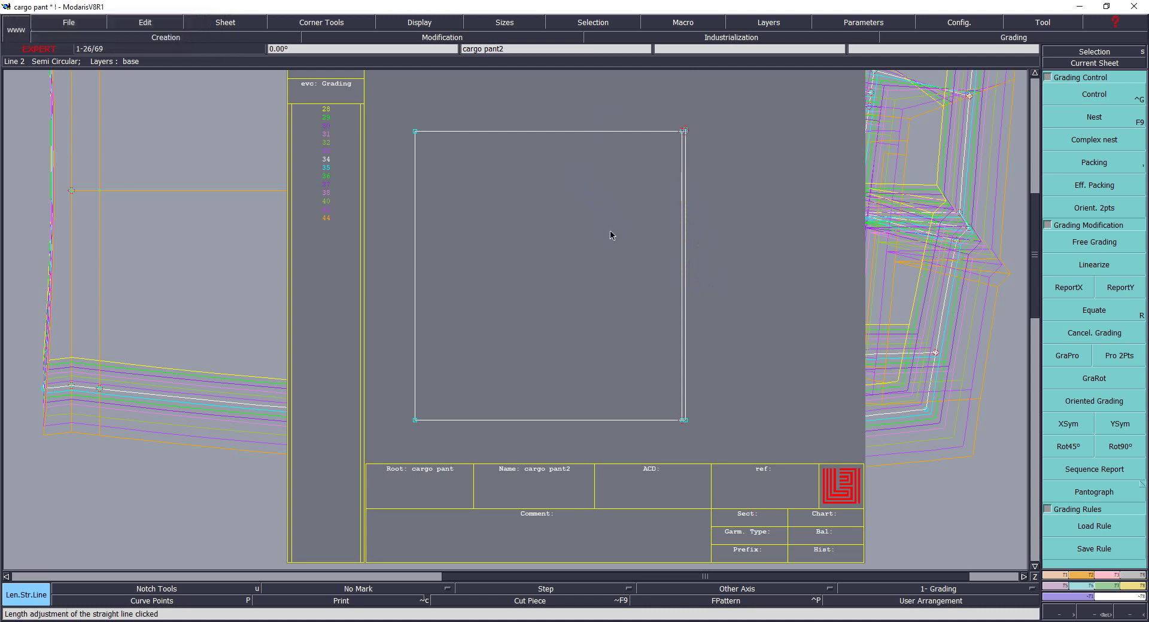
pyautogui.click(684, 190)
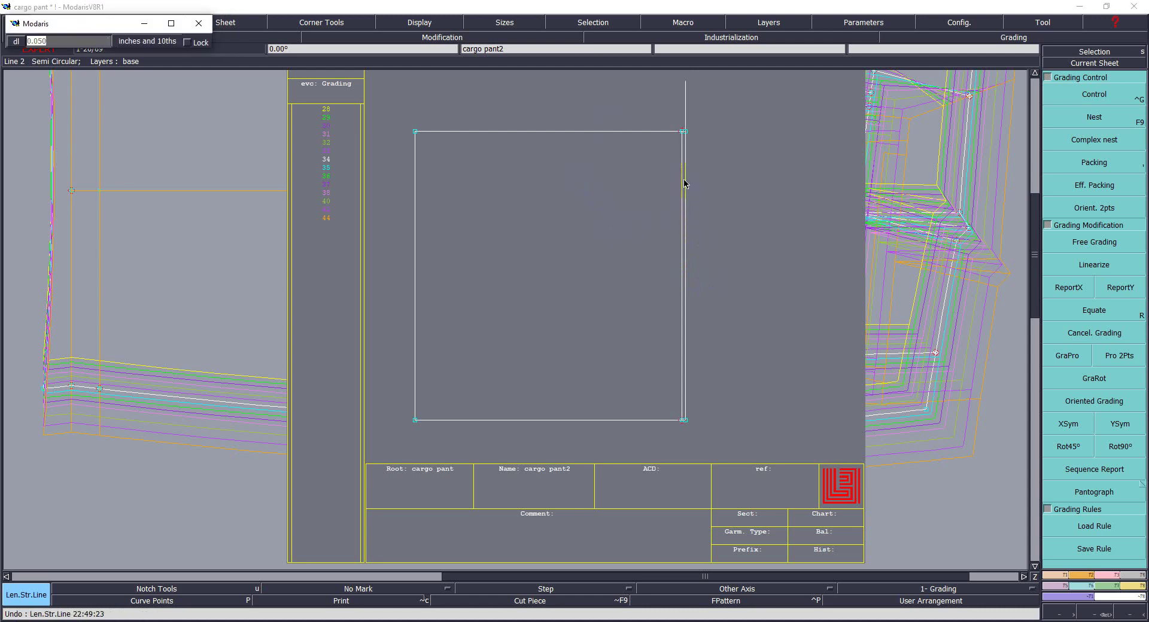
pyautogui.press('Return')
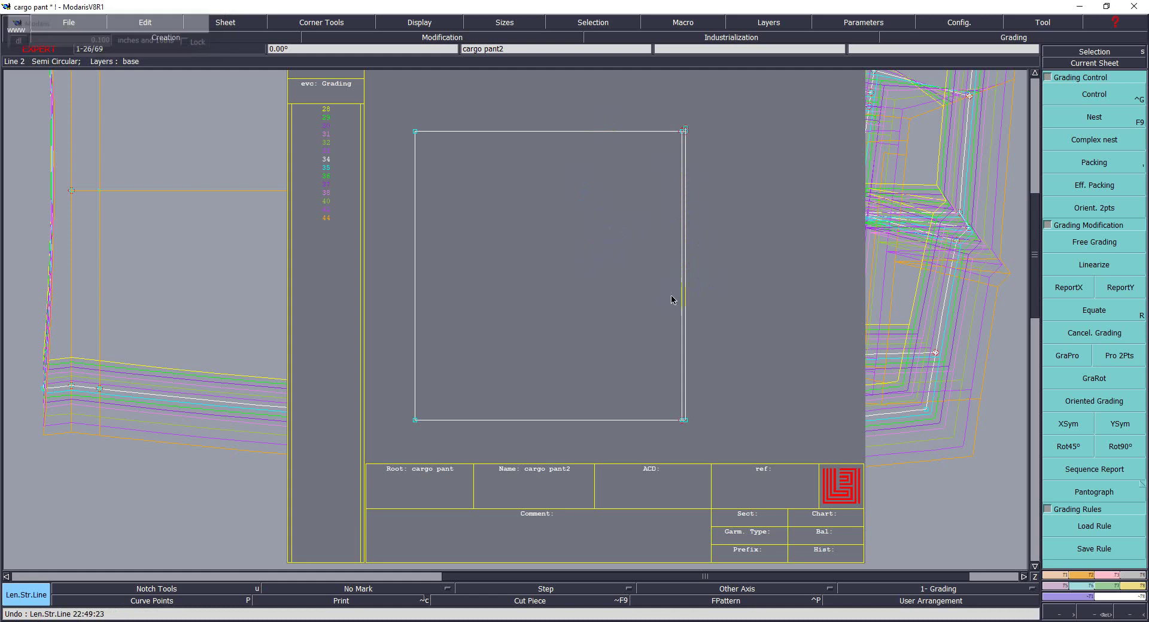
pyautogui.click(685, 402)
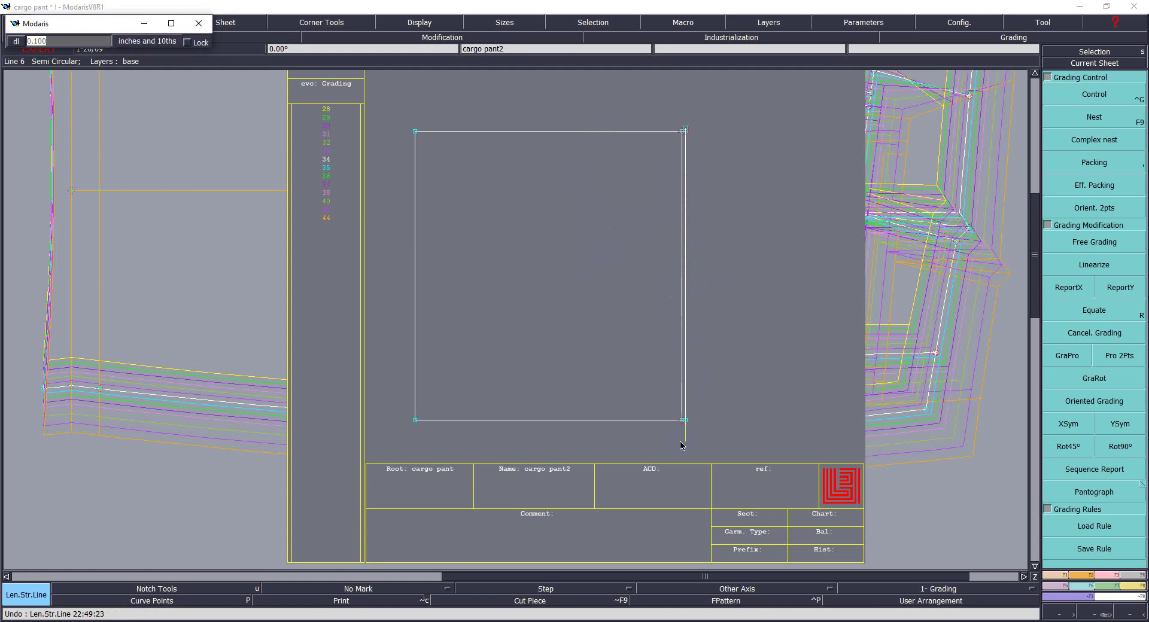
pyautogui.press('Return')
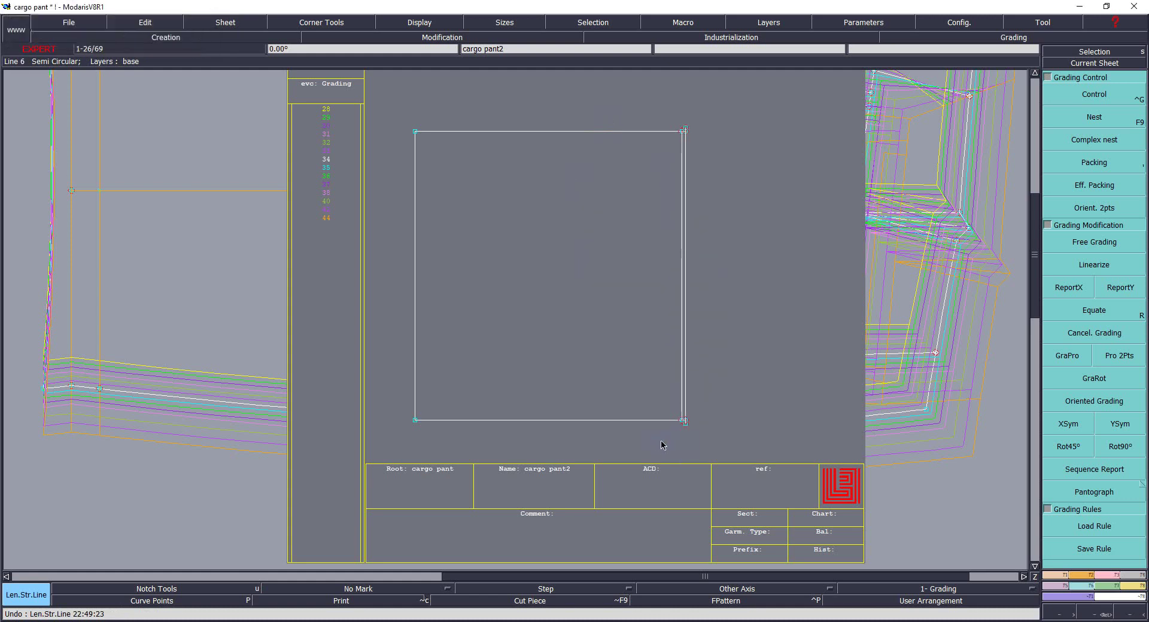
# Step: Draw a parallel line 1.75 to the left of the right inner line
pyautogui.press('p')
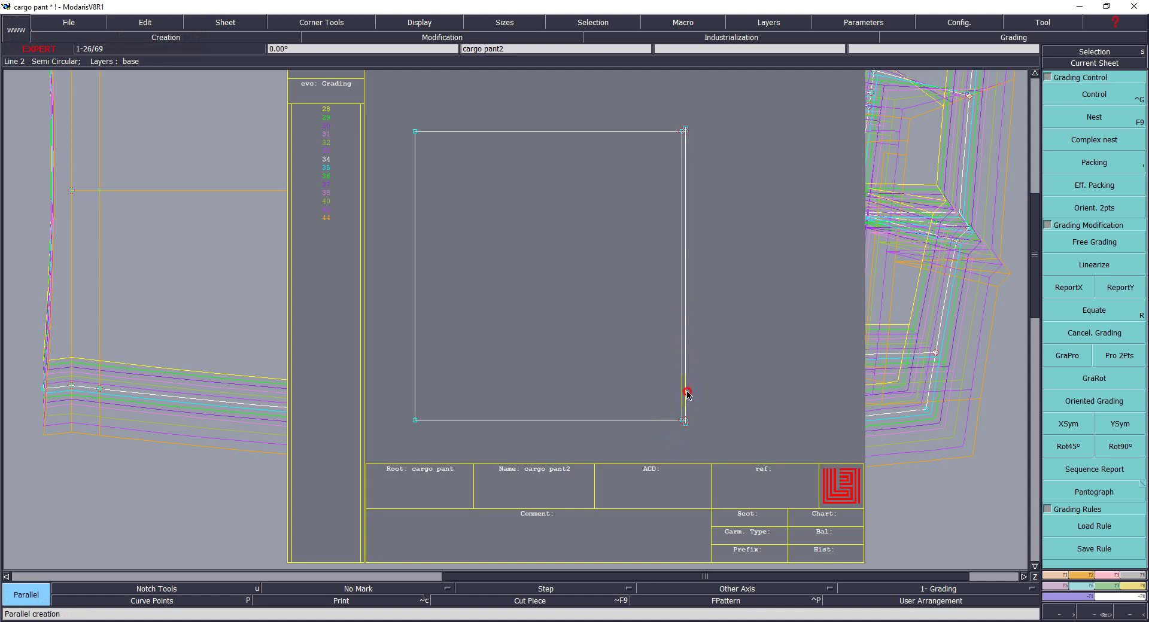
pyautogui.click(683, 394)
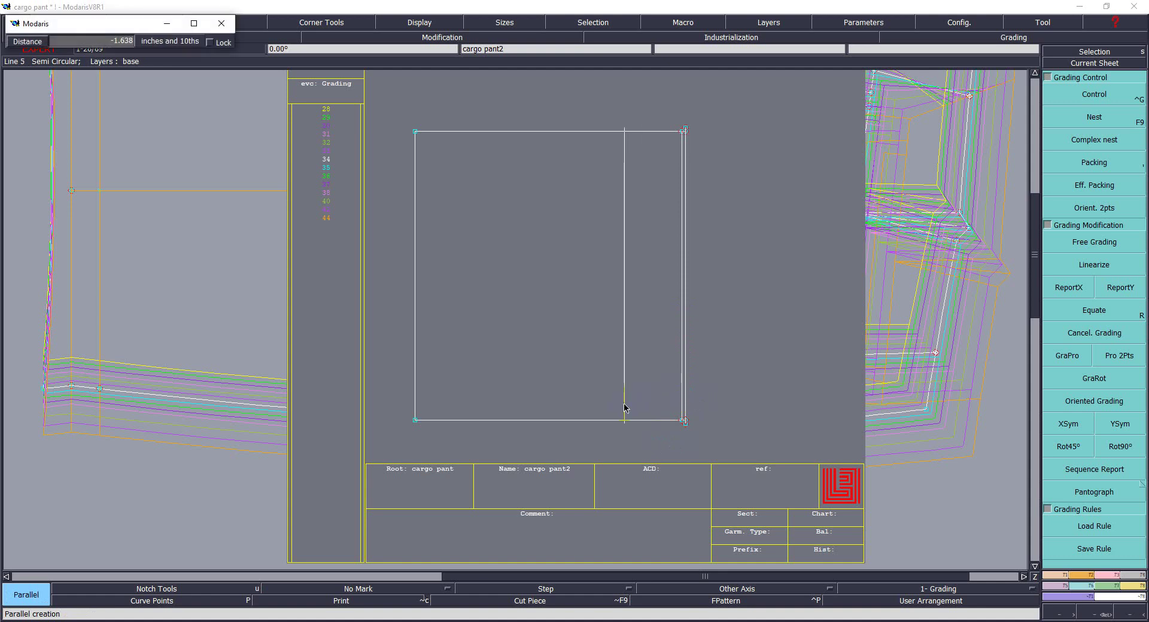
pyautogui.write('0.100')
pyautogui.press('BackSpace')
pyautogui.press('BackSpace')
pyautogui.press('BackSpace')
pyautogui.write('-')
pyautogui.press('Return')
# Step: Zoom onto the pocket and add two more parallel vertical lines inside it
pyautogui.press('z')
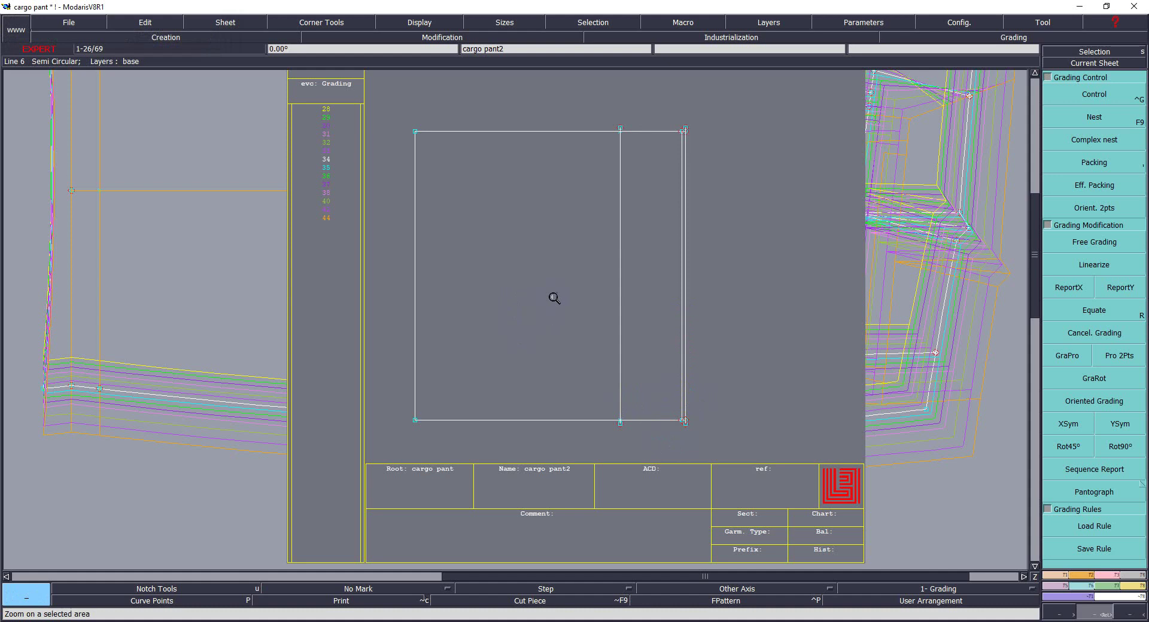
pyautogui.moveTo(516, 98); pyautogui.dragTo(732, 488)
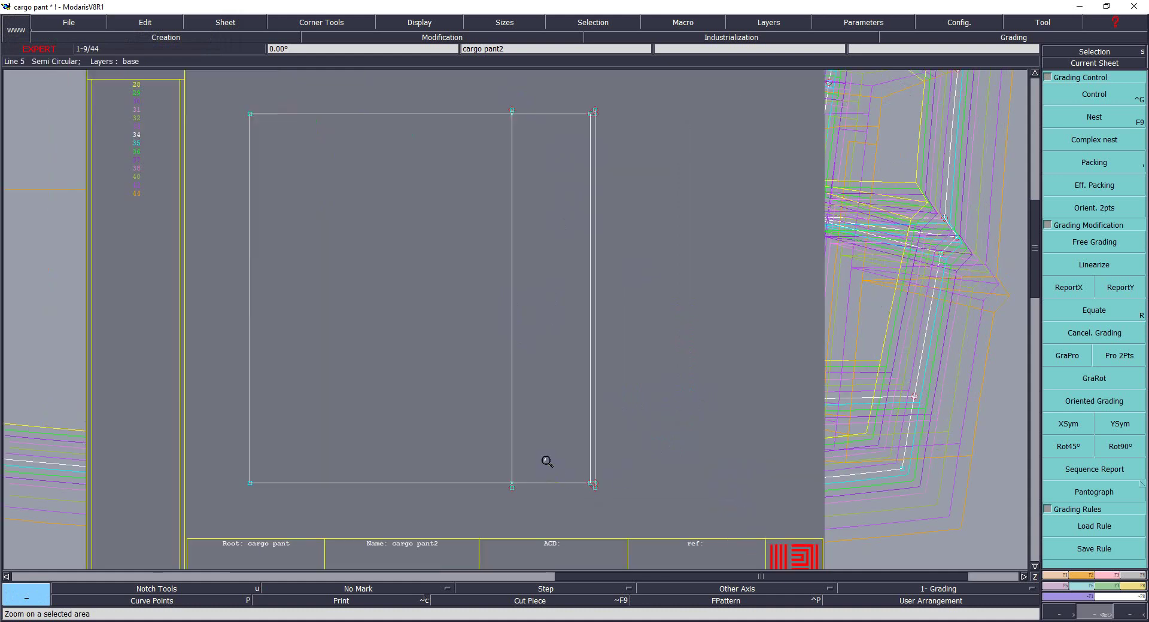
pyautogui.click(511, 383)
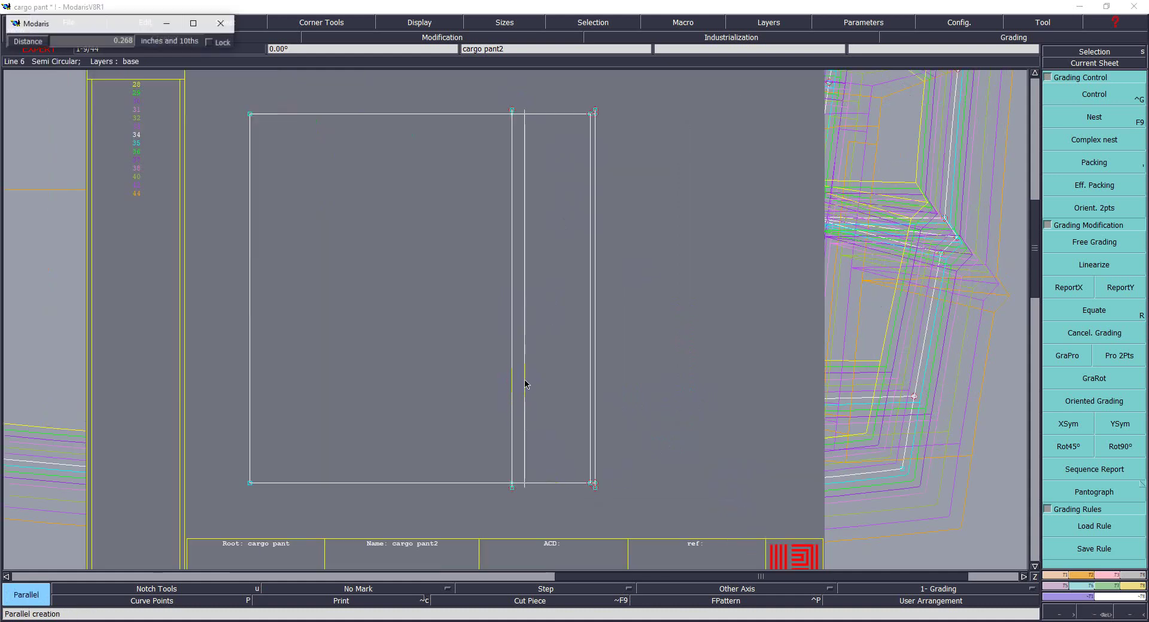
pyautogui.write('-1.750')
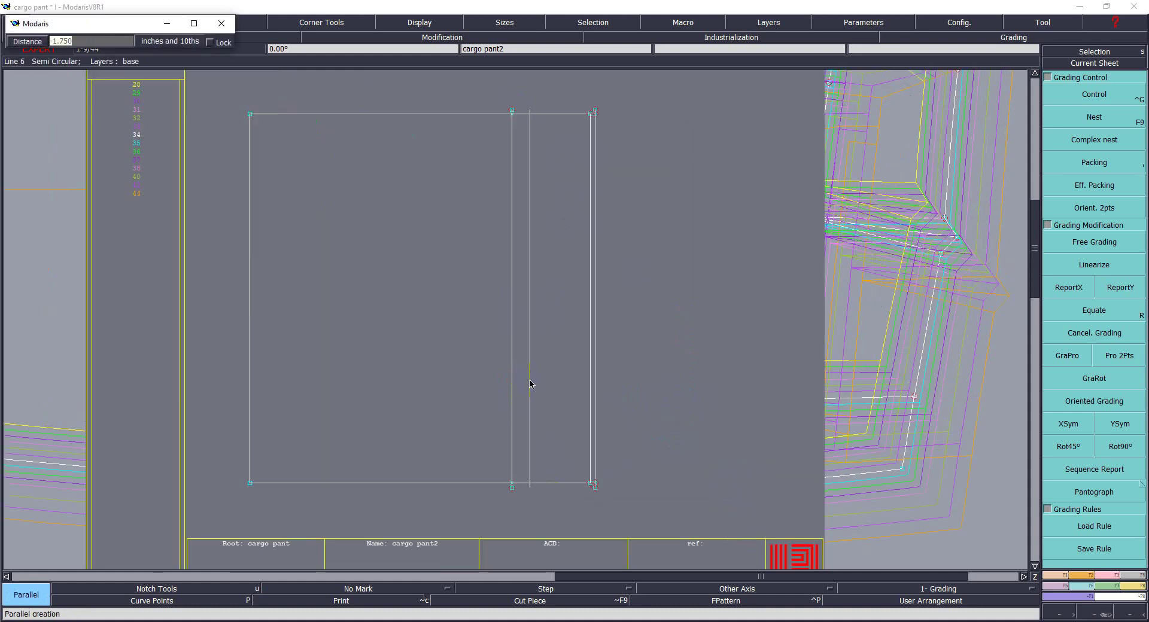
pyautogui.press('BackSpace')
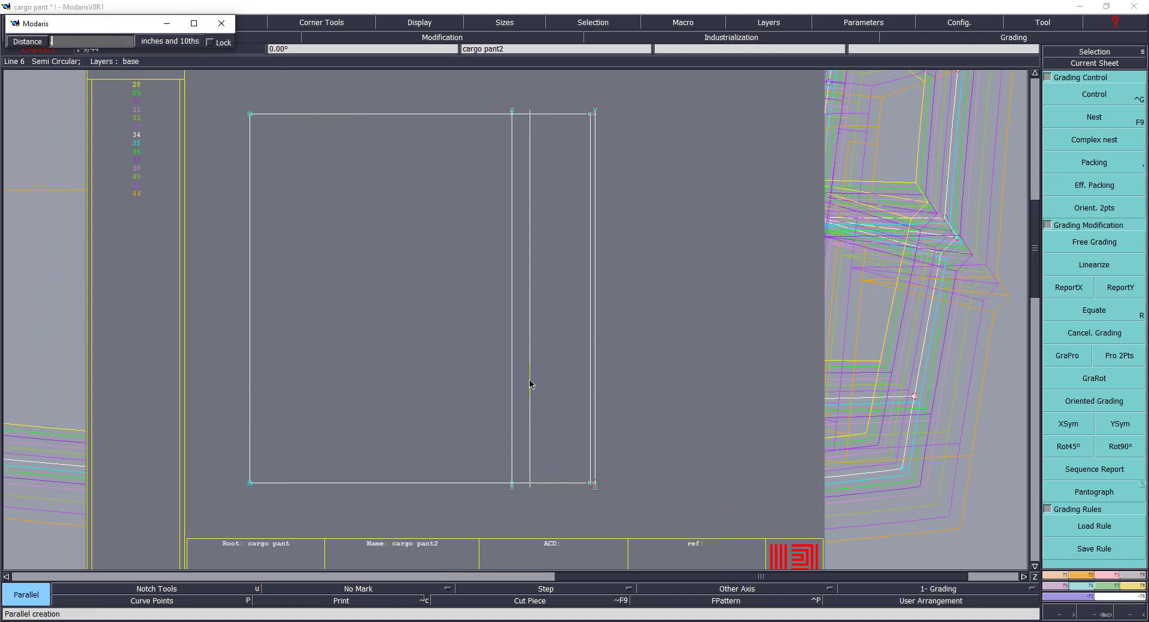
pyautogui.write('35')
pyautogui.press('Return')
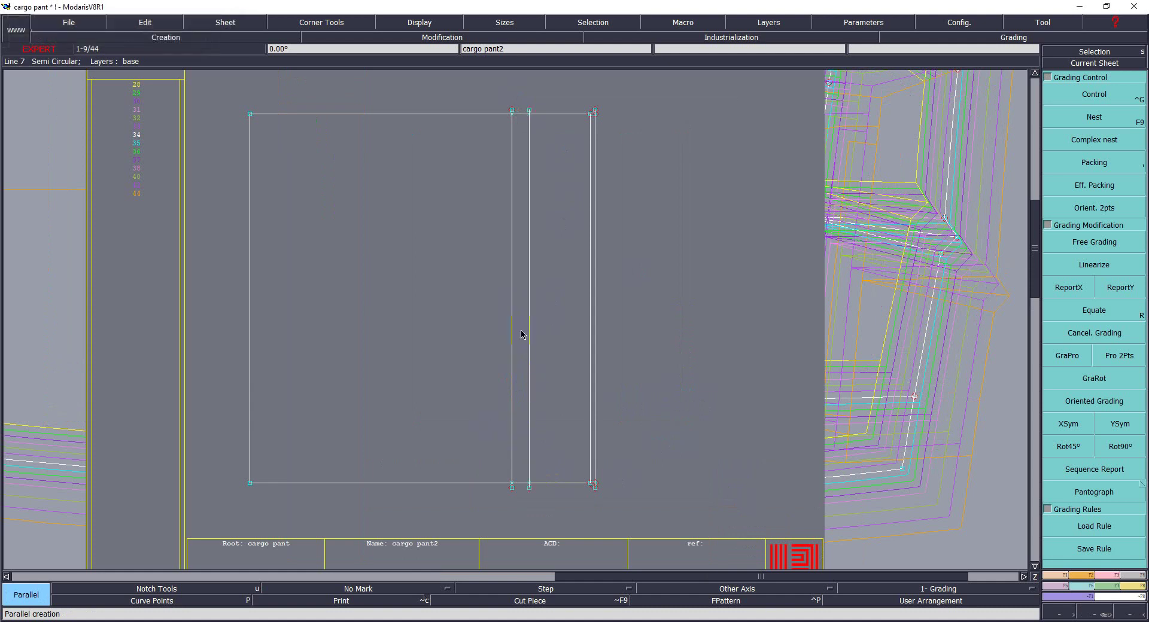
pyautogui.click(531, 310)
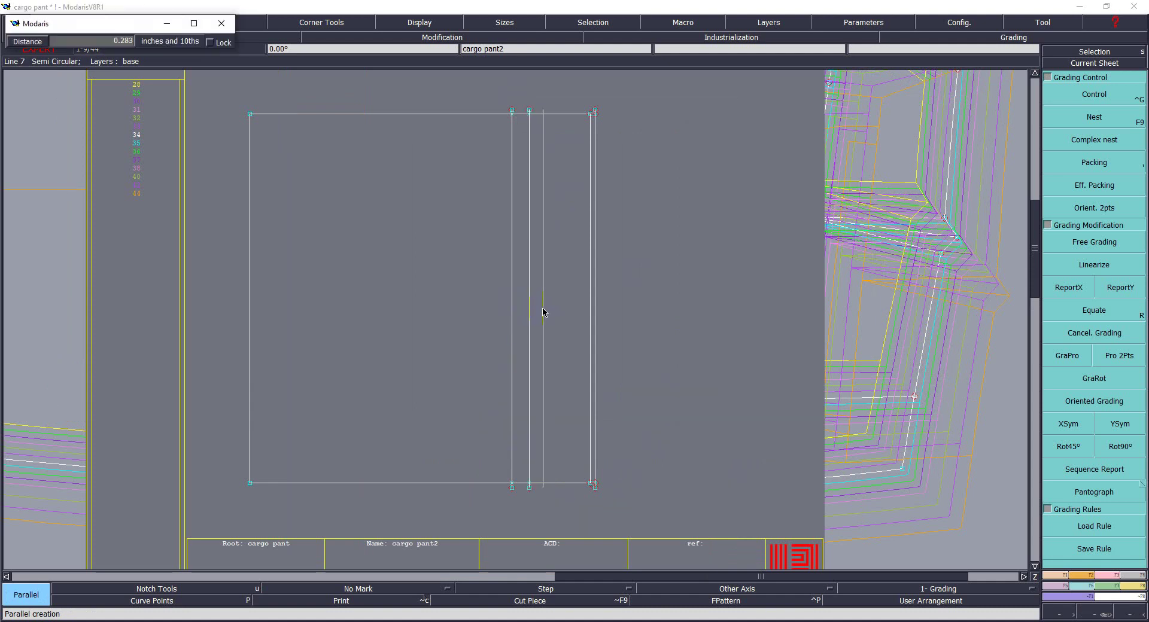
pyautogui.press('Return')
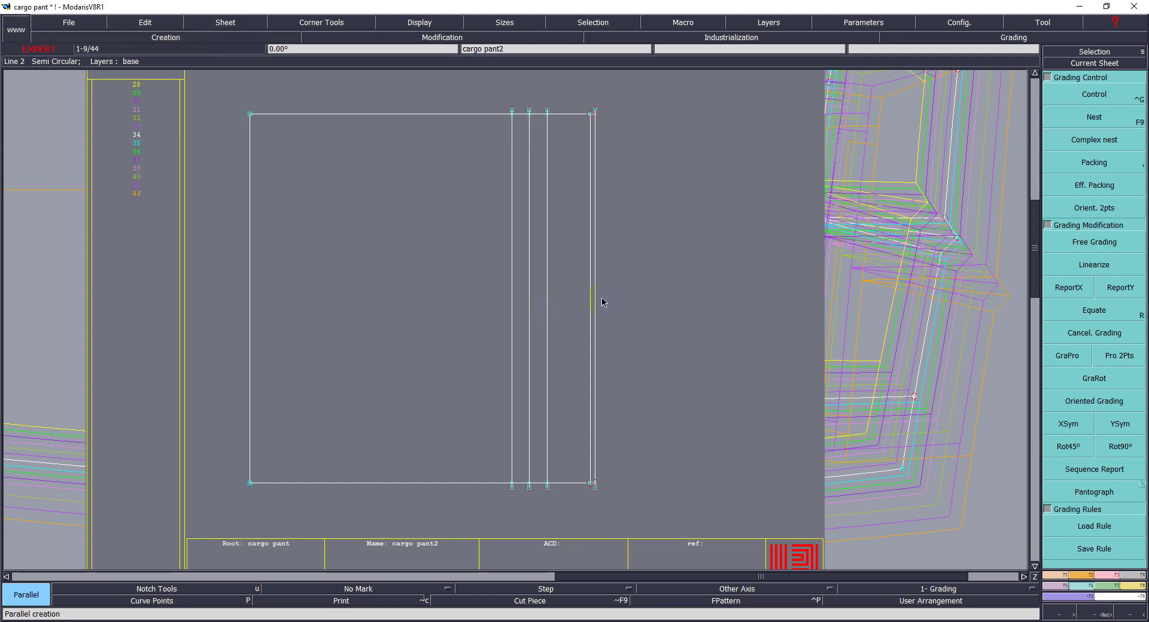
# Step: Add Parallel construction lines just inside the top and bottom edges of the cargo pant2 rectangle
pyautogui.click(482, 115)
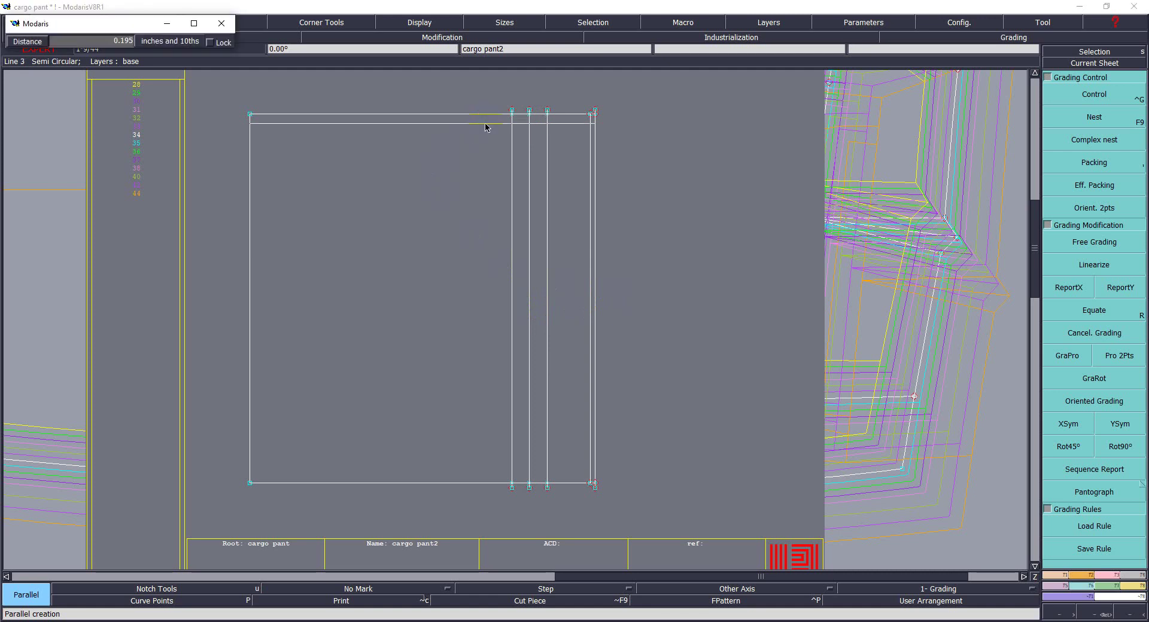
pyautogui.press('BackSpace')
pyautogui.press('Return')
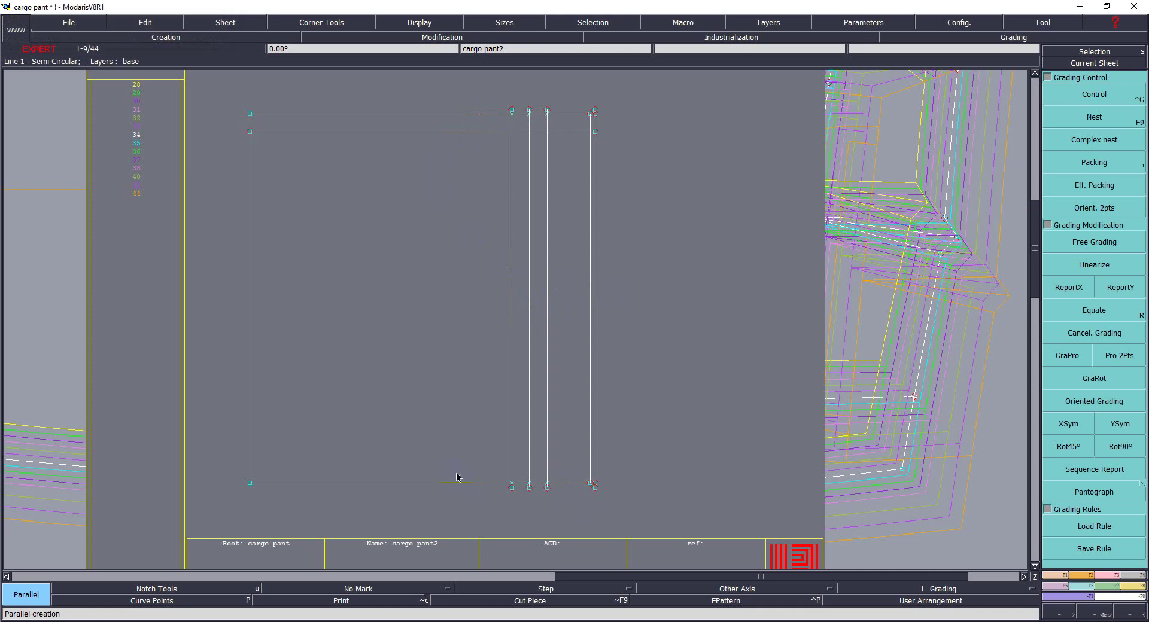
pyautogui.click(456, 477)
pyautogui.press('Return')
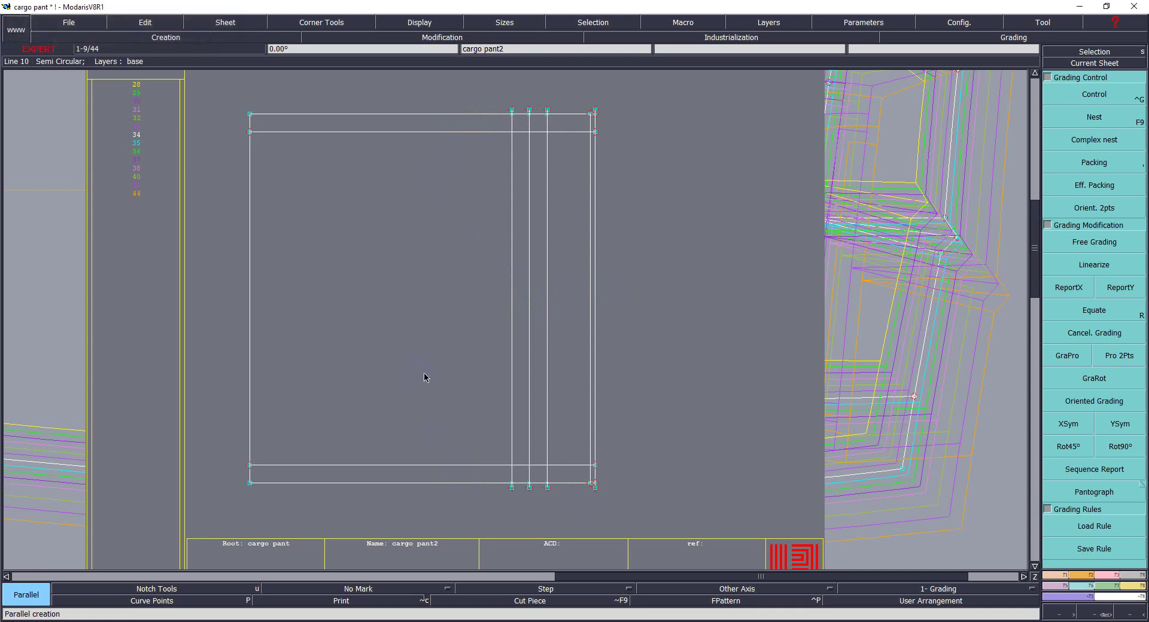
pyautogui.press('z')
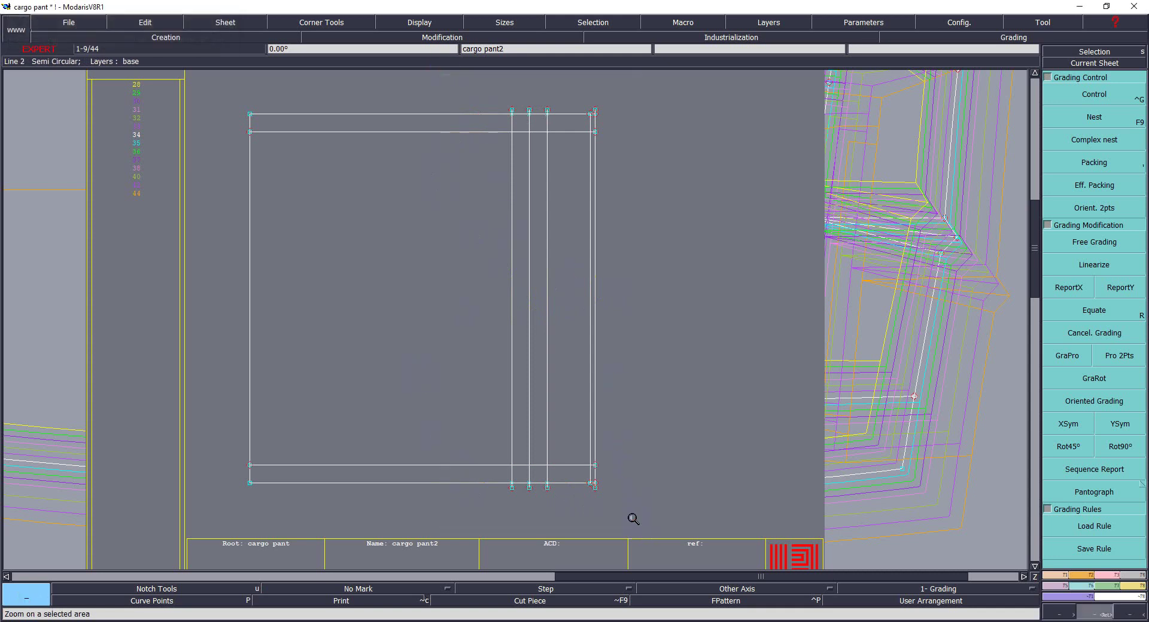
pyautogui.click(637, 525)
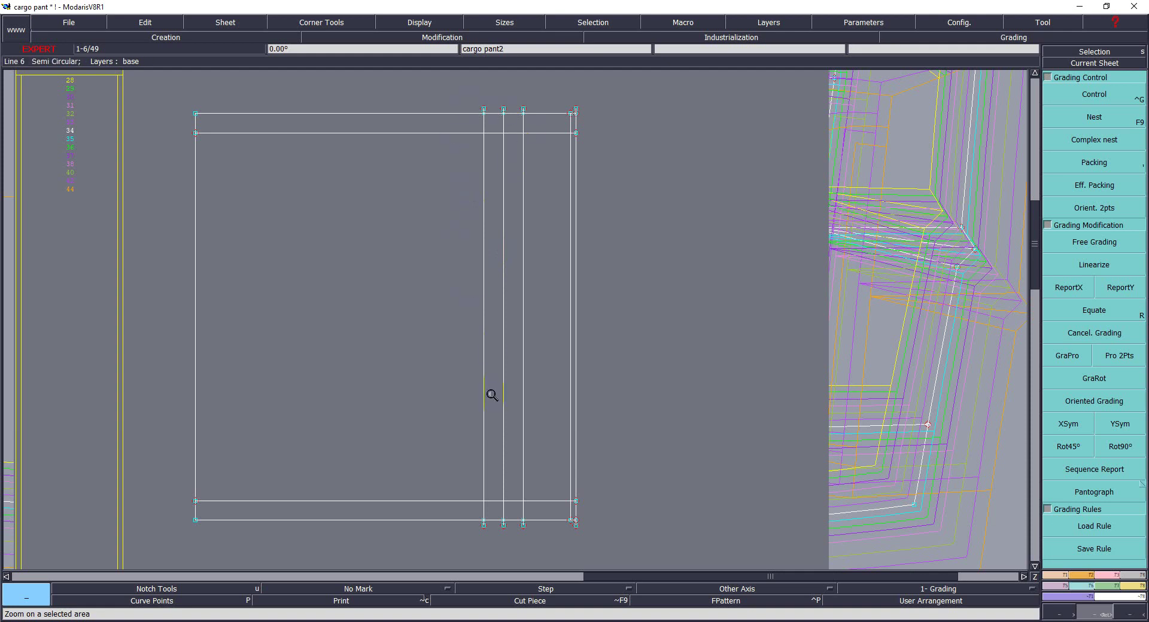
pyautogui.press('F1')
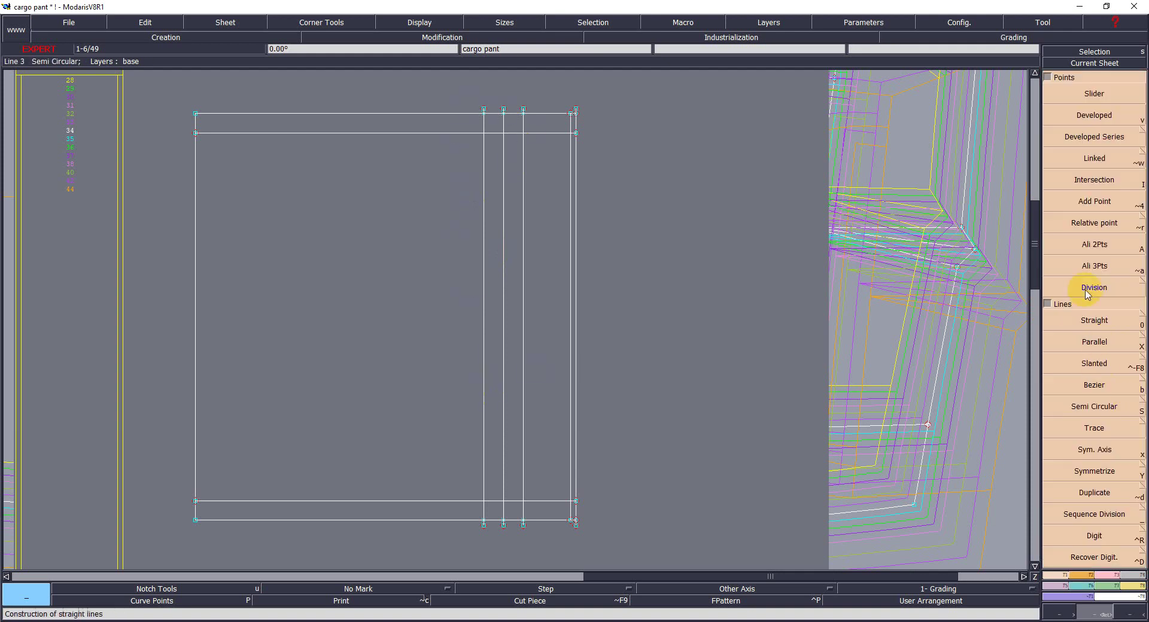
# Step: Divide the vertical line into two equal parts to add a midpoint
pyautogui.click(1094, 287)
pyautogui.click(1094, 386)
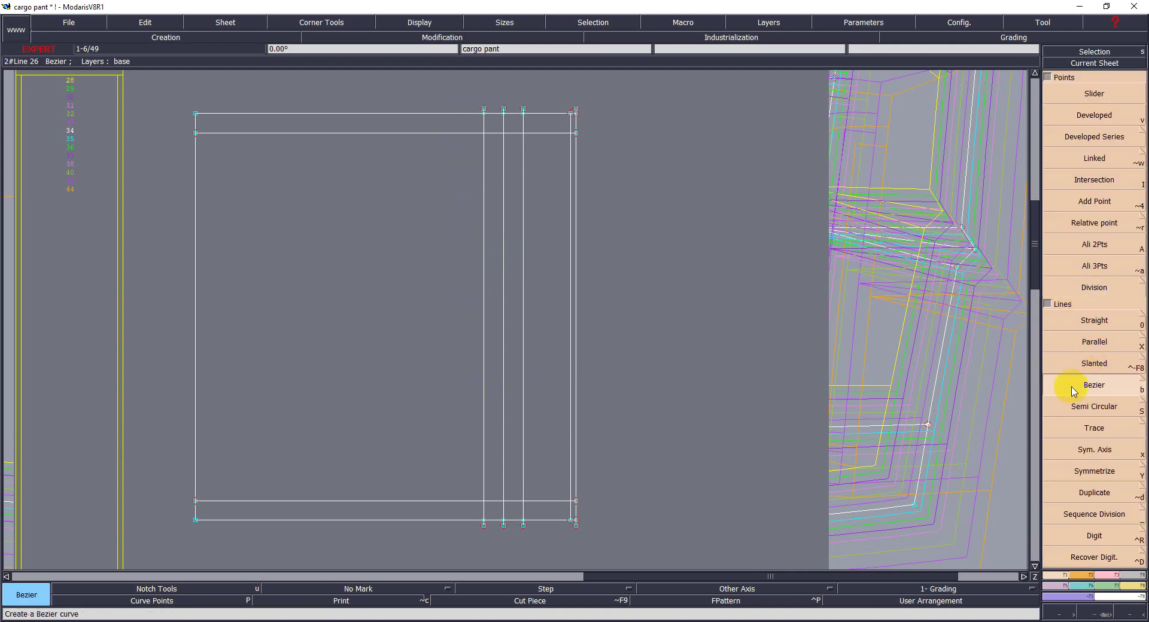
pyautogui.click(1094, 287)
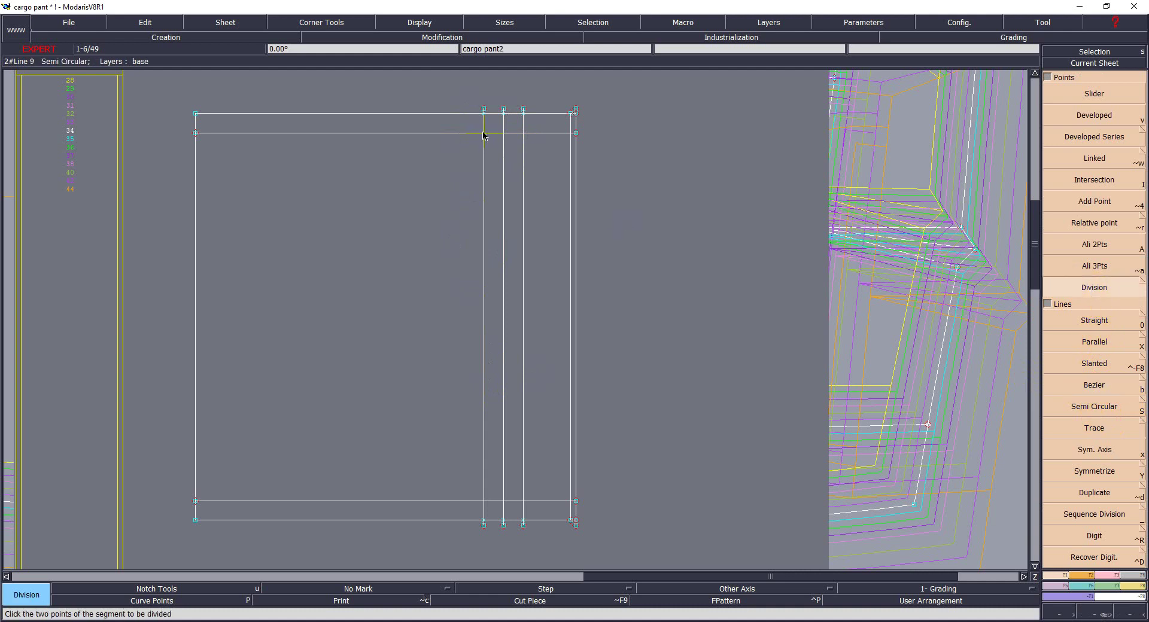
pyautogui.click(483, 110)
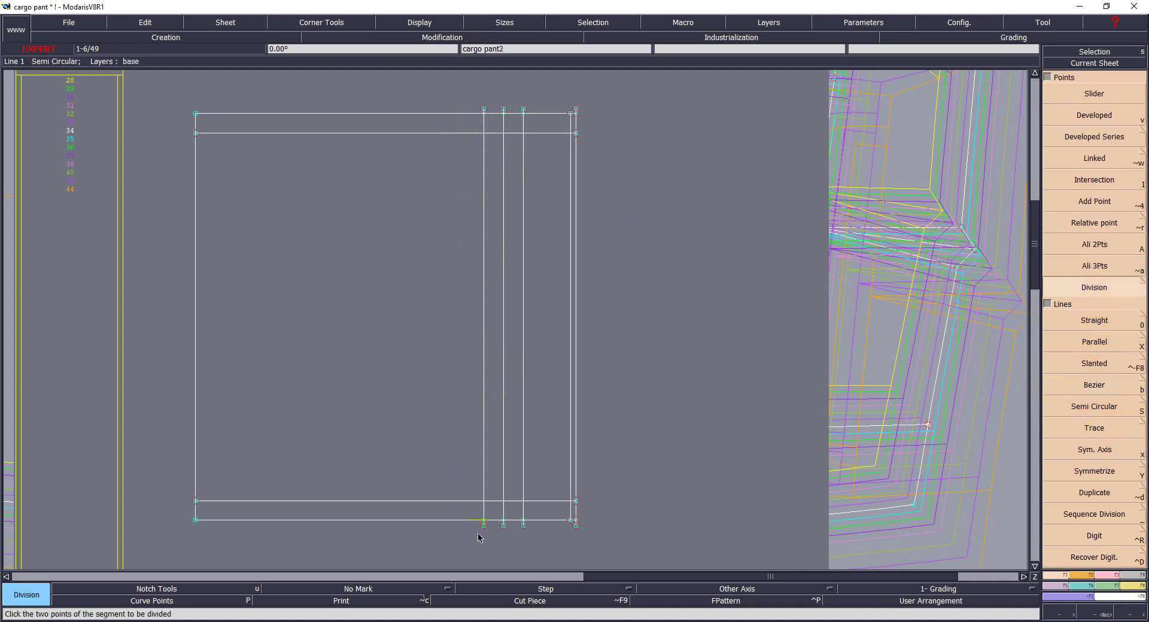
pyautogui.click(483, 525)
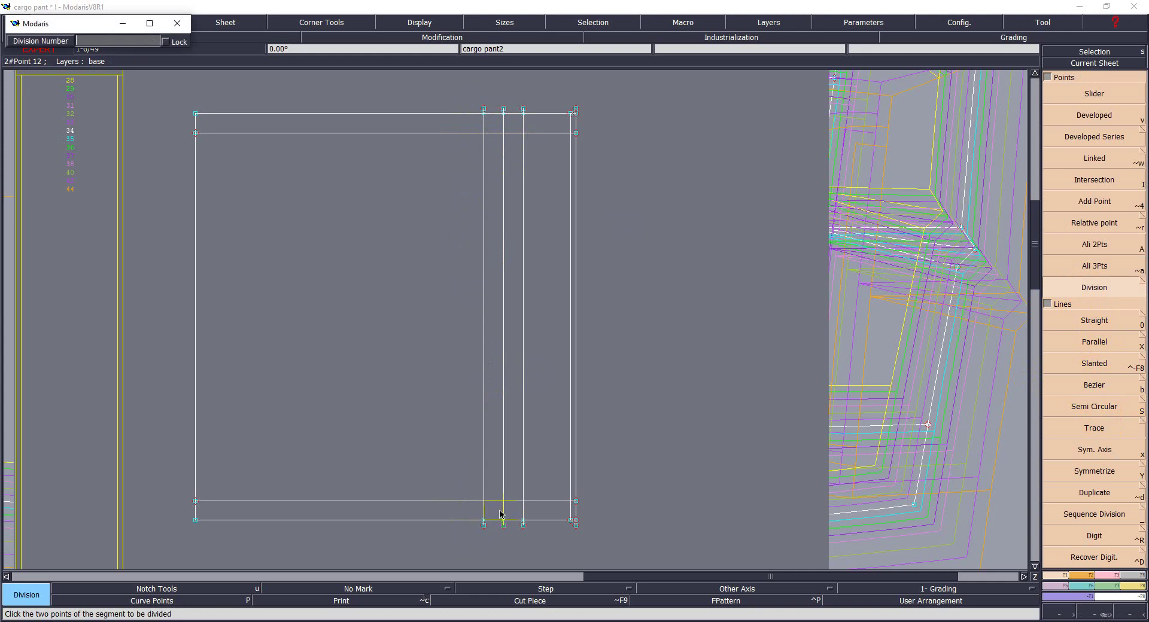
pyautogui.write('2')
pyautogui.press('Return')
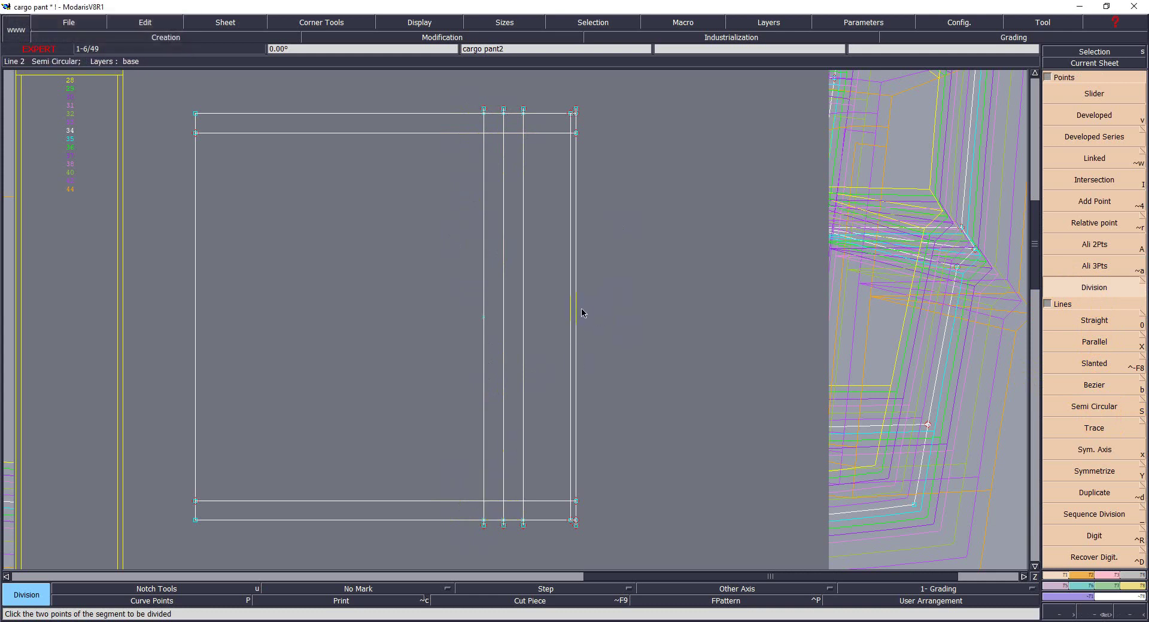
# Step: Draw a Bezier outline from the top-right corner through both intersections to the bottom-right corner
pyautogui.press('b')
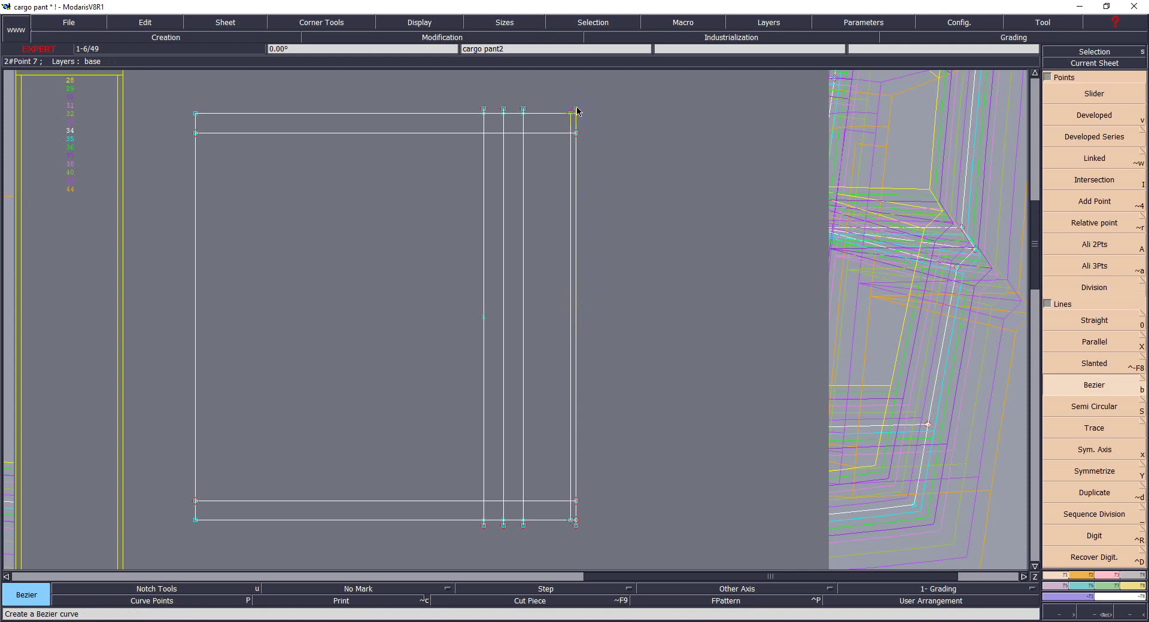
pyautogui.click(576, 110)
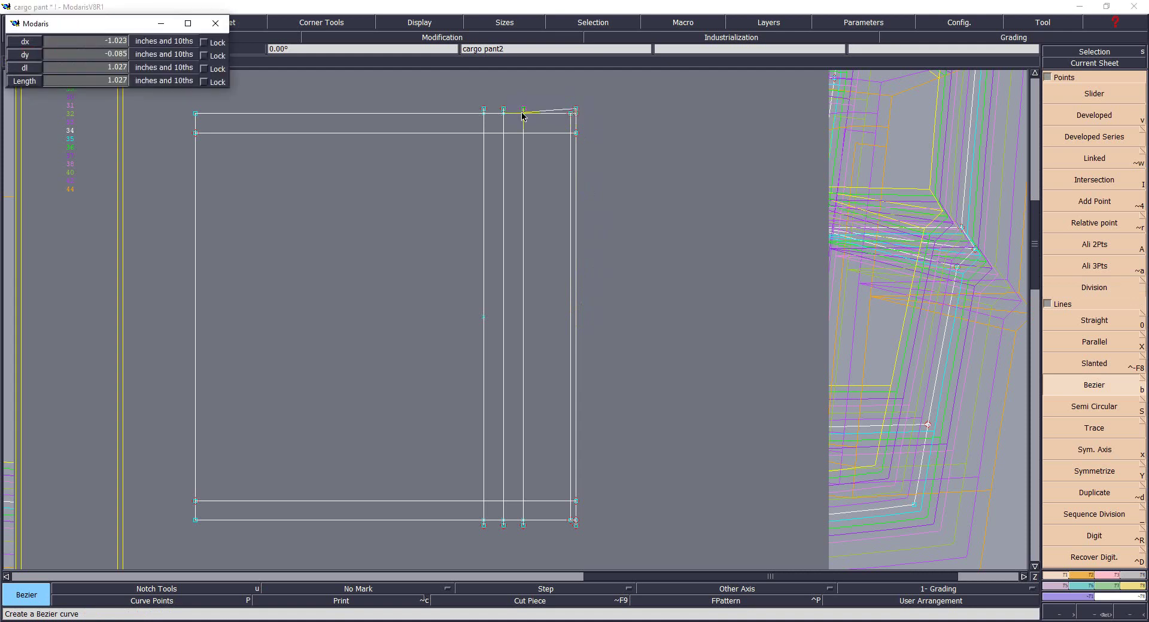
pyautogui.click(522, 113)
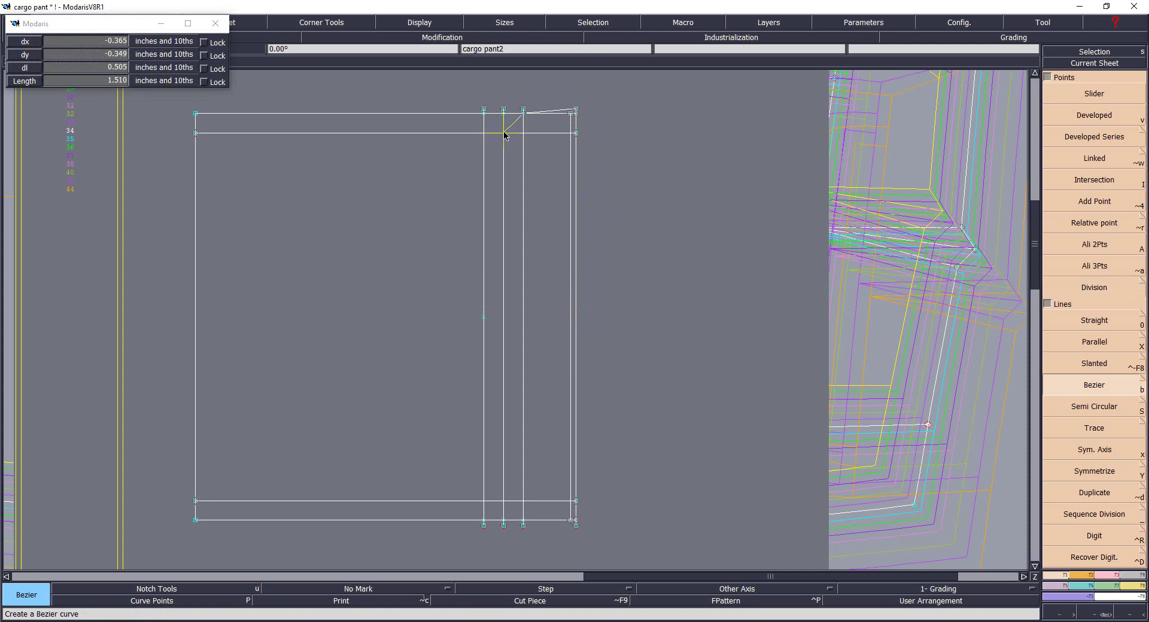
pyautogui.click(503, 133)
pyautogui.press('Escape')
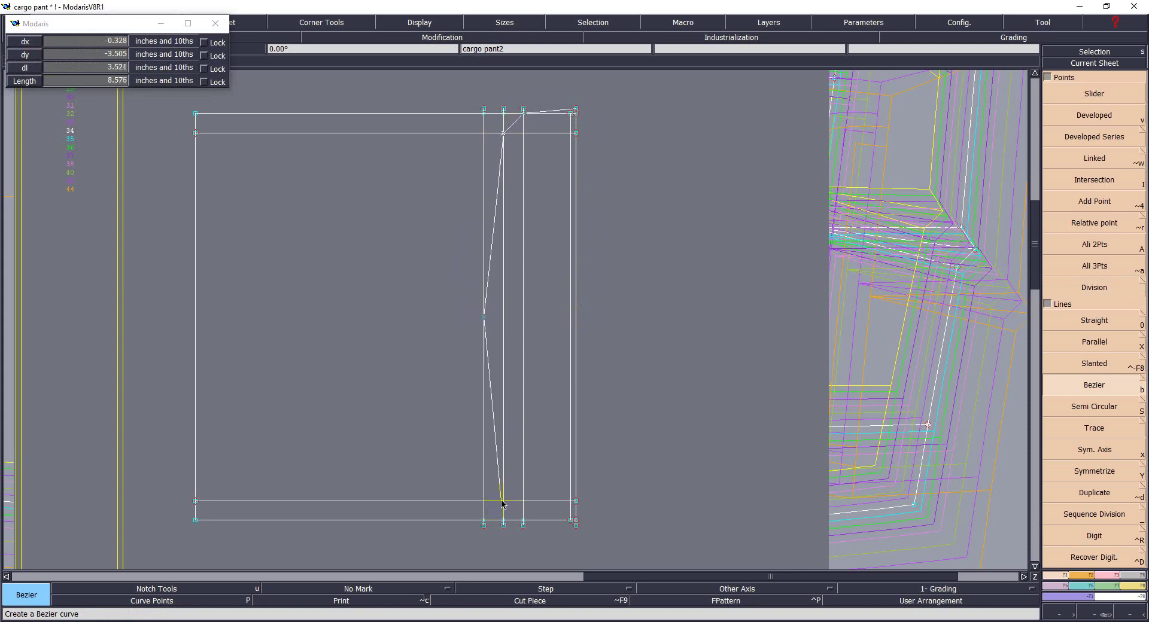
pyautogui.click(503, 502)
pyautogui.click(523, 521)
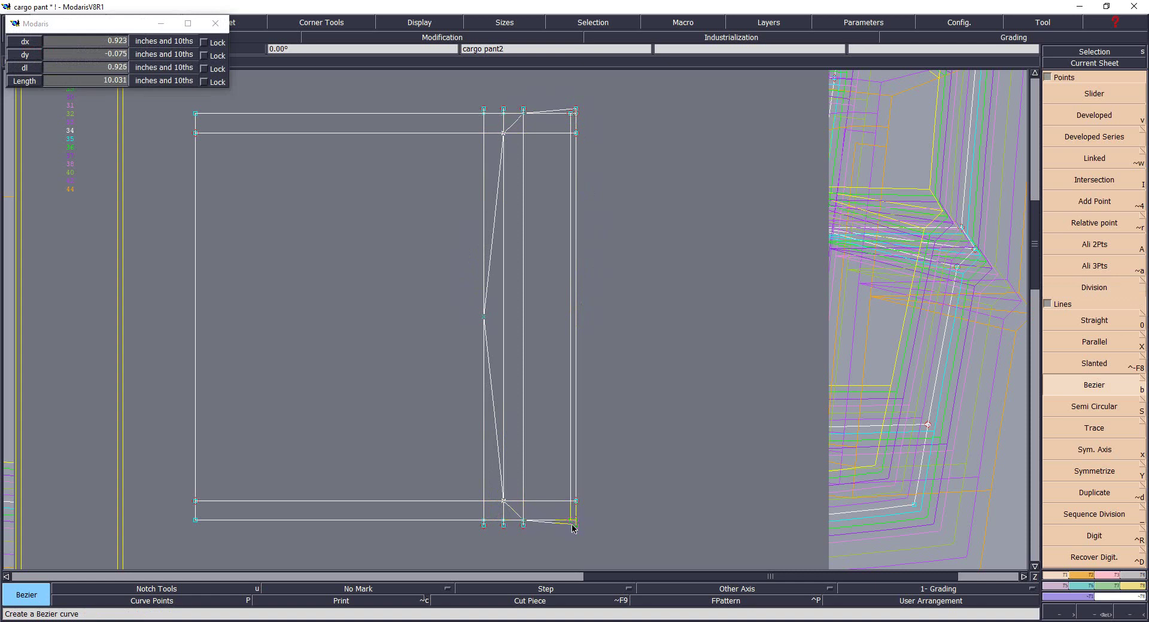
pyautogui.click(588, 530)
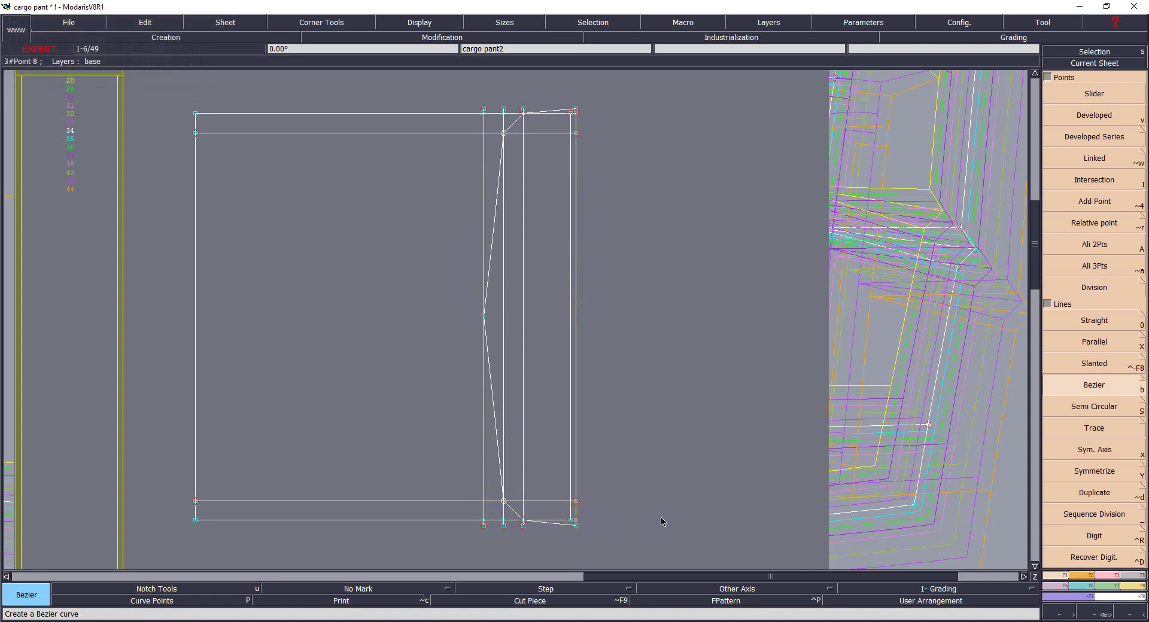
# Step: Delete the three inner vertical and two horizontal construction lines, leaving the angled Bezier outline
pyautogui.press('Delete')
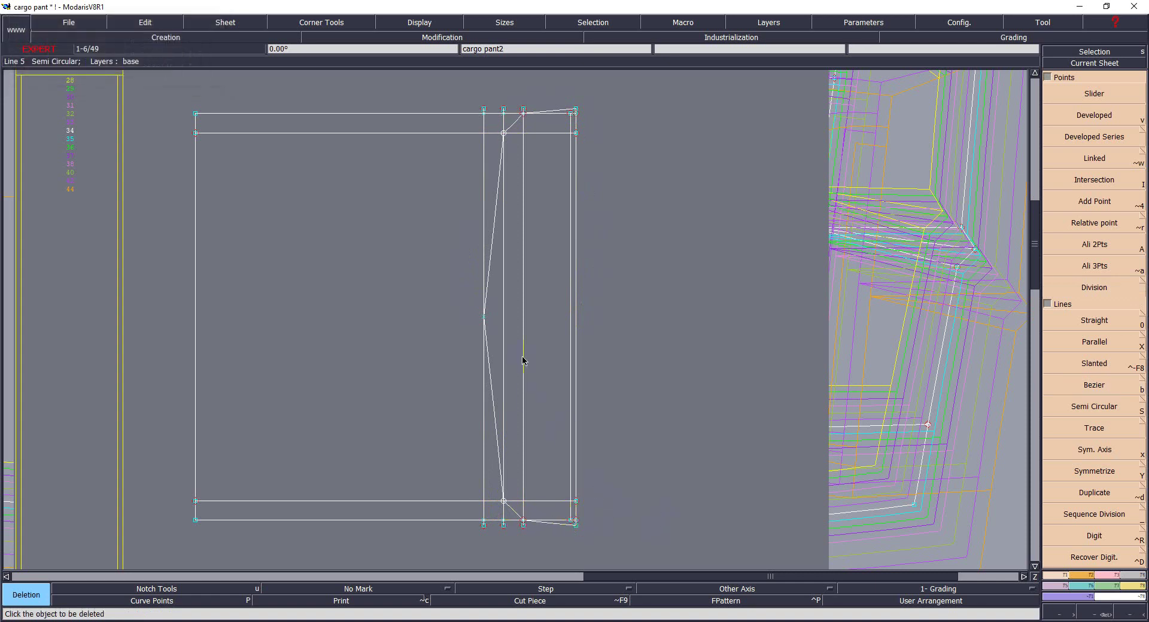
pyautogui.click(524, 343)
pyautogui.click(503, 328)
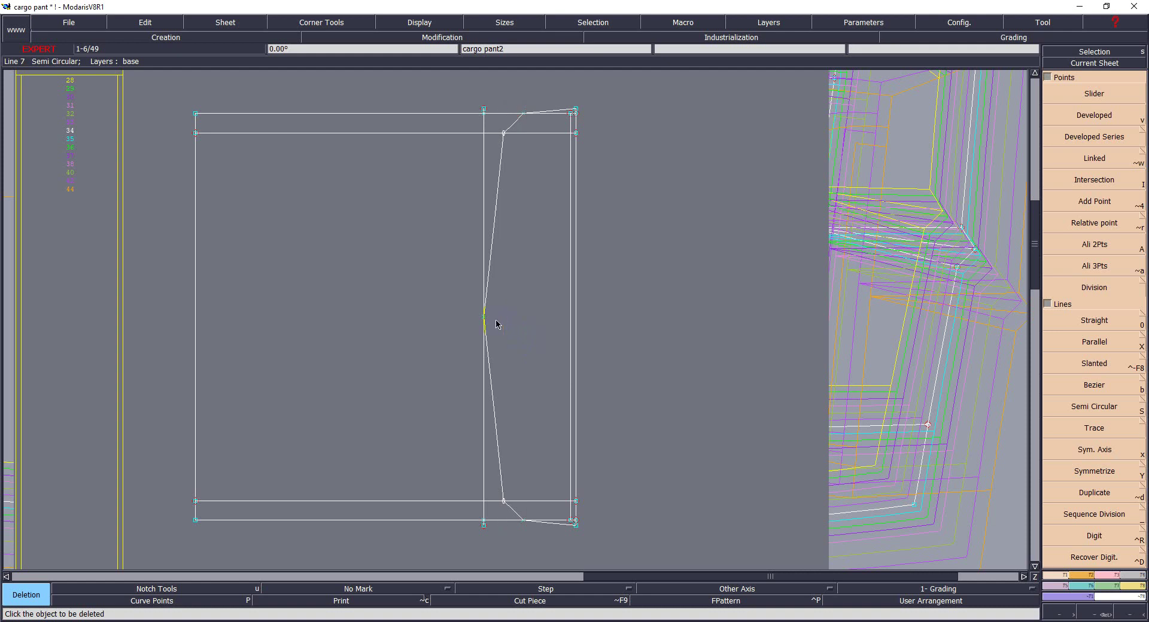
pyautogui.click(482, 156)
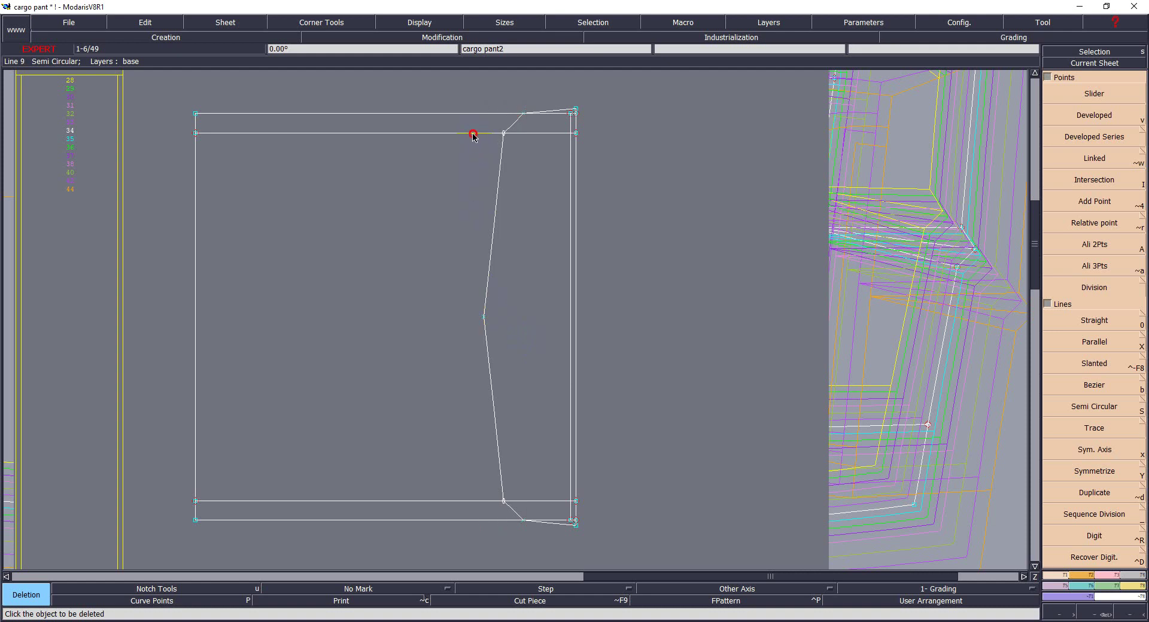
pyautogui.click(471, 132)
pyautogui.click(431, 501)
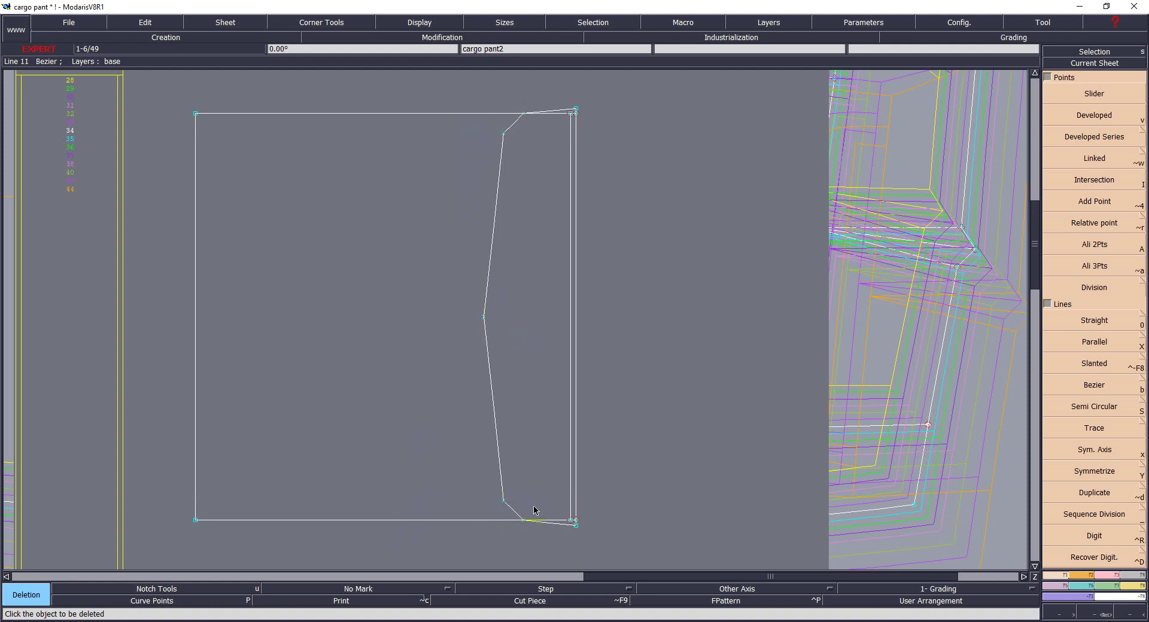
pyautogui.press('z')
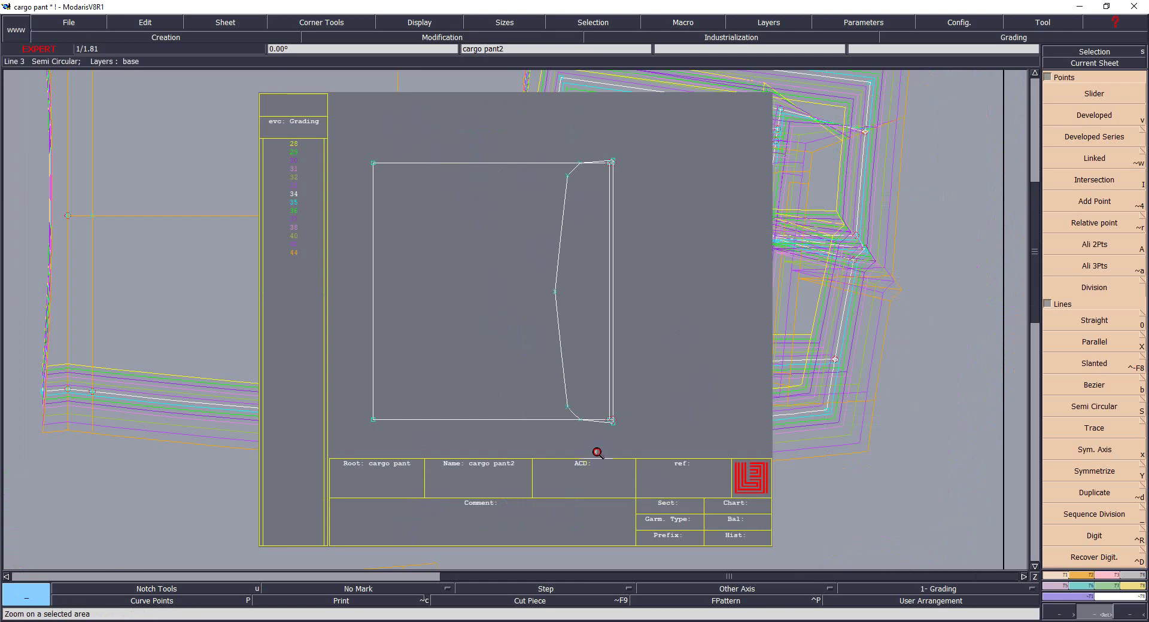
pyautogui.moveTo(633, 488); pyautogui.dragTo(635, 489)
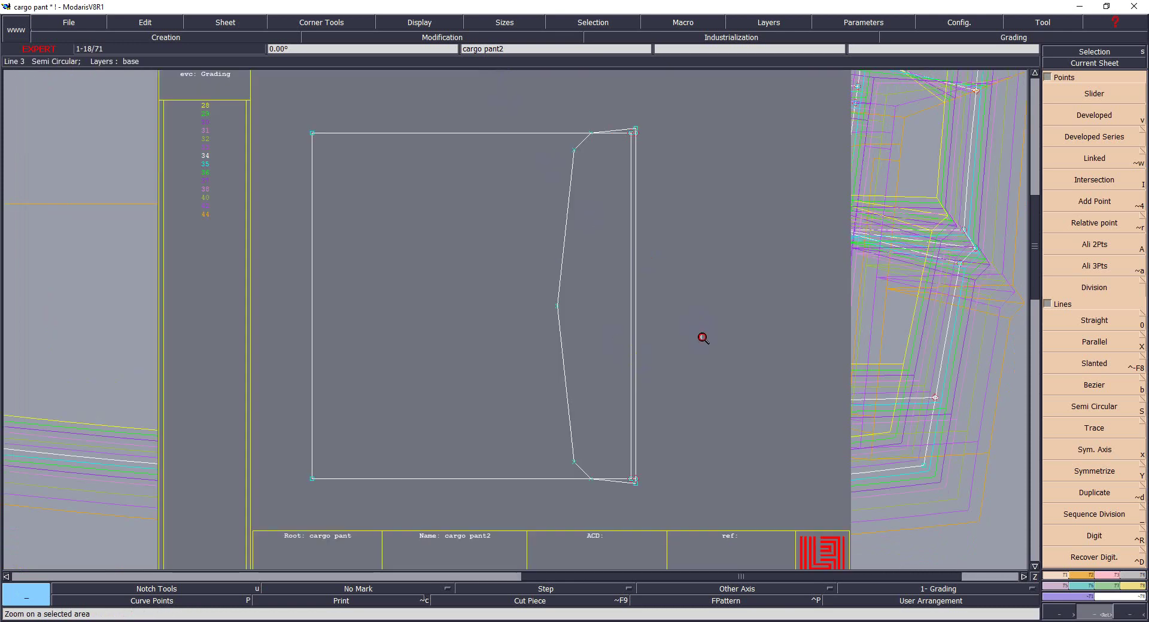
pyautogui.moveTo(688, 227); pyautogui.dragTo(505, 131)
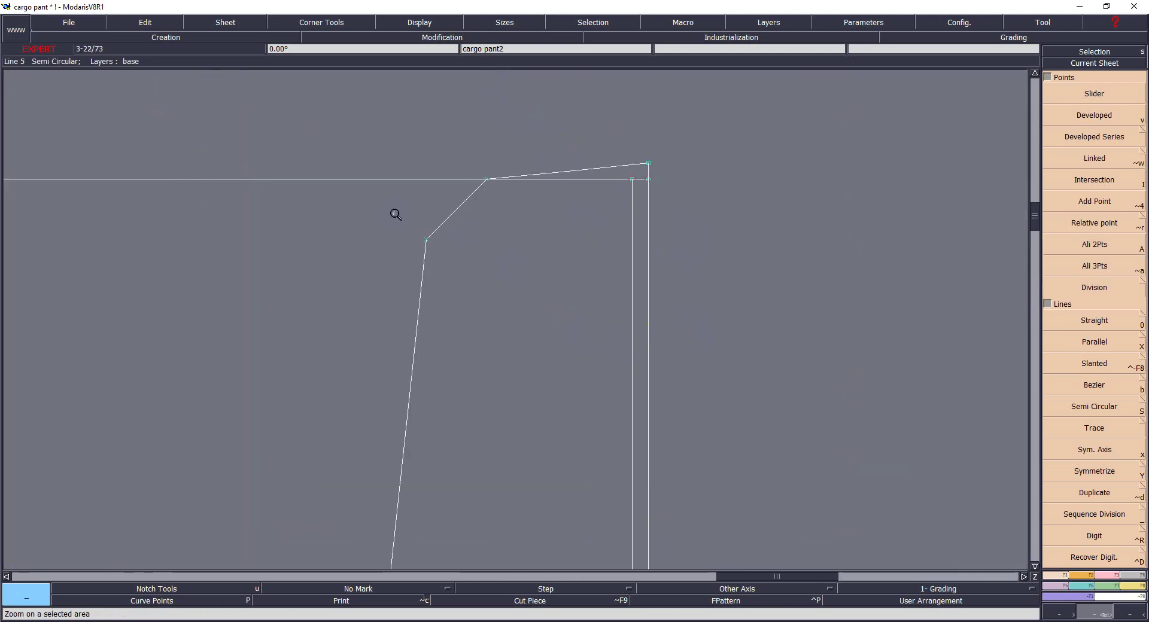
pyautogui.click(747, 383)
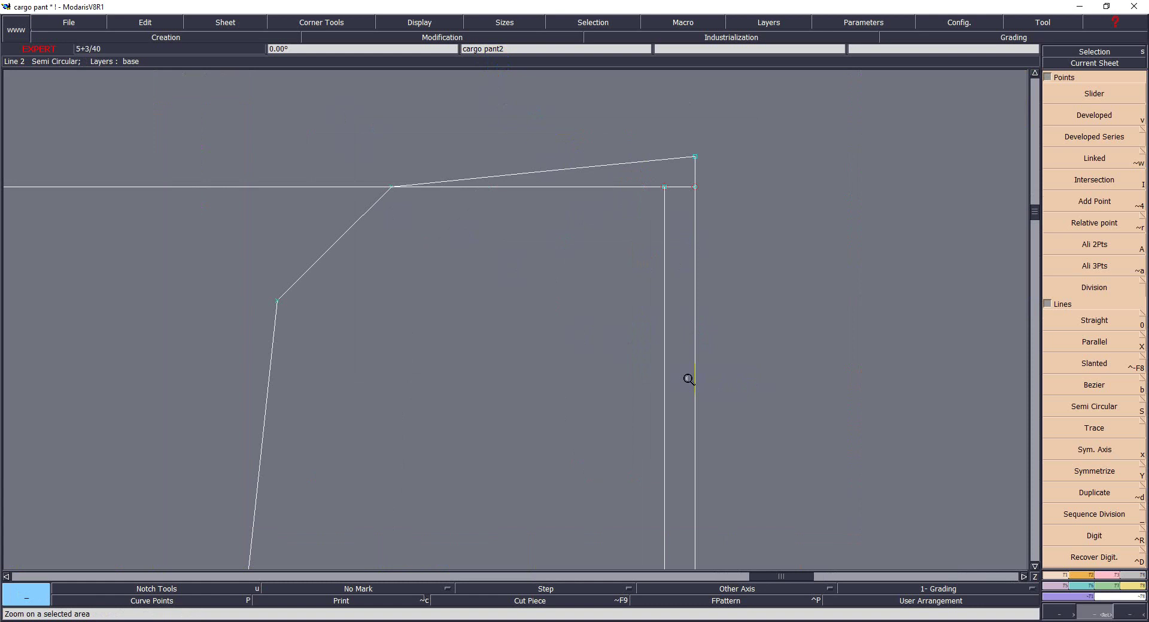
pyautogui.press('Escape')
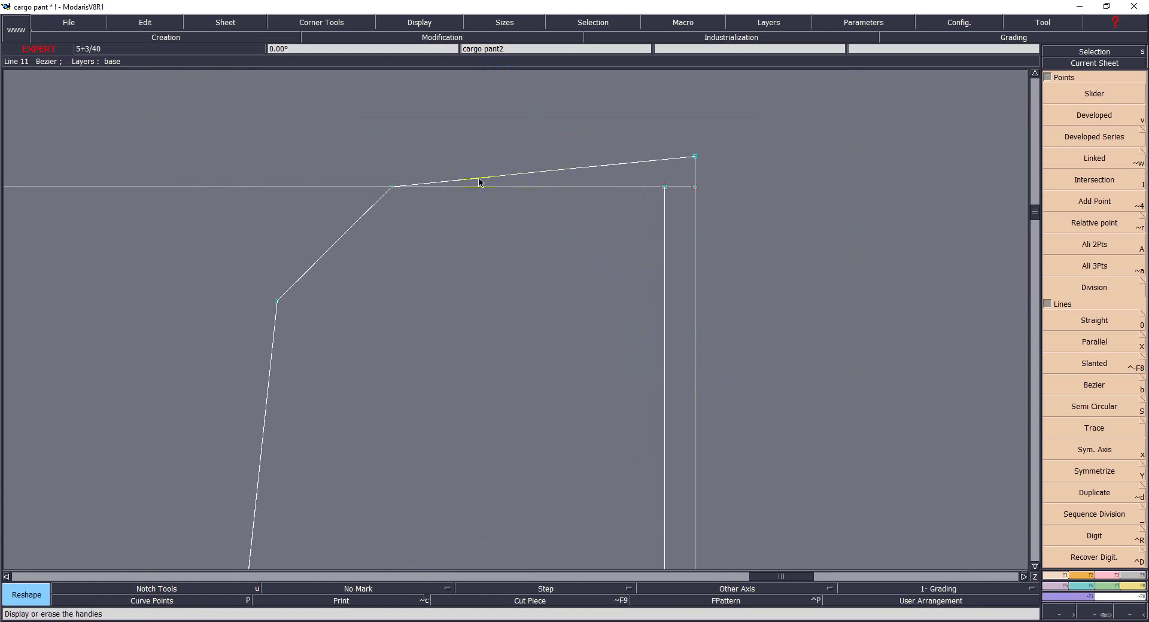
# Step: Reshape the angled top line and bend the upper corner into a curve
pyautogui.click(480, 177)
pyautogui.click(500, 174)
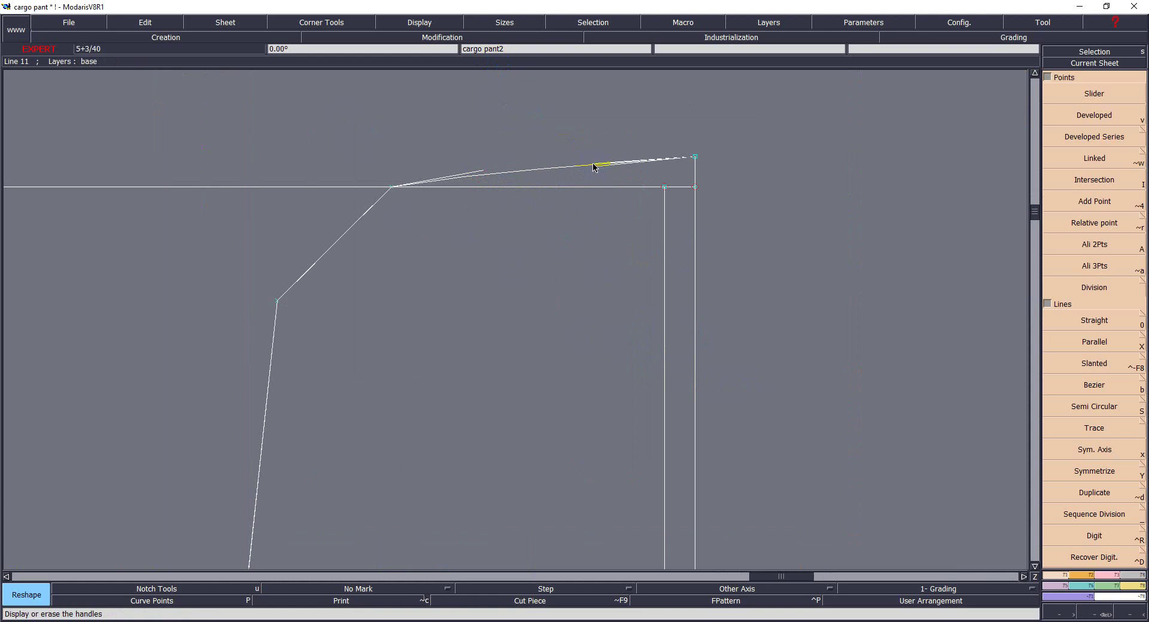
pyautogui.click(363, 215)
pyautogui.click(344, 247)
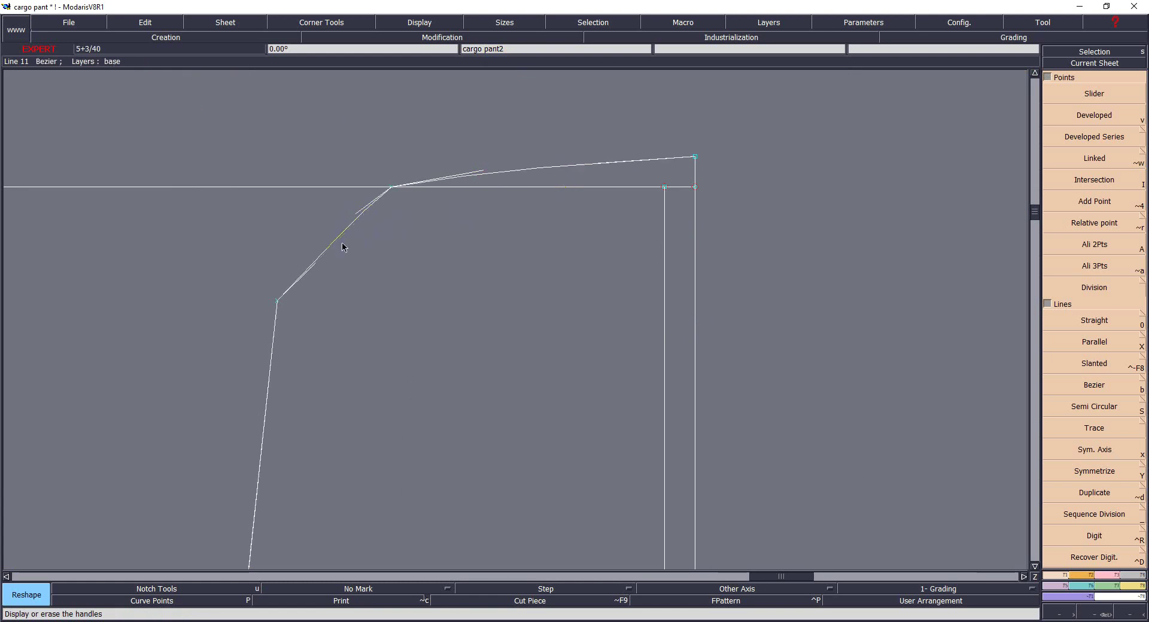
pyautogui.click(311, 256)
pyautogui.click(331, 238)
pyautogui.click(347, 212)
# Step: Reposition the corner curve's Bezier handles to round off the top corner smoothly
pyautogui.click(303, 249)
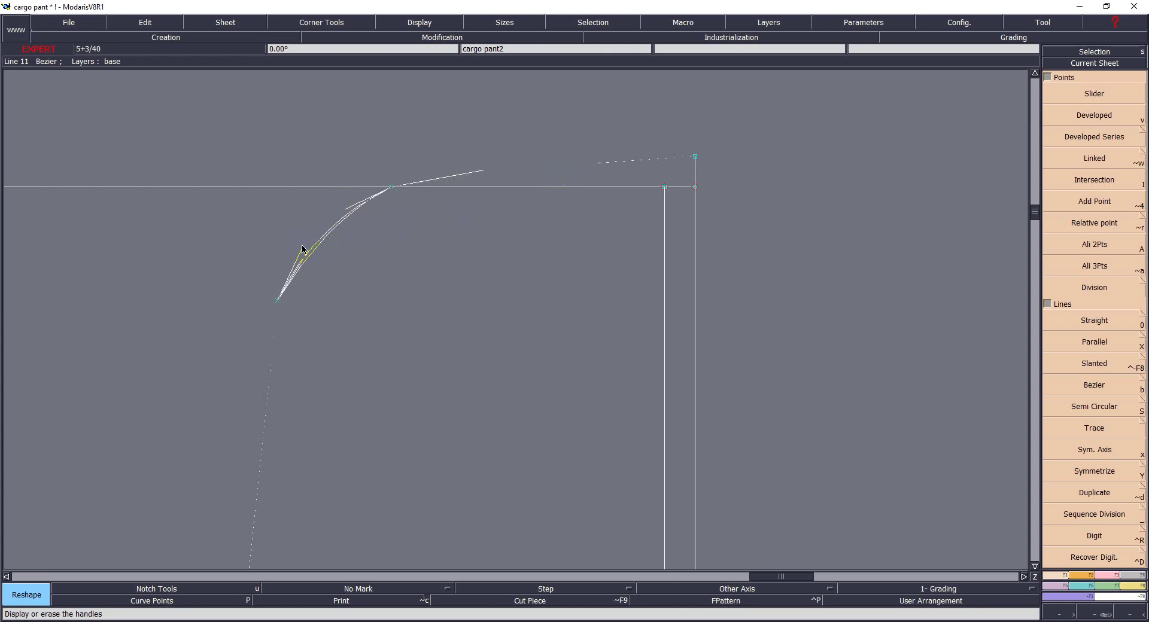
pyautogui.click(303, 250)
pyautogui.click(303, 250)
pyautogui.click(301, 248)
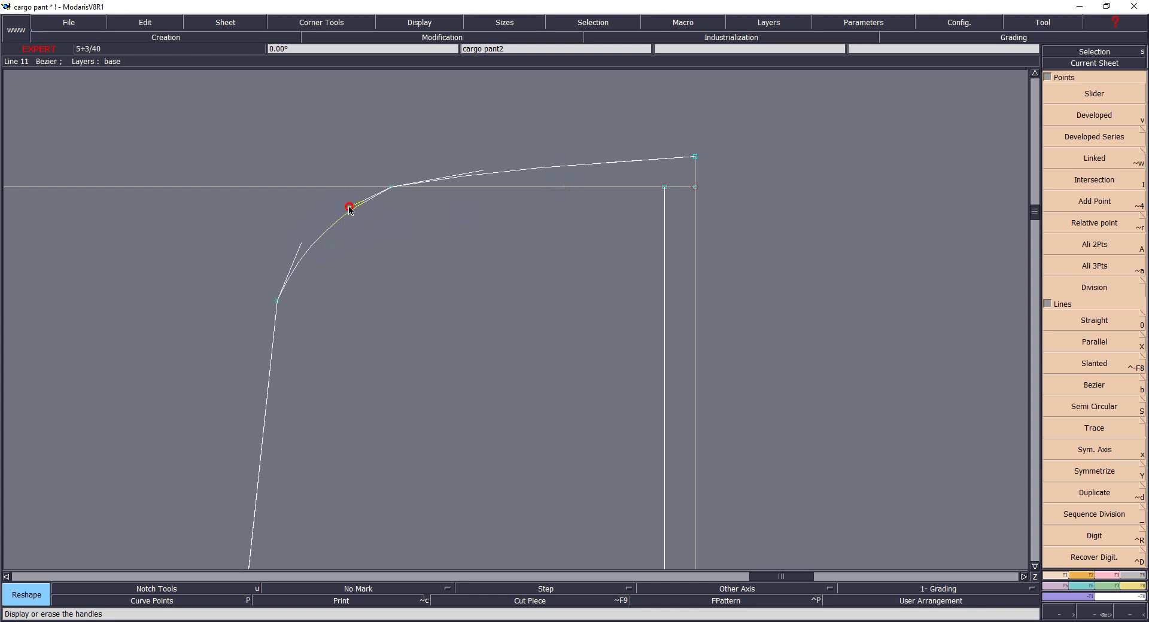
pyautogui.click(332, 219)
pyautogui.click(301, 249)
pyautogui.click(294, 244)
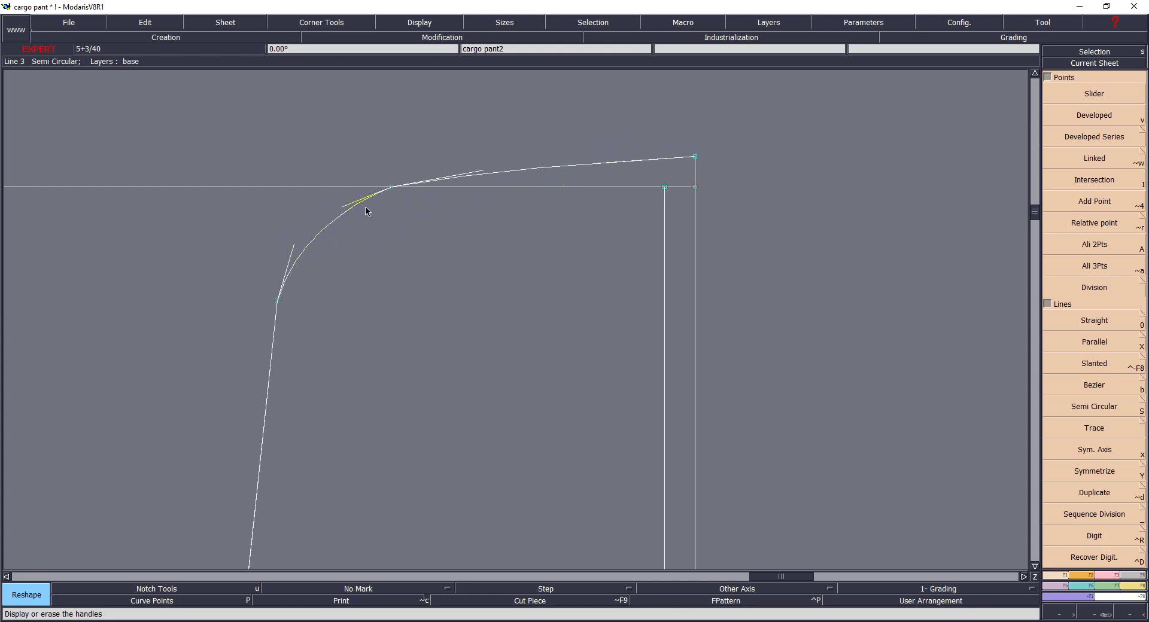
# Step: Bend the pocket's slanted bottom edge into a curve
pyautogui.press('z')
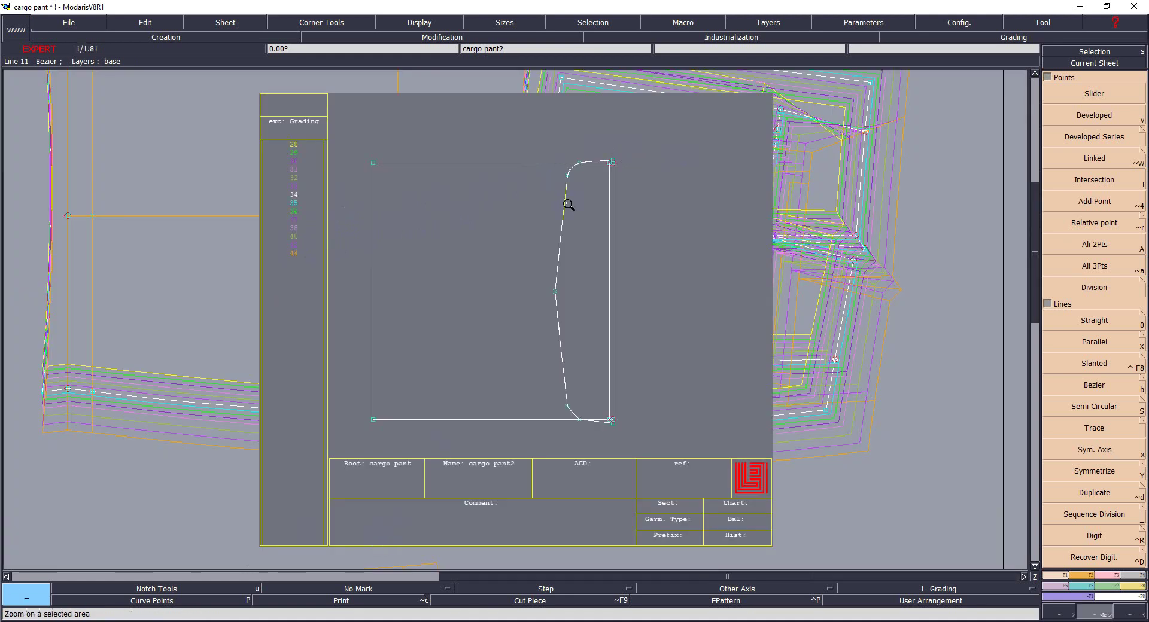
pyautogui.scroll(1, 623, 469)
pyautogui.click(688, 517)
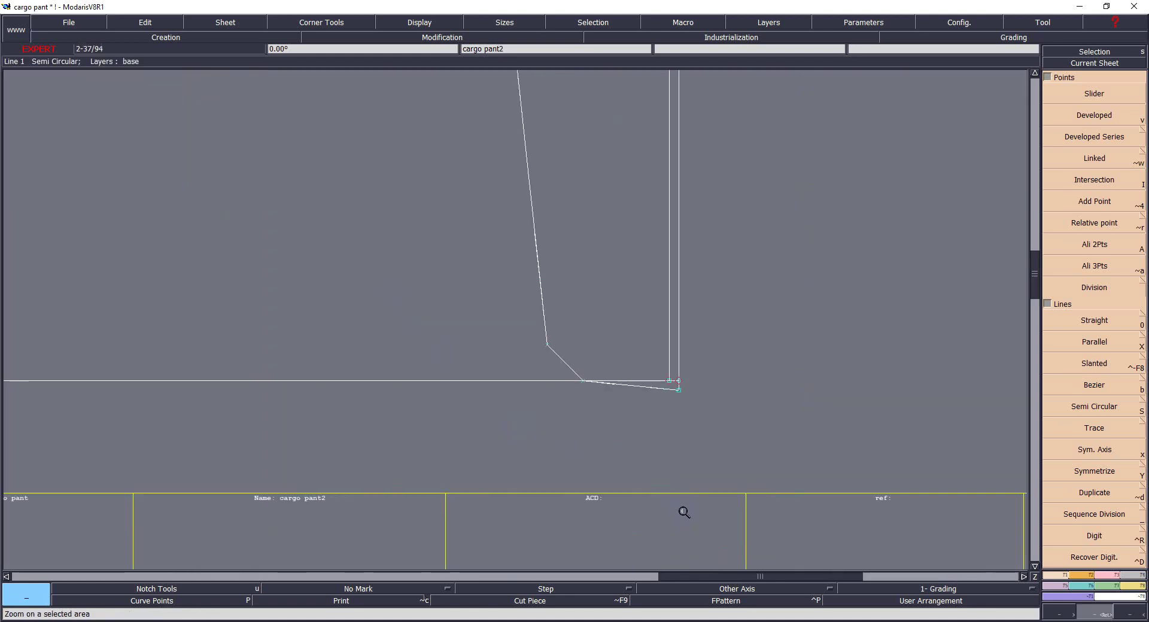
pyautogui.moveTo(478, 283); pyautogui.dragTo(725, 452)
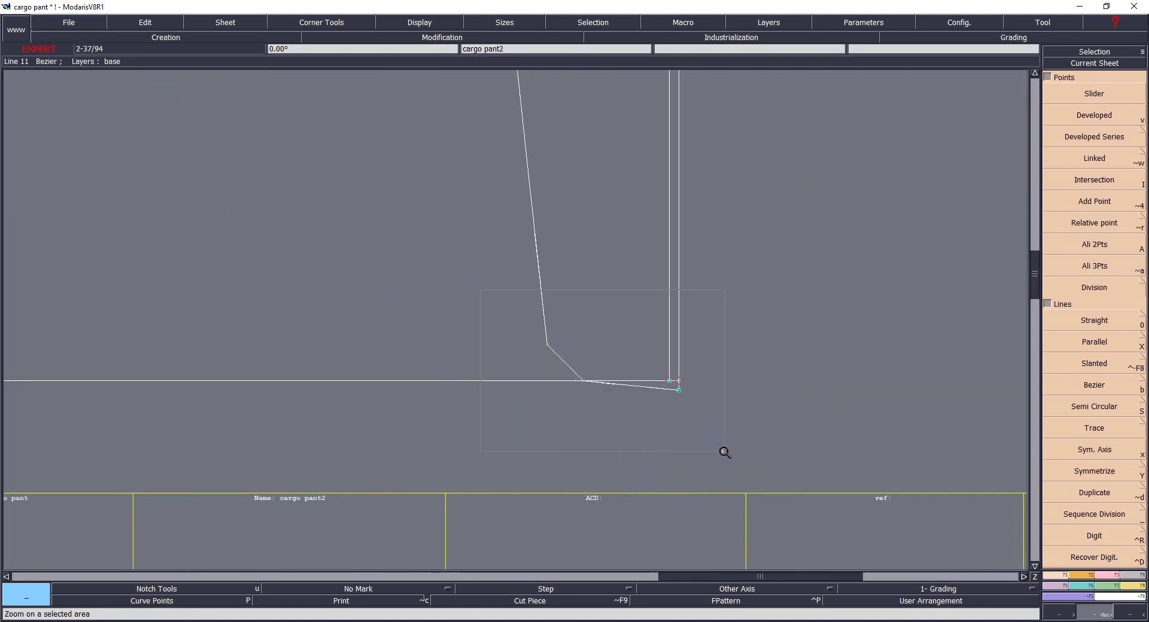
pyautogui.click(667, 376)
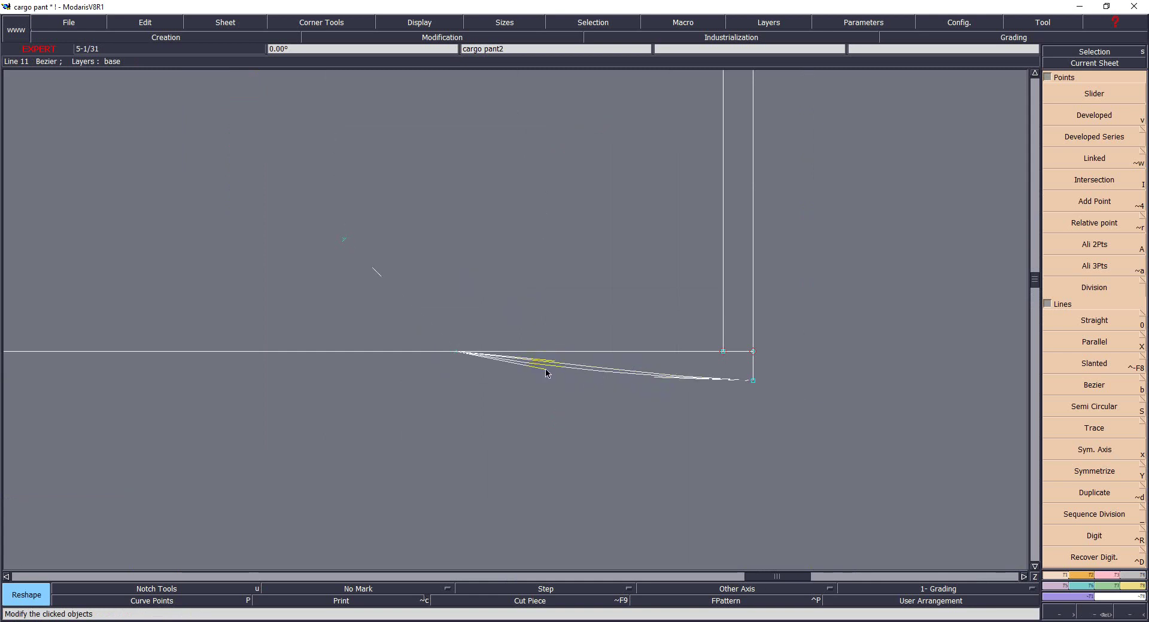
pyautogui.click(655, 376)
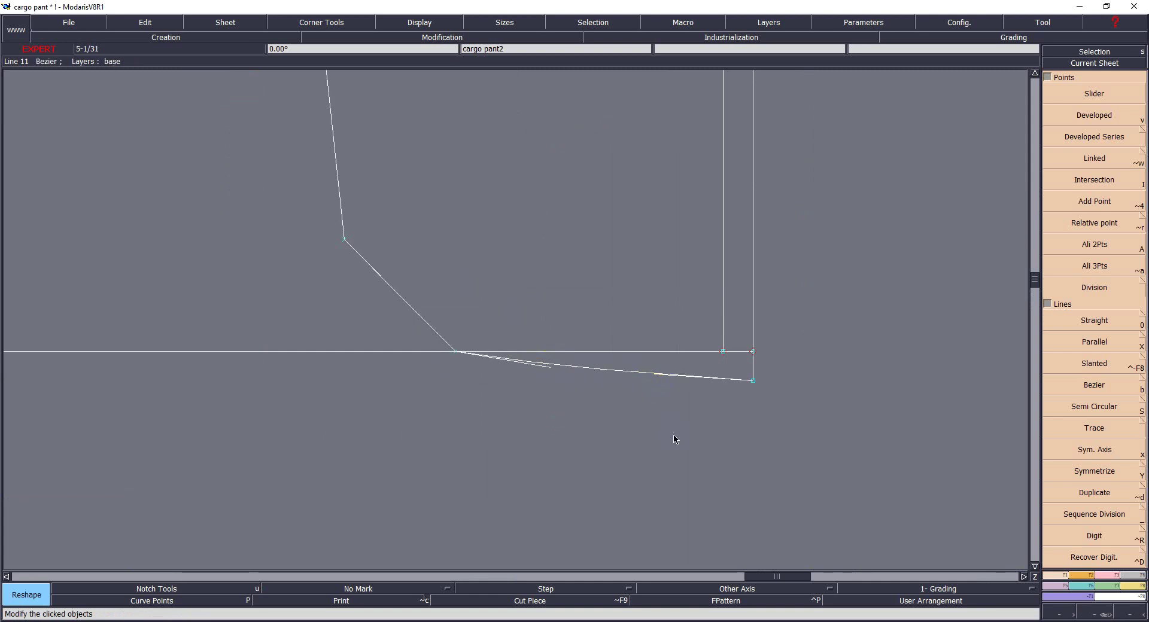
# Step: Reshape the side curve and the lower rounded corner so they blend smoothly
pyautogui.press('F1')
pyautogui.click(697, 475)
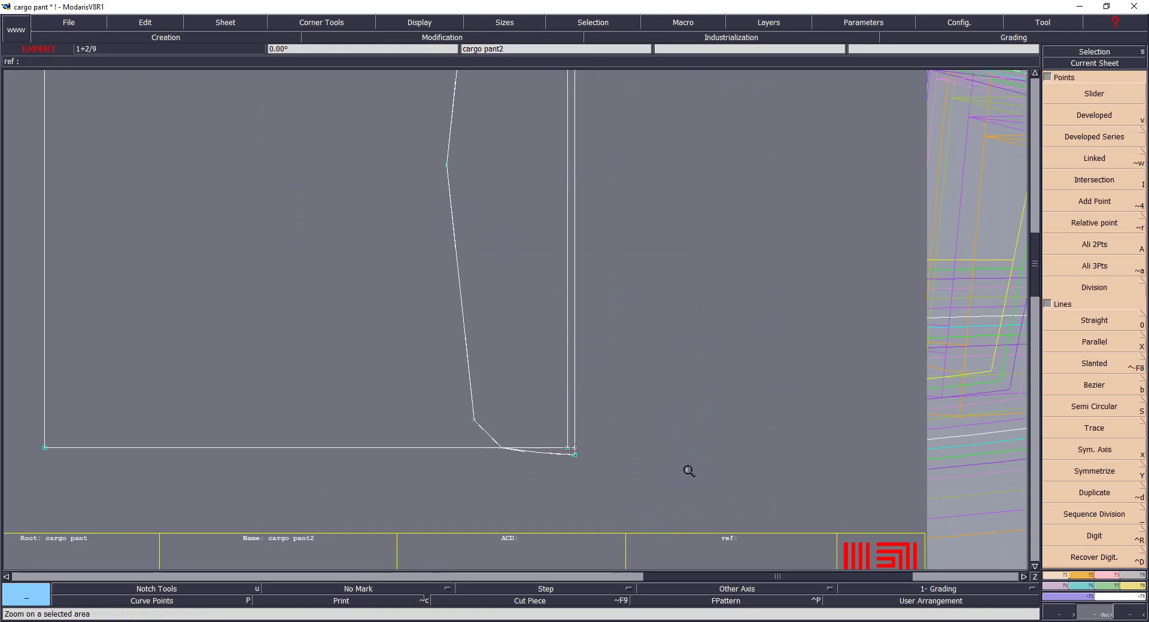
pyautogui.click(457, 218)
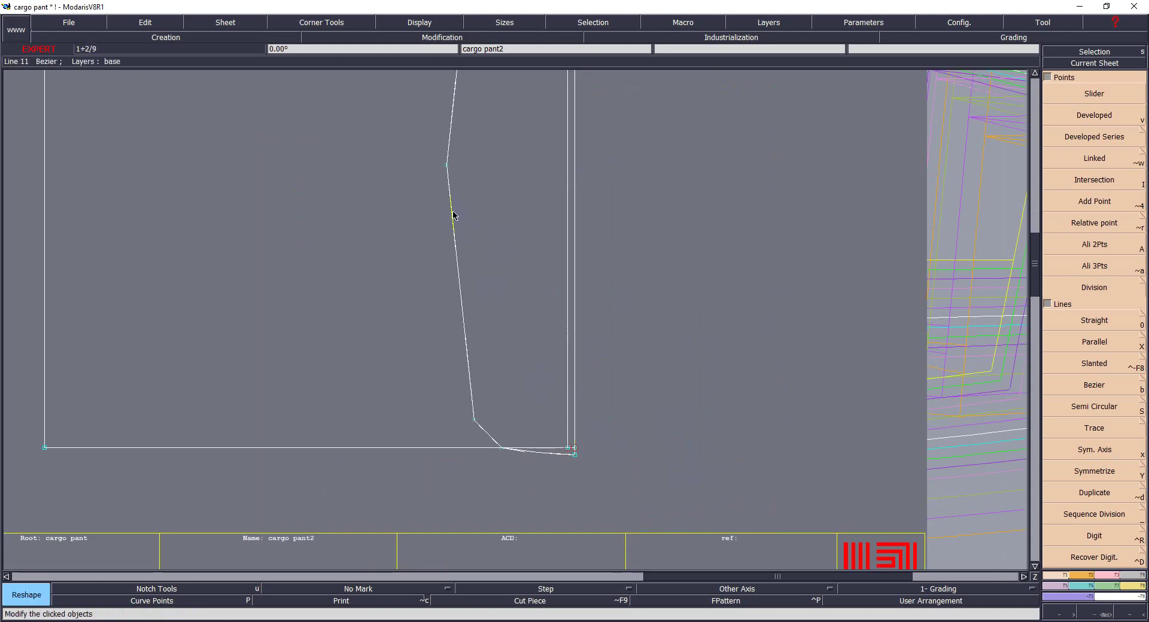
pyautogui.click(461, 326)
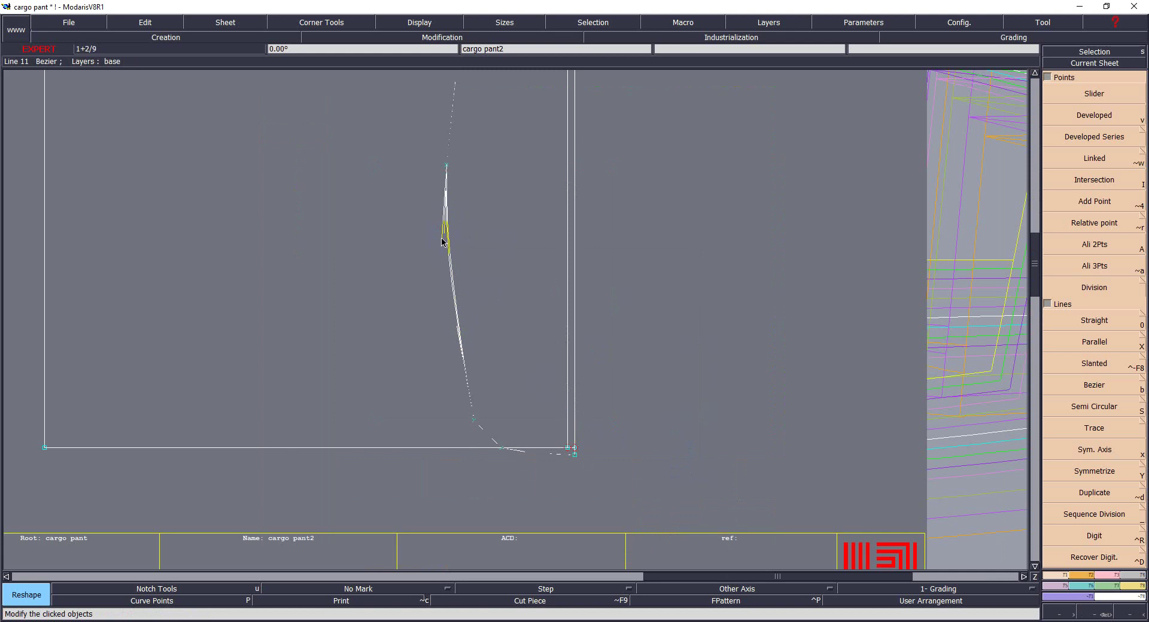
pyautogui.click(482, 435)
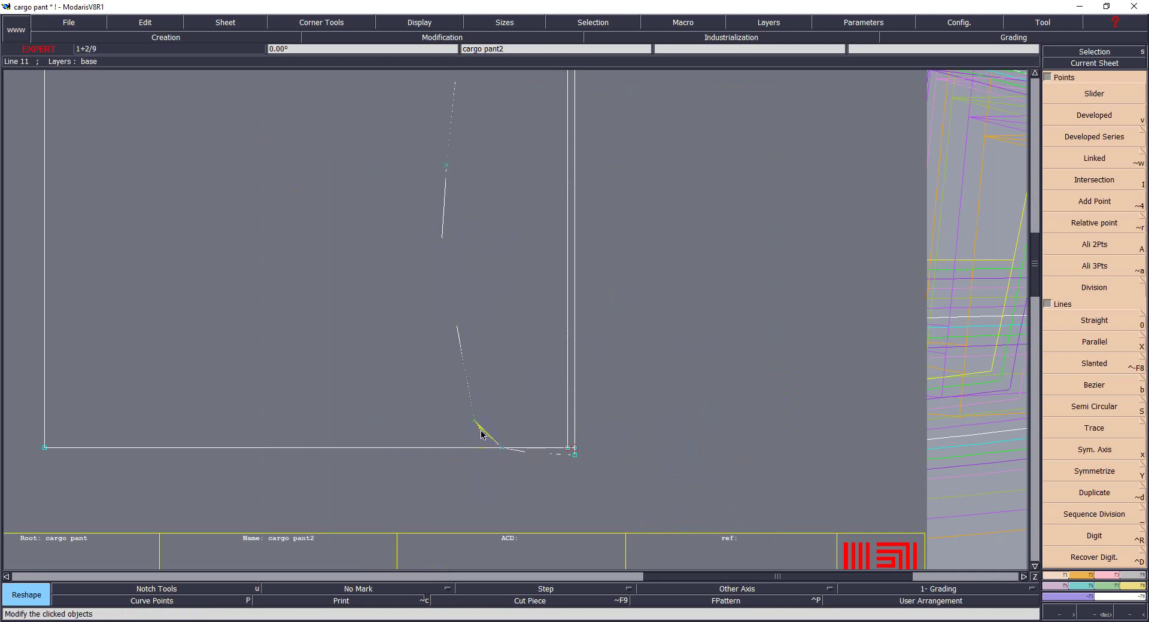
pyautogui.click(484, 442)
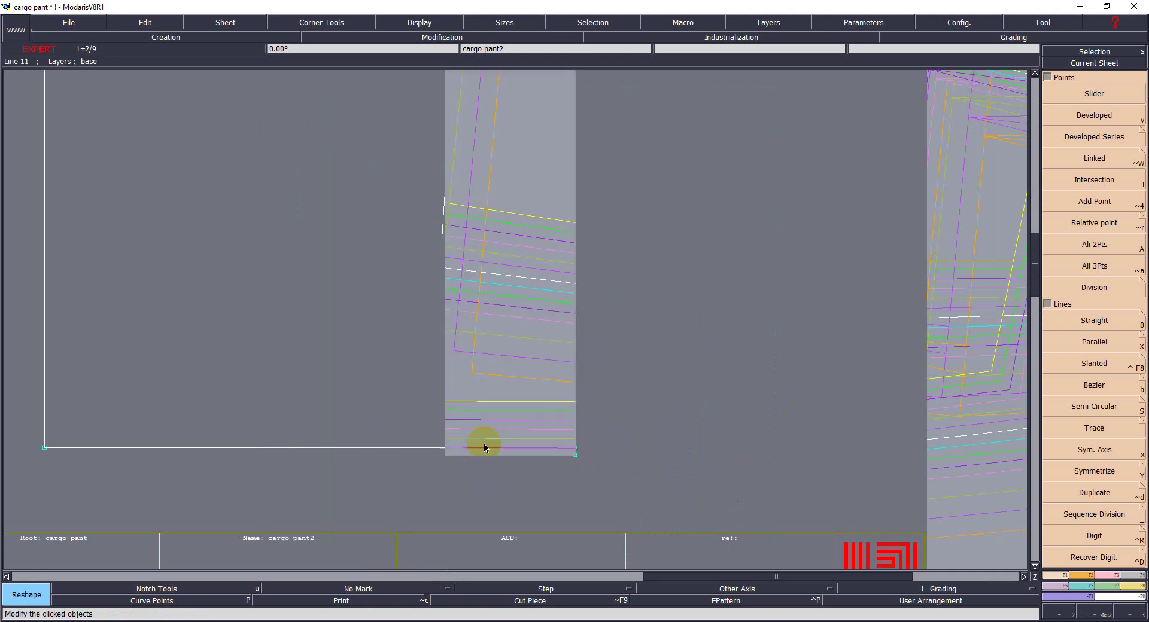
pyautogui.click(478, 438)
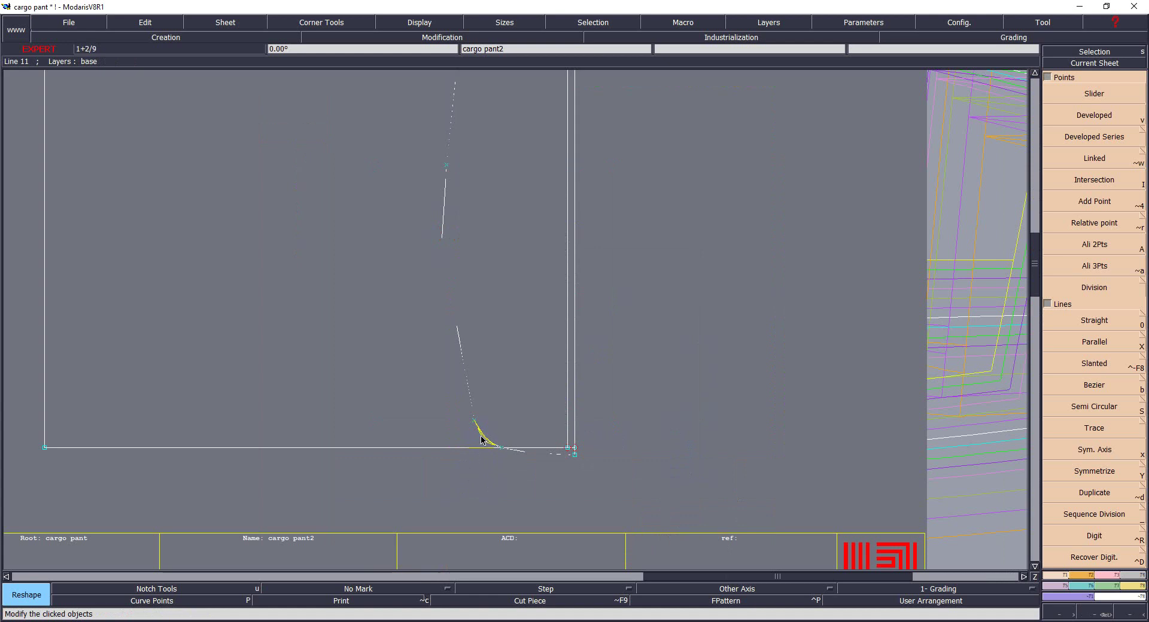
pyautogui.click(478, 441)
# Step: Fine-tune the upper side curve, then toggle the graded nest to check every size
pyautogui.press('z')
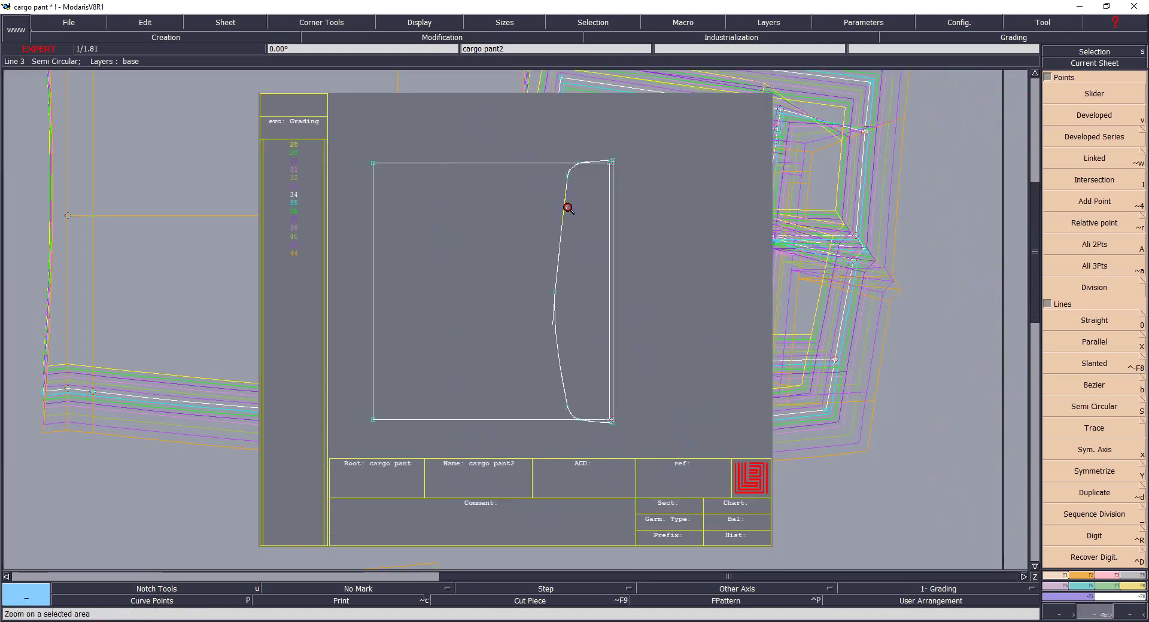
pyautogui.moveTo(525, 172); pyautogui.dragTo(664, 371)
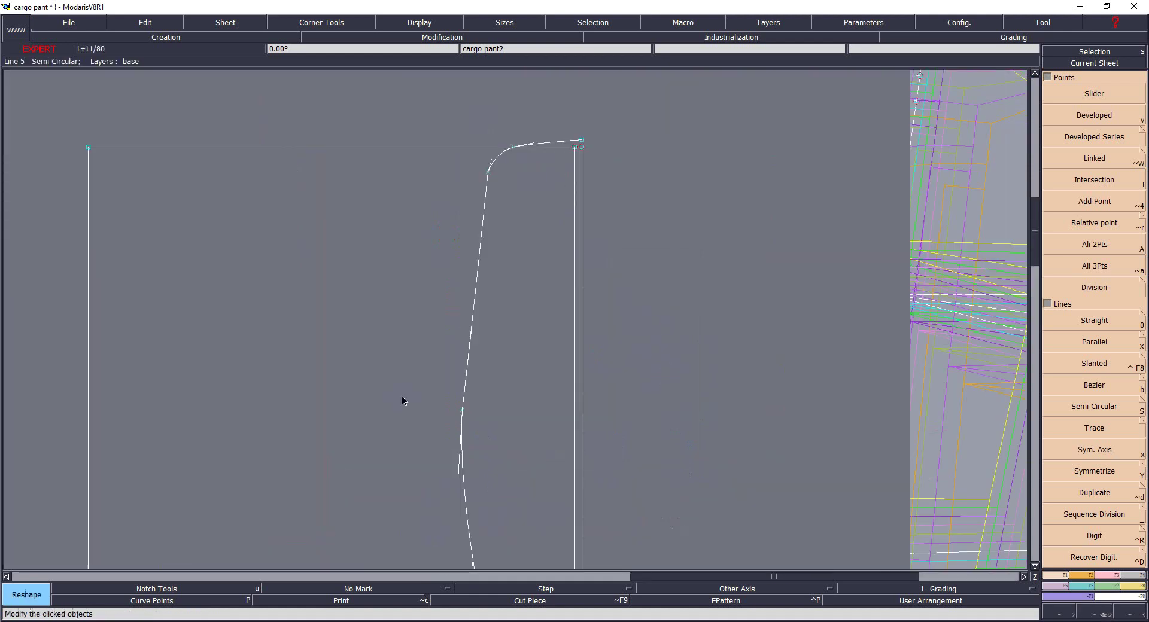
pyautogui.click(475, 243)
pyautogui.click(469, 332)
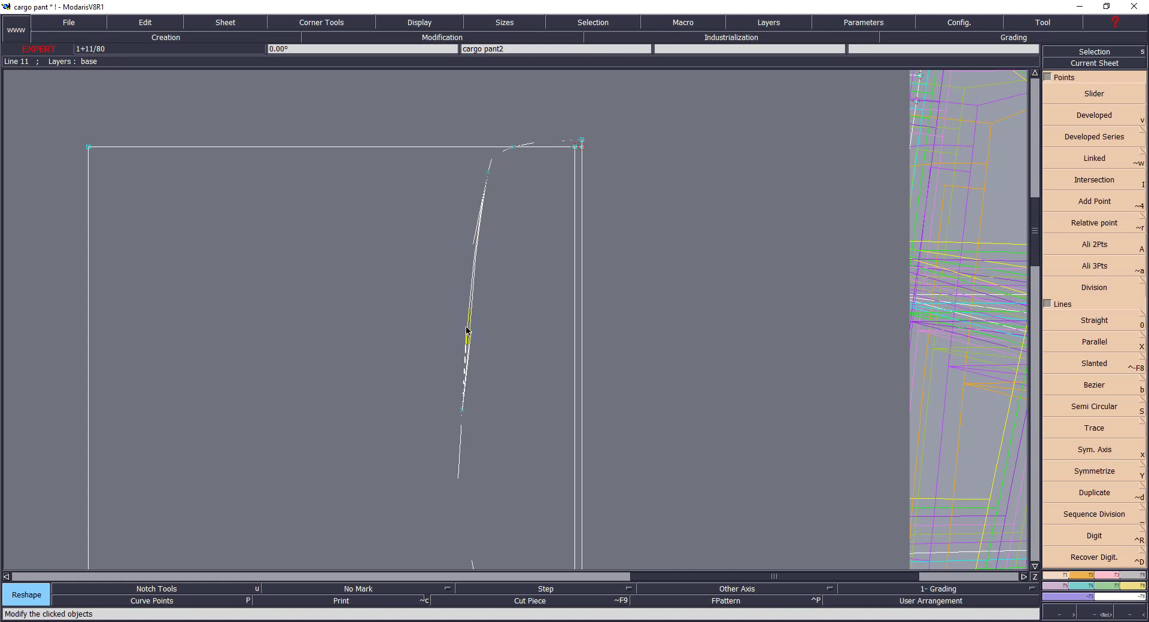
pyautogui.click(469, 329)
pyautogui.press('z')
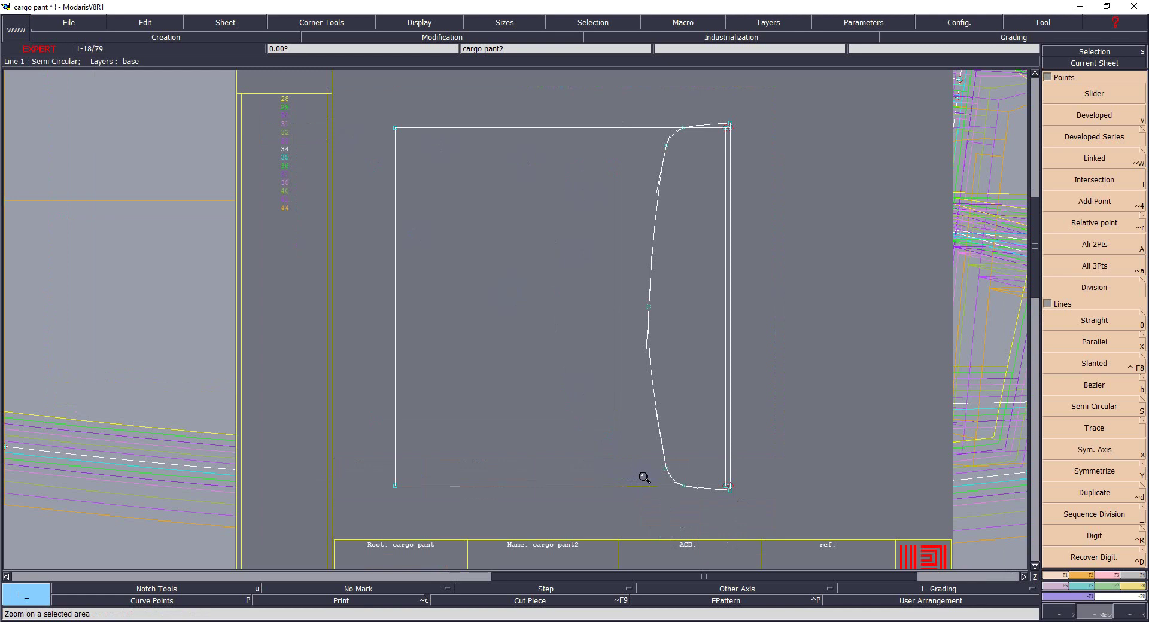
pyautogui.press('space')
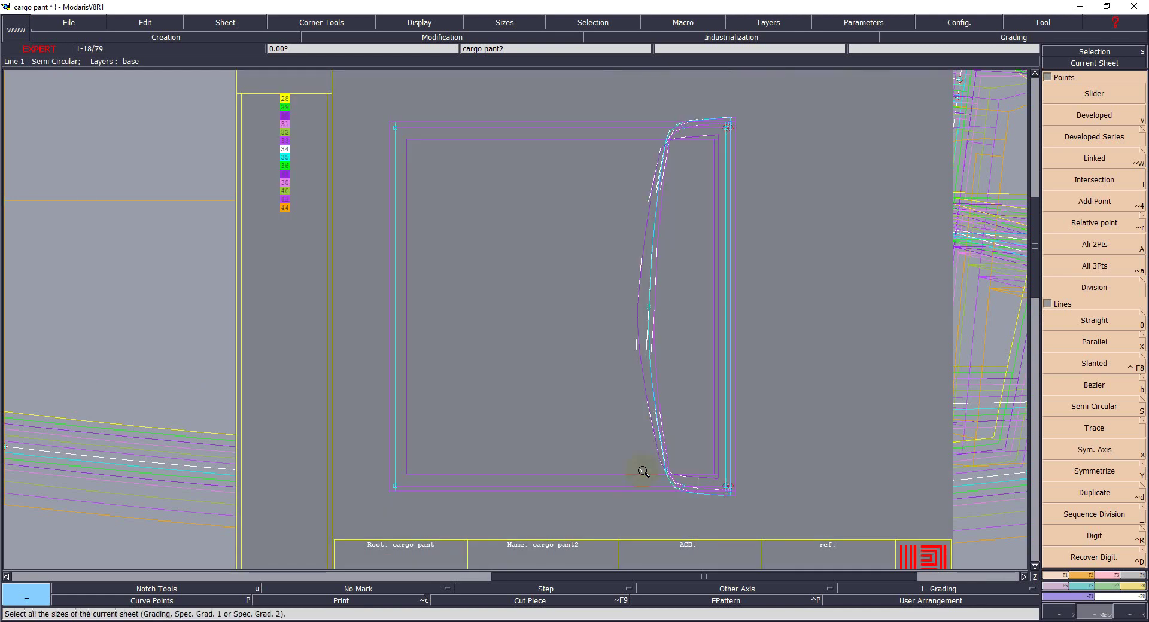
pyautogui.press('space')
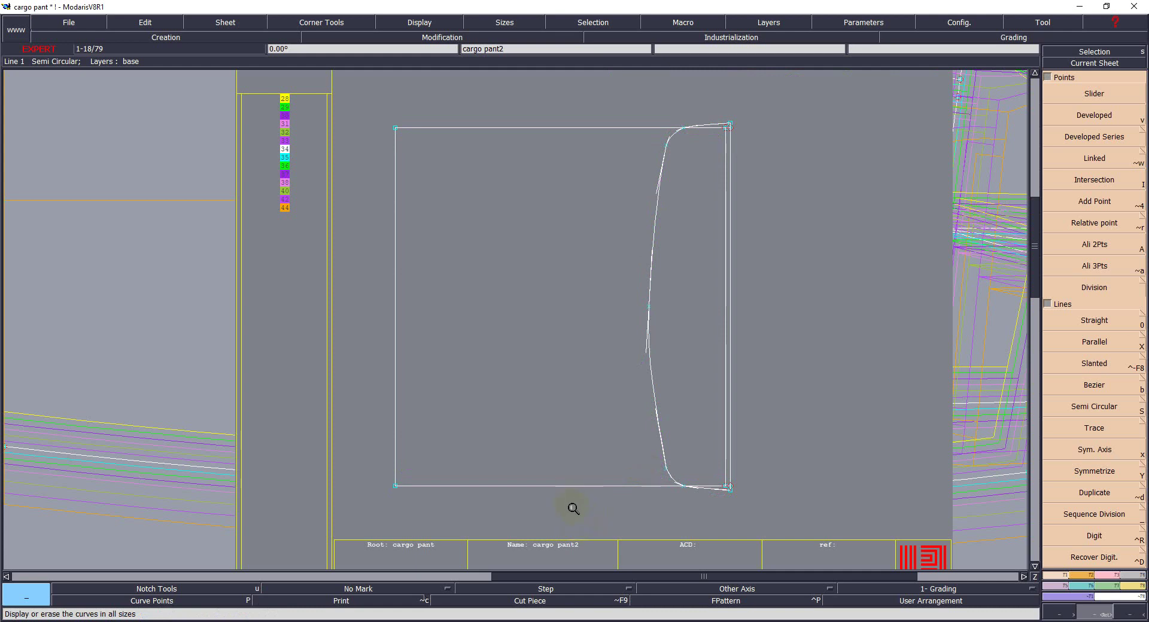
# Step: Add parallel guide lines: a vertical inside the piece, a horizontal near the bottom, a vertical near the curved side
pyautogui.hotkey('shift', 'x')
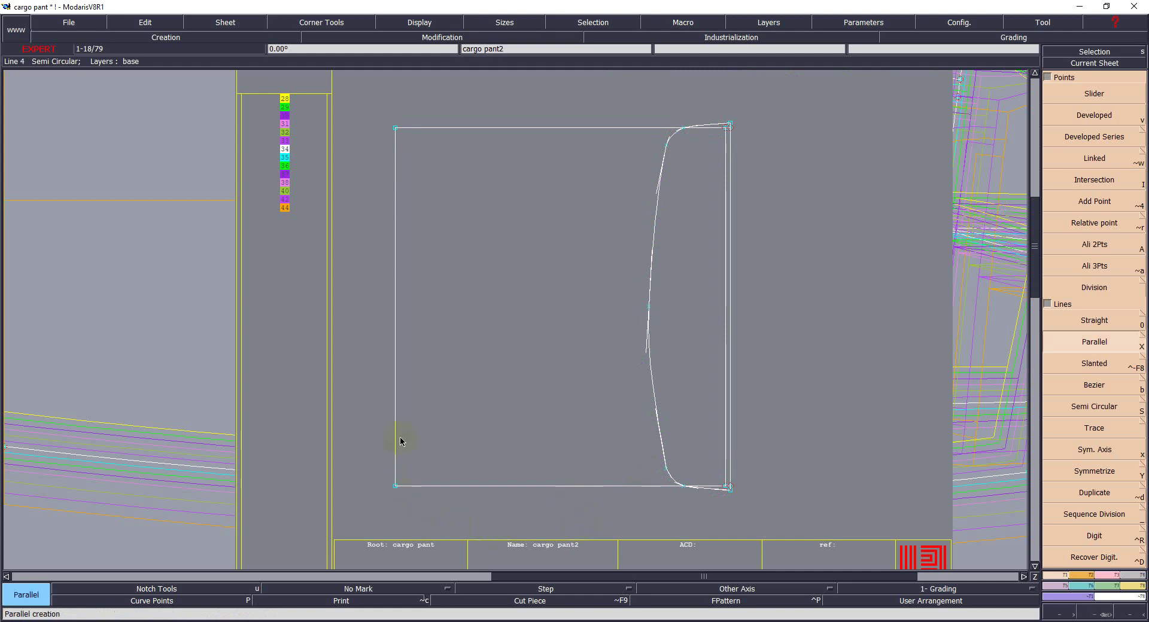
pyautogui.moveTo(414, 426); pyautogui.dragTo(426, 429)
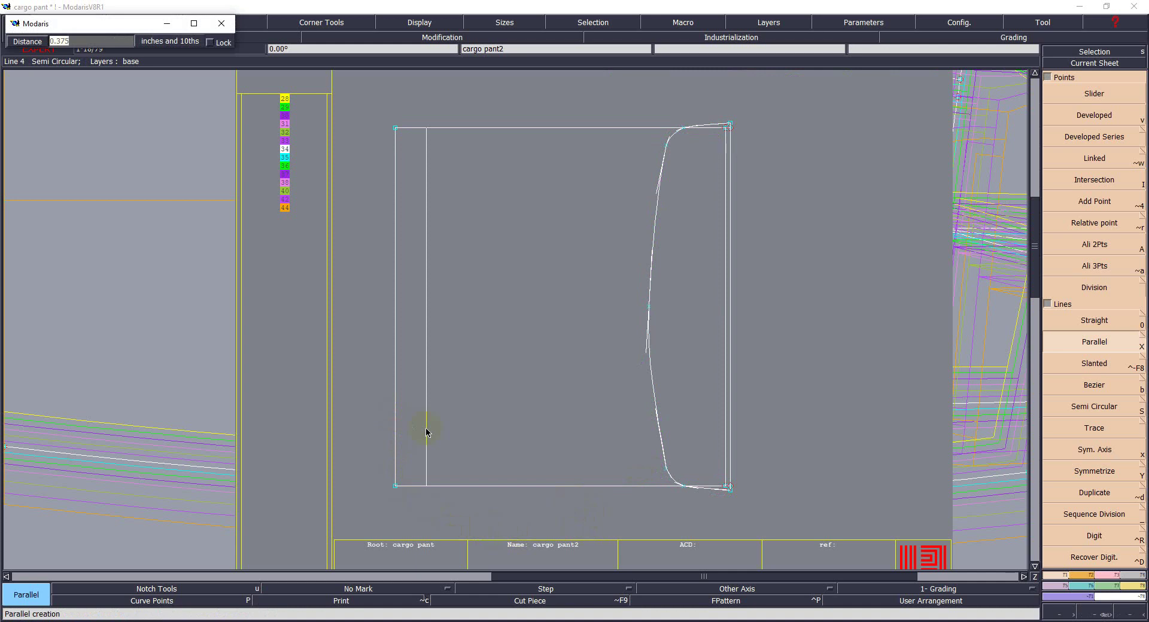
pyautogui.press('Return')
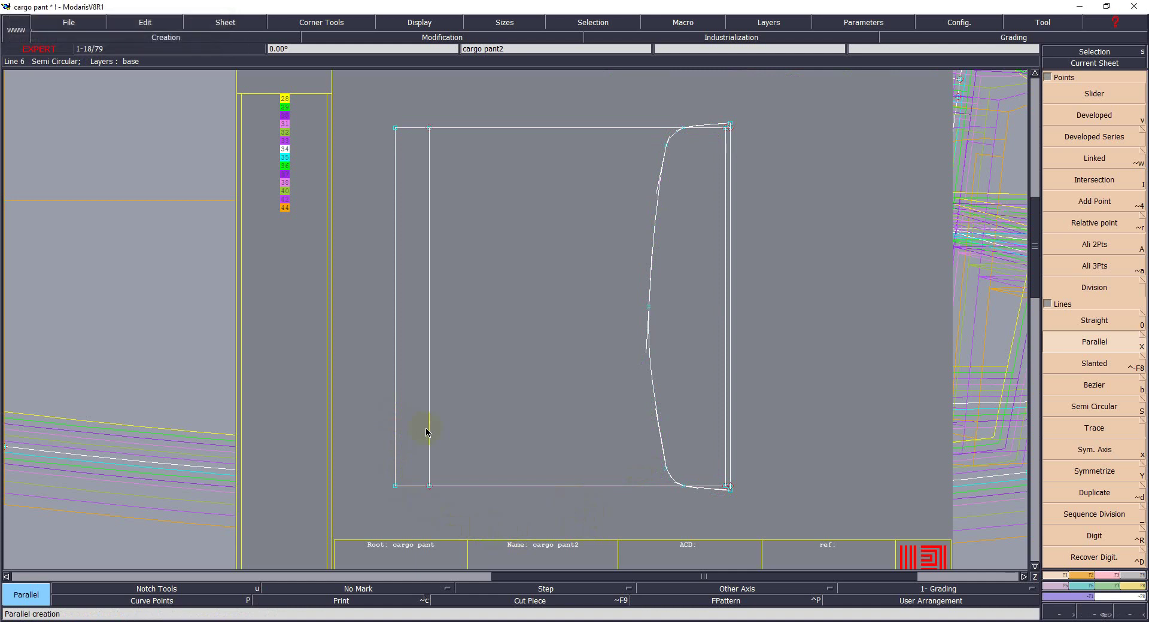
pyautogui.moveTo(453, 487); pyautogui.dragTo(456, 450)
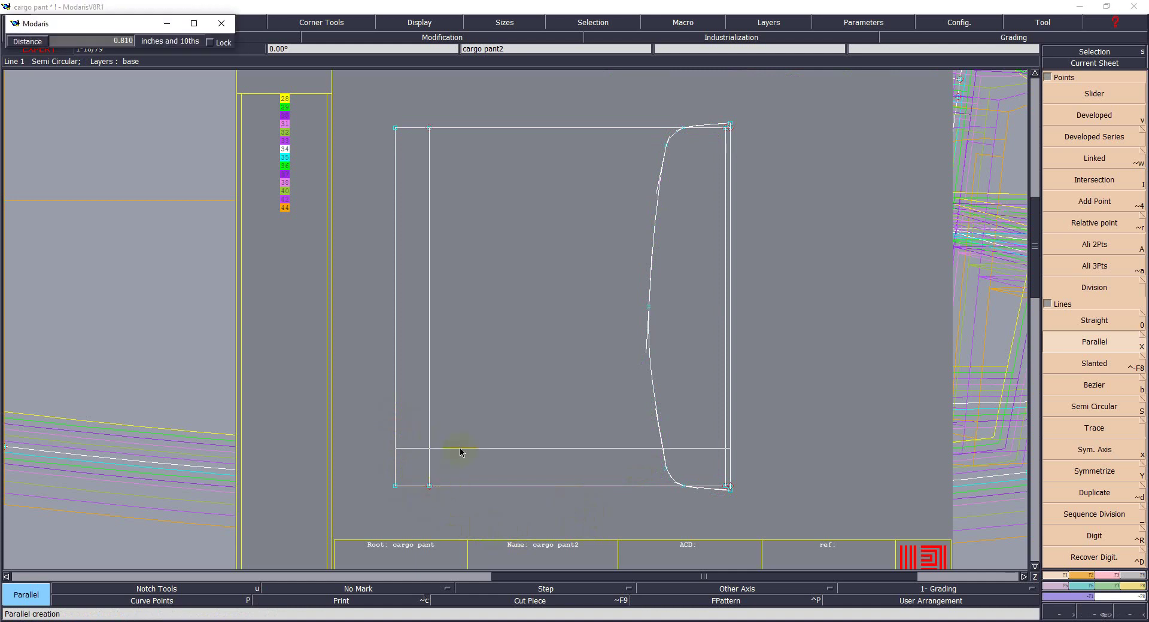
pyautogui.press('Return')
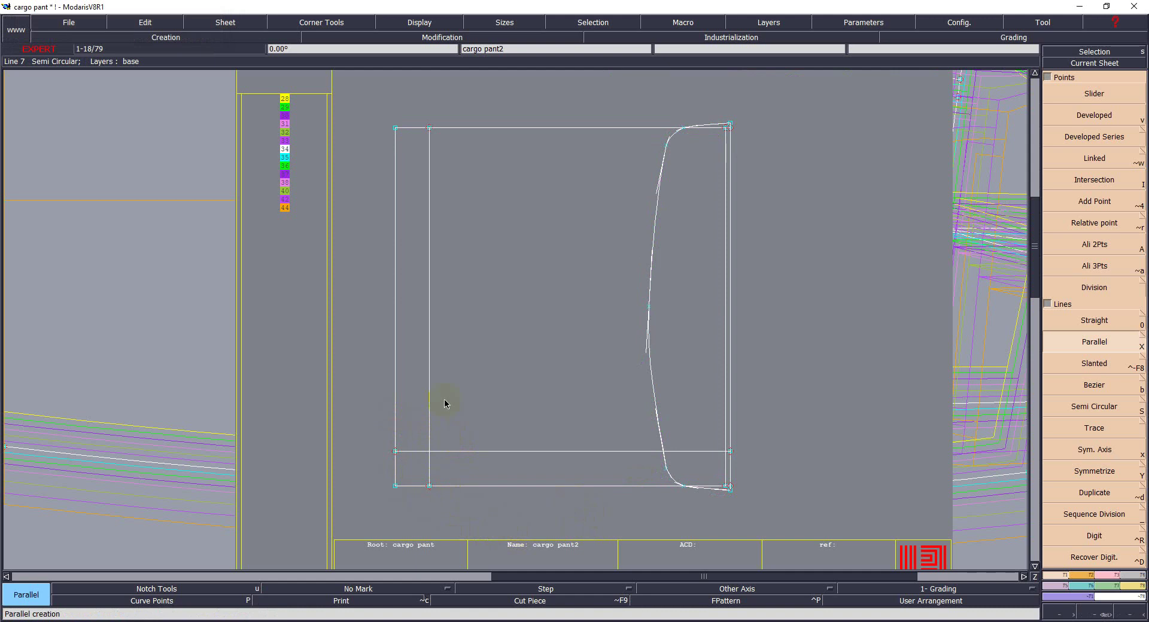
pyautogui.moveTo(433, 394); pyautogui.dragTo(635, 404)
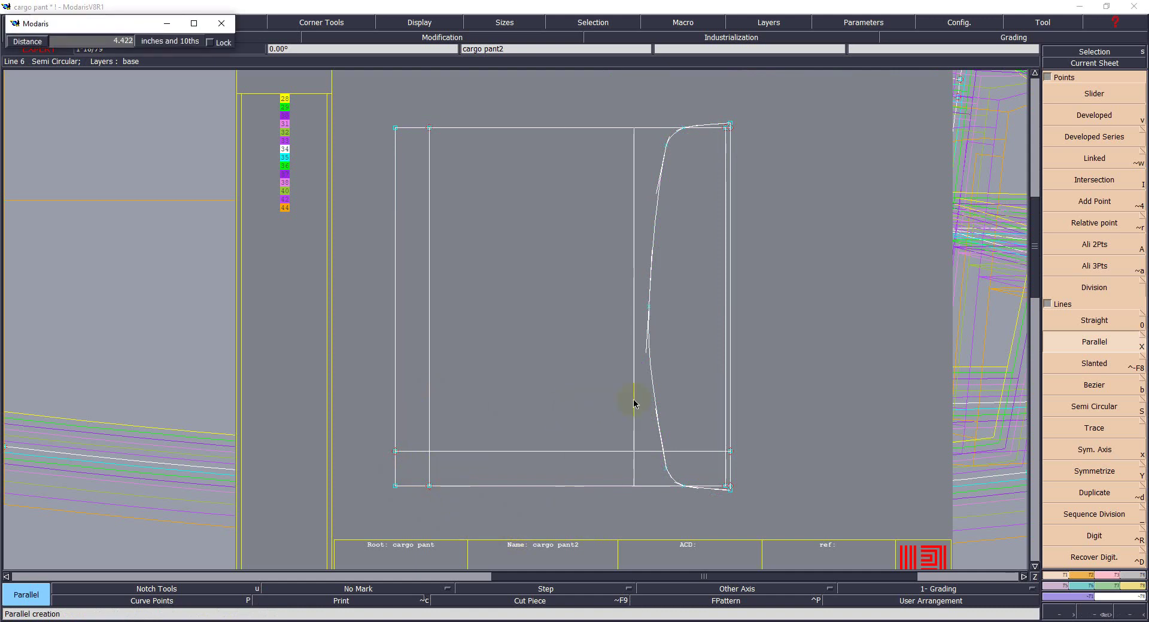
pyautogui.click(633, 404)
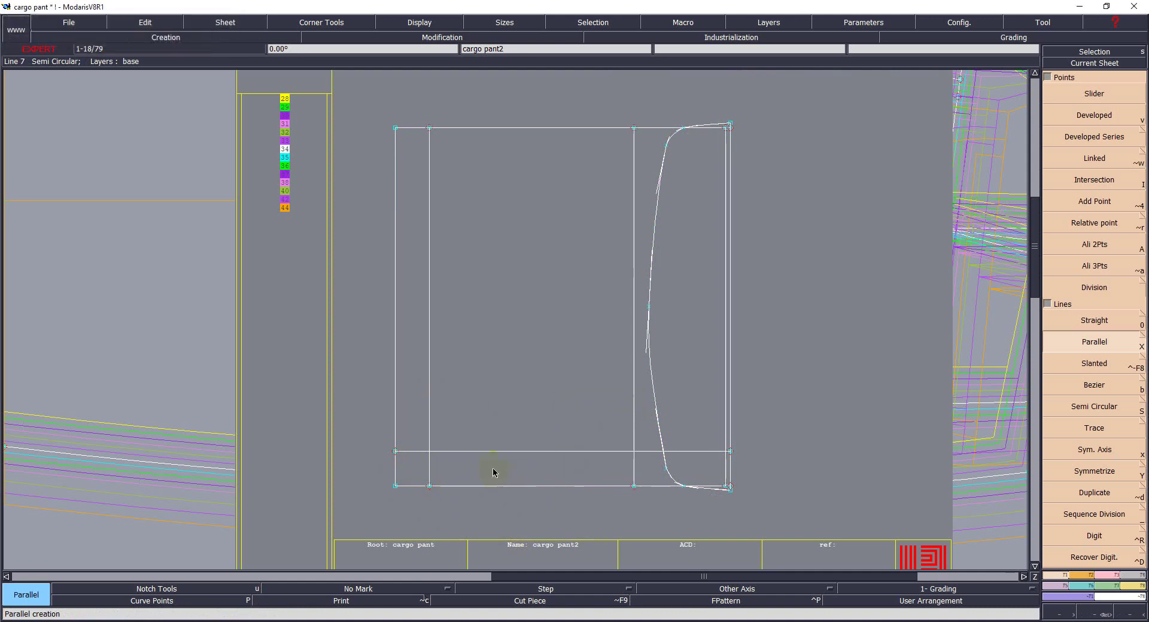
# Step: Add a horizontal parallel guide line across the piece at distance 3, replacing an undone 0.35 line
pyautogui.click(494, 452)
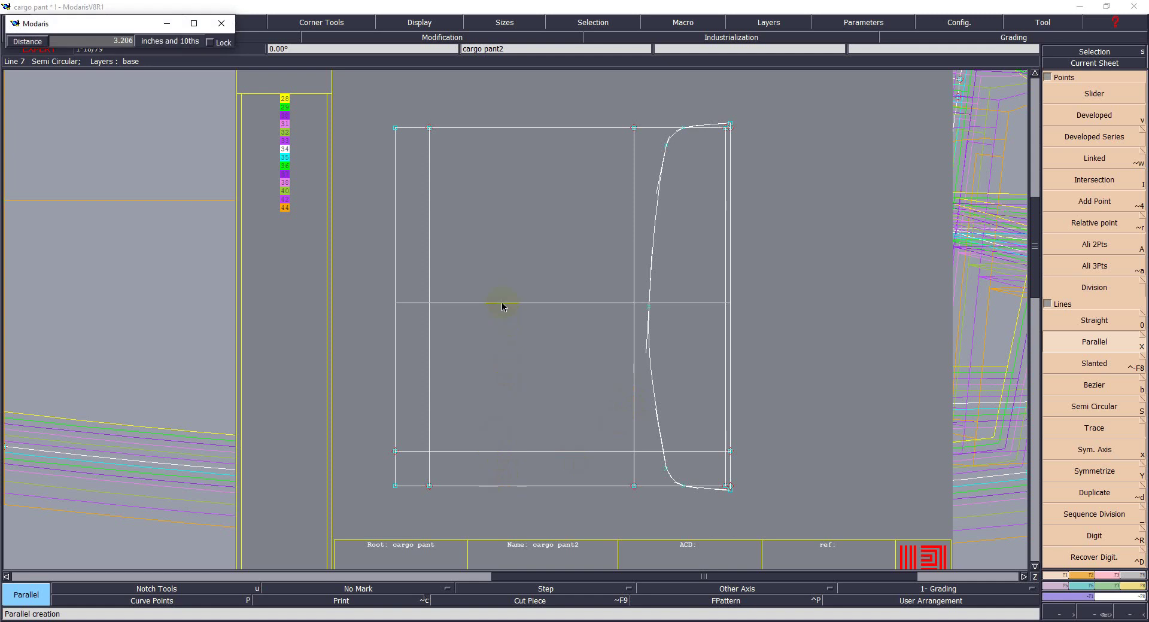
pyautogui.press('BackSpace')
pyautogui.press('Return')
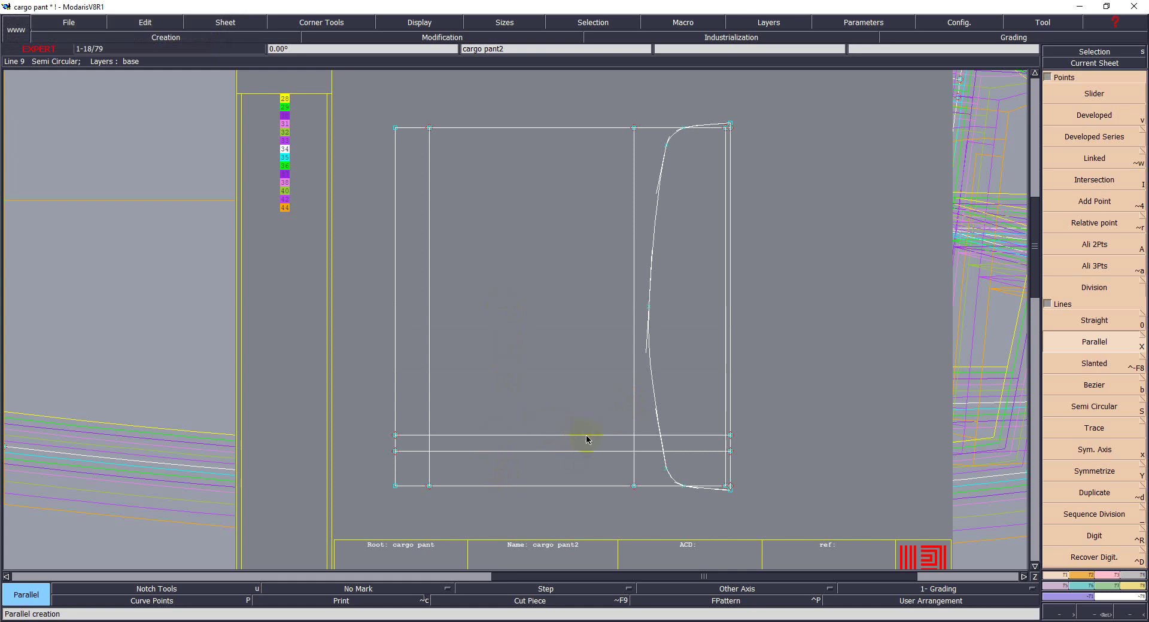
pyautogui.hotkey('ctrl', 'z')
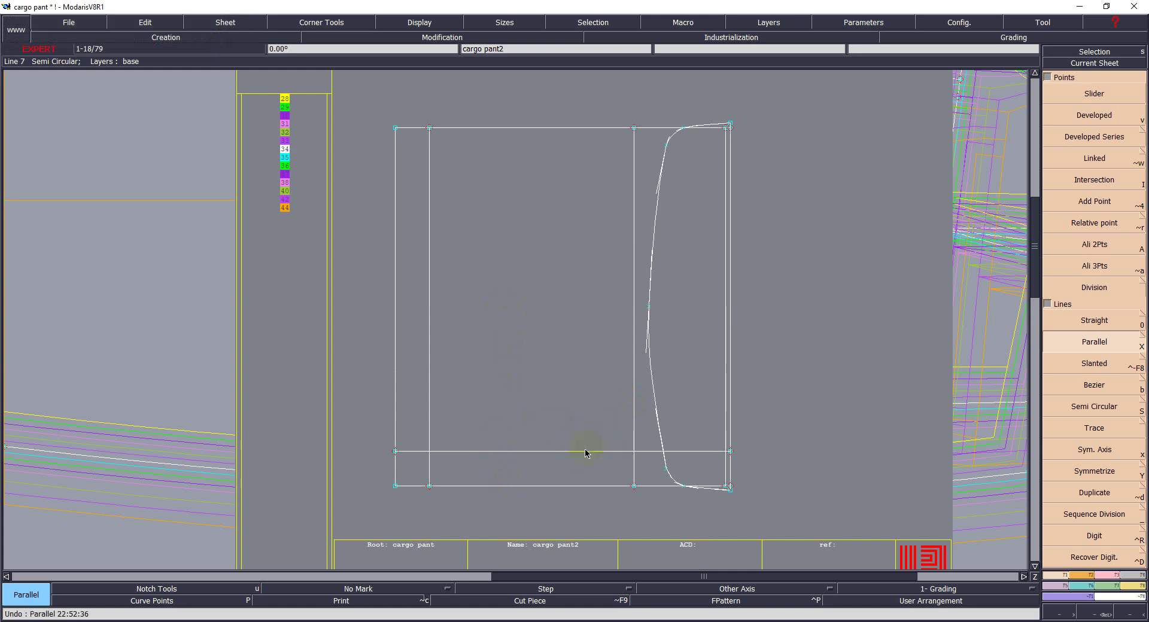
pyautogui.click(586, 452)
pyautogui.write('3.5')
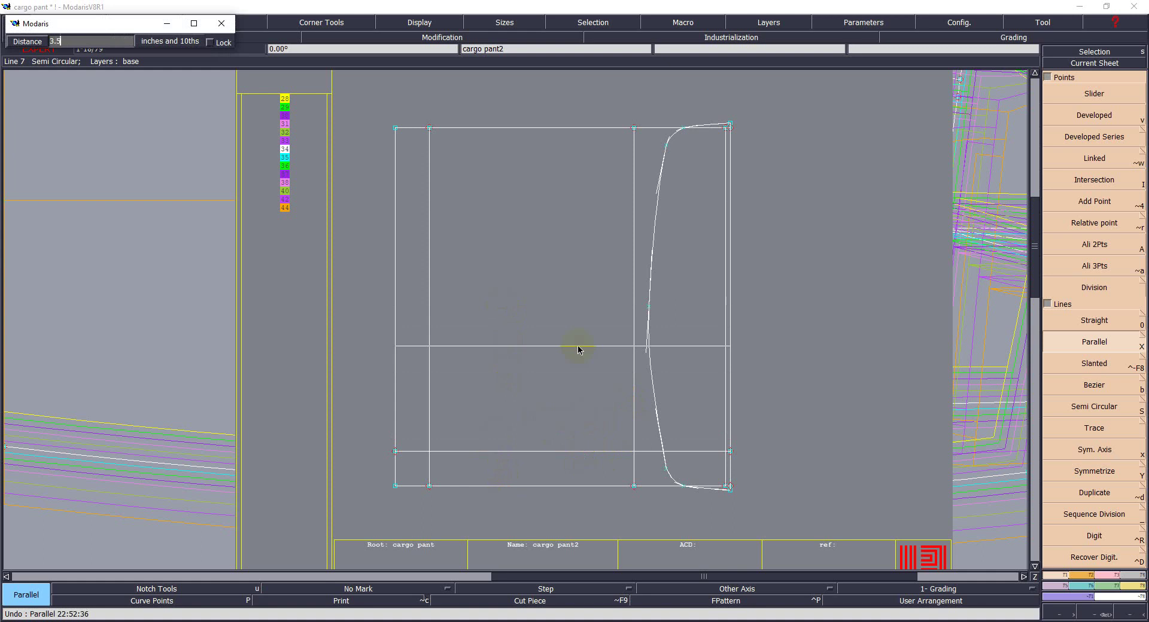
pyautogui.press('Return')
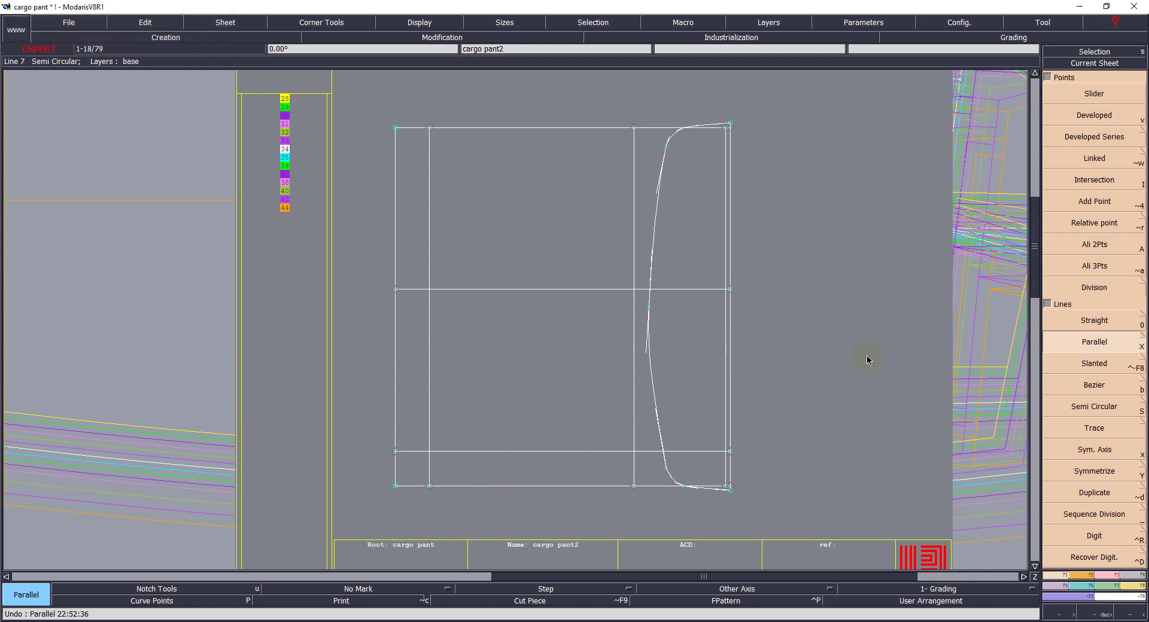
pyautogui.click(1075, 318)
pyautogui.press('F2')
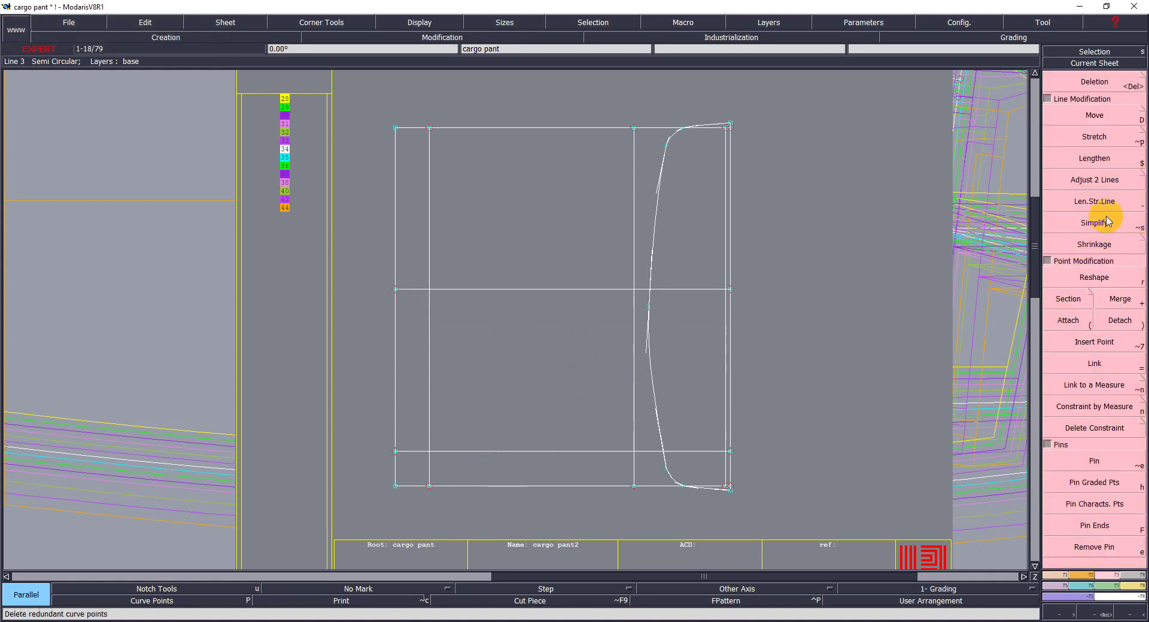
# Step: Trim each pair of crossing guide lines with Adjust 2 Lines into a closed pocket rectangle
pyautogui.click(1090, 180)
pyautogui.click(616, 289)
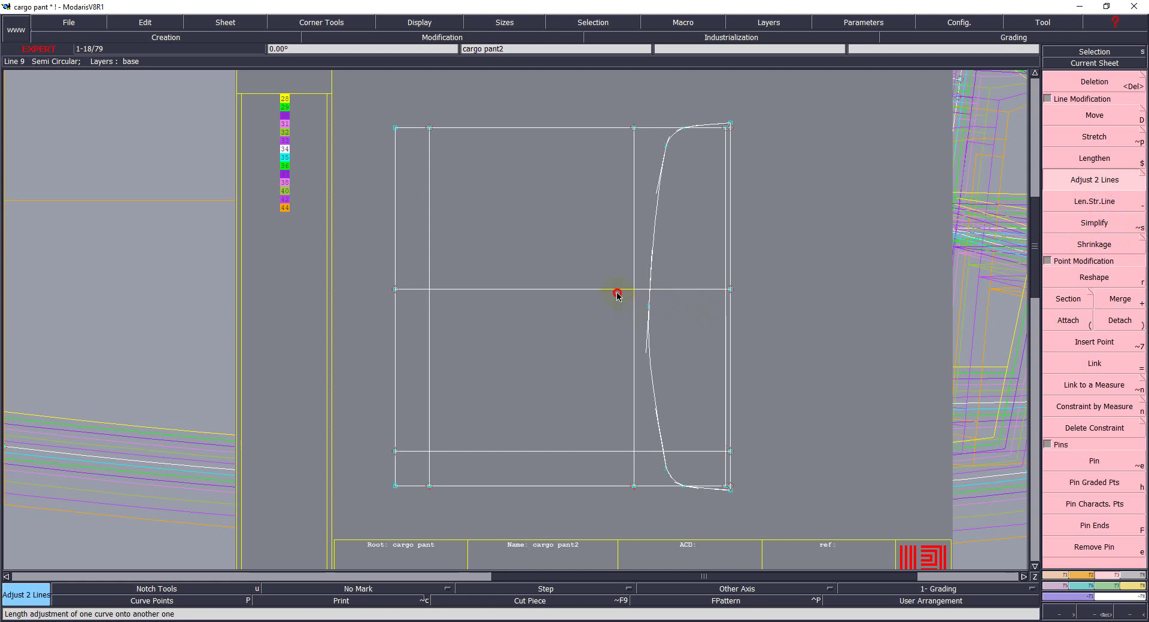
pyautogui.click(596, 306)
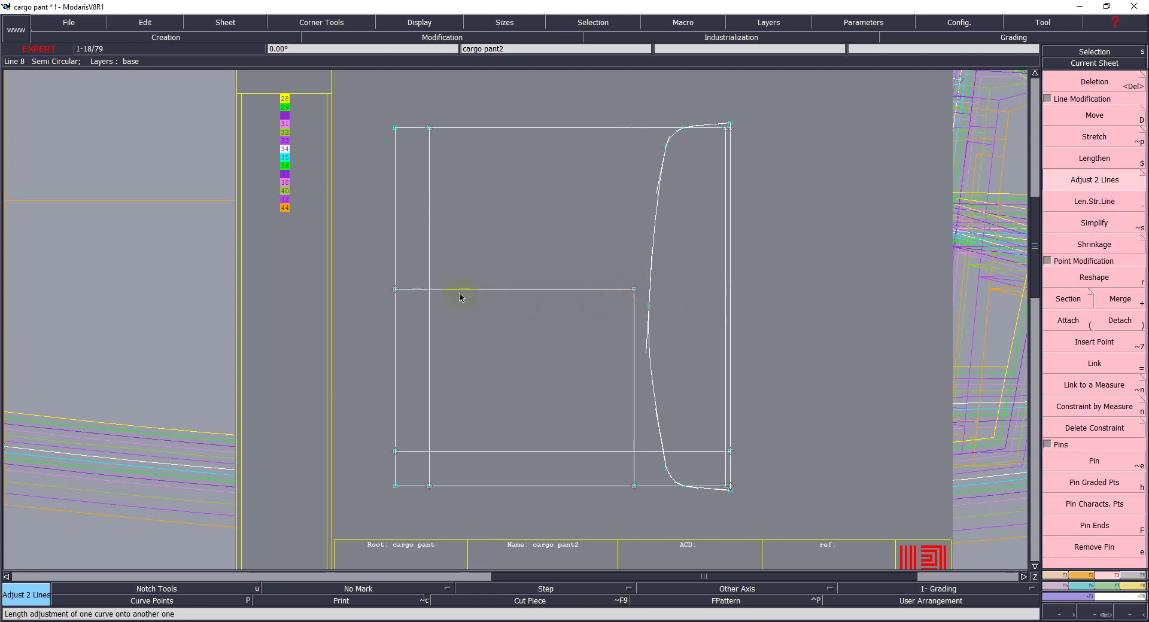
pyautogui.click(431, 308)
pyautogui.click(445, 312)
pyautogui.click(450, 451)
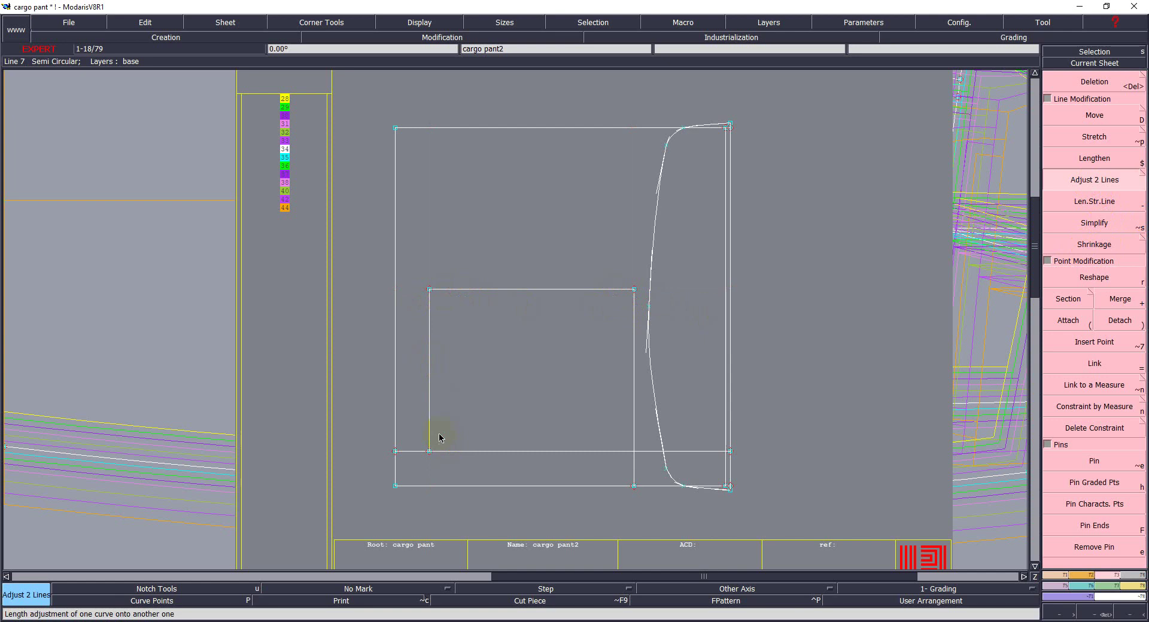
pyautogui.click(633, 452)
pyautogui.click(621, 453)
pyautogui.click(638, 411)
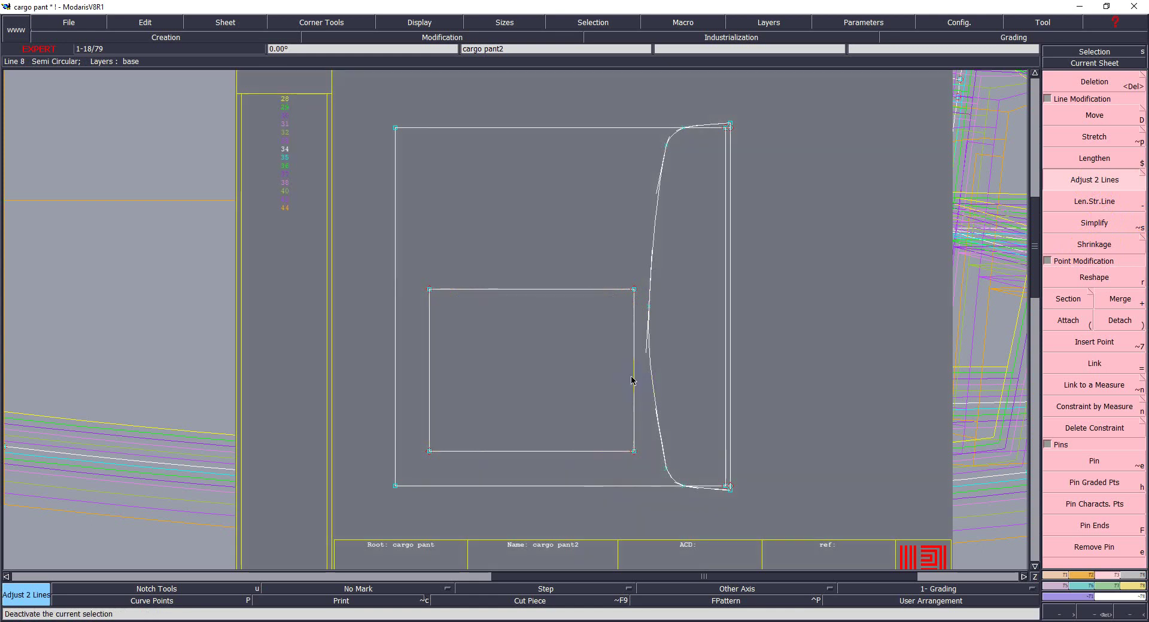
# Step: Add a vertical parallel line offset -1 from the pocket's right edge
pyautogui.press('p')
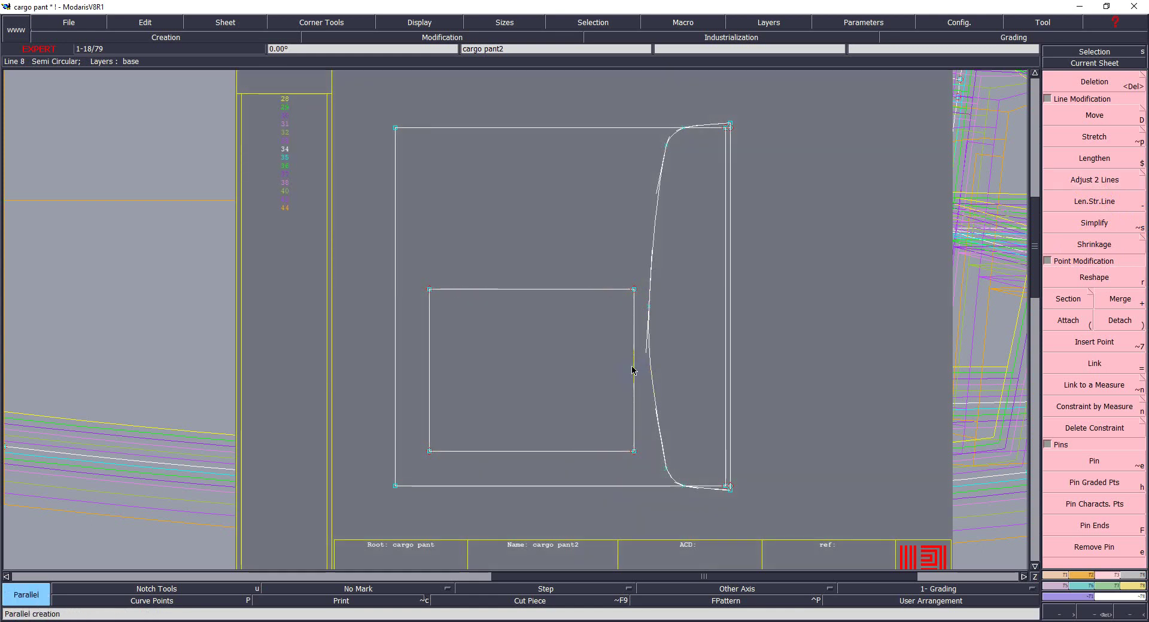
pyautogui.click(633, 369)
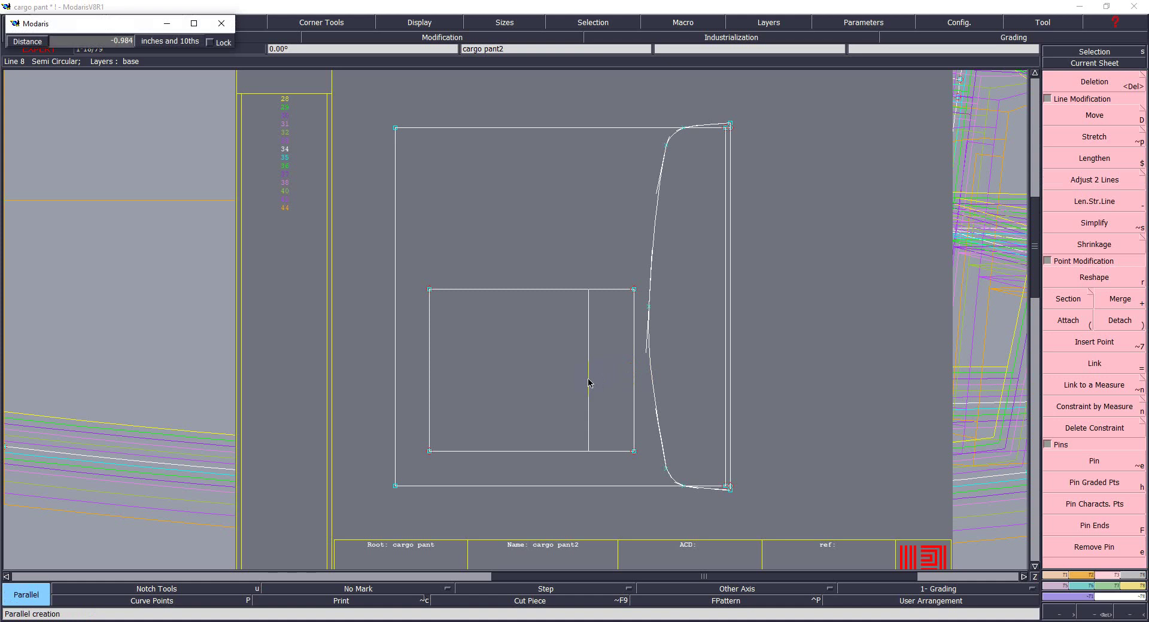
pyautogui.write('-1')
pyautogui.press('Return')
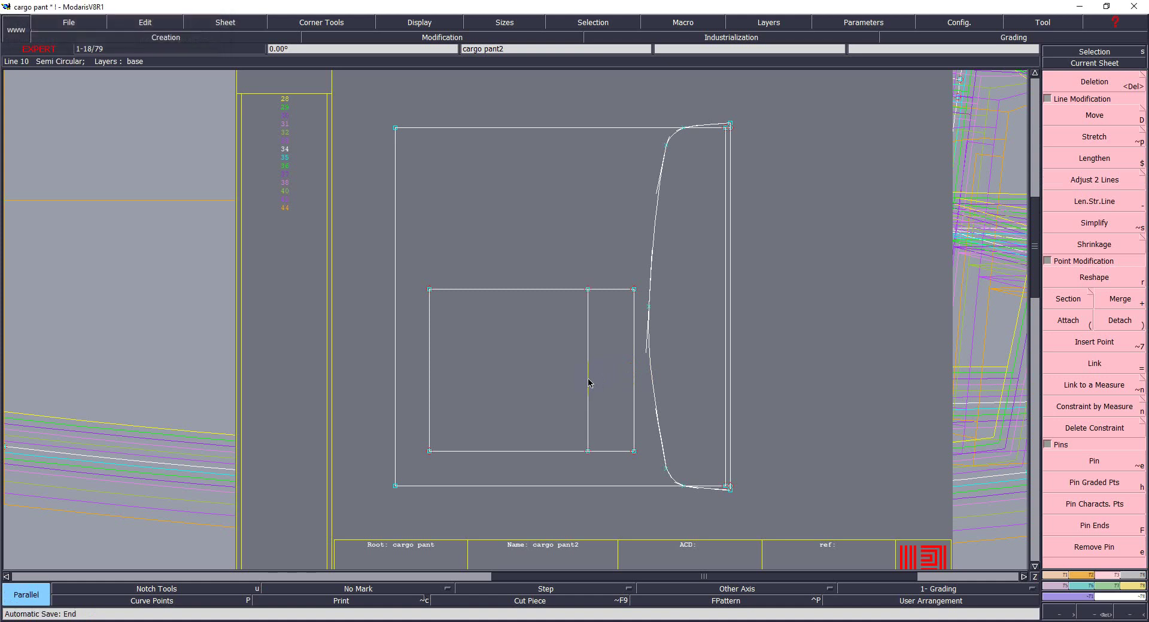
# Step: Add a second narrow parallel line at offset -3.375, undoing the misplaced attempts
pyautogui.click(588, 382)
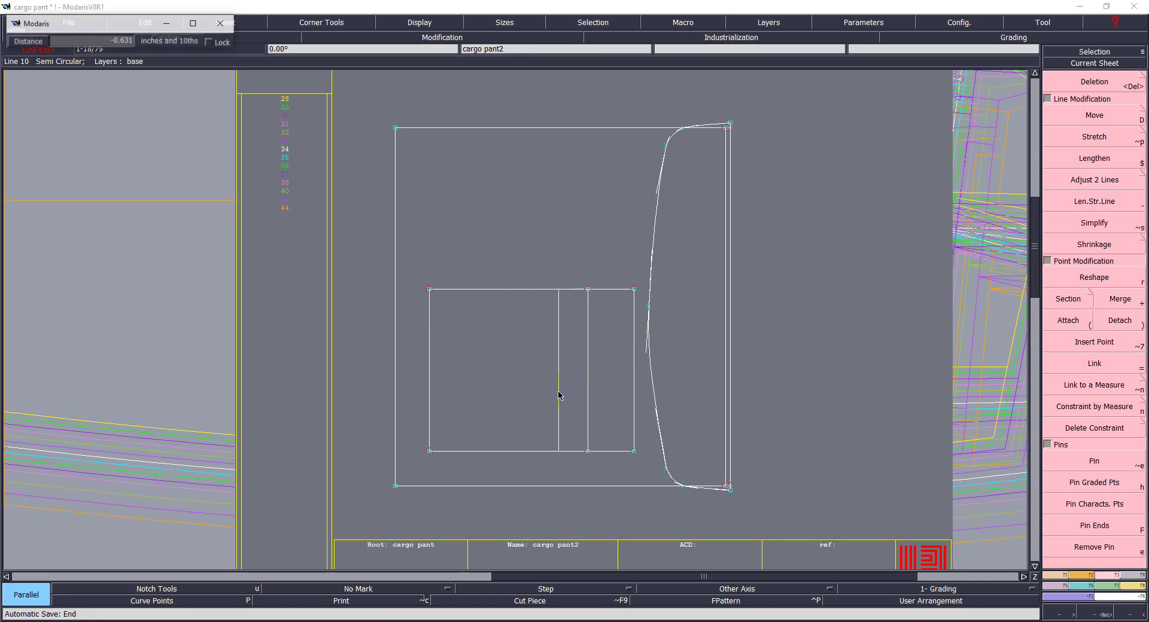
pyautogui.click(567, 392)
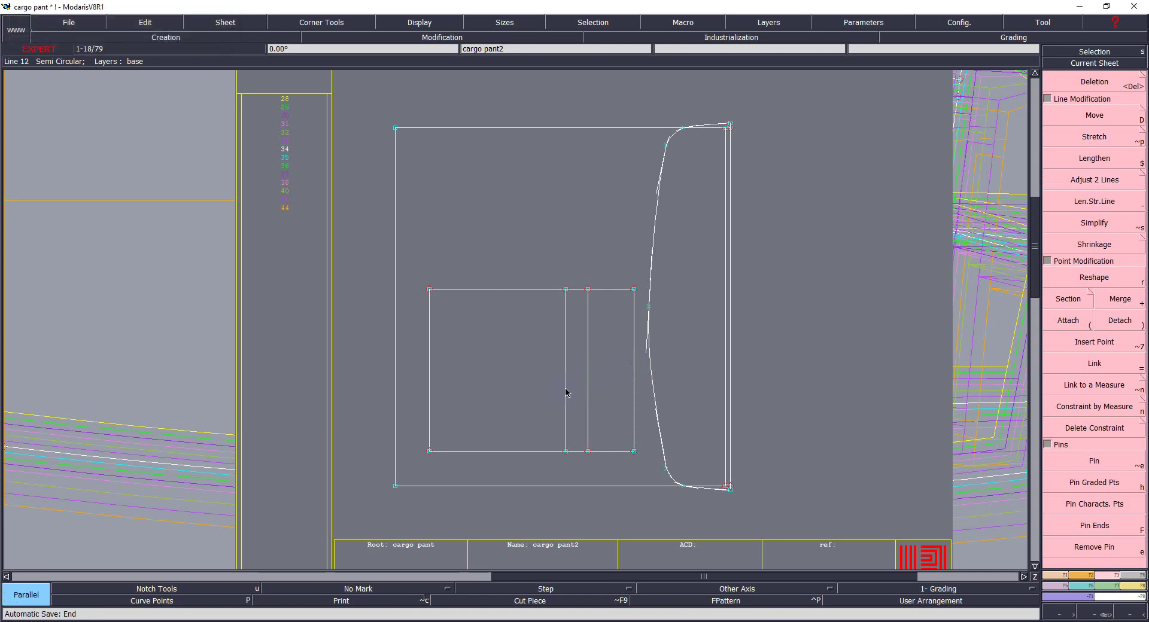
pyautogui.hotkey('ctrl', 'z')
pyautogui.click(587, 386)
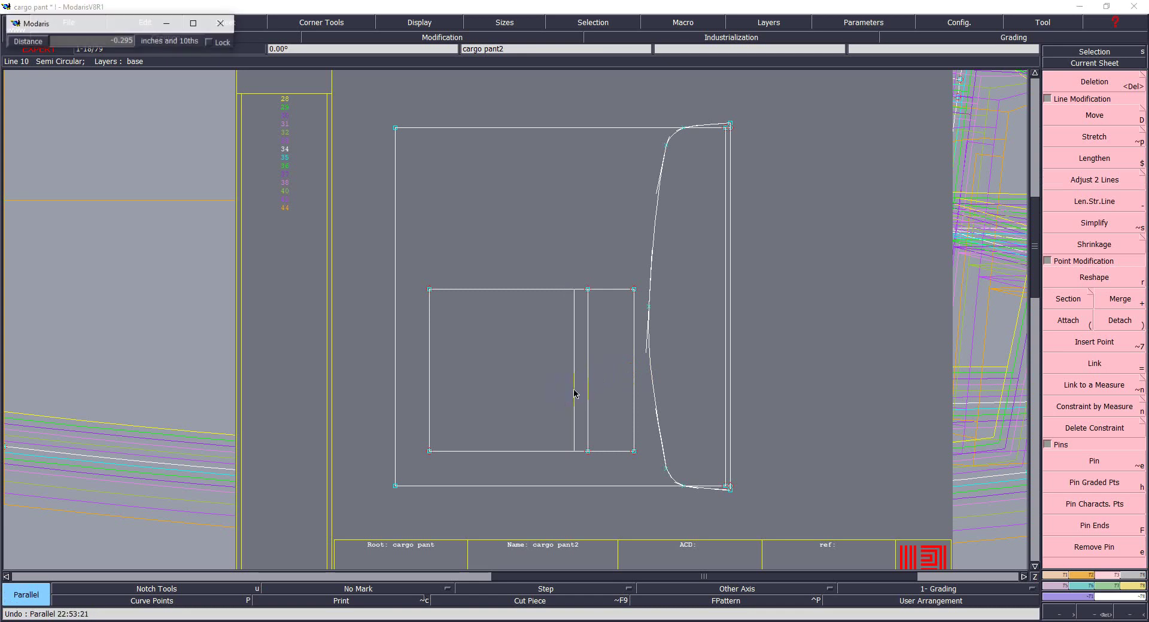
pyautogui.write('-3.37')
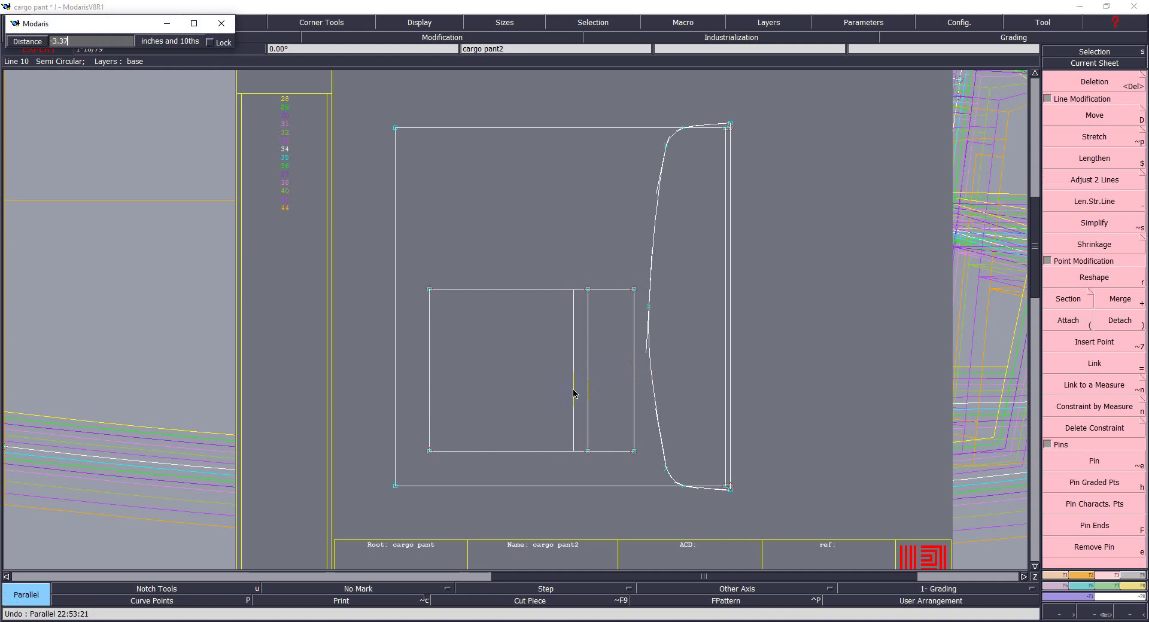
pyautogui.press('Return')
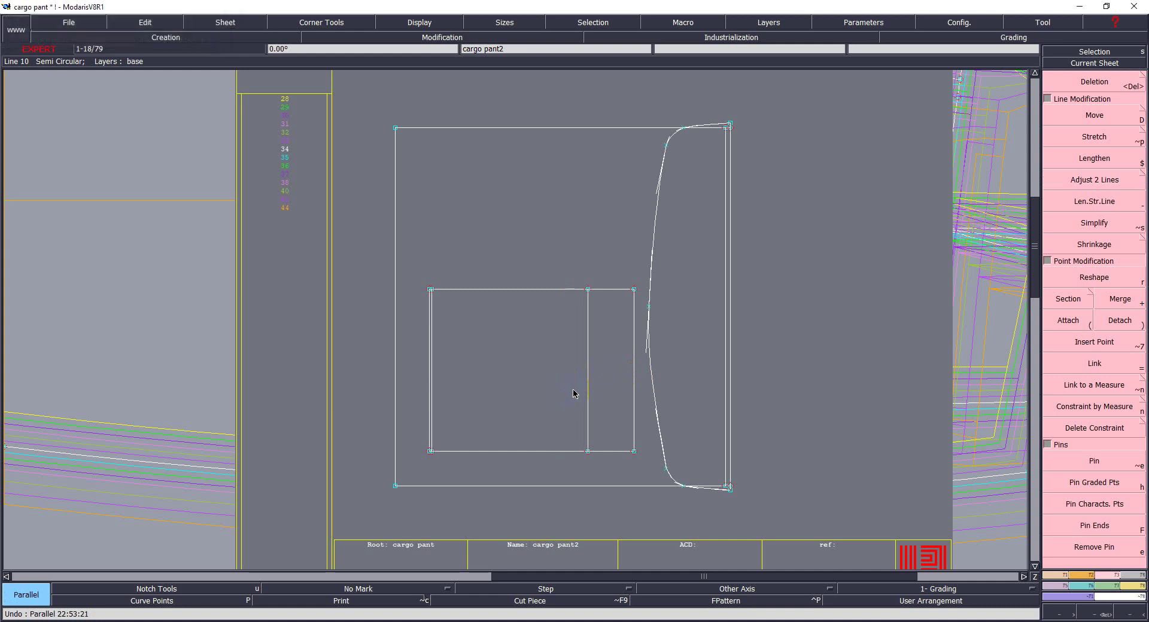
pyautogui.hotkey('ctrl', 'z')
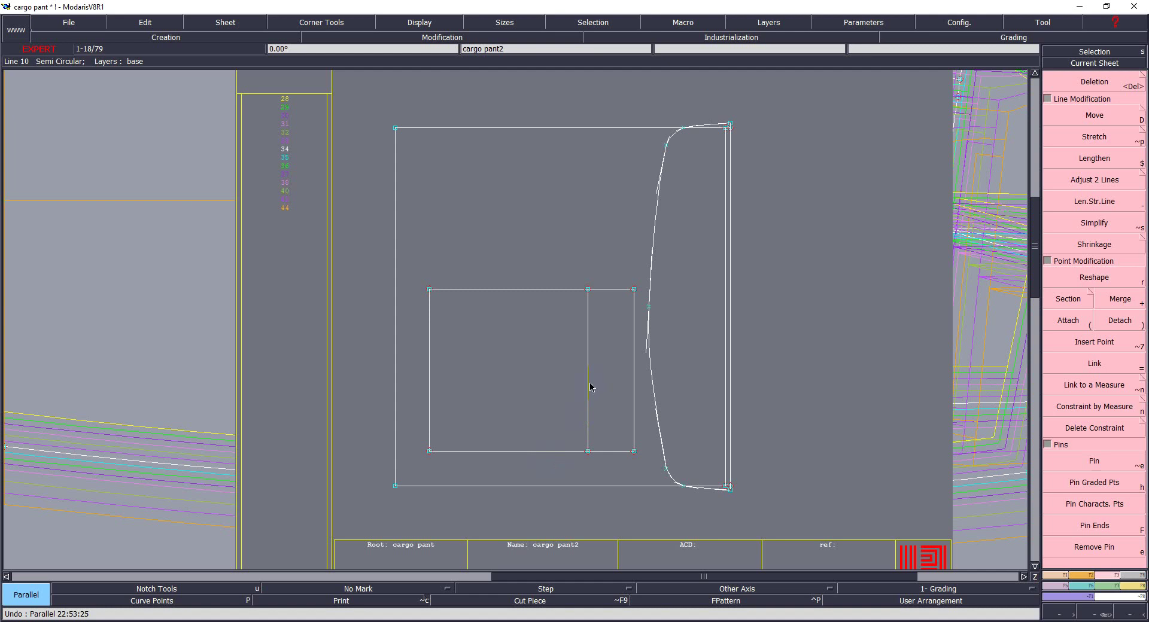
pyautogui.click(588, 389)
pyautogui.write('-3.375')
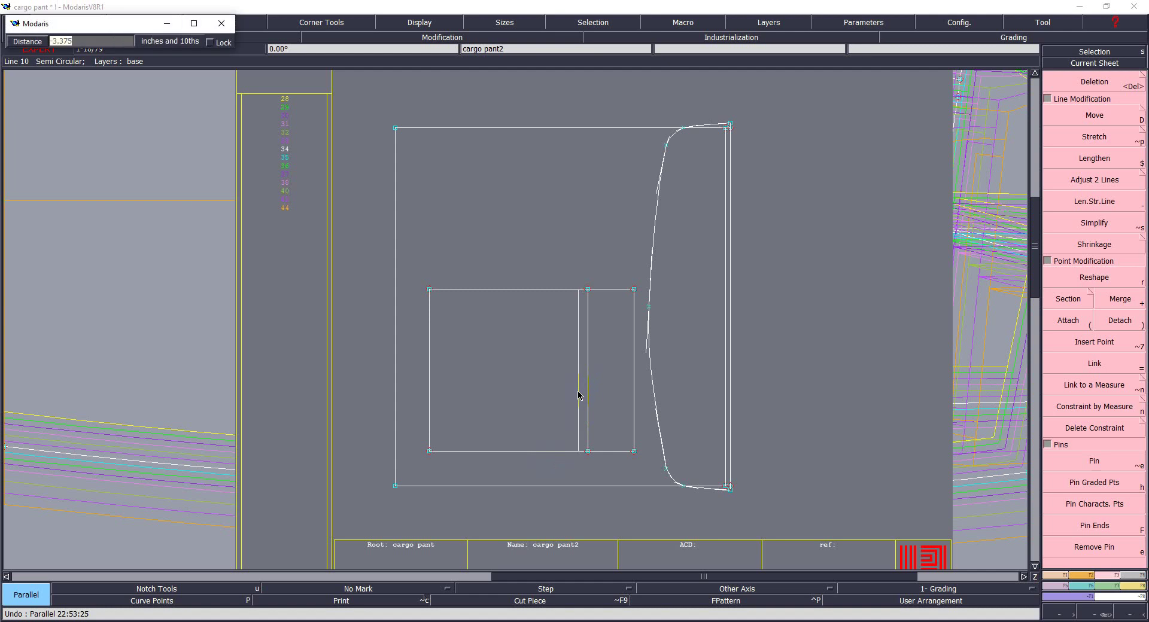
pyautogui.write('-')
pyautogui.press('Return')
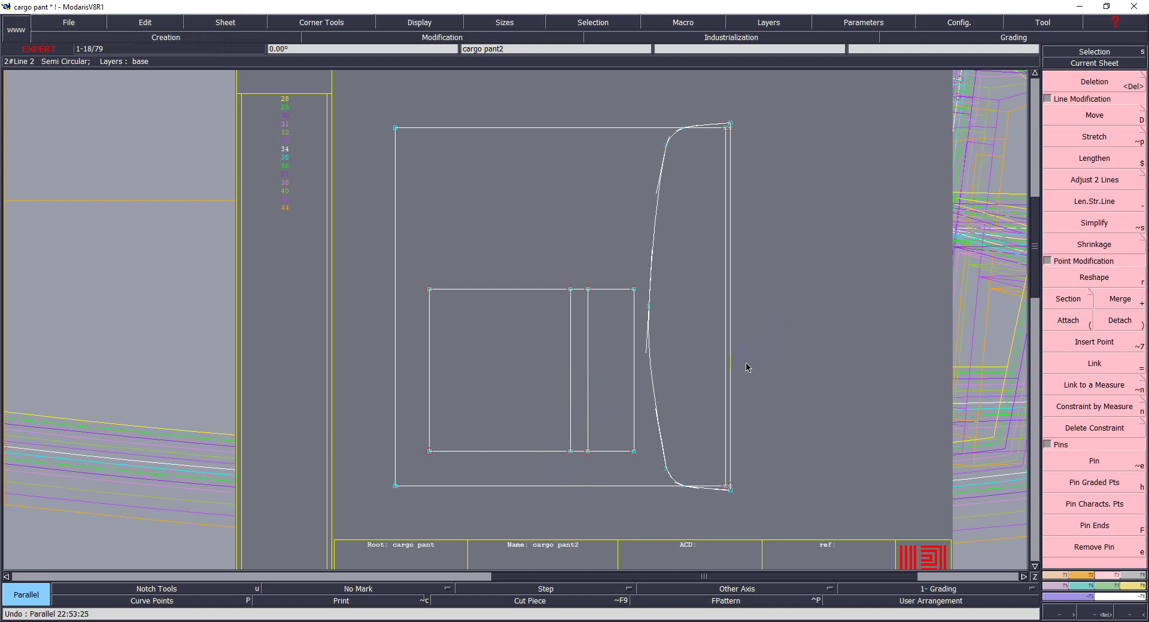
# Step: Divide the narrow vertical line inside the pocket into two equal halves
pyautogui.press('F1')
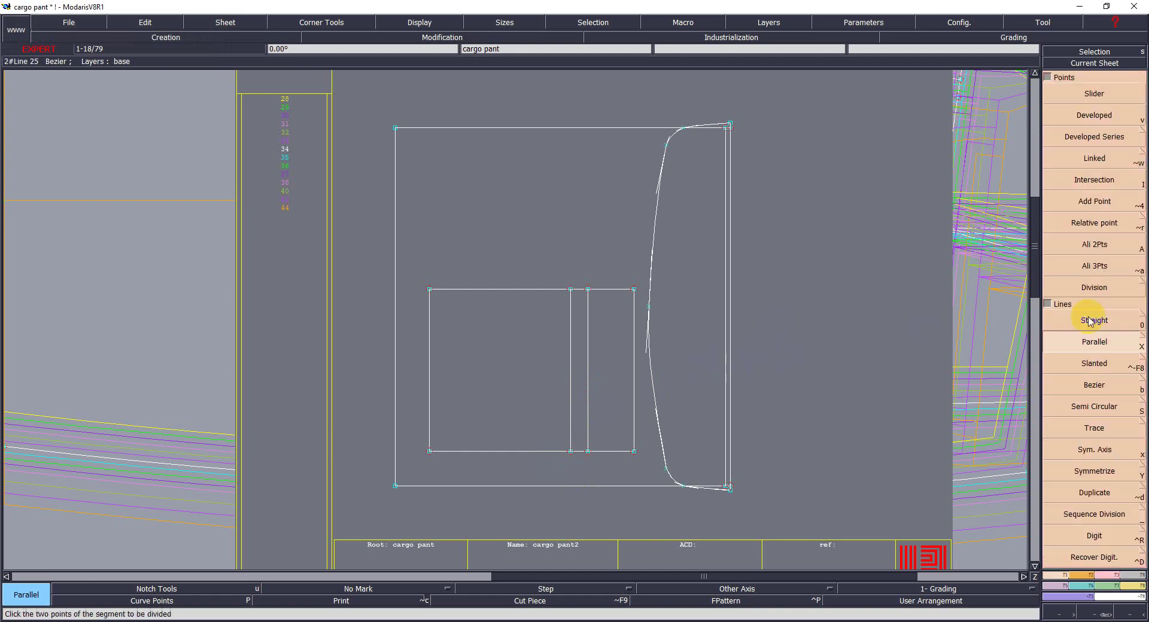
pyautogui.click(1094, 267)
pyautogui.click(1082, 289)
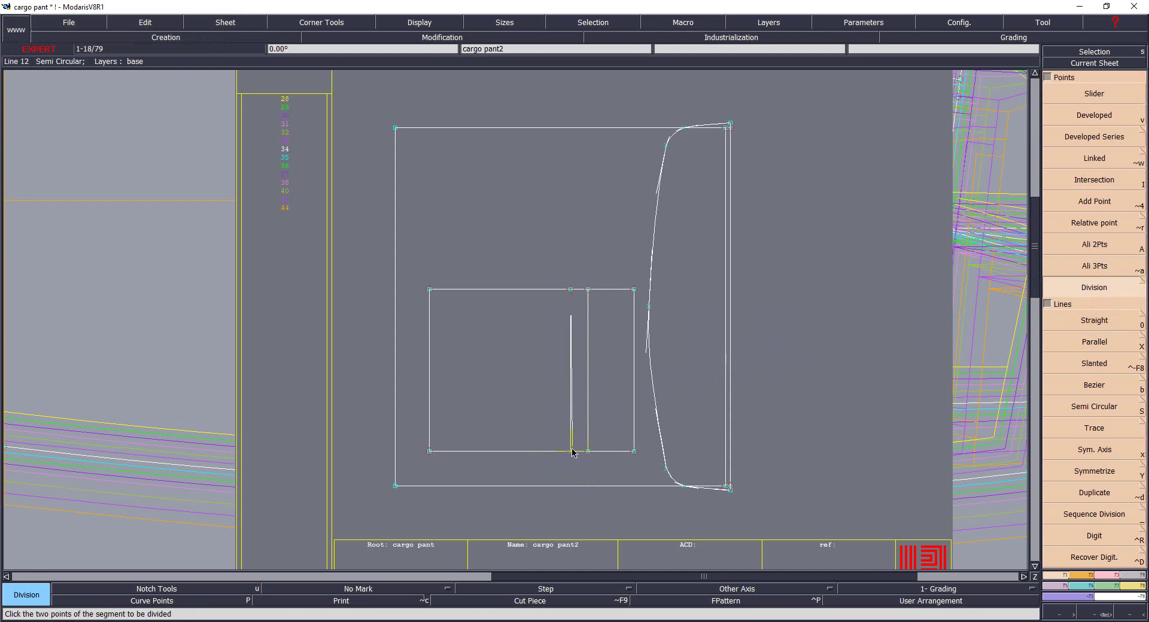
pyautogui.press('z')
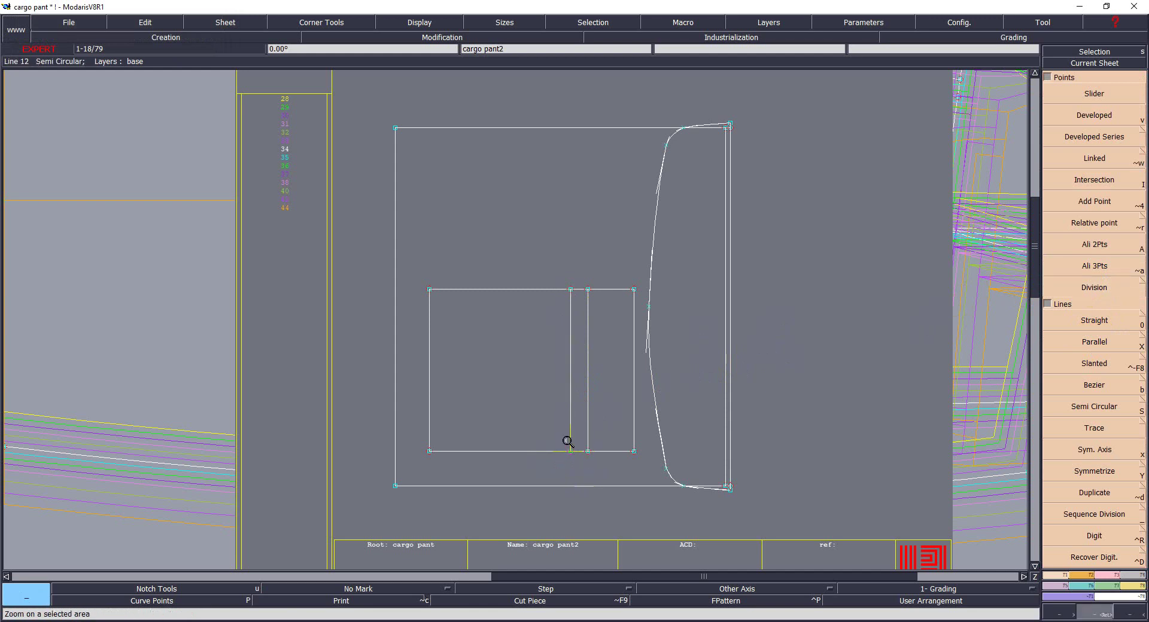
pyautogui.hotkey('ctrl', 'z')
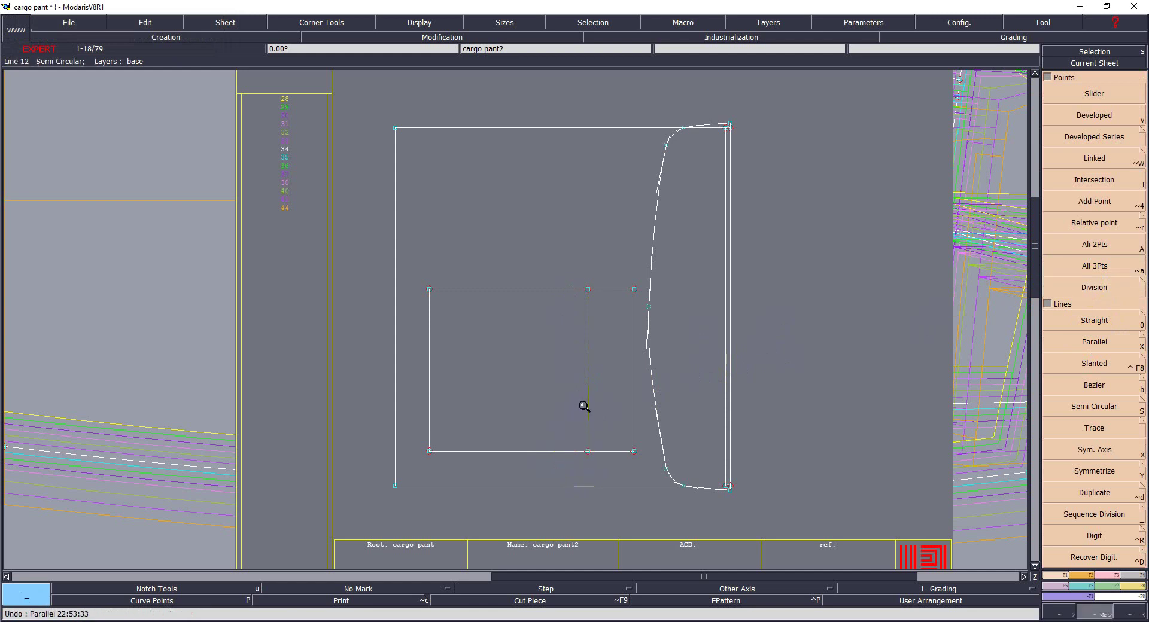
pyautogui.hotkey('ctrl', 'y')
pyautogui.click(1094, 287)
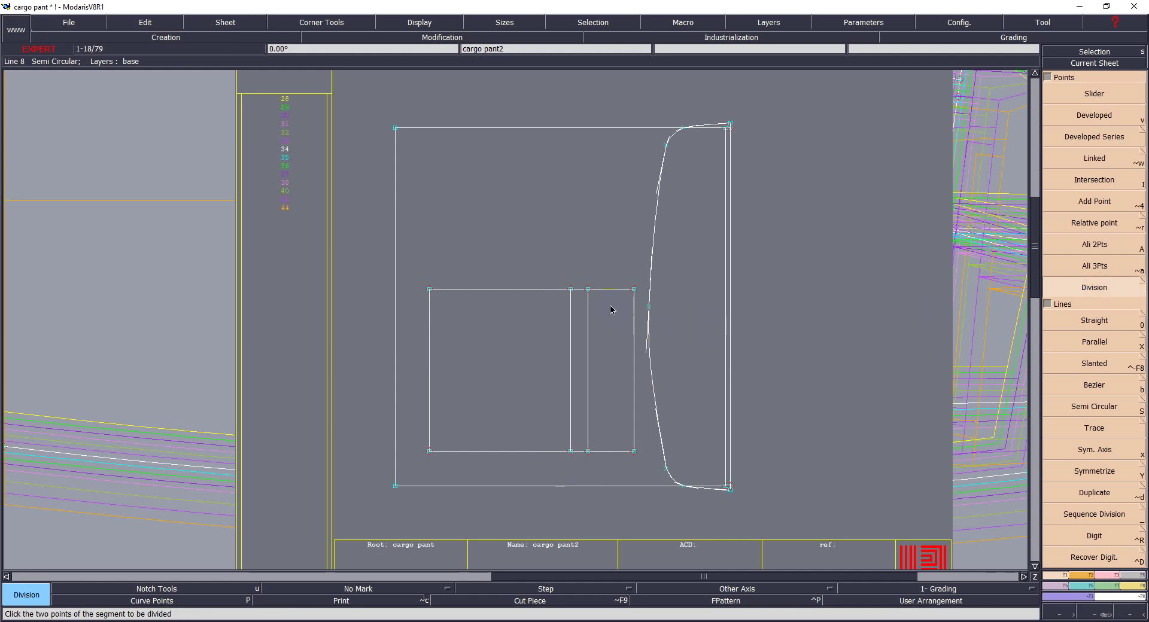
pyautogui.click(570, 290)
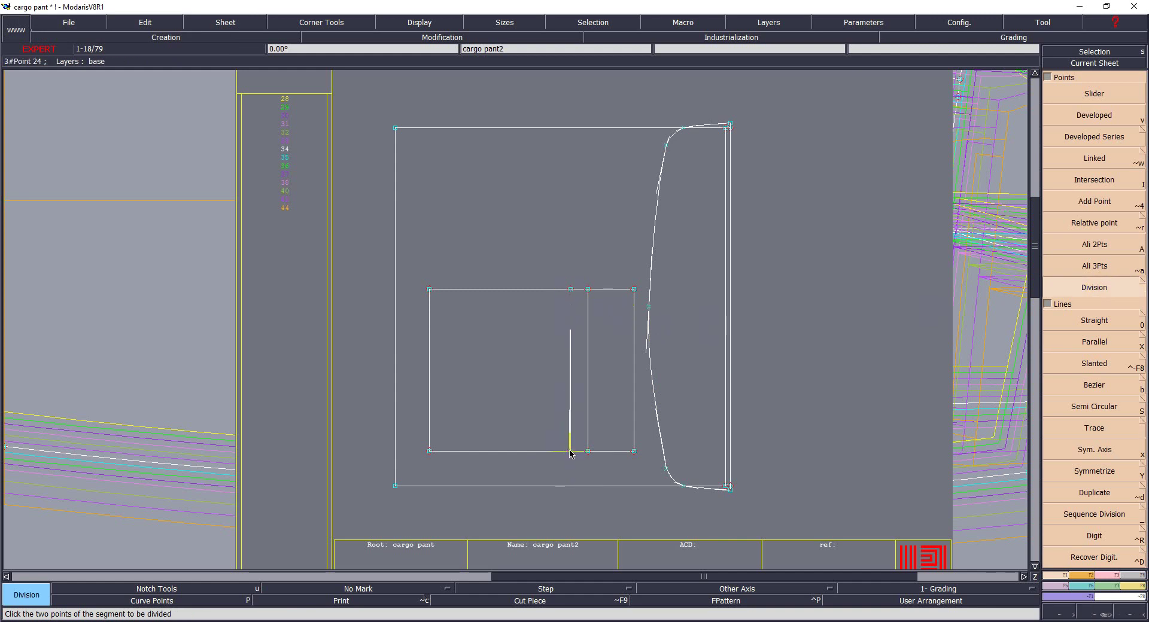
pyautogui.click(571, 451)
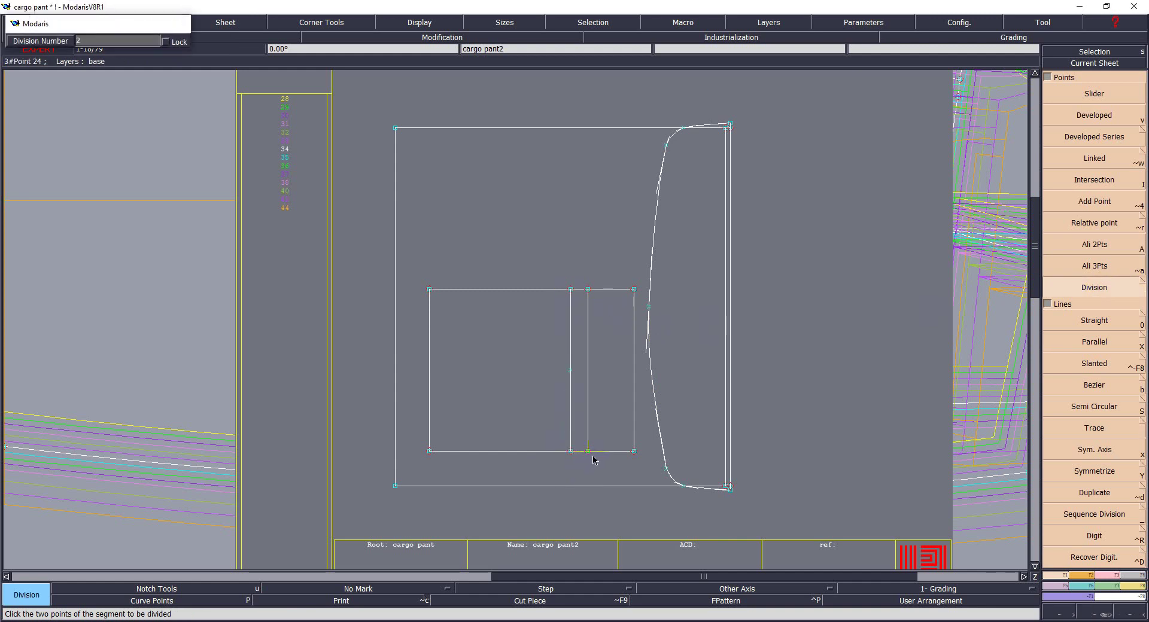
pyautogui.press('Return')
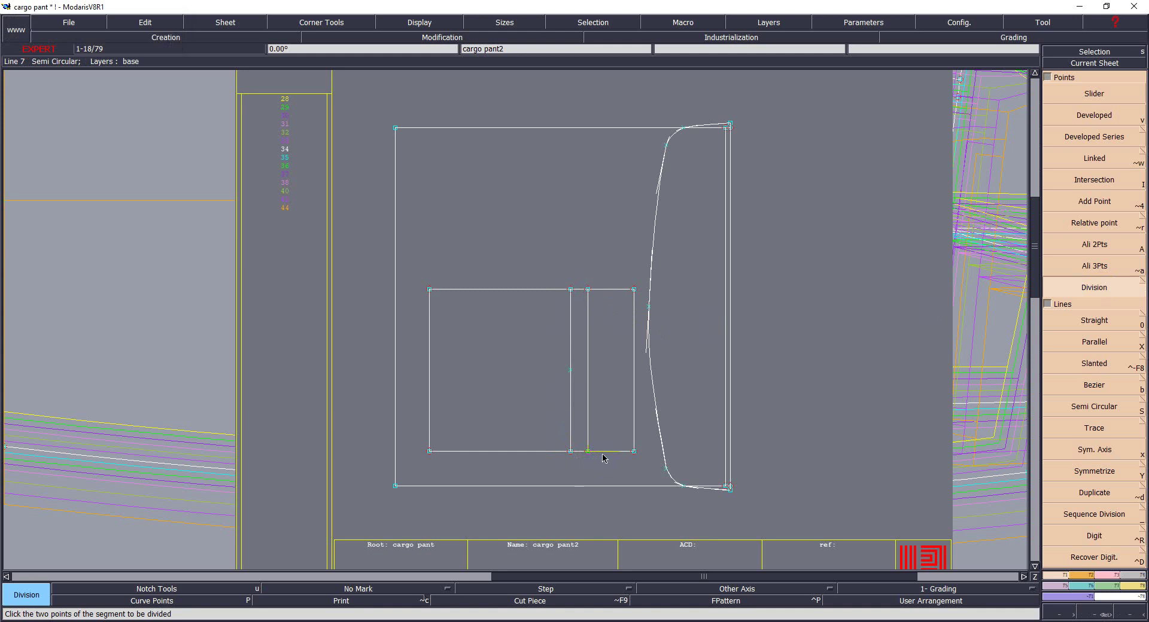
# Step: Draw a Bezier line from top to bottom fold points through the midpoint, deleting both straight verticals
pyautogui.press('b')
pyautogui.click(587, 289)
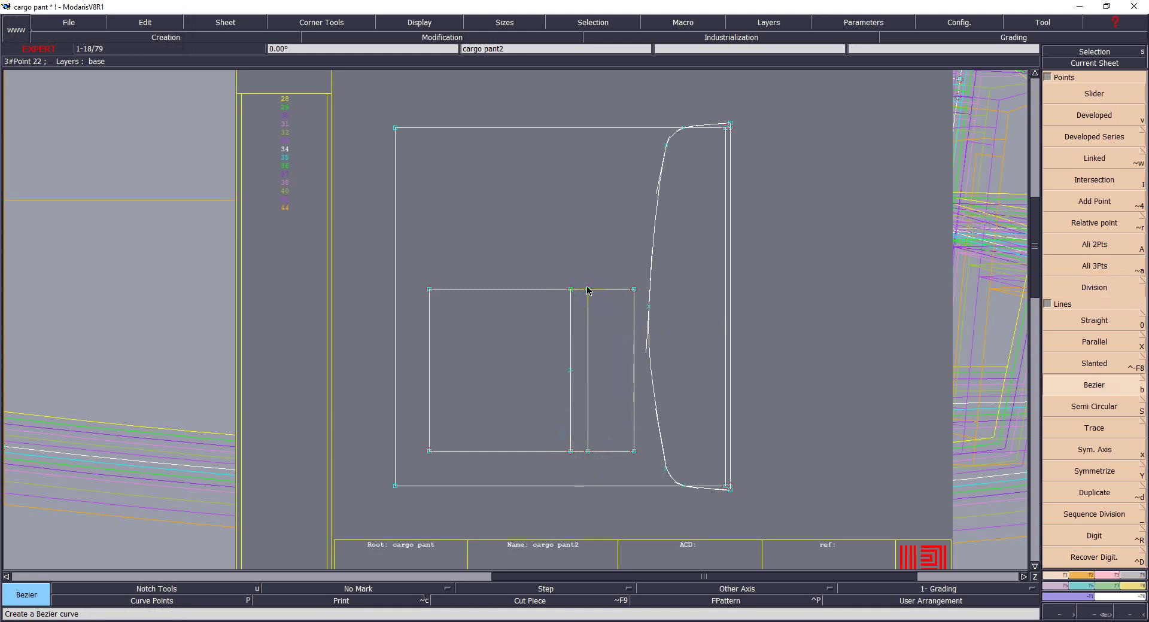
pyautogui.click(570, 370)
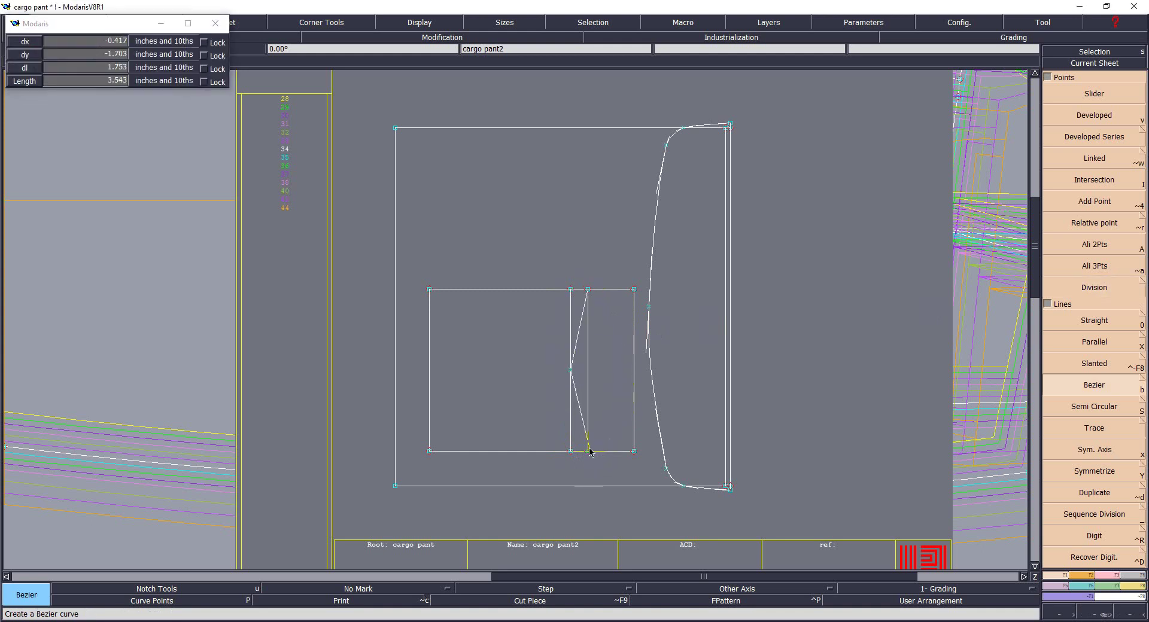
pyautogui.click(587, 451)
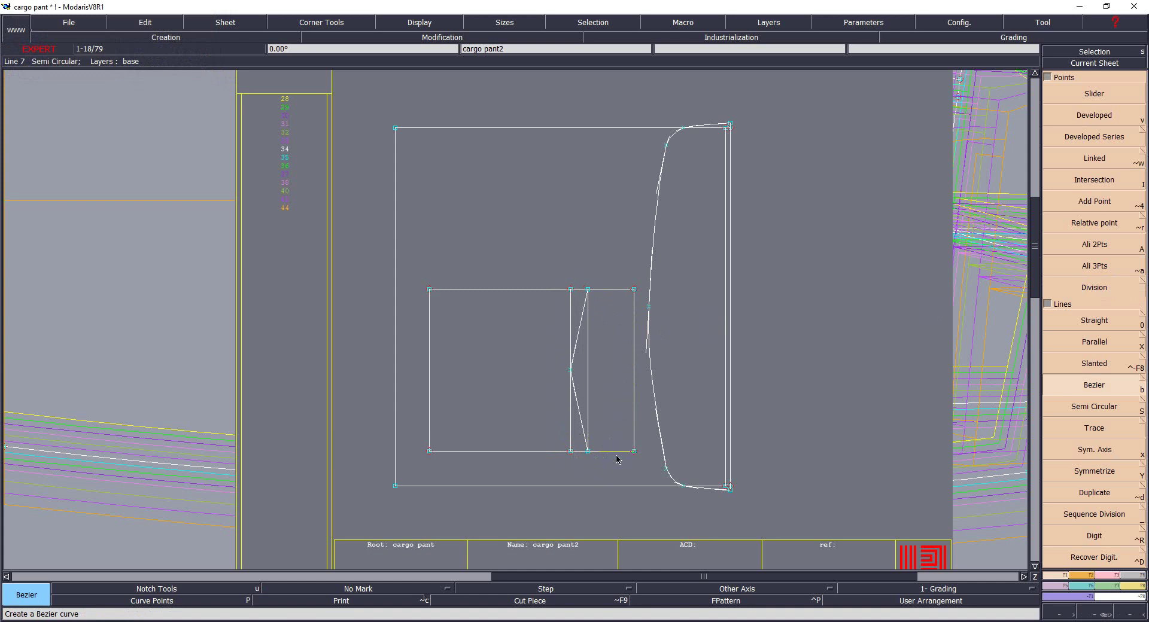
pyautogui.press('Delete')
pyautogui.click(586, 359)
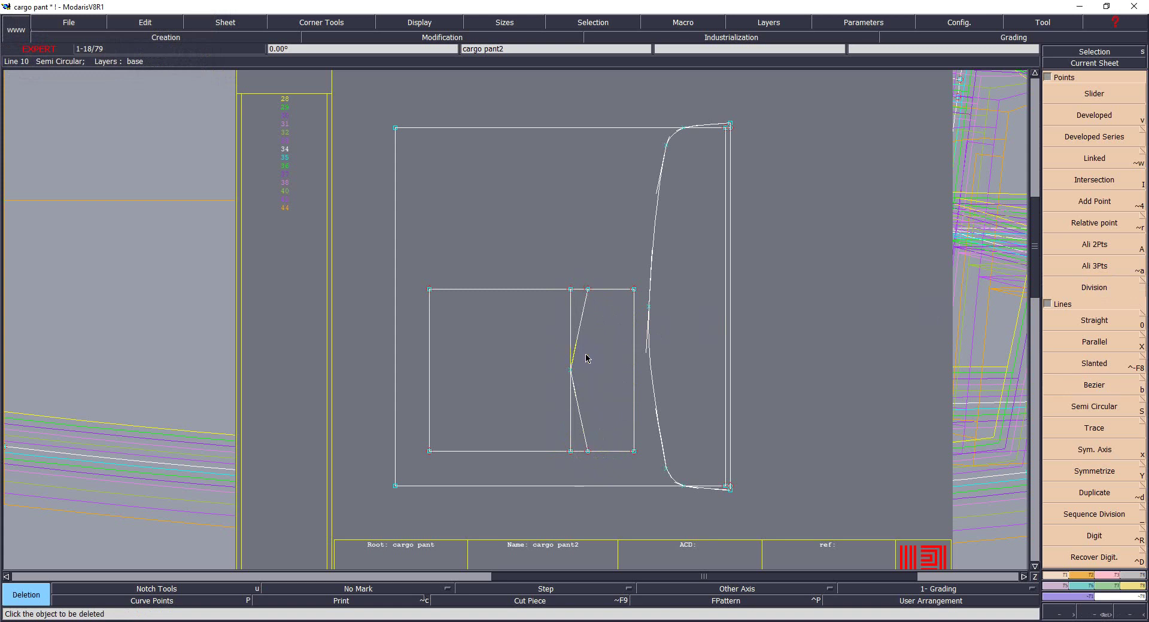
pyautogui.click(569, 326)
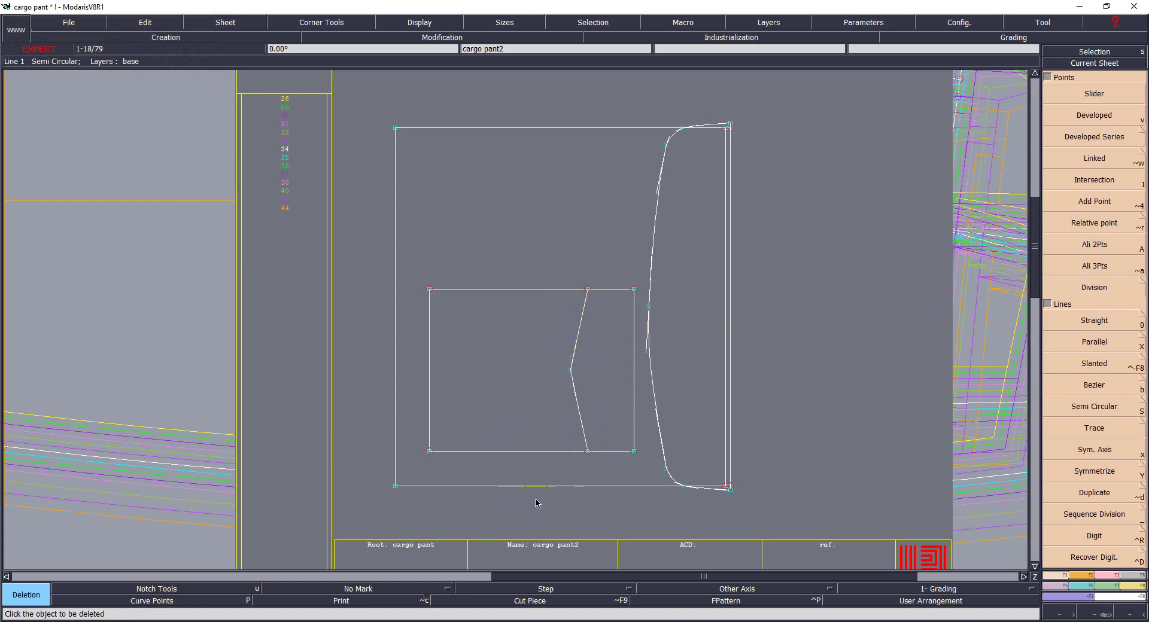
# Step: Show all graded sizes, recentre, and zoom out to view every sheet on the desk
pyautogui.press('*')
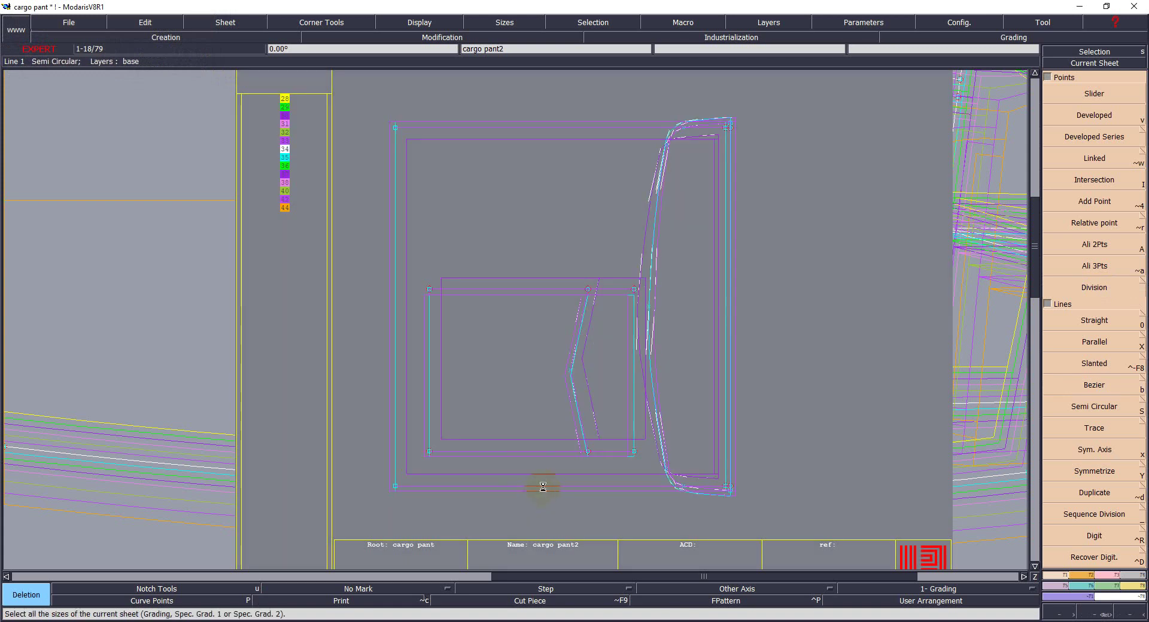
pyautogui.press('End')
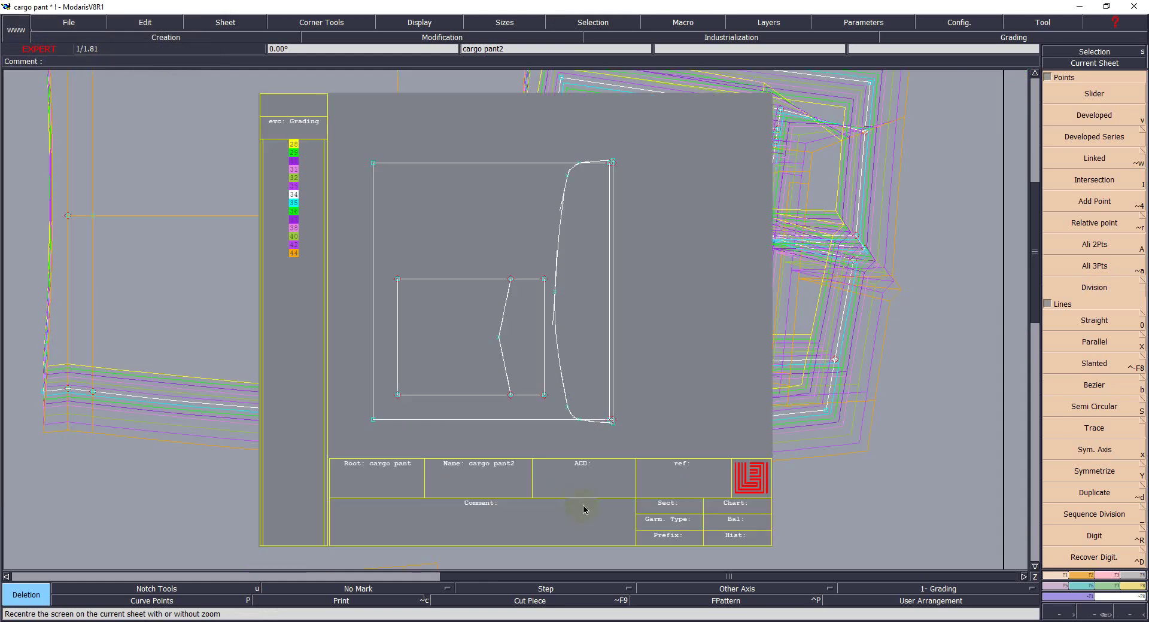
pyautogui.press('Home')
pyautogui.press('Insert')
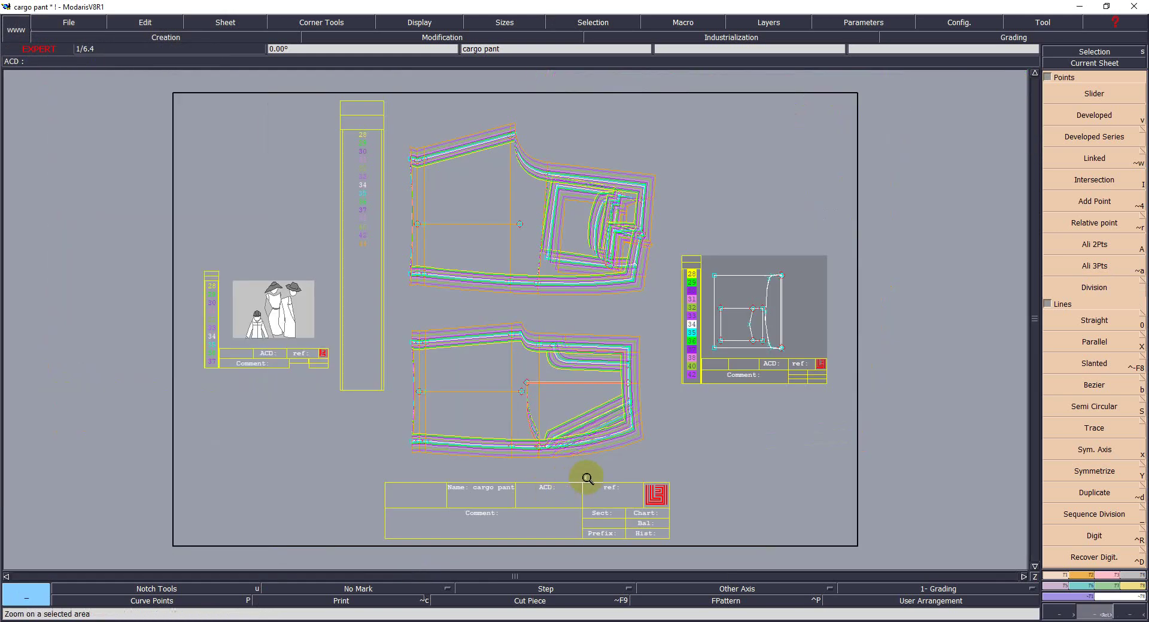
# Step: Make the cargo pant sheet current with base-size lines only, zoomed on its lower piece
pyautogui.click(441, 437)
pyautogui.press('*')
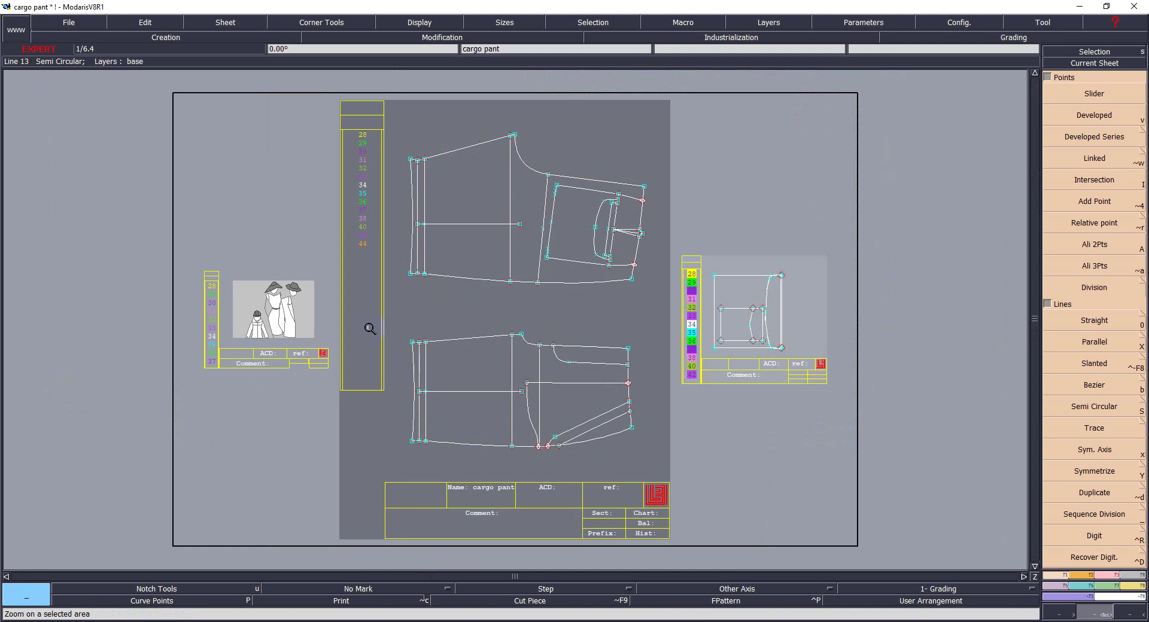
pyautogui.moveTo(355, 293); pyautogui.dragTo(726, 485)
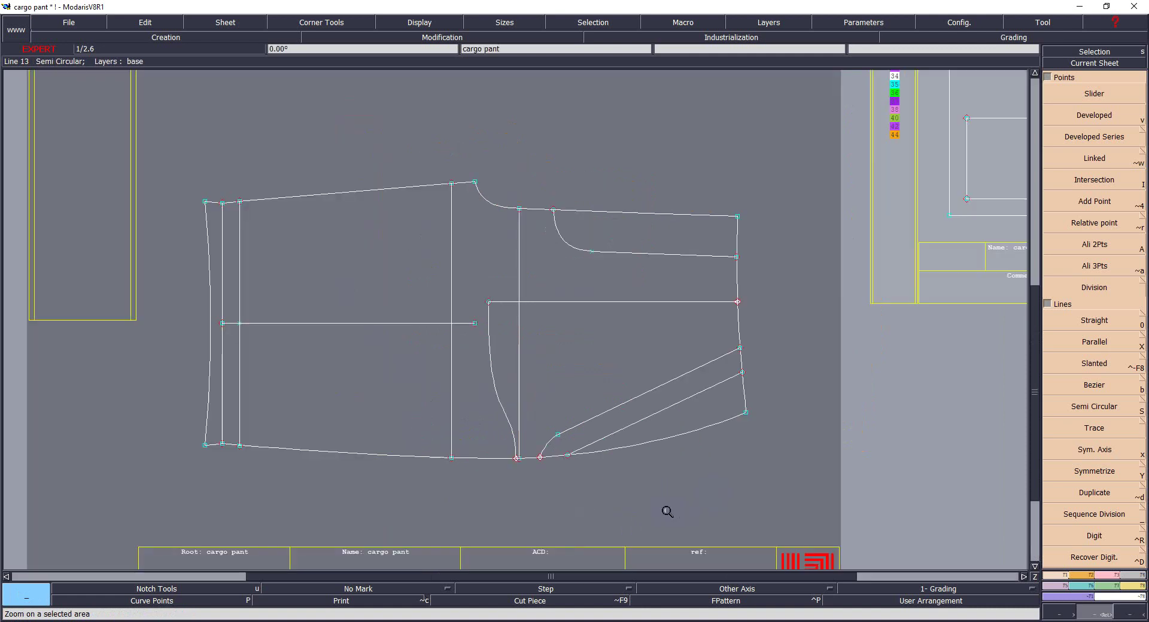
pyautogui.hotkey('shift', 'x')
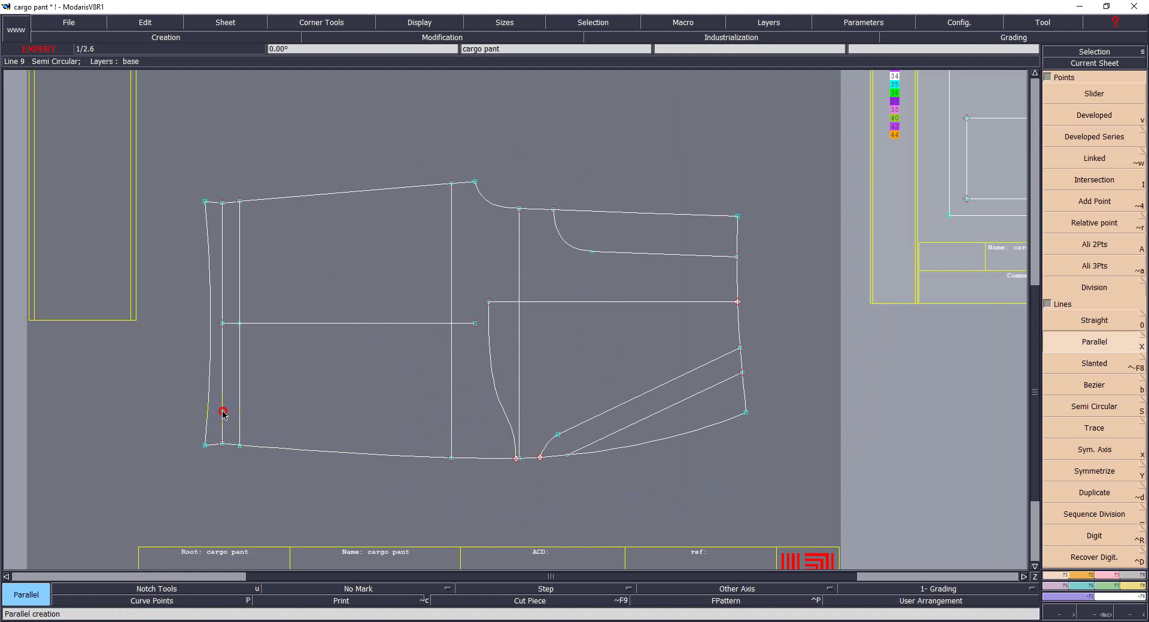
# Step: Offset the lower piece's left vertical line into a new parallel line, then auto-arrange the sheets
pyautogui.click(223, 410)
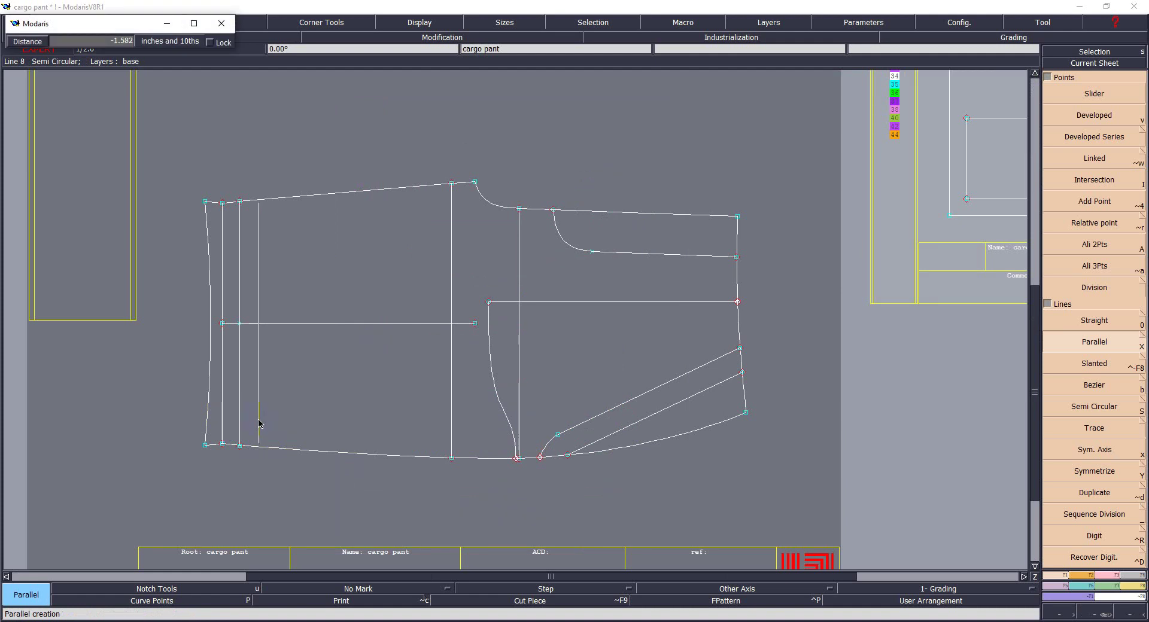
pyautogui.write('-1')
pyautogui.press('Return')
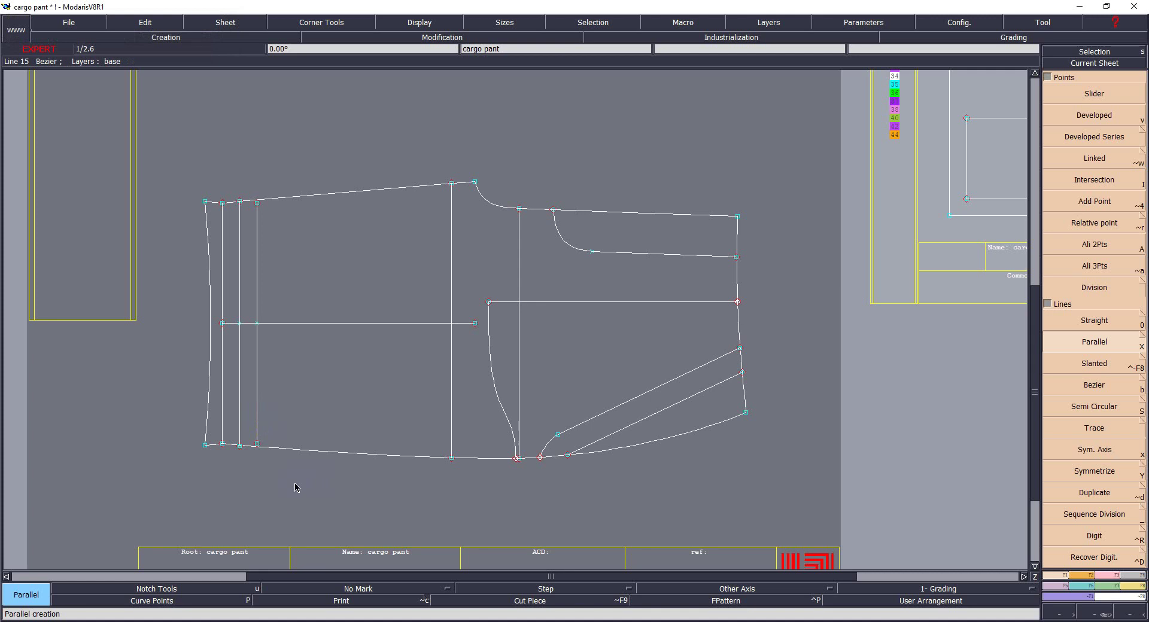
pyautogui.click(314, 550)
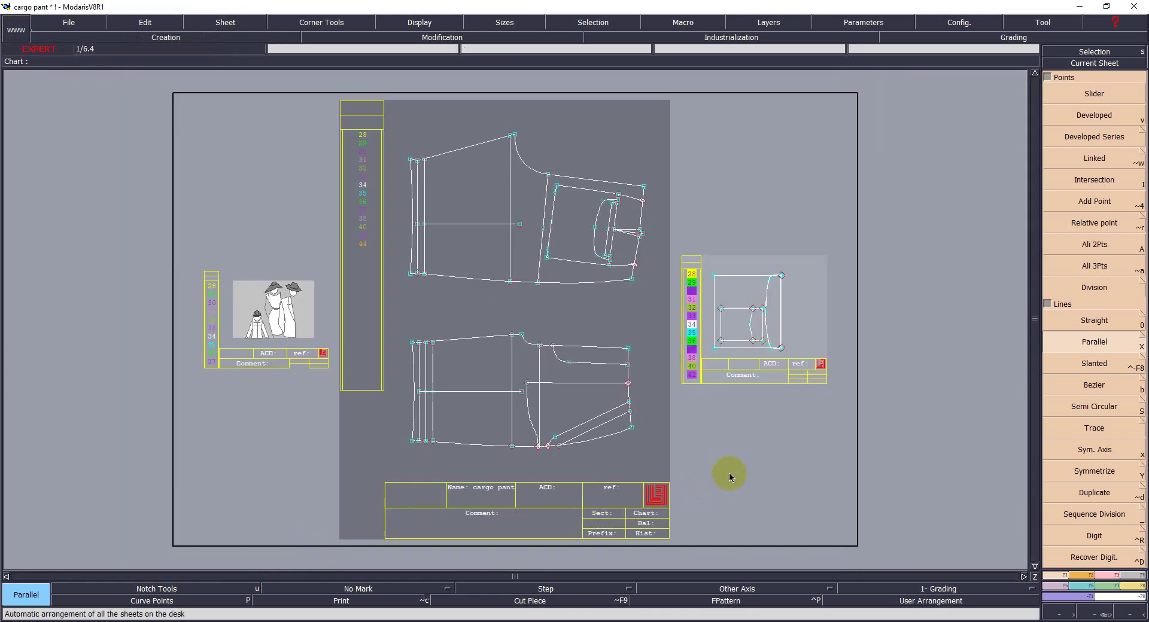
# Step: Marry the pocket and flap sheet onto the lower pant piece and zoom in on it
pyautogui.press('m')
pyautogui.click(737, 324)
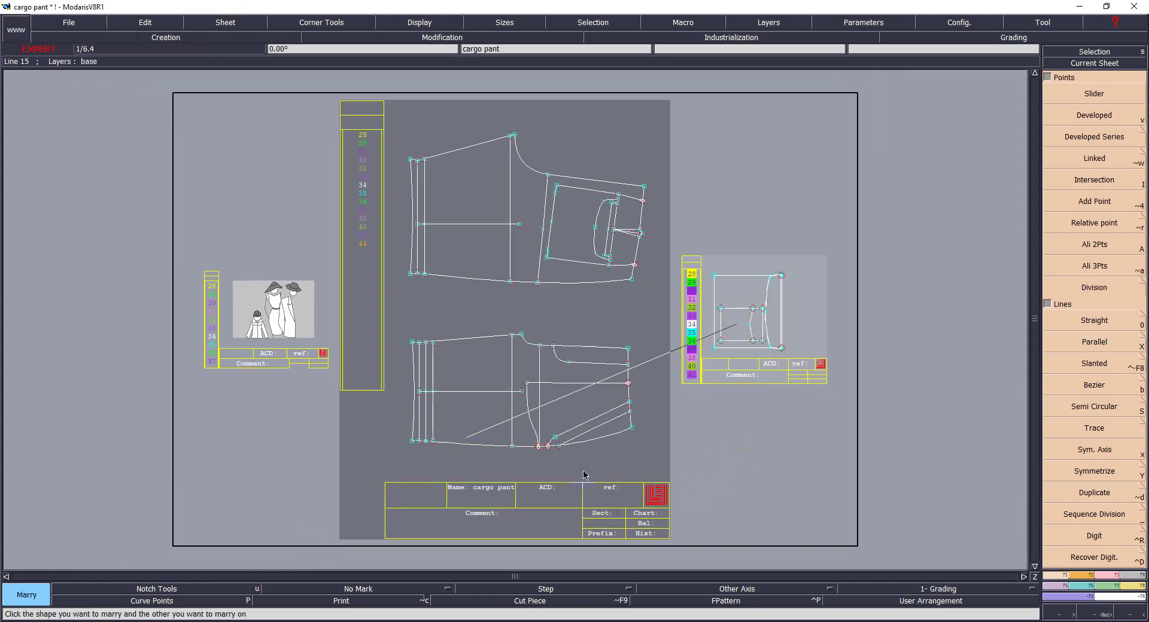
pyautogui.click(521, 392)
pyautogui.press('z')
pyautogui.moveTo(373, 313); pyautogui.dragTo(713, 524)
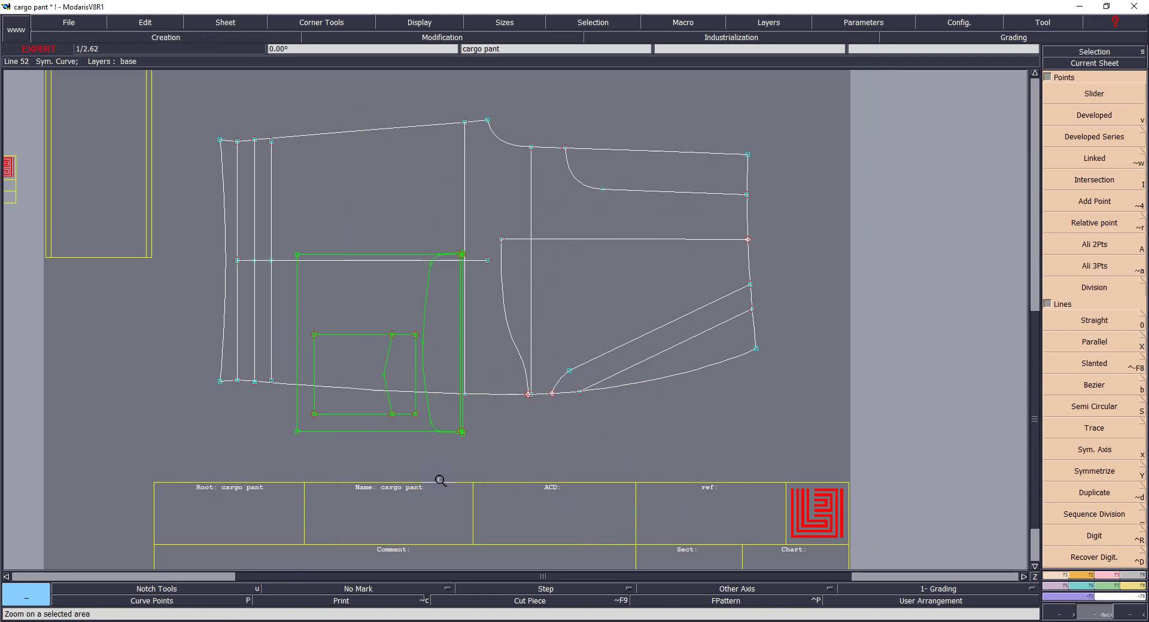
# Step: Move the married pocket further left and lower so it overlaps the piece's bottom edge
pyautogui.rightClick(398, 413)
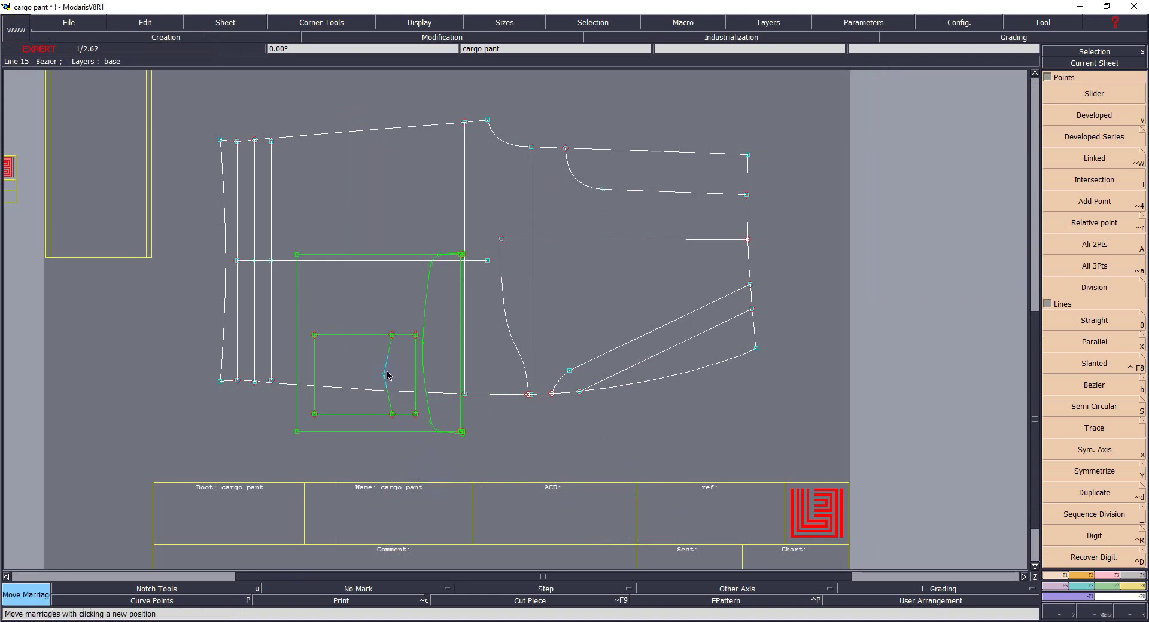
pyautogui.click(387, 353)
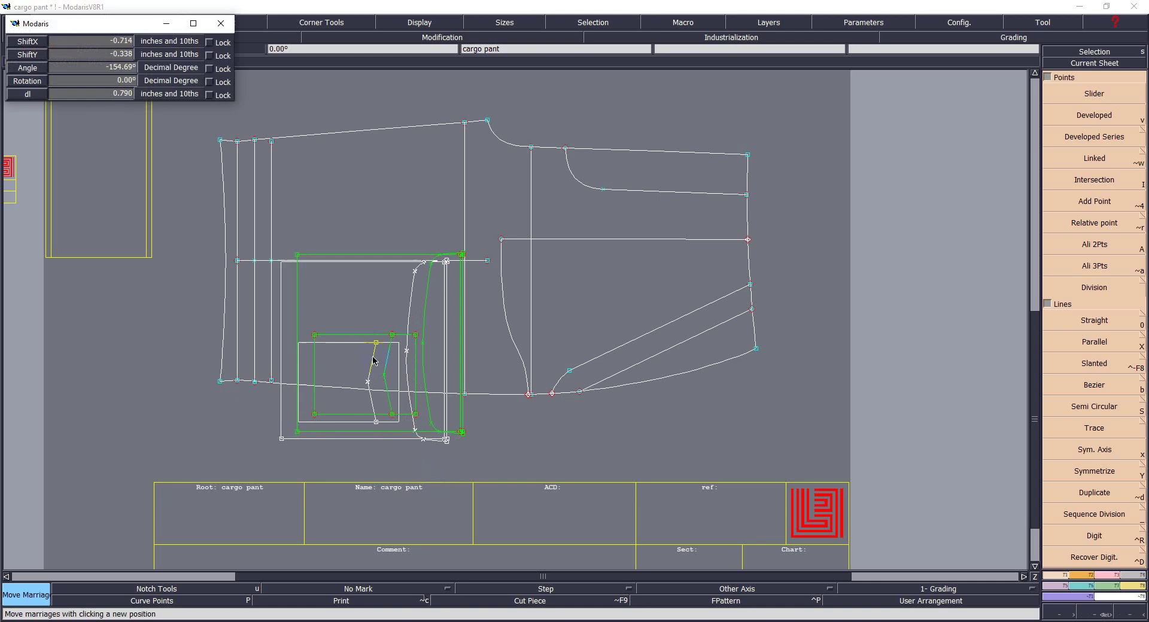
pyautogui.click(362, 357)
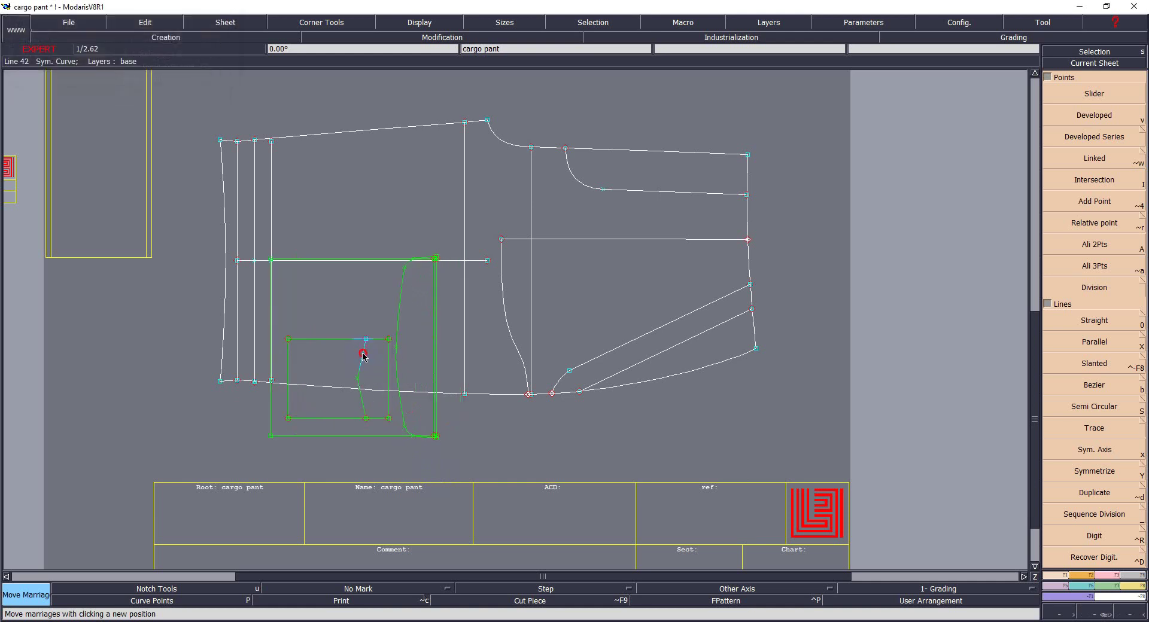
pyautogui.click(364, 362)
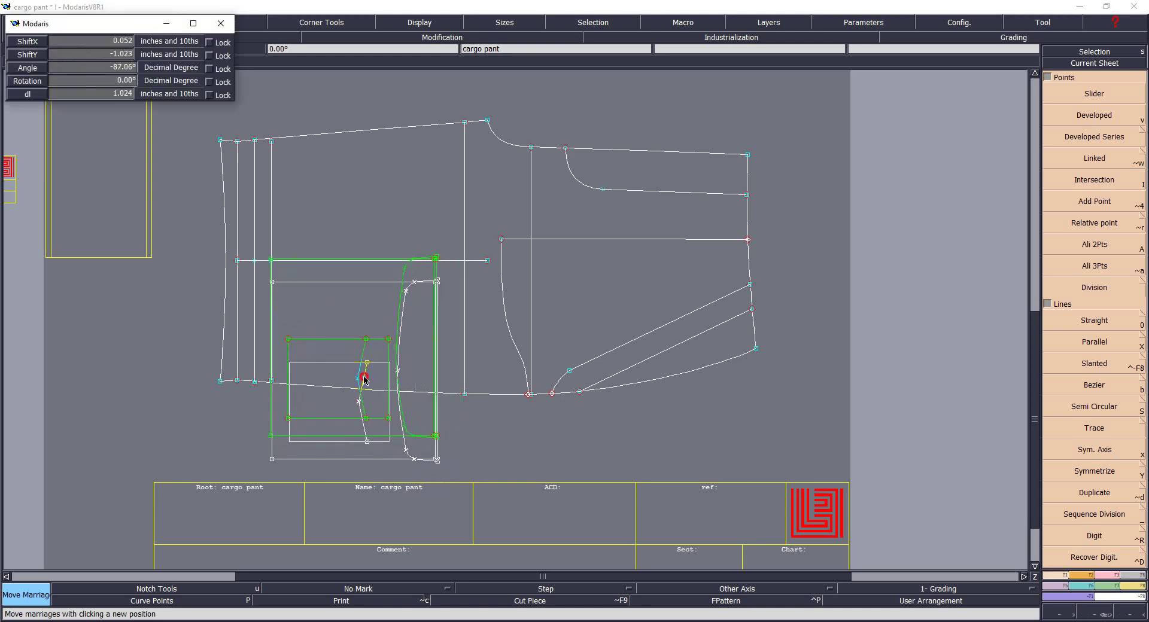
pyautogui.click(363, 379)
pyautogui.click(366, 377)
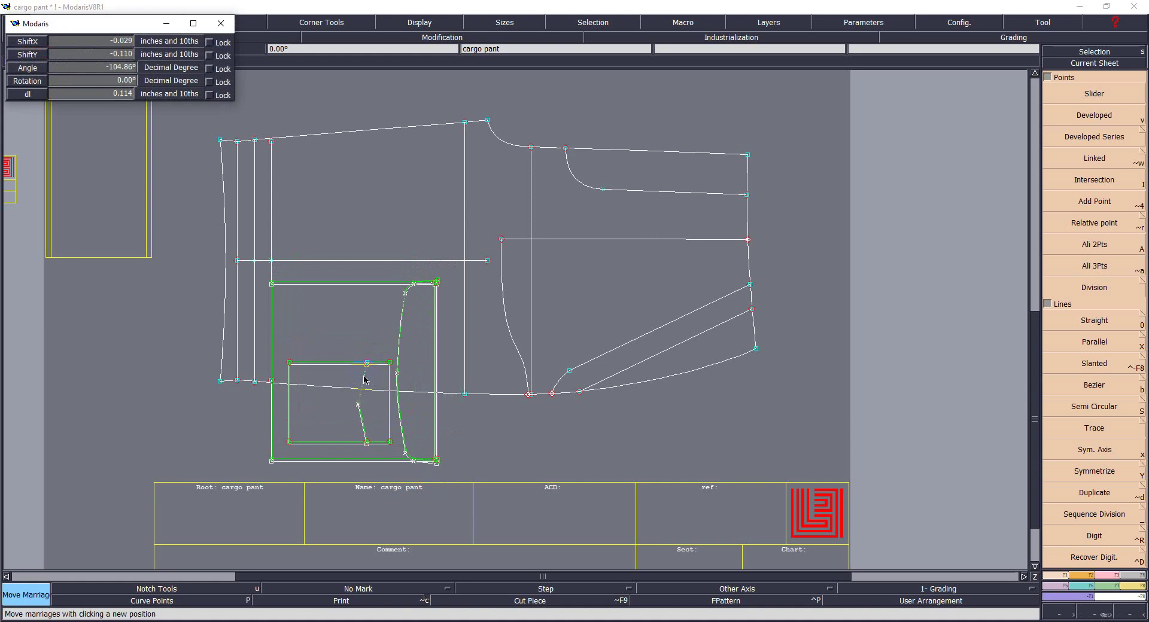
pyautogui.click(365, 380)
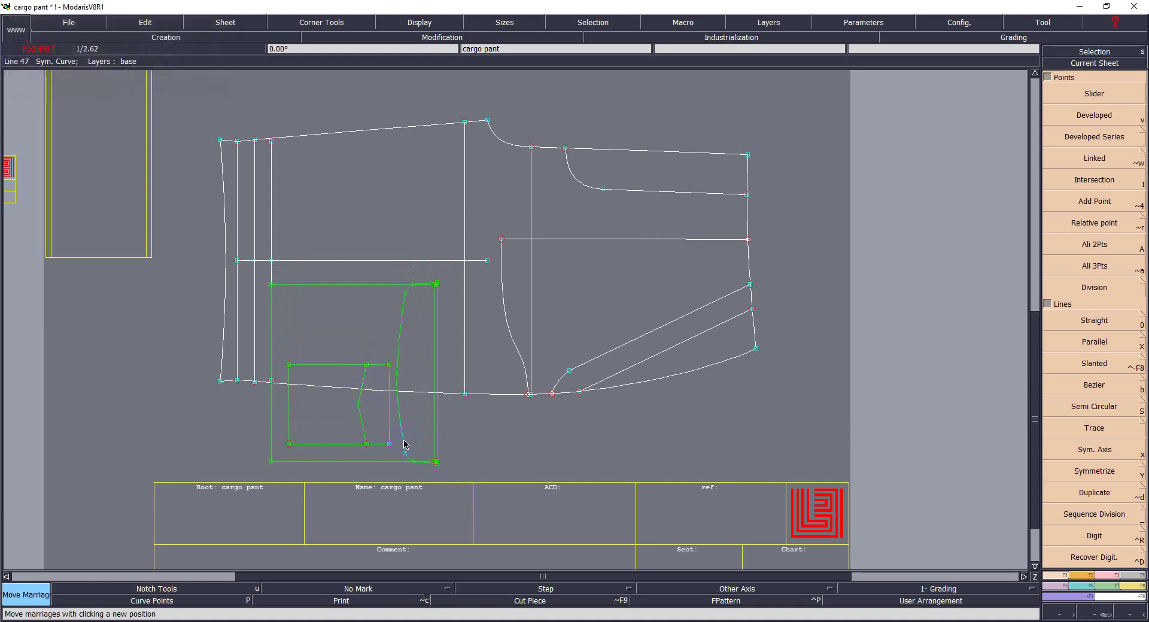
pyautogui.press('Delete')
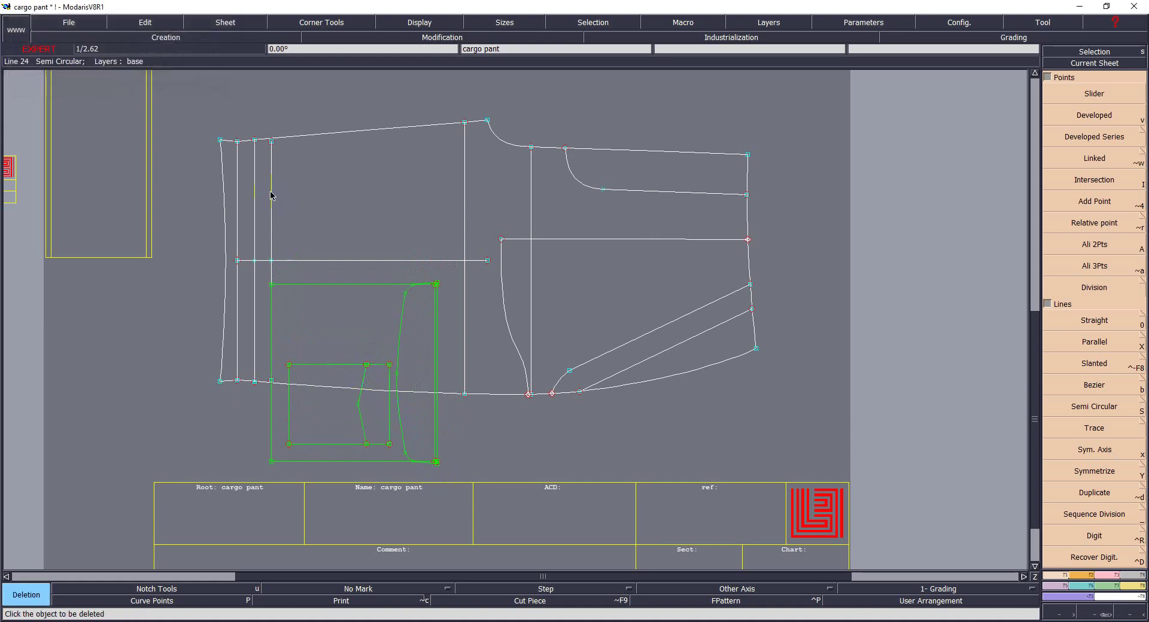
# Step: Delete the extra vertical line near the left end, undoing a stray corner-point copy
pyautogui.click(271, 193)
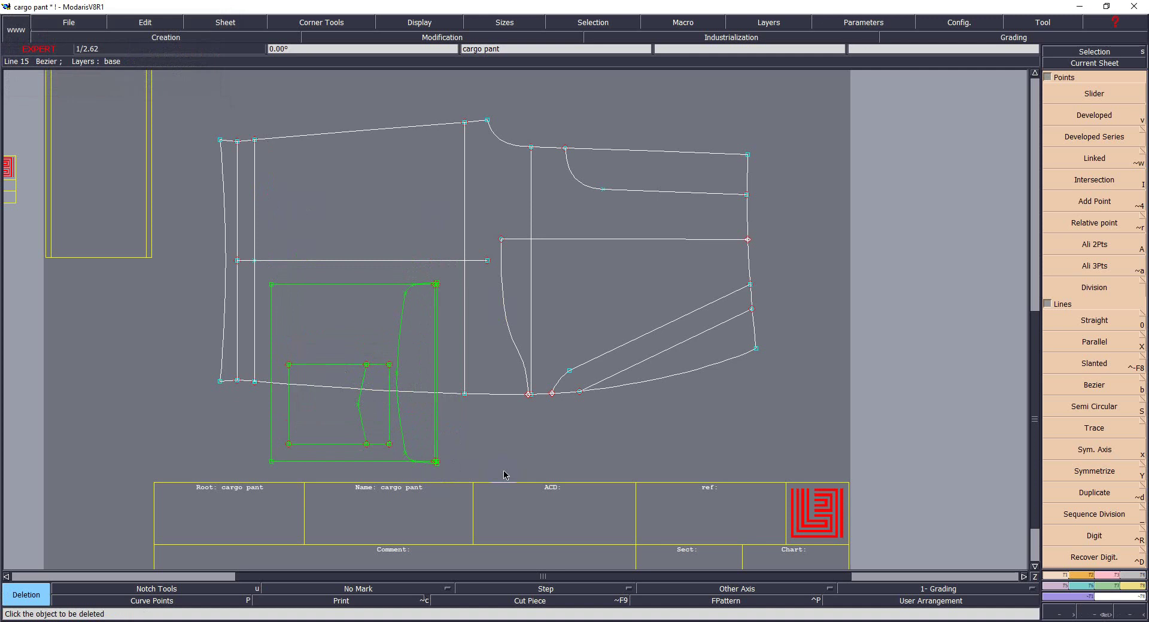
pyautogui.hotkey('alt', 'd')
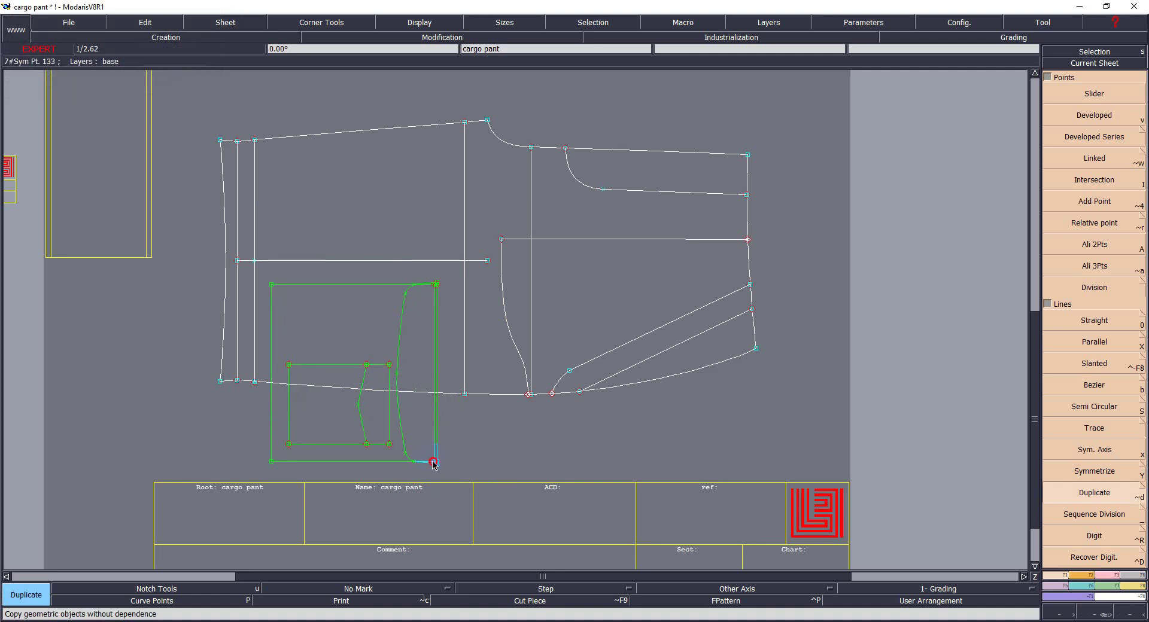
pyautogui.click(434, 463)
pyautogui.click(475, 469)
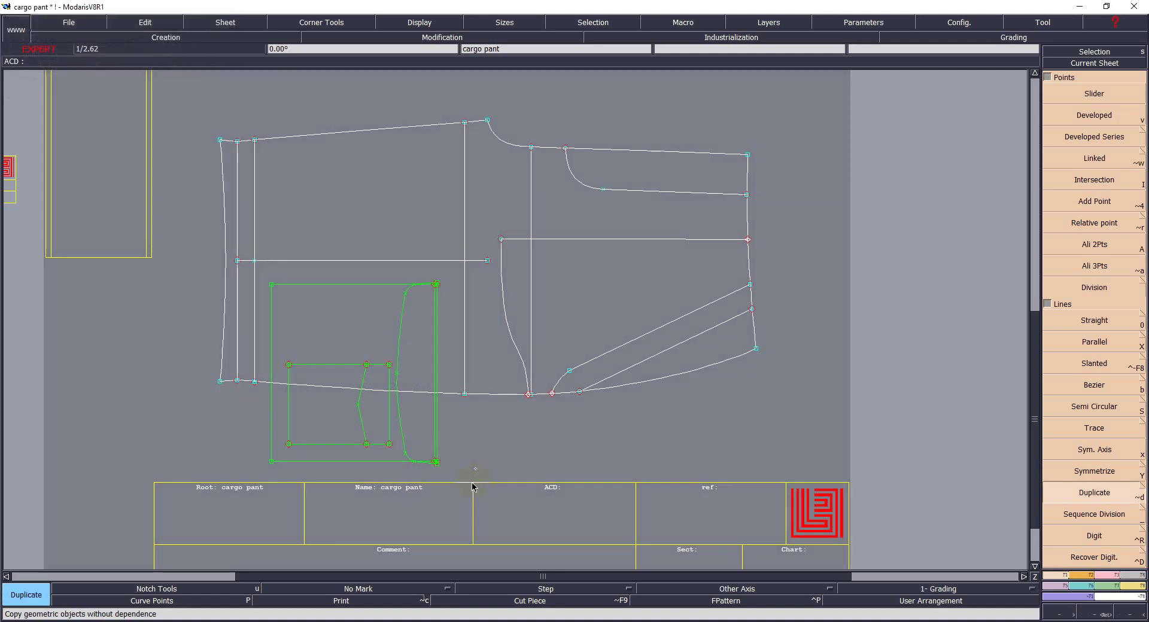
pyautogui.hotkey('ctrl', 'z')
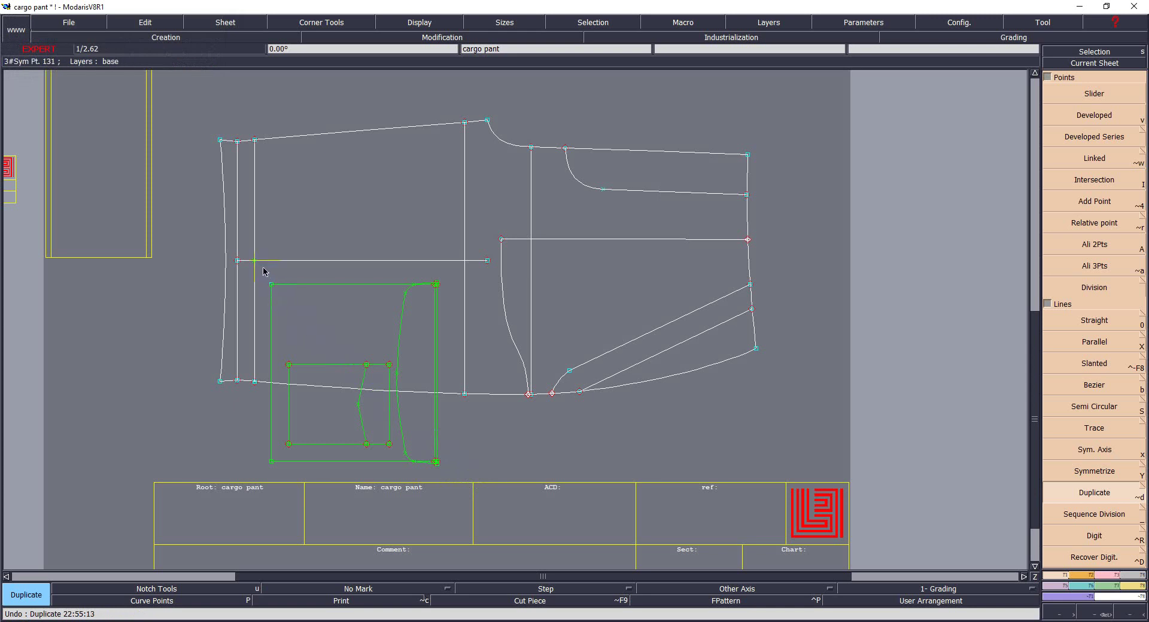
# Step: Duplicate the married pocket and flap outlines in place onto the pant piece with ShiftX 0
pyautogui.click(450, 482)
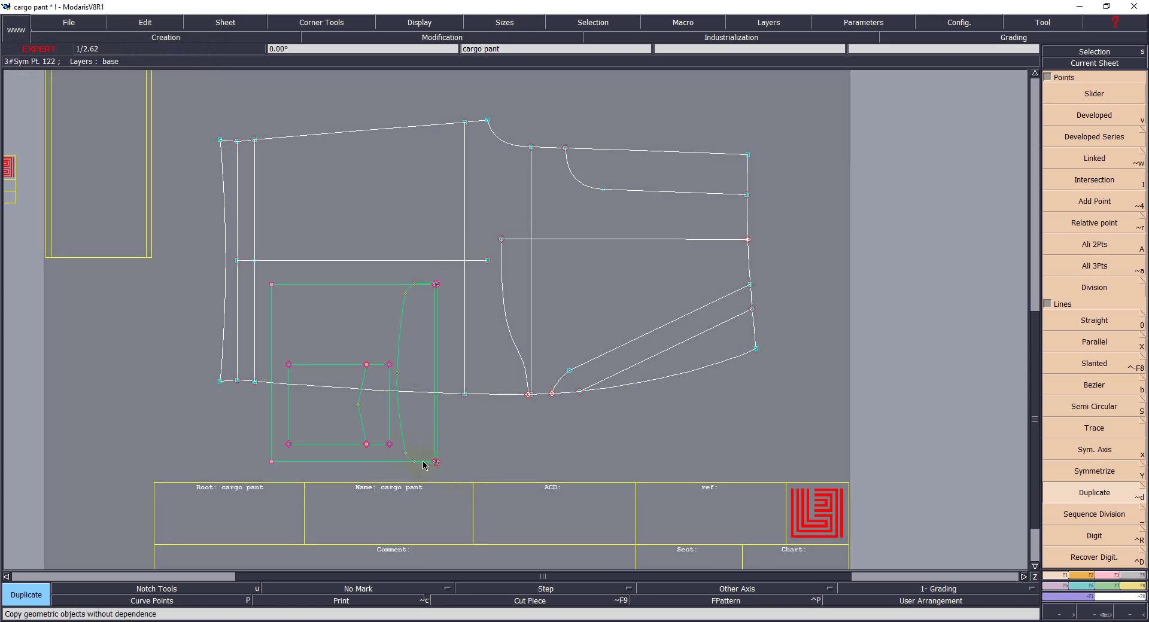
pyautogui.click(435, 464)
pyautogui.write('20')
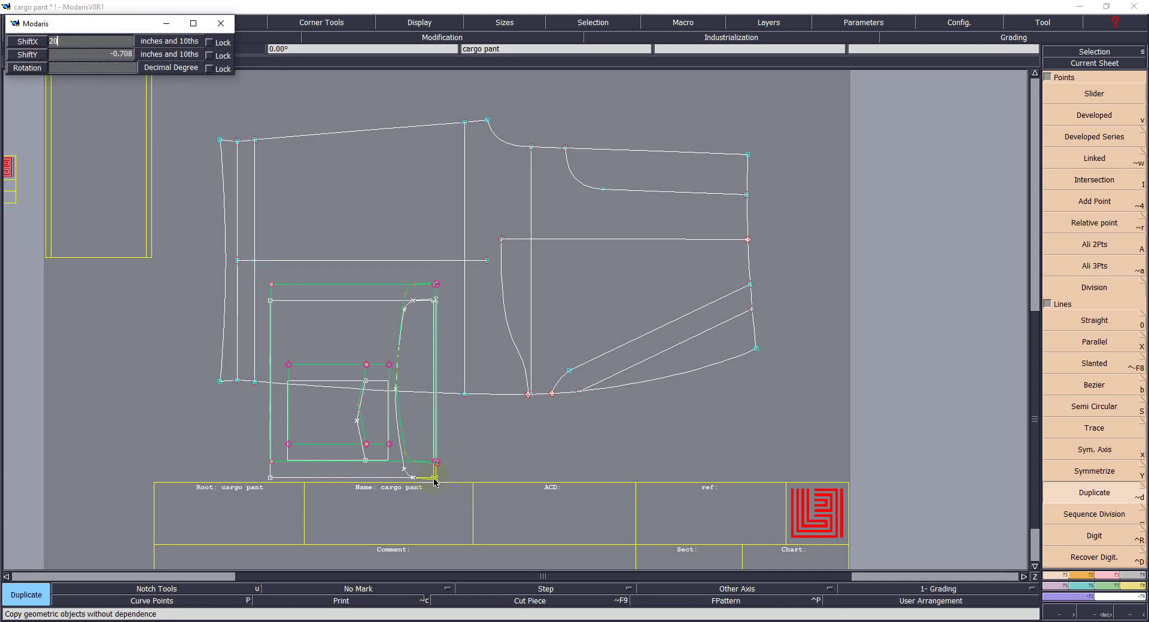
pyautogui.press('Return')
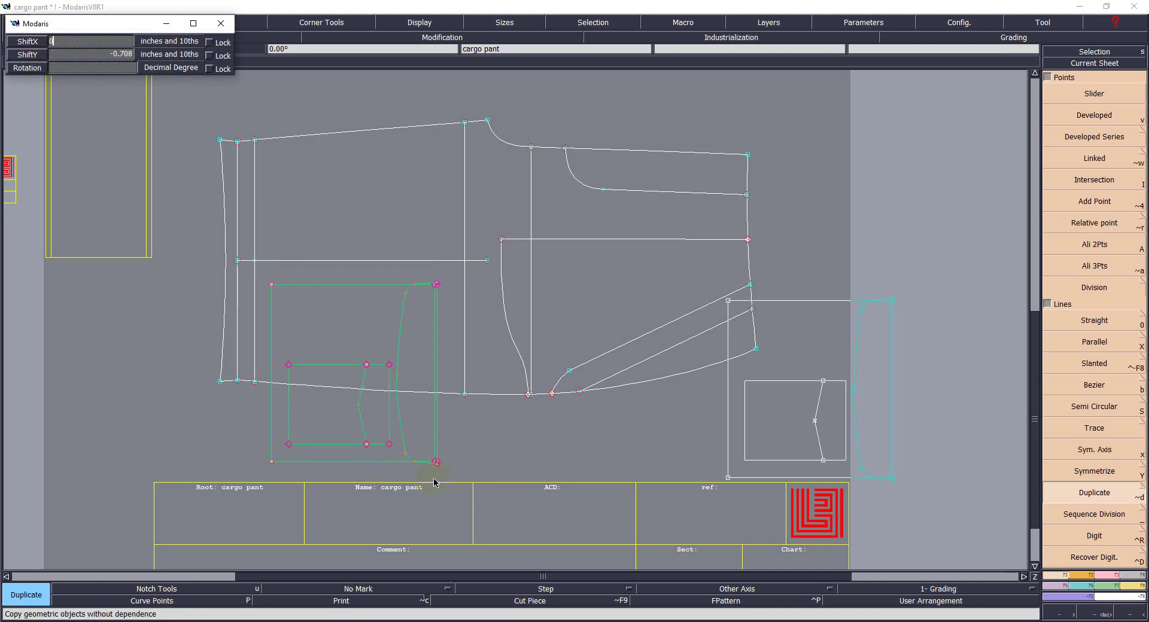
pyautogui.press('Escape')
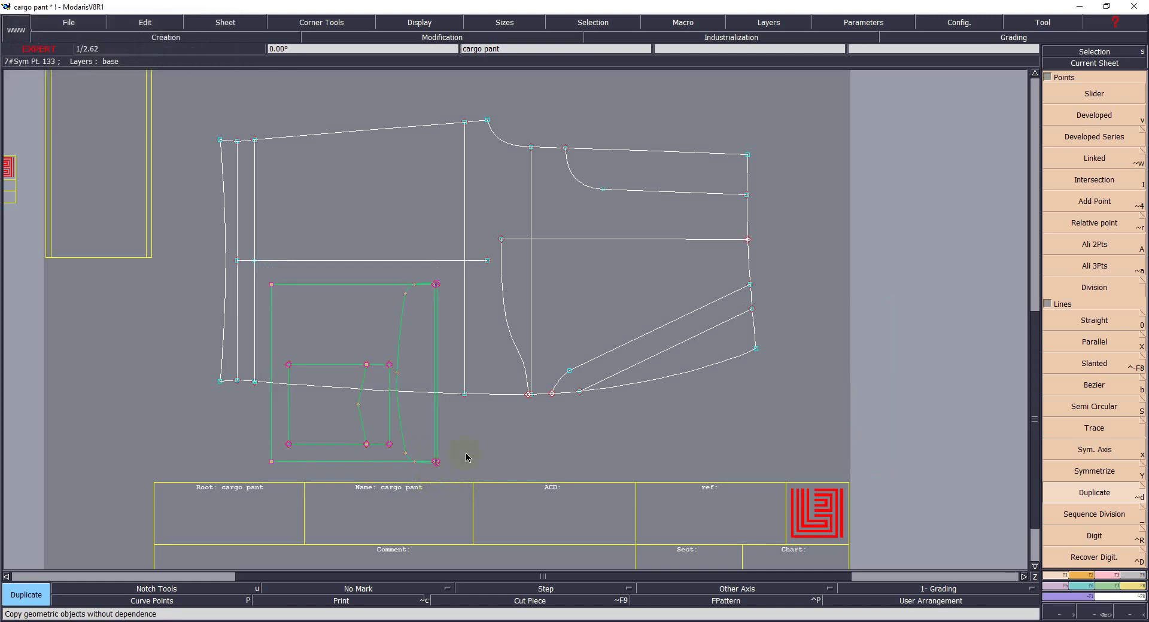
pyautogui.click(784, 460)
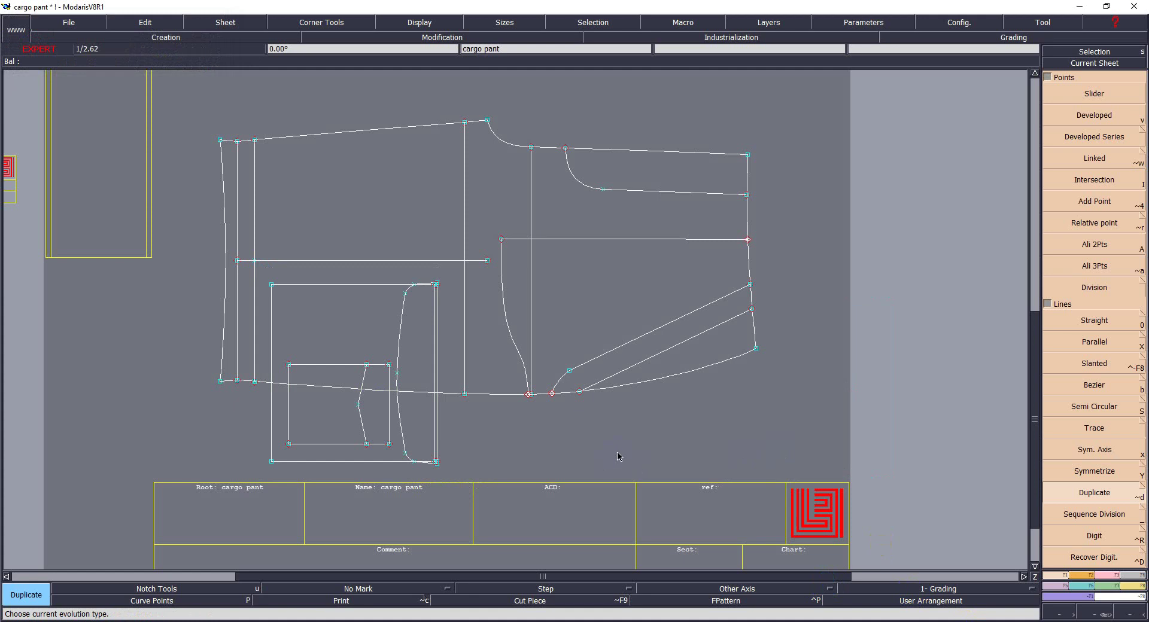
pyautogui.hotkey('shift', 'd')
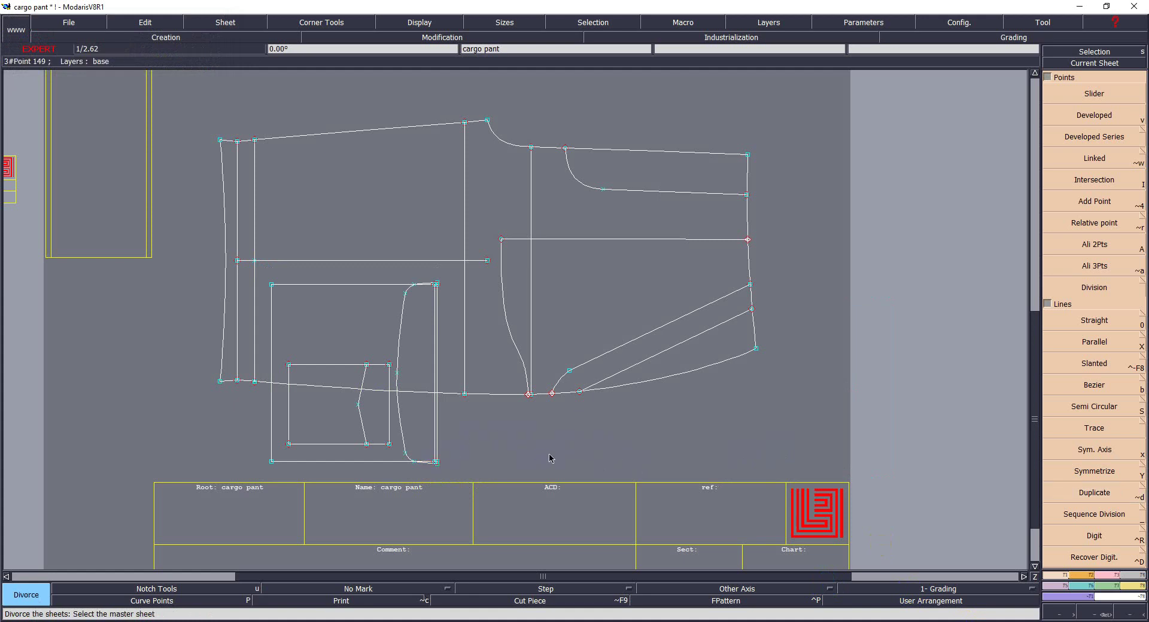
# Step: Zoom in on the pocket area and check its graded curves for all sizes
pyautogui.press('z')
pyautogui.moveTo(372, 300); pyautogui.dragTo(731, 519)
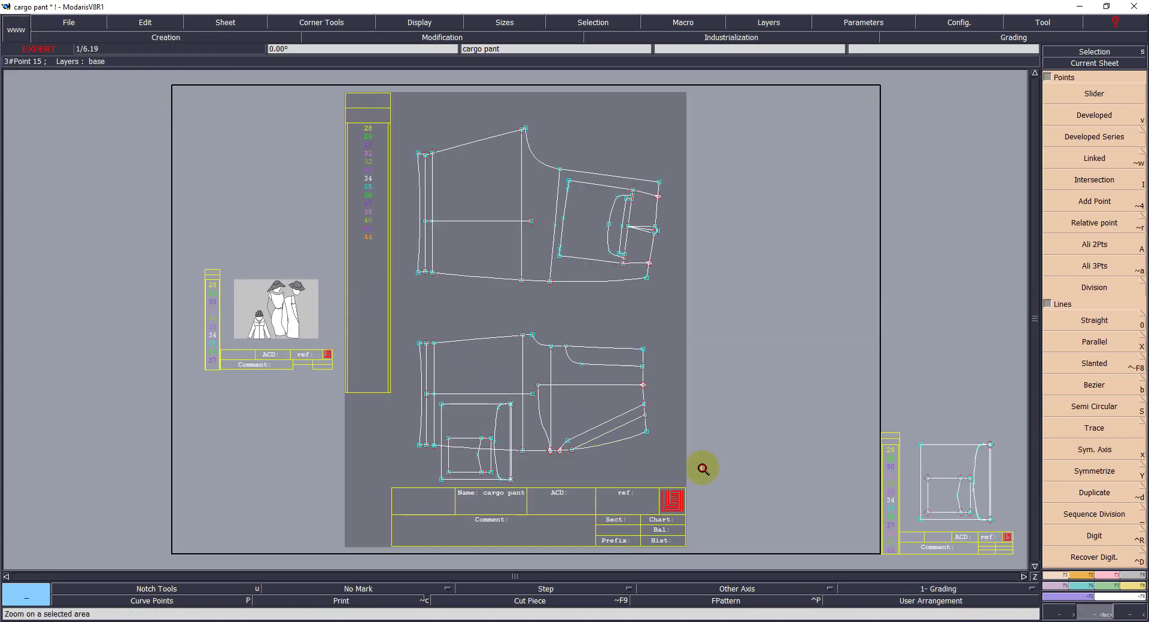
pyautogui.moveTo(215, 321); pyautogui.dragTo(515, 461)
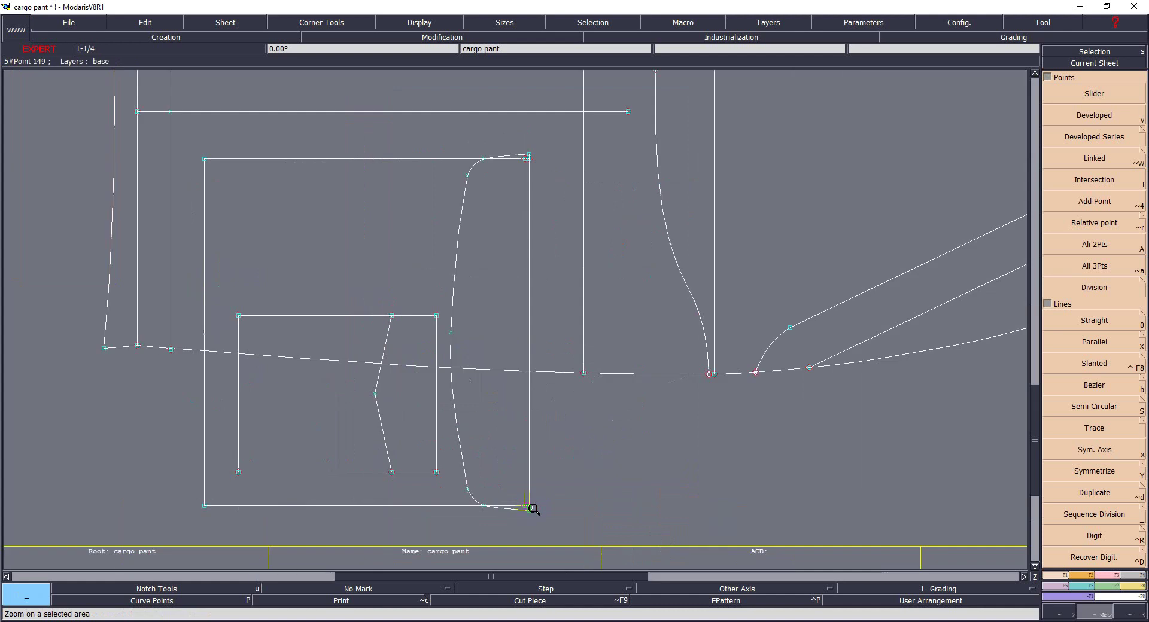
pyautogui.press('space')
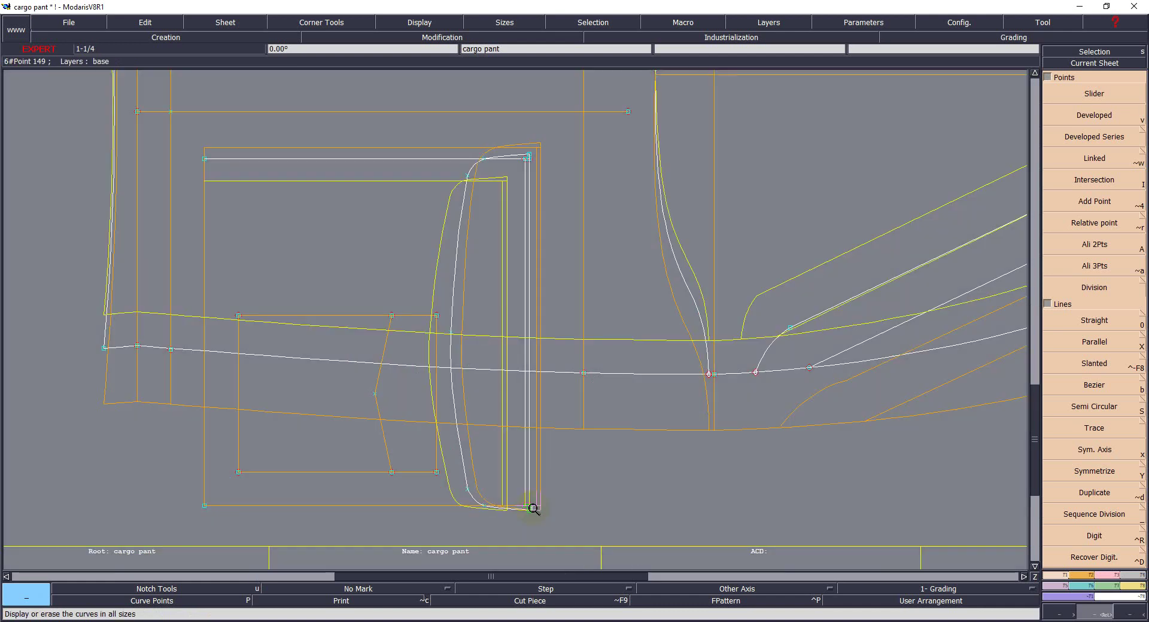
pyautogui.press('space')
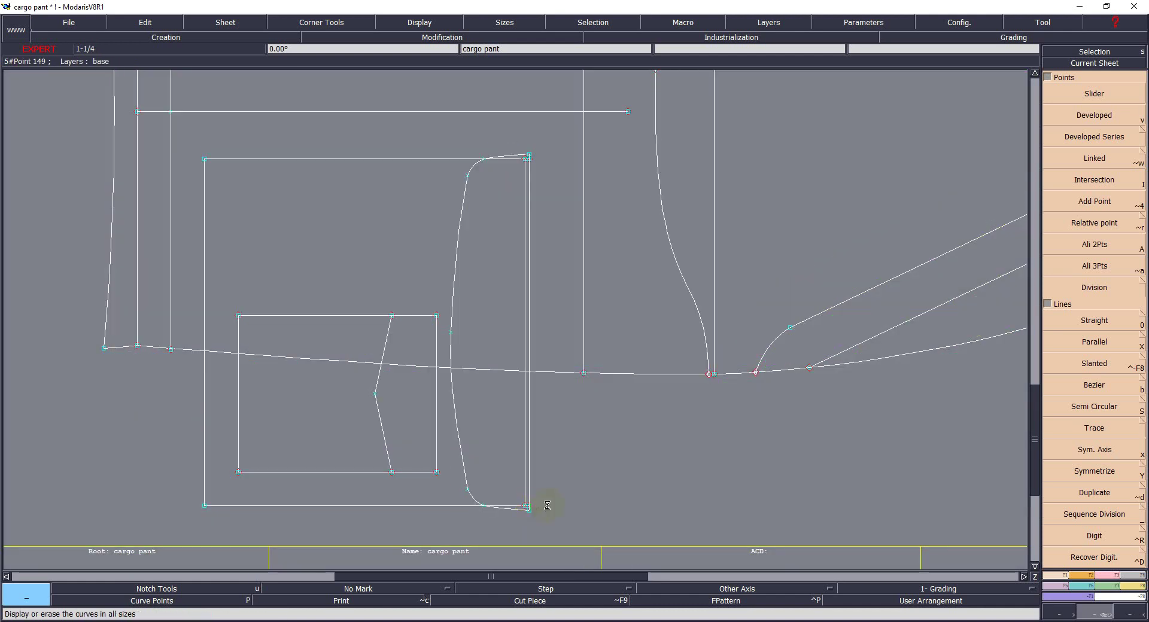
pyautogui.press('z')
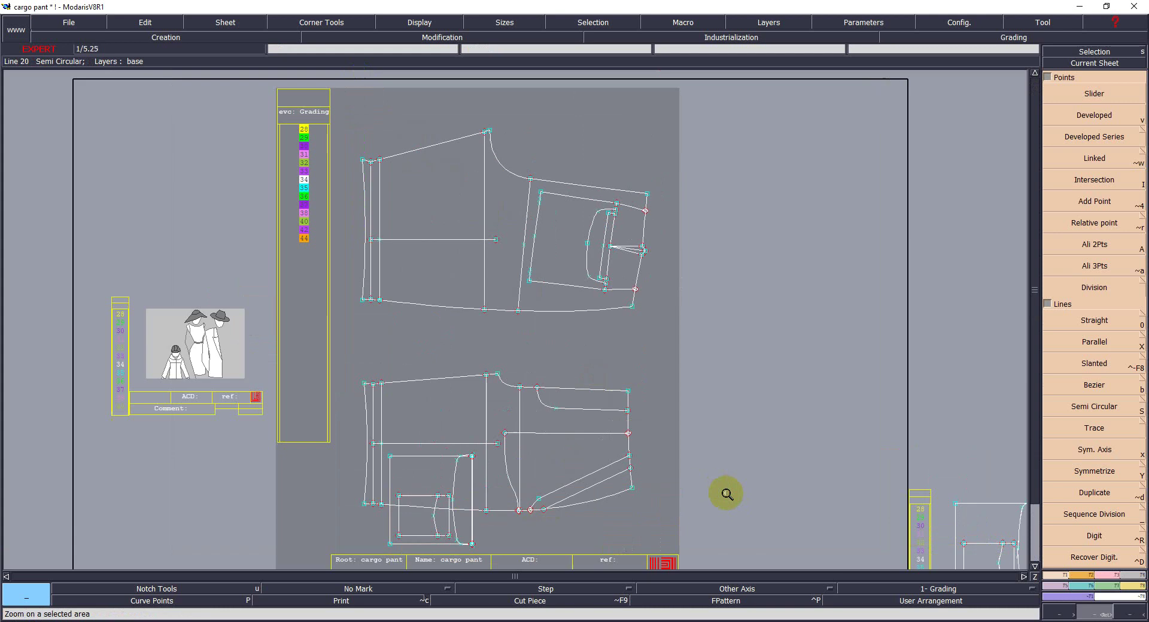
# Step: Check the graded curves on the cargo pant sheet, then make the small right-hand sheet current
pyautogui.click(668, 453)
pyautogui.press('space')
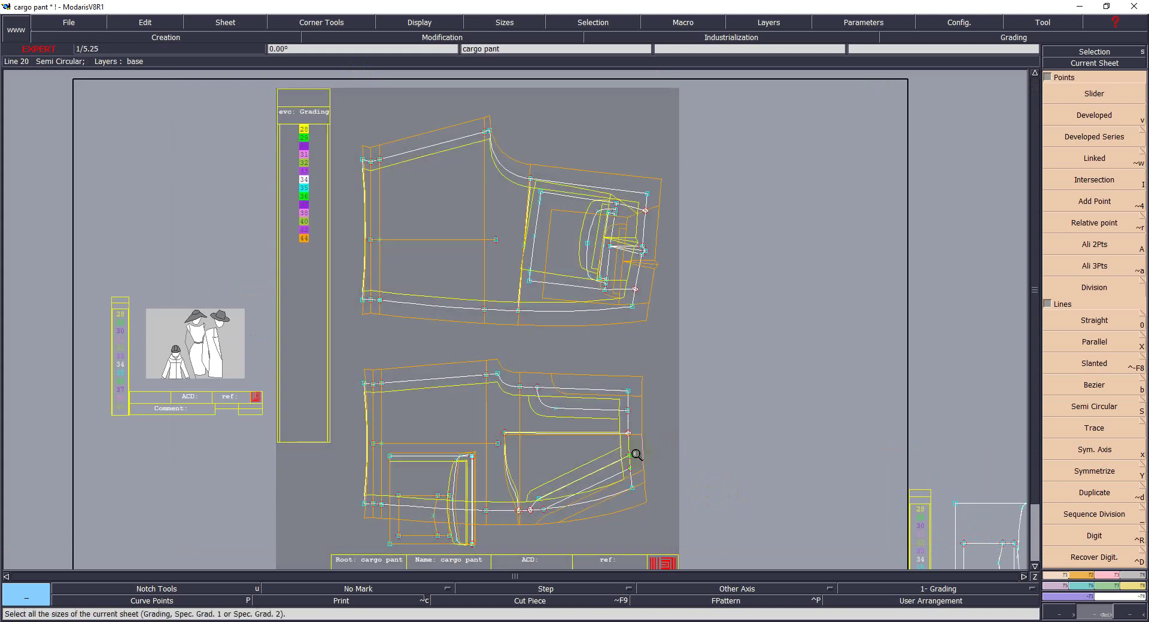
pyautogui.press('space')
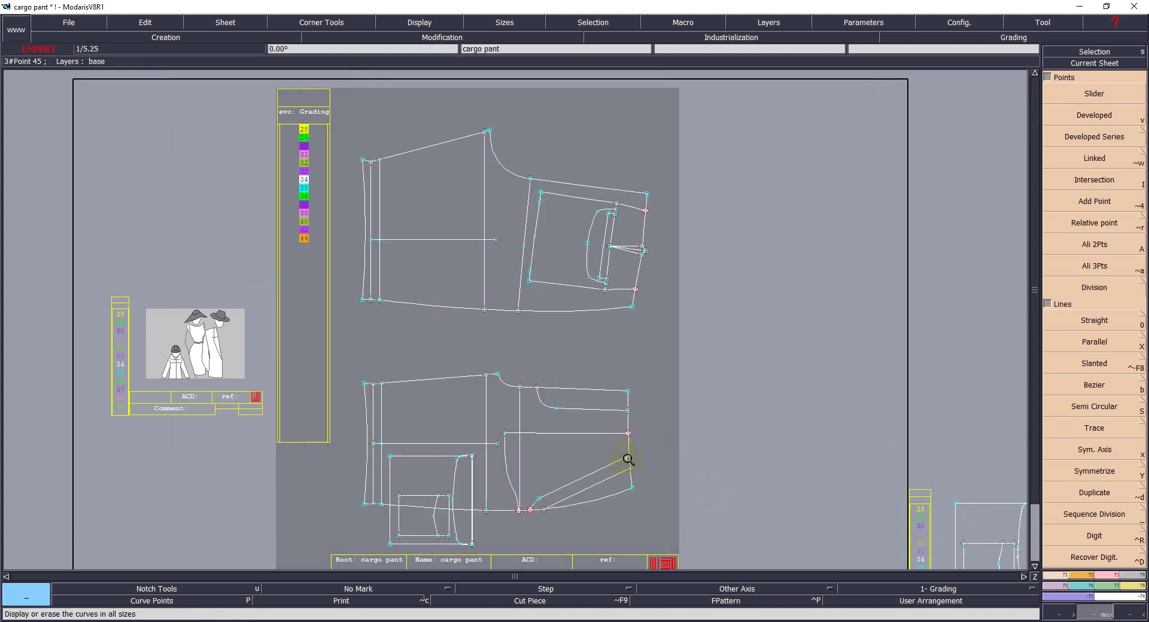
pyautogui.press('space')
pyautogui.press('space')
pyautogui.click(628, 459)
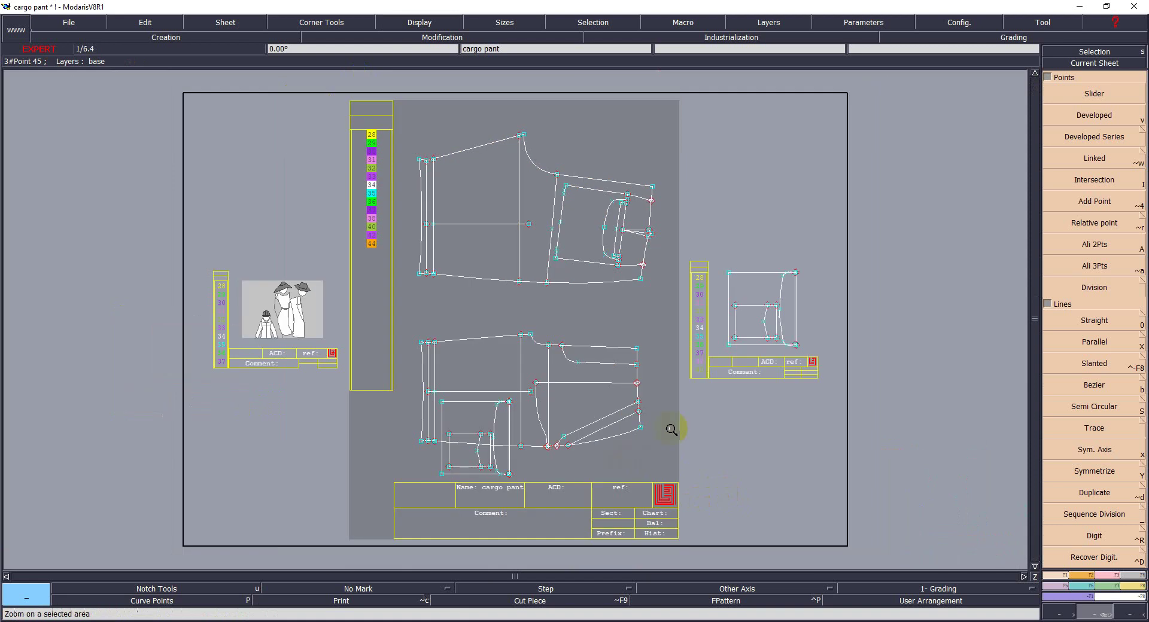
pyautogui.click(768, 347)
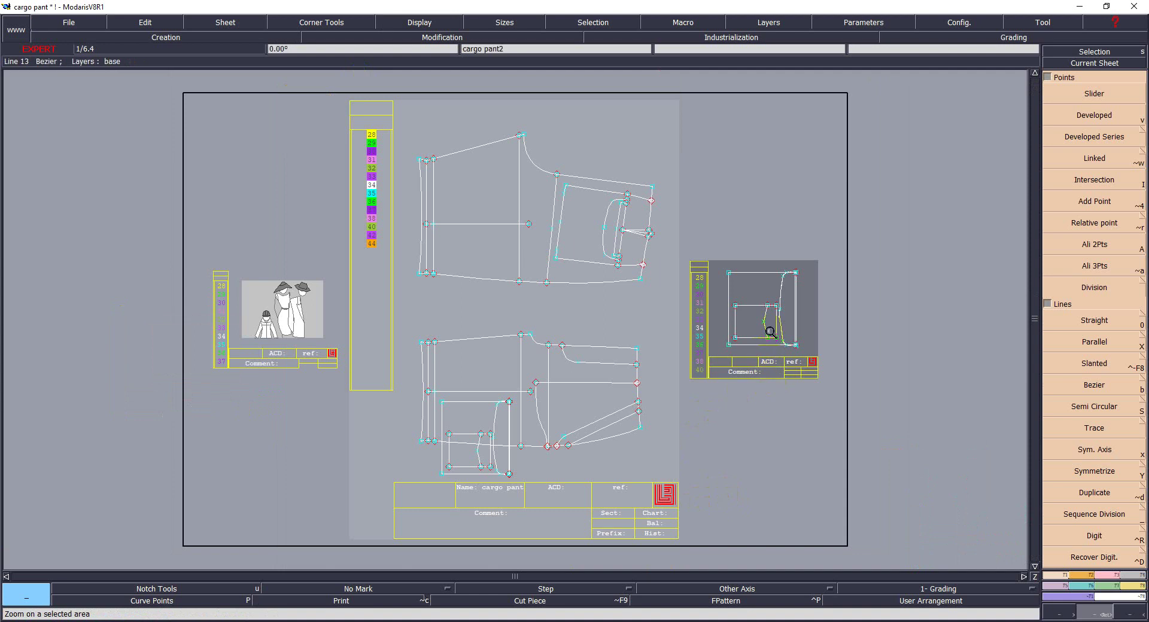
# Step: Delete the small cargo pant2 sheet, recentre on the cargo pant sheet and select all its pieces
pyautogui.press('Delete')
pyautogui.click(760, 365)
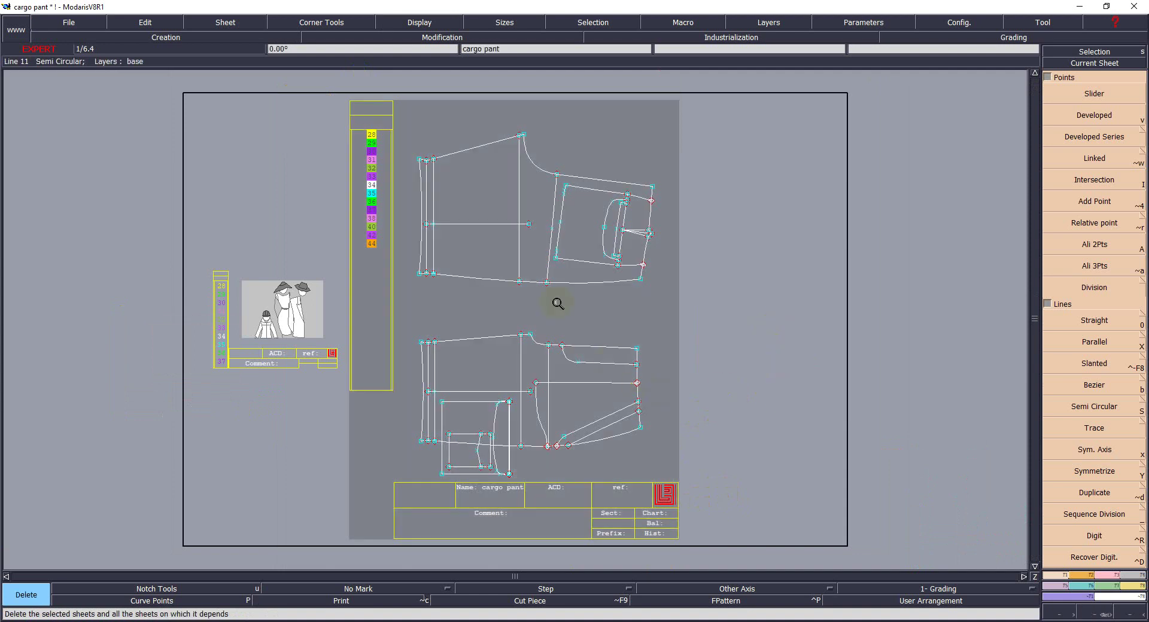
pyautogui.click(724, 509)
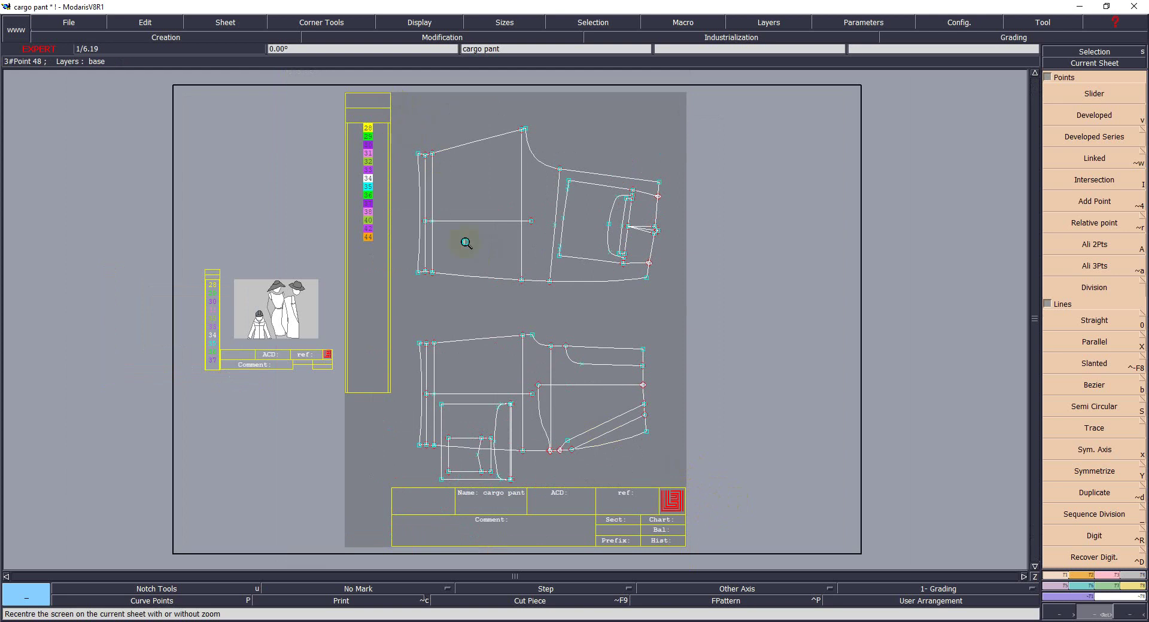
pyautogui.click(672, 482)
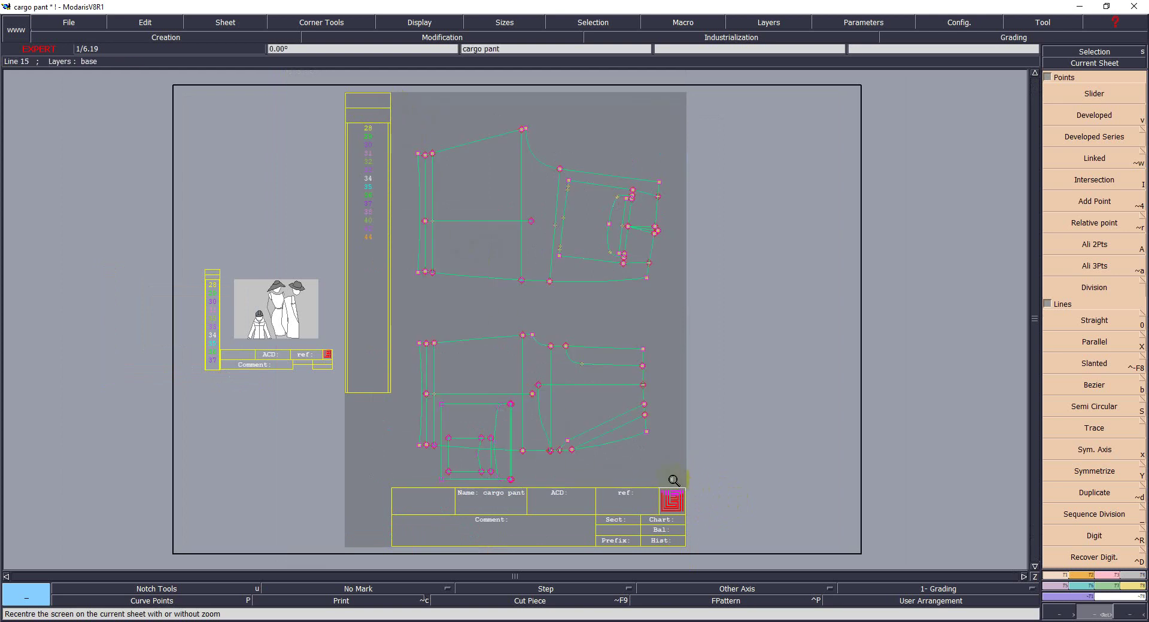
# Step: Apply a 0.375 seam allowance to all selected lines of both pant pieces
pyautogui.hotkey('ctrl', 'l')
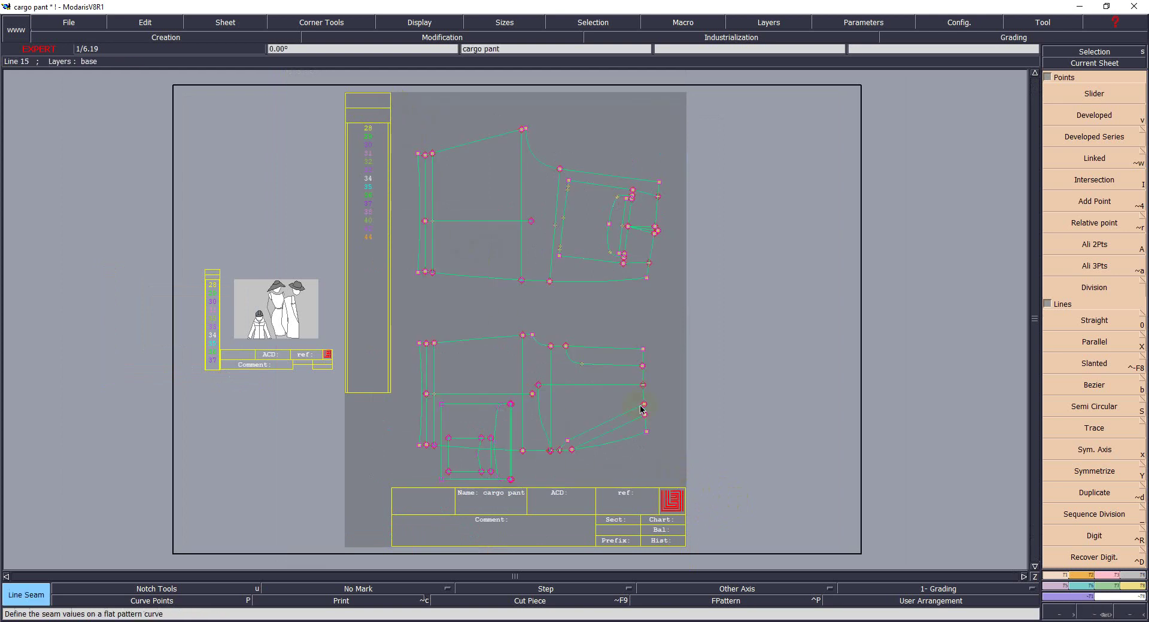
pyautogui.click(591, 171)
pyautogui.write('.37')
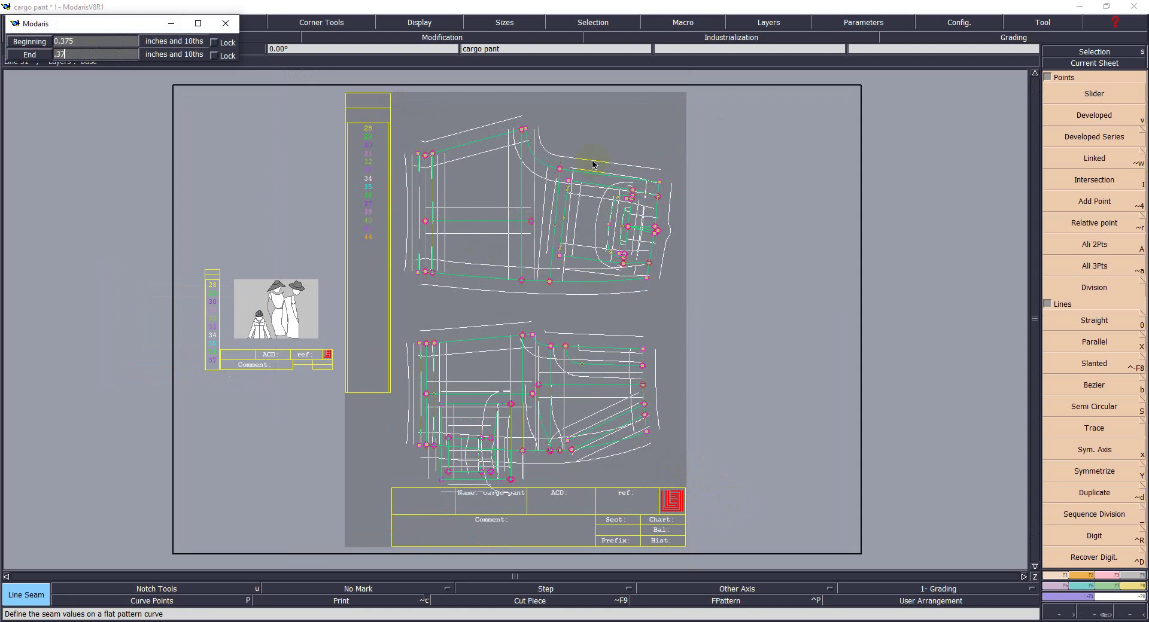
pyautogui.write('5')
pyautogui.press('Return')
pyautogui.click(709, 315)
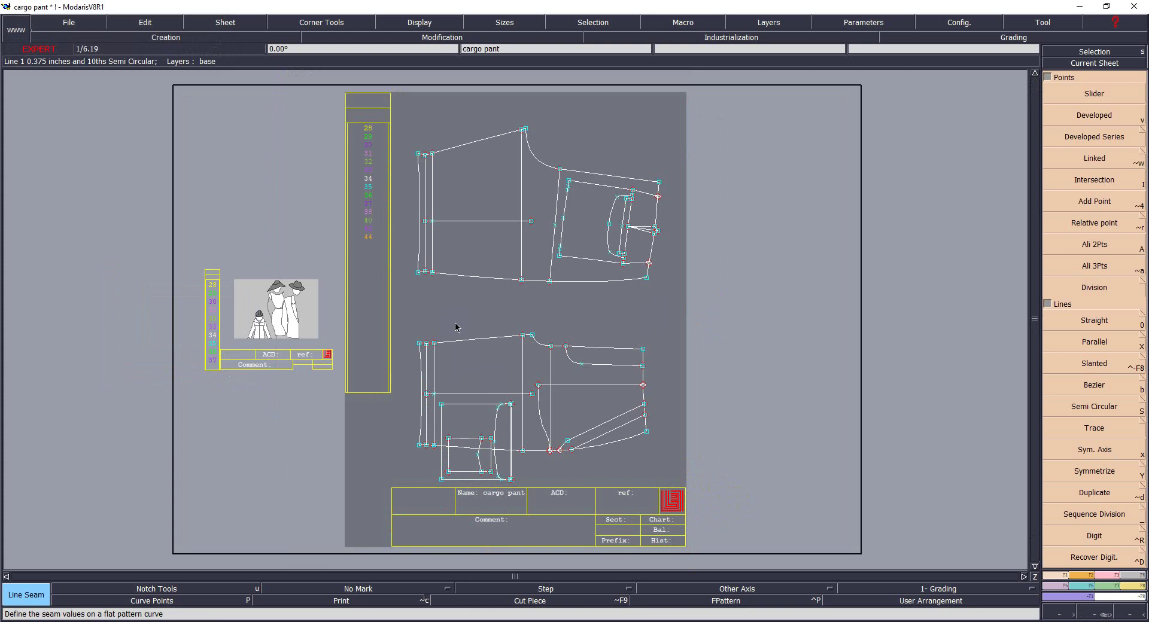
# Step: Widen the seam to 0.750 on both pieces' left edges, the upper top edge and its curve
pyautogui.click(412, 209)
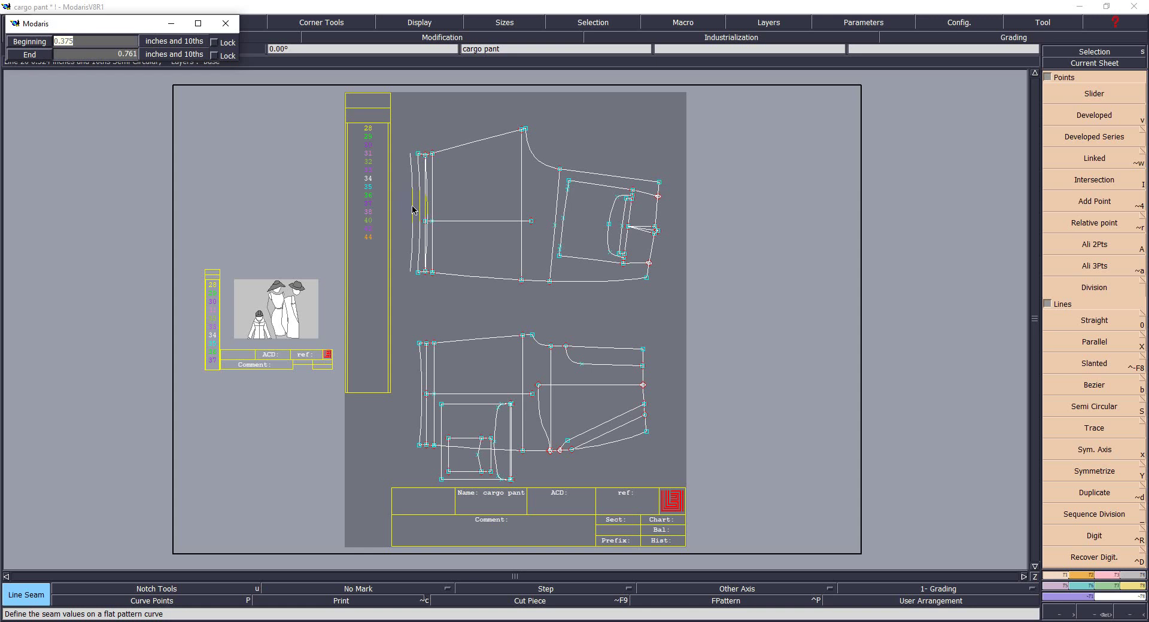
pyautogui.press('BackSpace')
pyautogui.press('Tab')
pyautogui.press('Return')
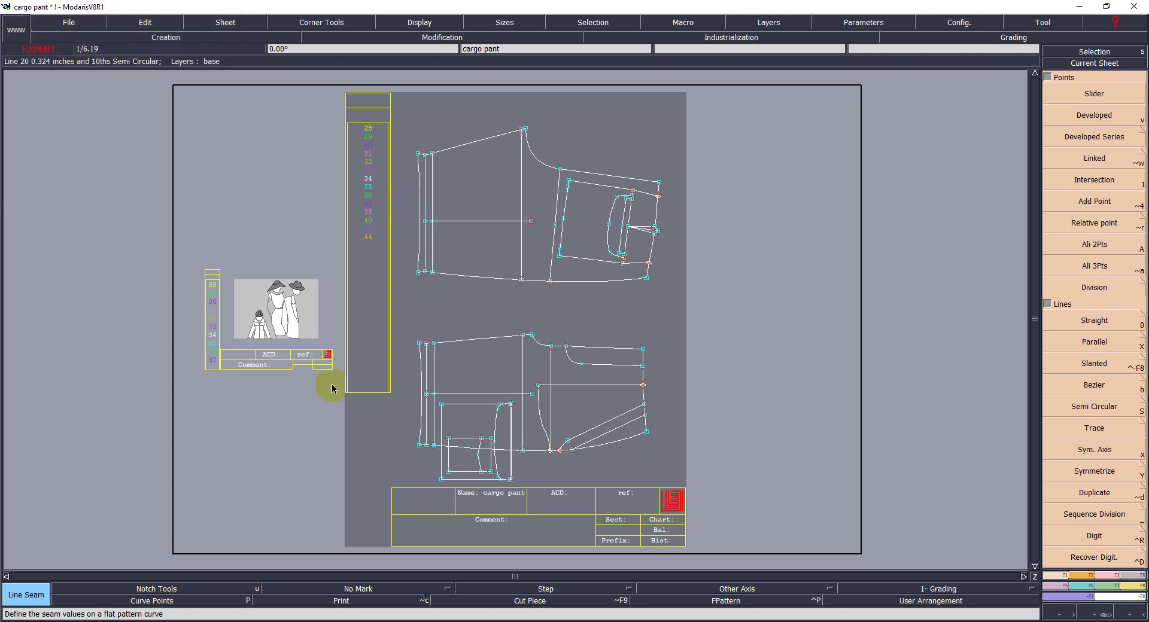
pyautogui.click(420, 388)
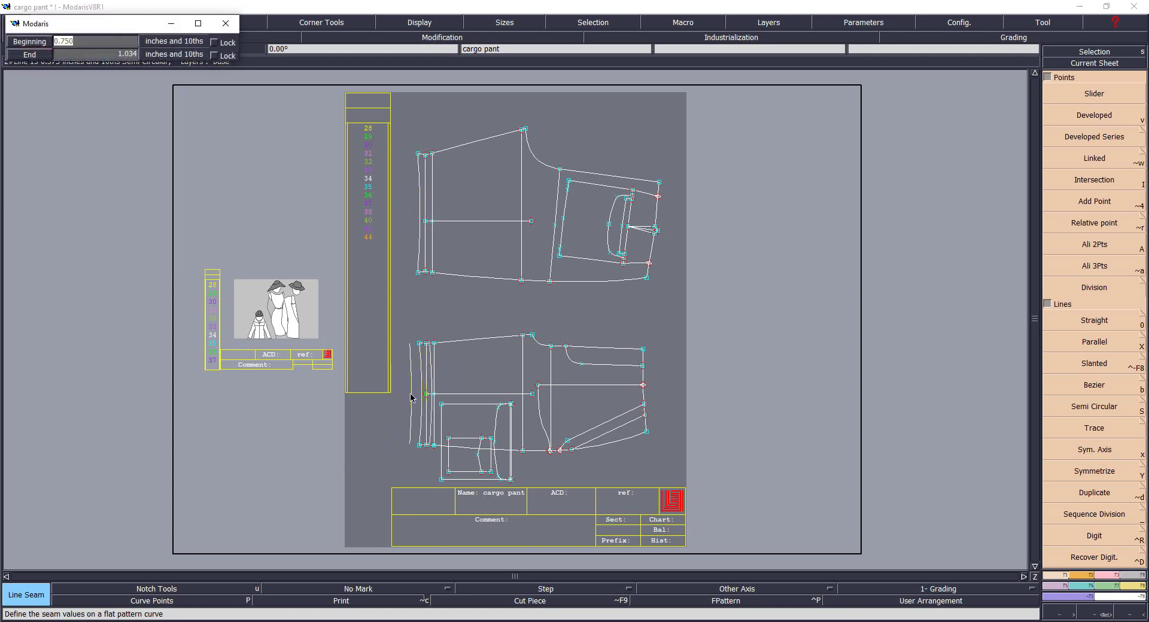
pyautogui.press('Return')
pyautogui.click(677, 291)
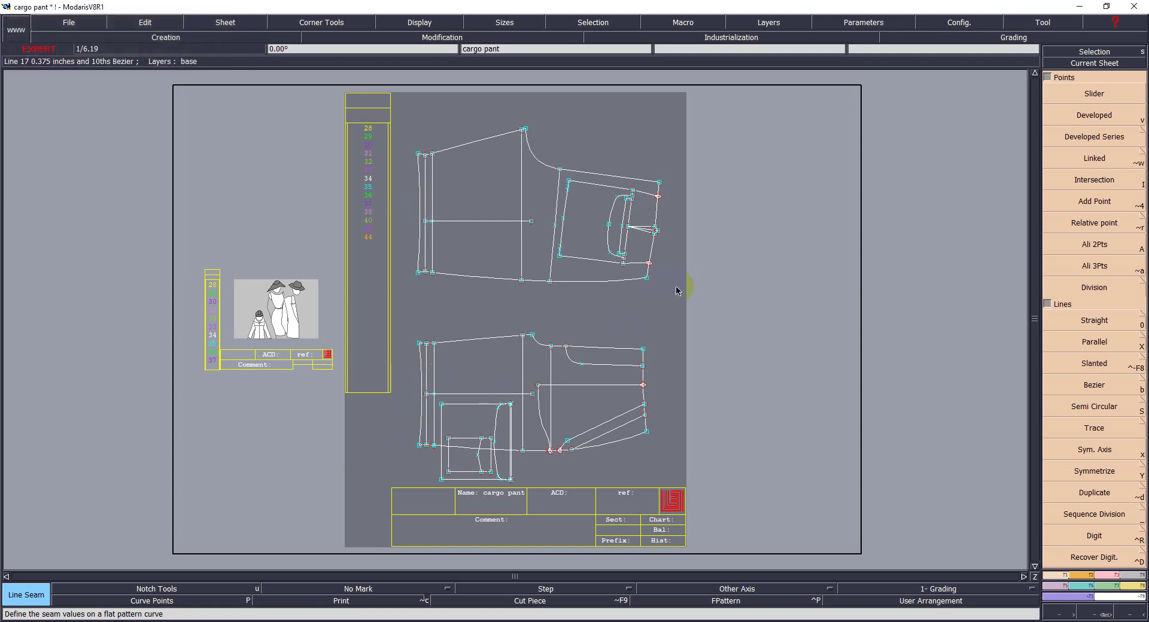
pyautogui.click(479, 144)
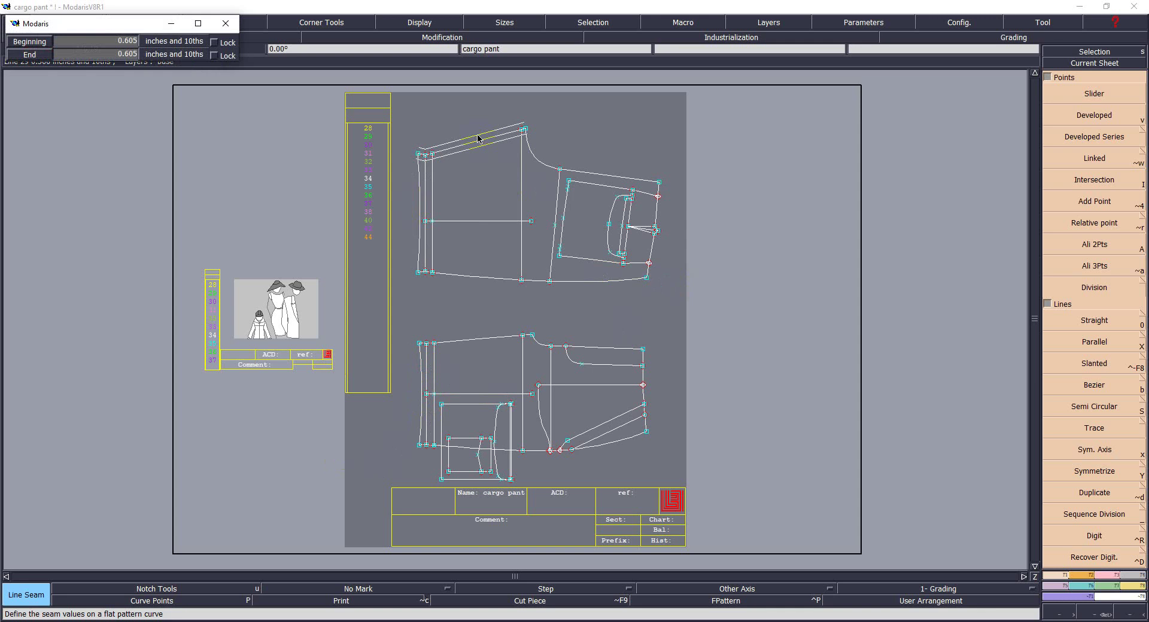
pyautogui.press('Return')
pyautogui.press('Return')
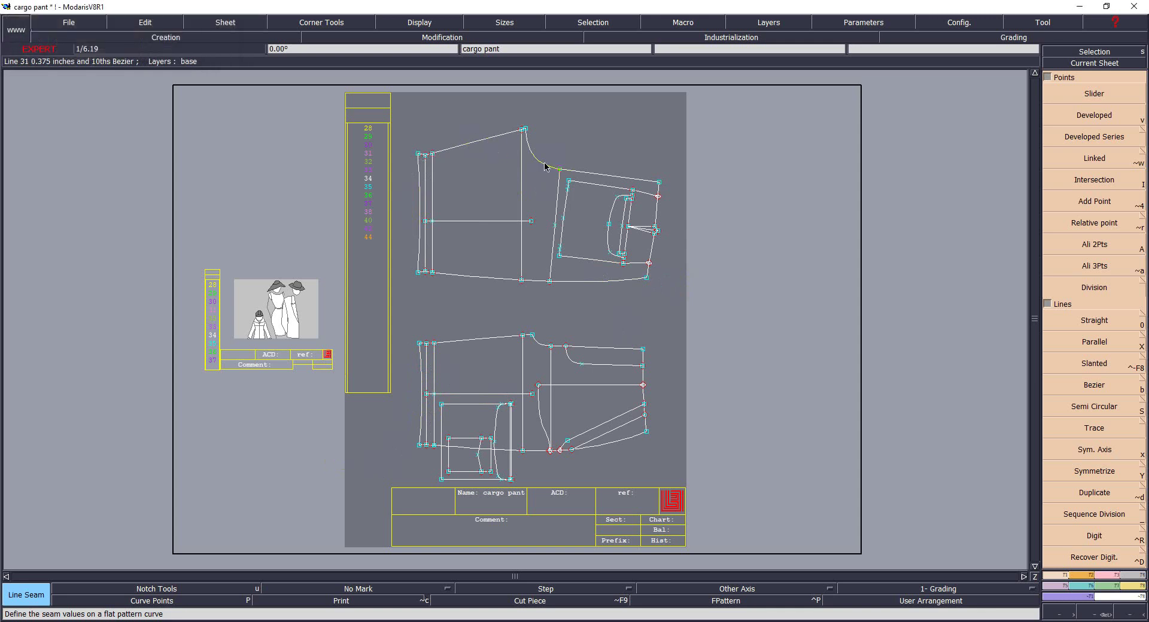
pyautogui.click(545, 167)
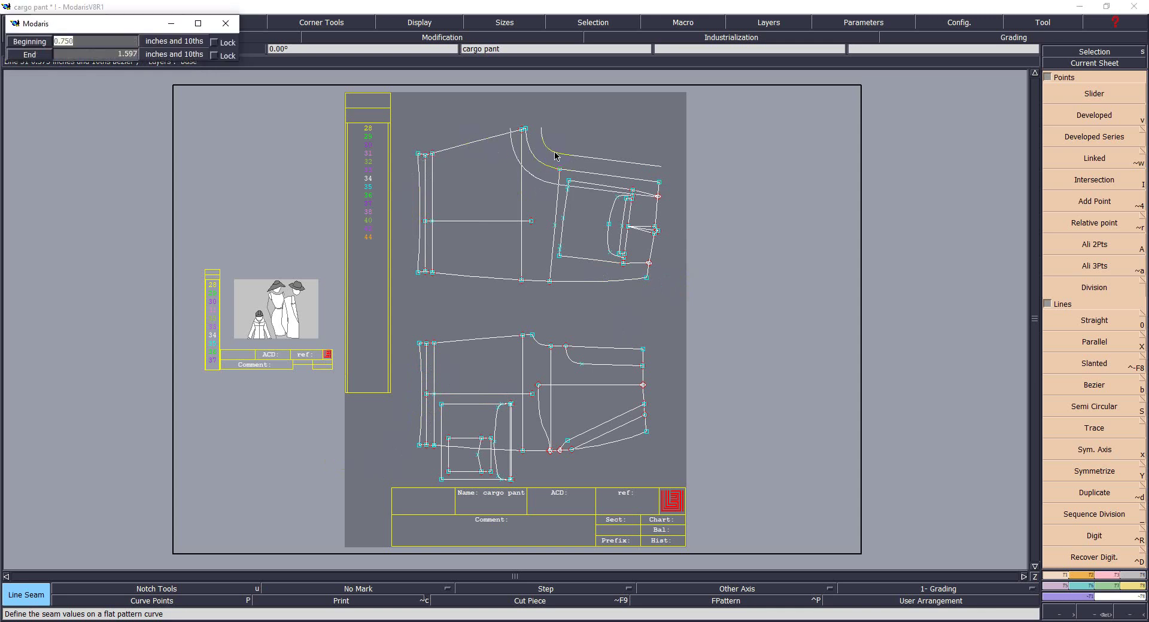
pyautogui.press('Return')
pyautogui.press('Return')
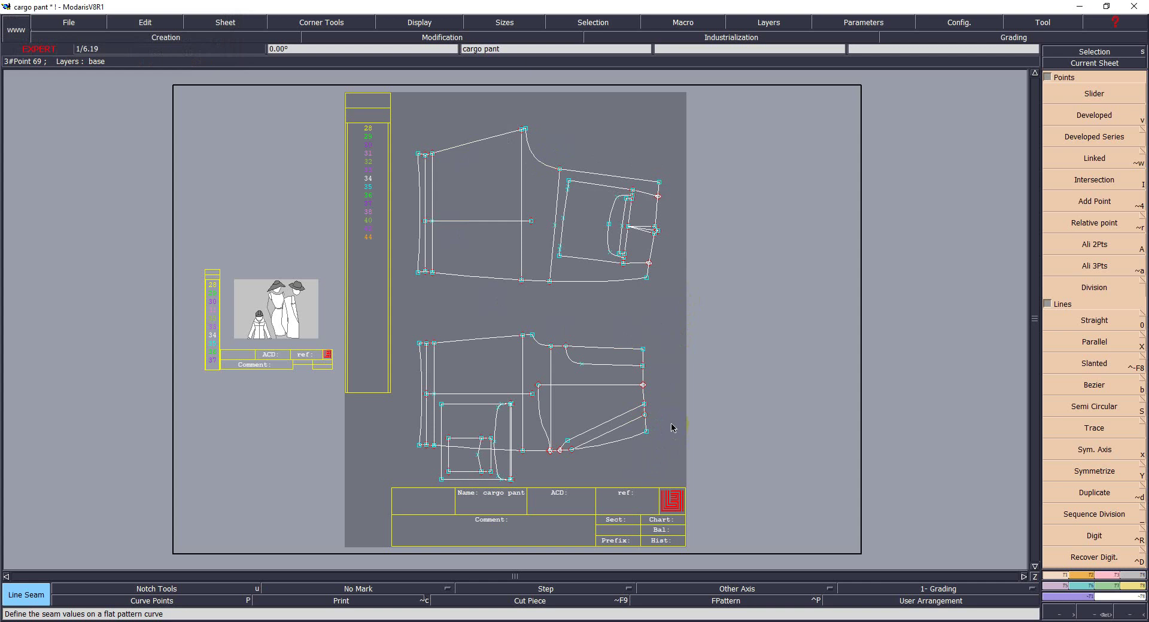
# Step: Zoom in on the upper piece and check the pocket's lower corner and inner lines
pyautogui.press('z')
pyautogui.moveTo(375, 117); pyautogui.dragTo(726, 371)
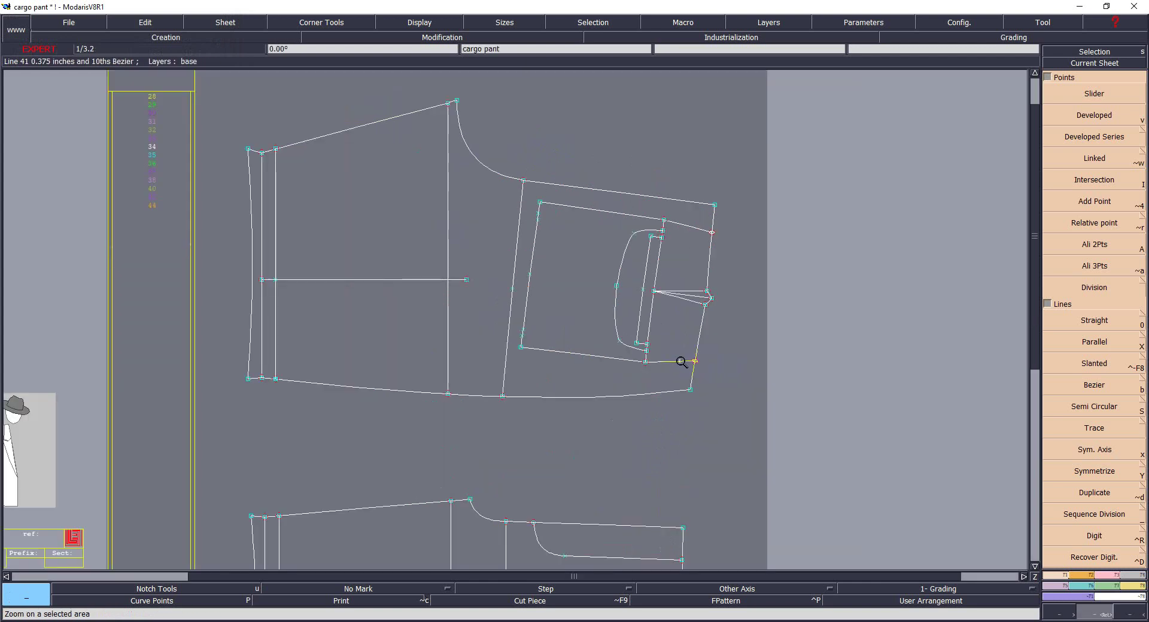
pyautogui.click(697, 301)
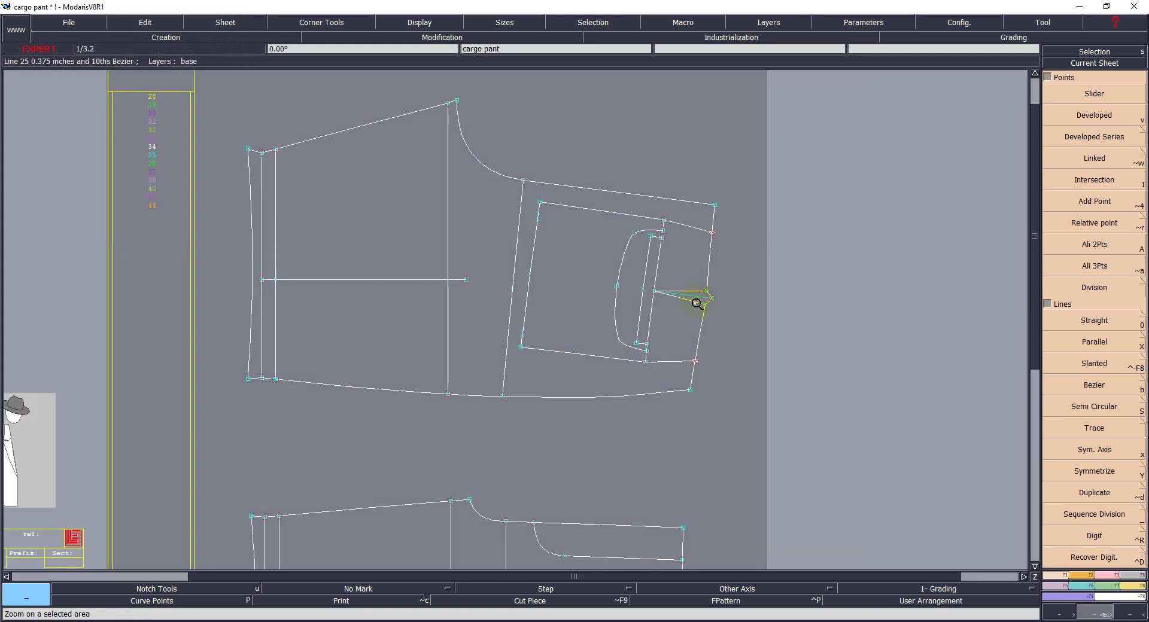
pyautogui.click(649, 261)
pyautogui.scroll(-2, 655, 253)
pyautogui.scroll(2, 667, 258)
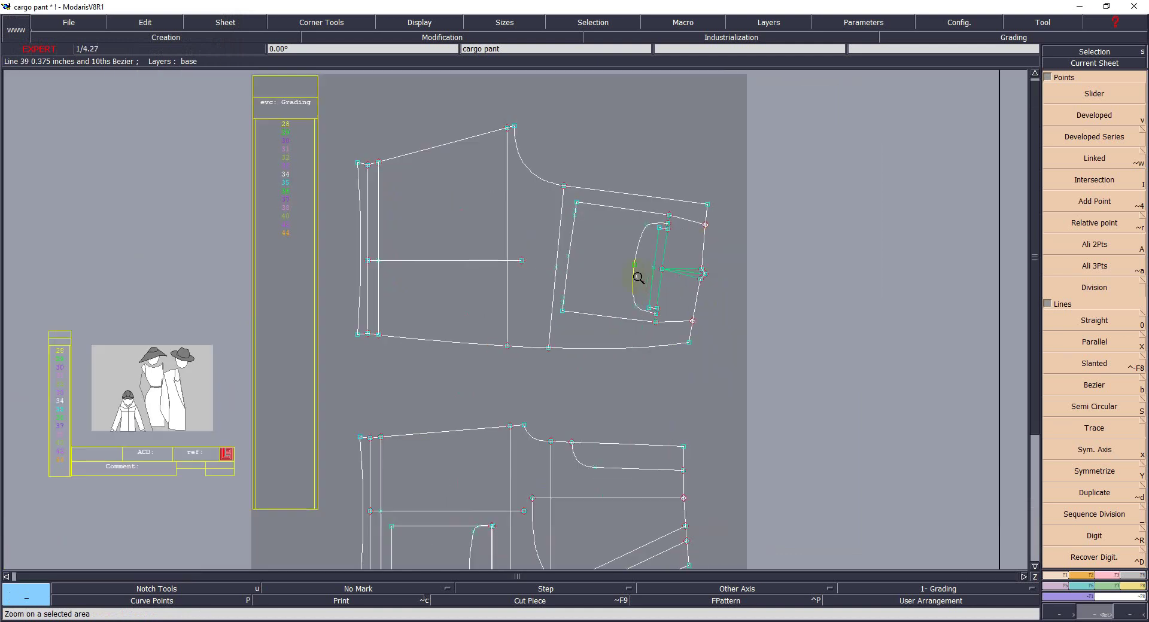
pyautogui.scroll(1, 638, 271)
pyautogui.scroll(1, 648, 295)
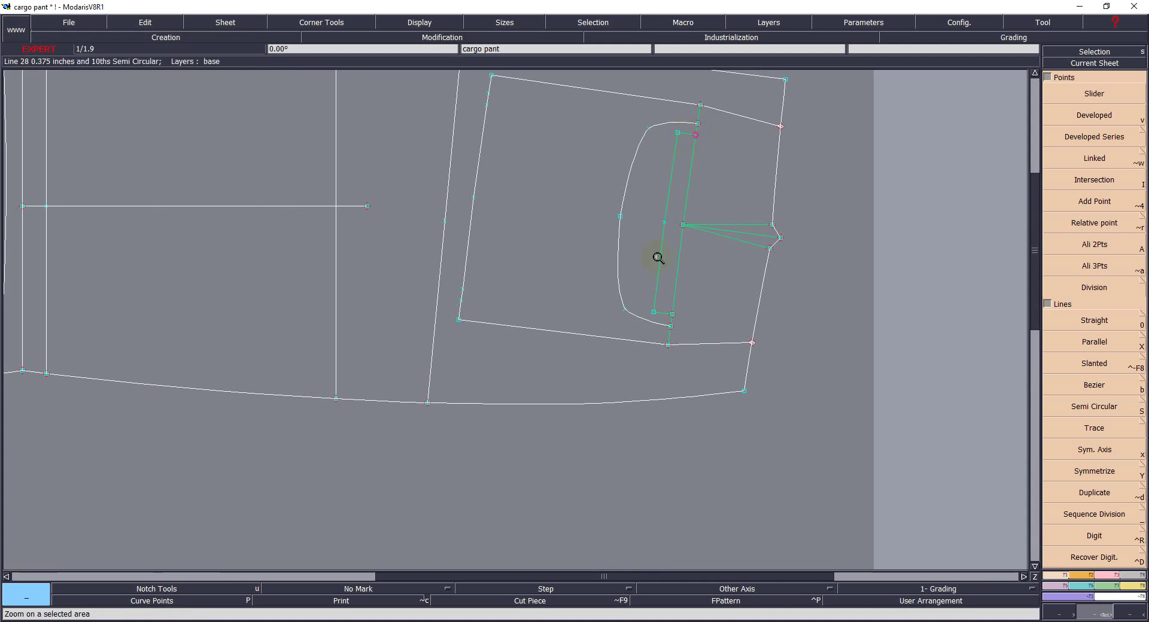
pyautogui.press('Home')
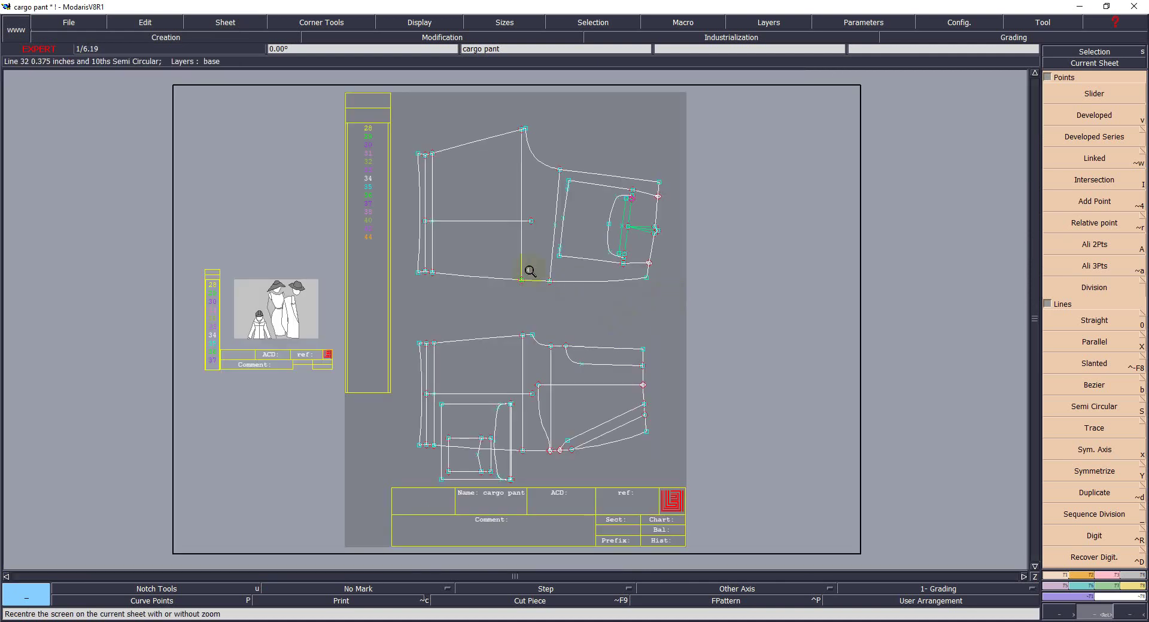
# Step: Fill each region of the upper pant outline and create it as a separate cut piece
pyautogui.click(433, 200)
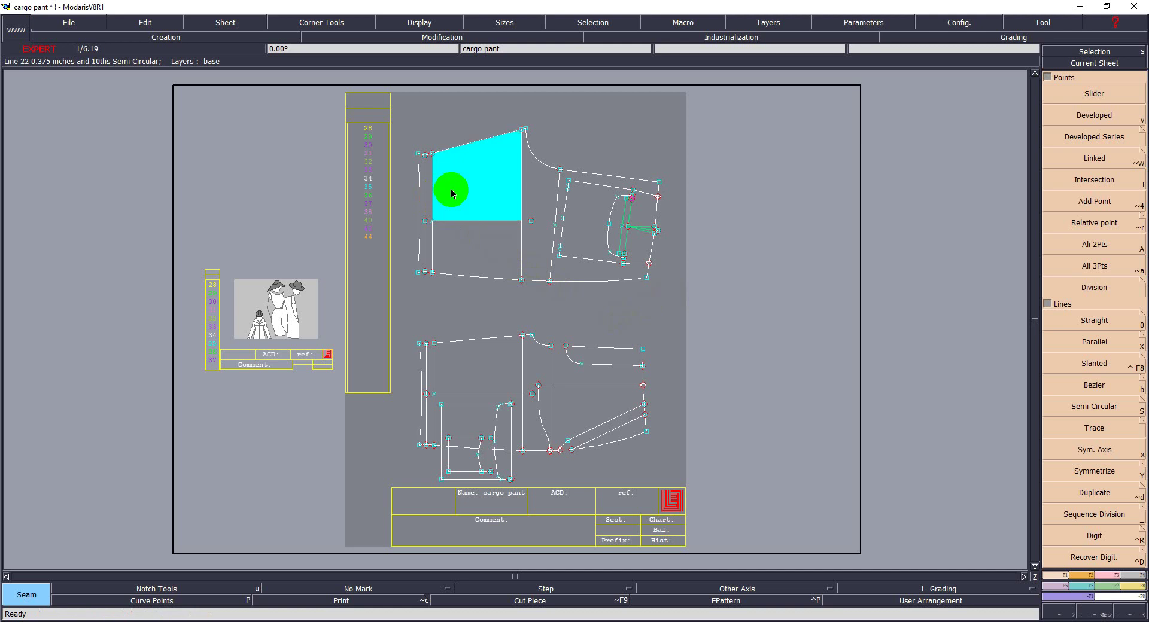
pyautogui.click(428, 239)
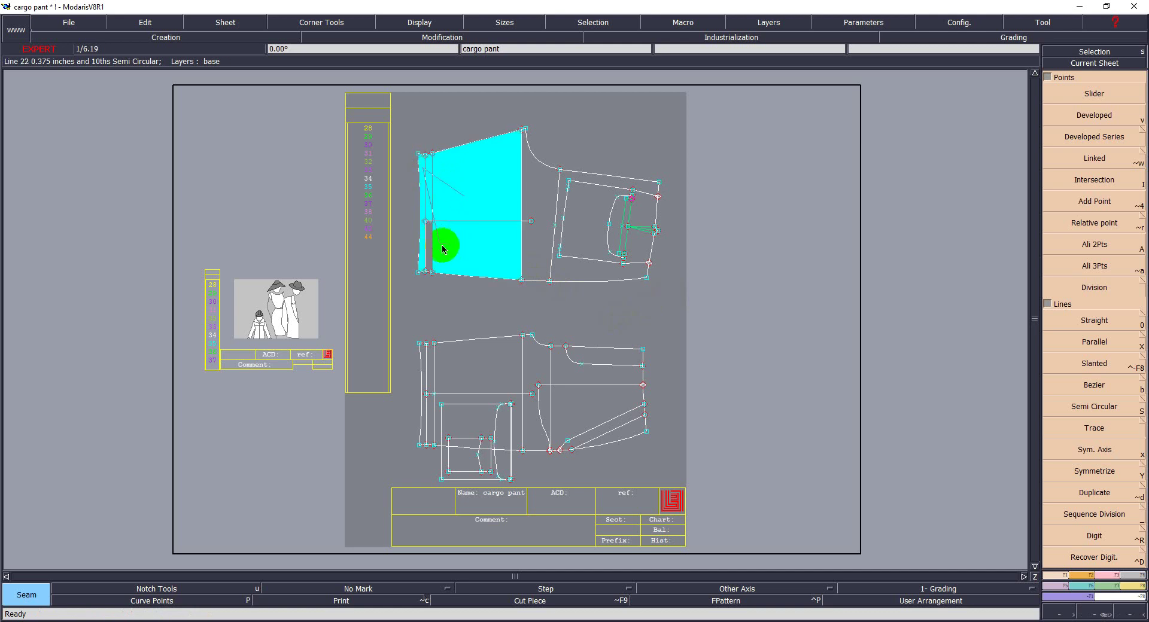
pyautogui.click(574, 243)
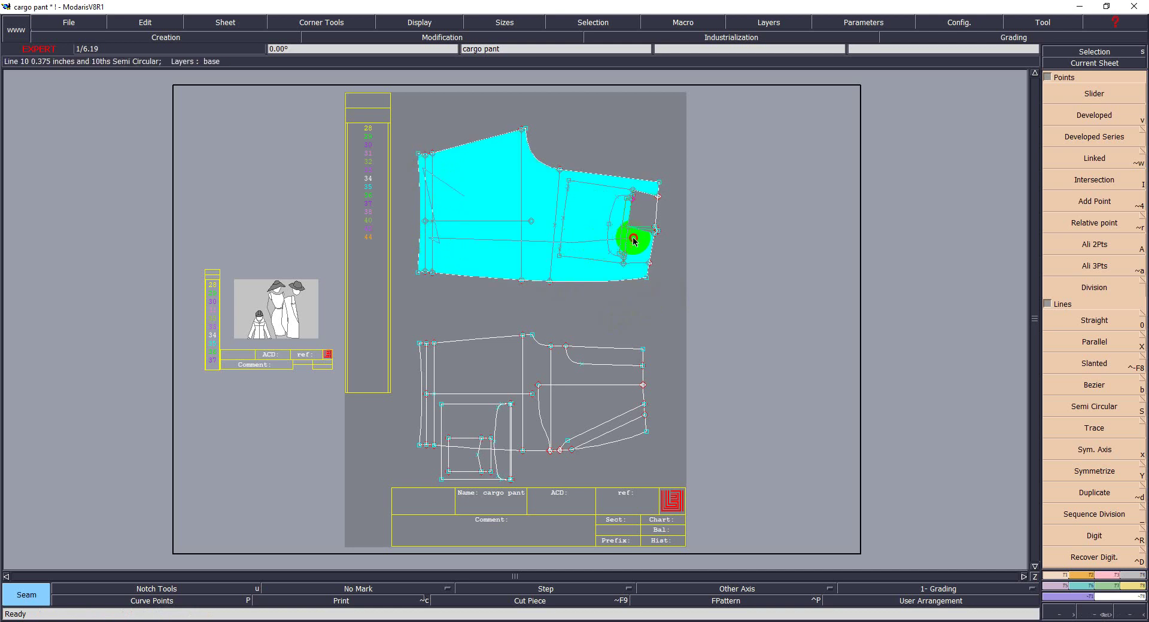
pyautogui.click(651, 216)
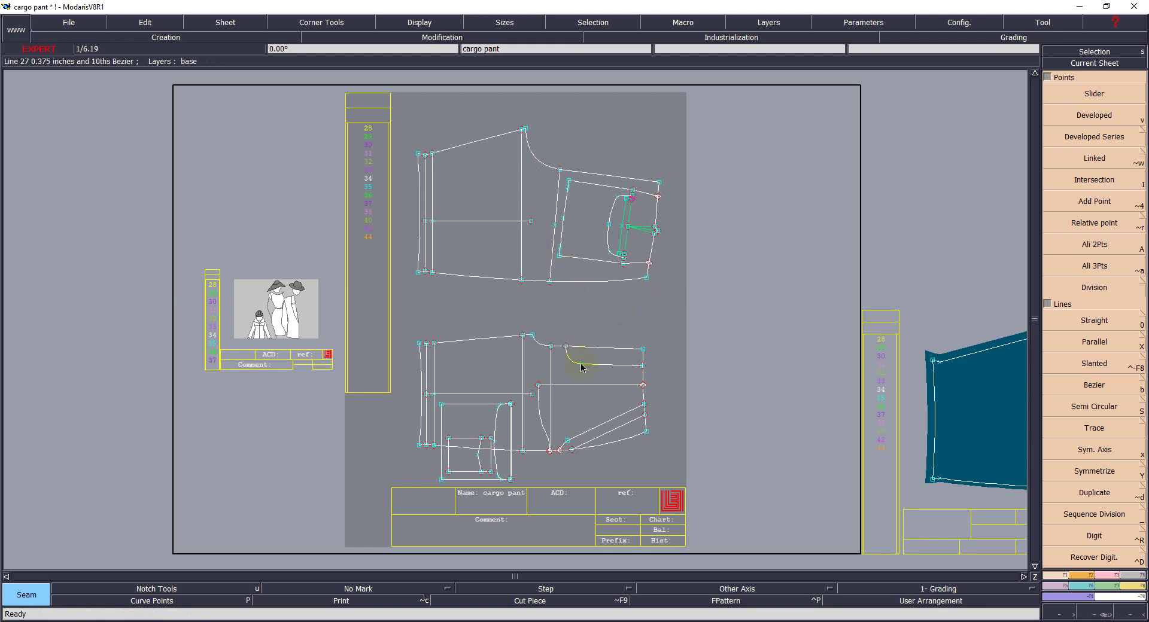
pyautogui.click(669, 299)
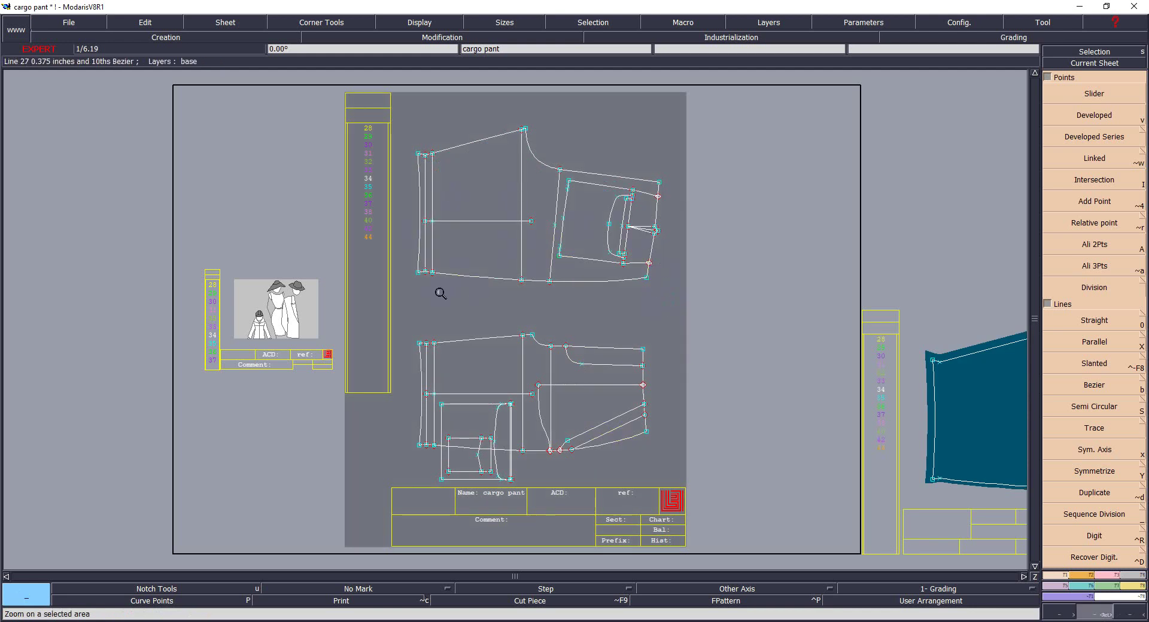
pyautogui.moveTo(670, 498); pyautogui.dragTo(389, 284)
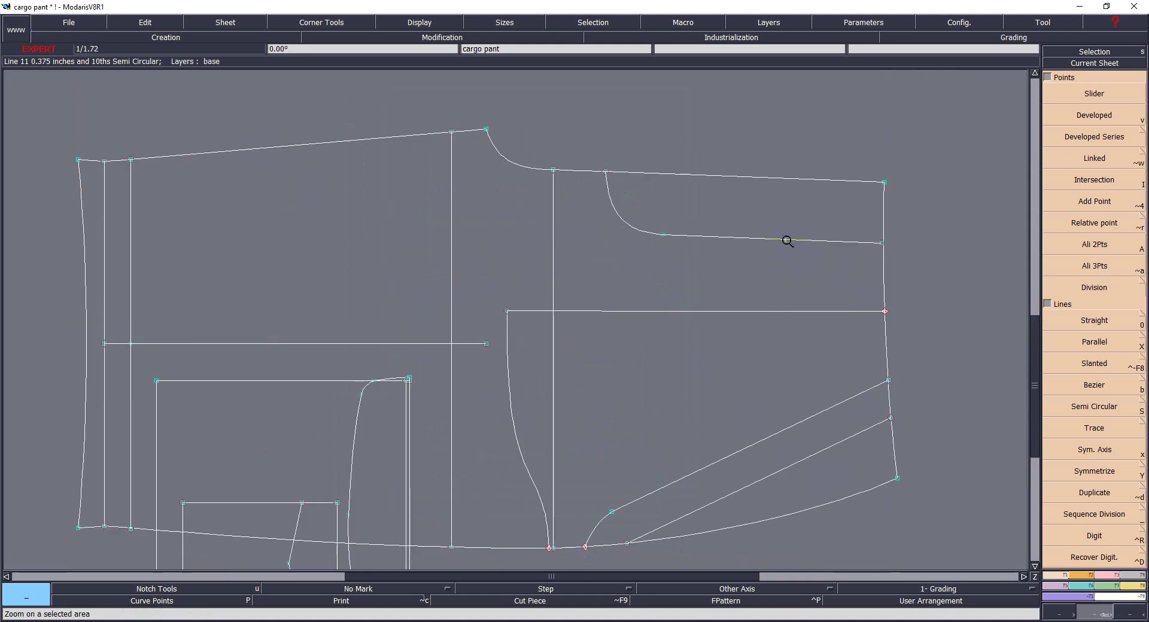
# Step: Fill every region of the lower pant panel, including the pocket area and right side
pyautogui.click(783, 240)
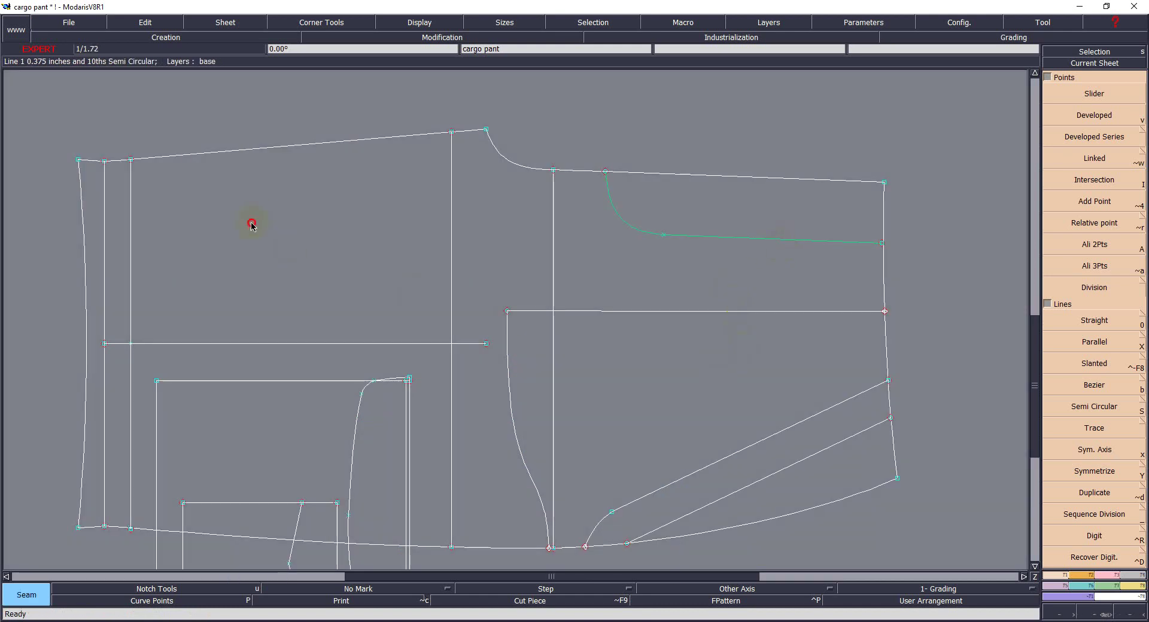
pyautogui.click(117, 250)
pyautogui.click(103, 205)
pyautogui.click(149, 444)
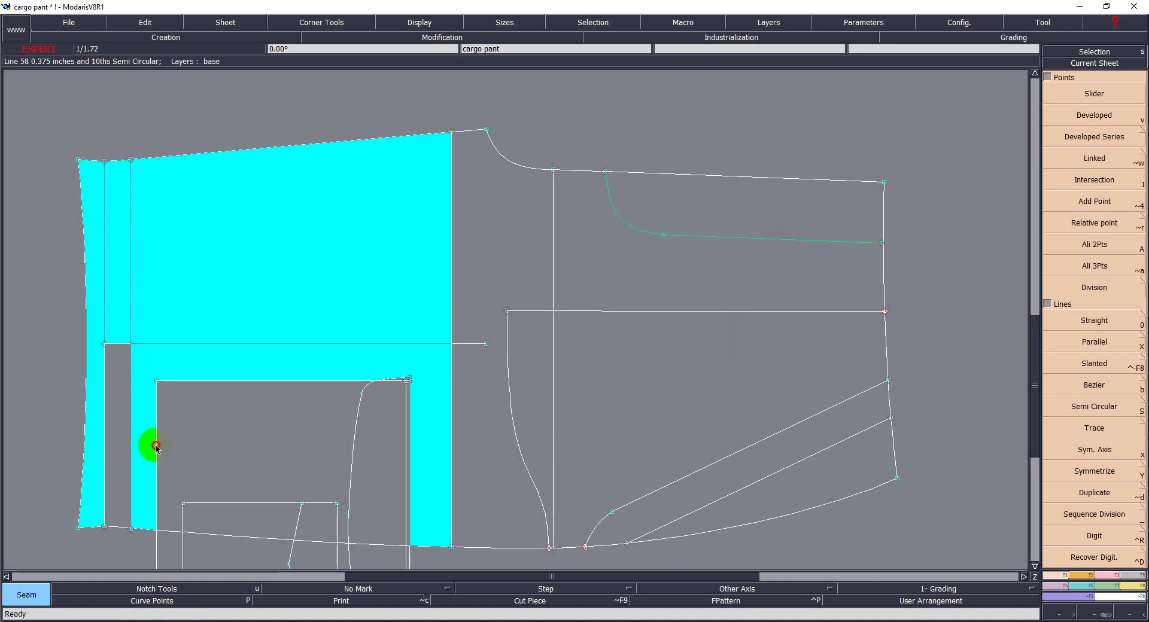
pyautogui.click(138, 435)
pyautogui.click(393, 472)
pyautogui.click(301, 505)
pyautogui.click(386, 512)
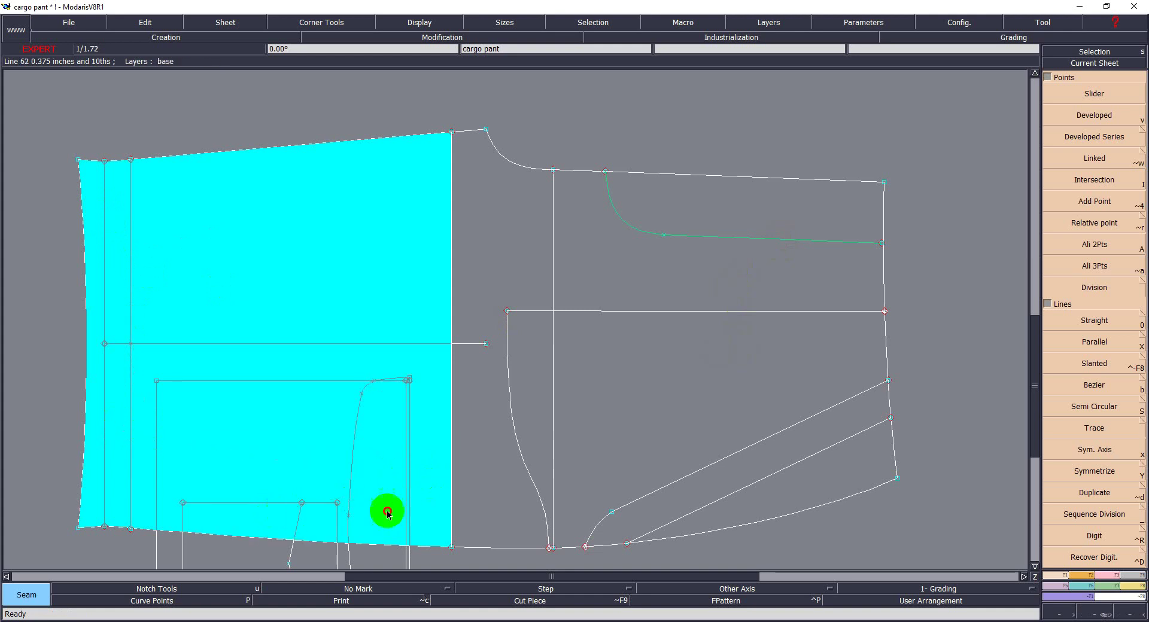
pyautogui.click(697, 481)
pyautogui.click(735, 490)
pyautogui.press('s')
pyautogui.click(730, 487)
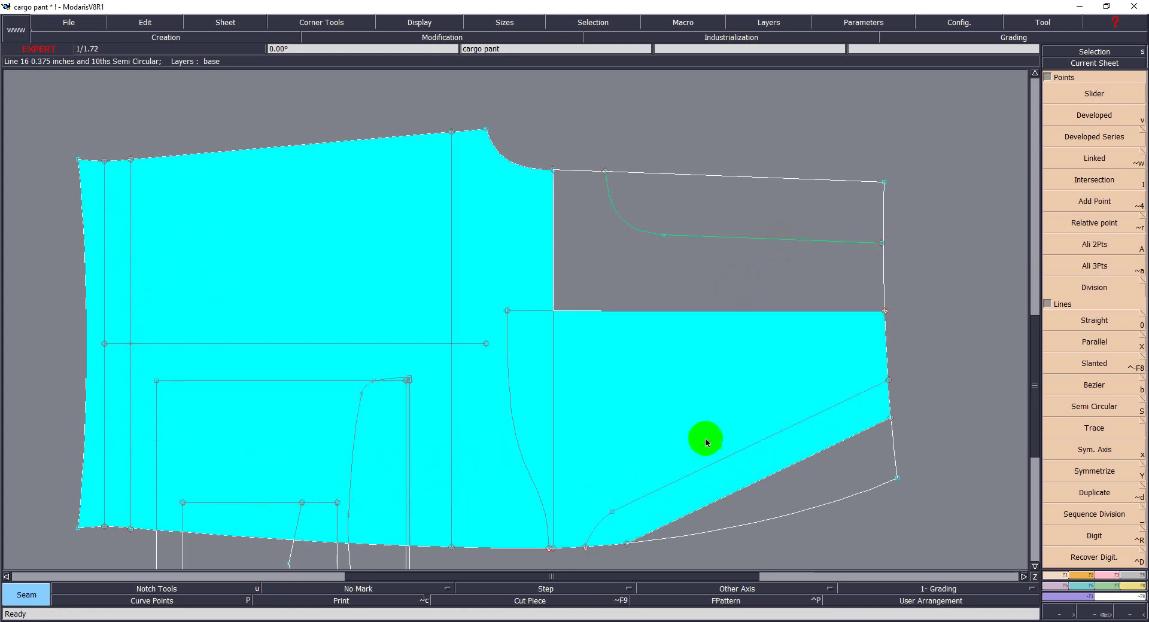
pyautogui.click(647, 317)
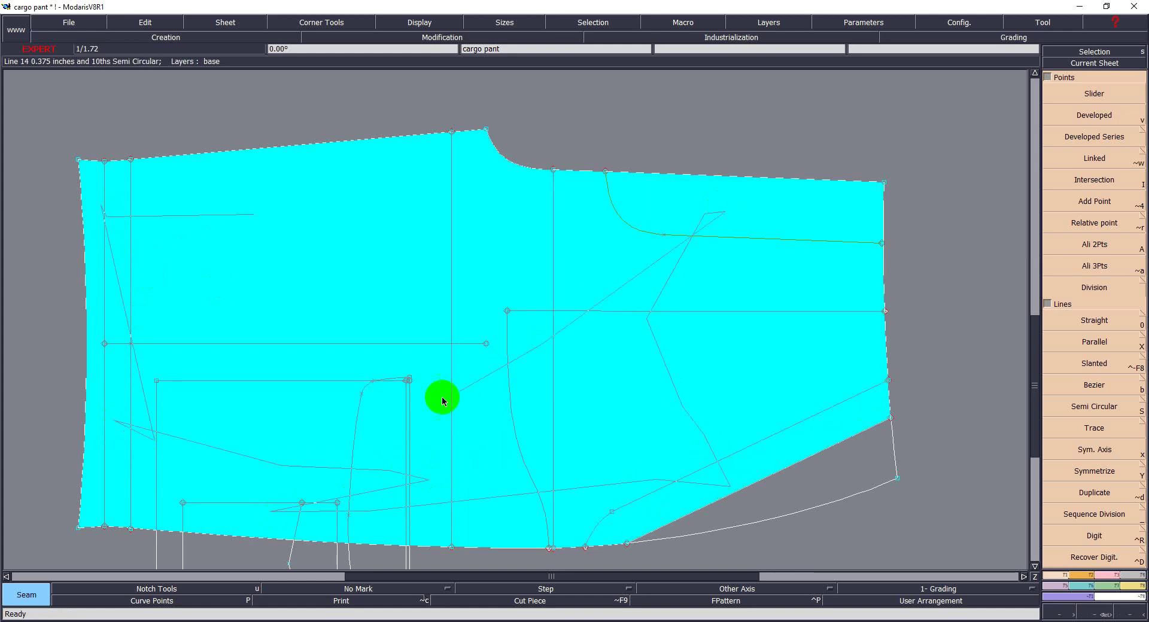
# Step: Generate the lower cut piece and display the graded size nests of both pant pieces
pyautogui.press('space')
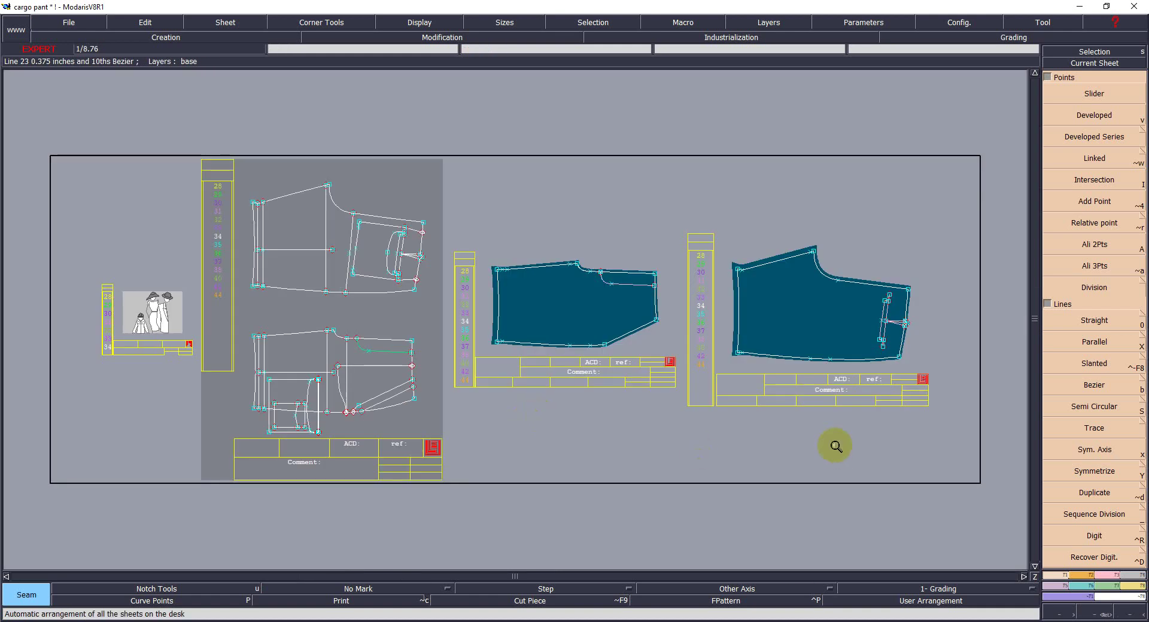
pyautogui.moveTo(481, 201); pyautogui.dragTo(907, 467)
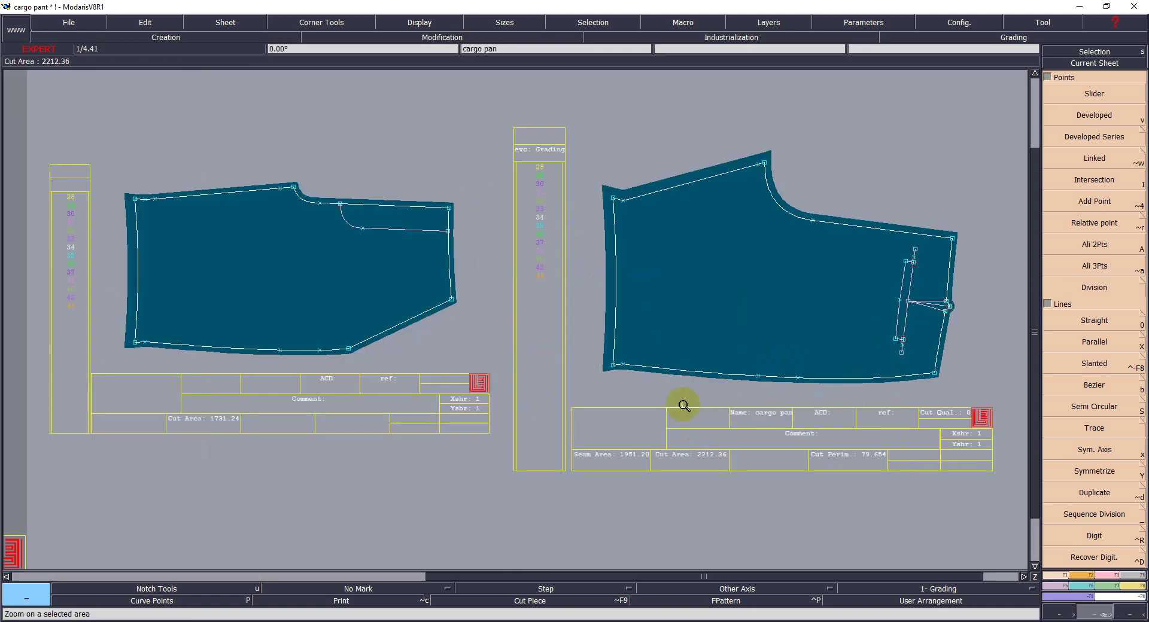
pyautogui.click(359, 389)
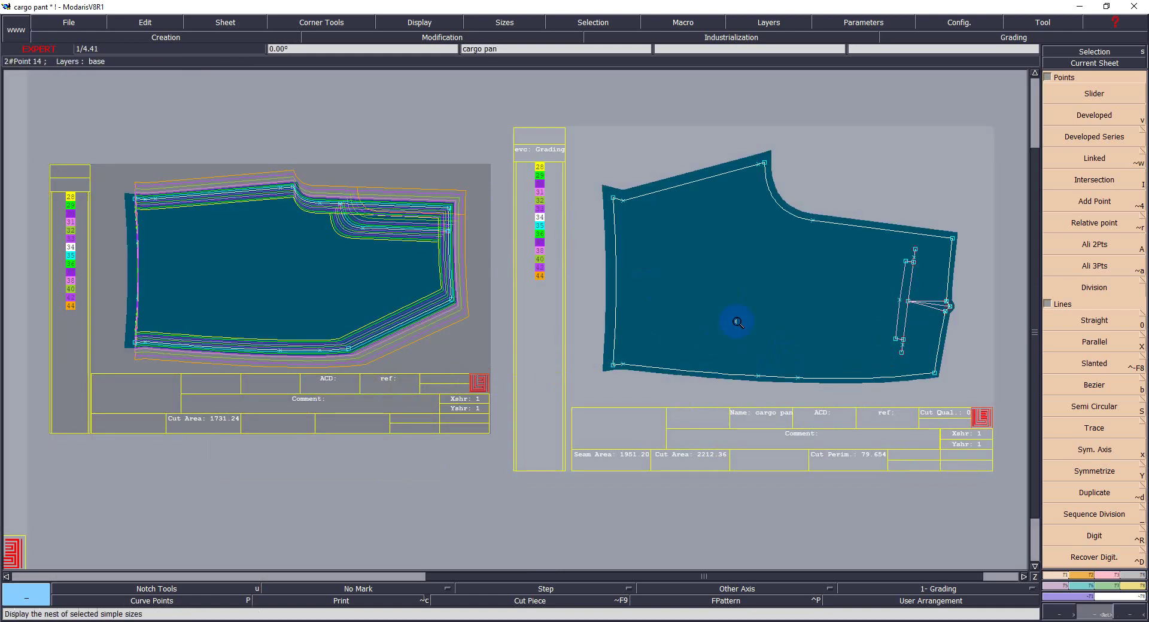
pyautogui.click(738, 322)
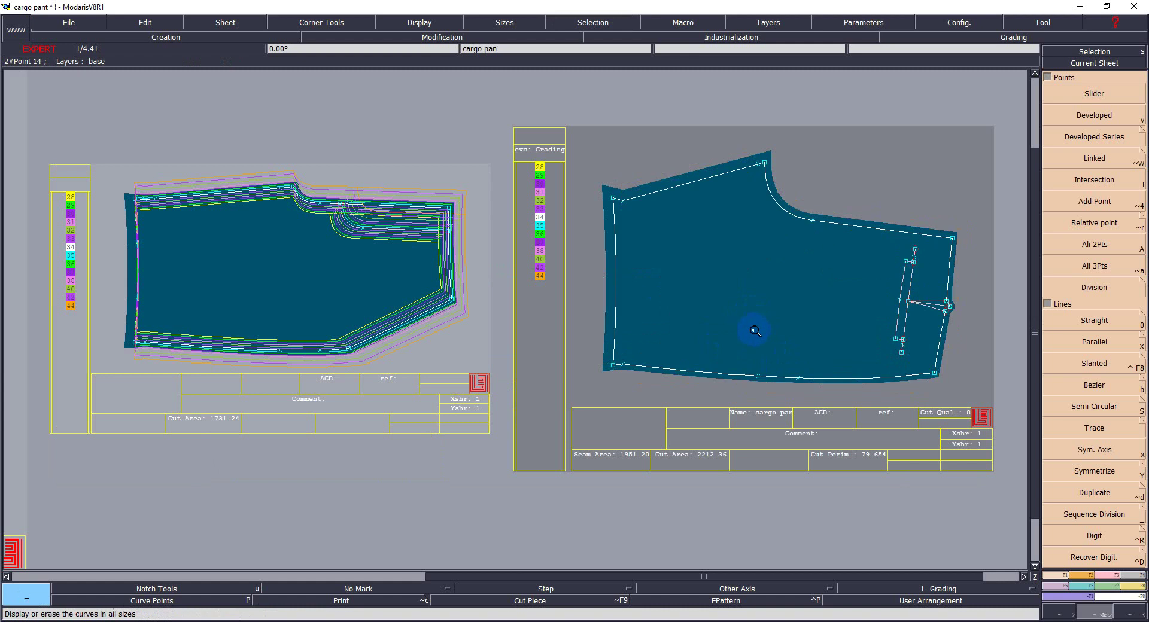
pyautogui.rightClick(763, 339)
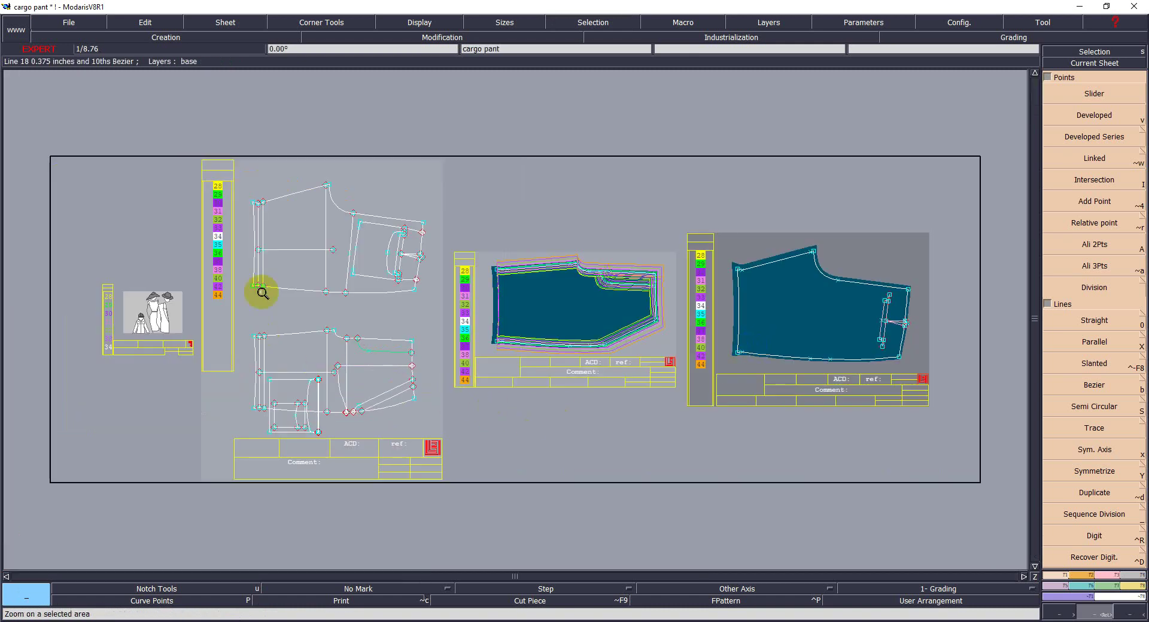
# Step: Fill the pocket panel, side triangle and area below the dart to create cut piece cargo pa3
pyautogui.moveTo(289, 197); pyautogui.dragTo(482, 328)
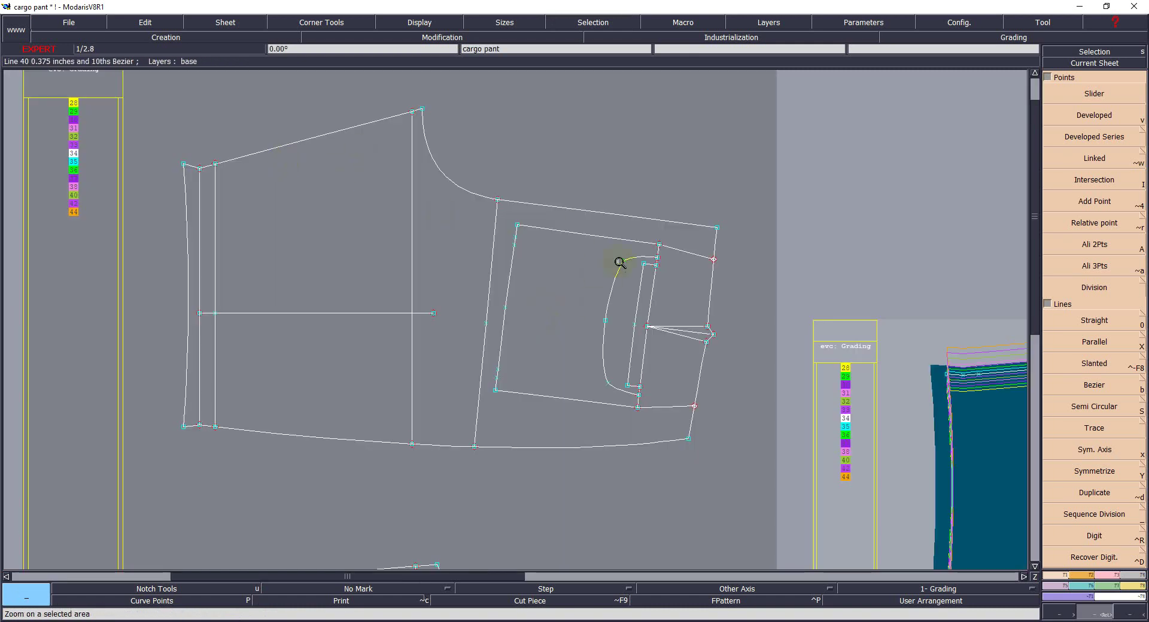
pyautogui.scroll(2, 719, 450)
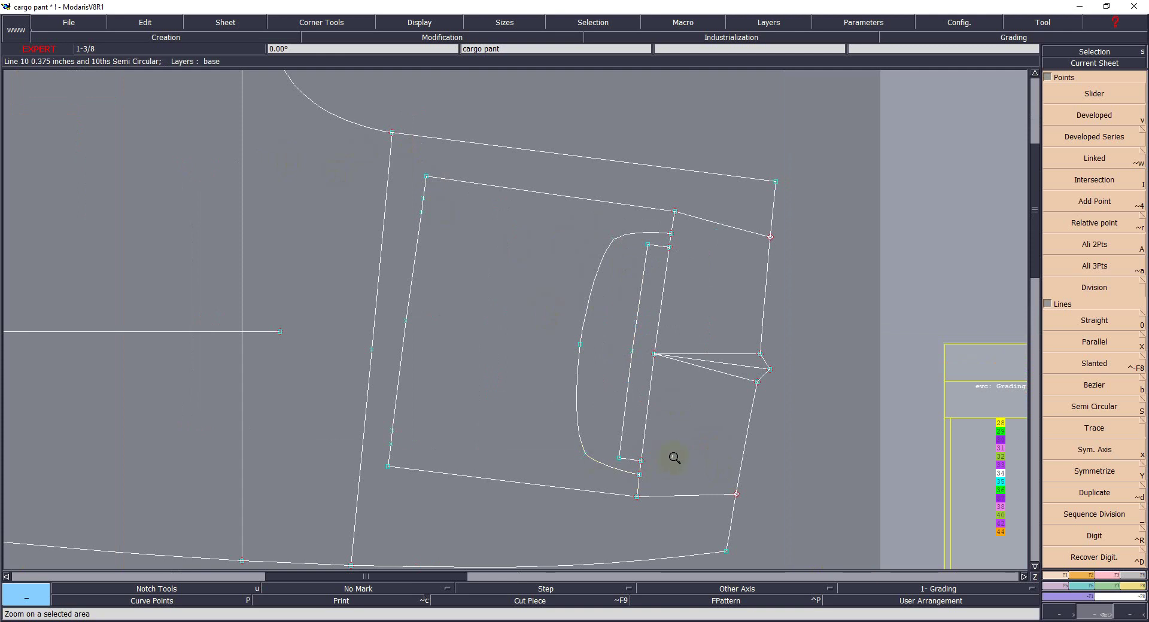
pyautogui.press('Delete')
pyautogui.press('Return')
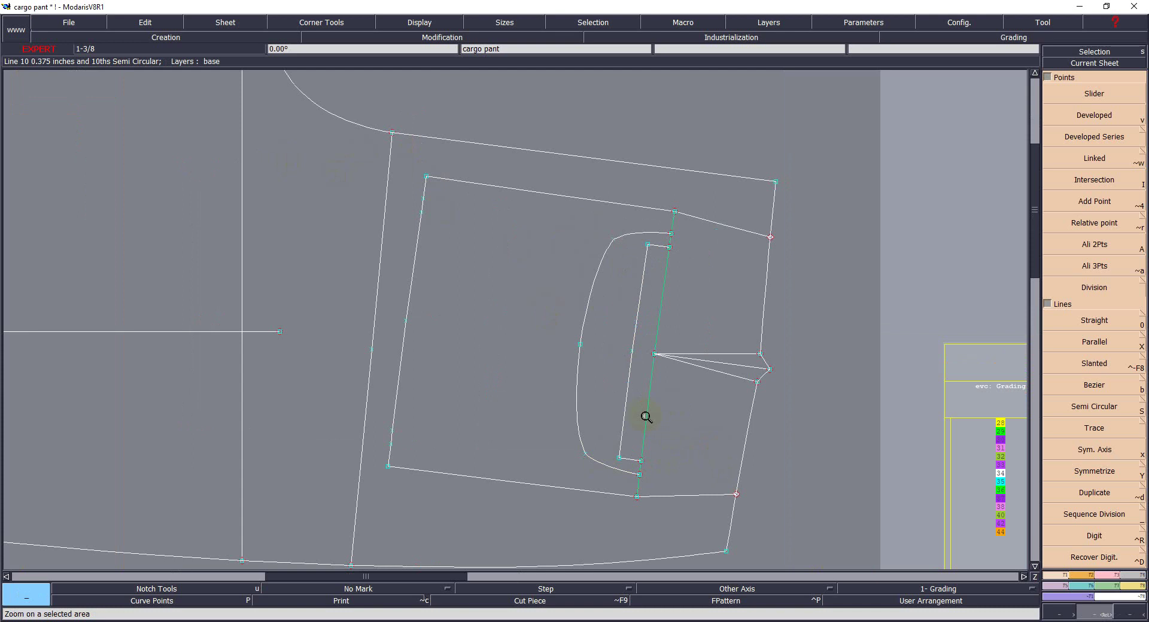
pyautogui.press('F5')
pyautogui.click(715, 306)
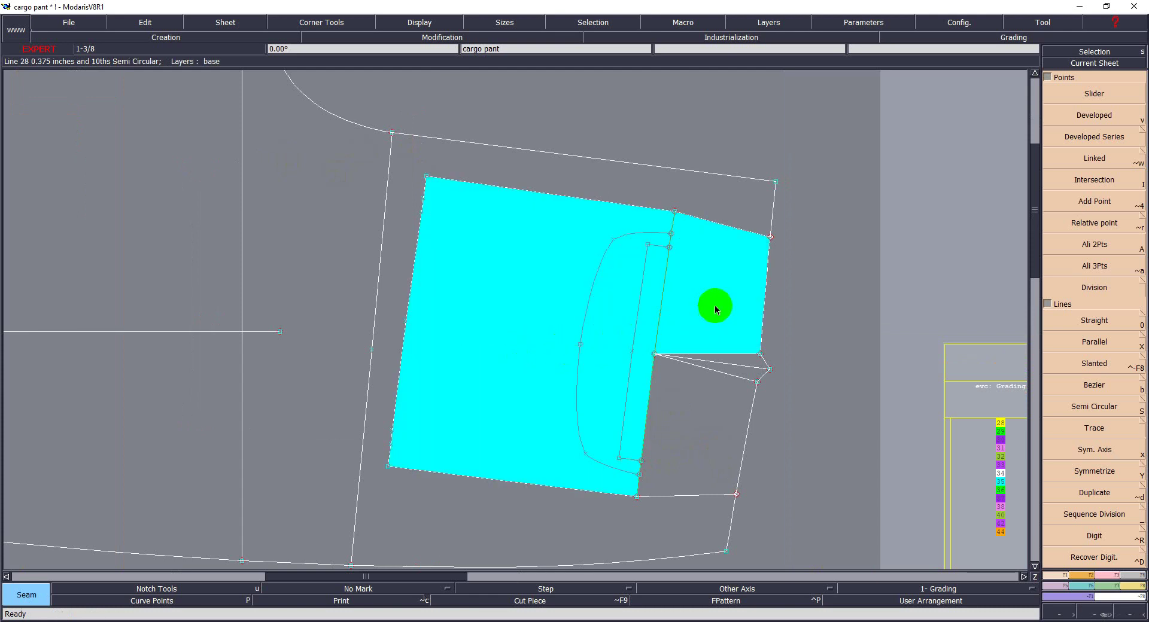
pyautogui.click(716, 366)
pyautogui.click(700, 388)
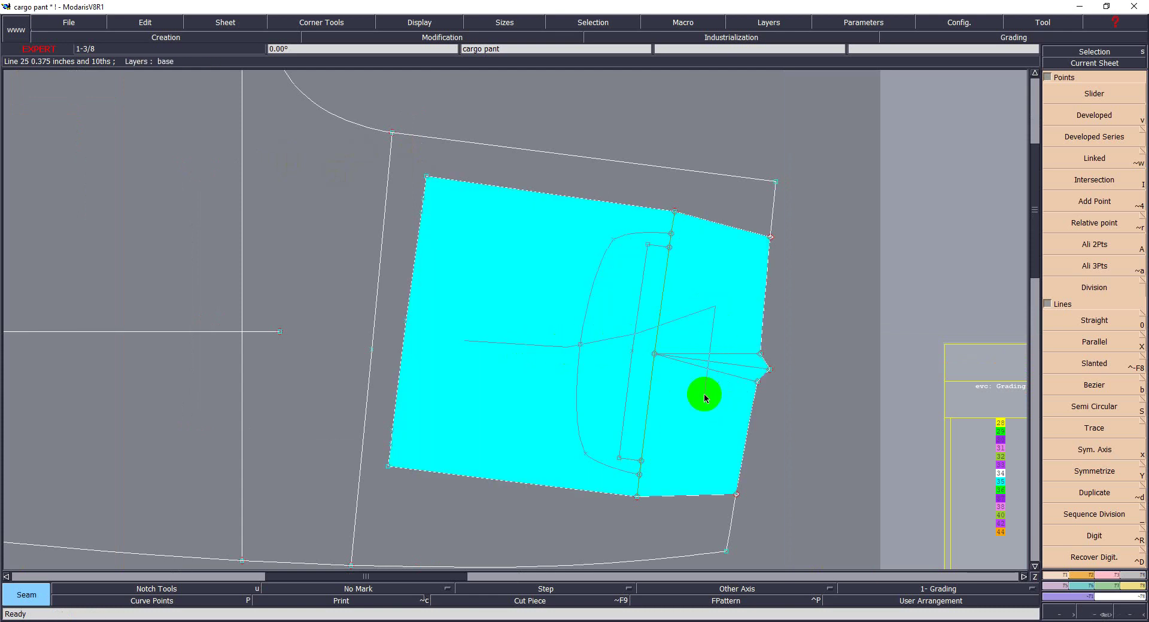
pyautogui.click(503, 396)
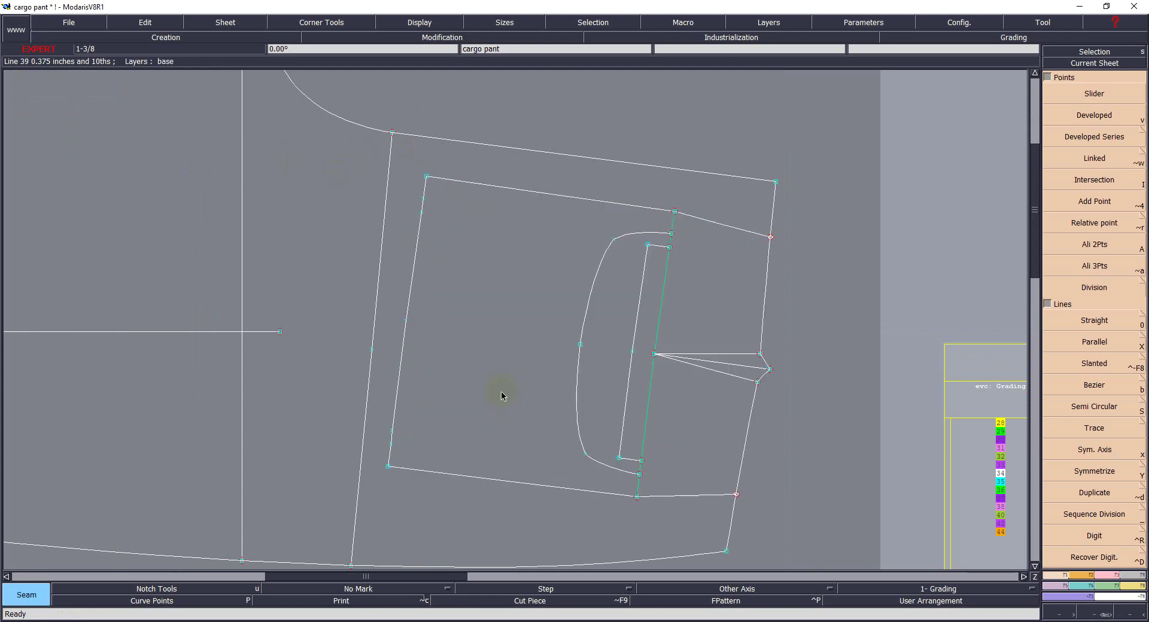
pyautogui.press('z')
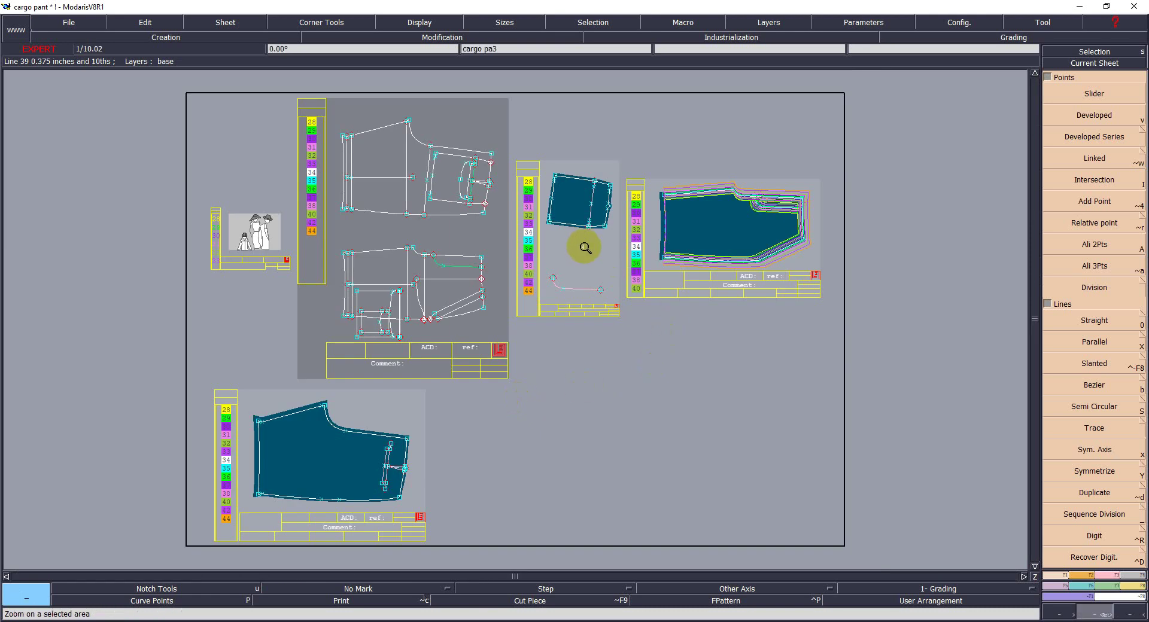
pyautogui.click(584, 248)
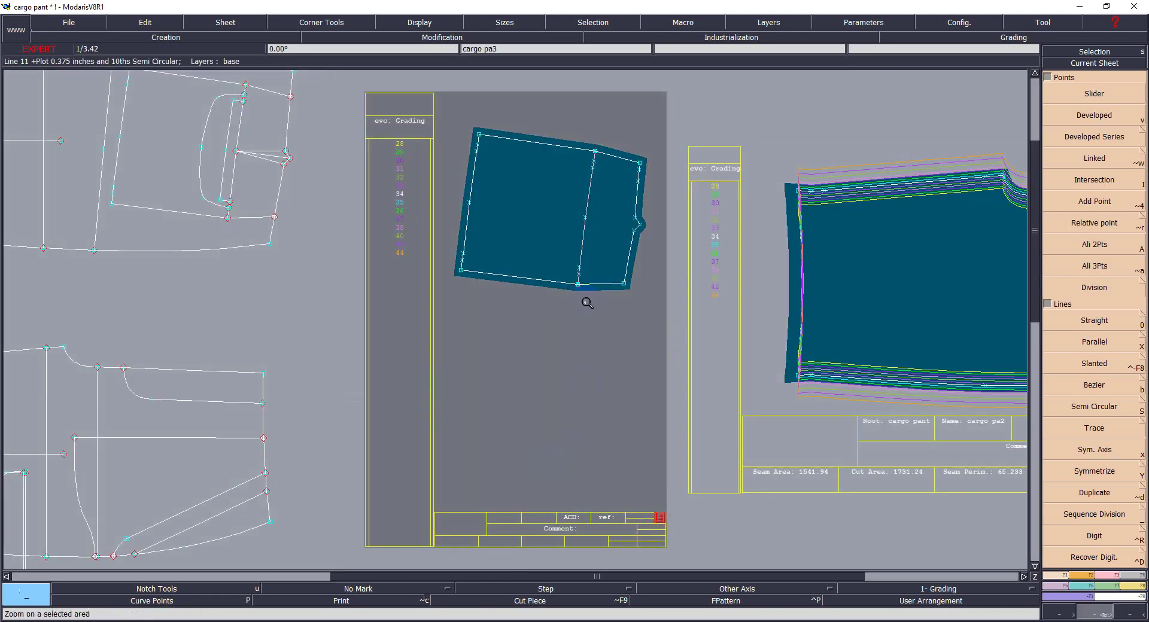
# Step: Rotate the cargo pa3 pocket piece 8.15° on its two top corners so the top edge runs level
pyautogui.moveTo(465, 127); pyautogui.dragTo(690, 323)
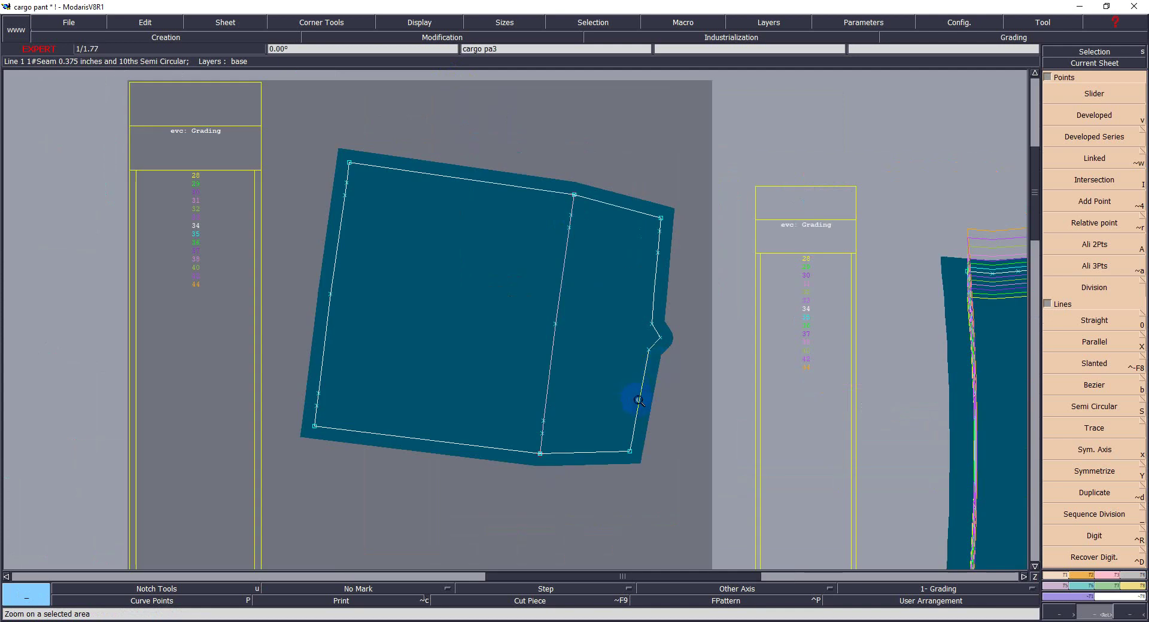
pyautogui.click(1094, 401)
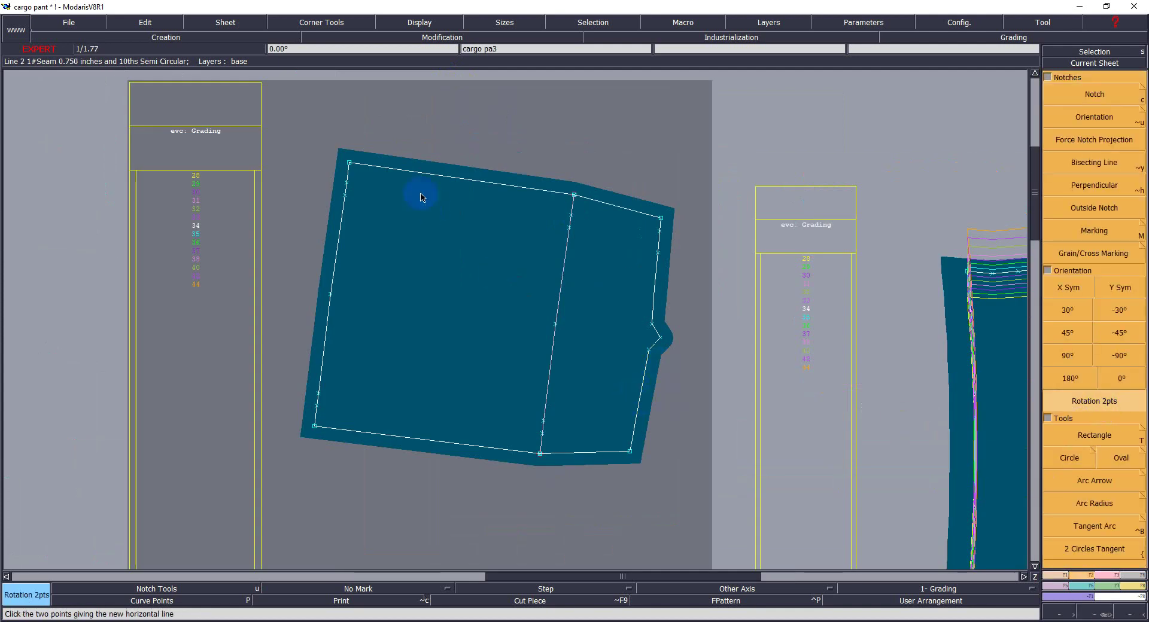
pyautogui.click(349, 163)
pyautogui.click(573, 195)
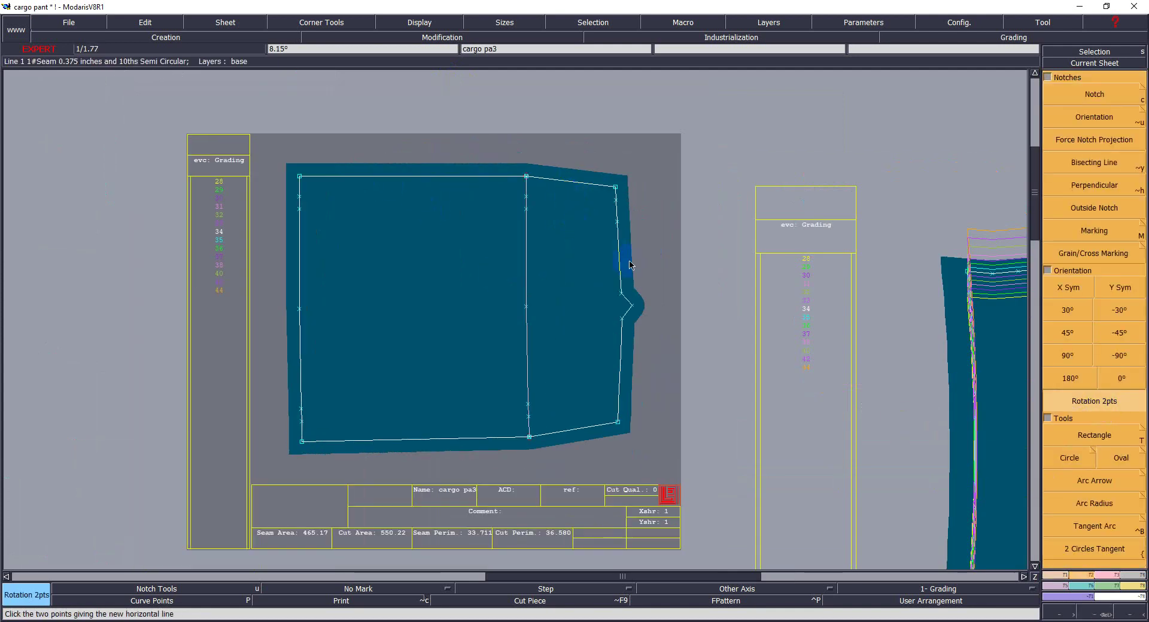
pyautogui.press('z')
pyautogui.moveTo(546, 157); pyautogui.dragTo(688, 476)
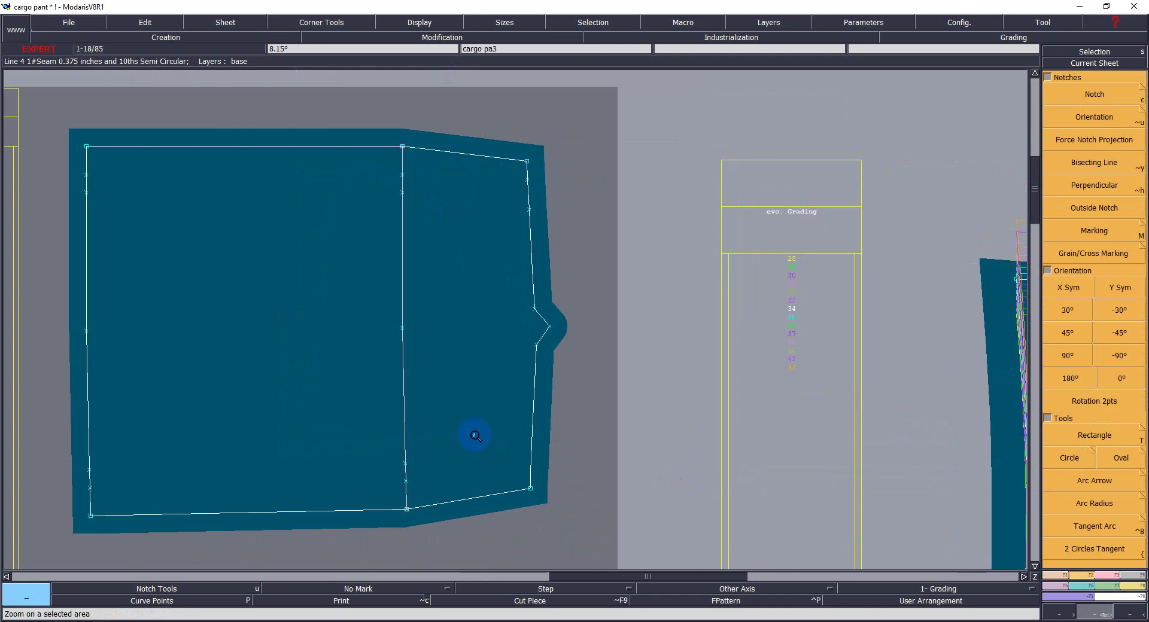
pyautogui.press('Delete')
# Step: Delete the notches on cargo pa3's right, left and lower-left seams, cancelling the piece suppression warning
pyautogui.click(547, 329)
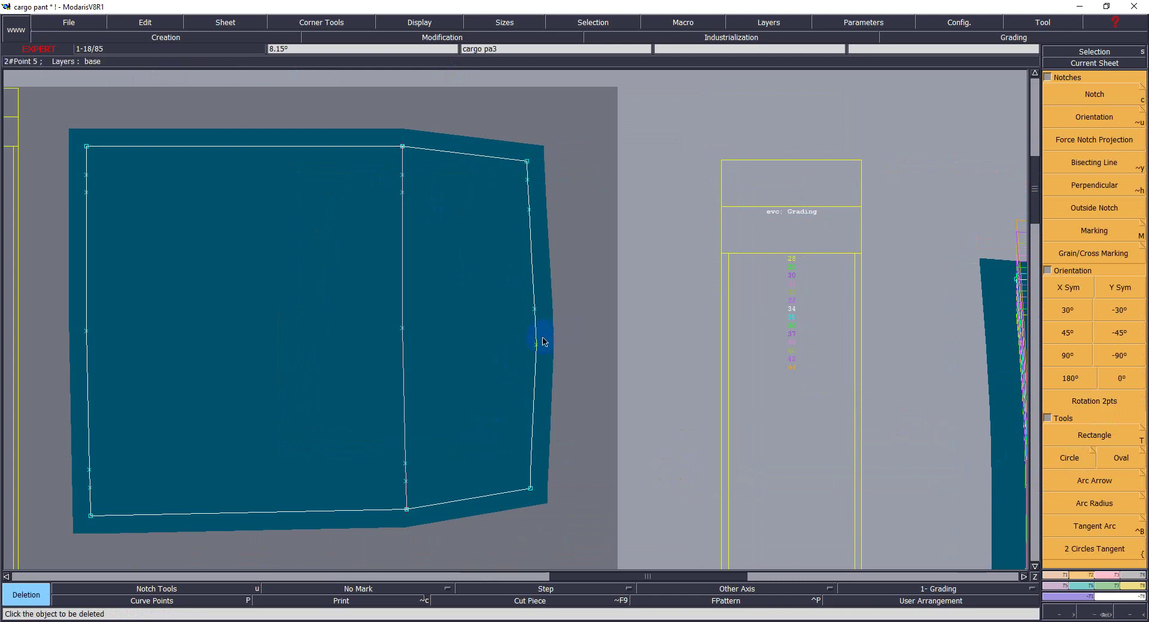
pyautogui.click(536, 310)
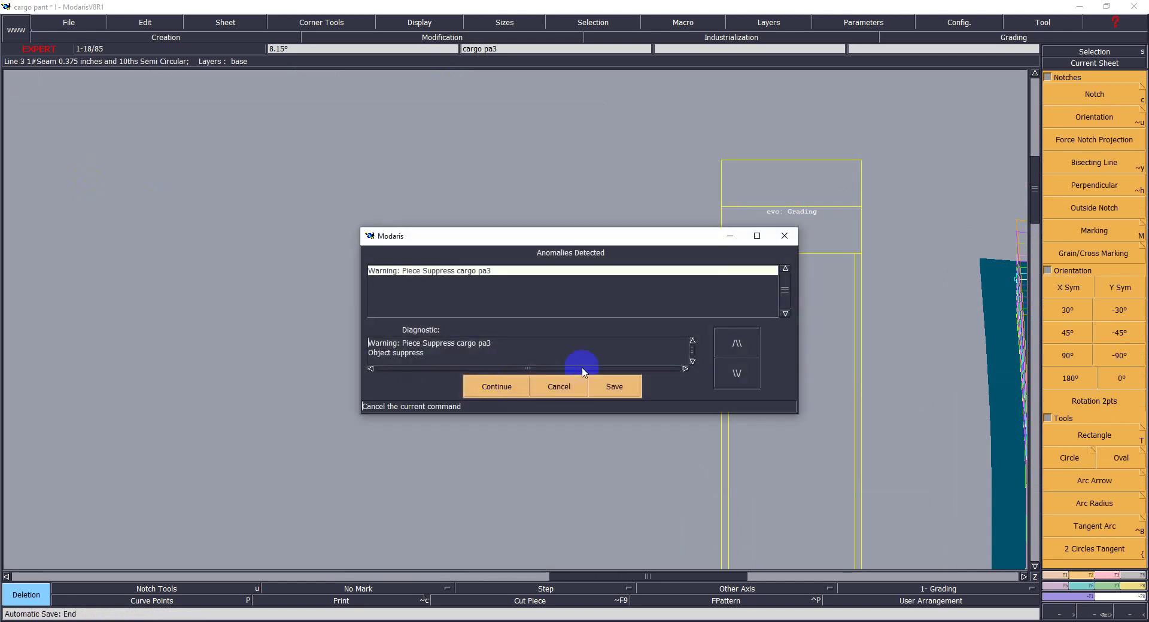
pyautogui.click(479, 382)
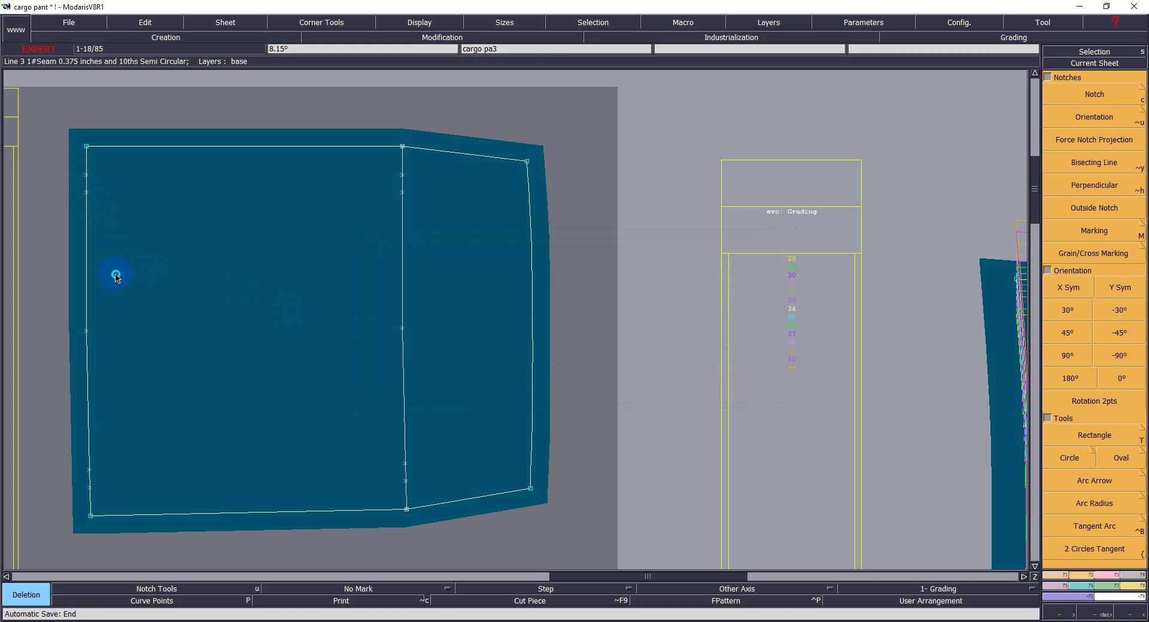
pyautogui.click(118, 360)
pyautogui.click(87, 331)
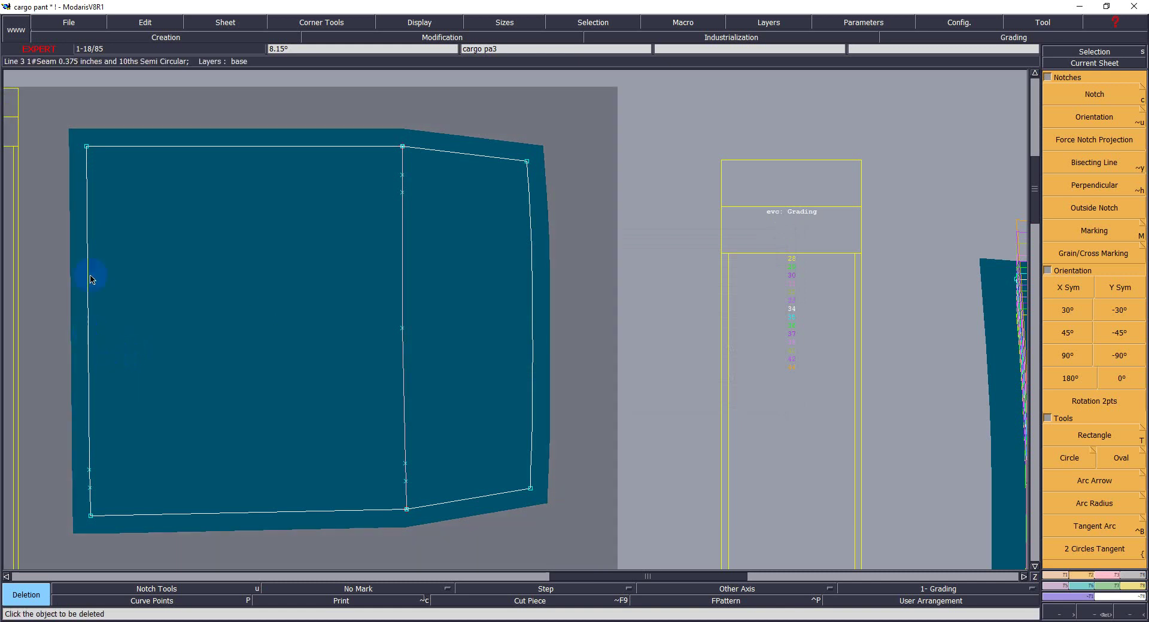
pyautogui.click(90, 484)
pyautogui.middleClick(244, 469)
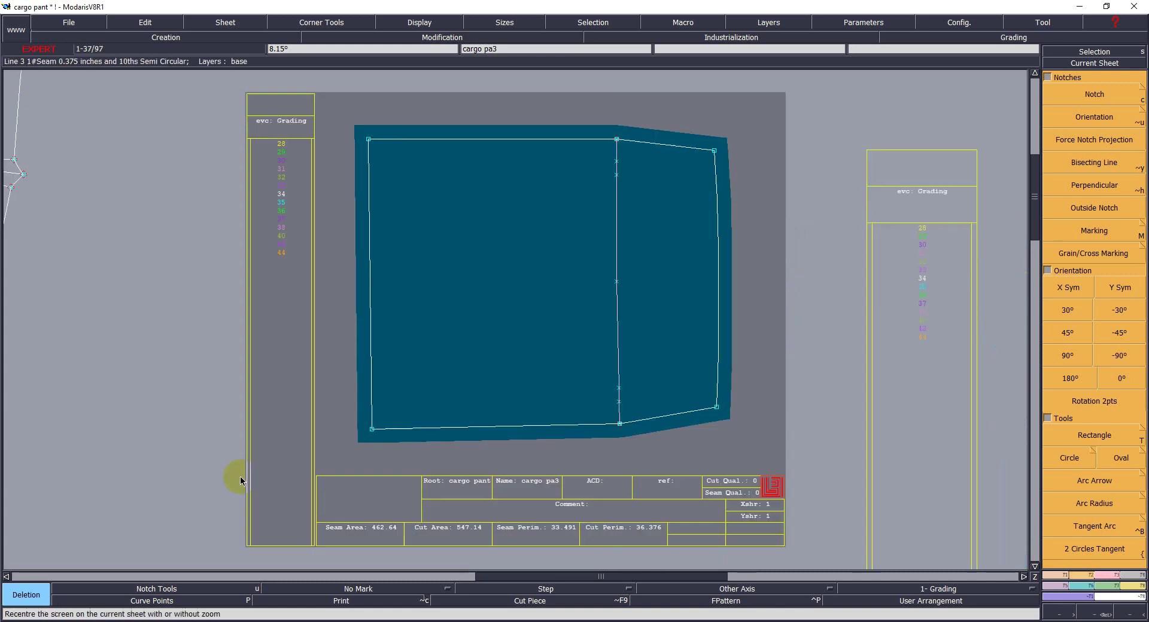
pyautogui.press('z')
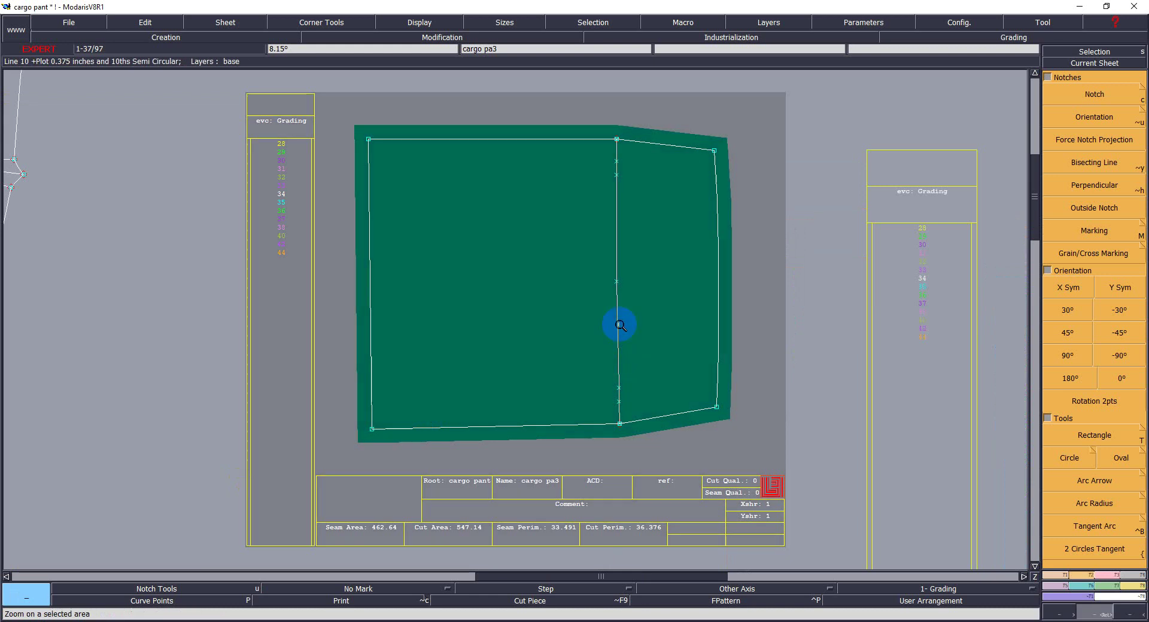
pyautogui.moveTo(615, 334); pyautogui.dragTo(395, 459)
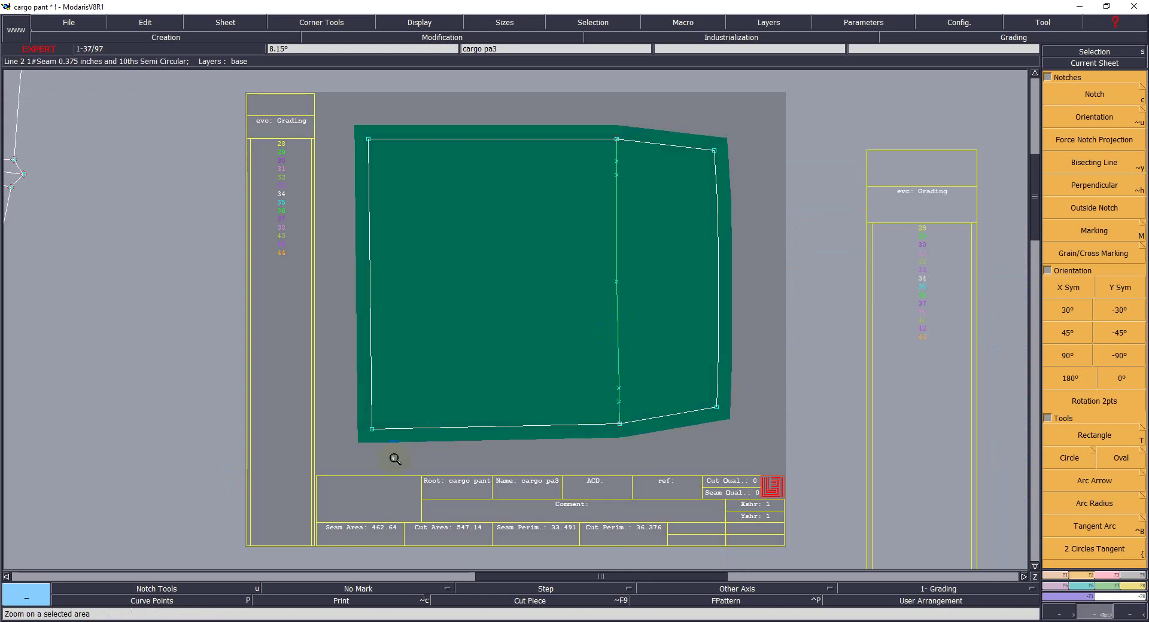
pyautogui.press('F3')
# Step: Mirror cargo pa3 with Sym 2Pts about its left edge, from top-left to bottom-left corner
pyautogui.click(1107, 188)
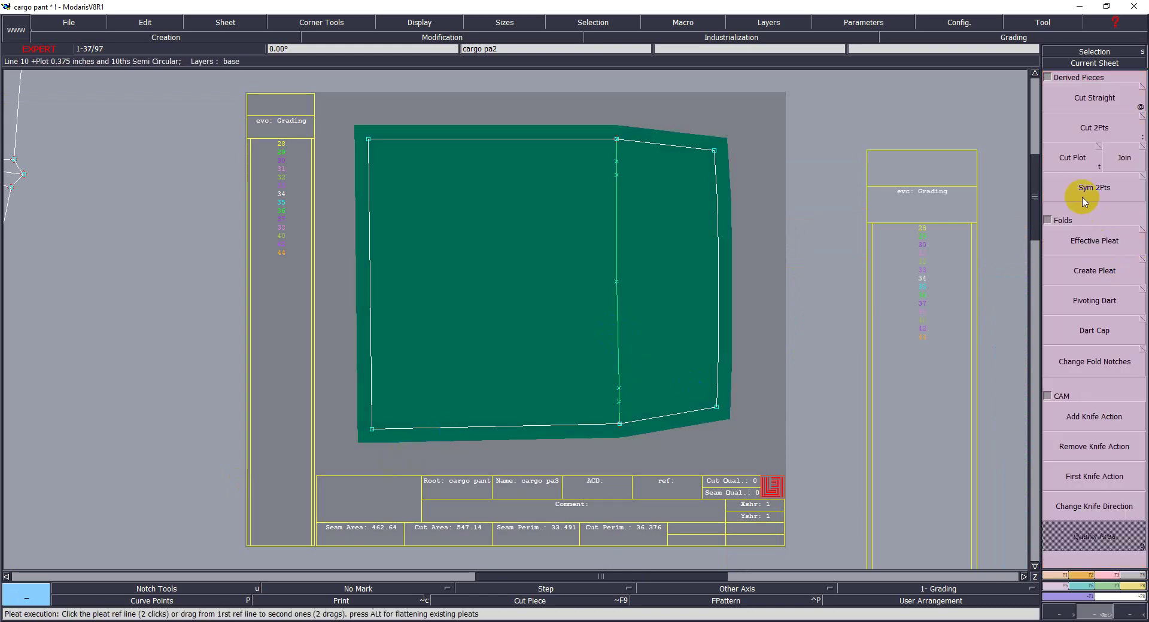
pyautogui.click(368, 140)
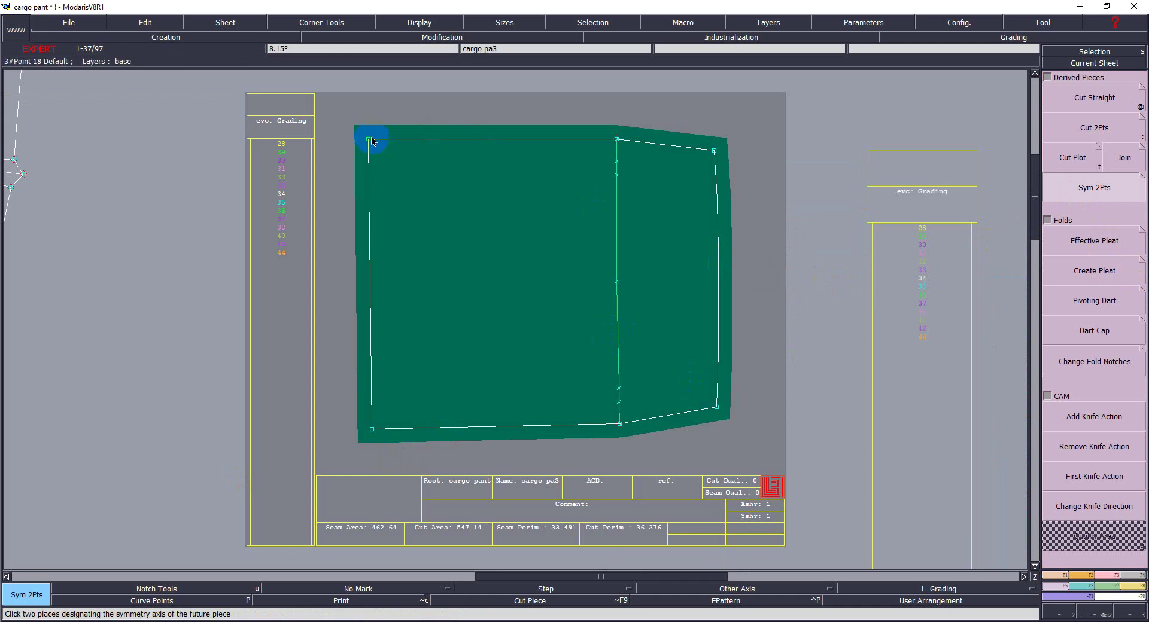
pyautogui.click(372, 429)
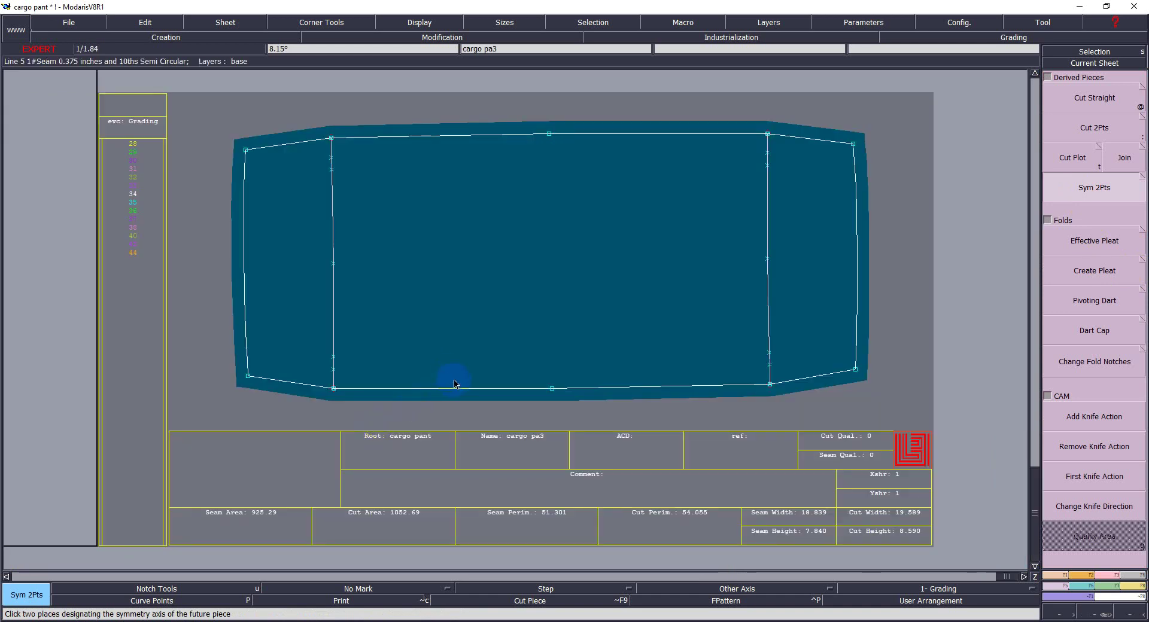
# Step: Merge the two top-edge curves at their joint and briefly check the graded nest
pyautogui.press('m')
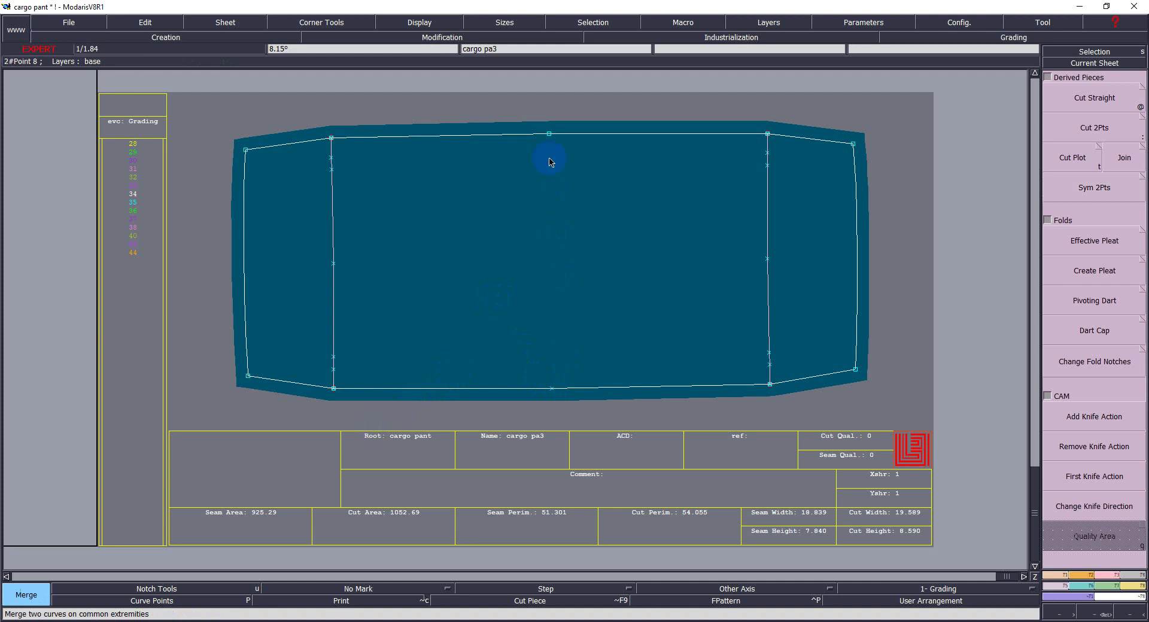
pyautogui.click(547, 135)
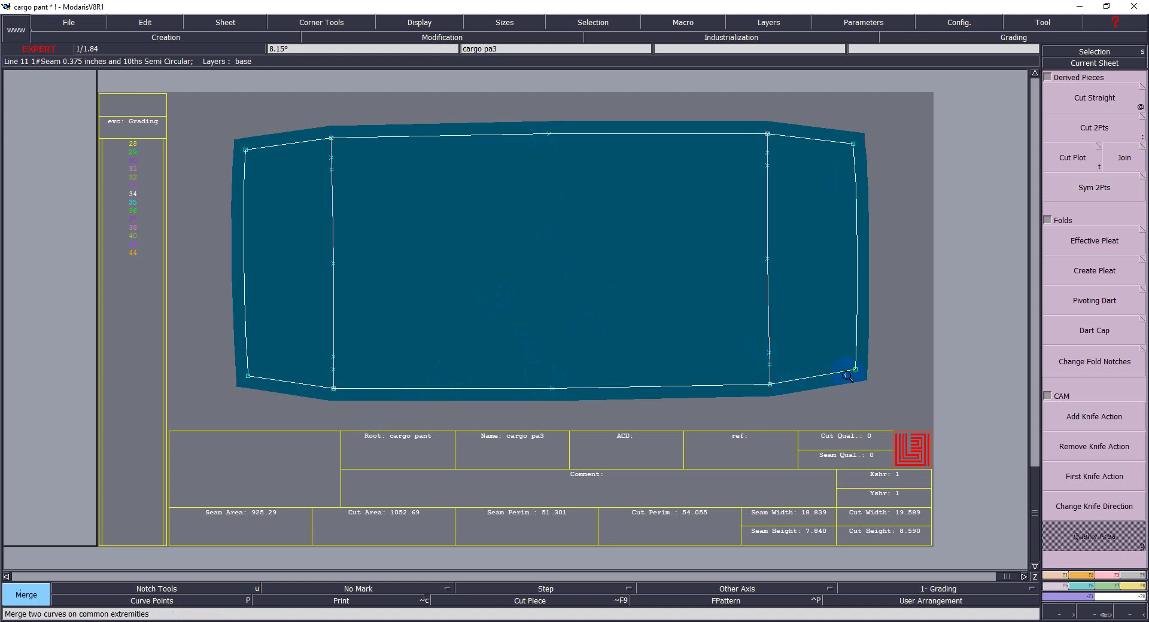
pyautogui.press('Return')
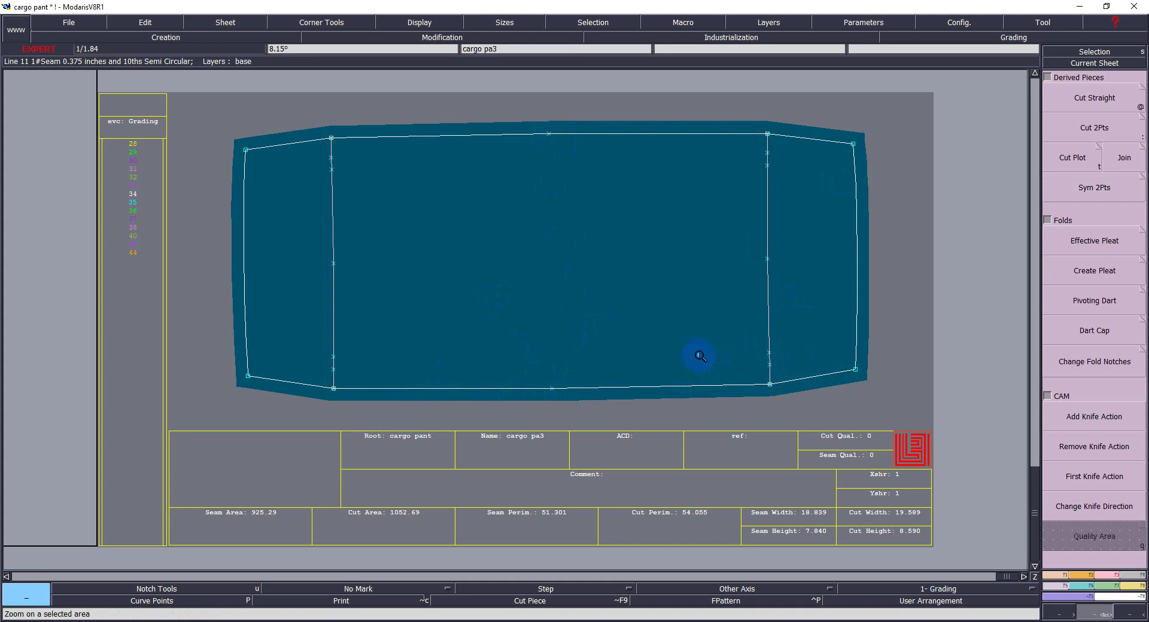
pyautogui.press('n')
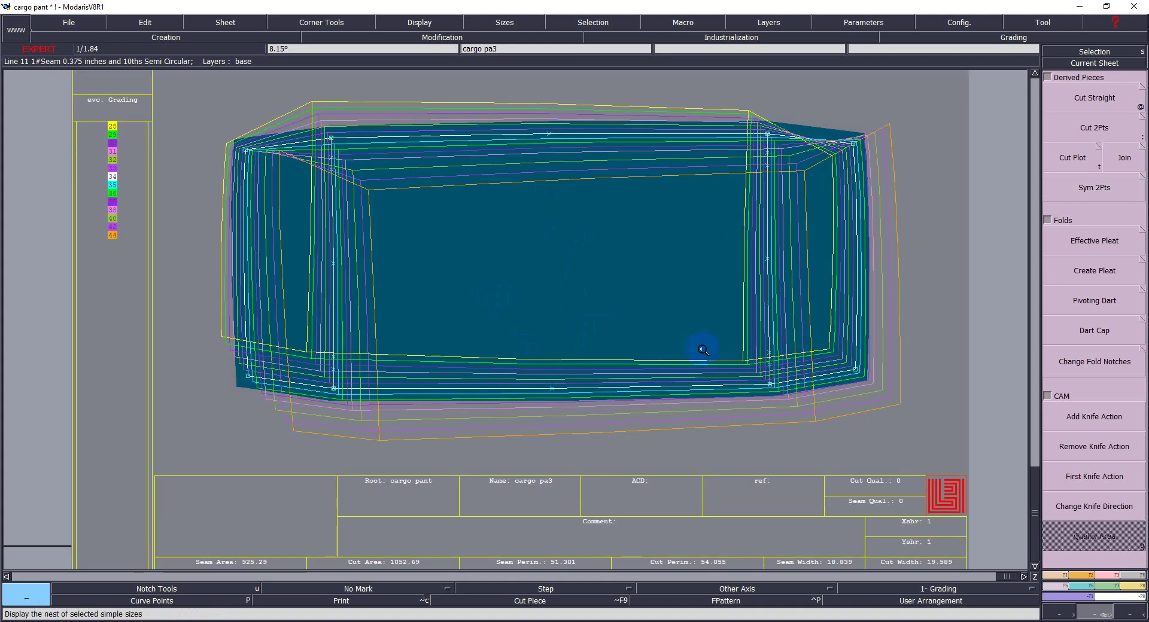
pyautogui.click(725, 348)
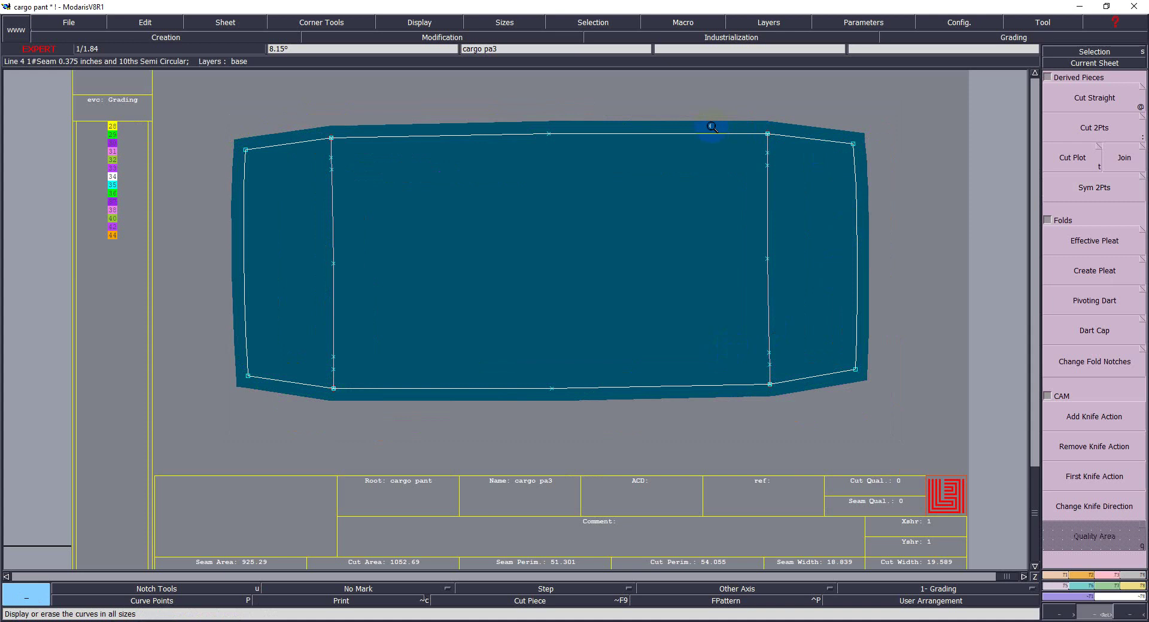
pyautogui.moveTo(737, 97); pyautogui.dragTo(895, 217)
pyautogui.rightClick(796, 239)
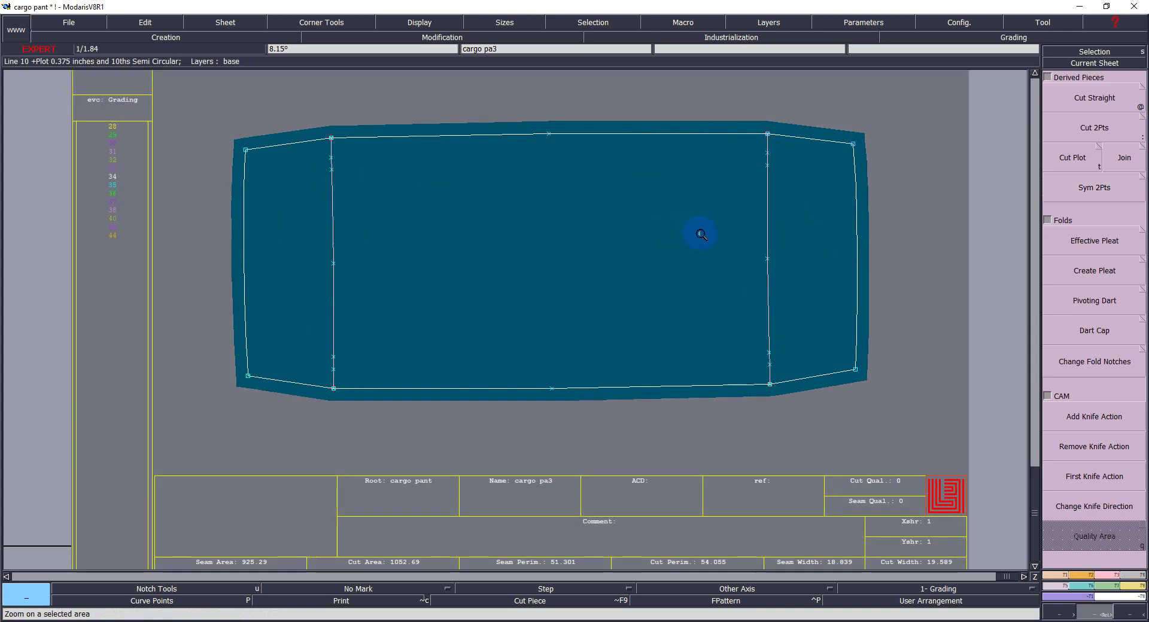
# Step: Delete the top-right corner point of the widened piece
pyautogui.press('m')
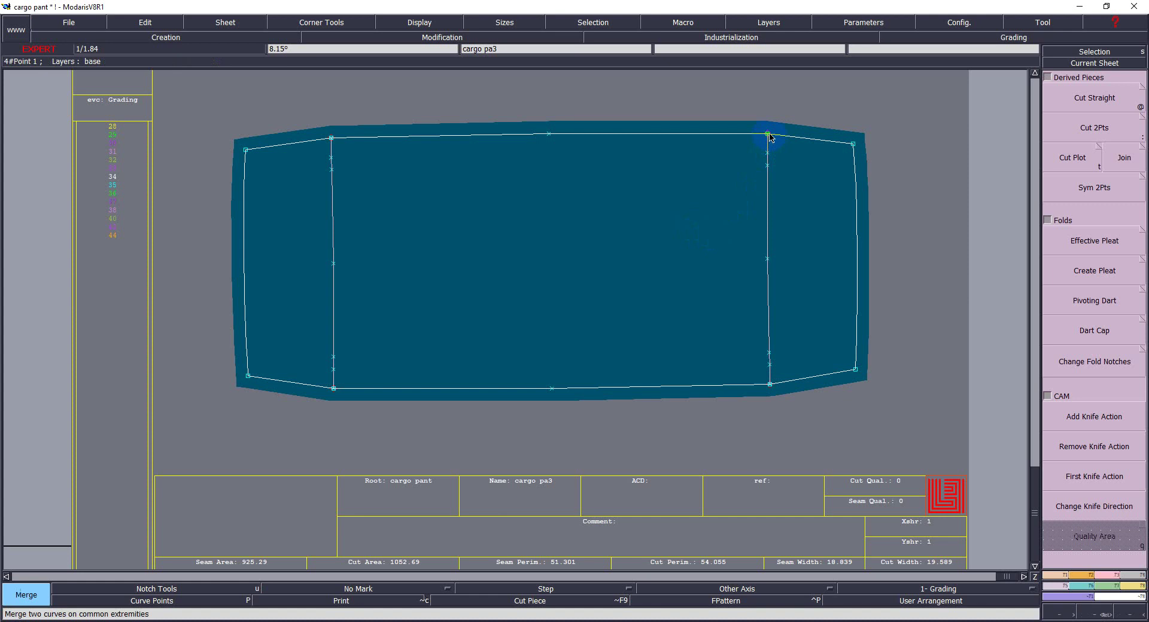
pyautogui.press('Delete')
pyautogui.click(773, 141)
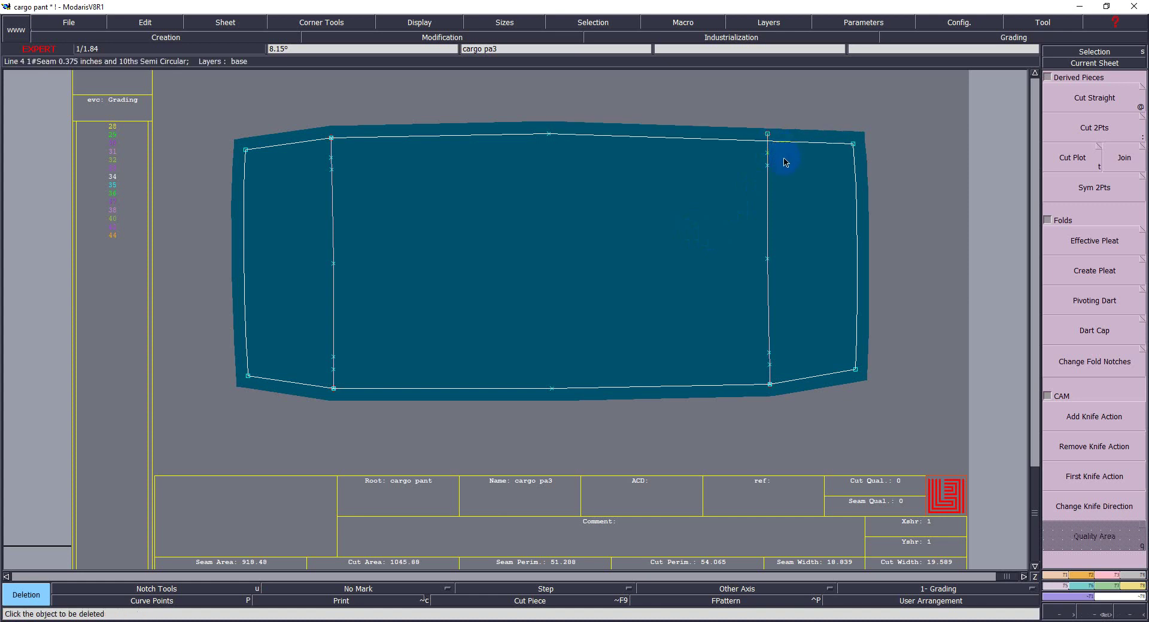
# Step: Restore the top-right corner, attach the top points, and delete the extra point on the right internal line
pyautogui.hotkey('ctrl', 'z')
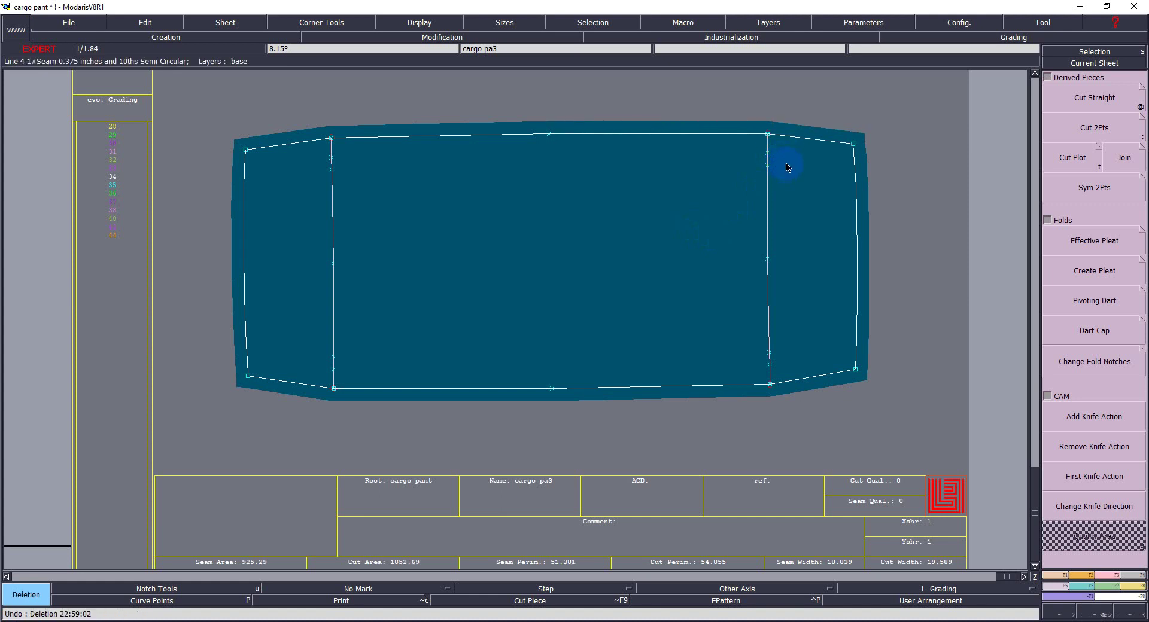
pyautogui.press('a')
pyautogui.click(768, 151)
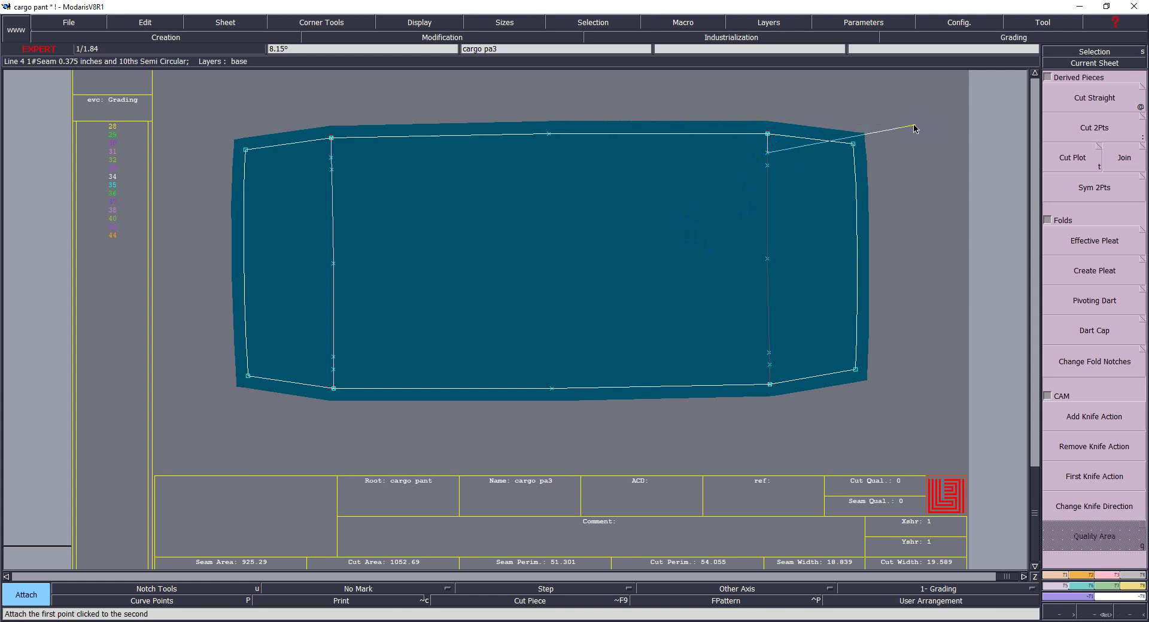
pyautogui.click(791, 177)
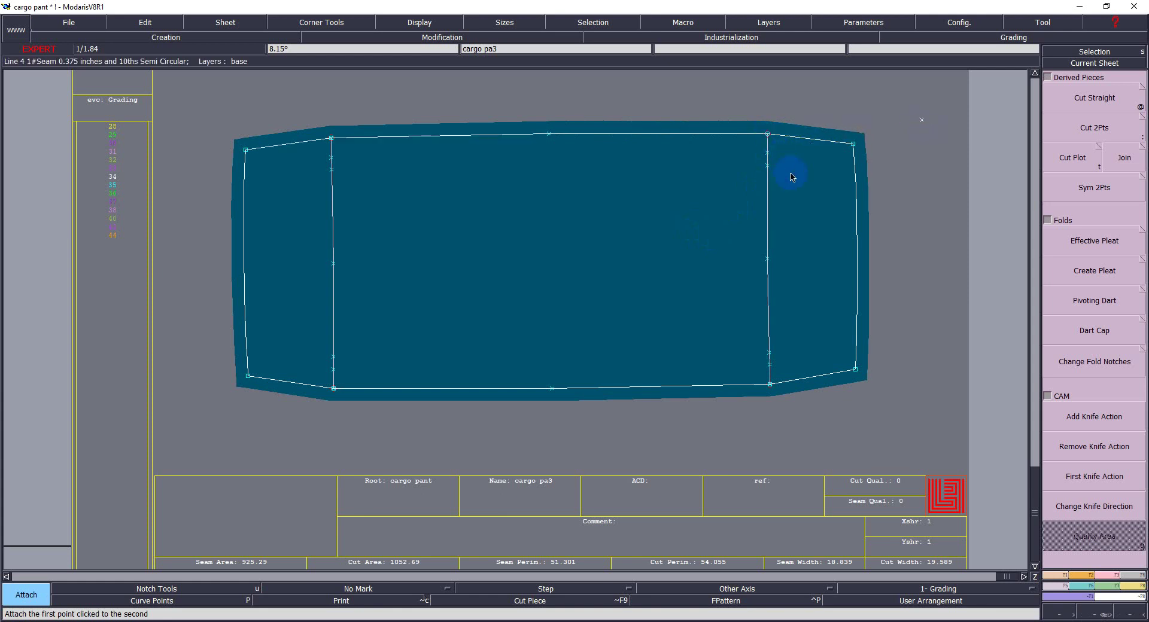
pyautogui.click(753, 147)
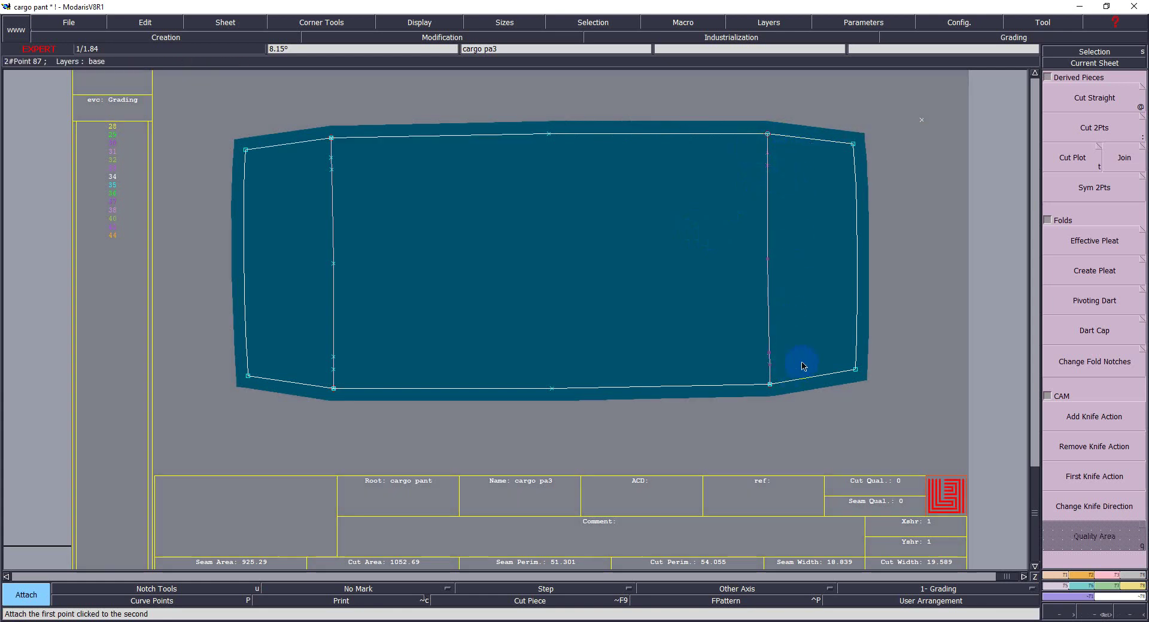
pyautogui.press('Delete')
pyautogui.click(764, 357)
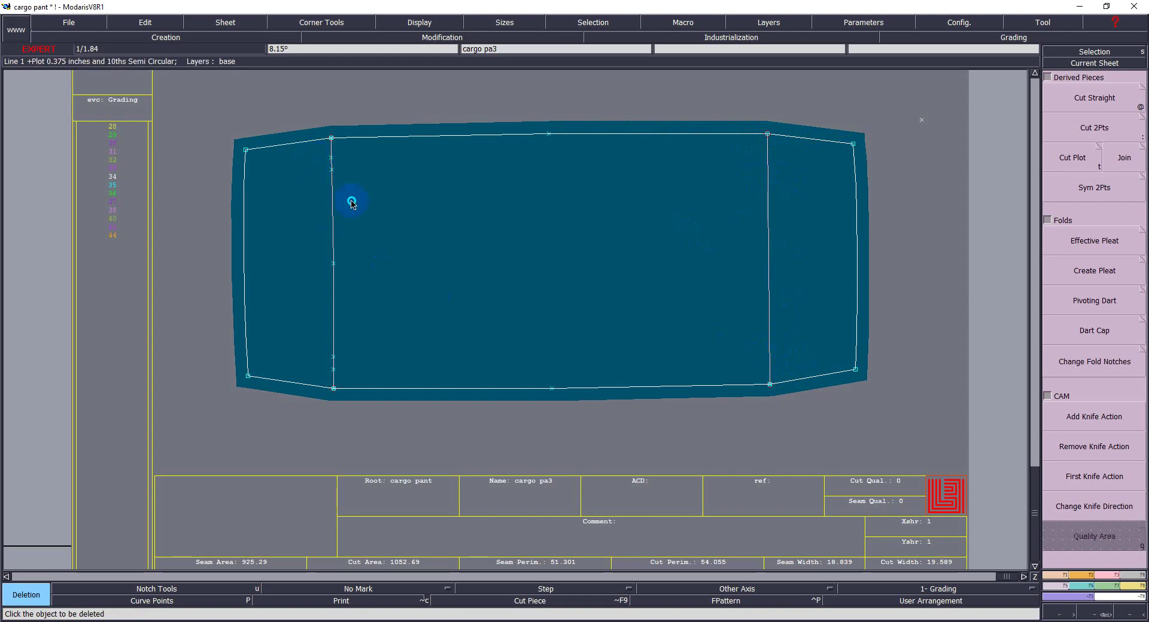
# Step: Attach the internal lines' end points onto the top and bottom edges of the piece
pyautogui.moveTo(311, 155); pyautogui.dragTo(377, 373)
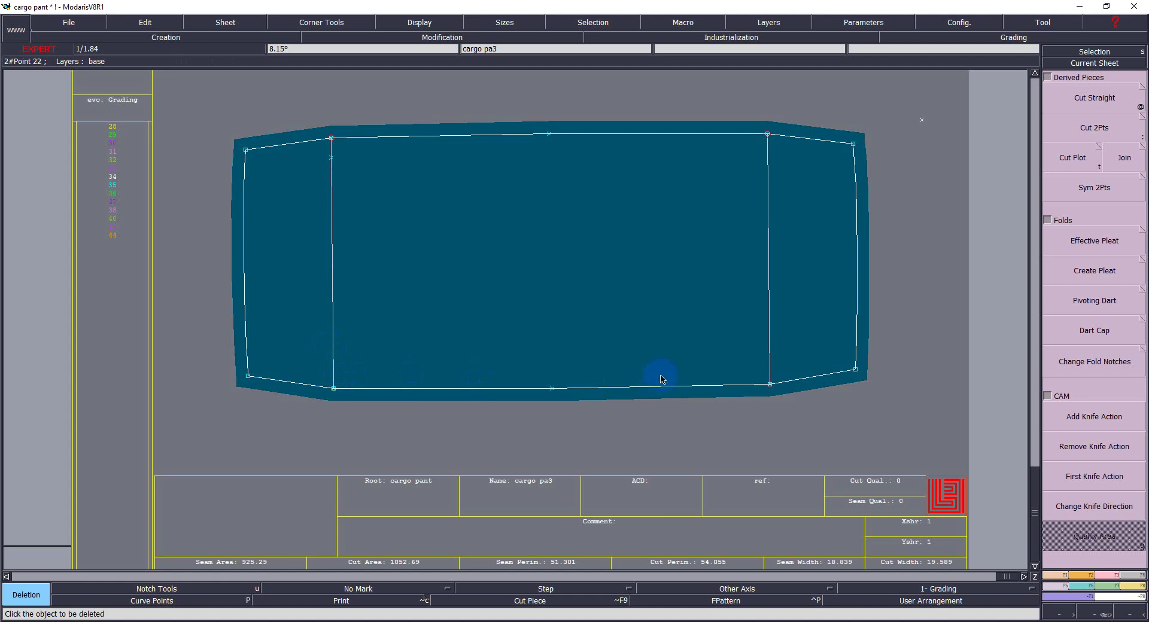
pyautogui.press('a')
pyautogui.click(770, 384)
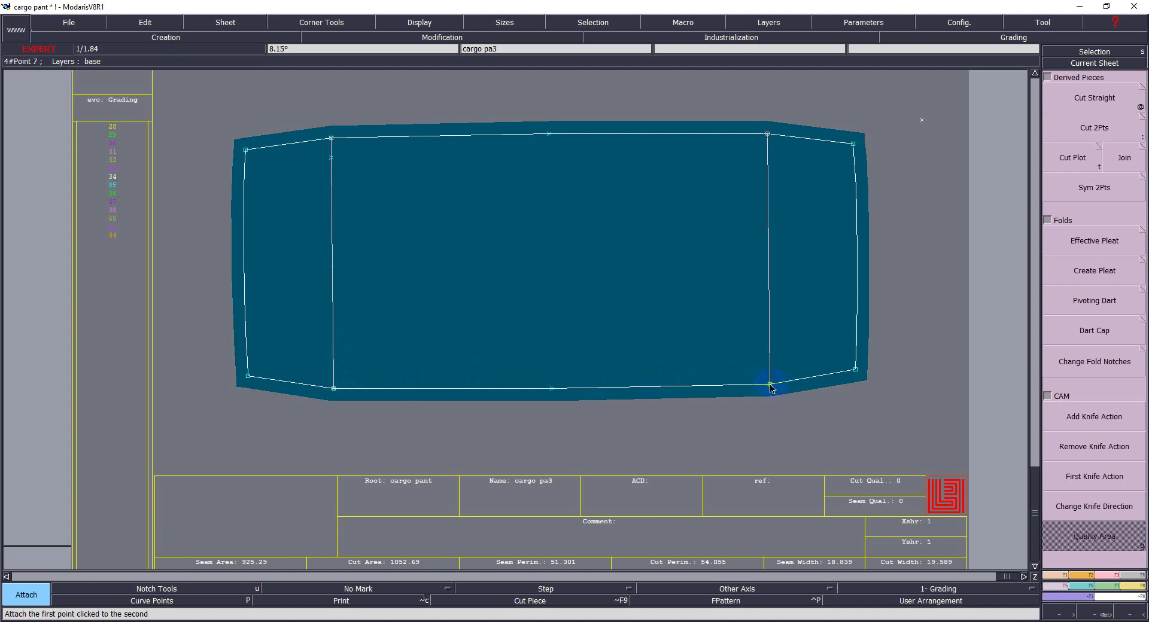
pyautogui.click(766, 392)
pyautogui.click(331, 152)
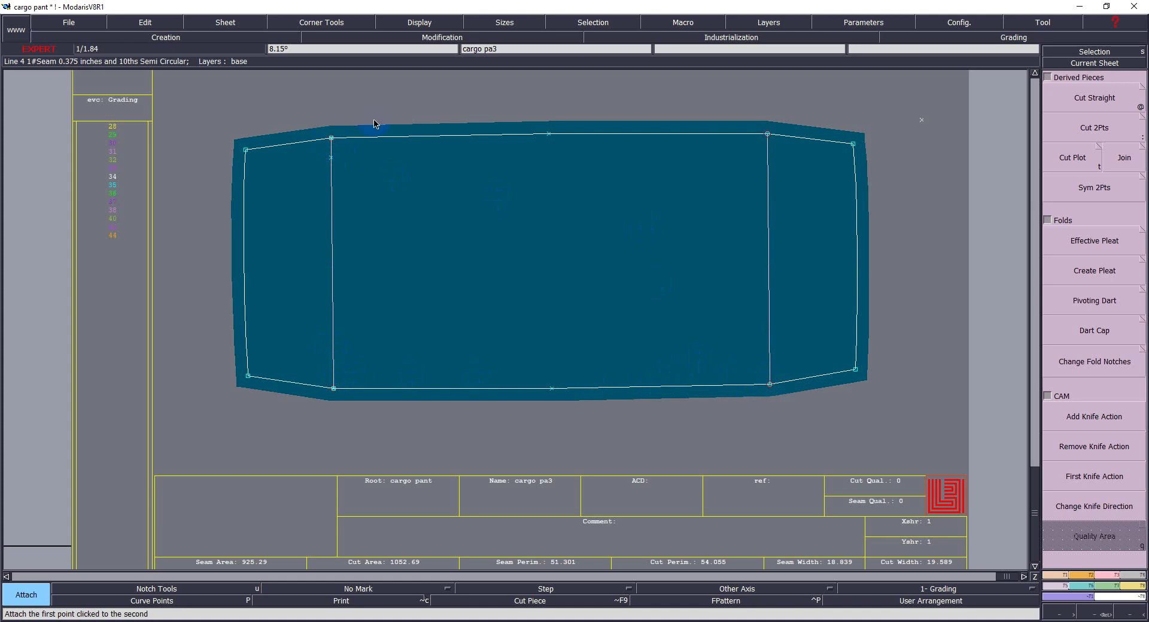
pyautogui.click(331, 138)
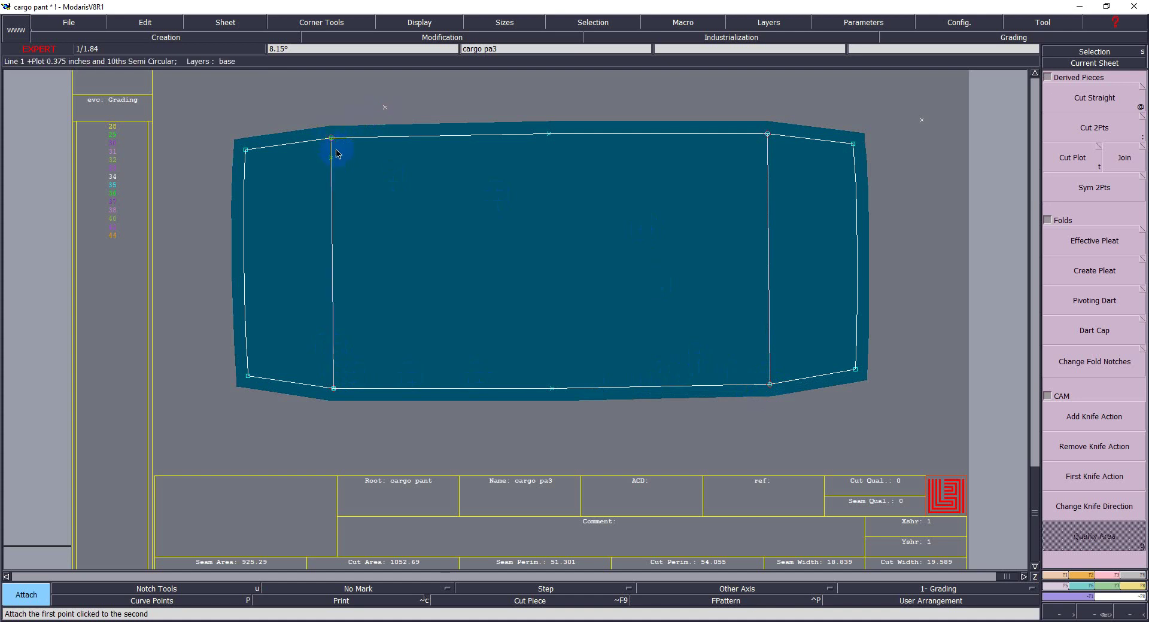
pyautogui.click(333, 387)
pyautogui.click(357, 359)
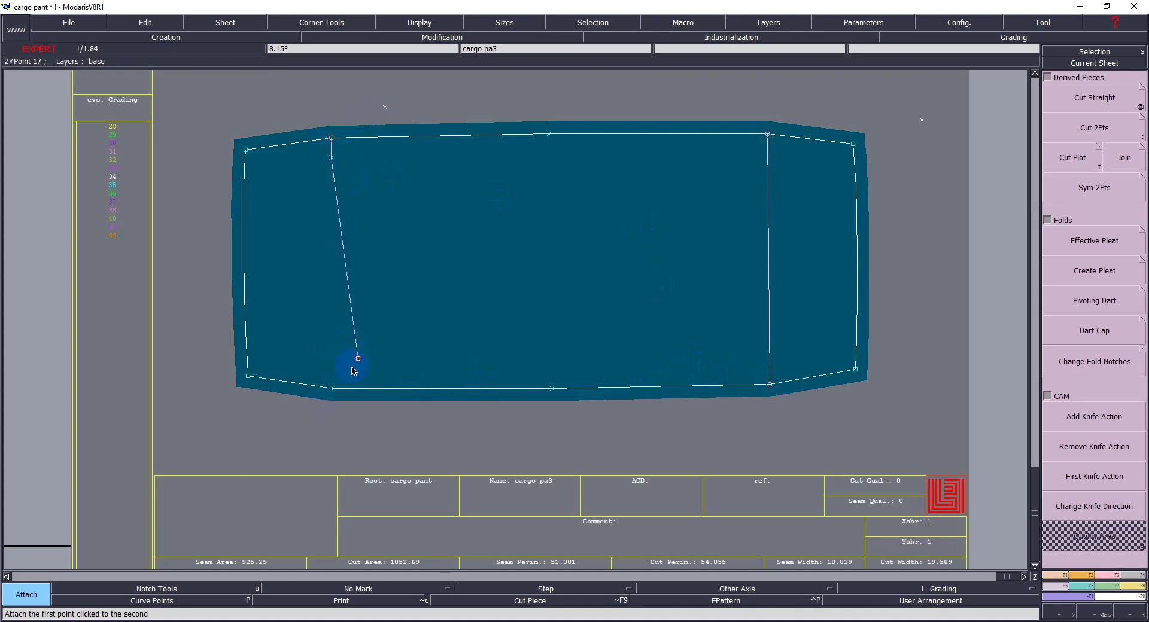
pyautogui.click(336, 389)
pyautogui.click(335, 390)
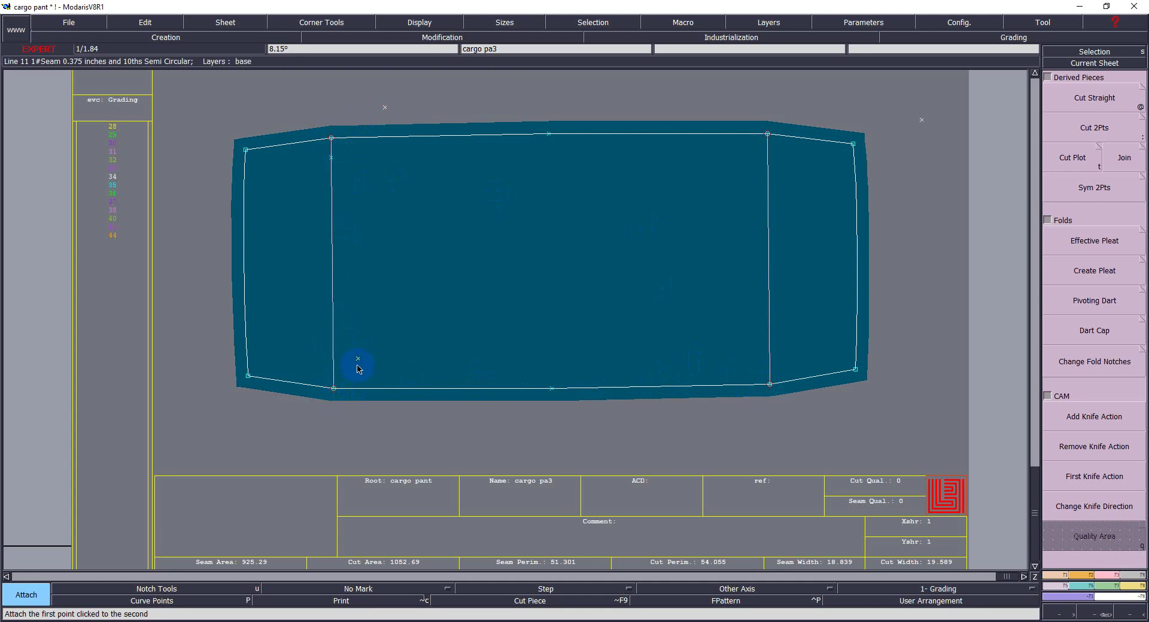
# Step: Remove the stray mark above the piece, keep the left internal line, and show the all-sizes nest
pyautogui.press('Delete')
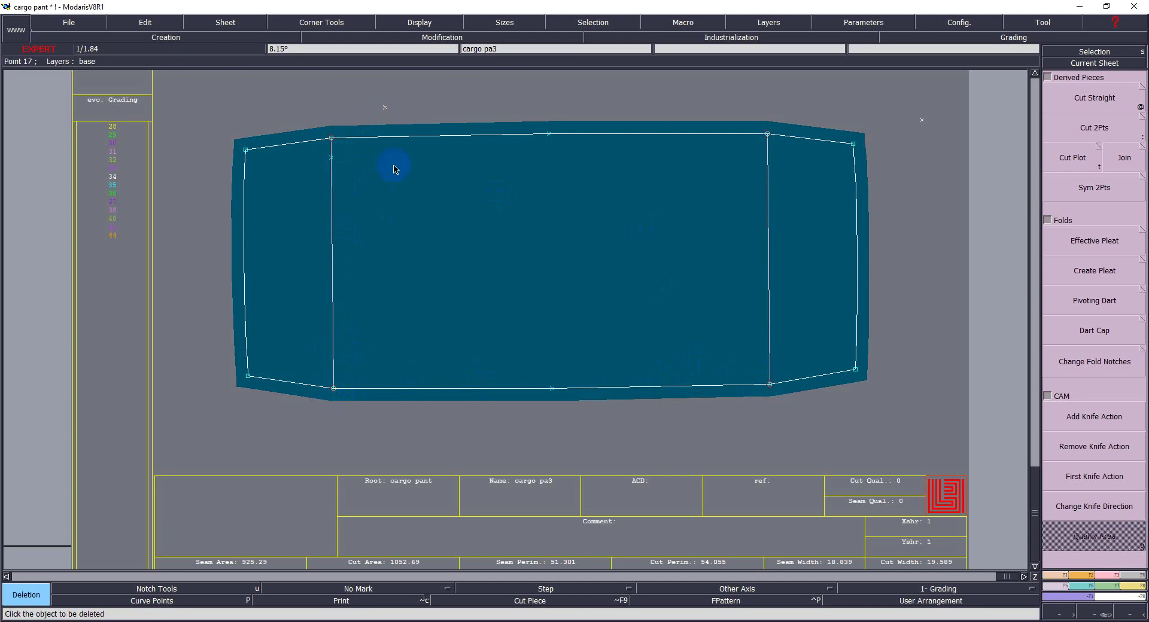
pyautogui.click(395, 116)
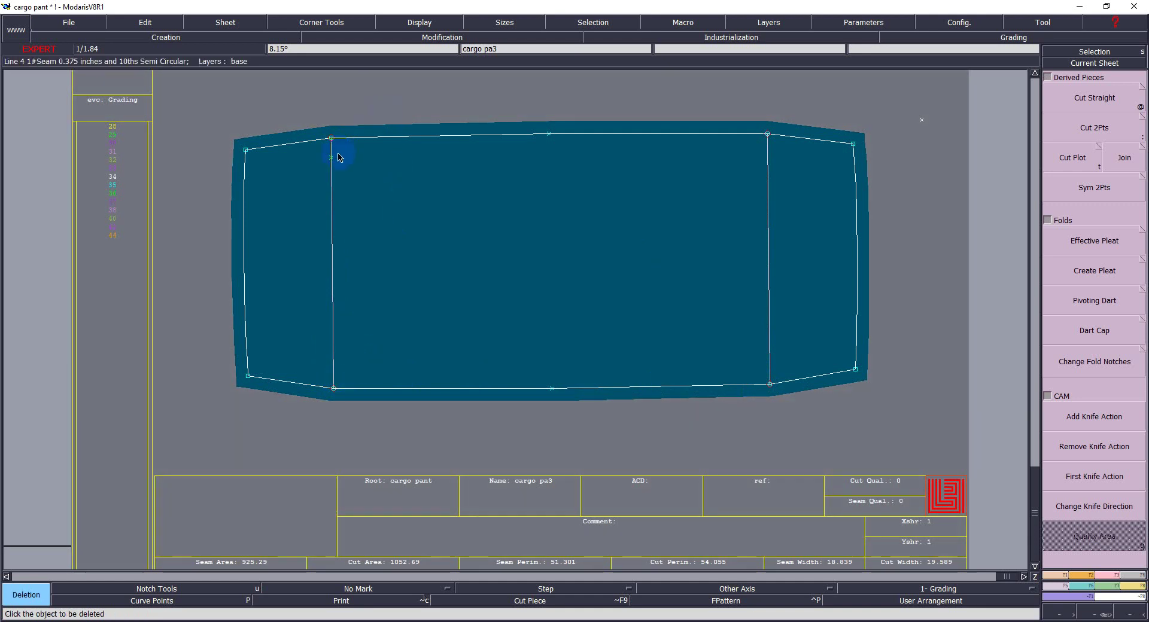
pyautogui.click(334, 166)
pyautogui.hotkey('ctrl', 'z')
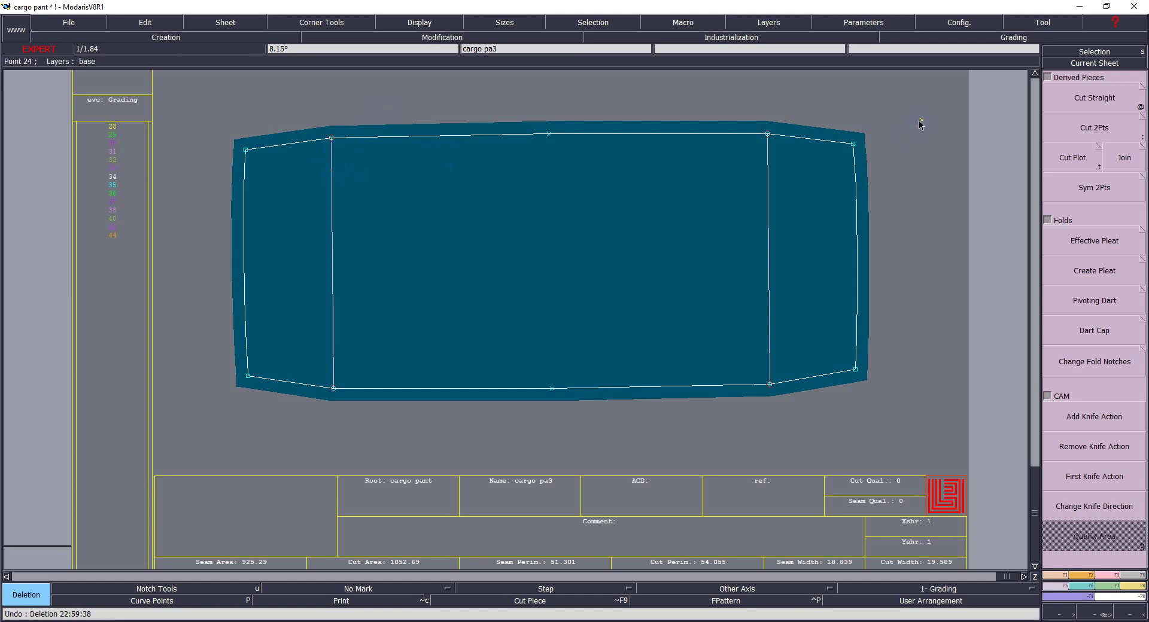
pyautogui.press('*')
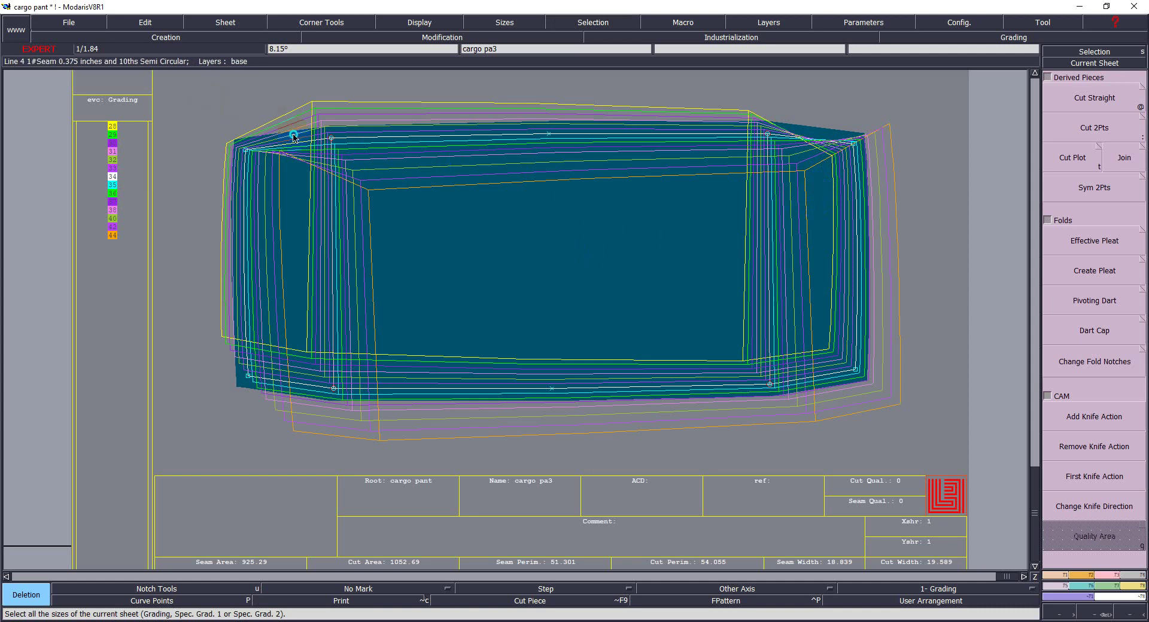
# Step: Select all sizes and apply XSym grading at the upper-right inner corner
pyautogui.click(905, 247)
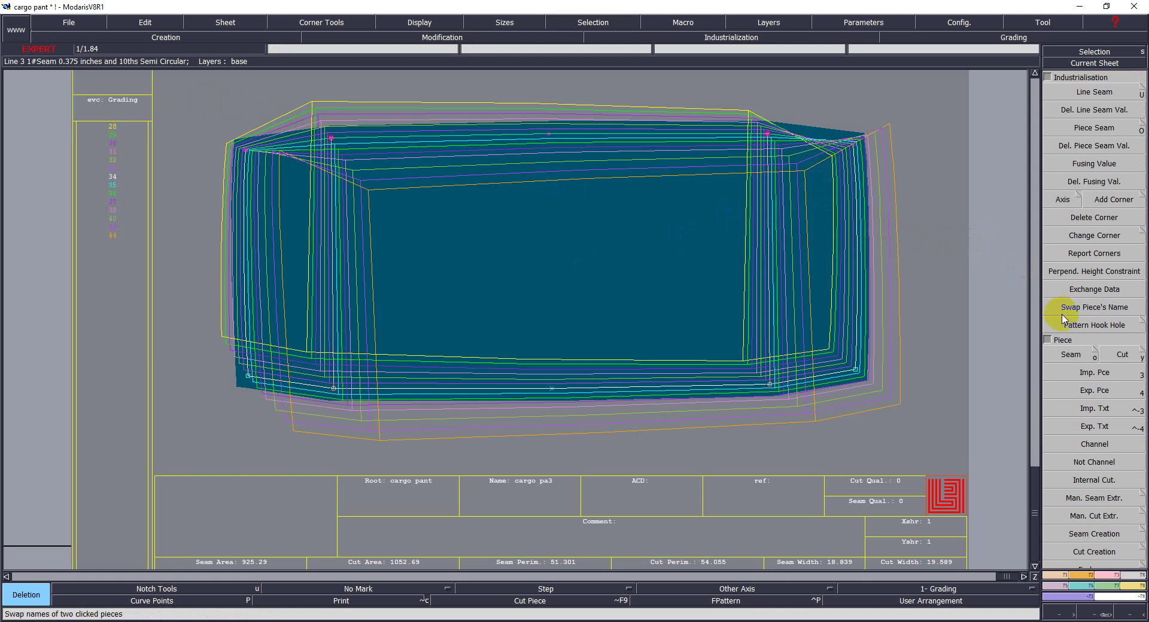
pyautogui.click(1061, 313)
pyautogui.press('F6')
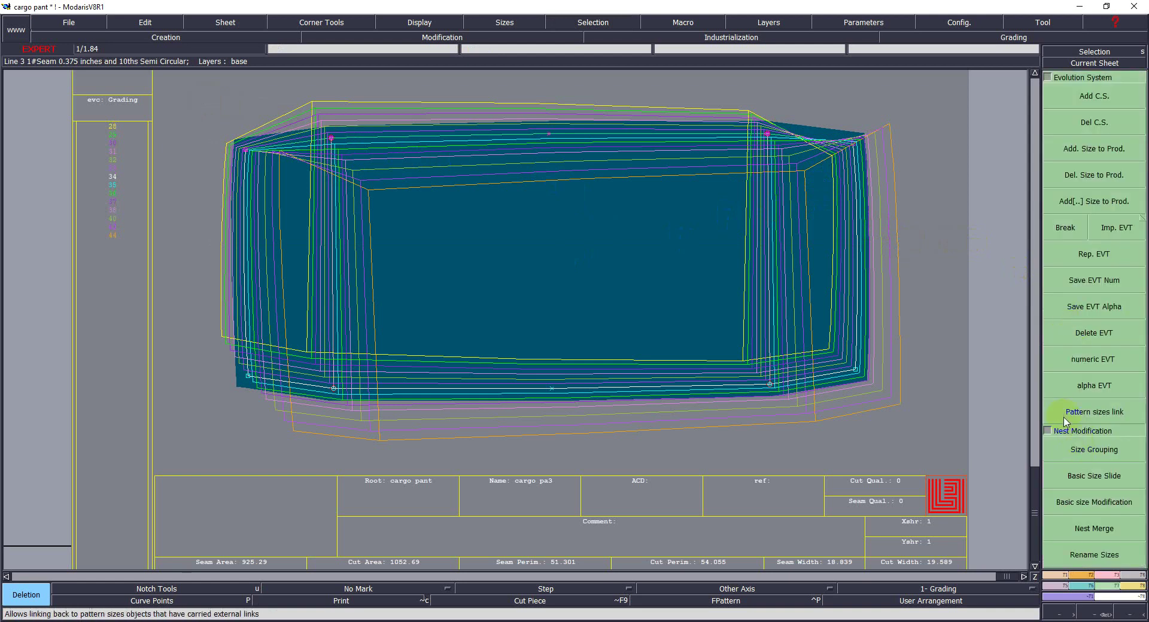
pyautogui.click(1072, 427)
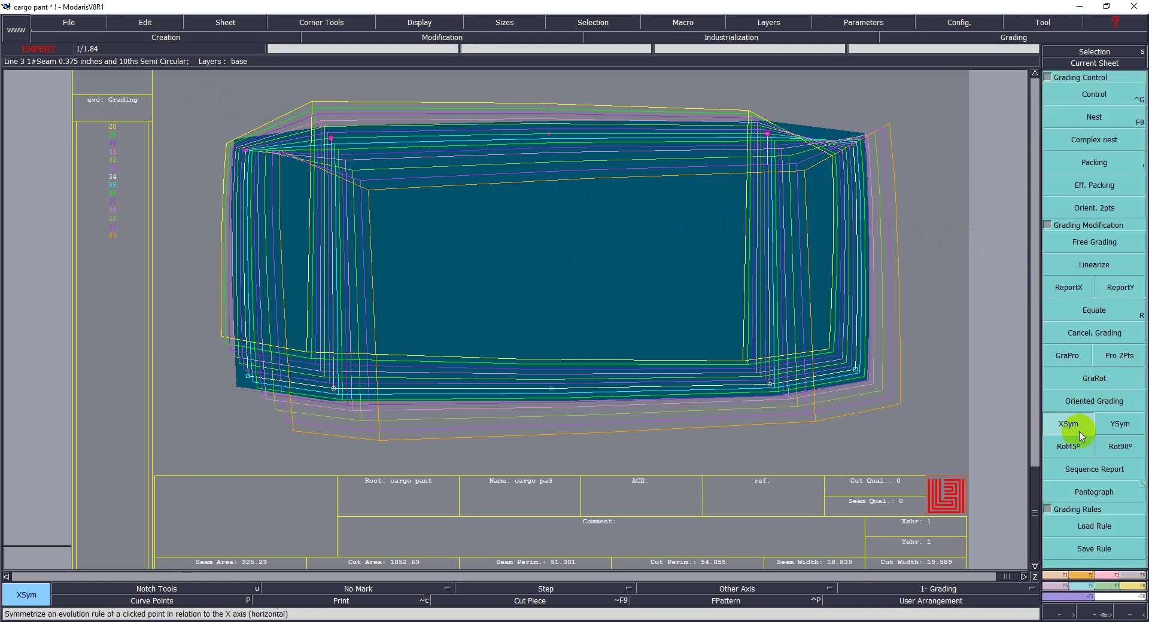
pyautogui.click(750, 174)
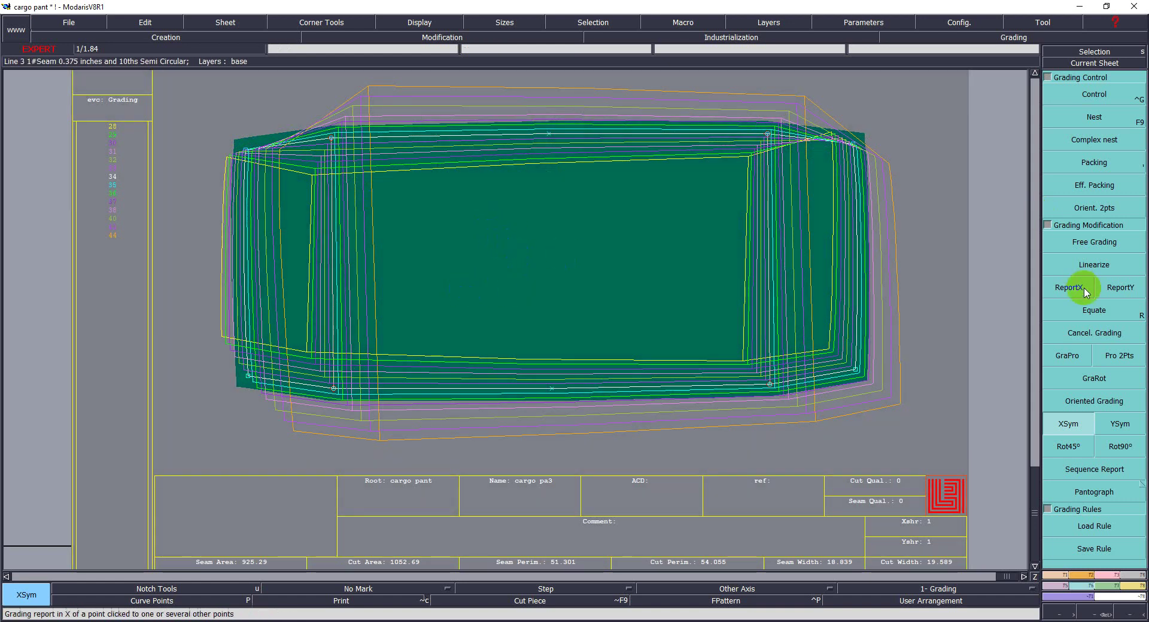
# Step: Copy the top-left corner's Y grading onto the top-right corner with ReportY
pyautogui.click(1117, 293)
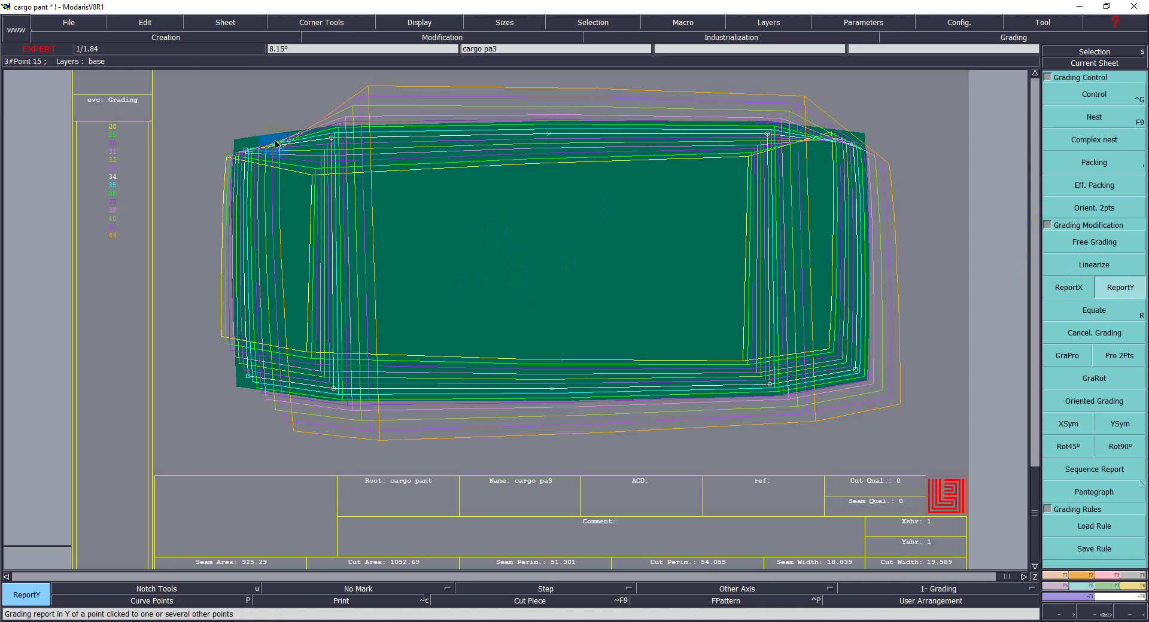
pyautogui.click(246, 156)
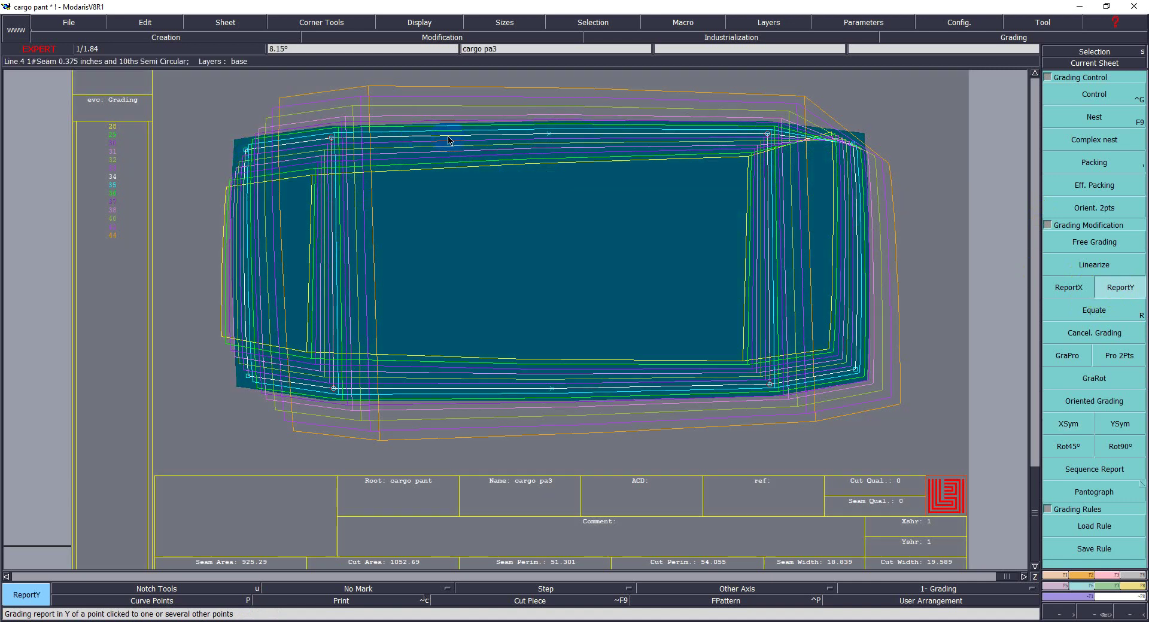
pyautogui.click(658, 274)
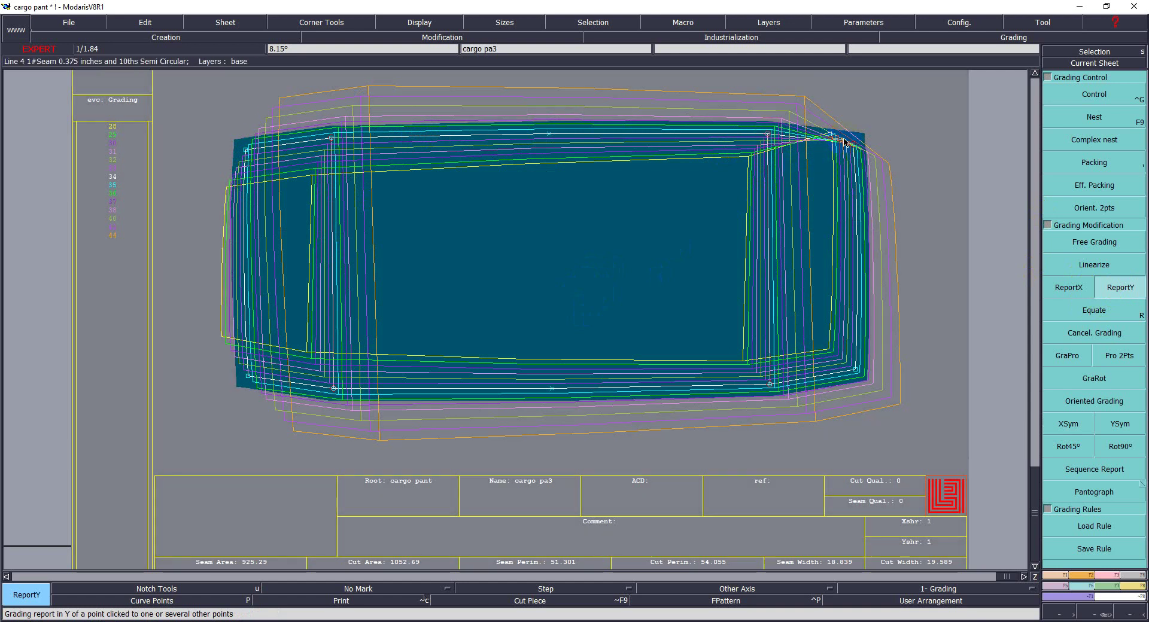
pyautogui.click(859, 150)
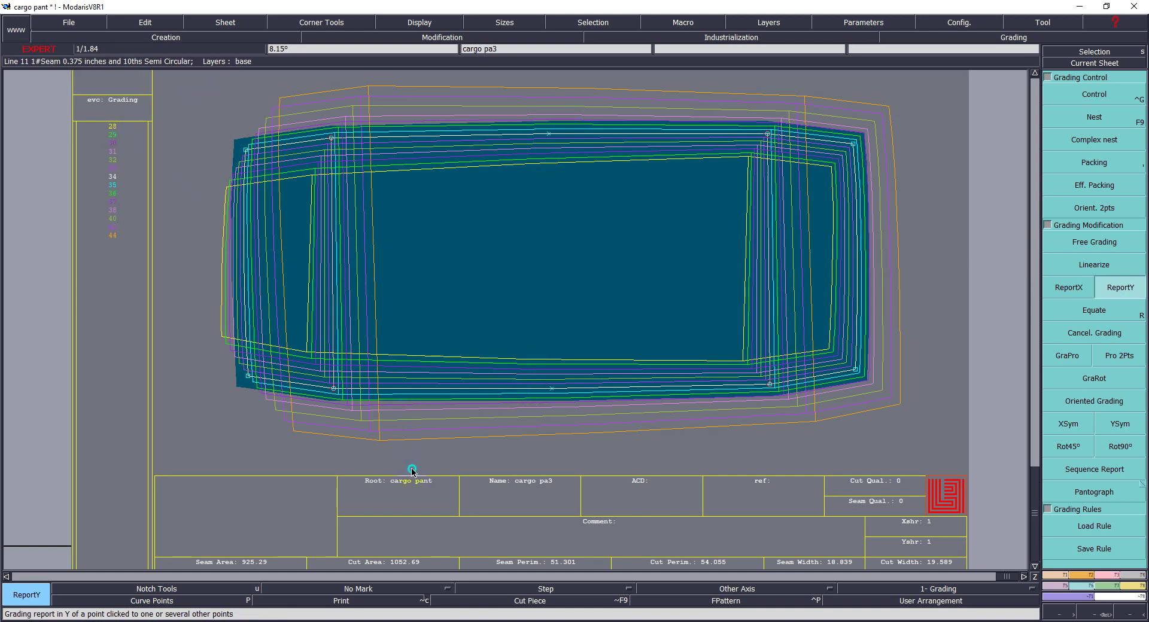
# Step: Apply YSym to mirror the right-side grading onto the left corners
pyautogui.click(1130, 330)
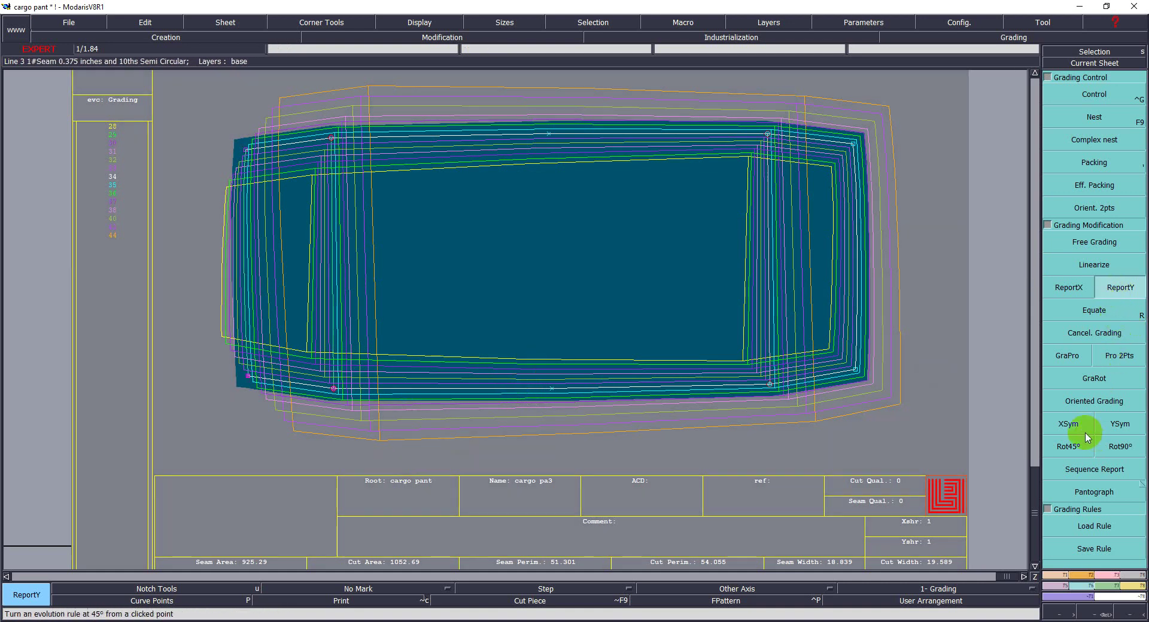
pyautogui.click(1067, 424)
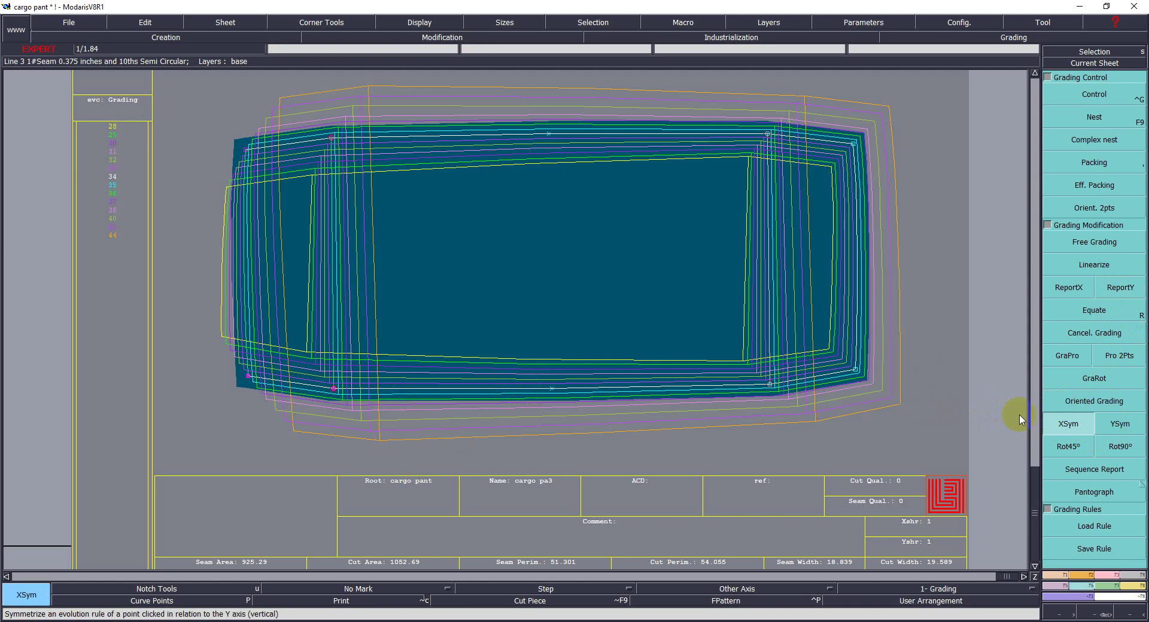
pyautogui.click(1118, 424)
pyautogui.click(249, 376)
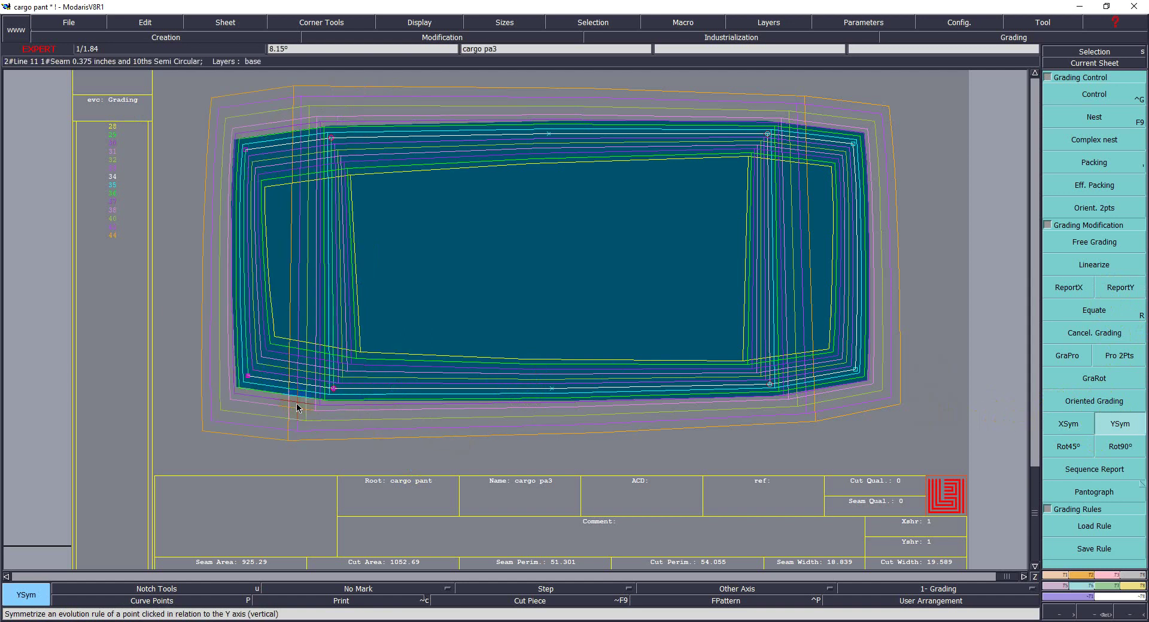
pyautogui.click(263, 462)
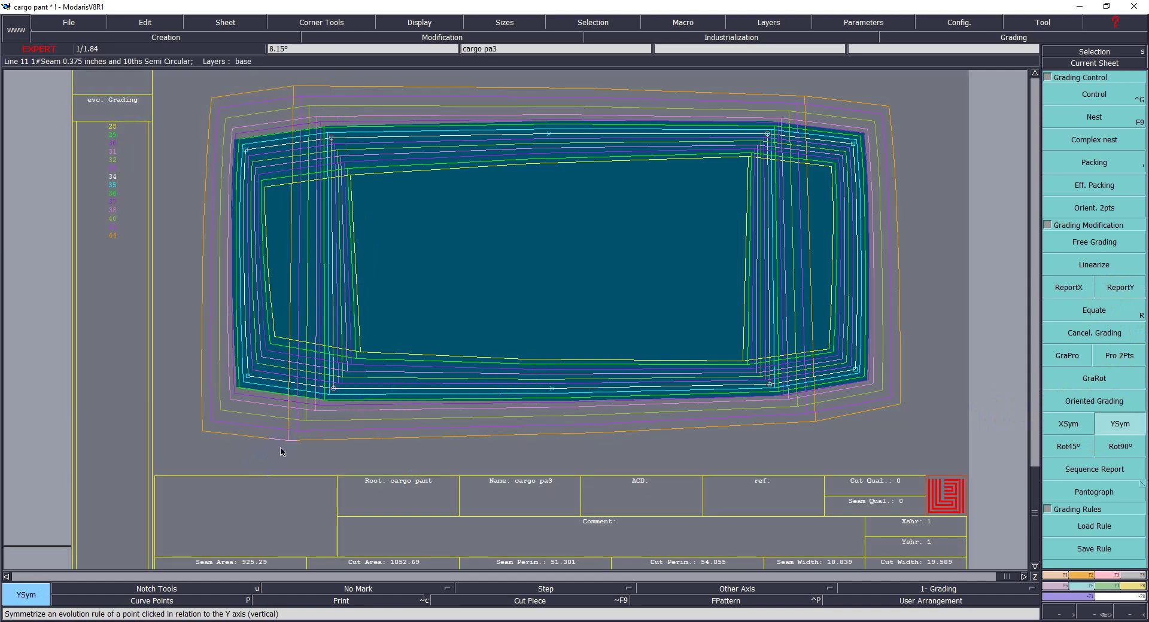
pyautogui.middleClick(281, 451)
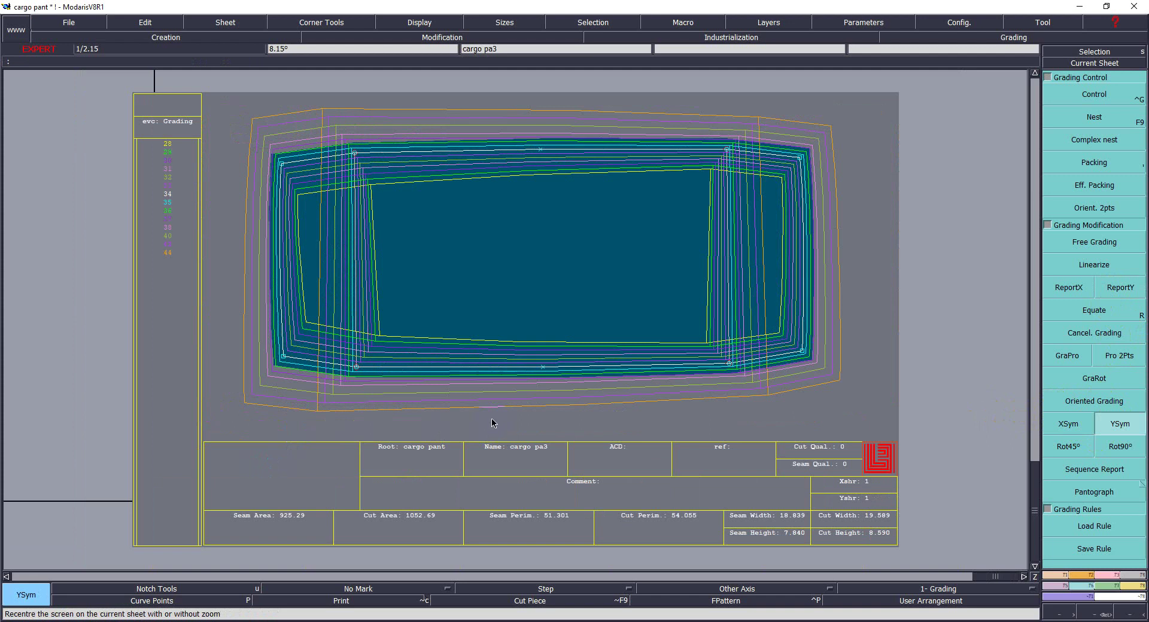
# Step: Toggle cargo pa3's all-sizes nest and arrange all sheets on the desk
pyautogui.click(482, 296)
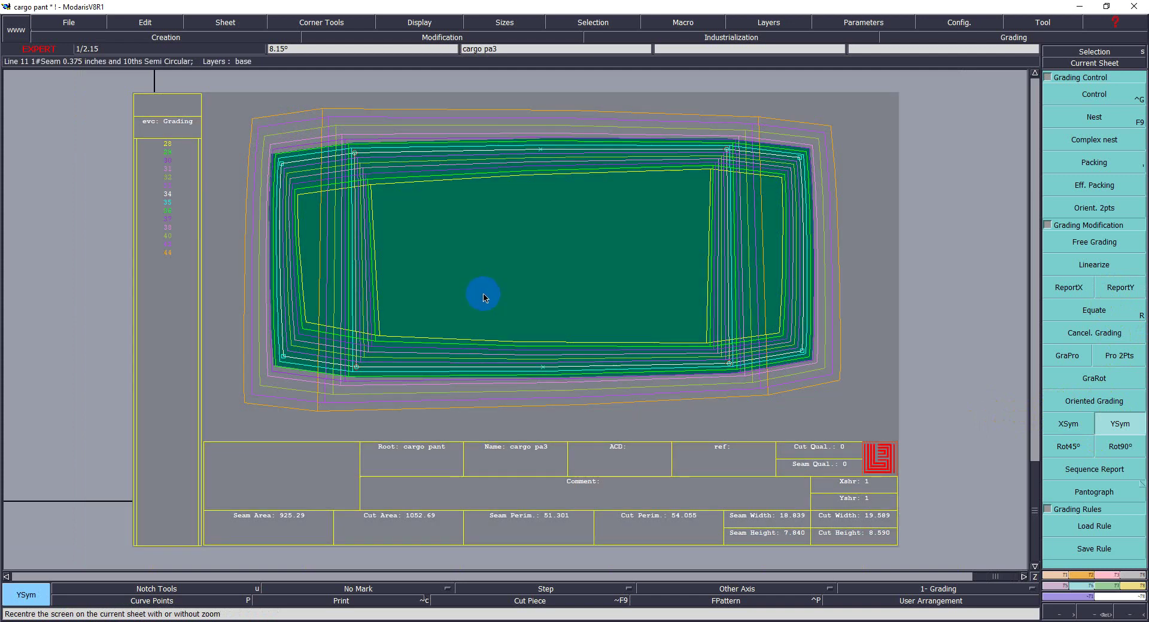
pyautogui.press('F6')
pyautogui.click(497, 284)
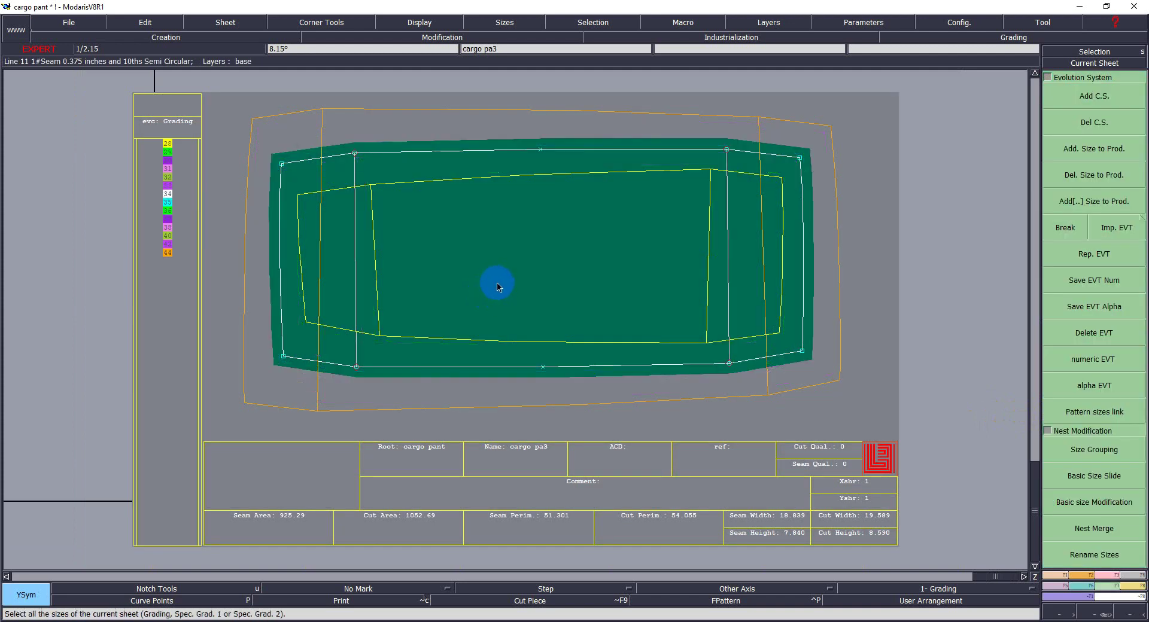
pyautogui.press('space')
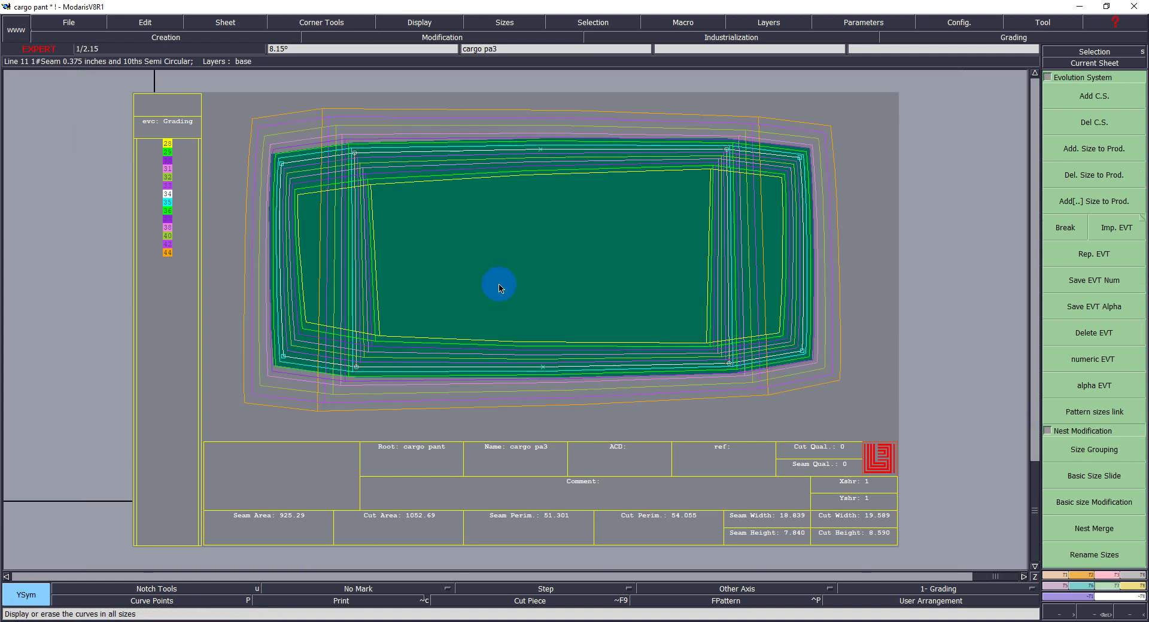
pyautogui.press('space')
pyautogui.press('space')
pyautogui.press('space')
pyautogui.press('space')
pyautogui.press('space')
pyautogui.press('space')
pyautogui.press('F4')
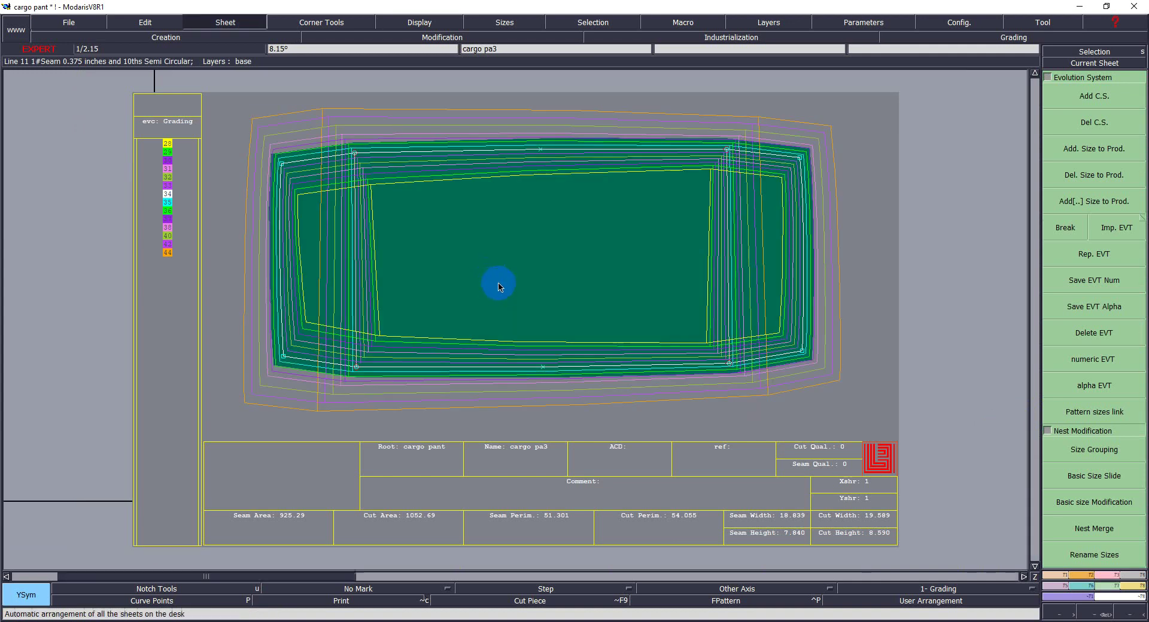
pyautogui.click(500, 287)
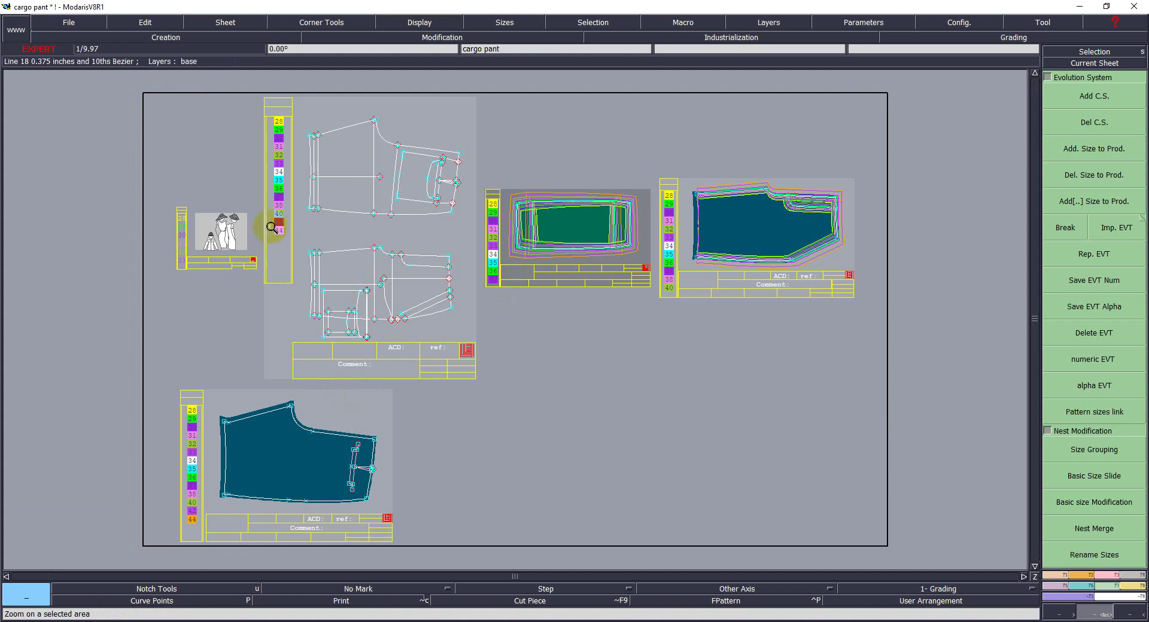
# Step: Extract the pant draft's square pocket rectangle as seamed cut piece cargo pa4 (seam area 335.88)
pyautogui.moveTo(346, 134); pyautogui.dragTo(480, 223)
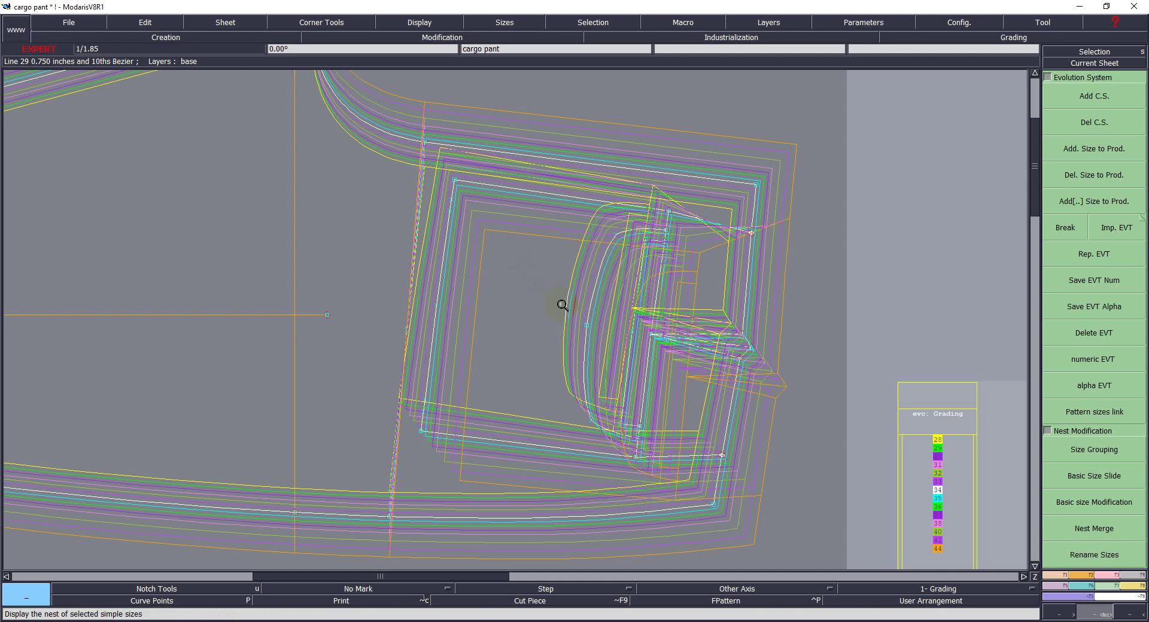
pyautogui.press('space')
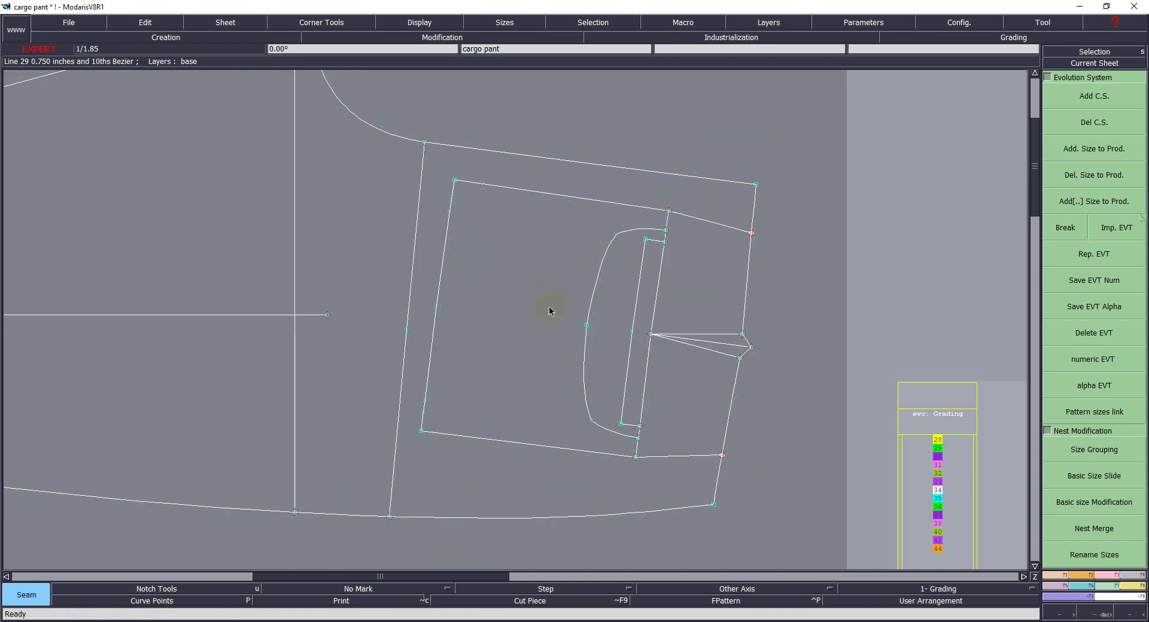
pyautogui.click(636, 305)
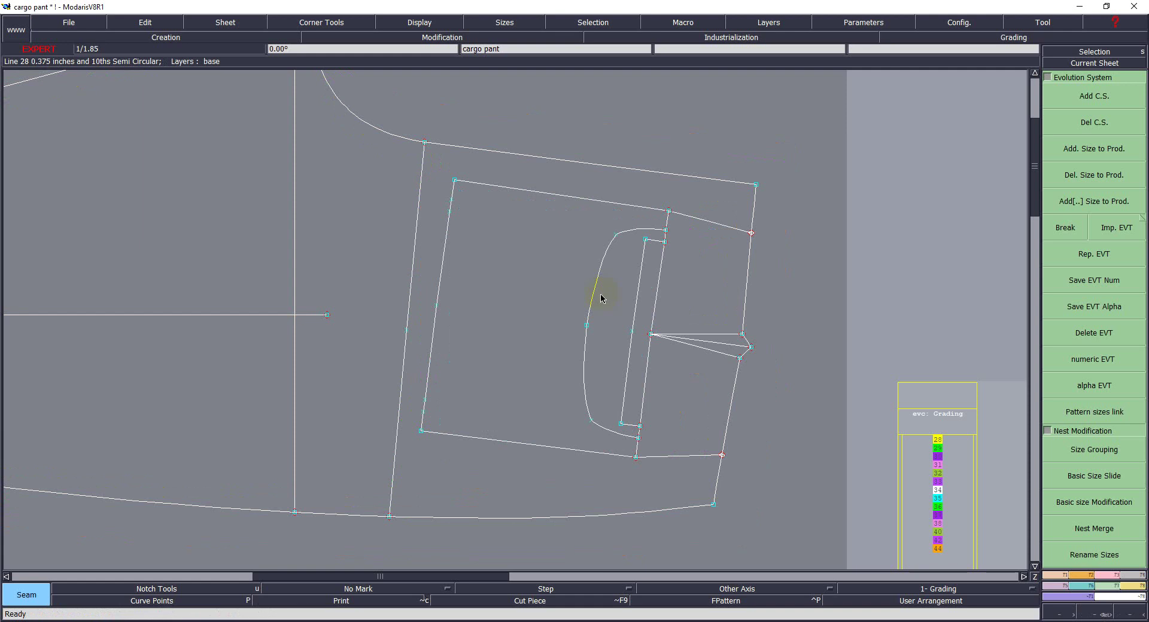
# Step: Inspect the new cargo pa4 pocket piece's graded size nest
pyautogui.press('z')
pyautogui.click(493, 270)
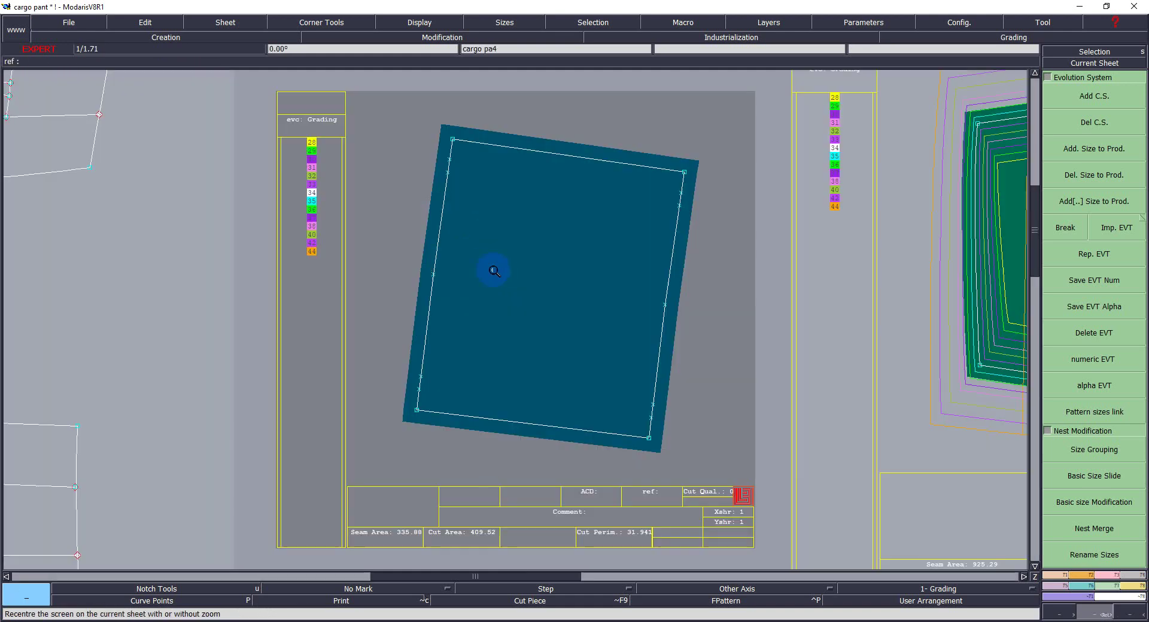
pyautogui.press('n')
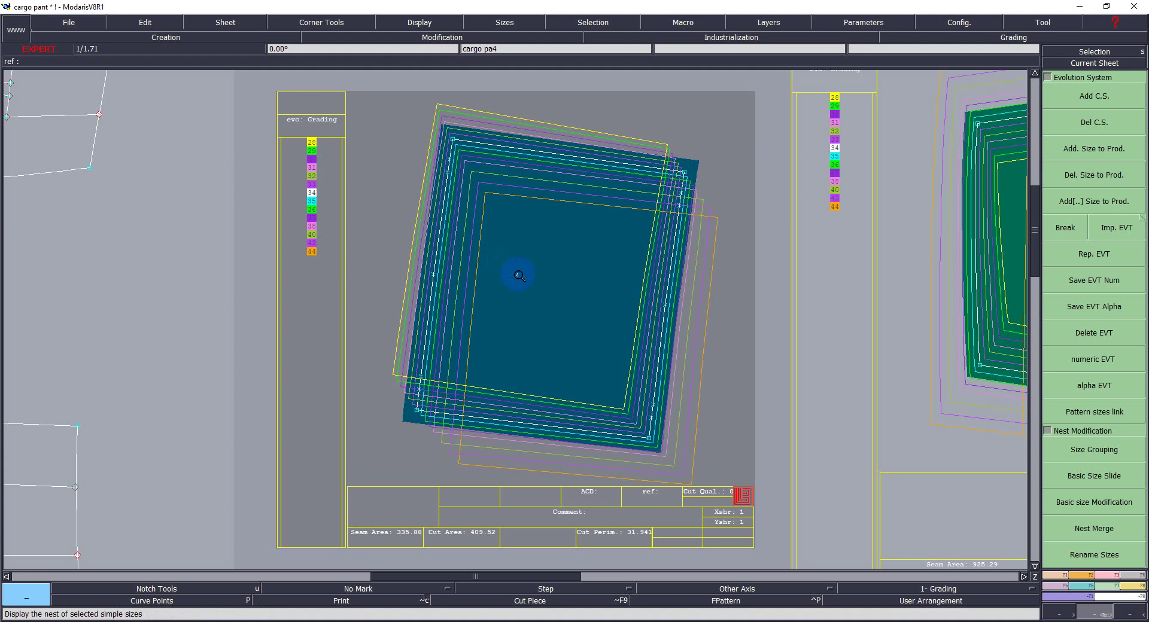
pyautogui.press('n')
pyautogui.rightClick(512, 267)
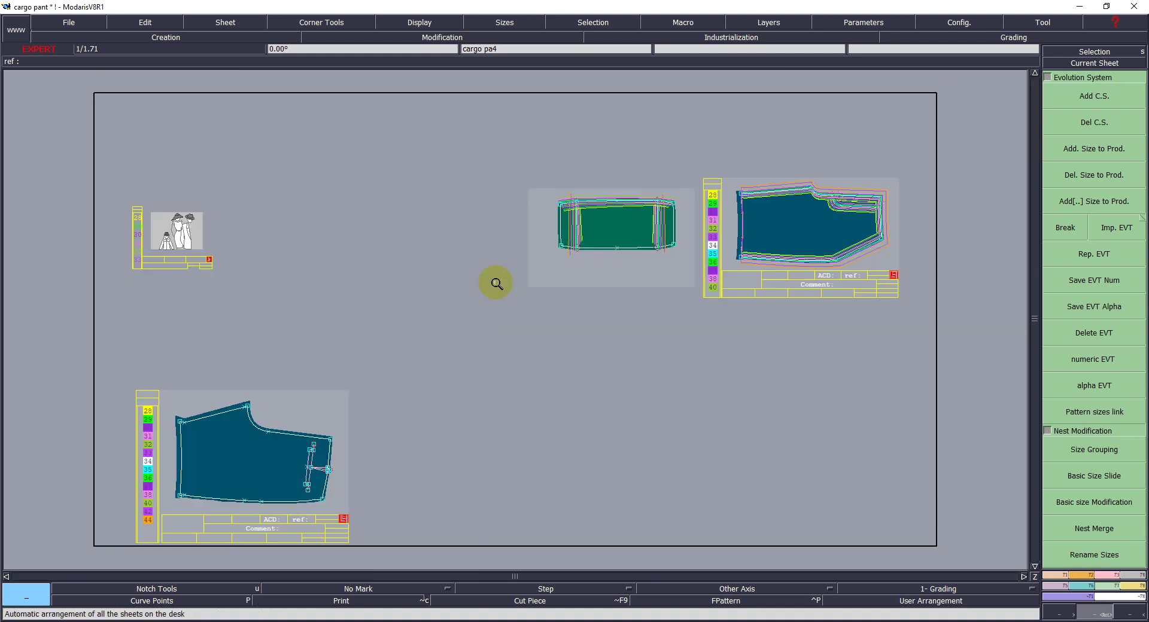
# Step: Extract the pocket flap as seamed cut piece cargo pa5 (seam area 465.17) and show its graded nest
pyautogui.moveTo(477, 267); pyautogui.dragTo(302, 143)
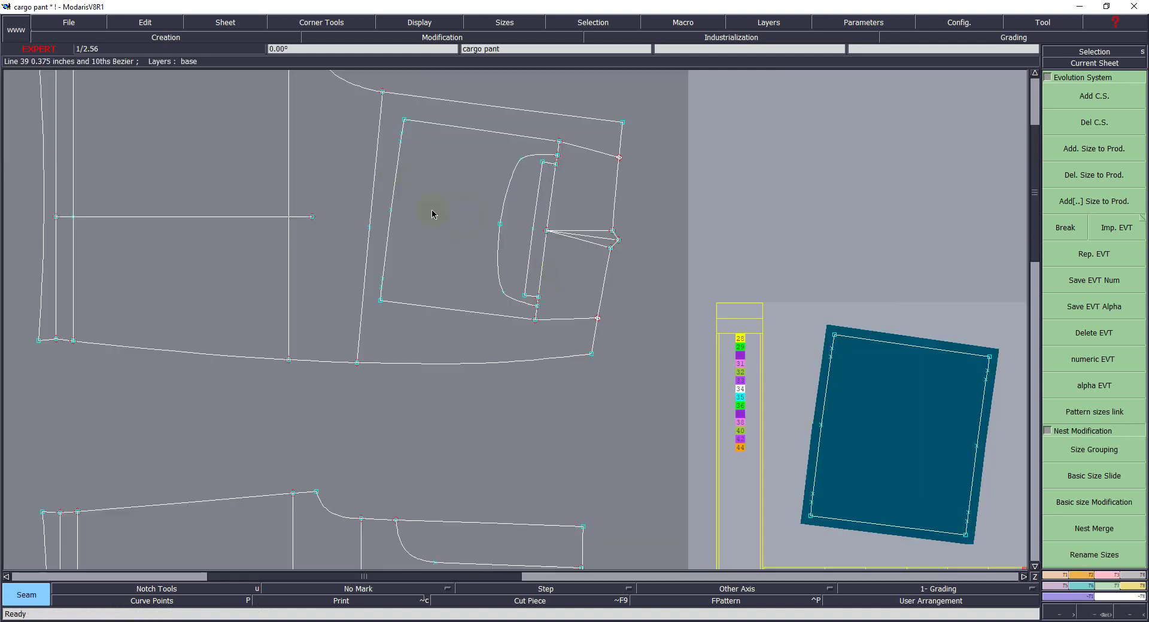
pyautogui.click(431, 210)
pyautogui.click(573, 204)
pyautogui.click(576, 270)
pyautogui.rightClick(573, 263)
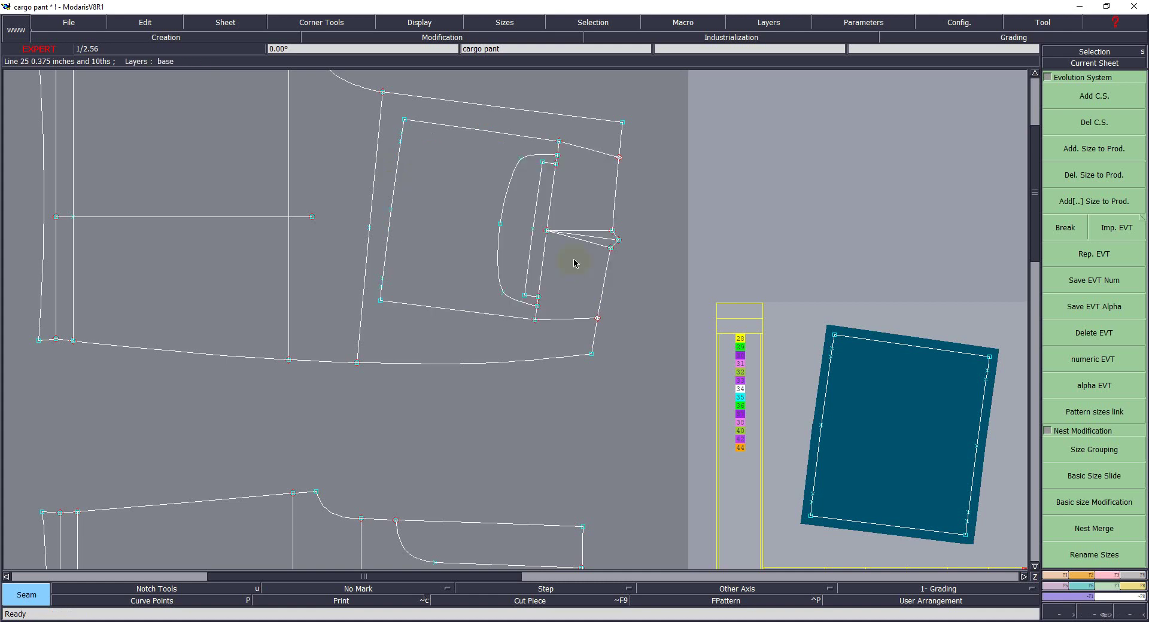
pyautogui.press('z')
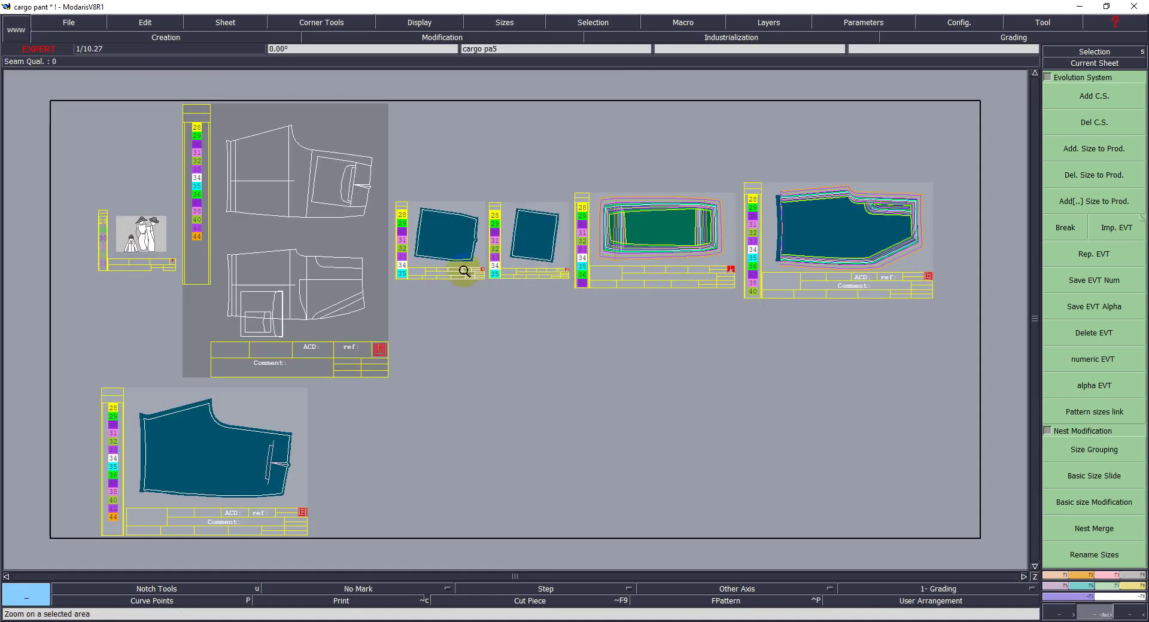
pyautogui.click(463, 258)
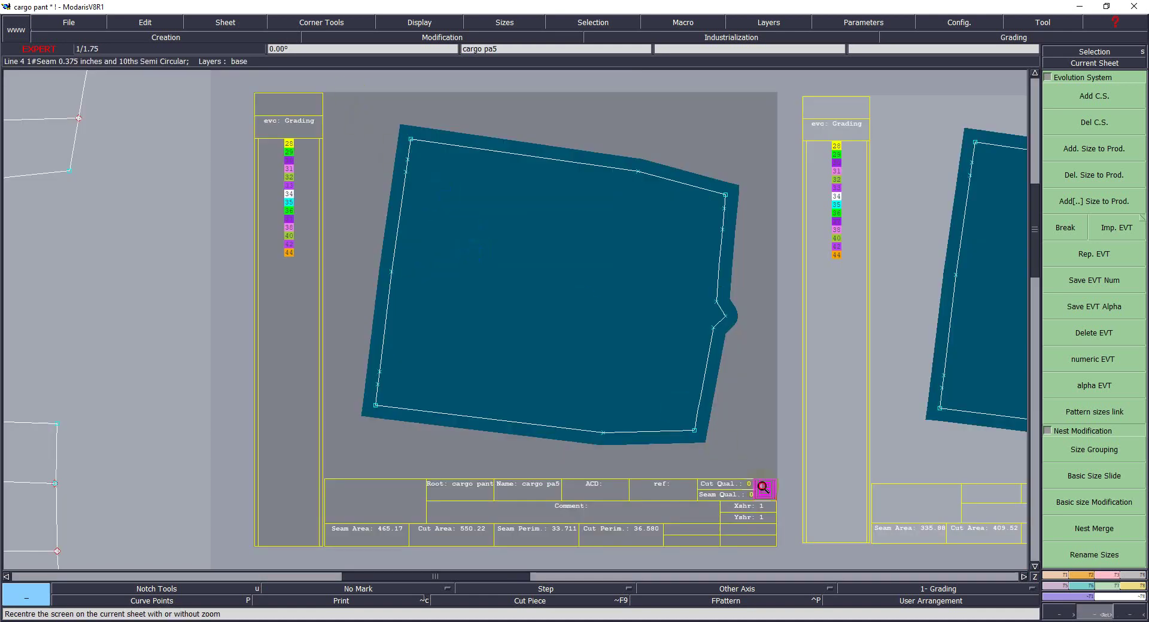
pyautogui.click(763, 488)
pyautogui.press('n')
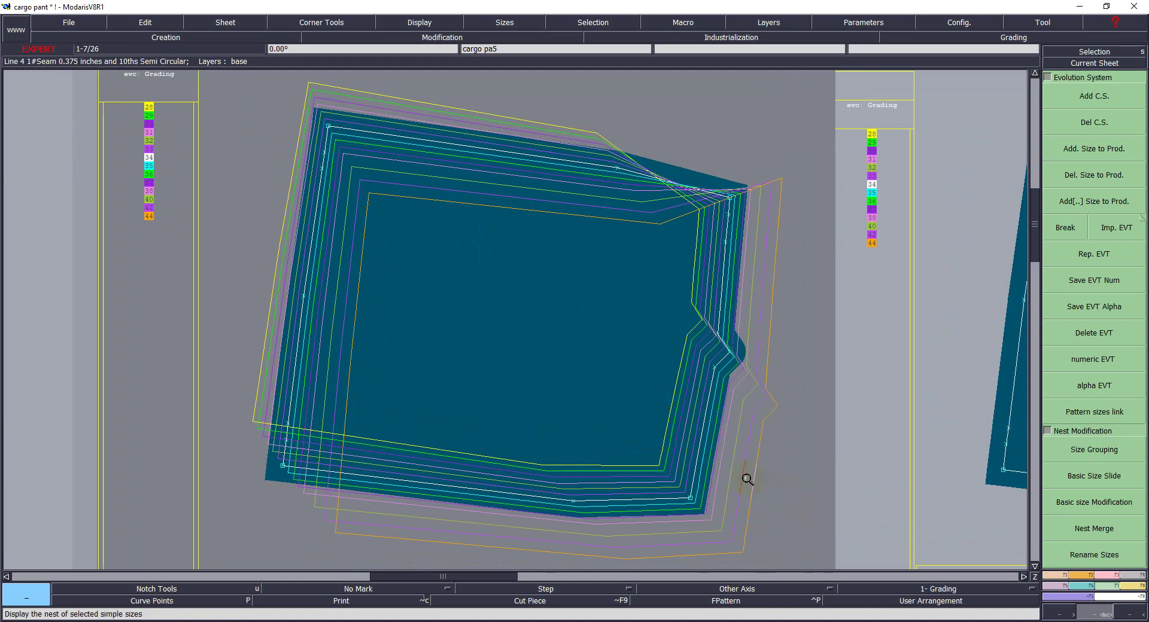
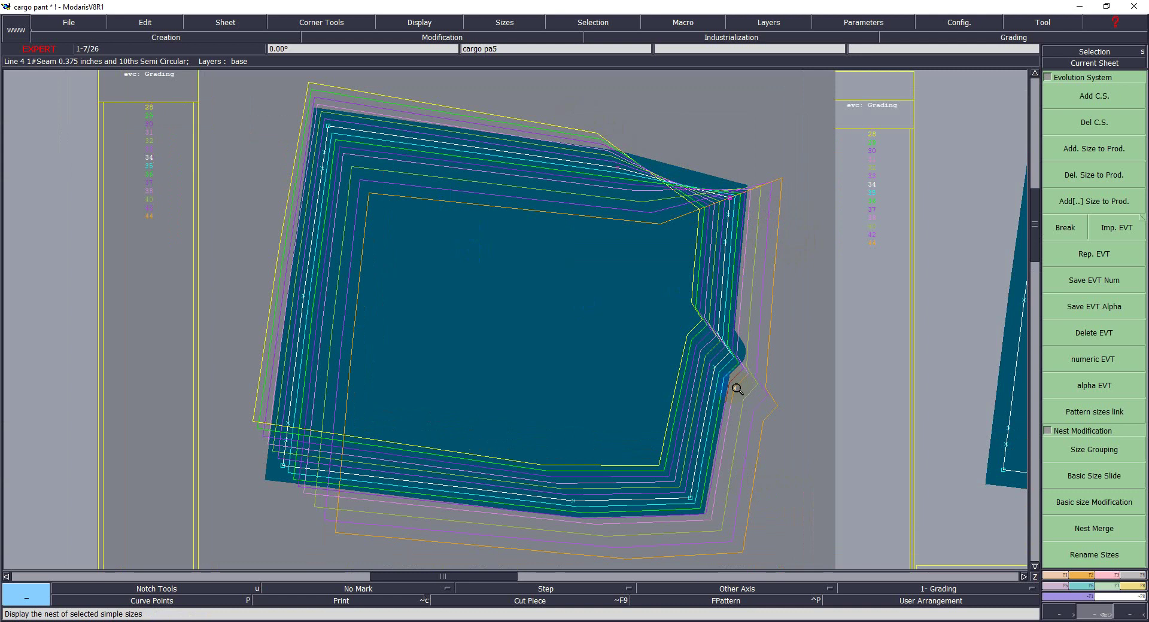
# Step: Equate the grading at the small pocket's top-right corner point
pyautogui.click(1094, 341)
pyautogui.press('F8')
pyautogui.click(1094, 310)
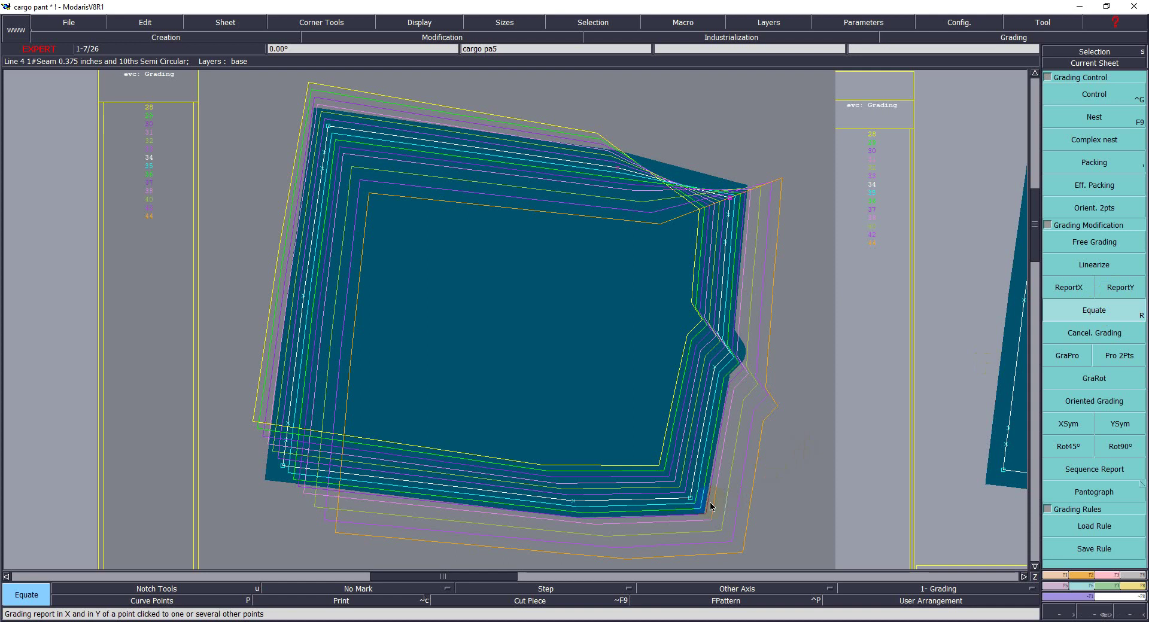
pyautogui.click(731, 199)
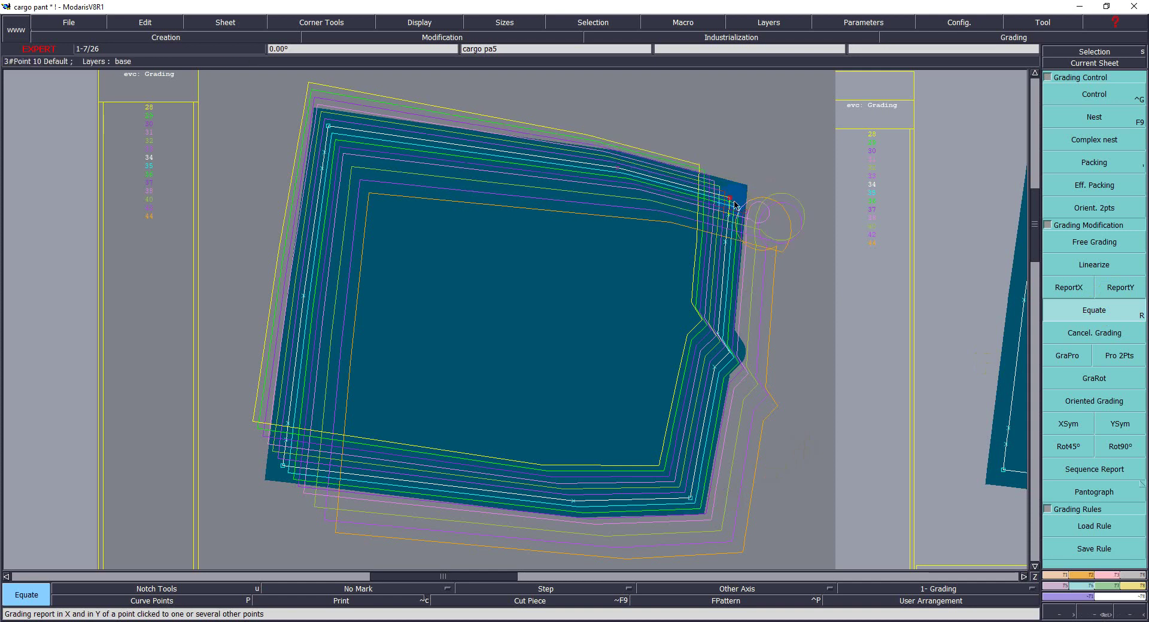
pyautogui.click(745, 236)
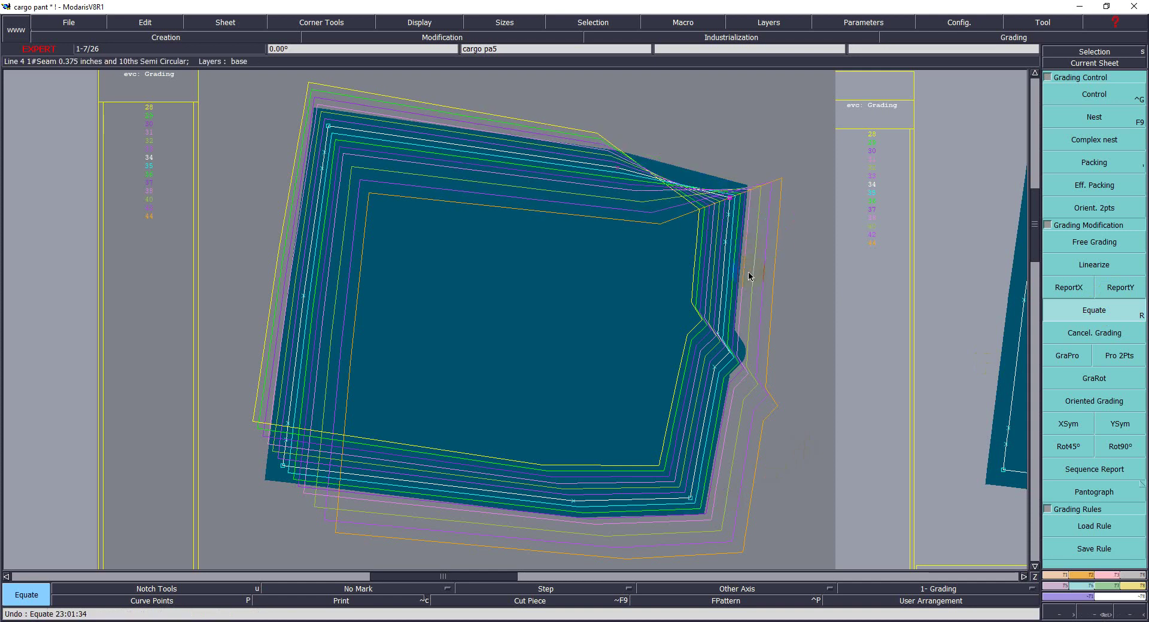
pyautogui.press('Delete')
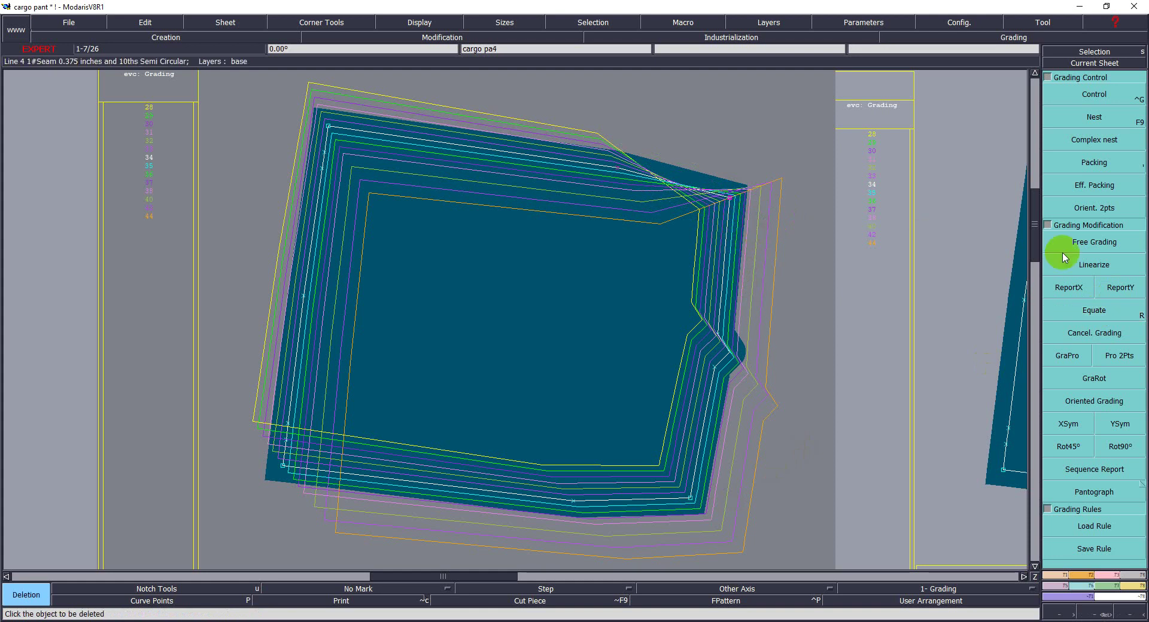
pyautogui.click(1096, 307)
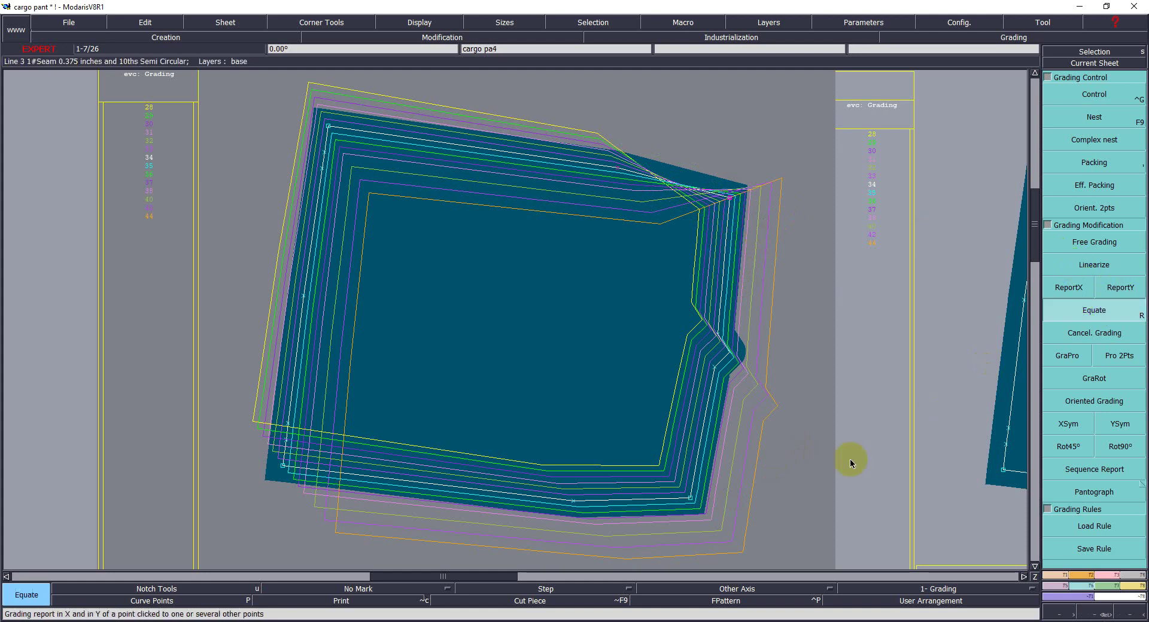
pyautogui.click(696, 504)
pyautogui.click(728, 200)
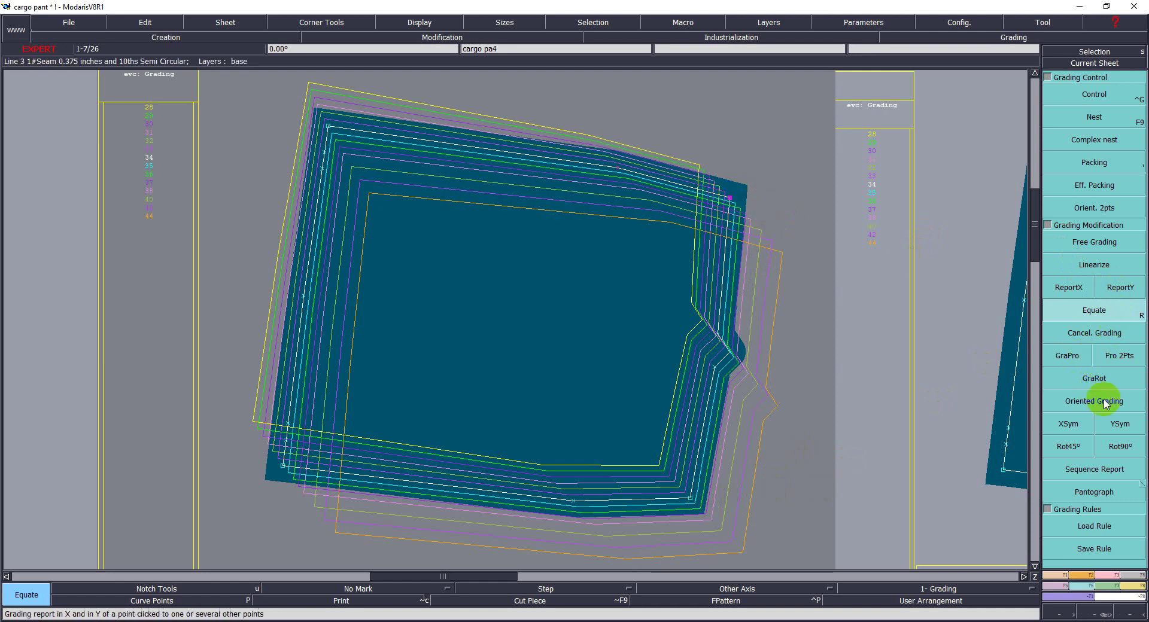
# Step: Mirror the corner's grading vertically, compare sizes 28 and 44, then undo the grading changes
pyautogui.click(1120, 424)
pyautogui.click(730, 198)
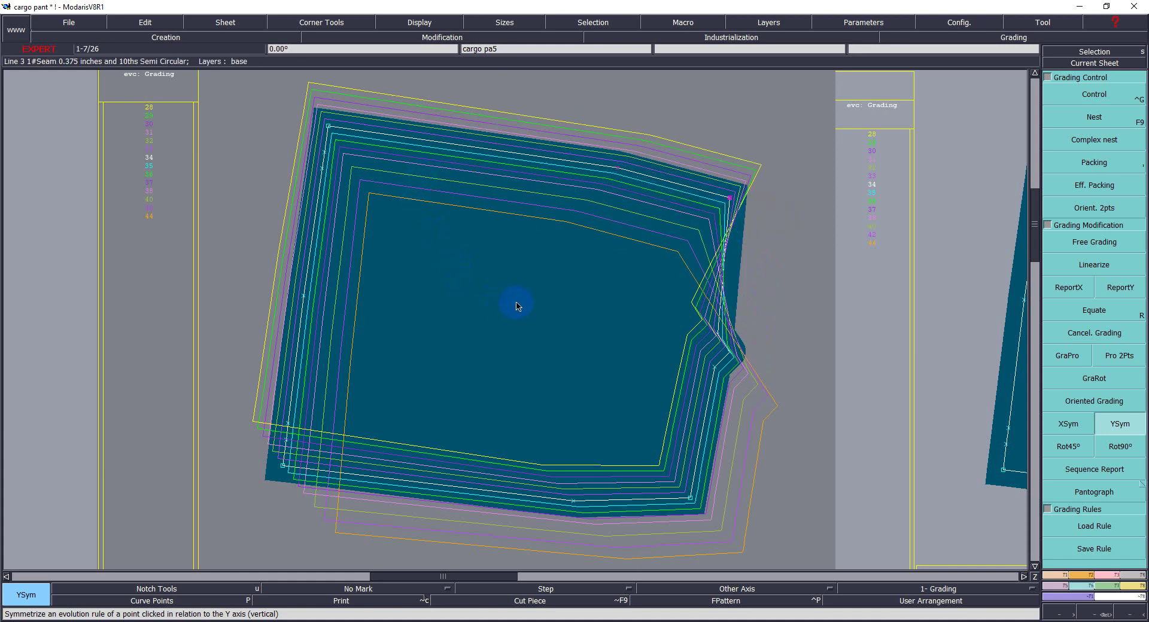
pyautogui.press('F9')
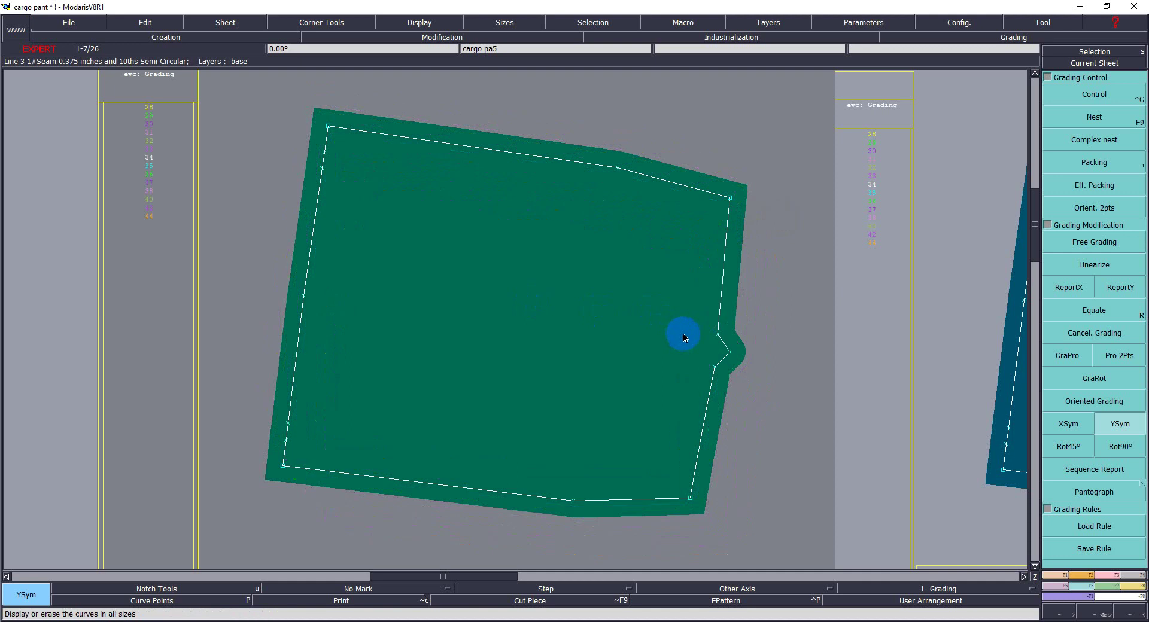
pyautogui.click(699, 335)
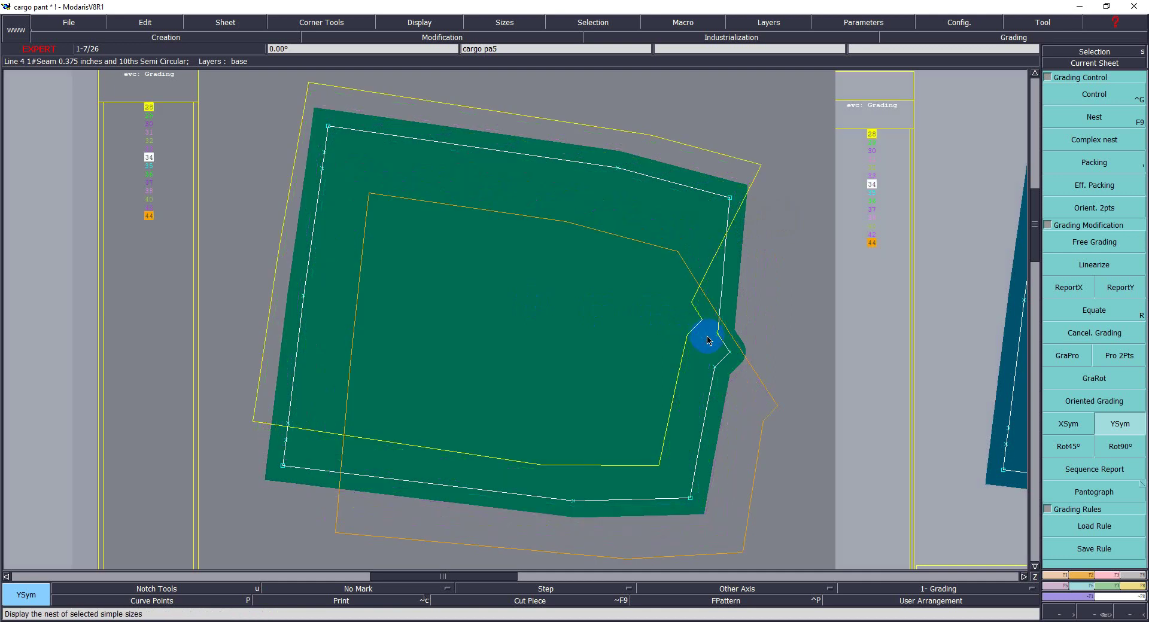
pyautogui.hotkey('ctrl', 'z')
pyautogui.hotkey('ctrl', 'z')
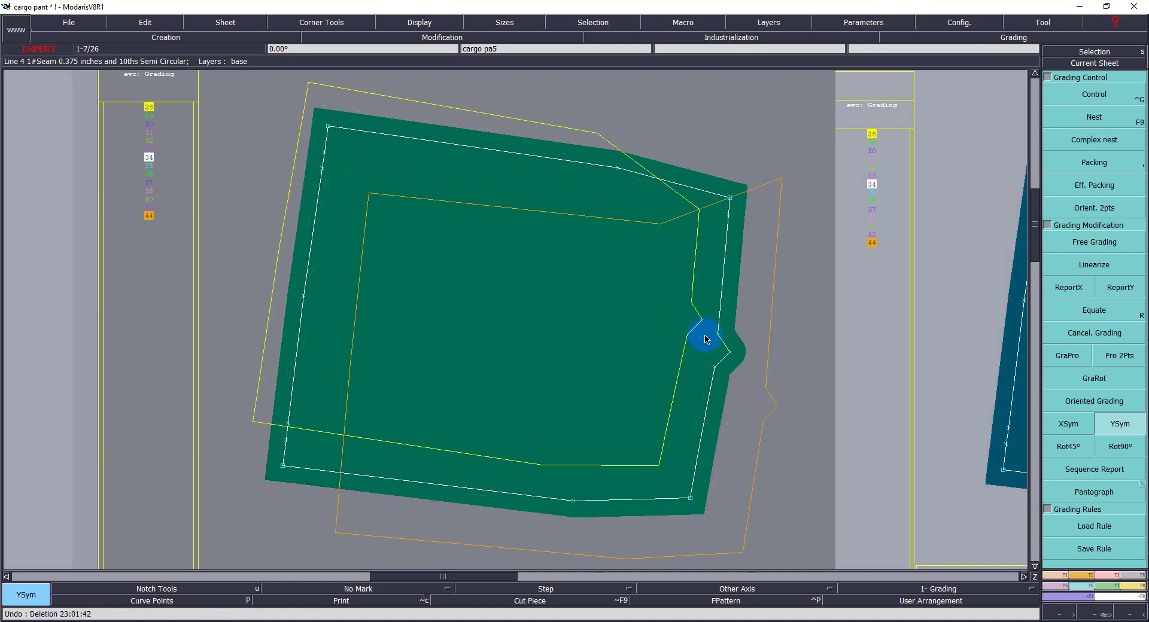
pyautogui.click(698, 333)
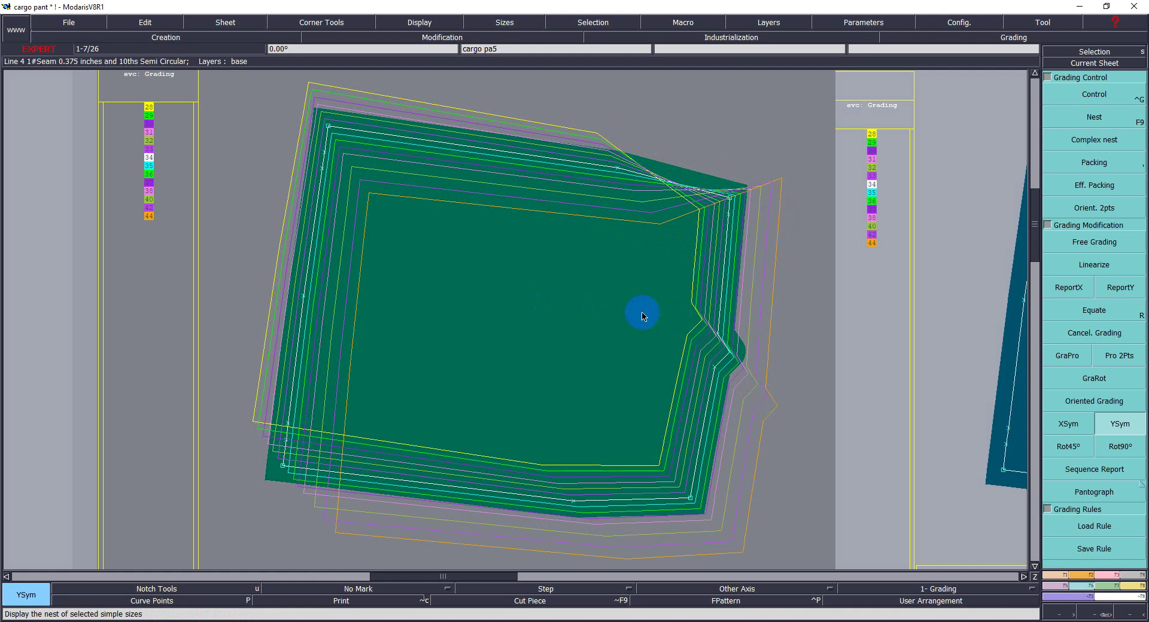
pyautogui.hotkey('ctrl', 'z')
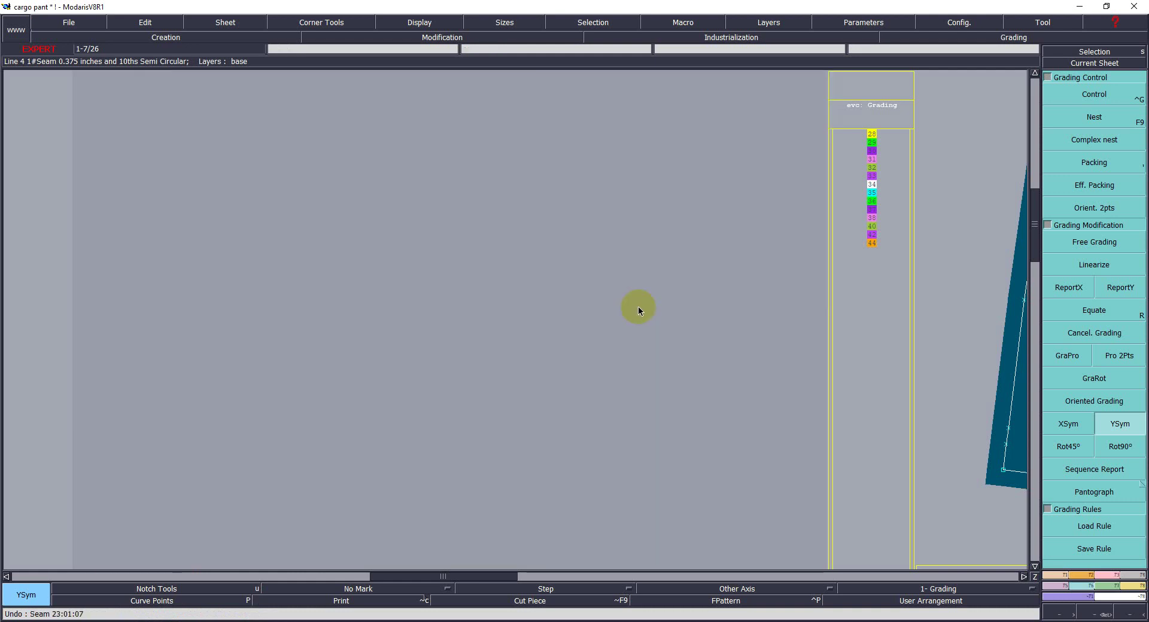
# Step: Zoom onto cargo pa3 and copy the upper-left corner's vertical grading to the upper corner points
pyautogui.press('Home')
pyautogui.press('z')
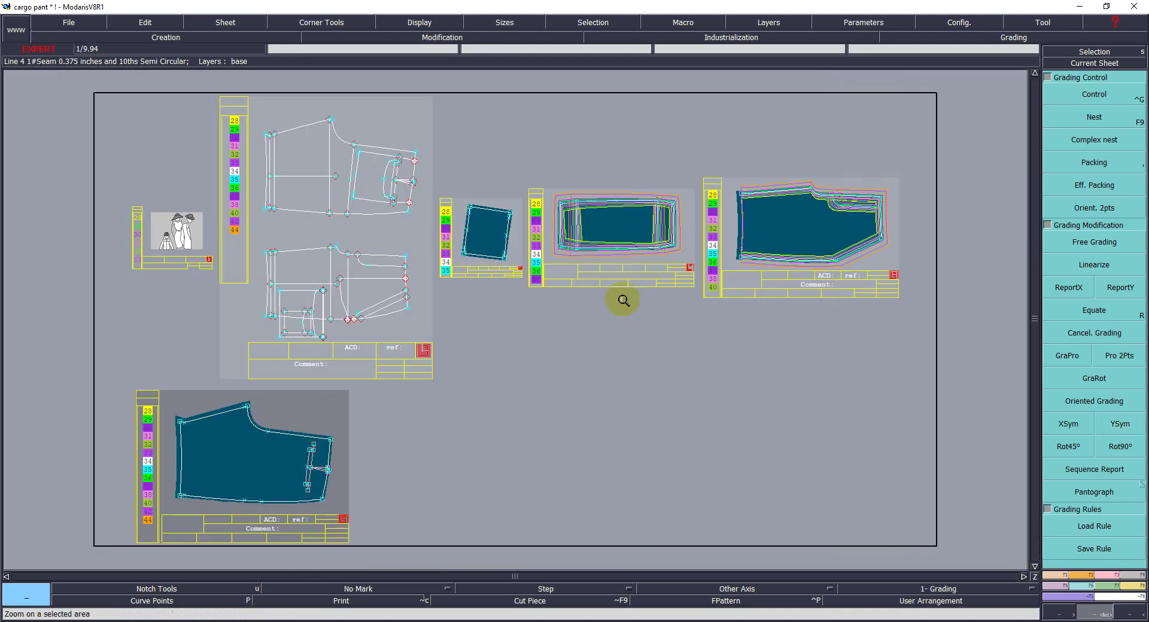
pyautogui.click(676, 304)
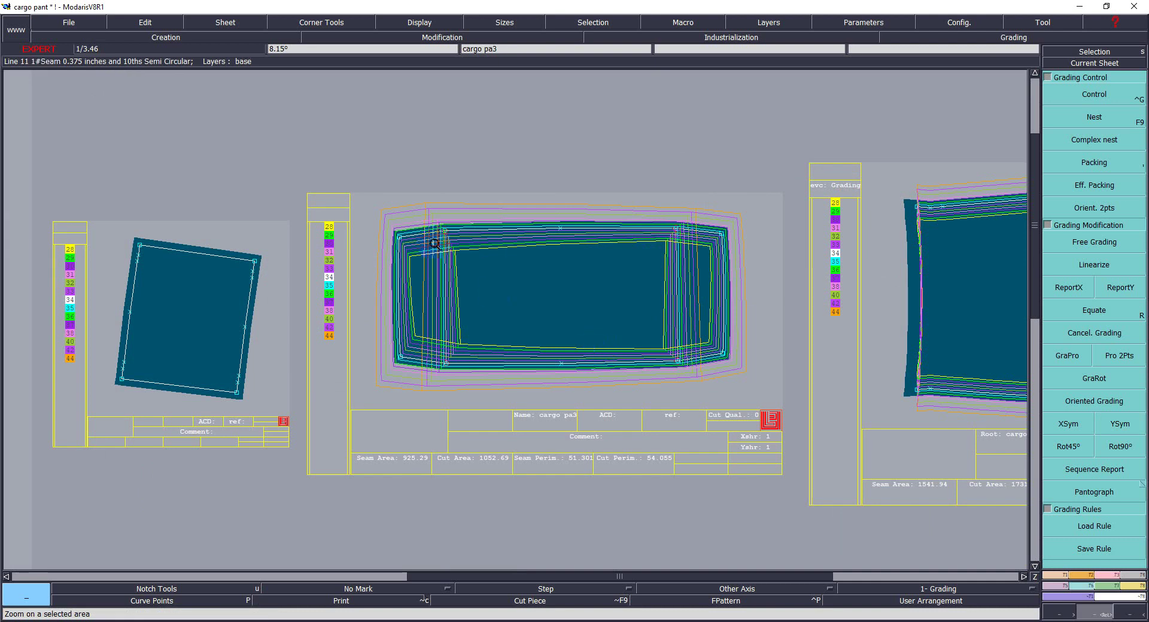
pyautogui.moveTo(354, 189); pyautogui.dragTo(737, 387)
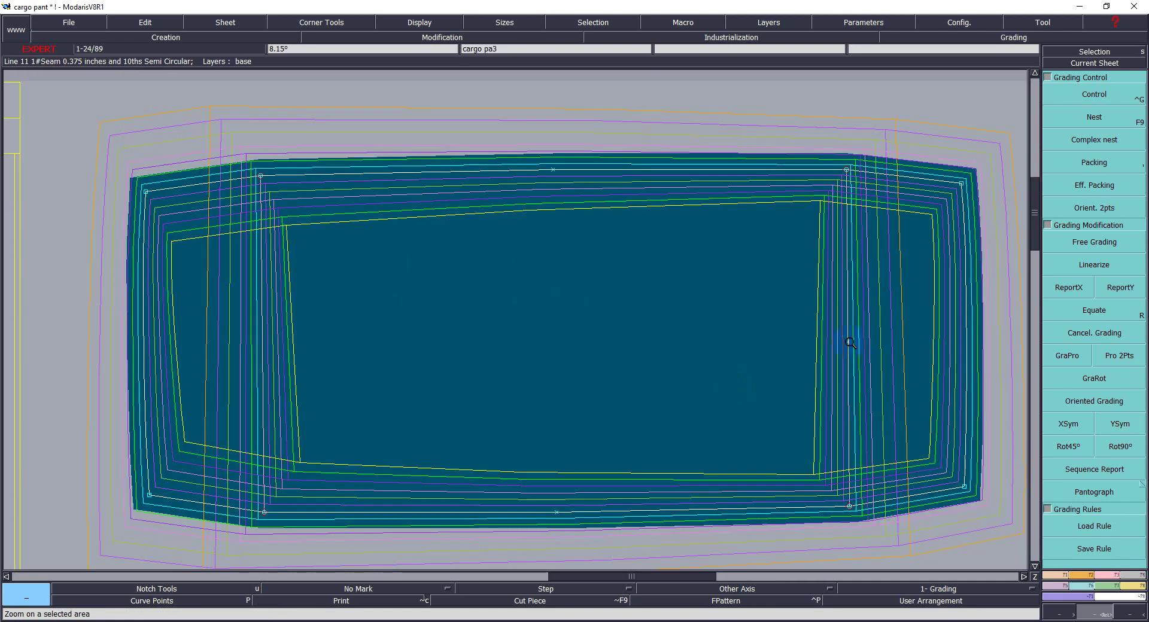
pyautogui.click(1120, 287)
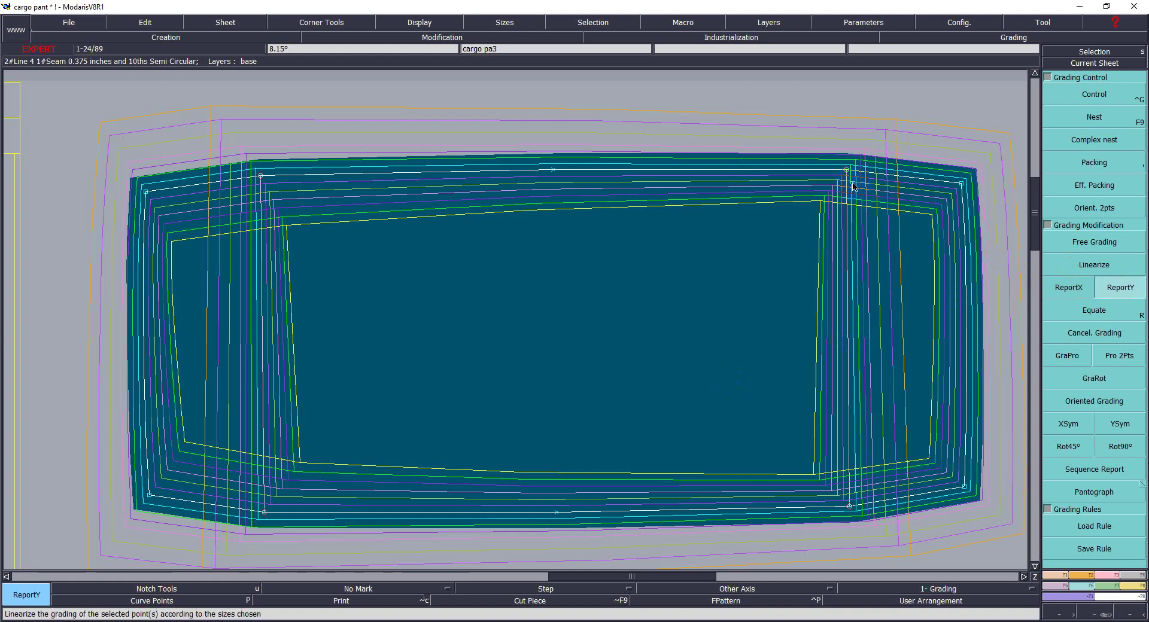
pyautogui.click(260, 180)
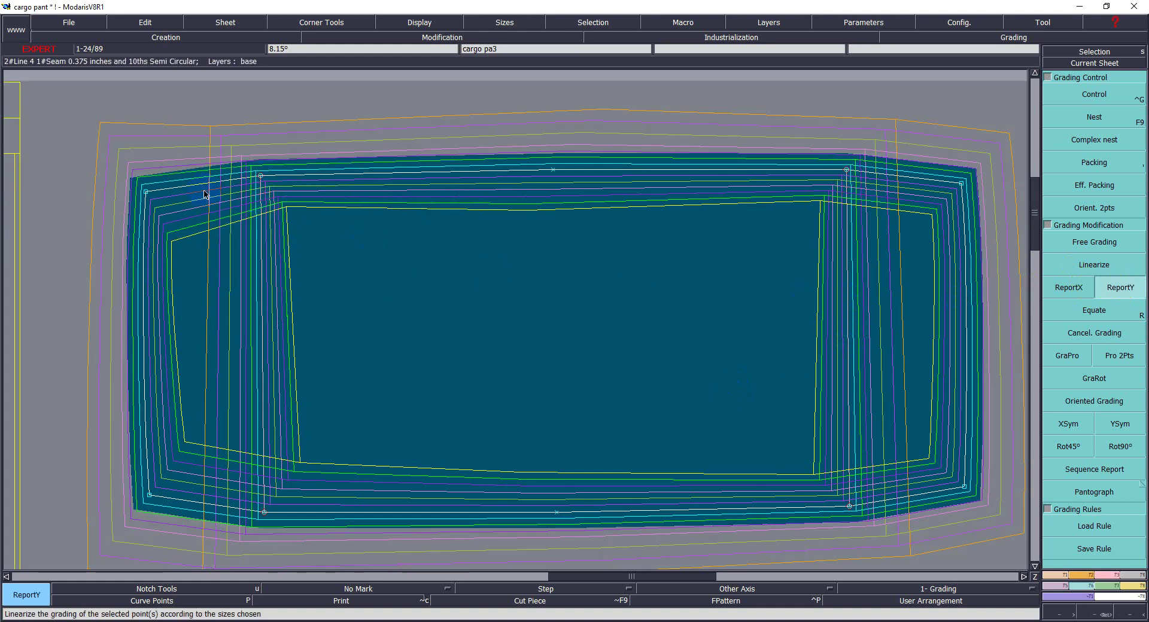
pyautogui.moveTo(109, 136); pyautogui.dragTo(305, 260)
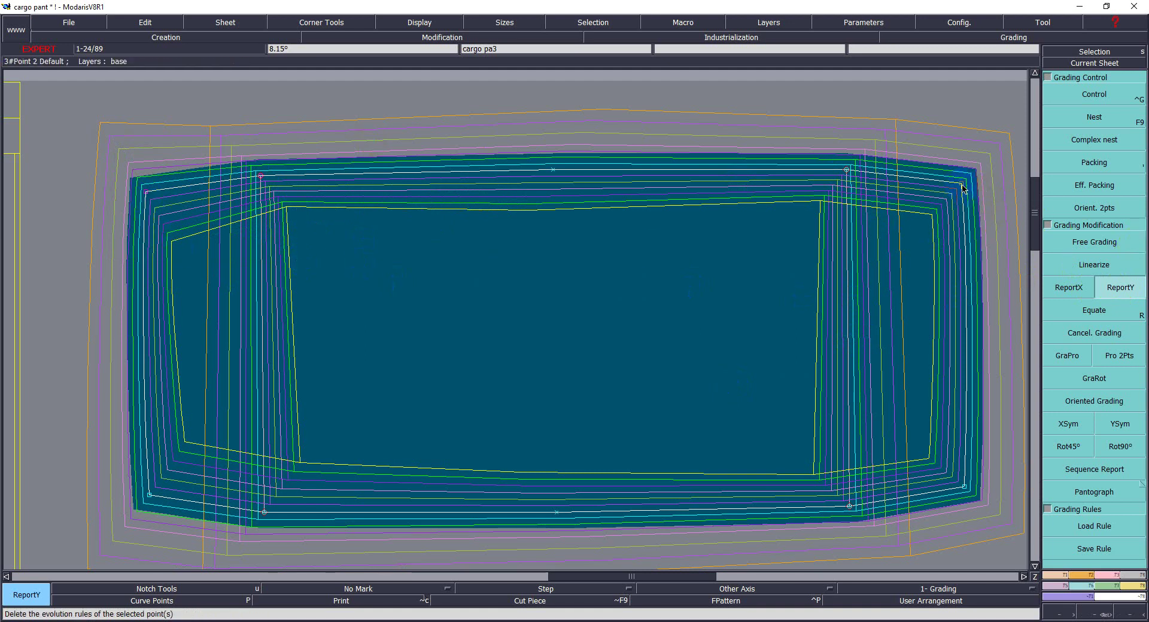
pyautogui.click(167, 229)
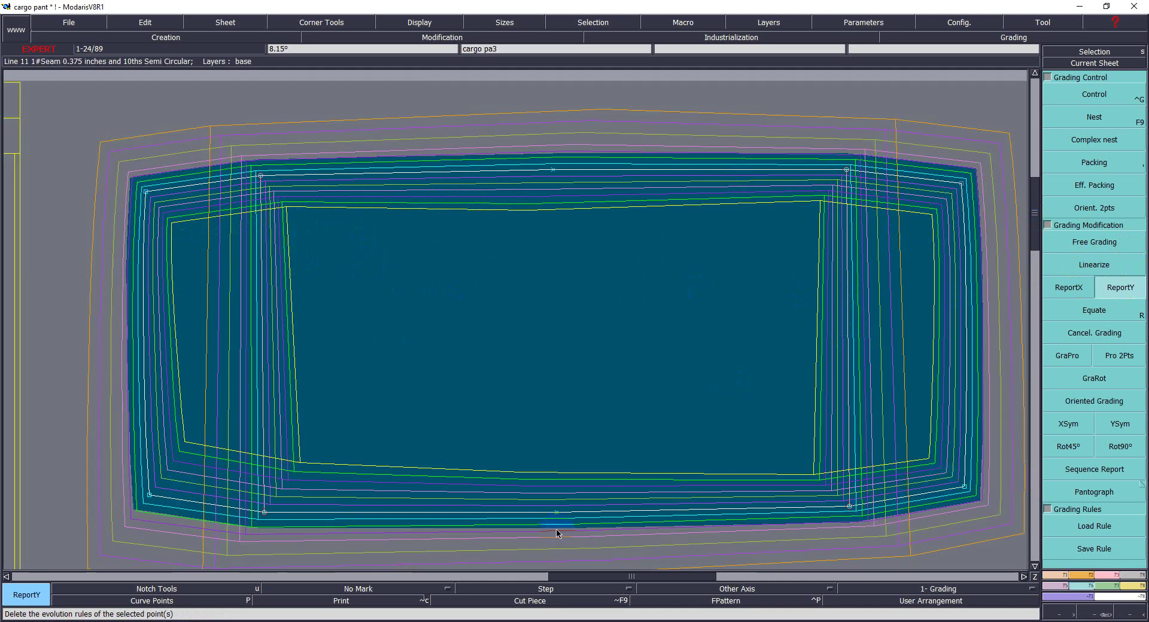
# Step: Apply the vertical grading to the lower-left corner and top-edge point, then X-mirror it straight
pyautogui.click(264, 512)
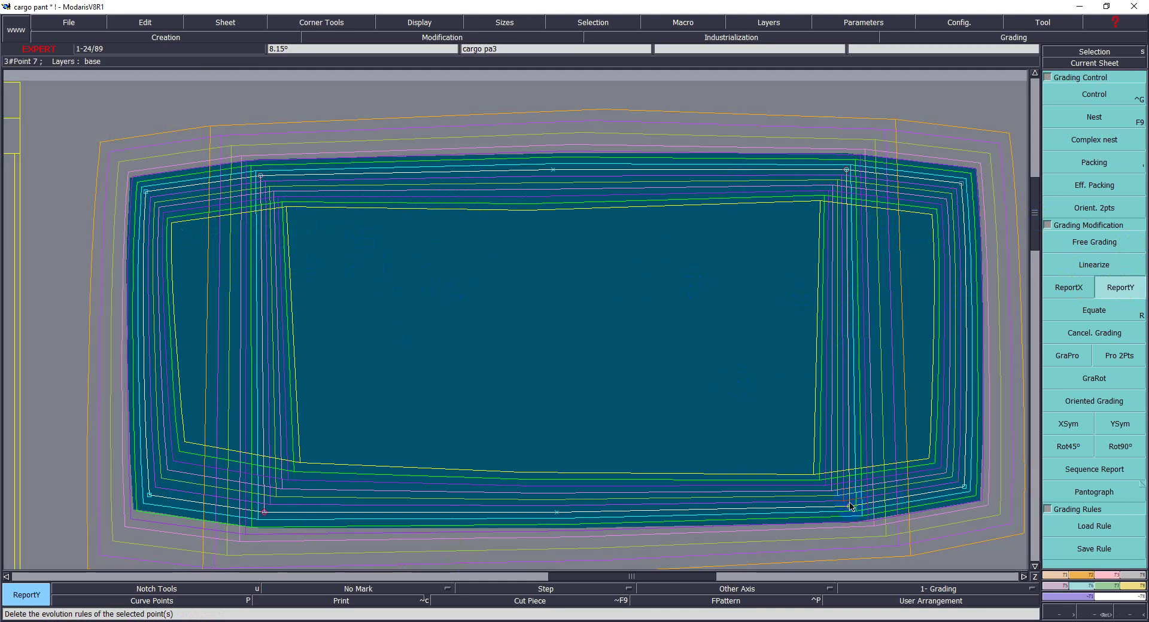
pyautogui.click(263, 512)
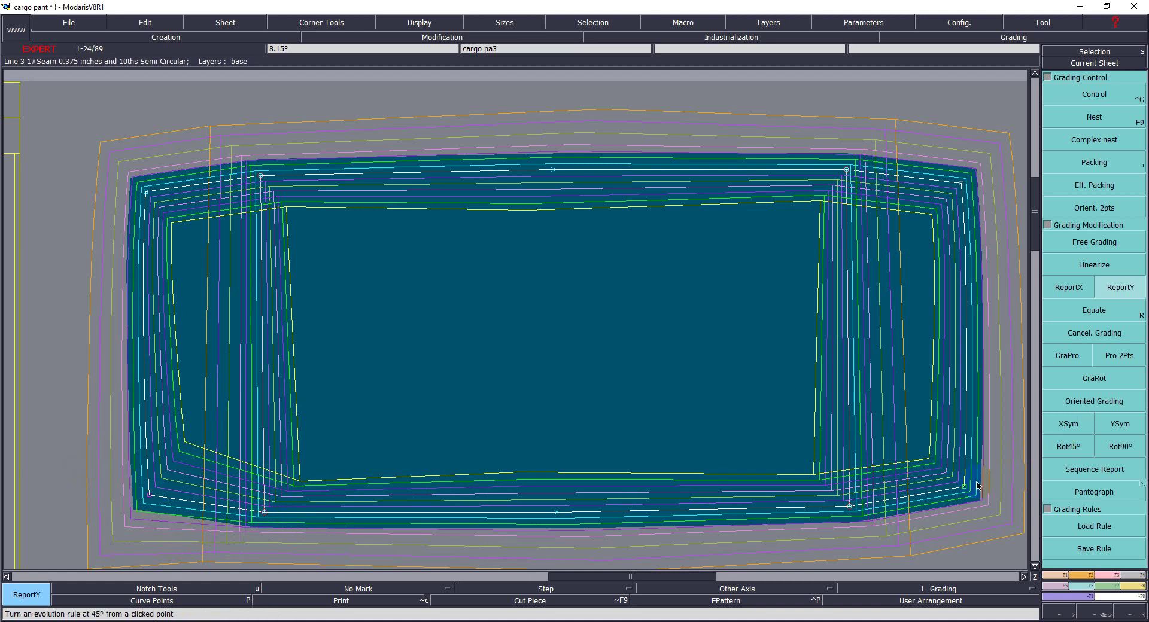
pyautogui.click(150, 497)
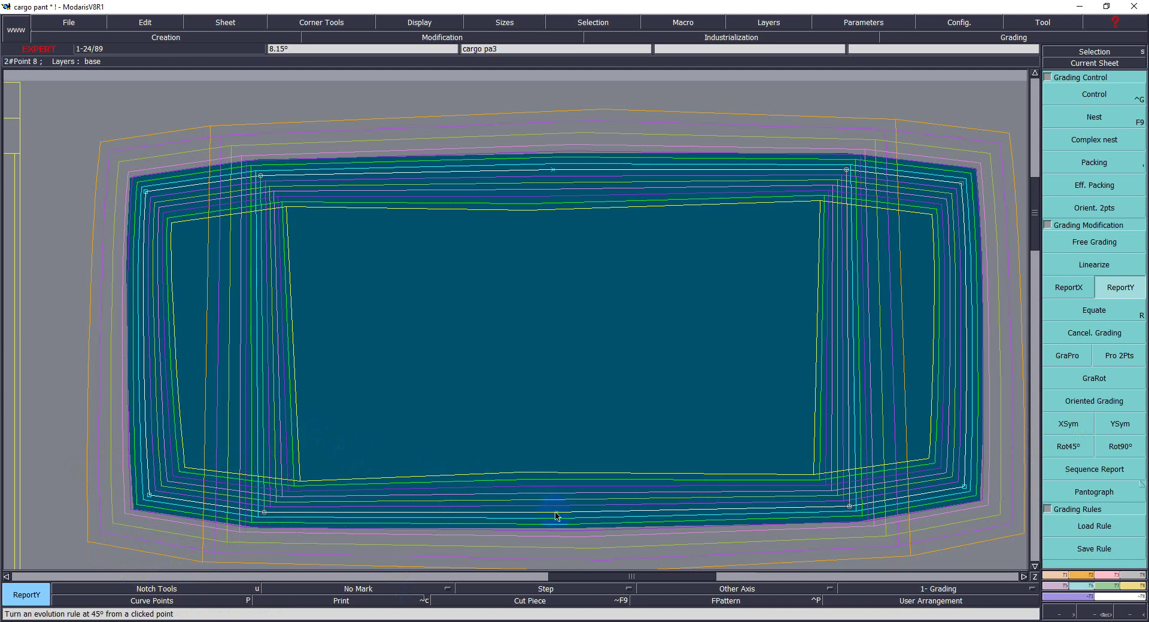
pyautogui.click(547, 177)
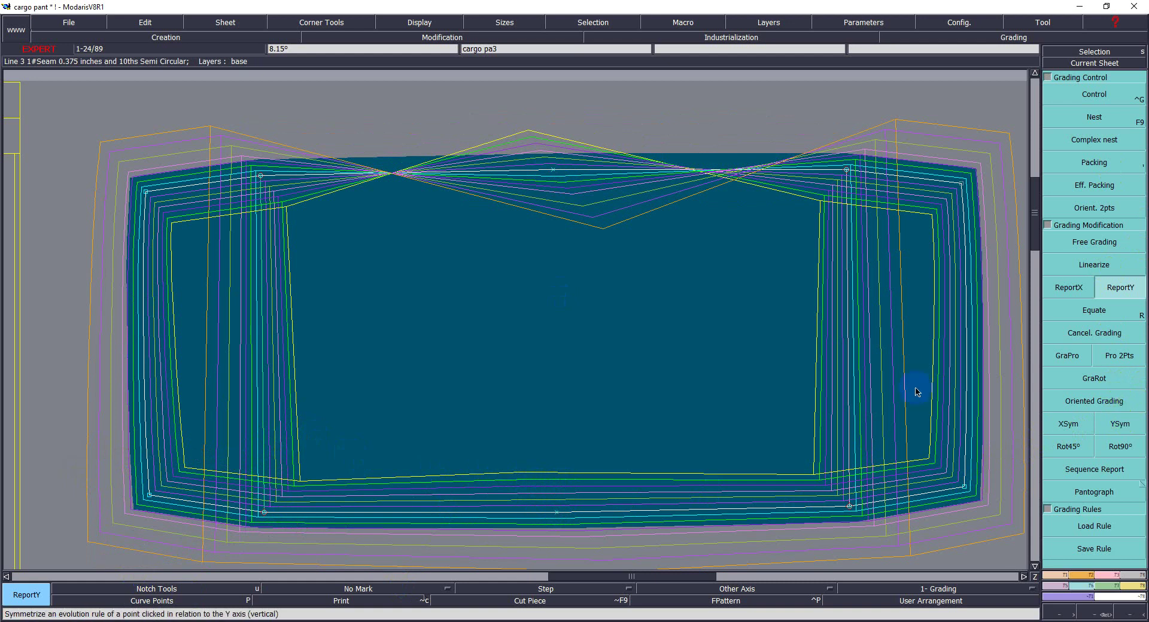
pyautogui.click(1119, 423)
pyautogui.click(1068, 424)
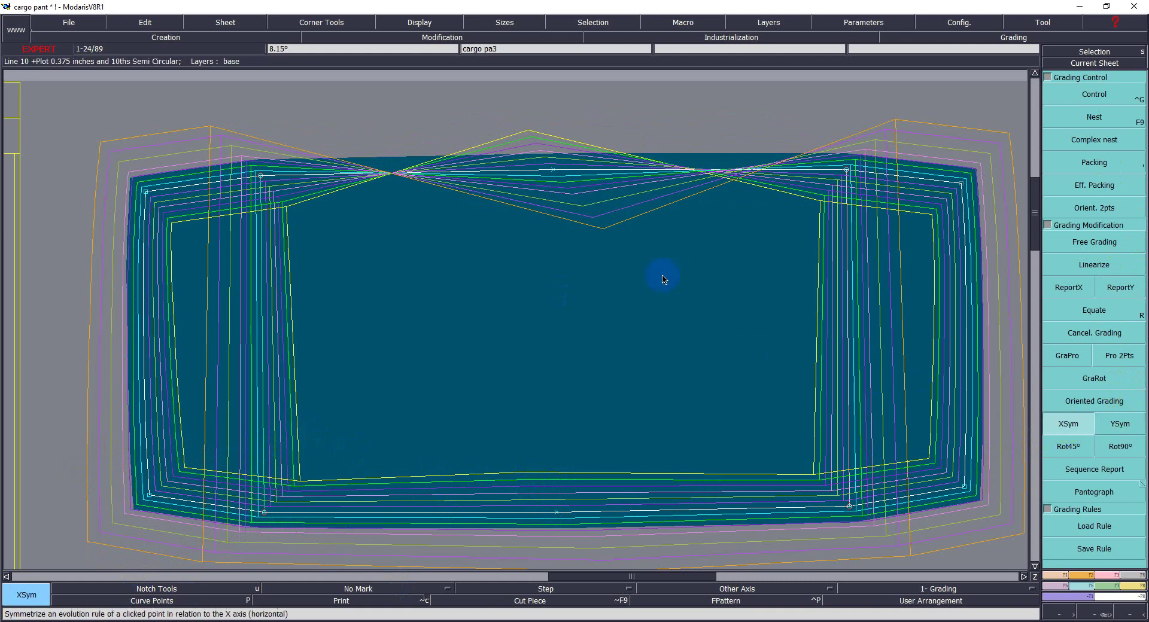
pyautogui.click(556, 172)
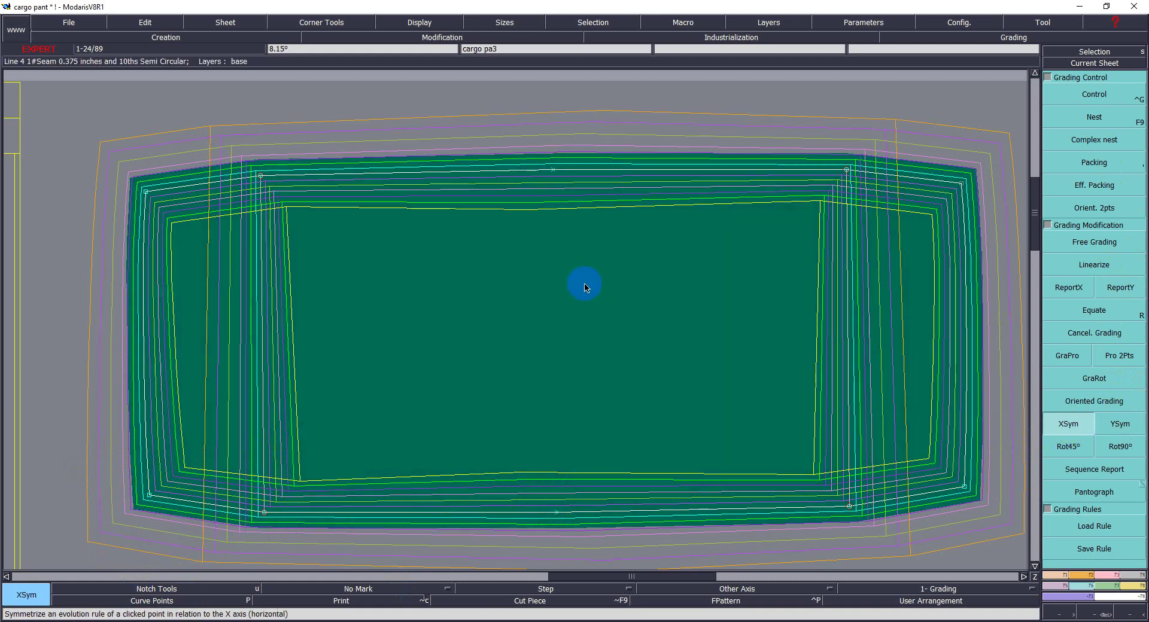
# Step: Delete the small square cargo pa4 pocket sheet
pyautogui.click(1092, 95)
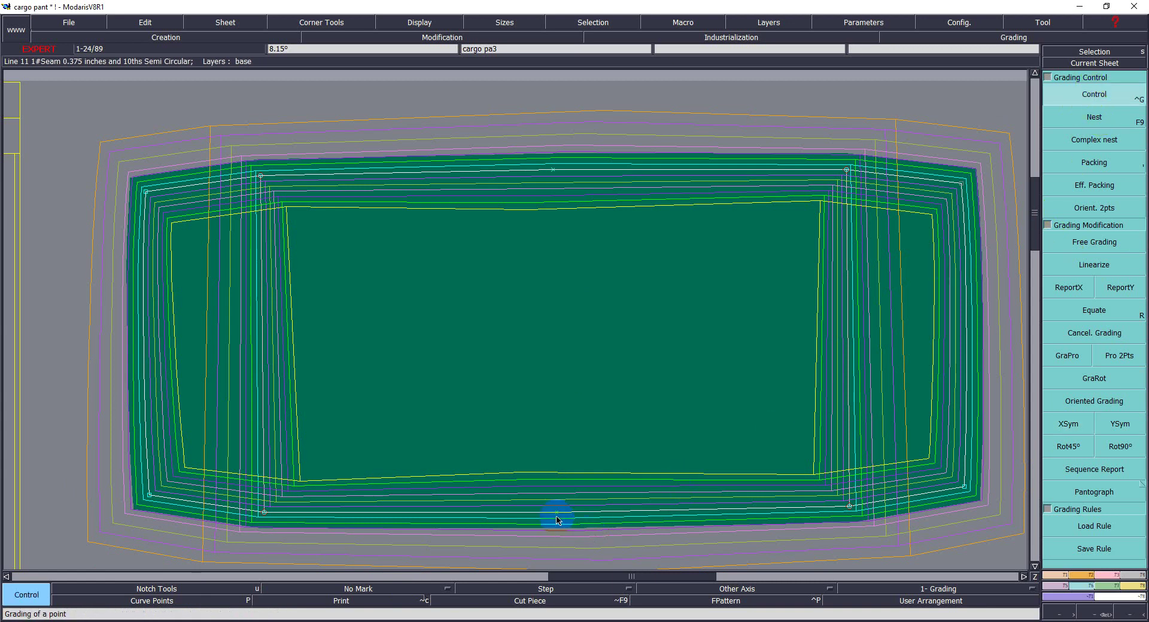
pyautogui.scroll(-2, 710, 344)
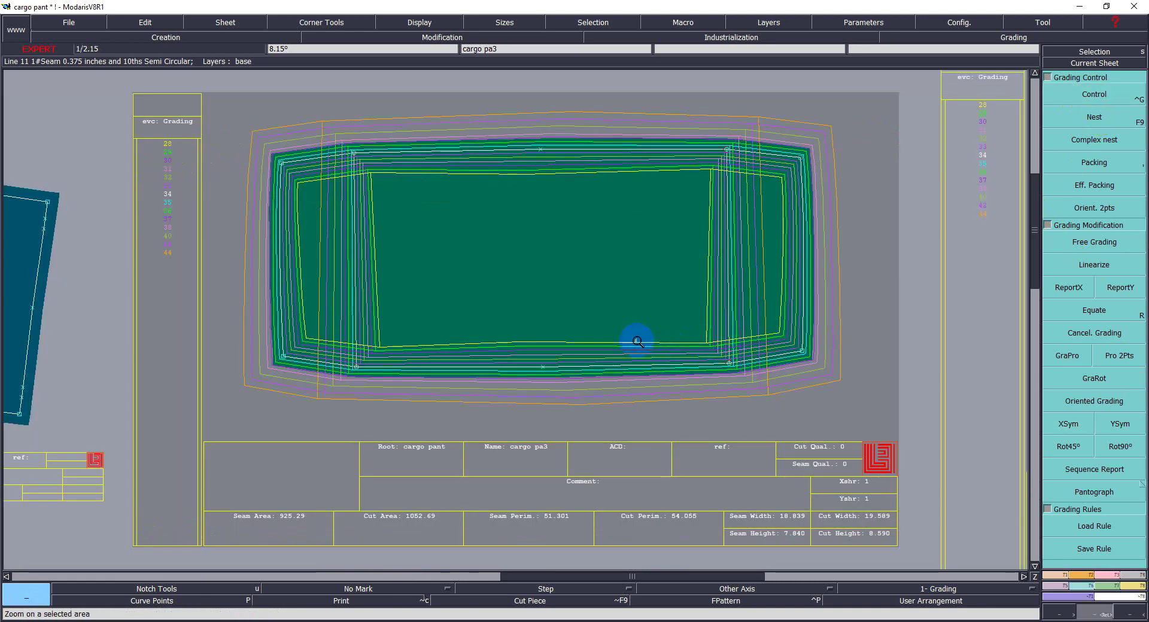
pyautogui.scroll(-3, 628, 335)
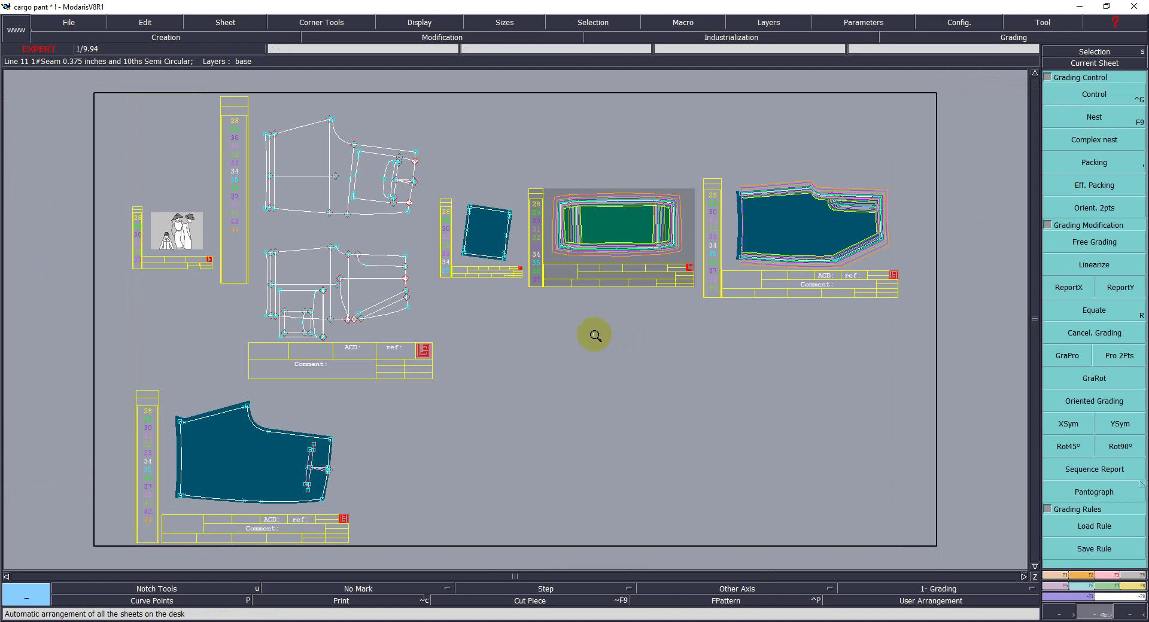
pyautogui.press('Delete')
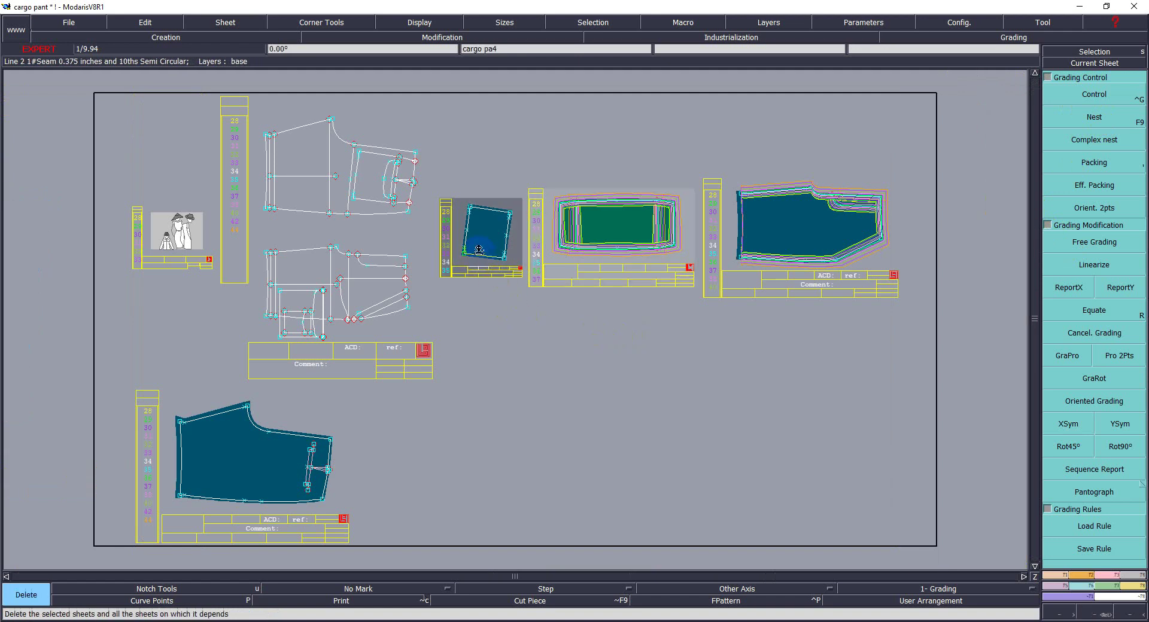
pyautogui.click(478, 255)
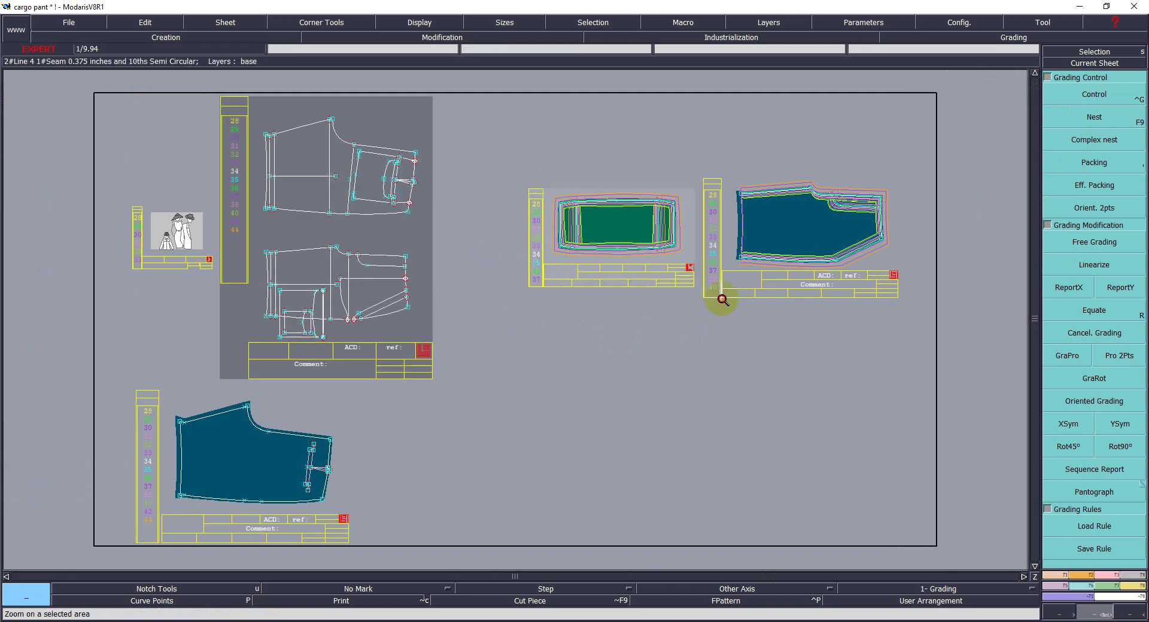
# Step: Show only cargo pa3's base outline and bring up the axis-type choices
pyautogui.scroll(3, 658, 296)
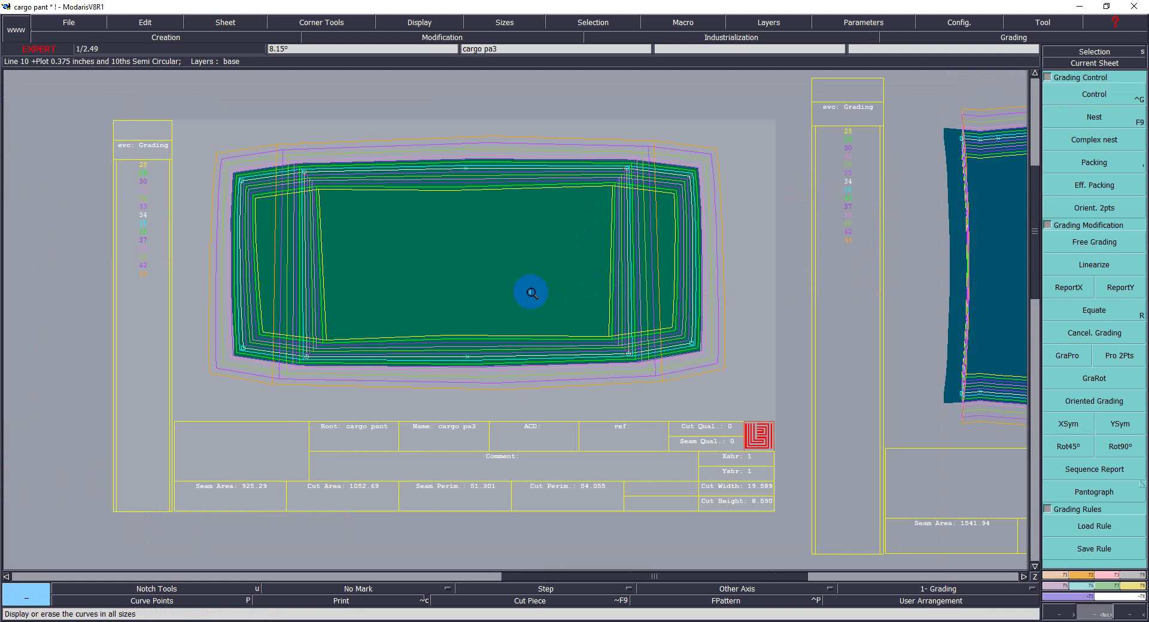
pyautogui.click(440, 282)
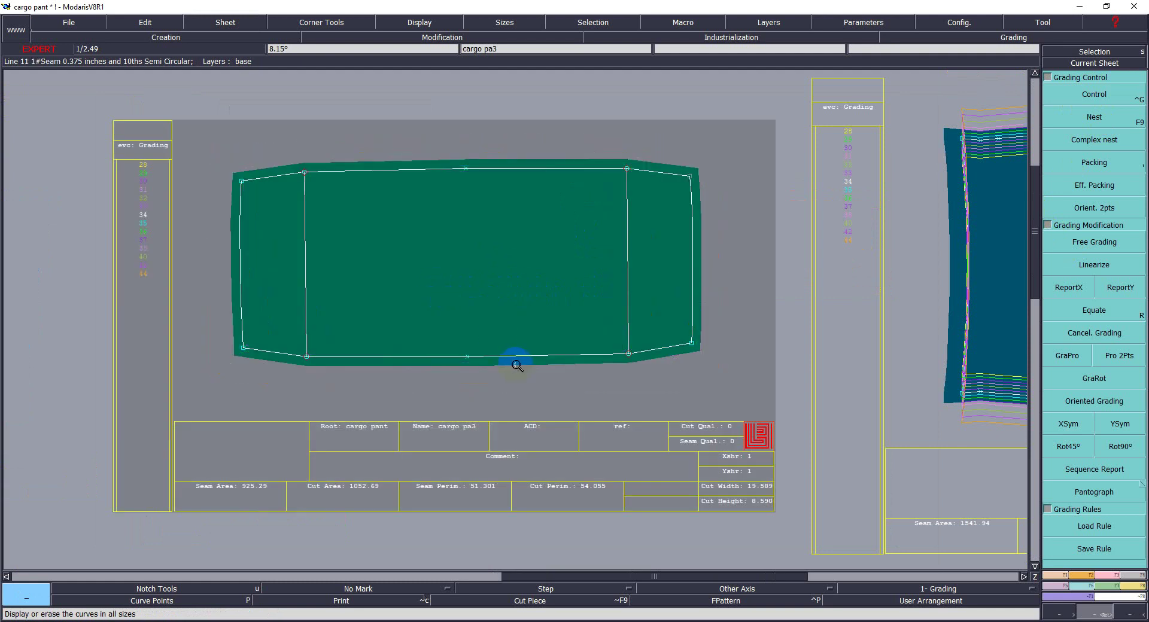
pyautogui.click(733, 589)
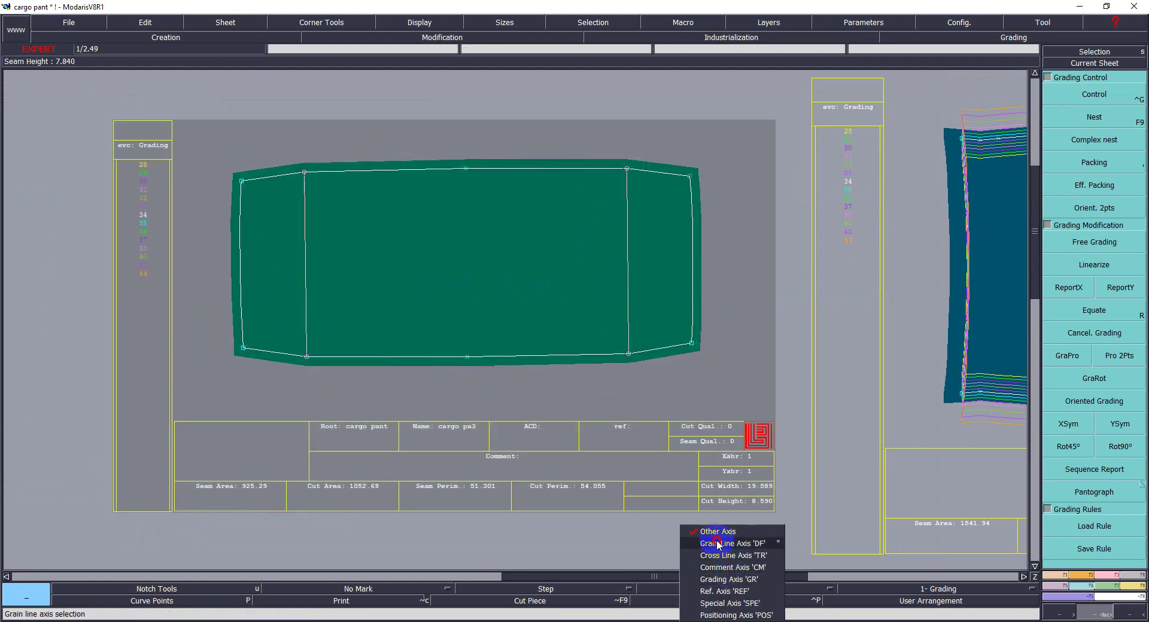
# Step: Draw a horizontal 'DF' grain line axis across the middle of cargo pa3
pyautogui.click(748, 541)
pyautogui.click(508, 270)
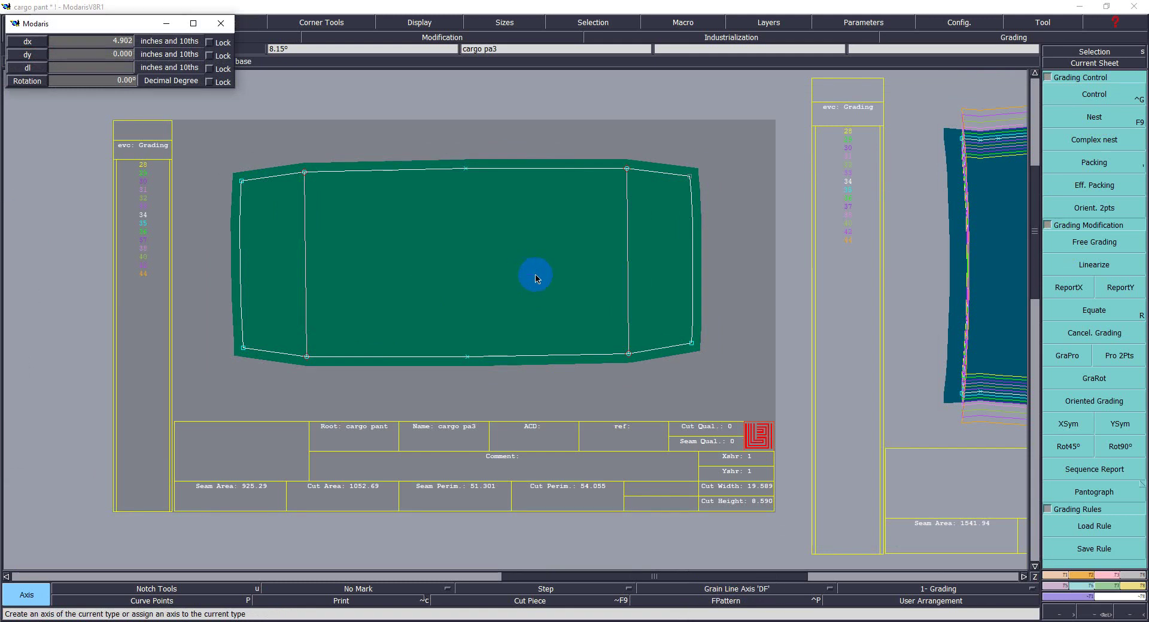
pyautogui.click(542, 273)
pyautogui.press('F9')
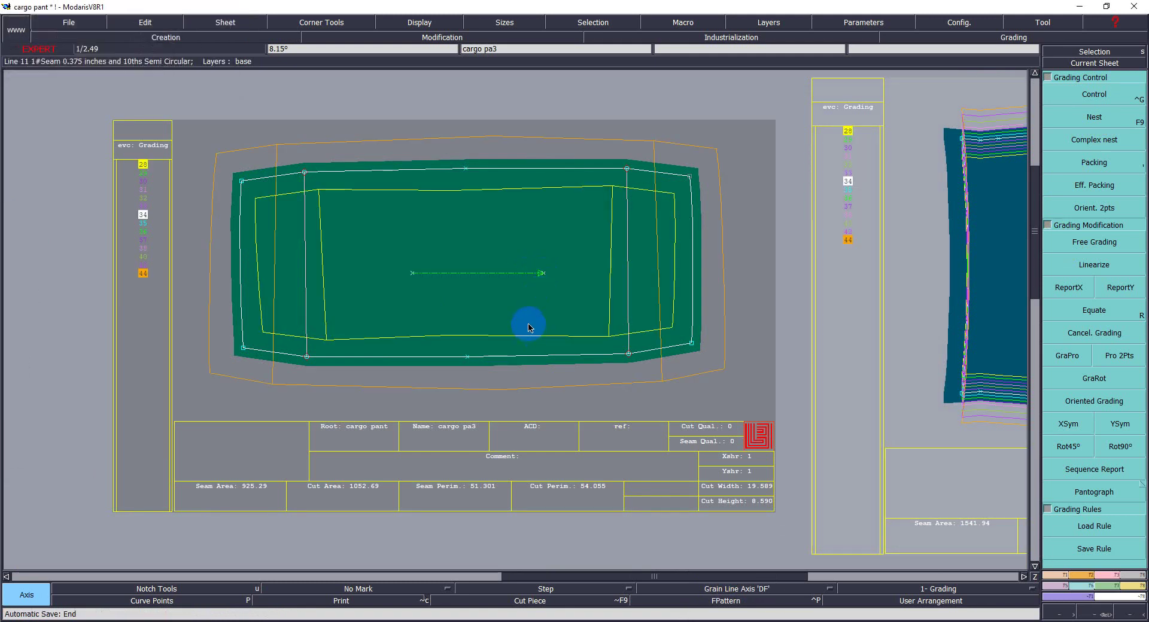
pyautogui.press('F9')
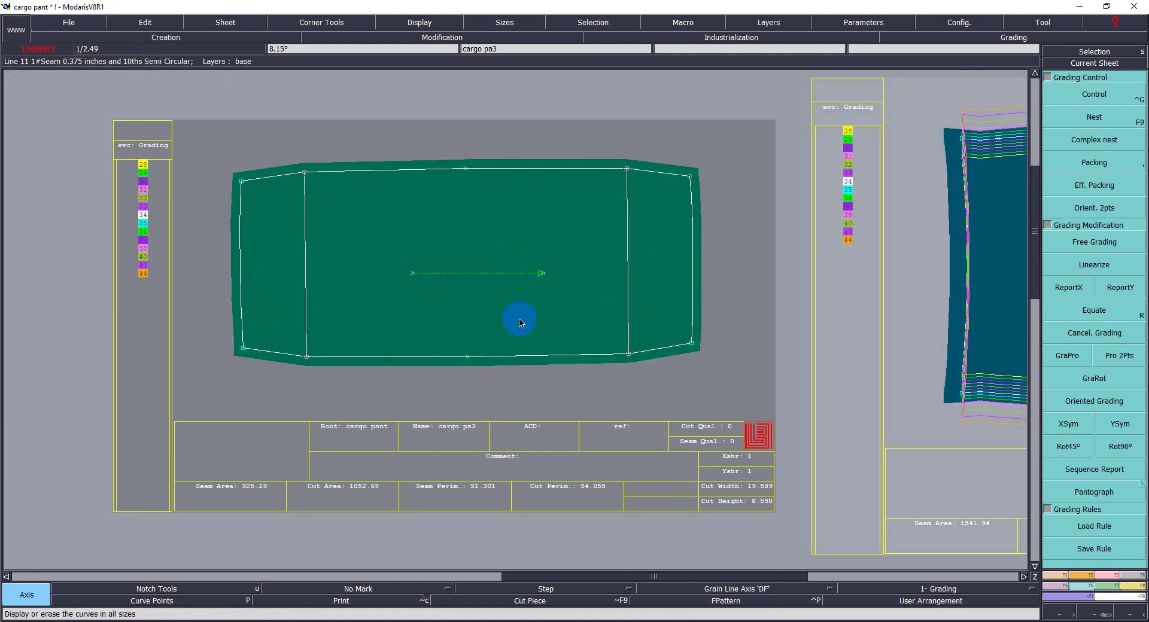
pyautogui.press('Home')
pyautogui.press('z')
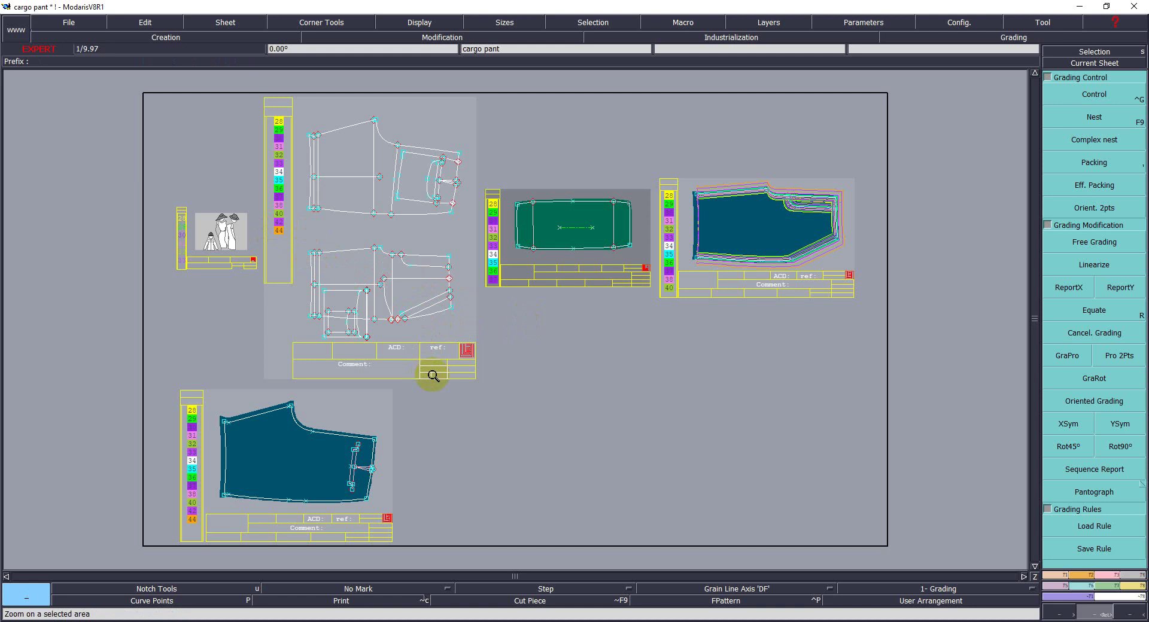
# Step: Drag the inner pocket piece out of the pant base pattern onto its own sheet
pyautogui.moveTo(367, 130); pyautogui.dragTo(480, 218)
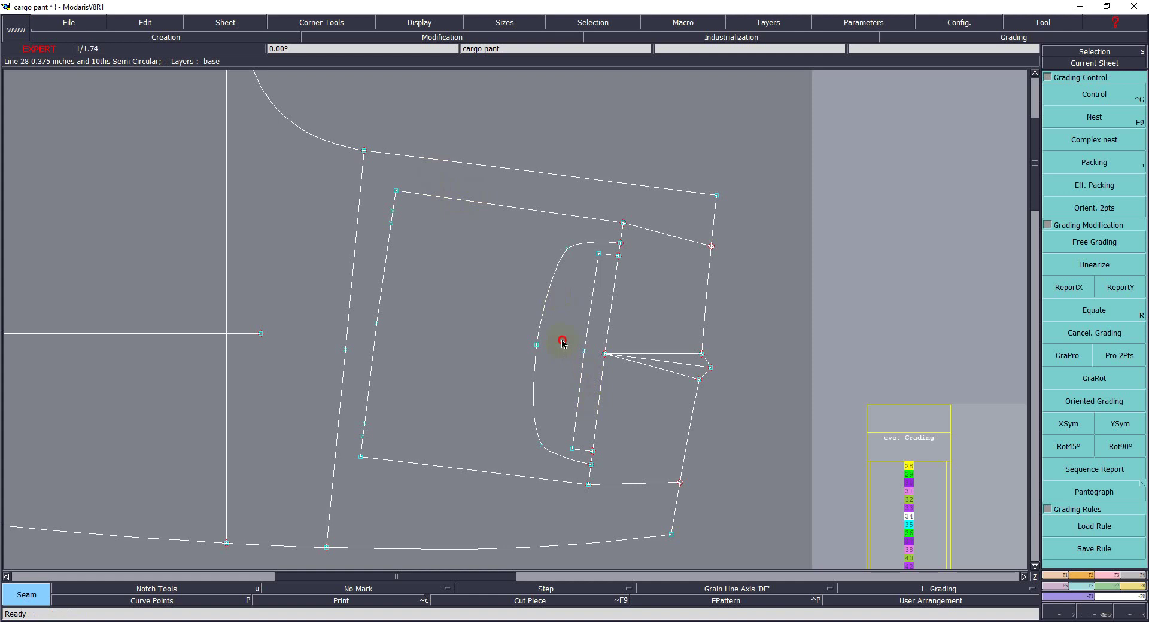
pyautogui.moveTo(562, 343); pyautogui.dragTo(595, 343)
pyautogui.press('z')
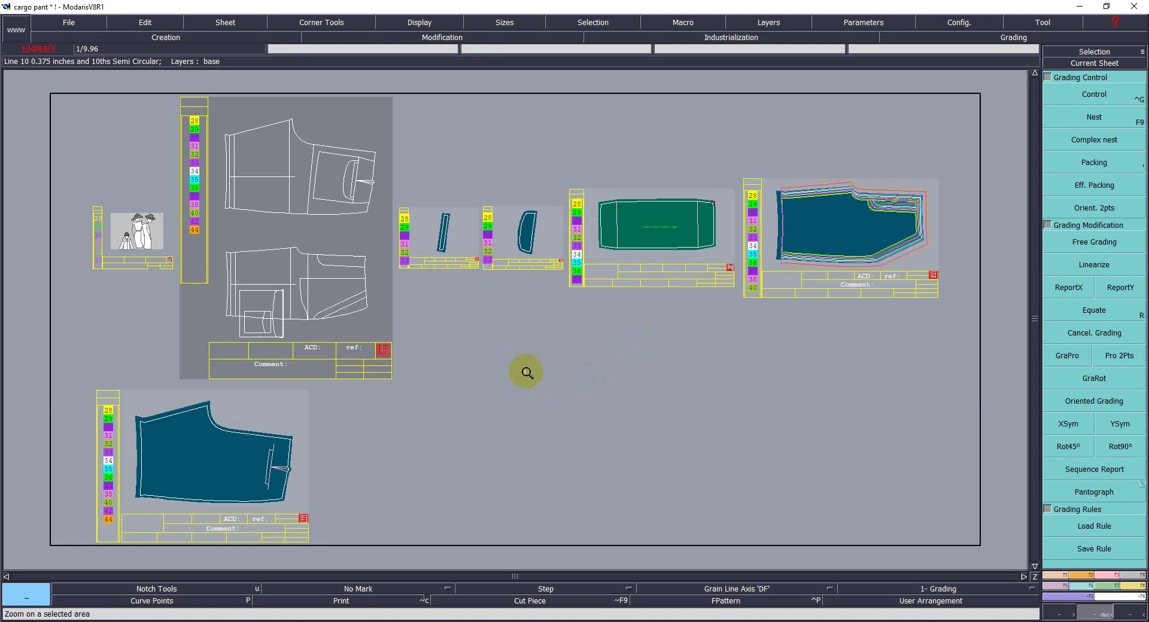
pyautogui.moveTo(182, 250); pyautogui.dragTo(413, 436)
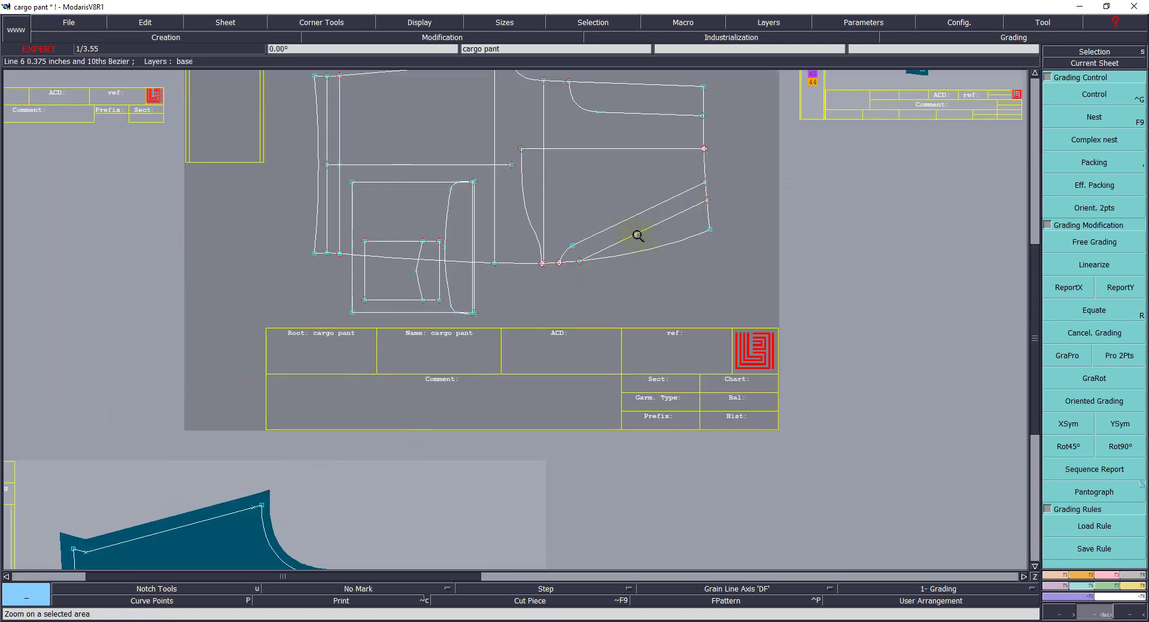
# Step: Extract the curved-edge front pocket piece from the pant base pattern
pyautogui.press('Escape')
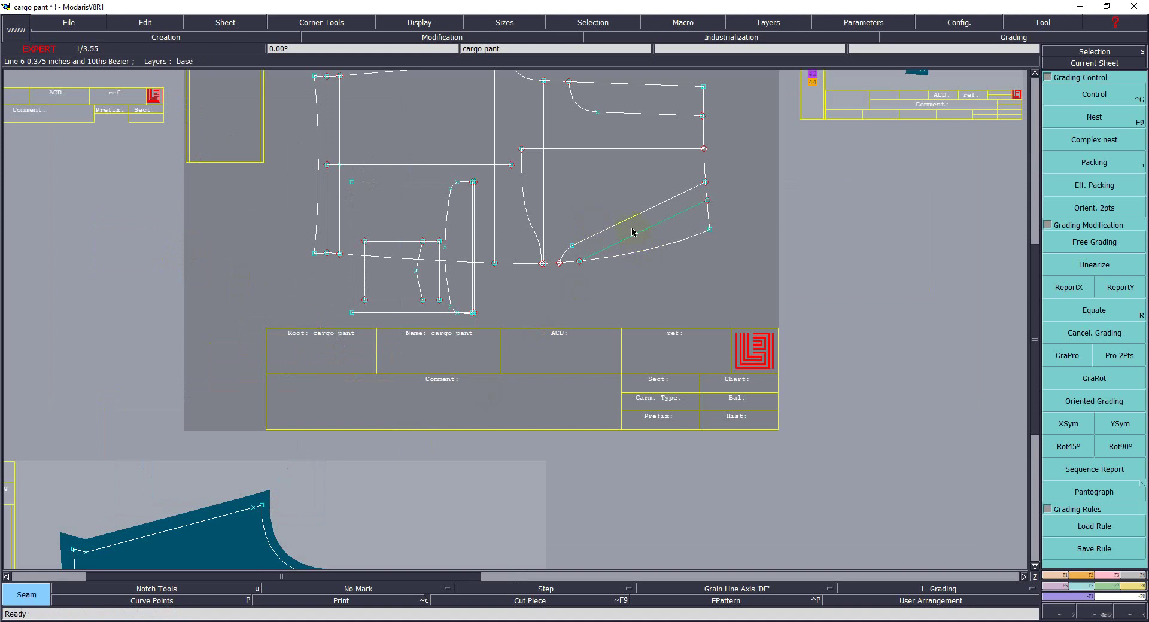
pyautogui.click(646, 237)
pyautogui.click(605, 205)
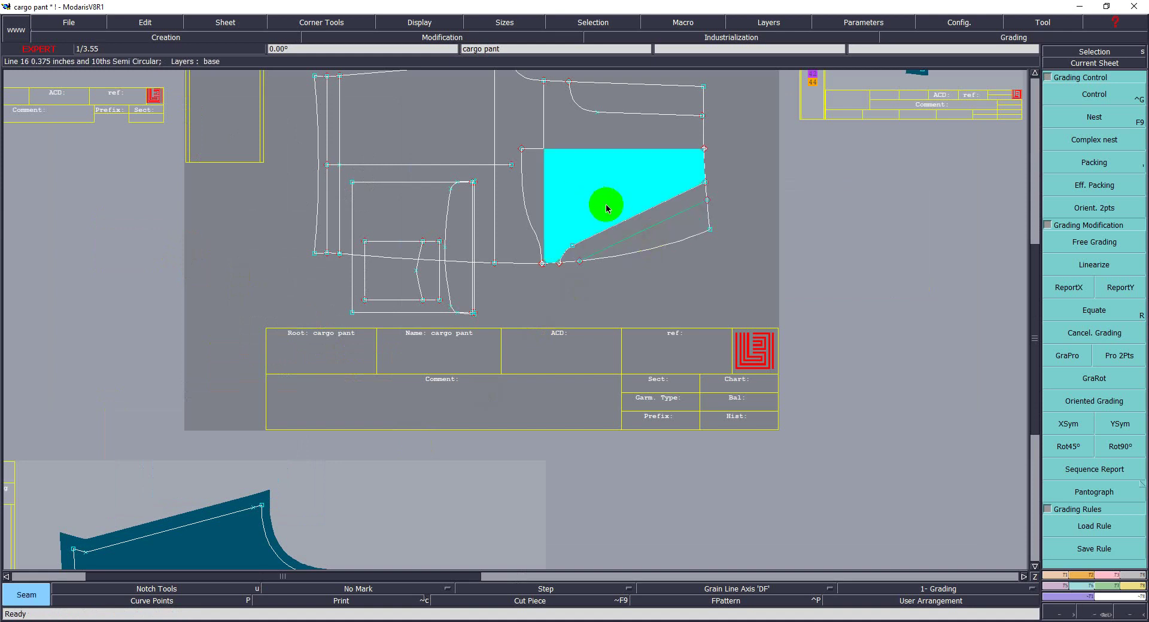
pyautogui.click(538, 171)
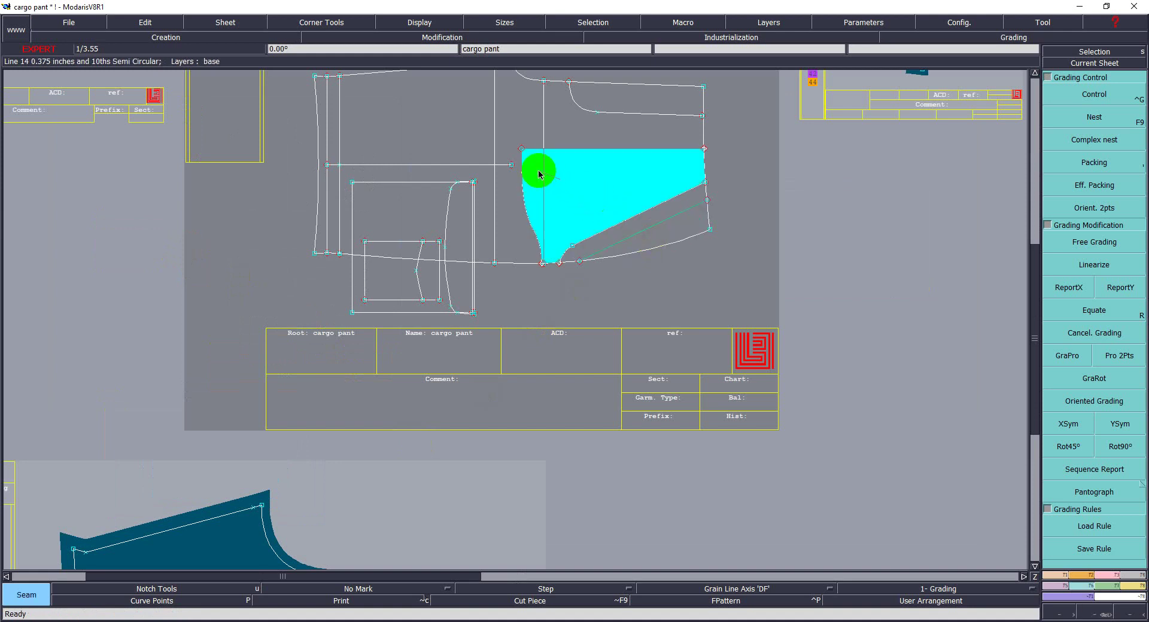
pyautogui.click(568, 199)
pyautogui.click(608, 220)
pyautogui.click(619, 224)
pyautogui.click(566, 205)
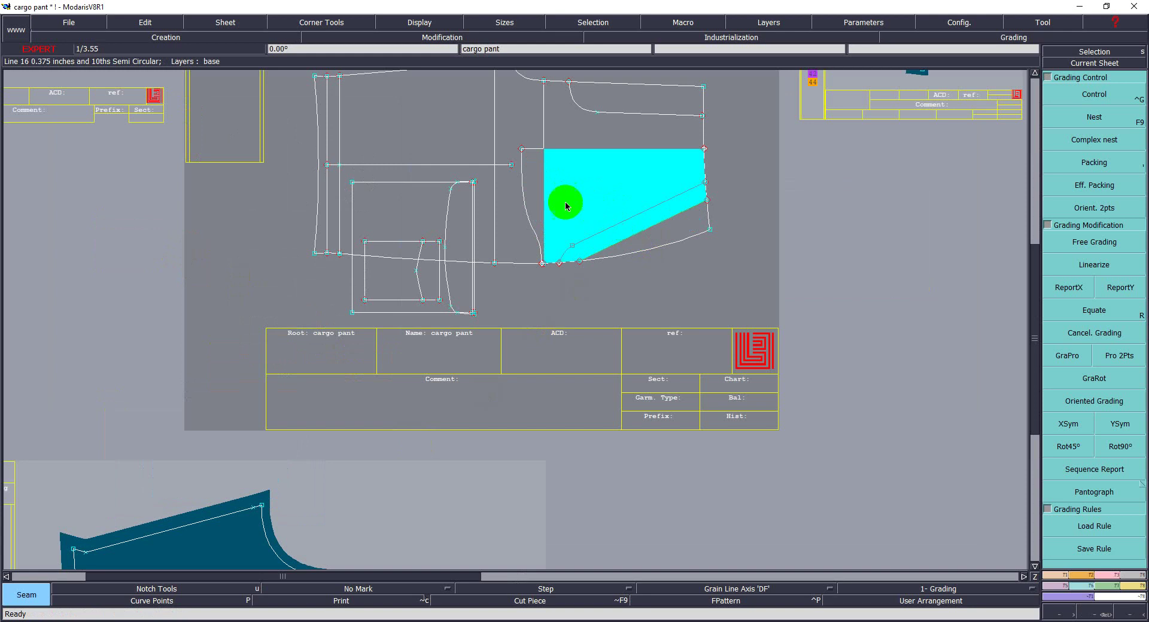
pyautogui.click(536, 186)
pyautogui.rightClick(540, 195)
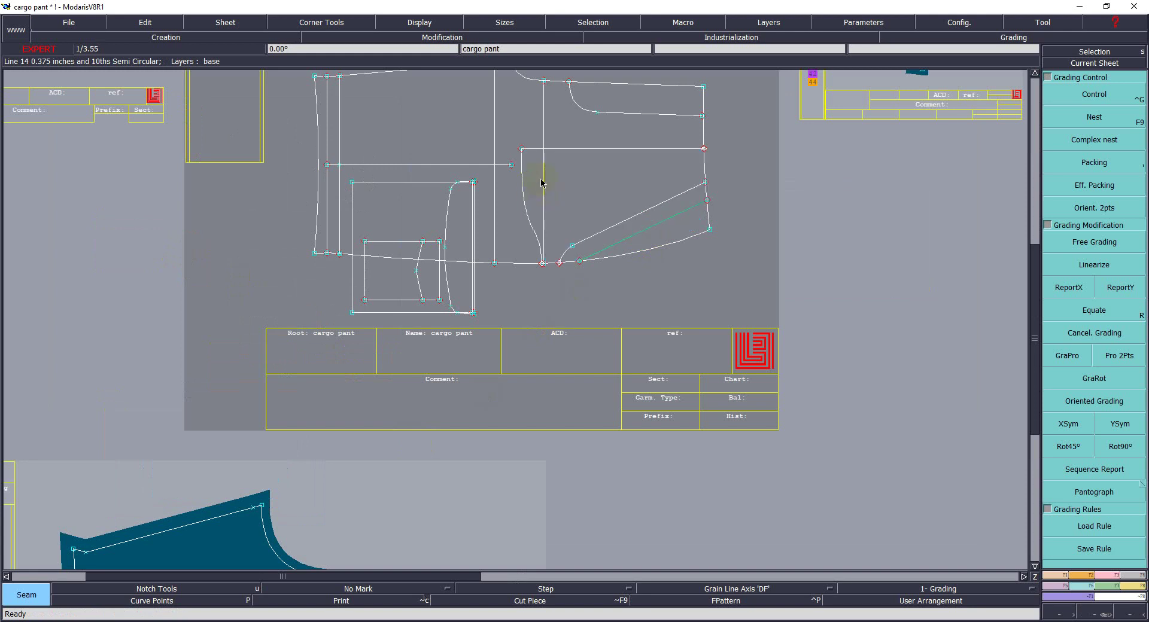
# Step: Extract the slanted strip and the larger upper pocket piece as separate pieces
pyautogui.click(656, 234)
pyautogui.rightClick(645, 174)
pyautogui.click(618, 109)
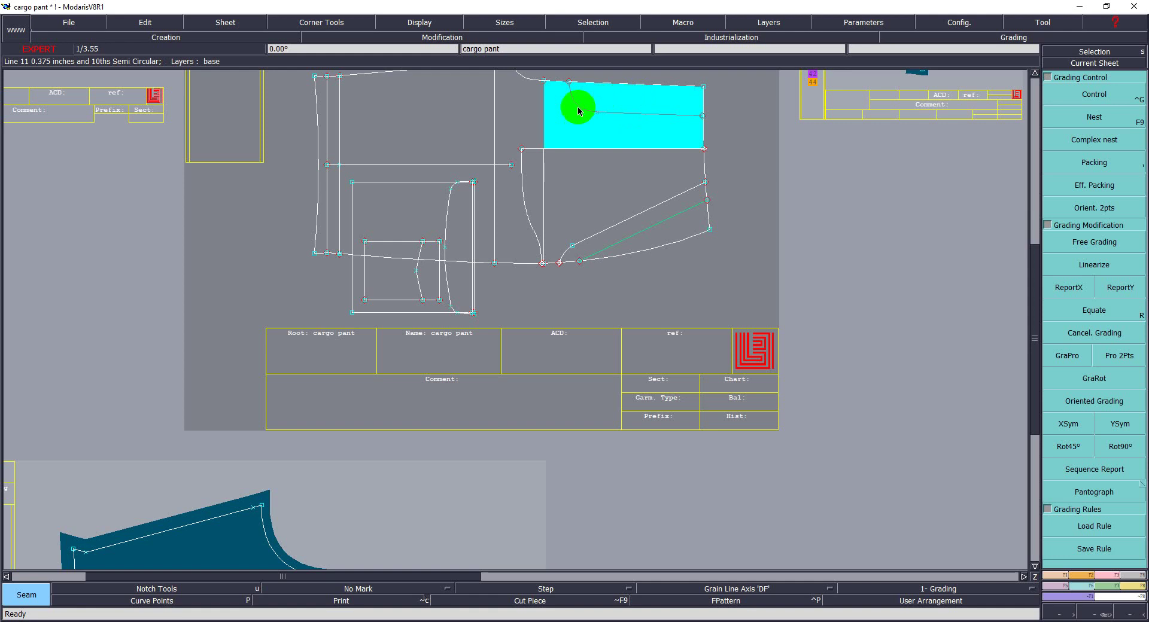
pyautogui.click(545, 157)
pyautogui.rightClick(623, 138)
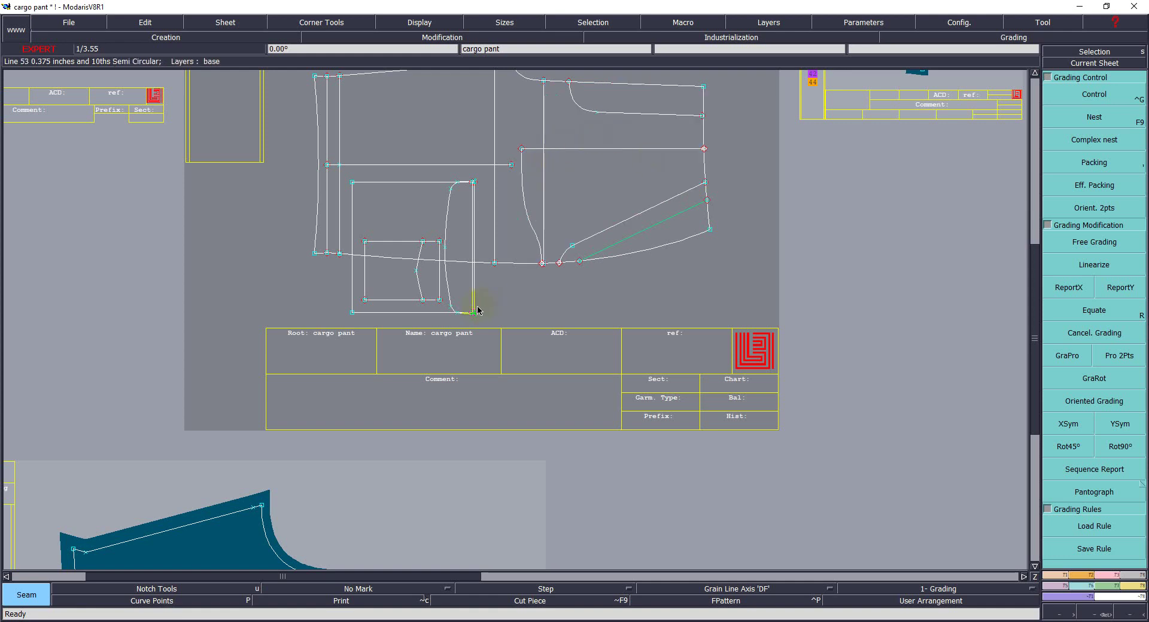
# Step: Delete the extra pocket sheet and flip the right pocket piece with X Sym
pyautogui.press('z')
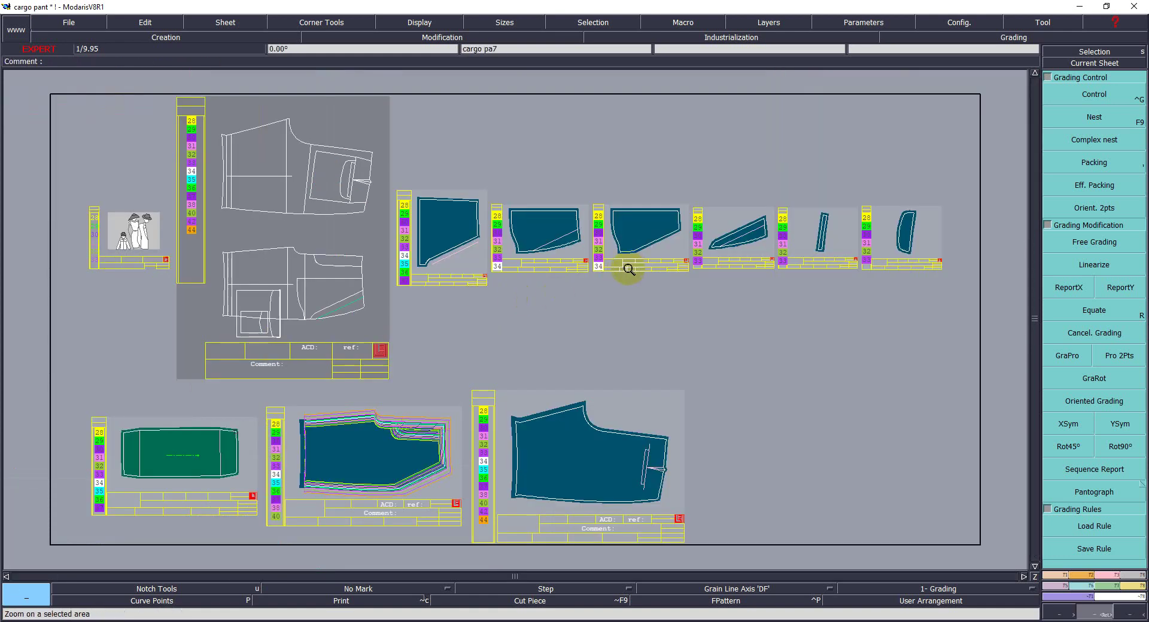
pyautogui.click(428, 252)
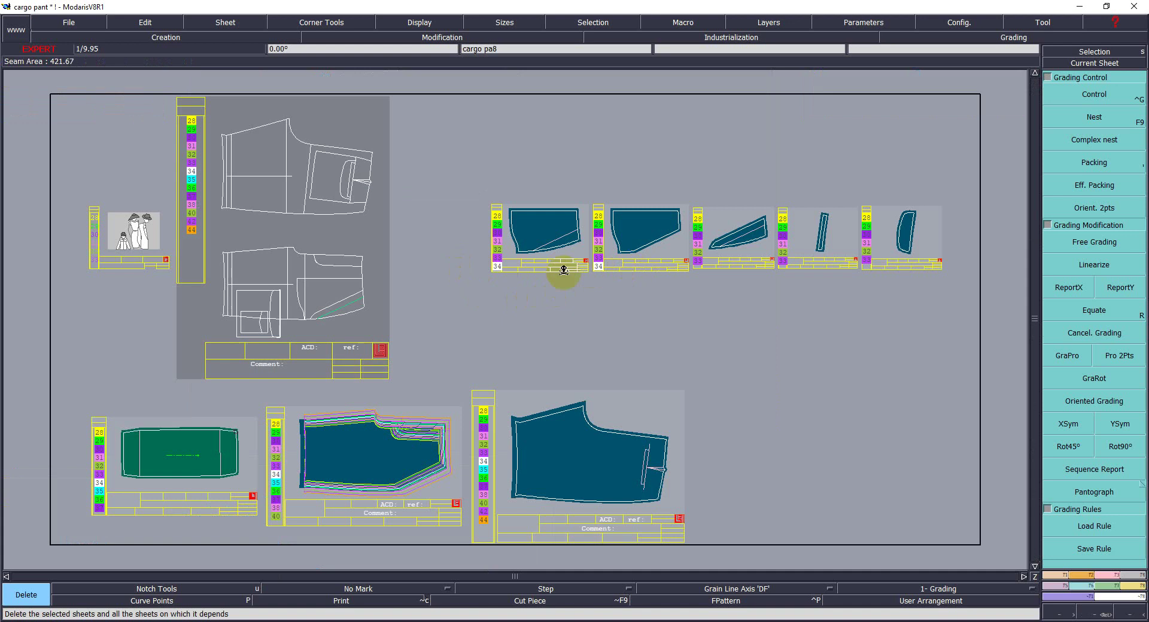
pyautogui.press('z')
pyautogui.moveTo(488, 179); pyautogui.dragTo(680, 300)
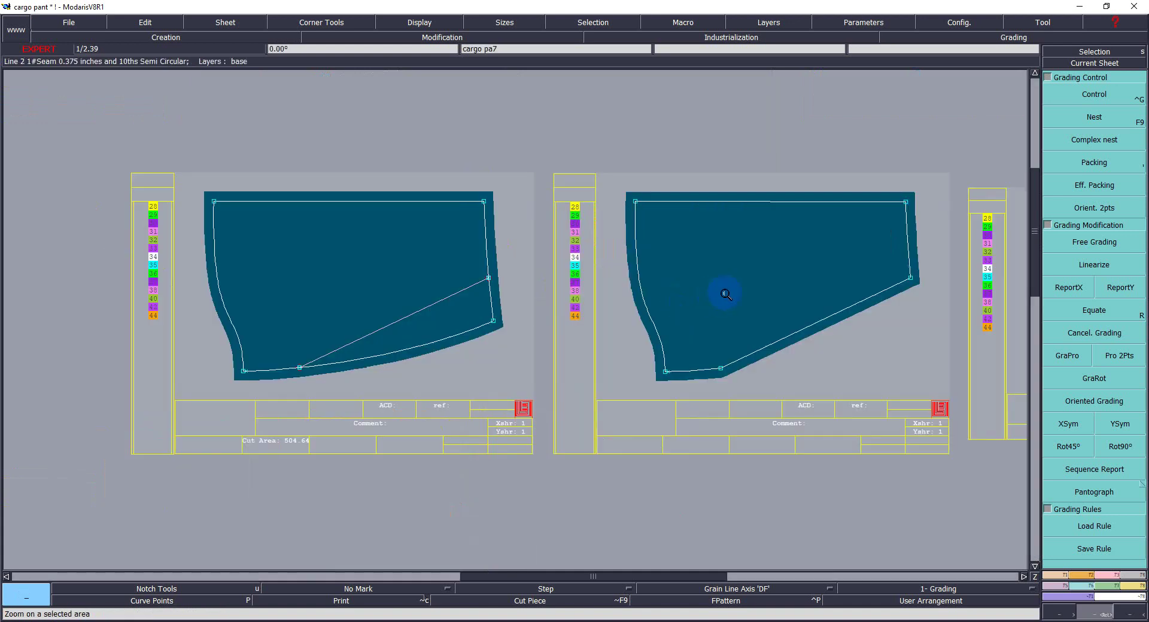
pyautogui.press('F4')
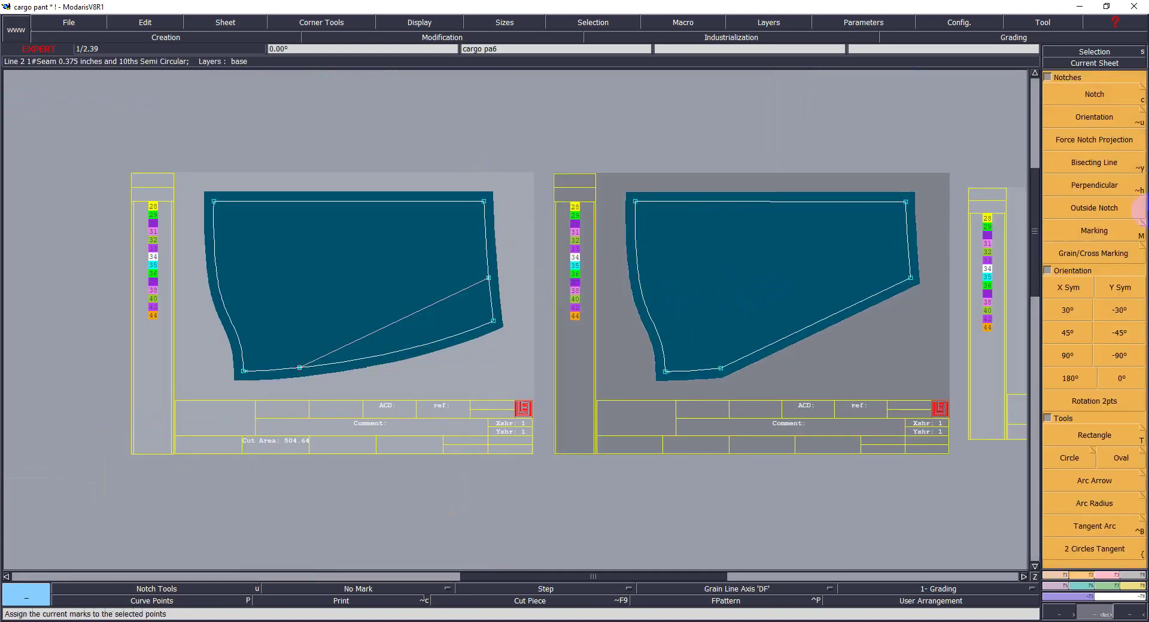
pyautogui.click(1094, 400)
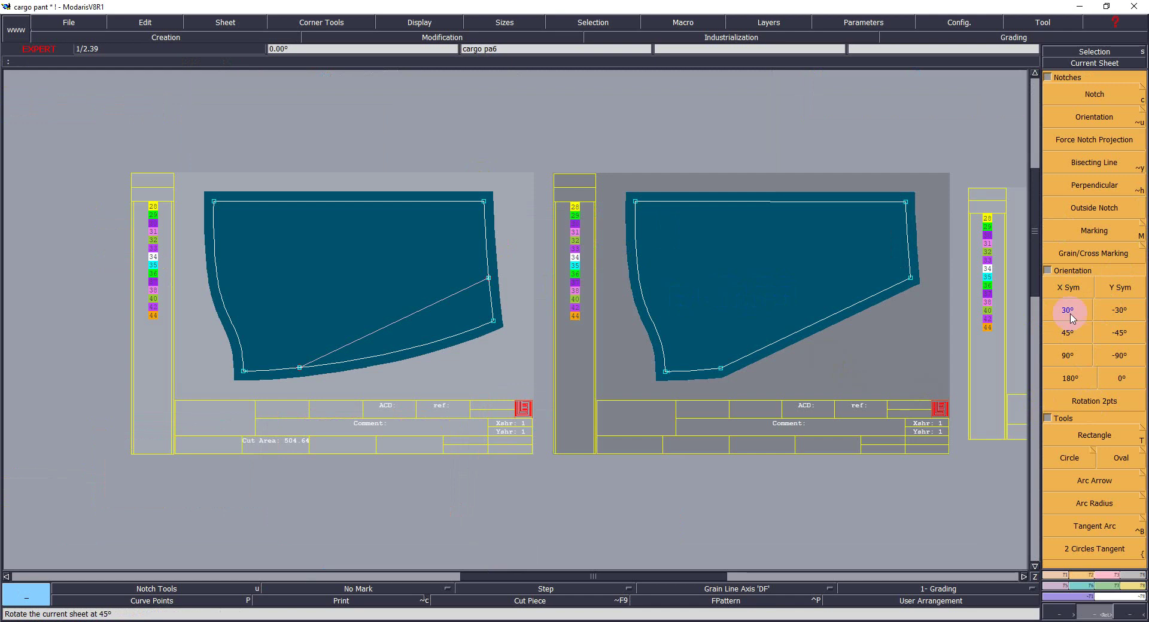
pyautogui.click(1068, 288)
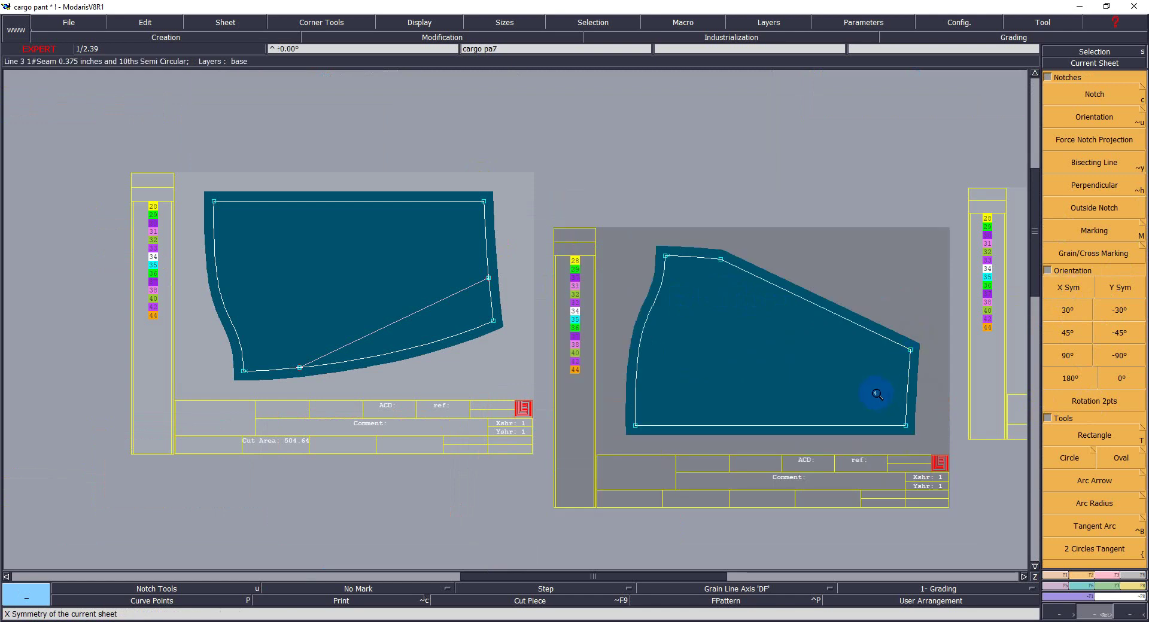
# Step: Join the right pocket piece's bottom edge onto the left piece, creating cargo pa9
pyautogui.press('F3')
pyautogui.click(1124, 157)
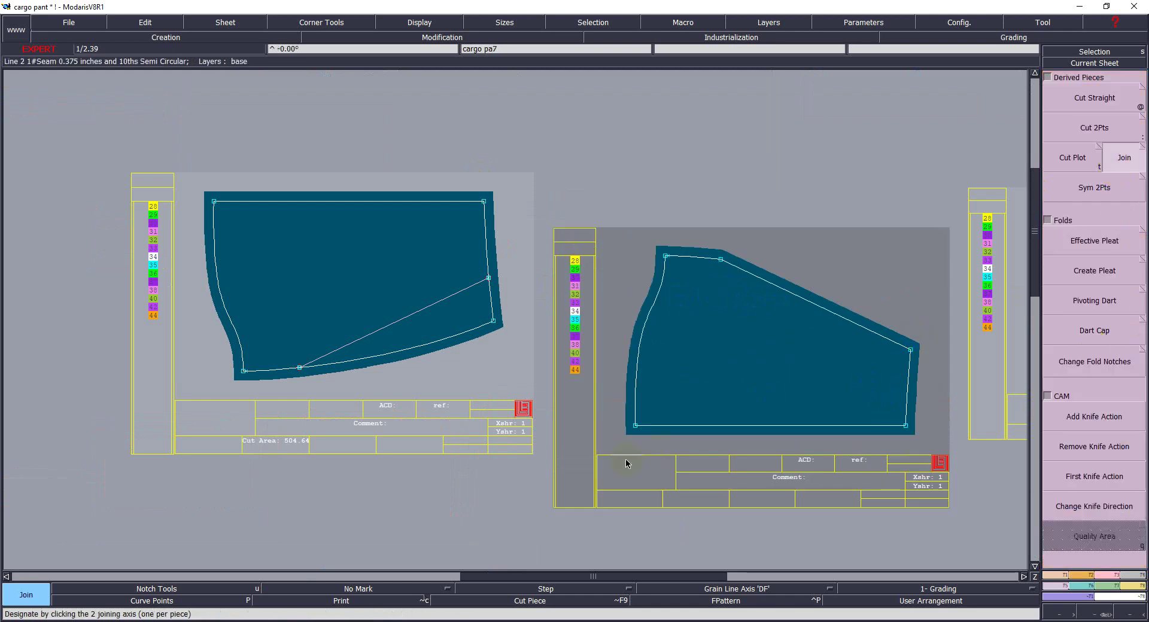
pyautogui.moveTo(633, 429); pyautogui.dragTo(909, 429)
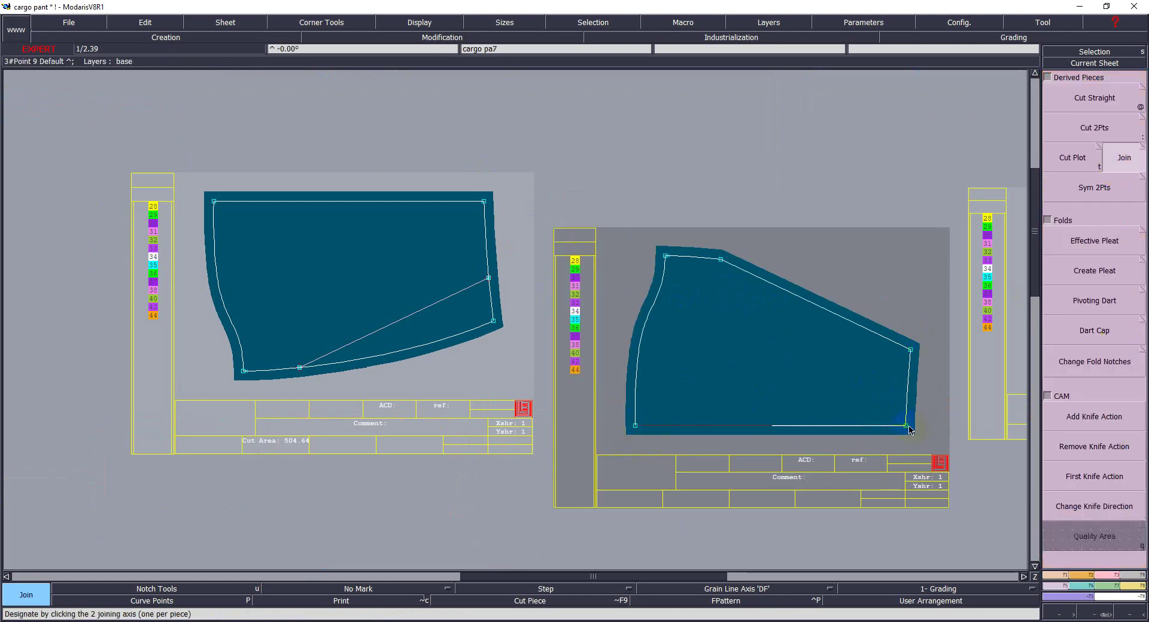
pyautogui.moveTo(257, 216)
pyautogui.mouseDown()
pyautogui.moveTo(333, 191)
pyautogui.moveTo(482, 201)
pyautogui.mouseUp()
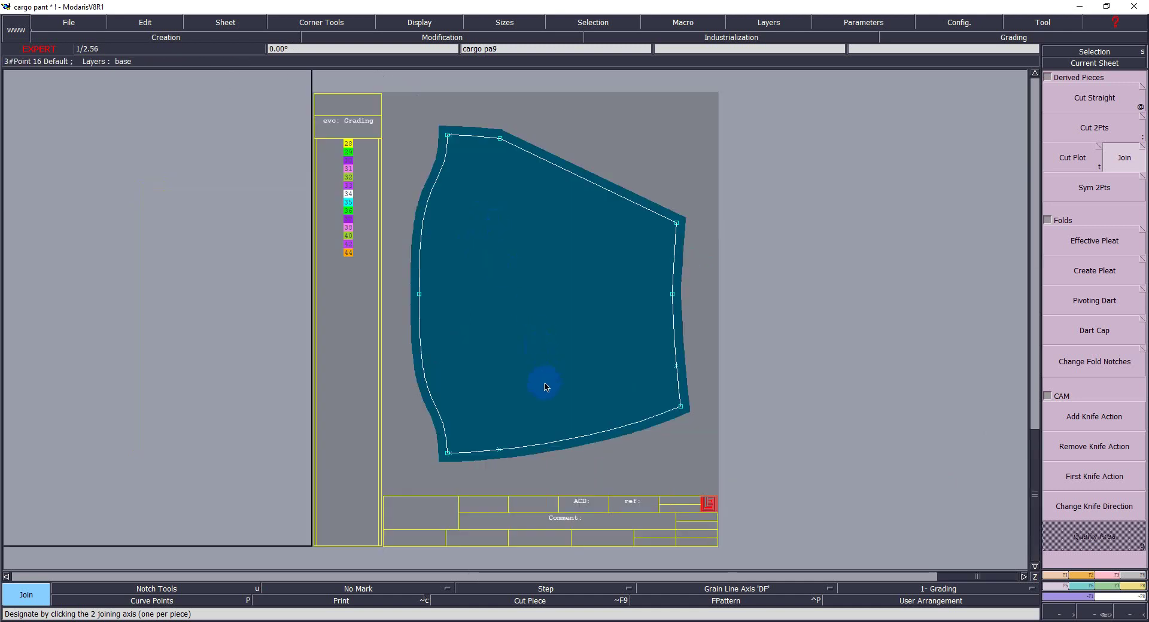
# Step: Give the joined cargo pa9 pocket a horizontal grain line axis, replacing an unnamed axis
pyautogui.click(752, 594)
pyautogui.click(739, 531)
pyautogui.click(493, 307)
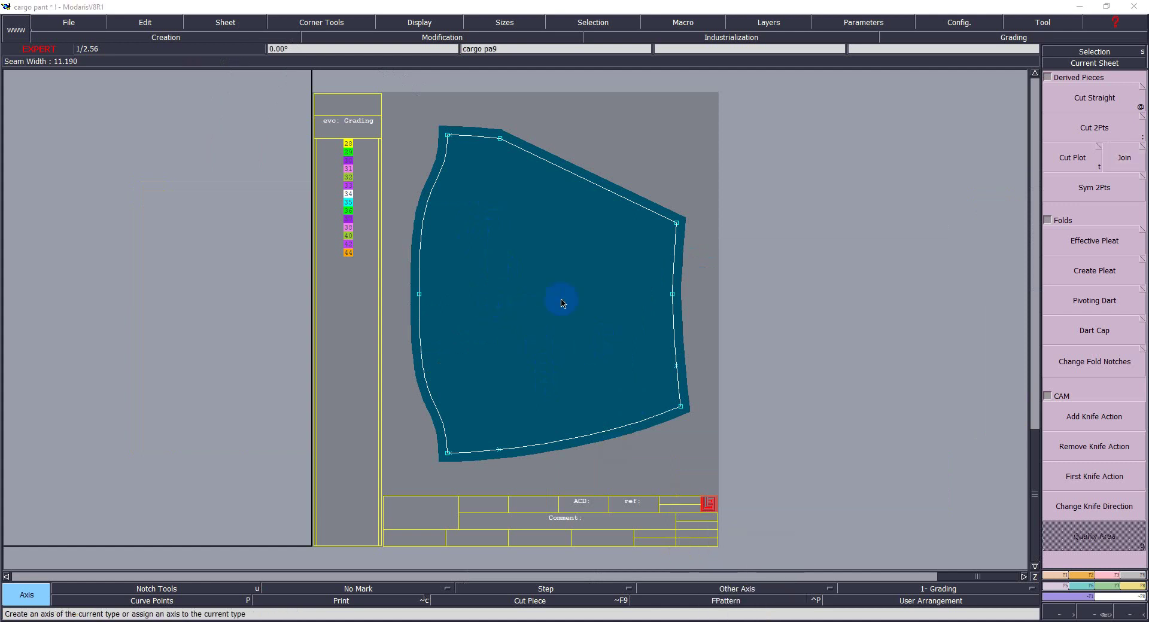
pyautogui.click(600, 306)
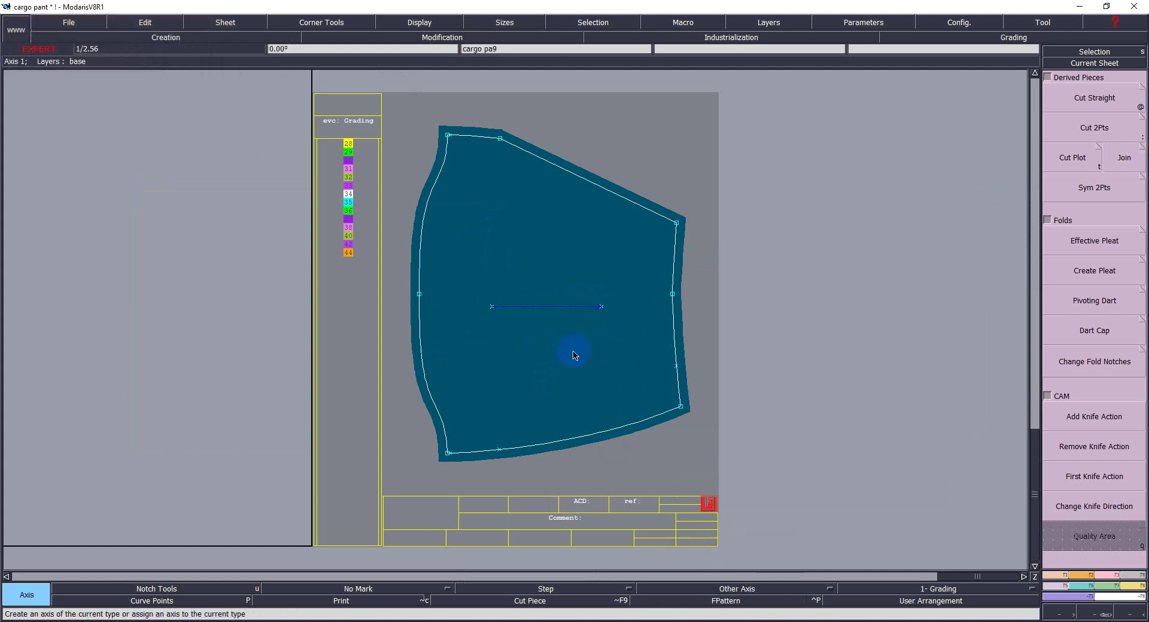
pyautogui.click(745, 594)
pyautogui.click(733, 540)
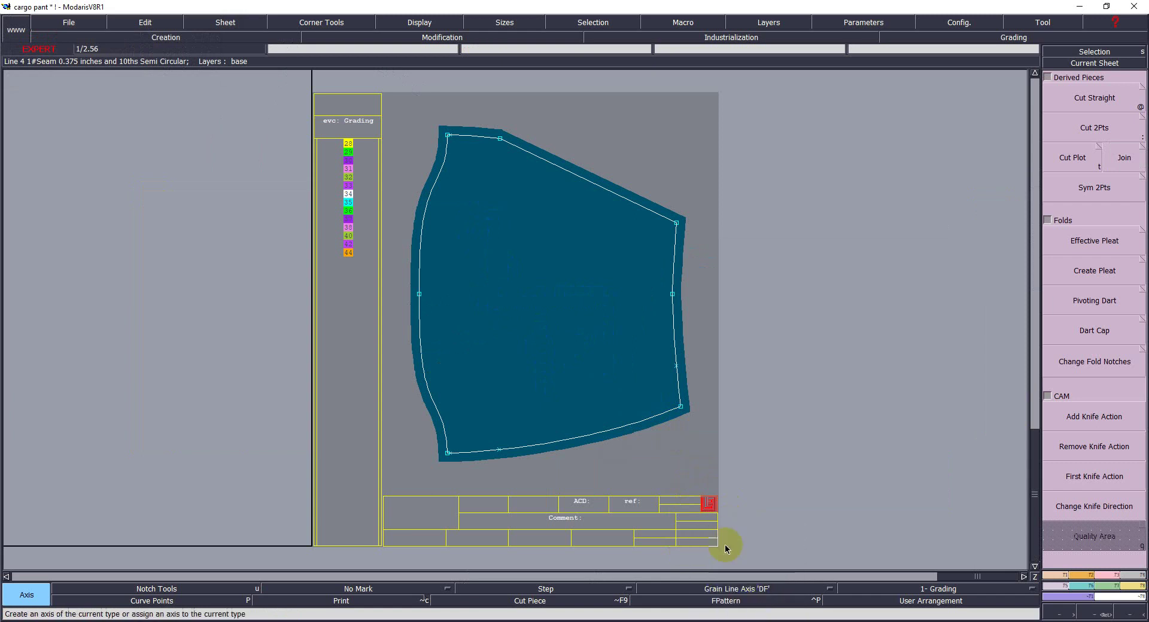
pyautogui.click(603, 295)
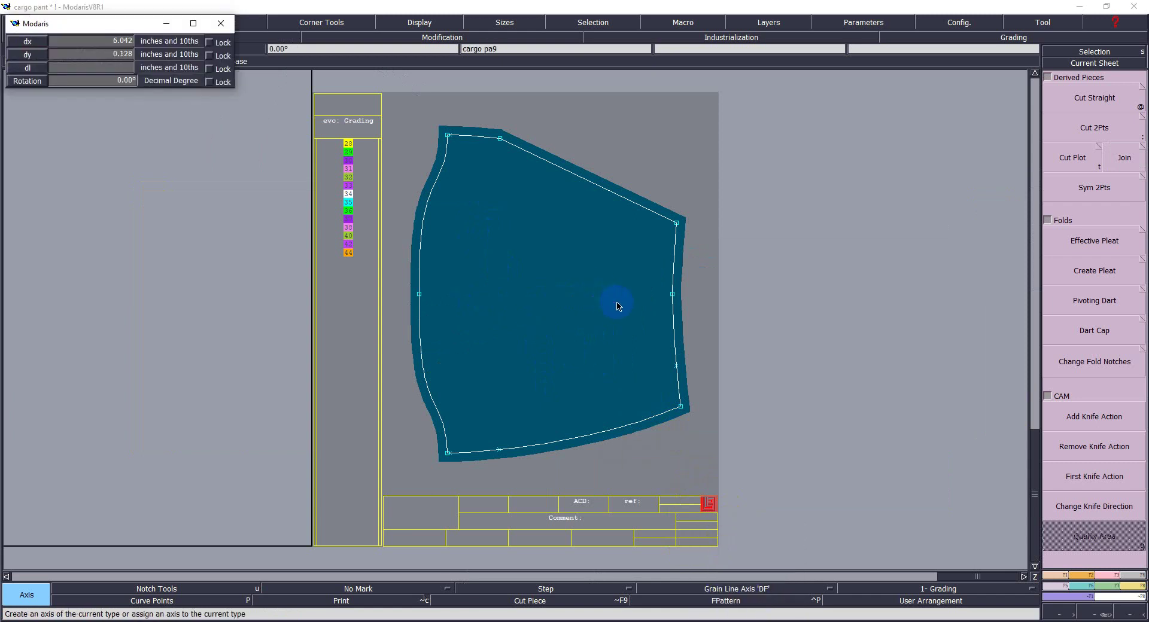
pyautogui.click(614, 303)
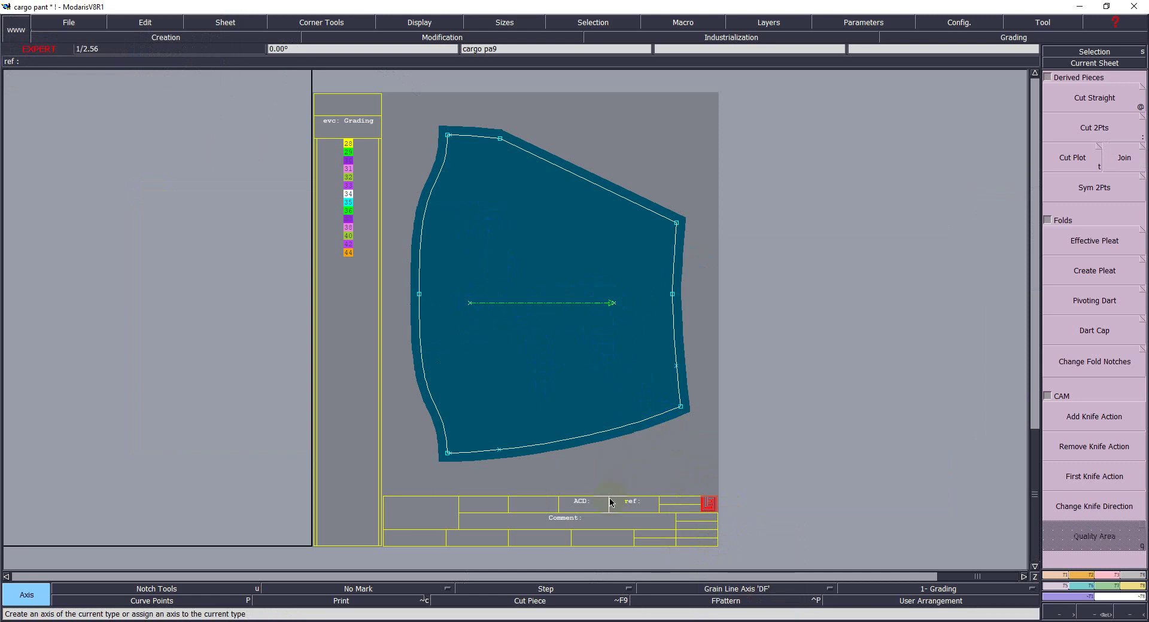
# Step: Set cargo pa9's comment to 'pkt bag 1*2' and show all sheets arranged
pyautogui.press('e')
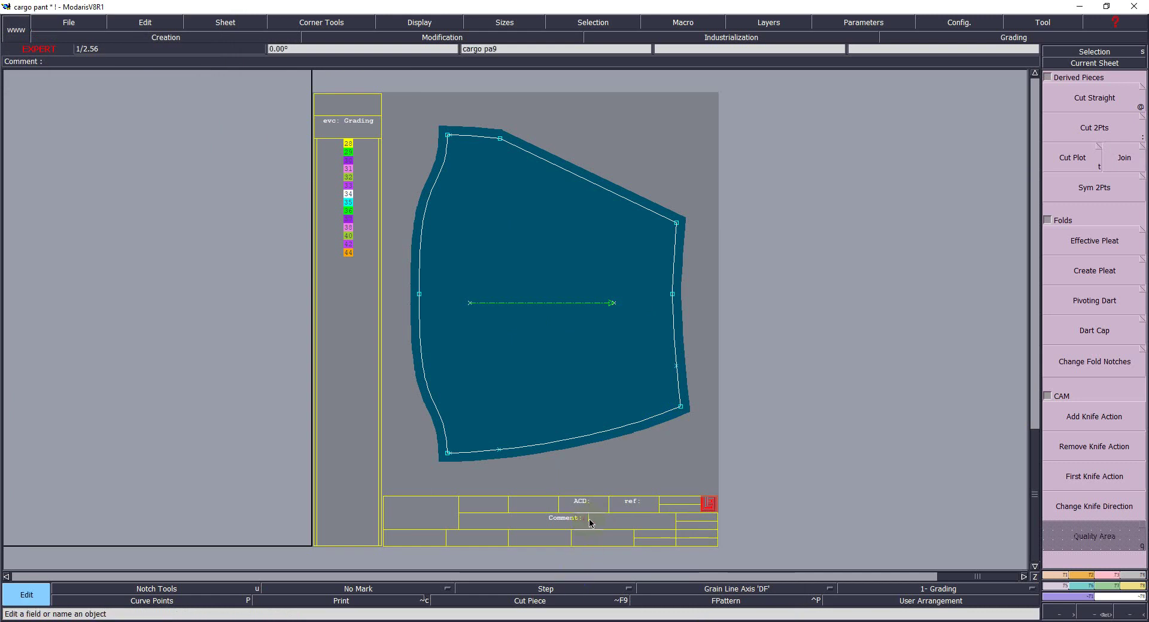
pyautogui.press('BackSpace')
pyautogui.write('pkt bag 1*2')
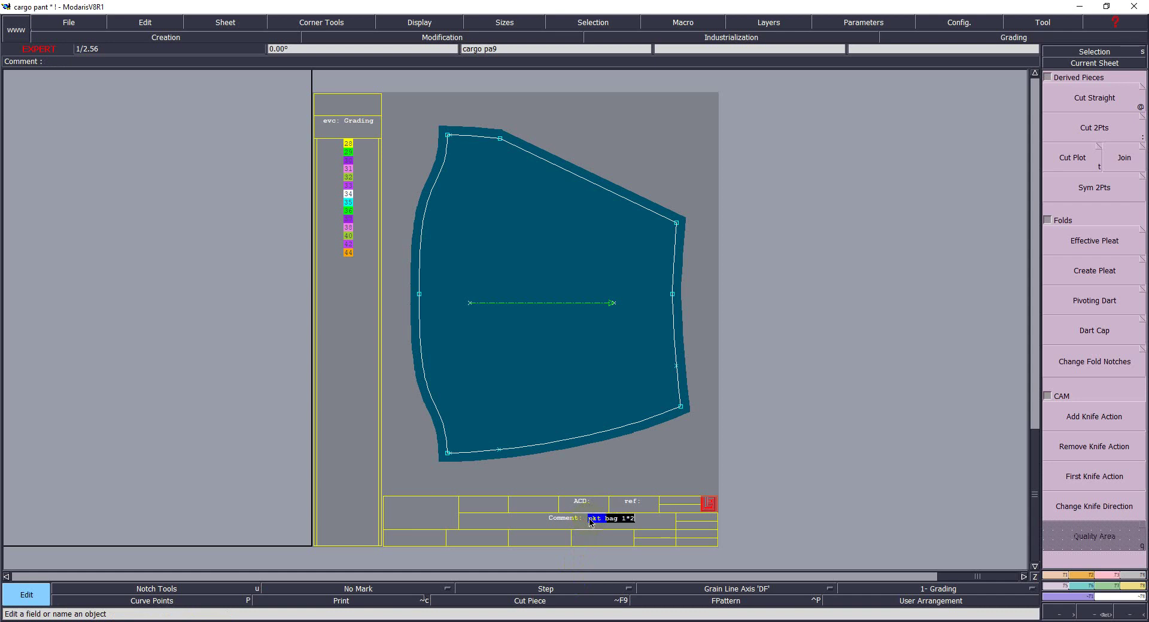
pyautogui.write('2')
pyautogui.press('Return')
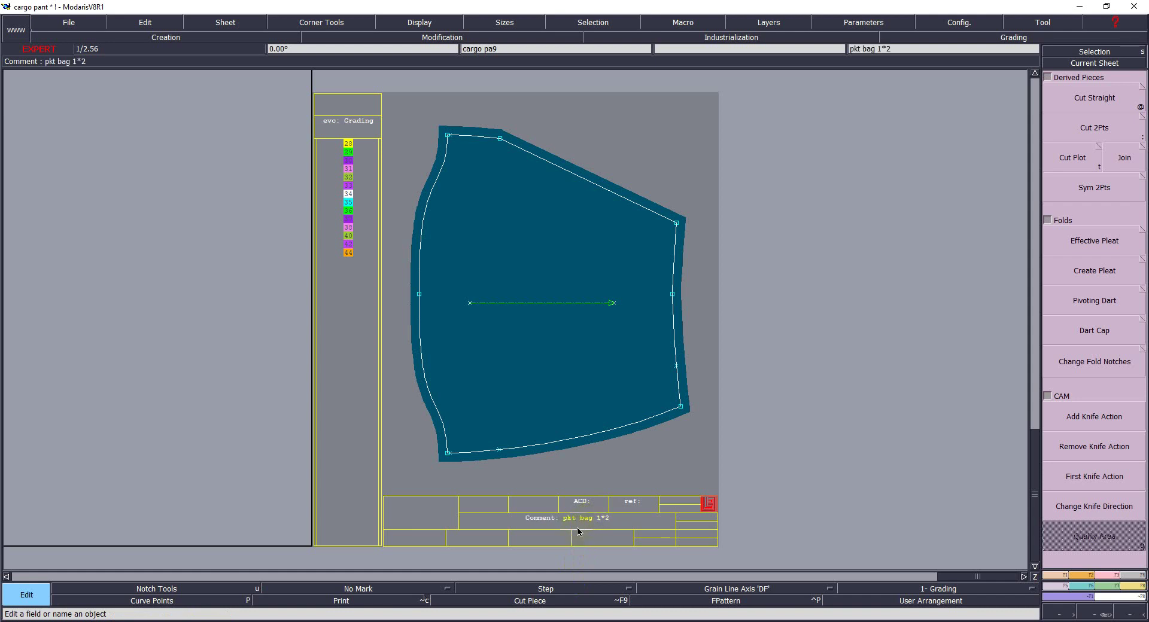
pyautogui.press('F5')
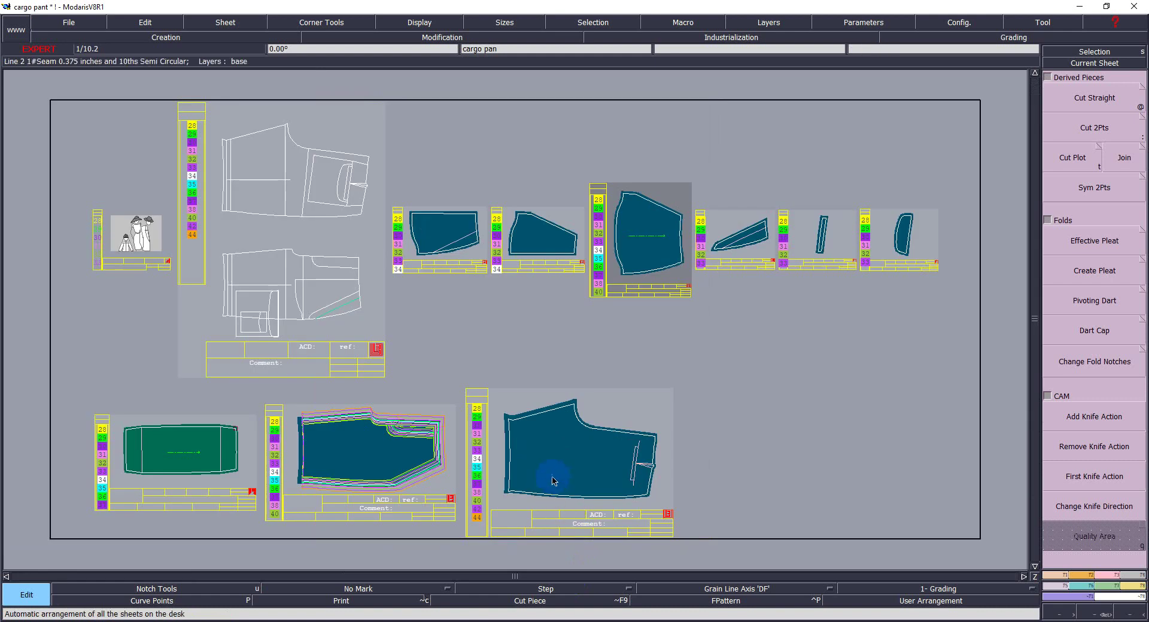
# Step: Delete the unwanted pattern sheet and zoom onto the slanted cargo pa6 piece
pyautogui.press('Delete')
pyautogui.click(505, 242)
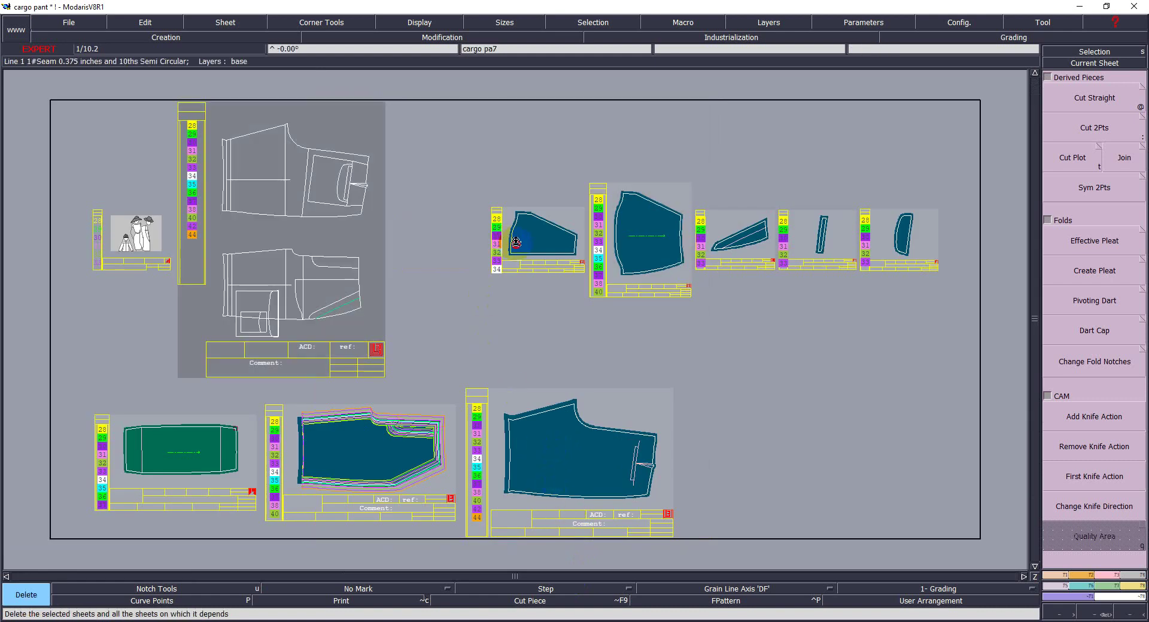
pyautogui.press('z')
pyautogui.moveTo(731, 221); pyautogui.dragTo(750, 243)
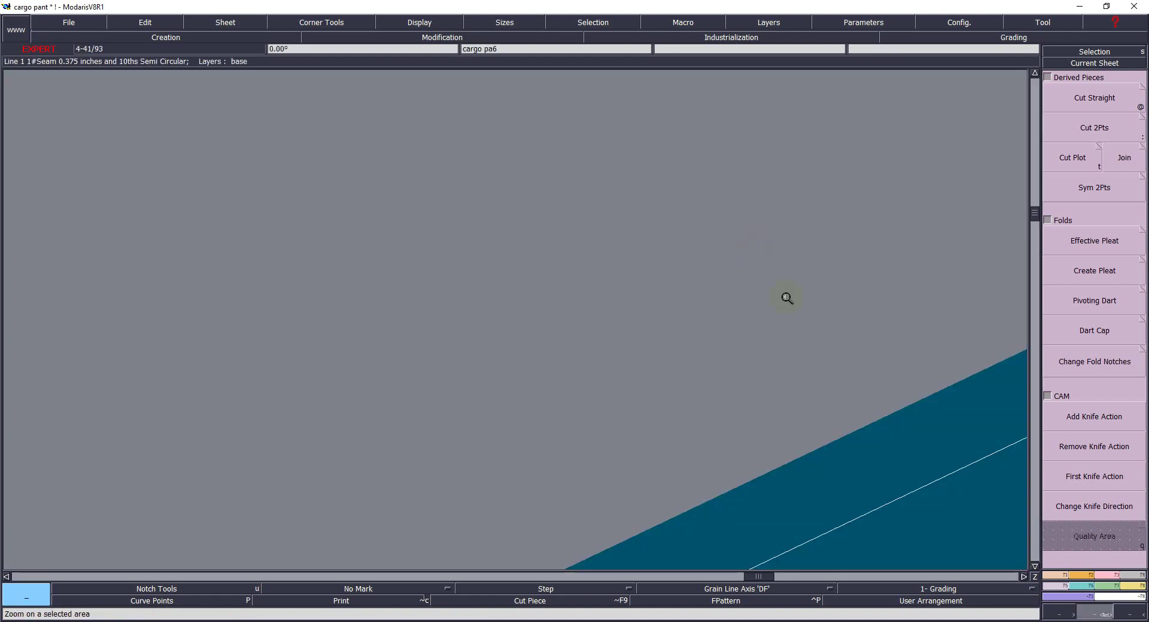
pyautogui.press('F6')
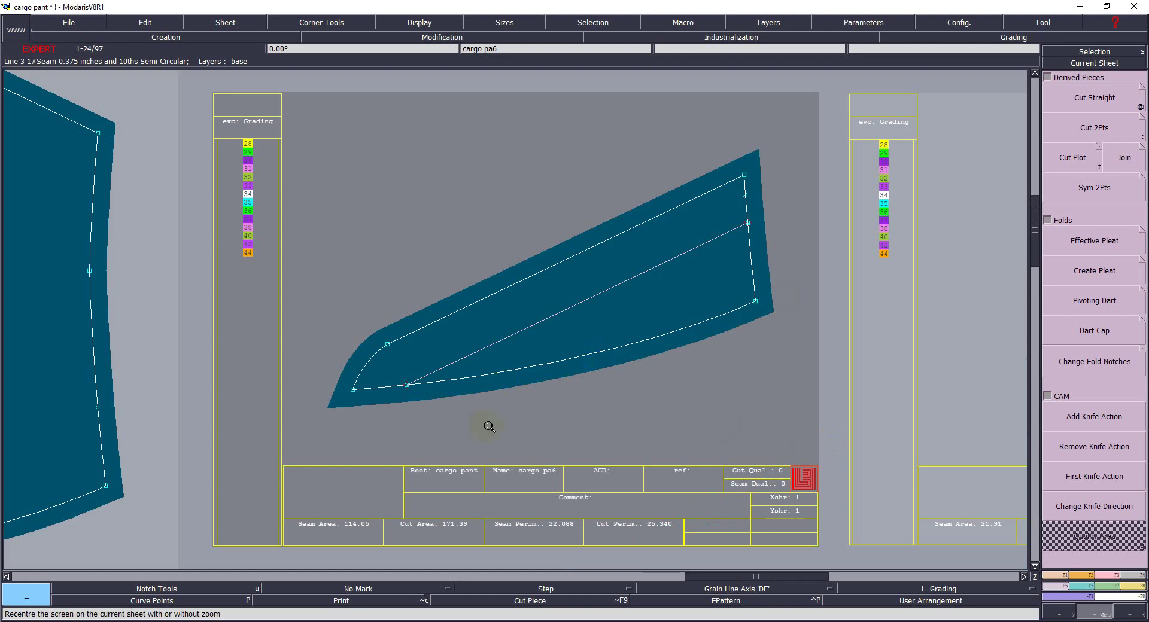
# Step: Rotate cargo pa6 to -12.39° using two seam points with Rotation 2pts
pyautogui.press('F3')
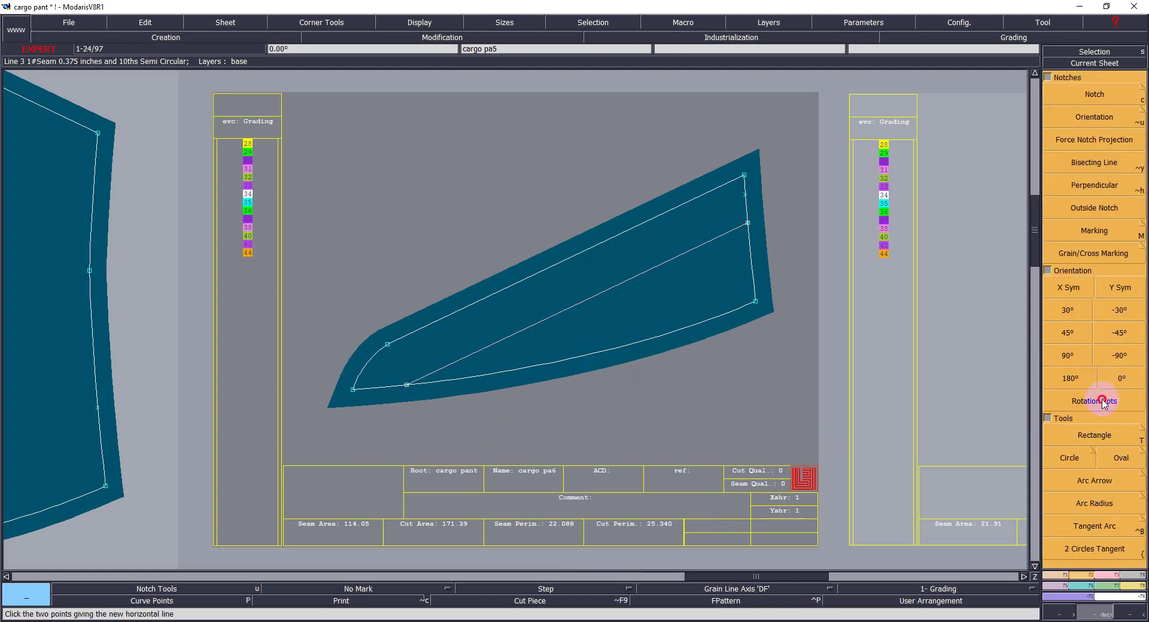
pyautogui.click(1100, 401)
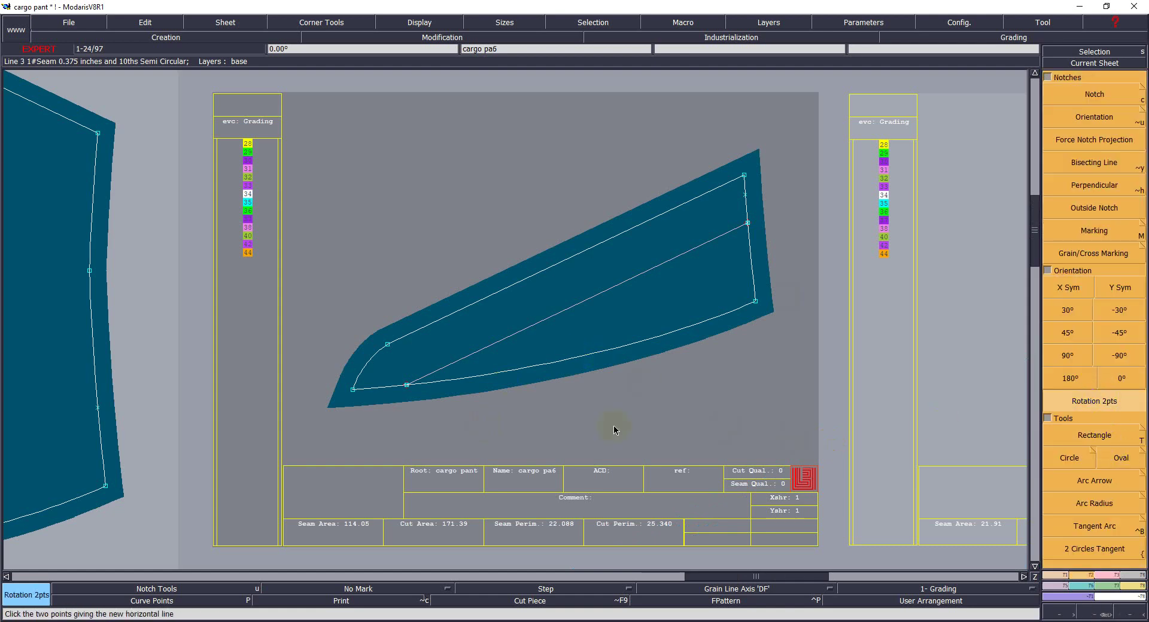
pyautogui.click(353, 390)
pyautogui.click(754, 304)
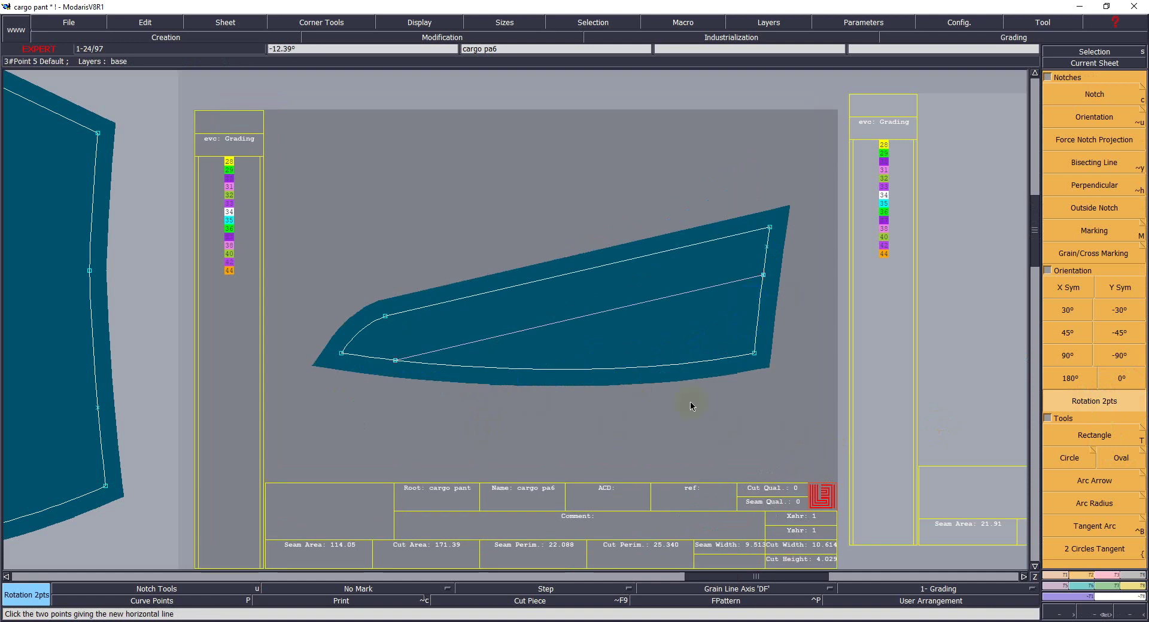
pyautogui.press('space')
pyautogui.press('space')
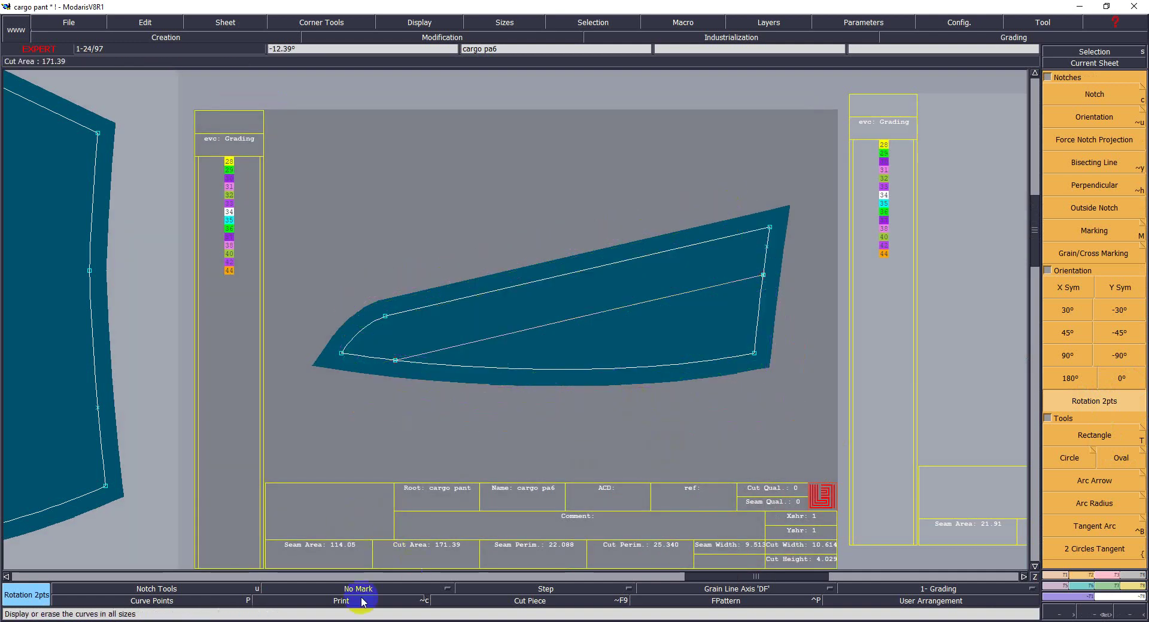
# Step: Draw a horizontal axis line inside cargo pa6
pyautogui.click(745, 592)
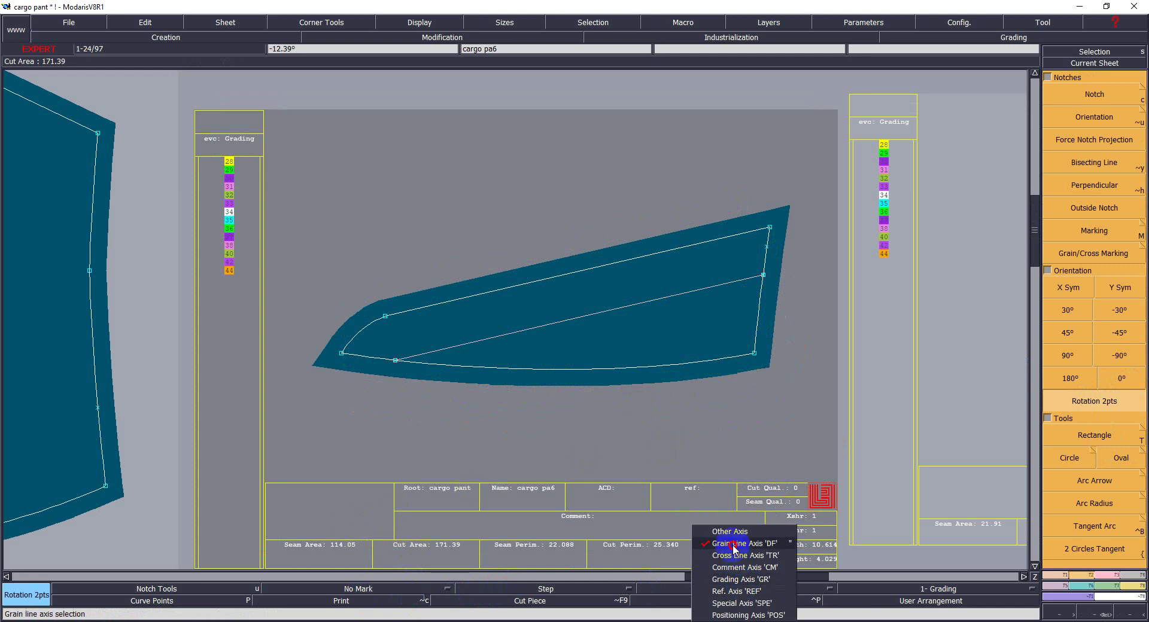
pyautogui.click(734, 530)
pyautogui.click(589, 333)
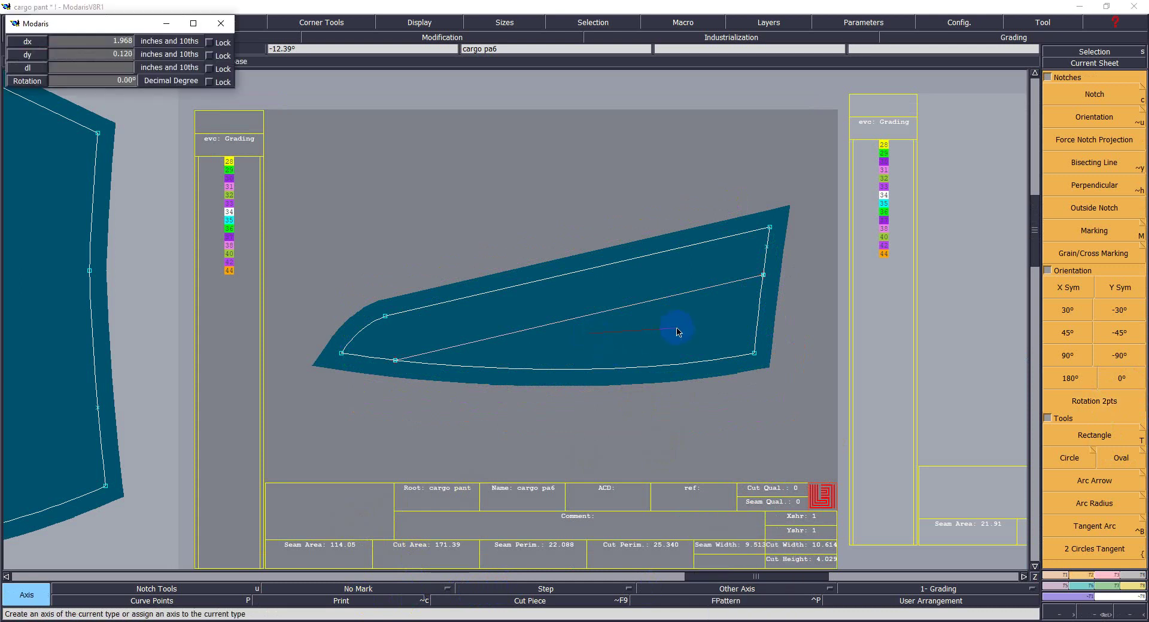
pyautogui.click(696, 333)
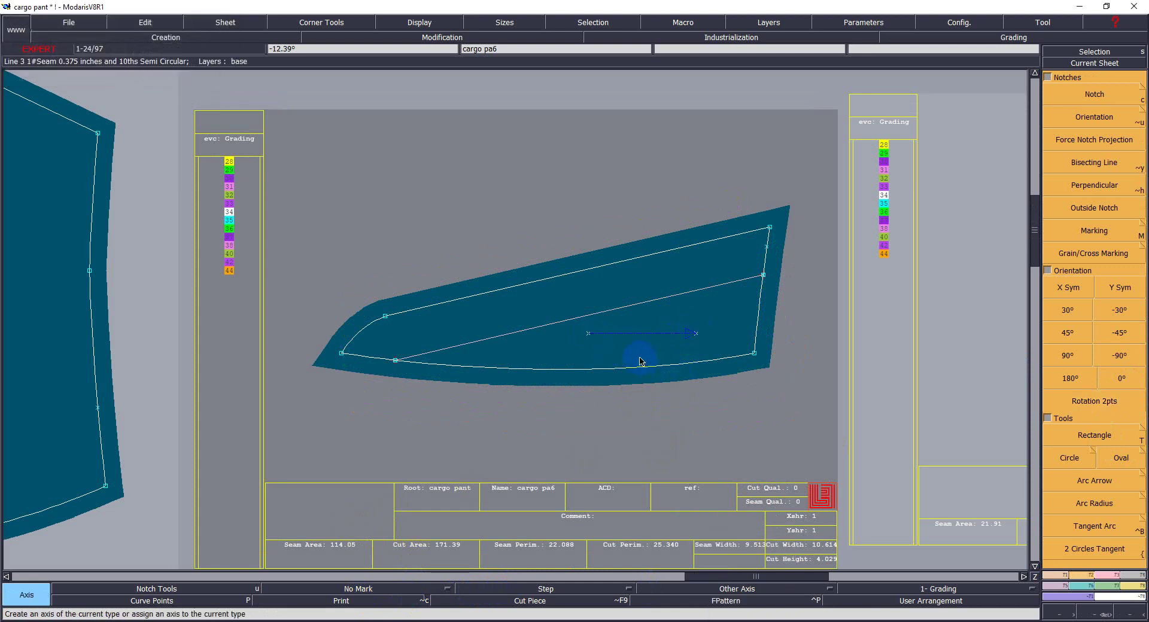
pyautogui.click(561, 310)
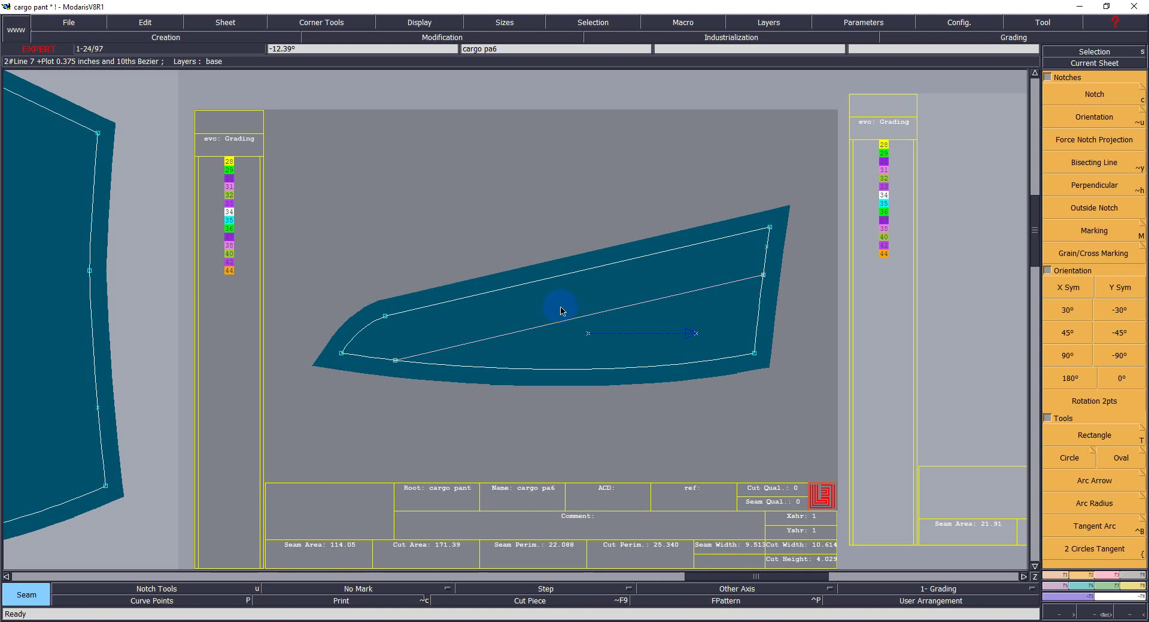
# Step: Zoom onto cargo pa7 and lay it horizontal with Rotation 2pts
pyautogui.press('z')
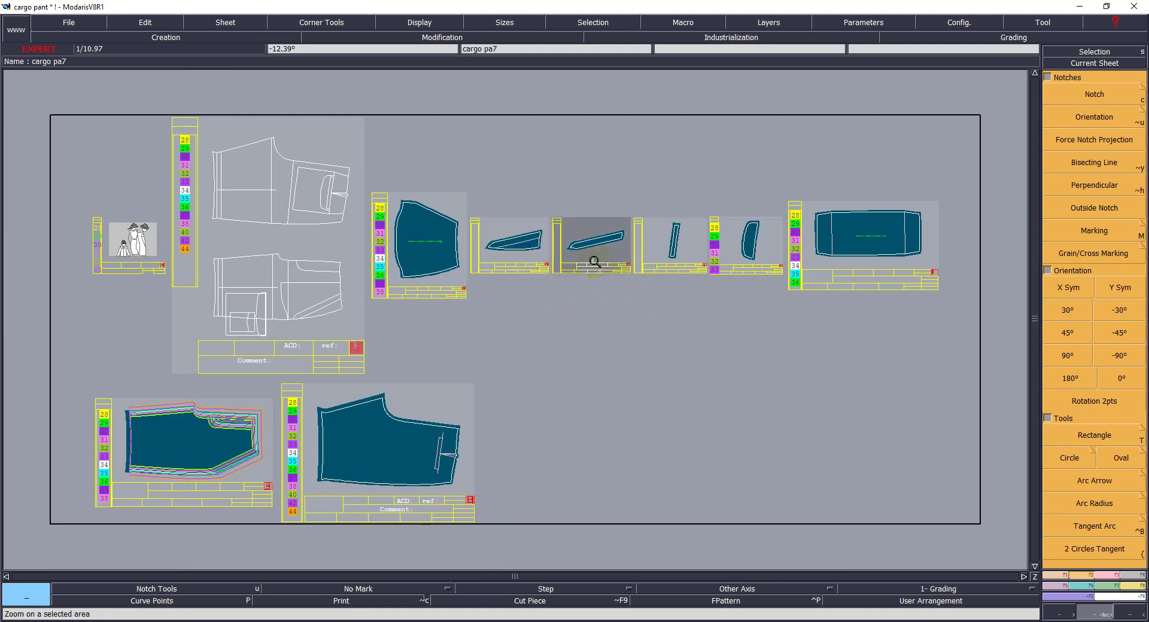
pyautogui.click(595, 262)
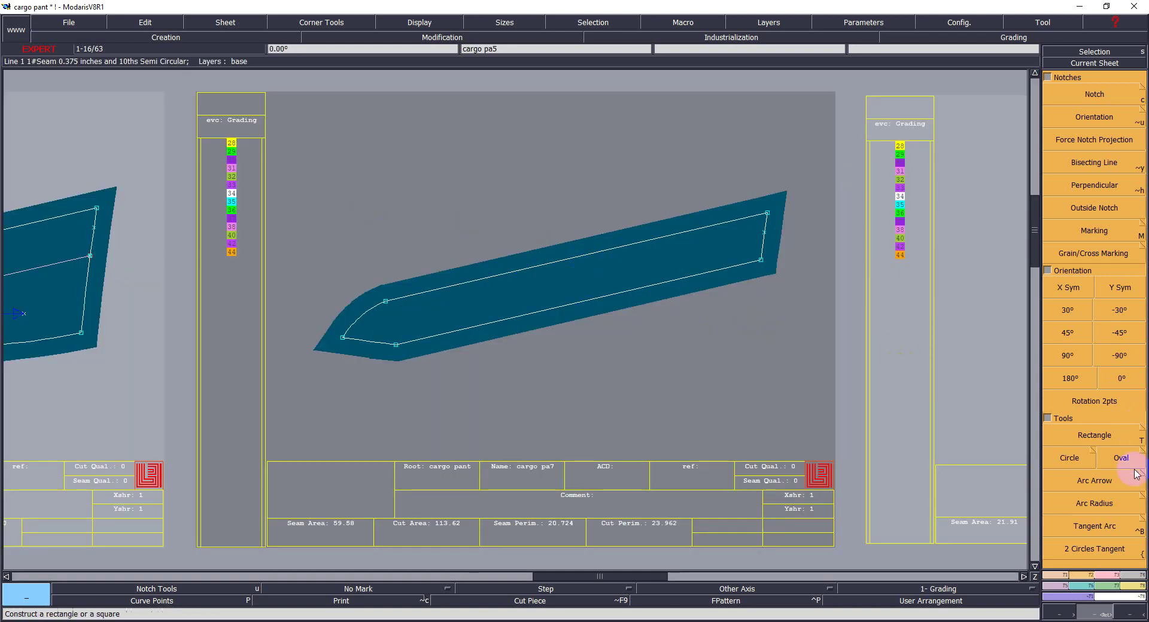
pyautogui.click(1080, 405)
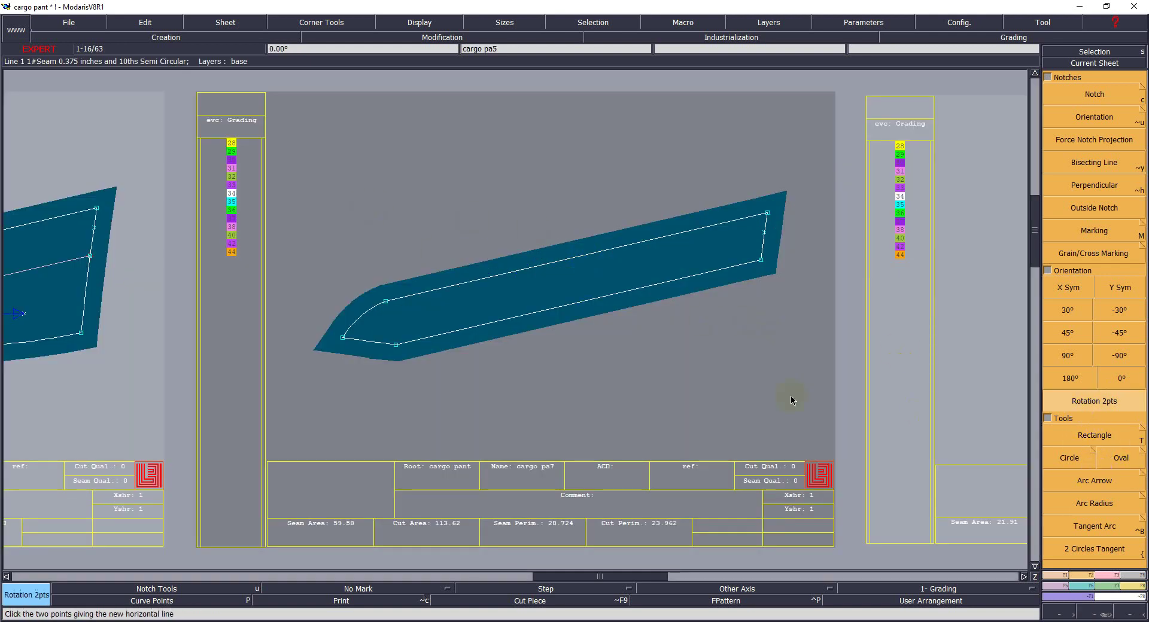
pyautogui.click(396, 345)
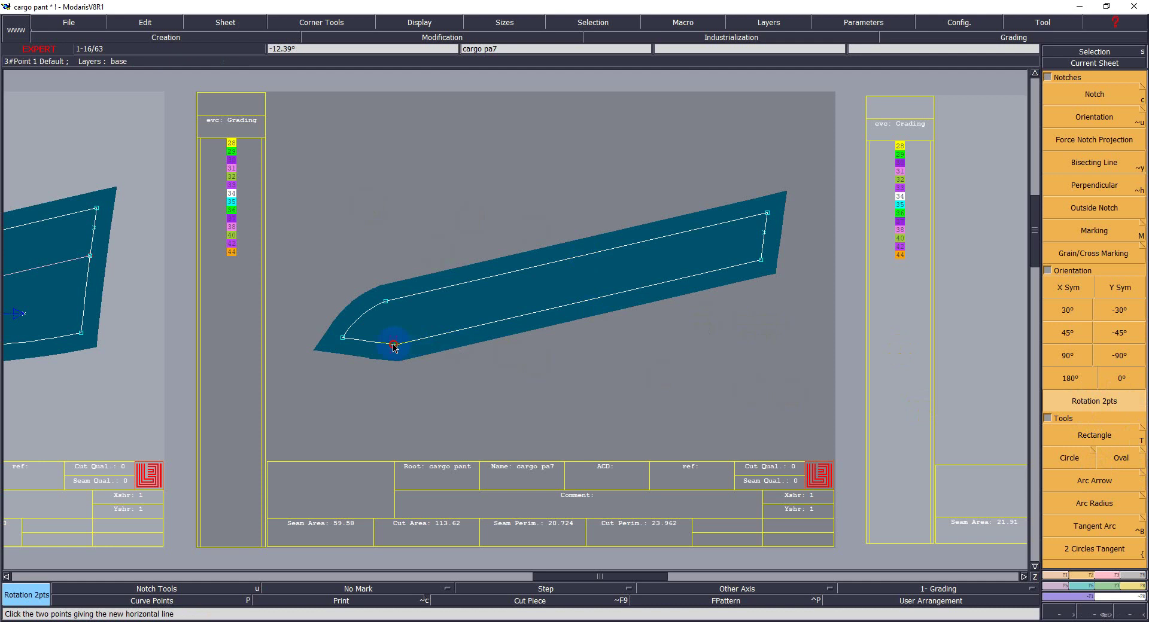
pyautogui.click(760, 261)
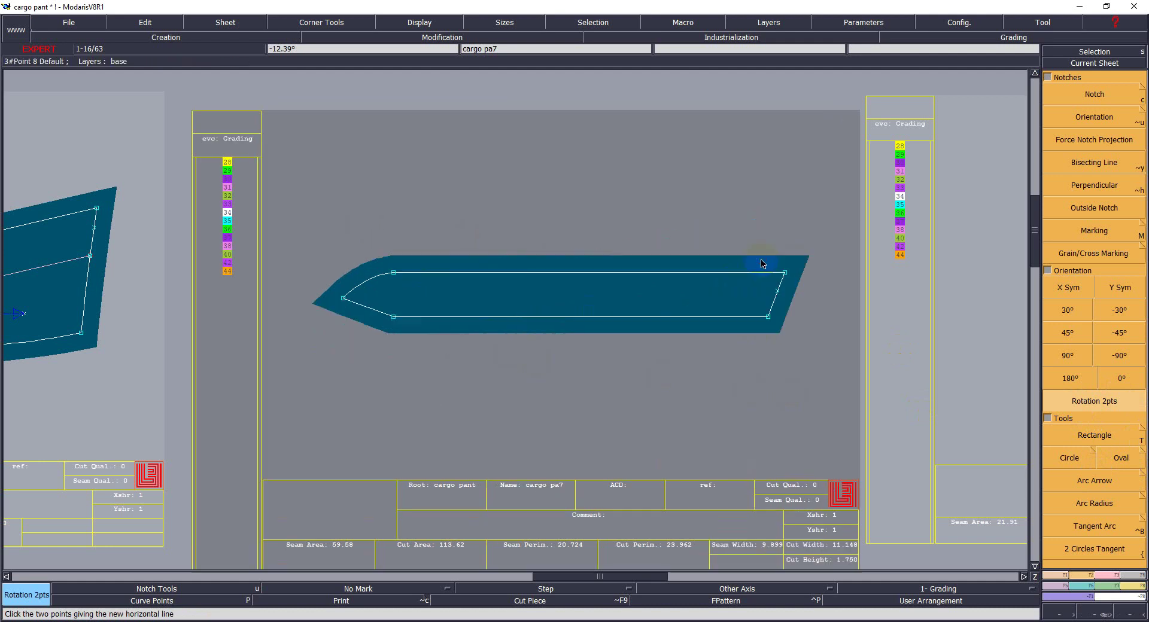
# Step: Draw a 'DF' grain line axis across cargo pa7
pyautogui.click(745, 591)
pyautogui.click(731, 546)
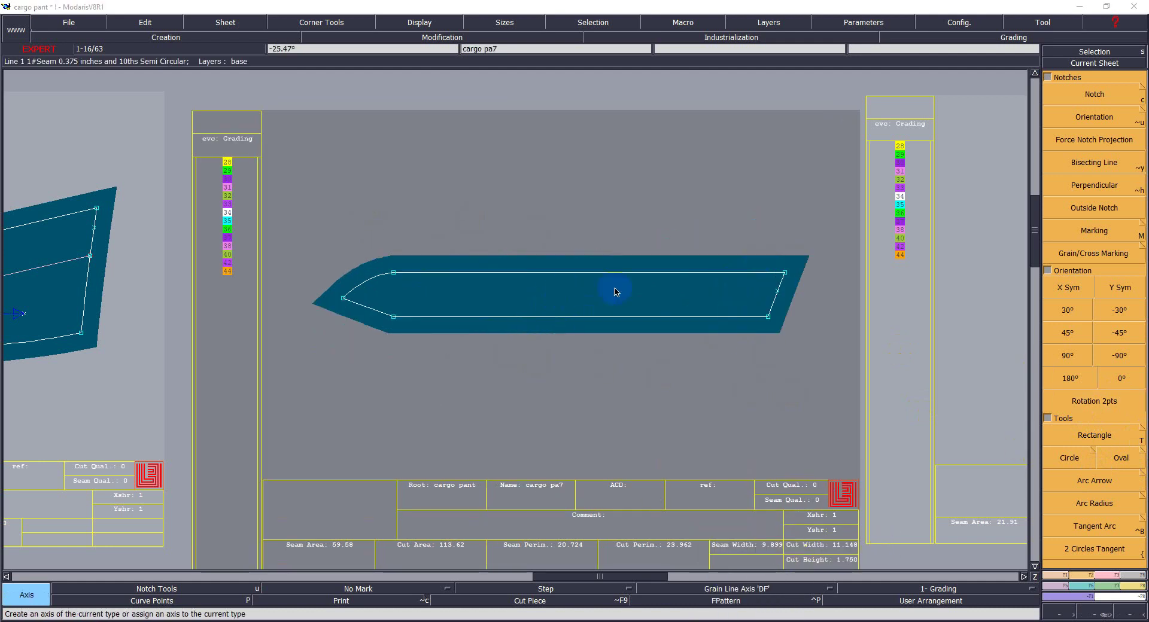
pyautogui.click(661, 297)
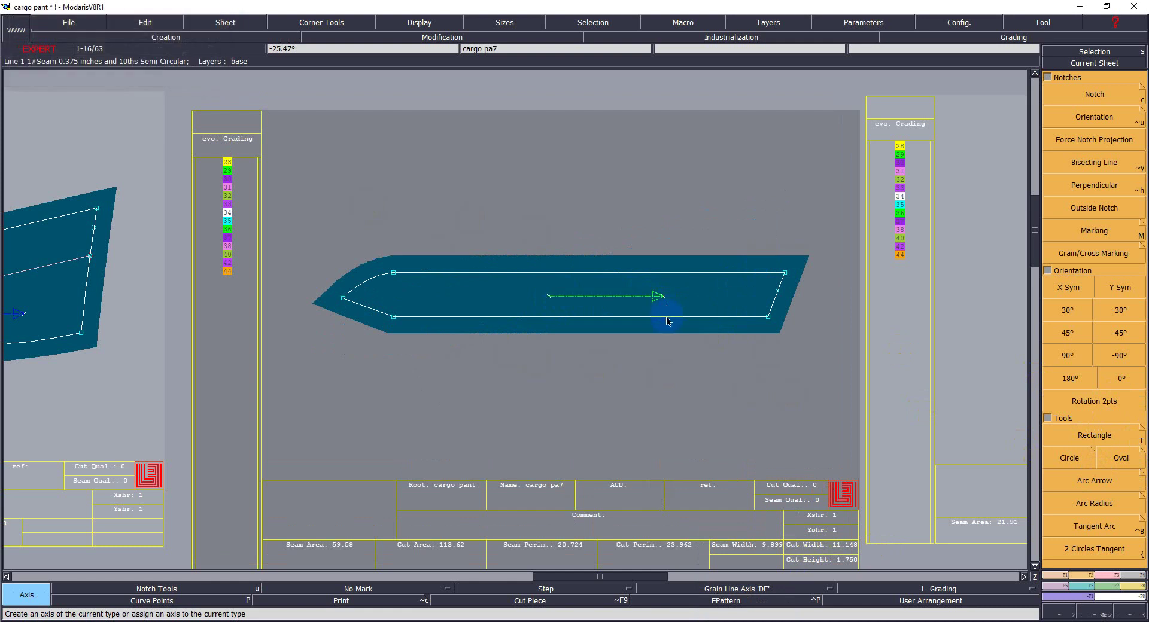
pyautogui.moveTo(667, 321); pyautogui.dragTo(687, 363, button='right')
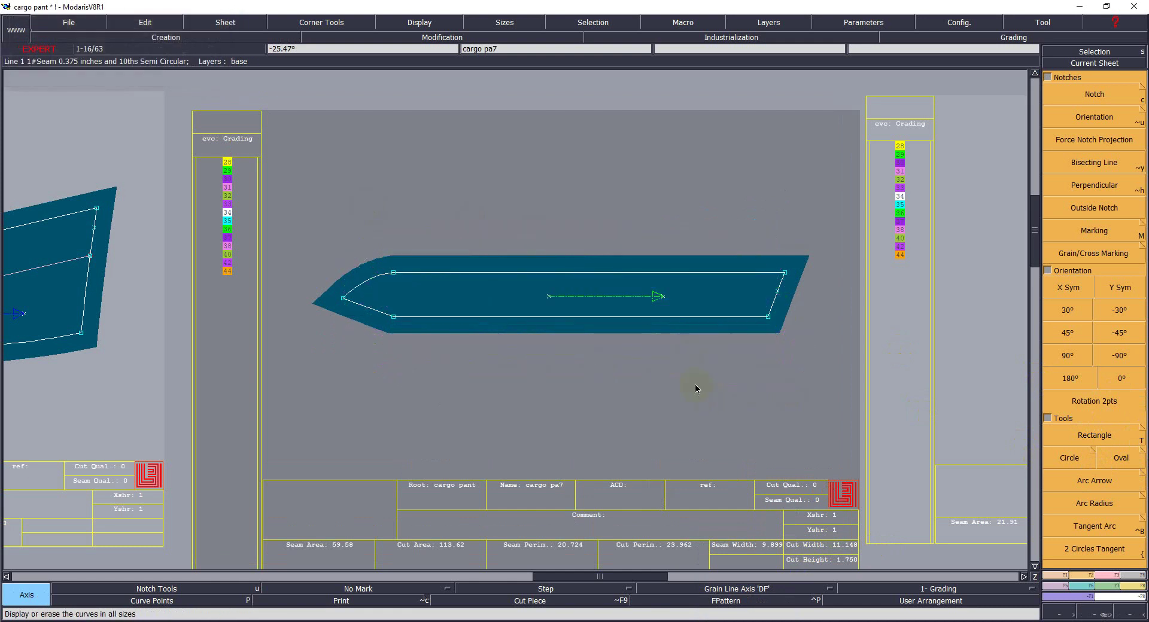
# Step: Set cargo pa7's comment to 'faching 1*2' and zoom out to all sheets
pyautogui.click(616, 520)
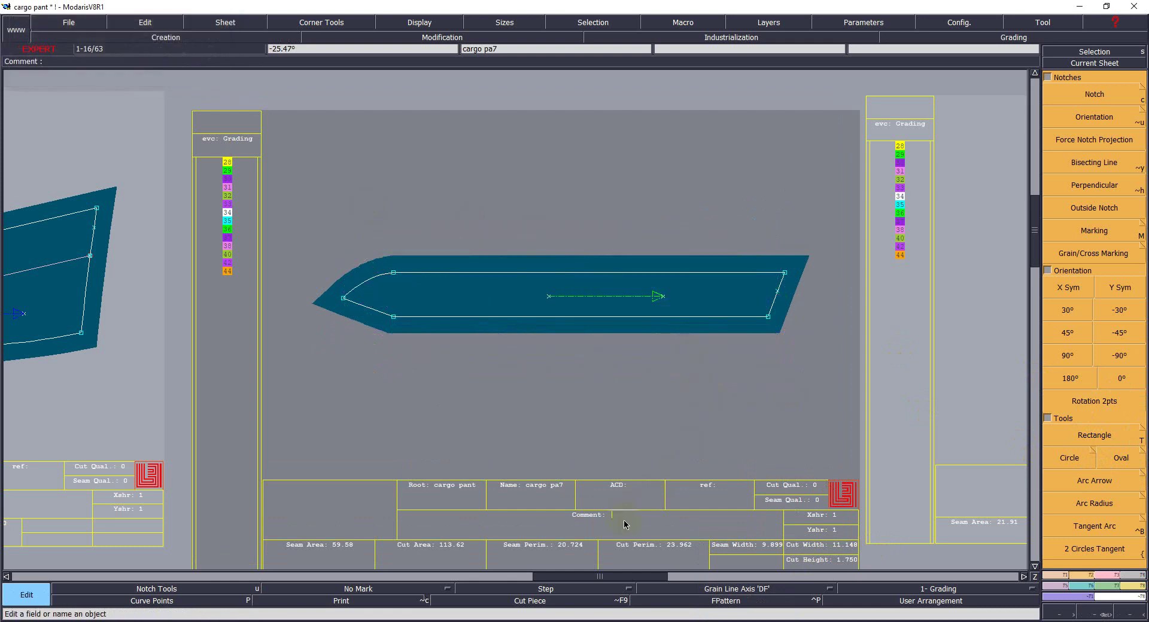
pyautogui.write('faching 1*2')
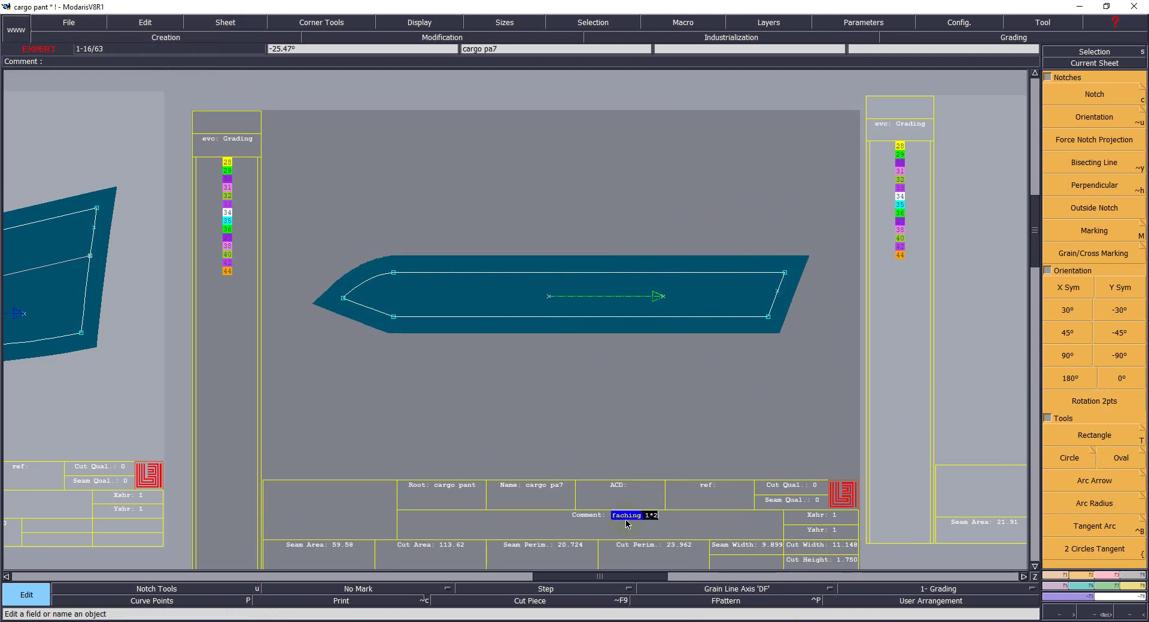
pyautogui.press('Return')
pyautogui.press('z')
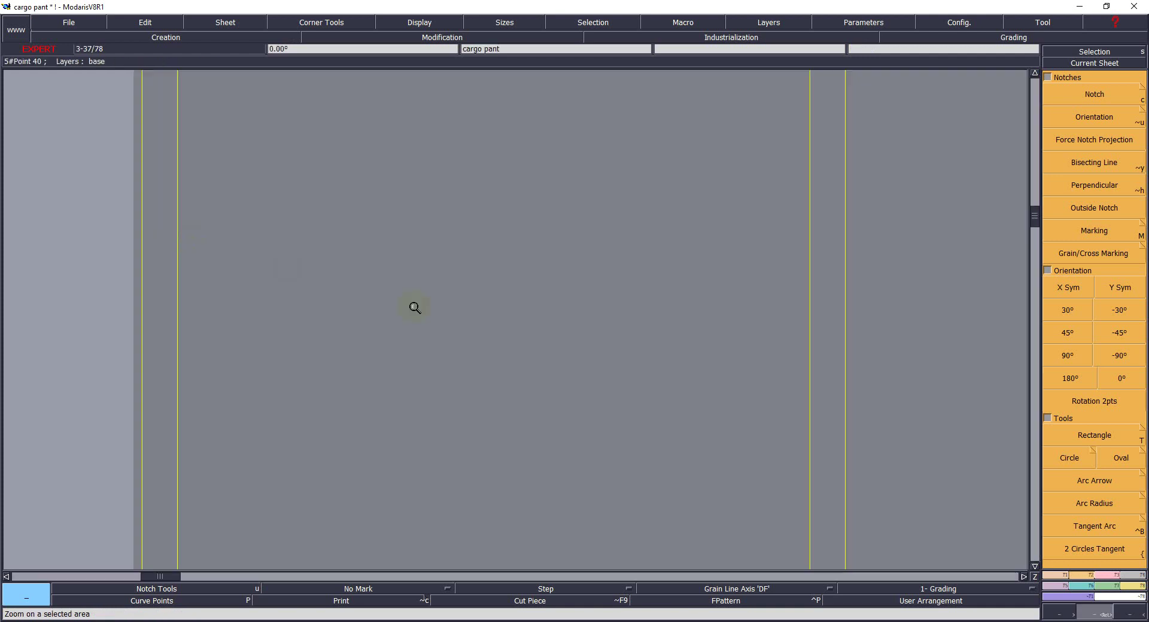
pyautogui.moveTo(182, 233); pyautogui.dragTo(204, 252)
pyautogui.press('z')
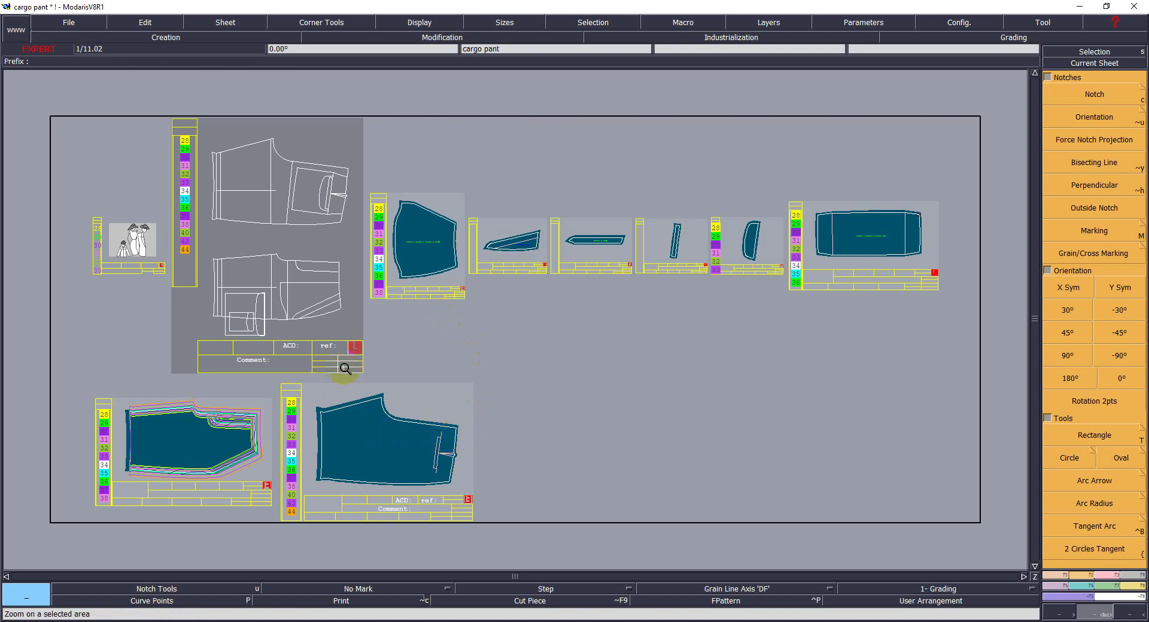
# Step: Zoom into the pant sheet and outline the square pocket as new piece cargo pa8
pyautogui.moveTo(245, 311); pyautogui.dragTo(303, 320)
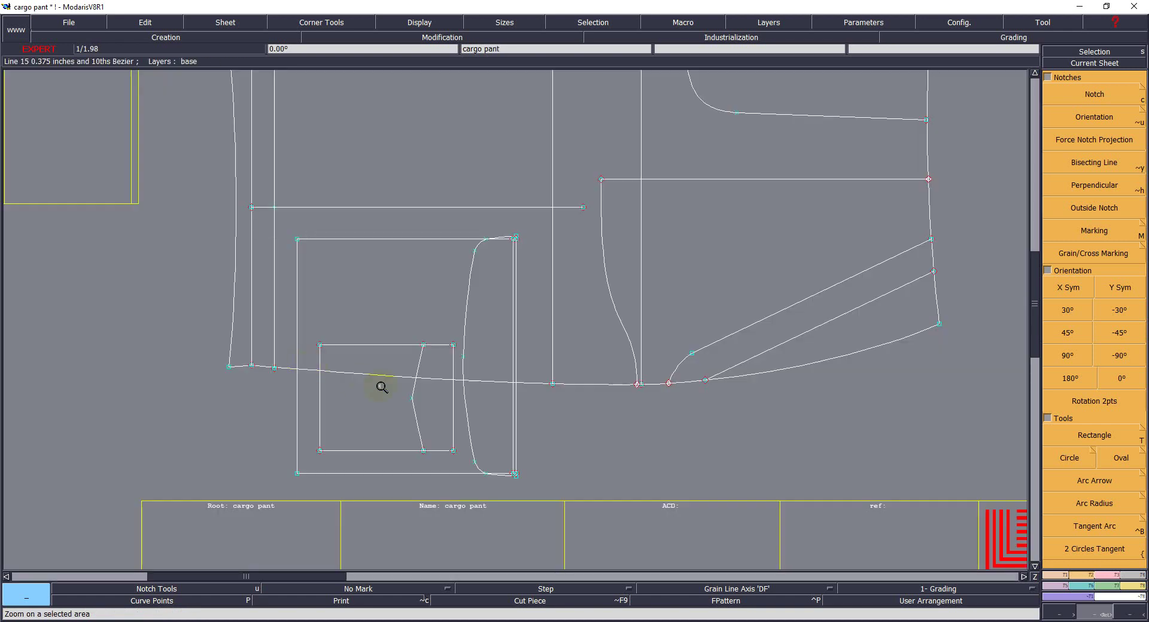
pyautogui.click(329, 297)
pyautogui.click(379, 438)
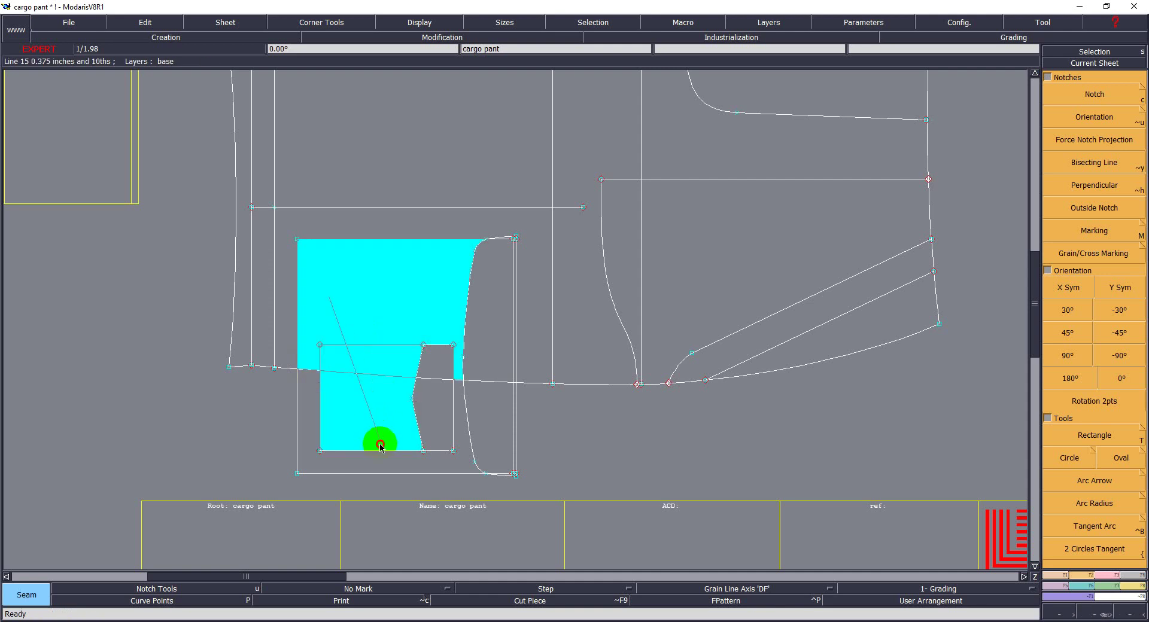
pyautogui.click(323, 444)
pyautogui.click(315, 399)
pyautogui.click(453, 398)
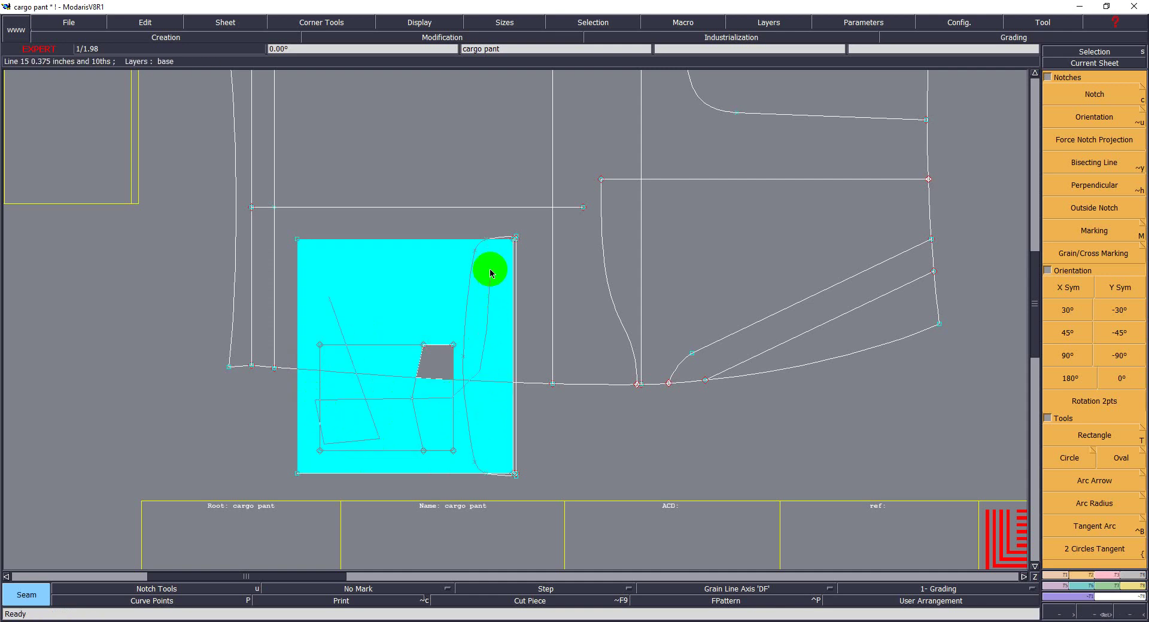
pyautogui.click(494, 362)
# Step: Clear the piece selection and zoom out to show the whole desk of sheets
pyautogui.scroll(-3, 494, 365)
pyautogui.scroll(2, 495, 395)
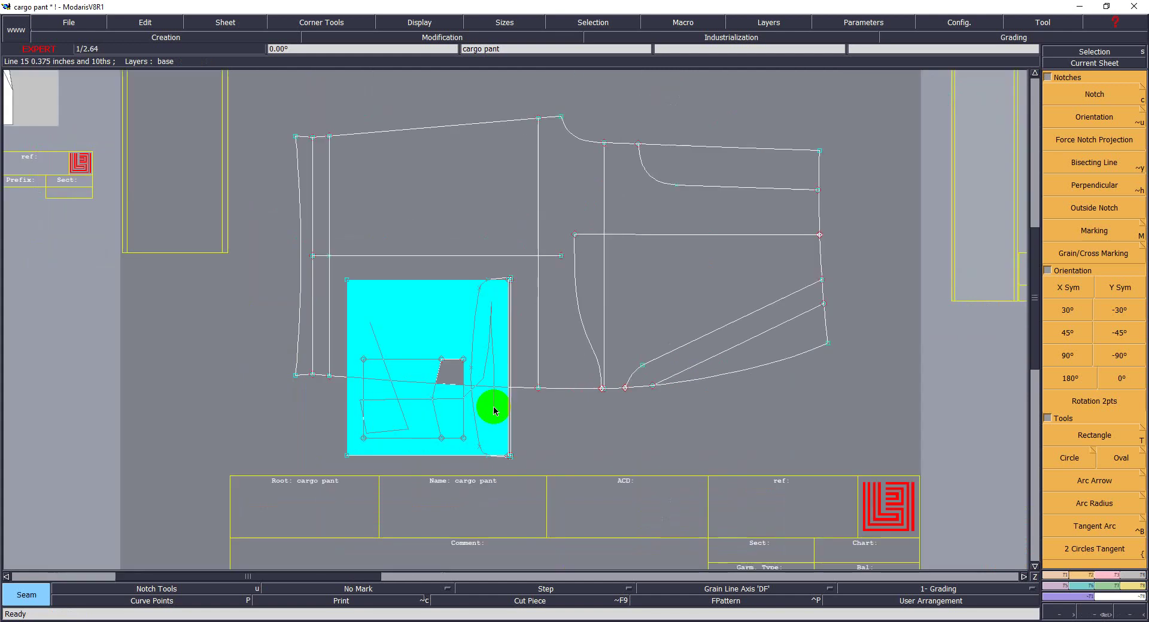
pyautogui.scroll(2, 455, 383)
pyautogui.moveTo(425, 369); pyautogui.dragTo(414, 338)
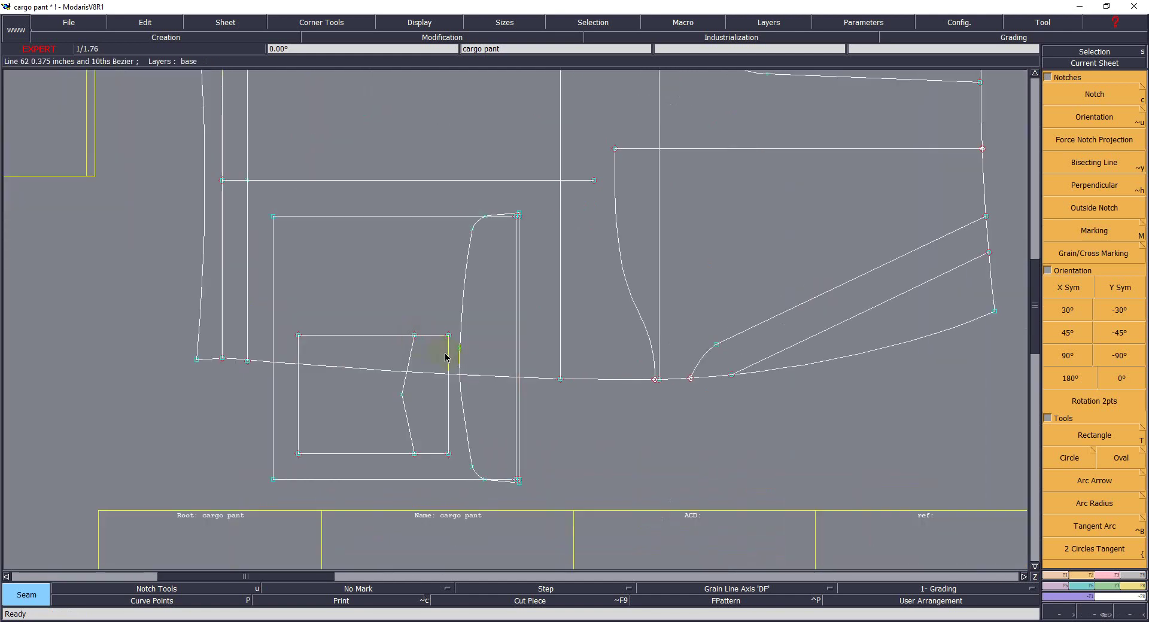
pyautogui.scroll(-3, 442, 356)
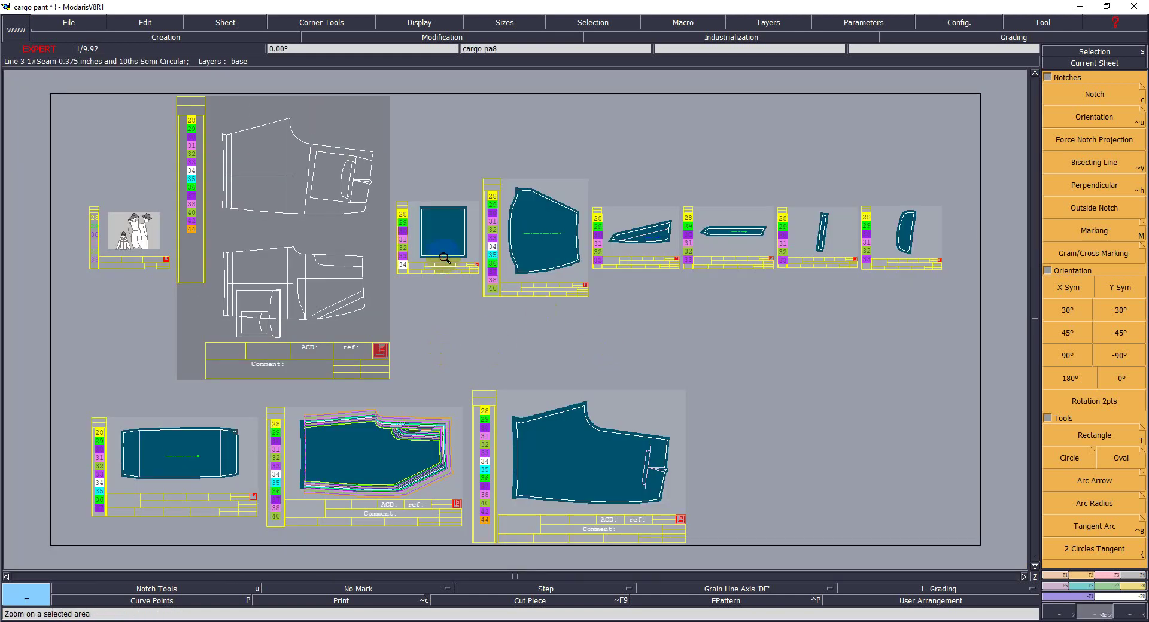
# Step: Zoom in and measure the square piece's right edge at 7.750, then undo the measurement
pyautogui.scroll(5, 496, 298)
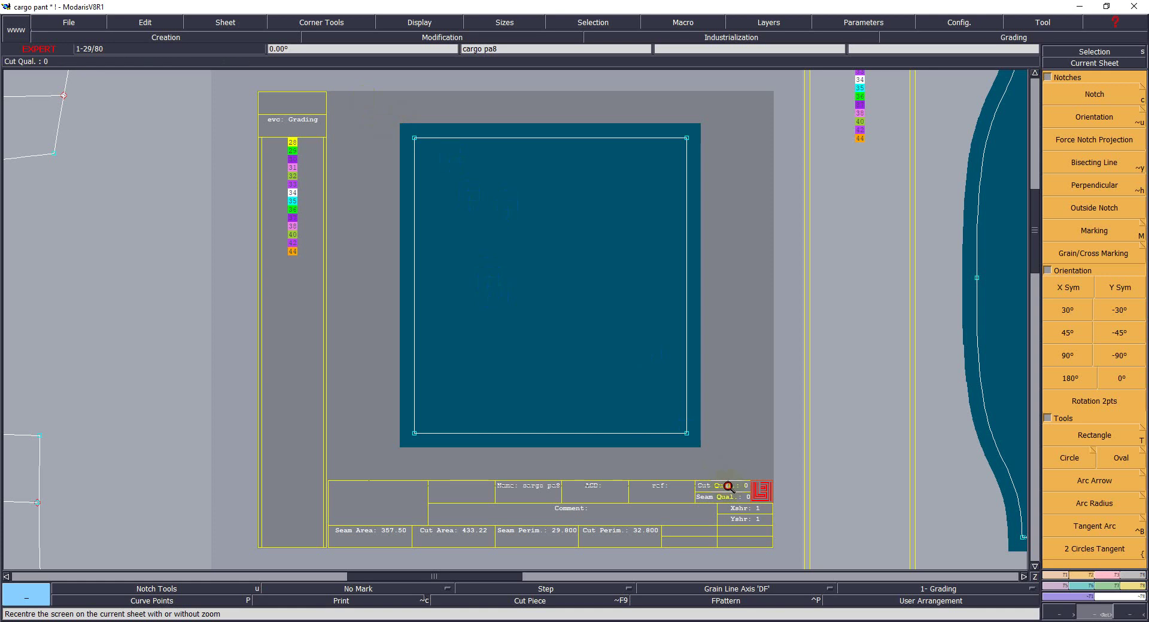
pyautogui.scroll(1, 727, 488)
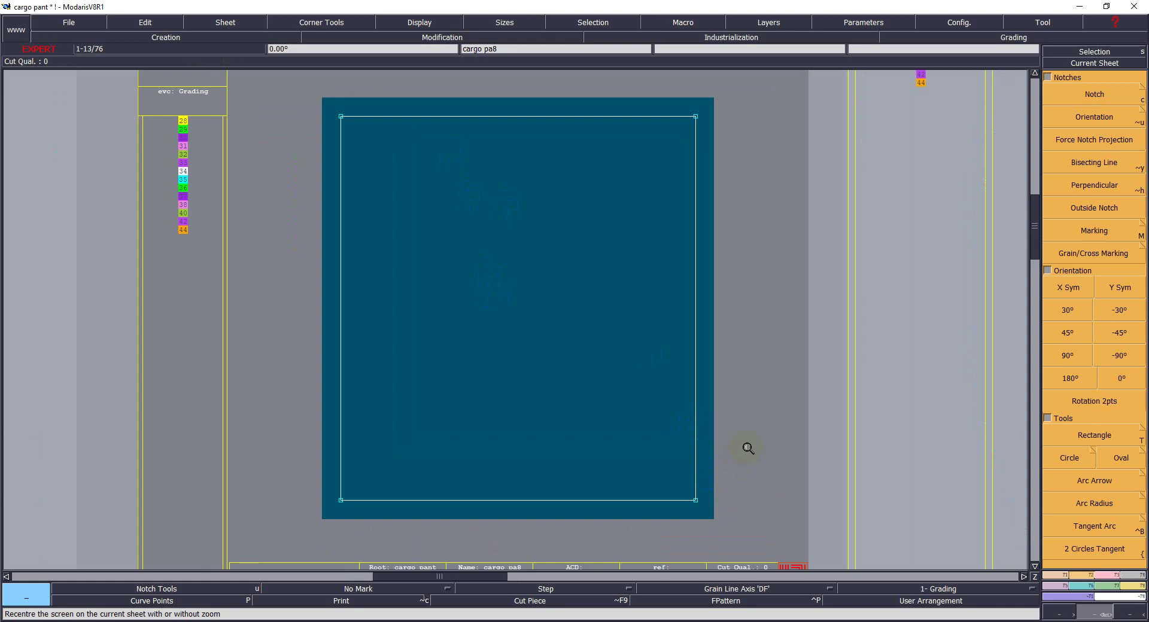
pyautogui.hotkey('ctrl', 'l')
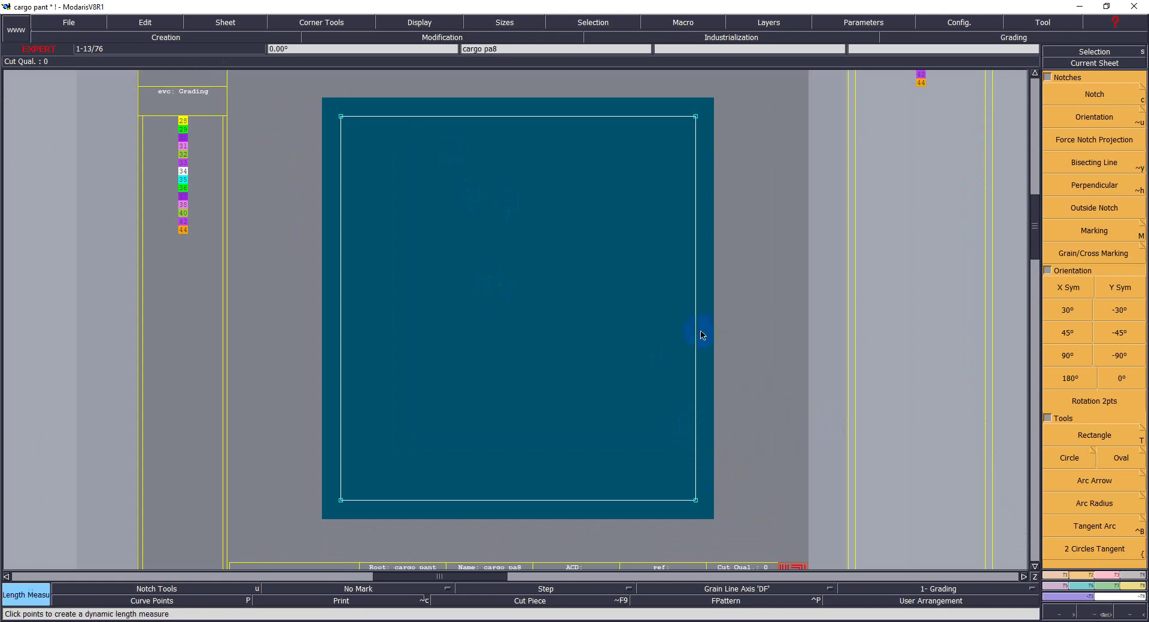
pyautogui.click(696, 328)
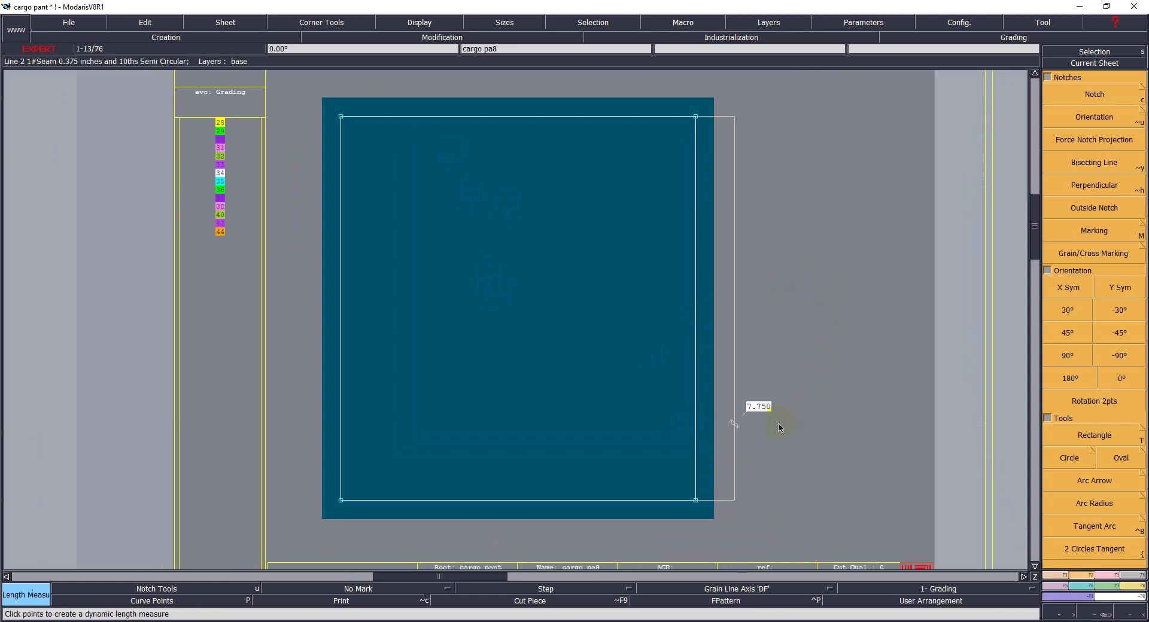
pyautogui.hotkey('ctrl', 'z')
# Step: Try a parallel line off the bottom edge, then undo it
pyautogui.press('d')
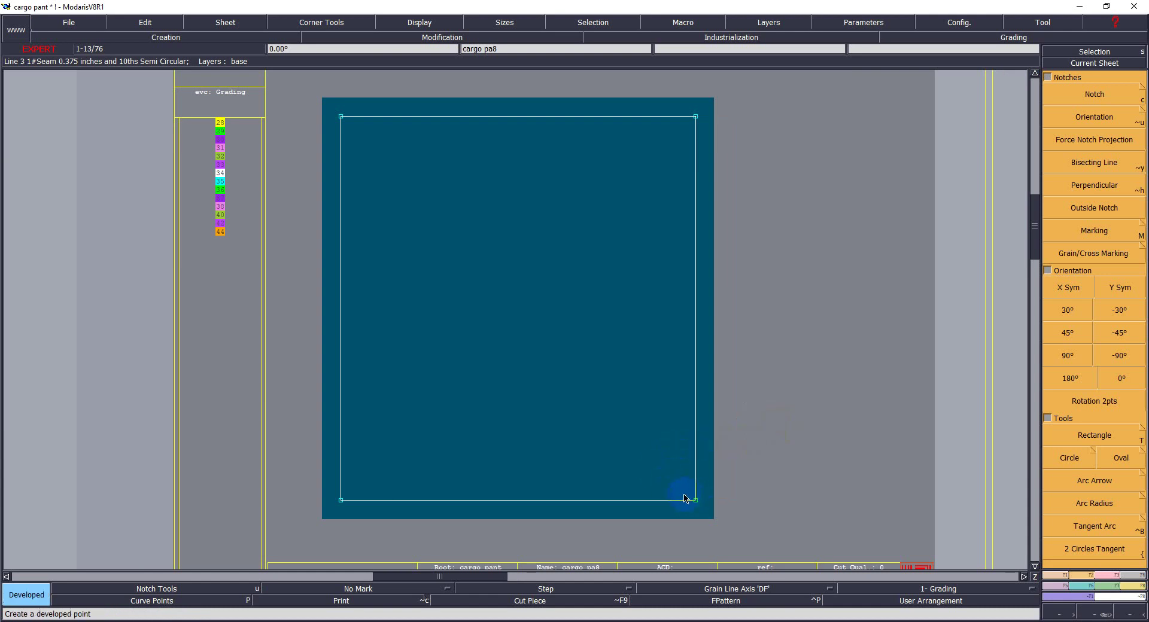
pyautogui.press('p')
pyautogui.click(658, 502)
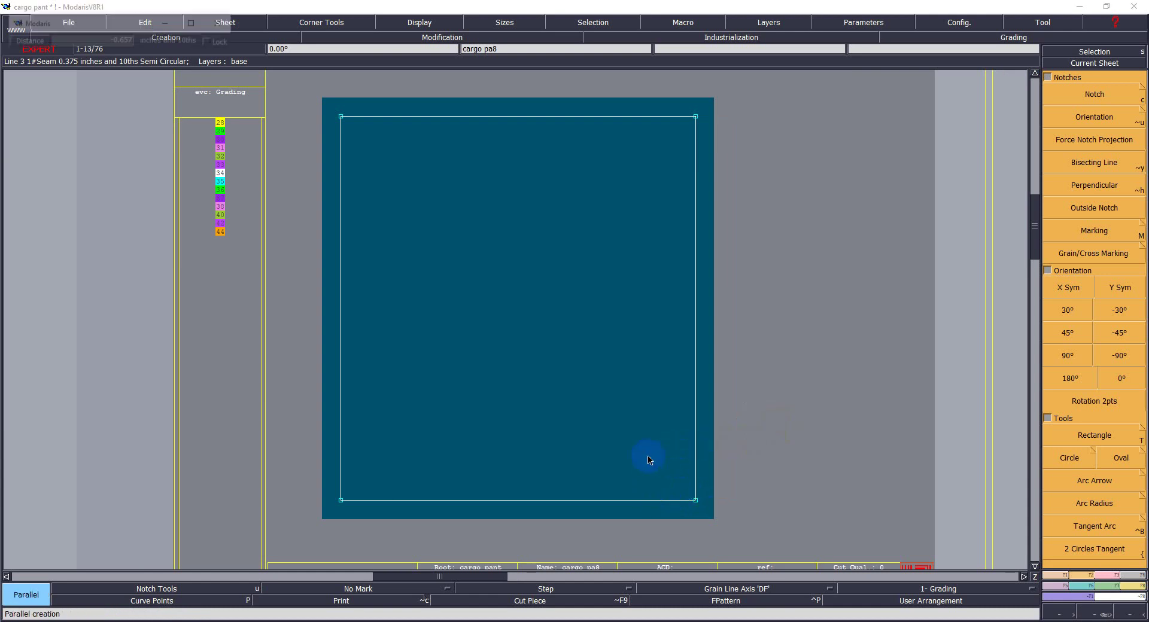
pyautogui.write('-3.350')
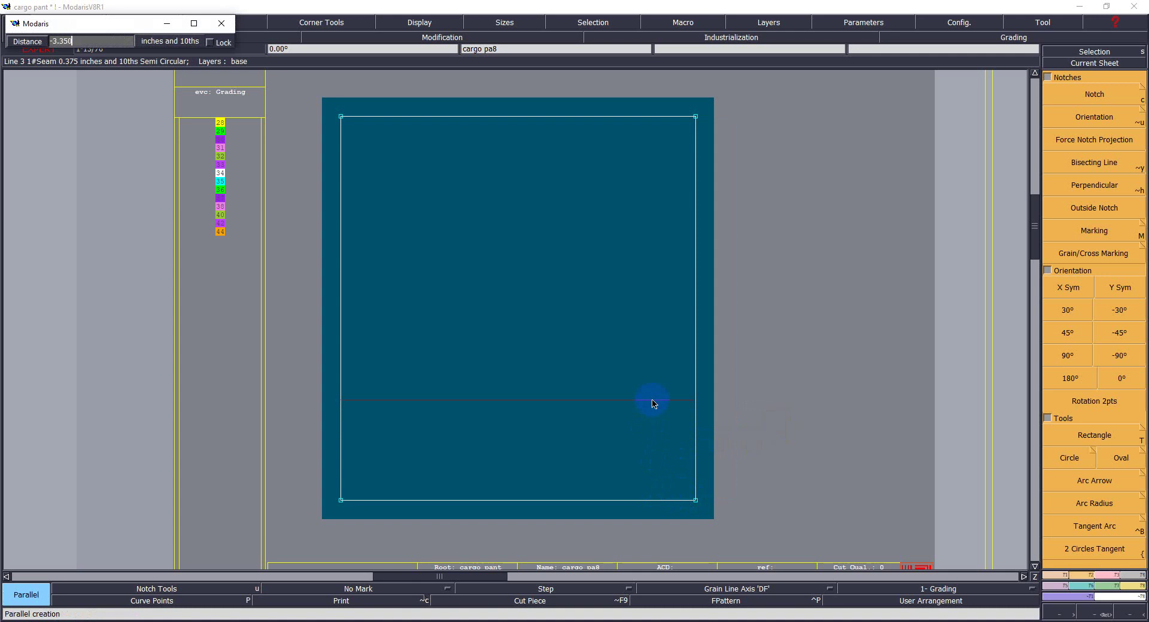
pyautogui.press('Return')
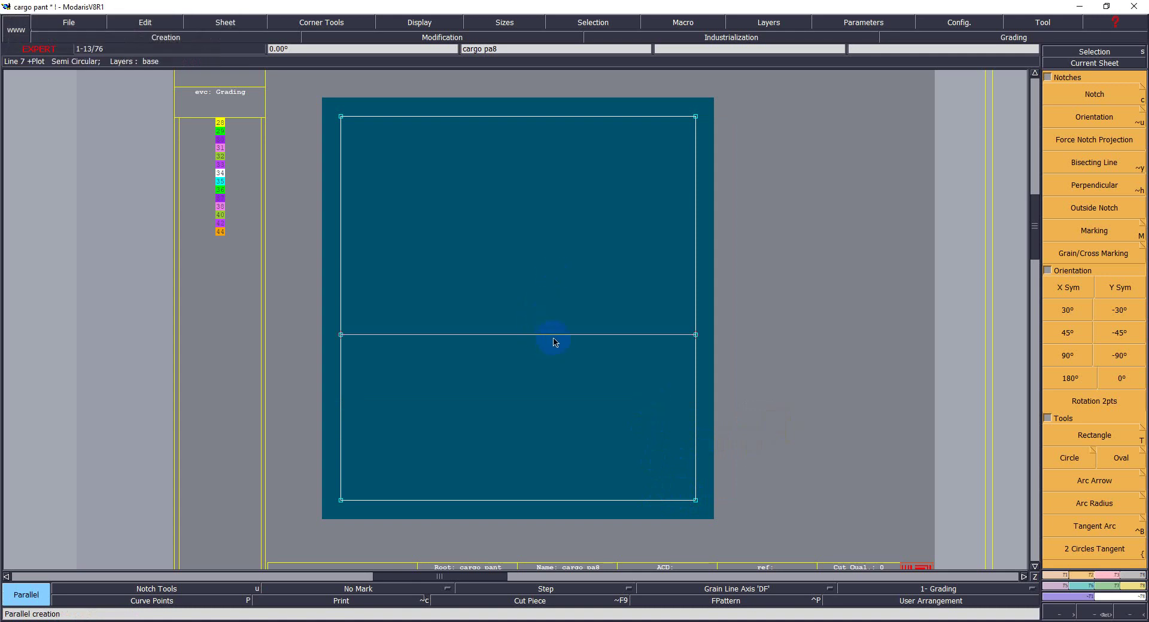
pyautogui.hotkey('ctrl', 'z')
# Step: Divide the right and left edges of the square pocket each into two equal halves
pyautogui.press('F1')
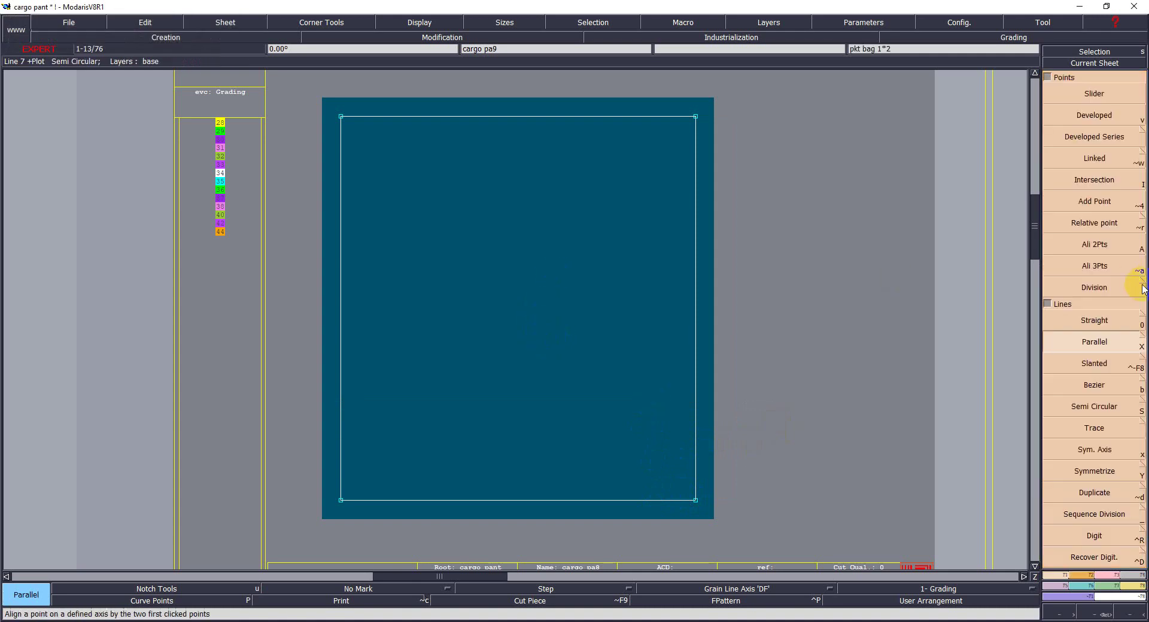
pyautogui.click(1094, 287)
pyautogui.click(698, 117)
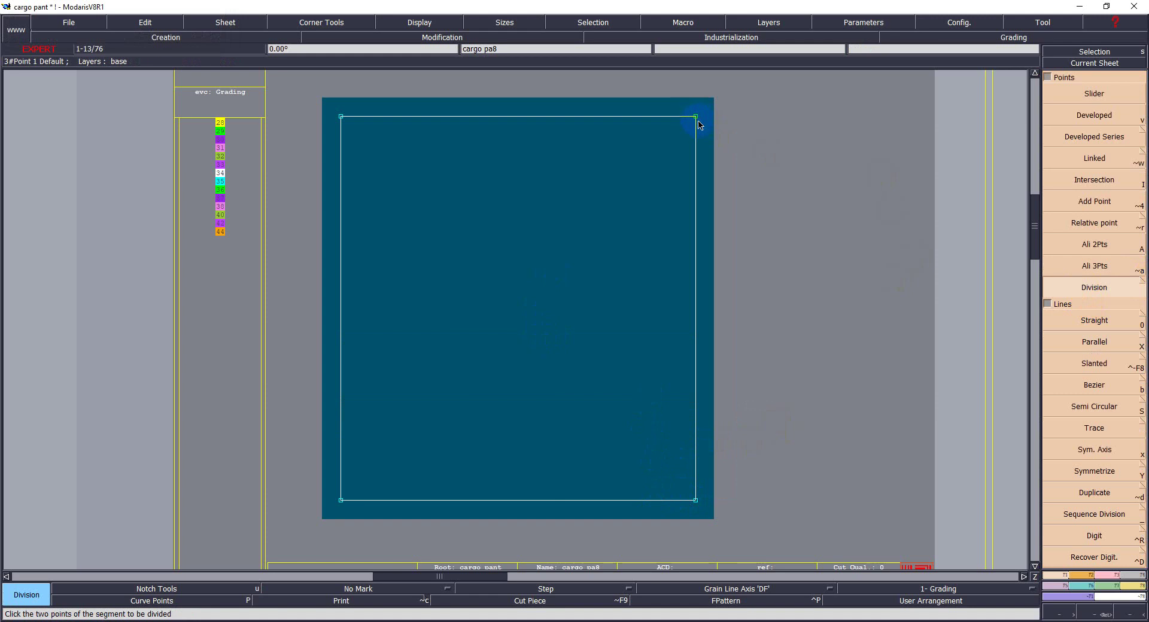
pyautogui.click(696, 500)
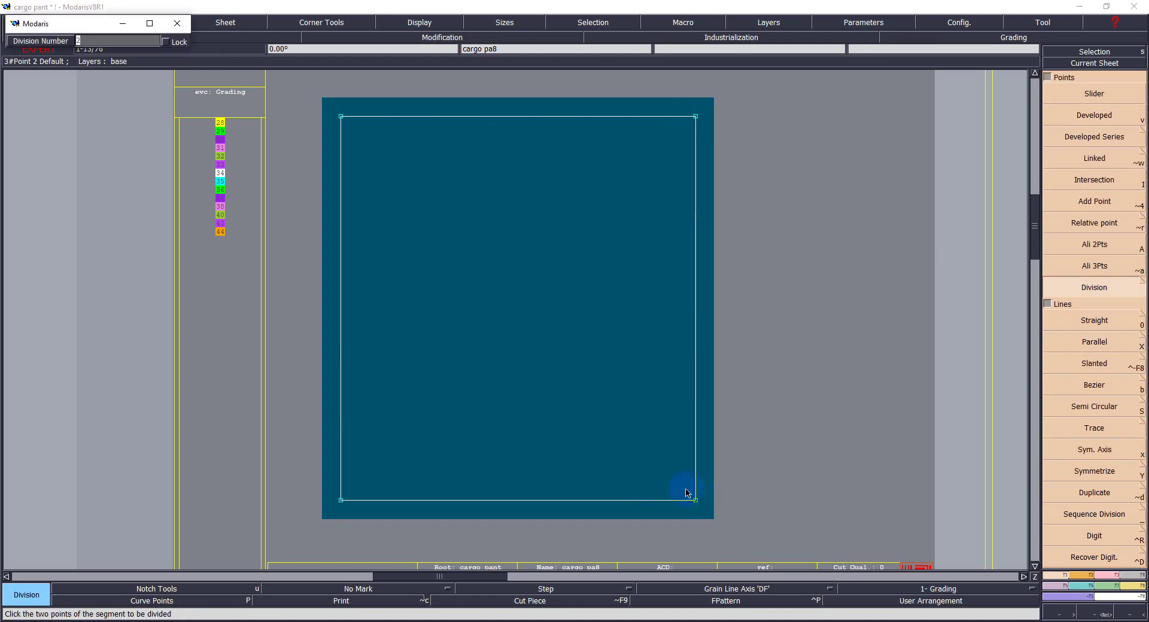
pyautogui.press('Return')
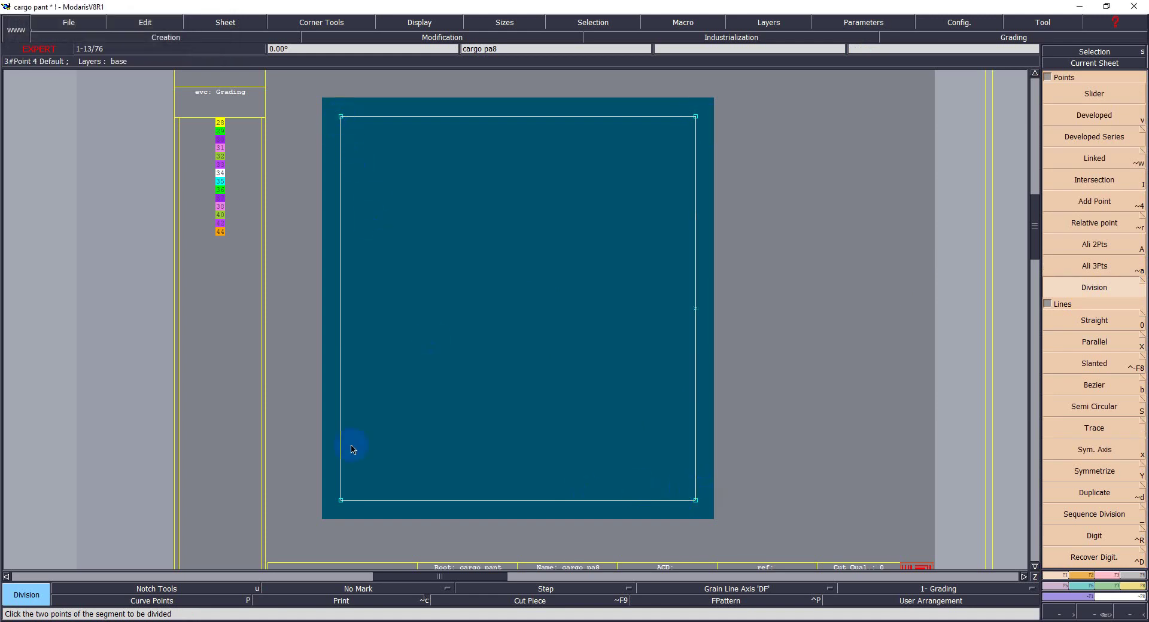
pyautogui.click(340, 499)
pyautogui.press('Return')
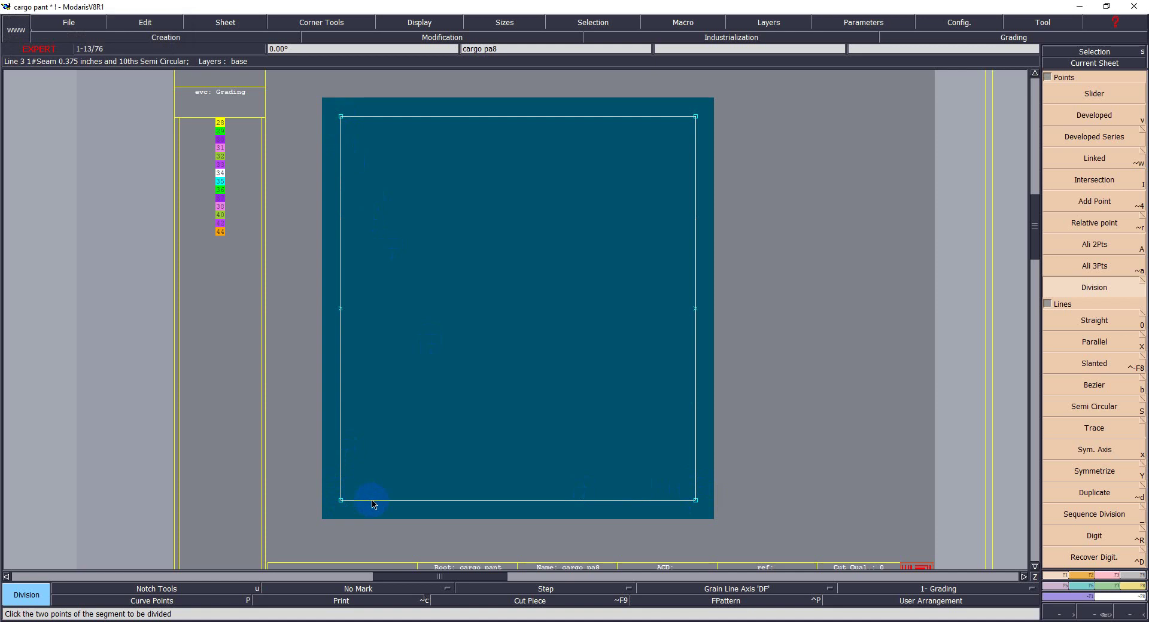
# Step: Draw a straight line joining the two edge midpoints, then show all sheets
pyautogui.press('0')
pyautogui.click(338, 310)
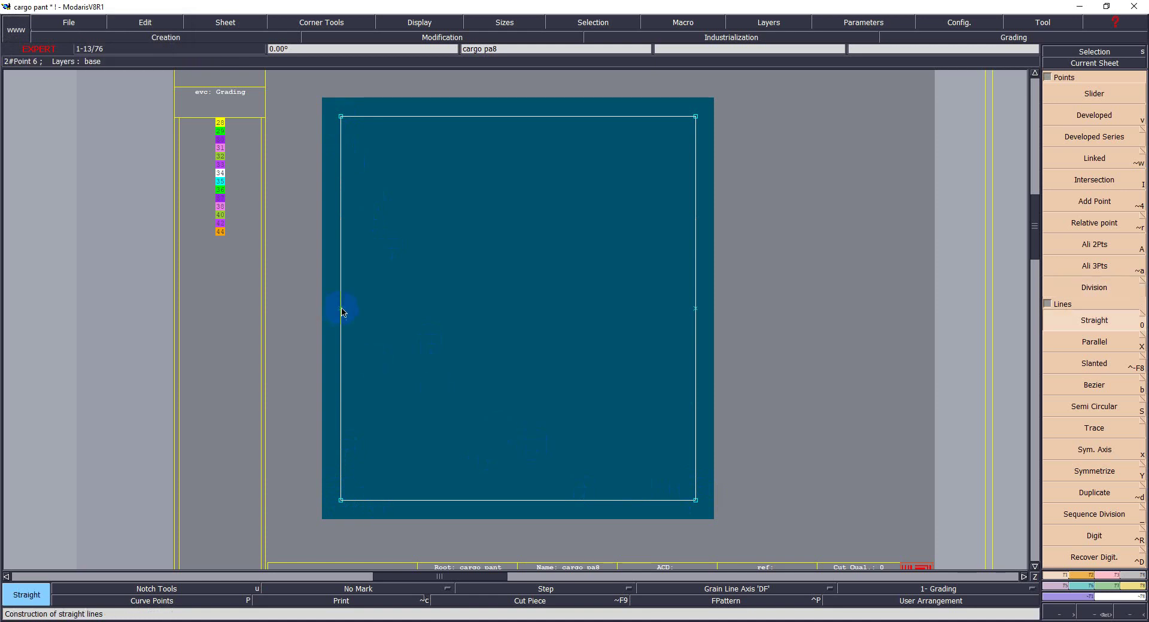
pyautogui.click(695, 310)
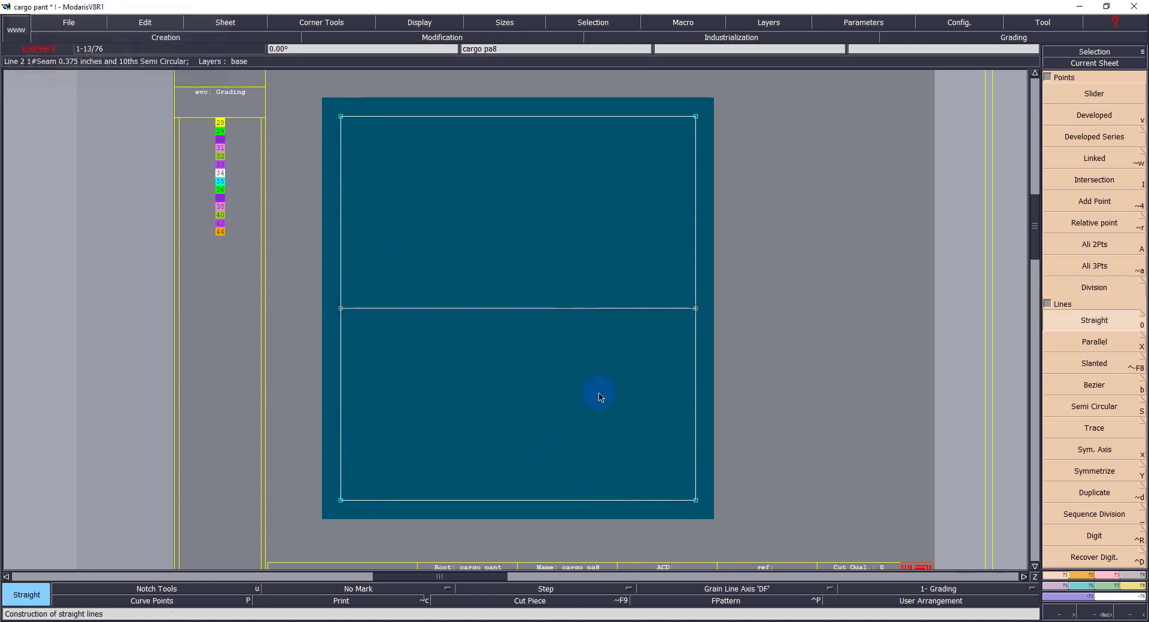
pyautogui.press('Escape')
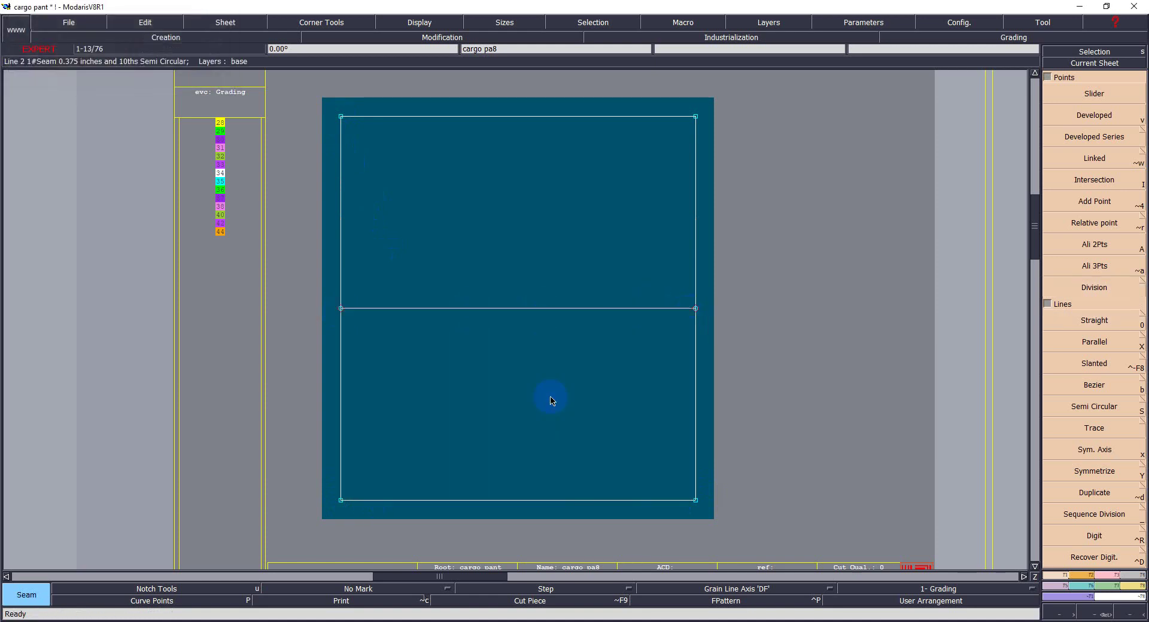
pyautogui.press('Delete')
pyautogui.click(482, 437)
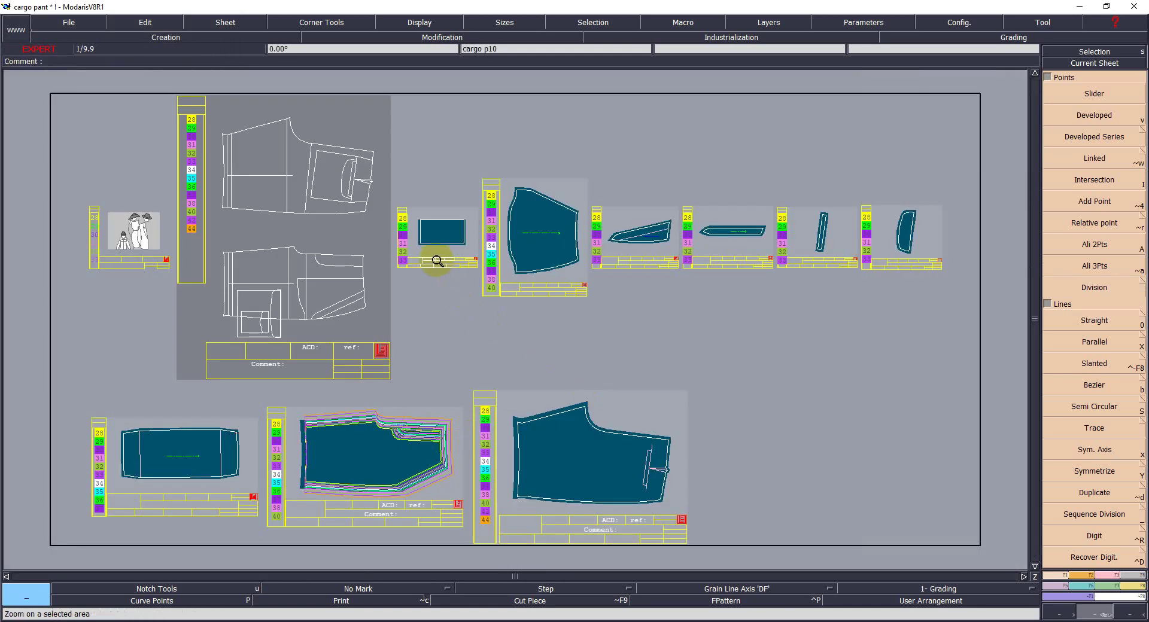
# Step: Zoom onto cargo p10 and add two parallel lines below its top edge
pyautogui.click(439, 264)
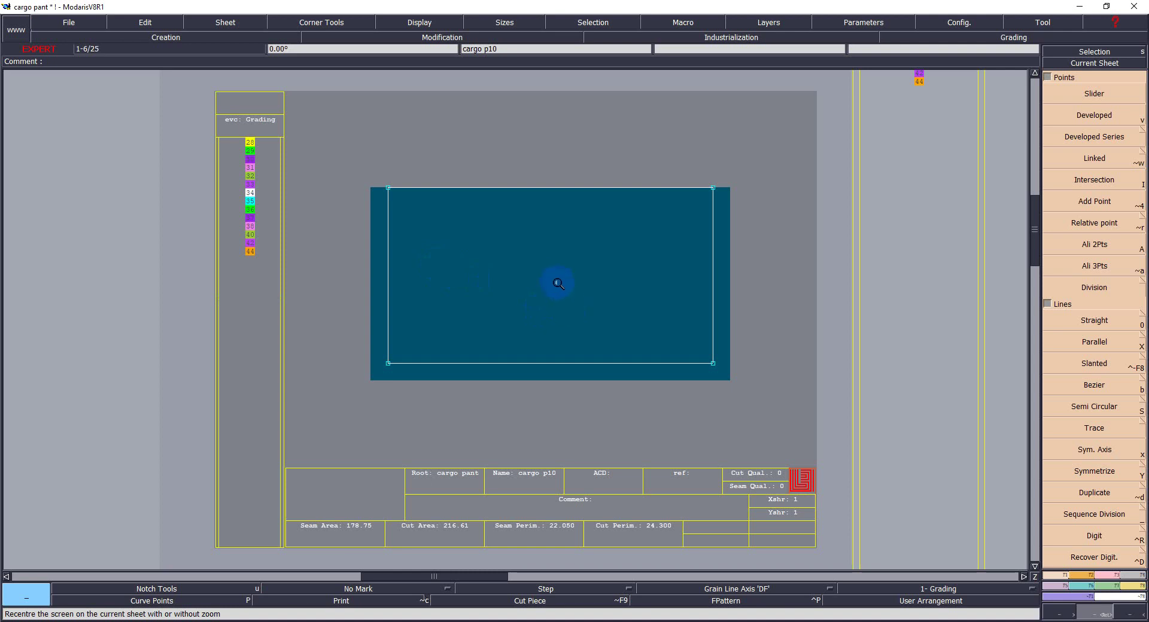
pyautogui.hotkey('shift', 'x')
pyautogui.click(508, 189)
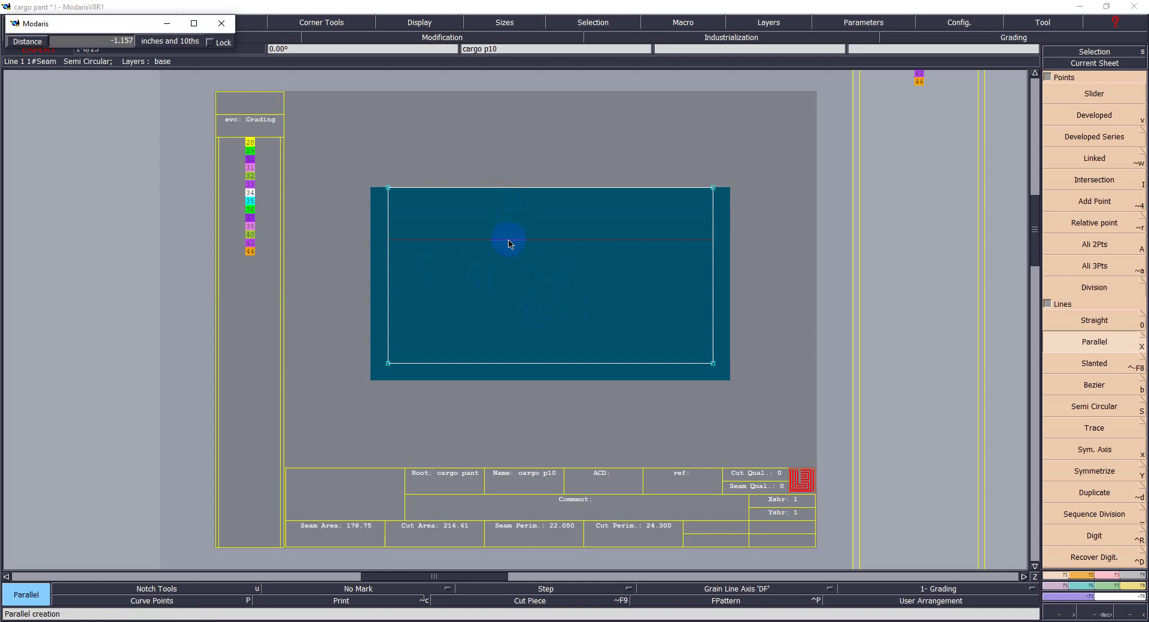
pyautogui.write('-')
pyautogui.press('Return')
pyautogui.click(505, 240)
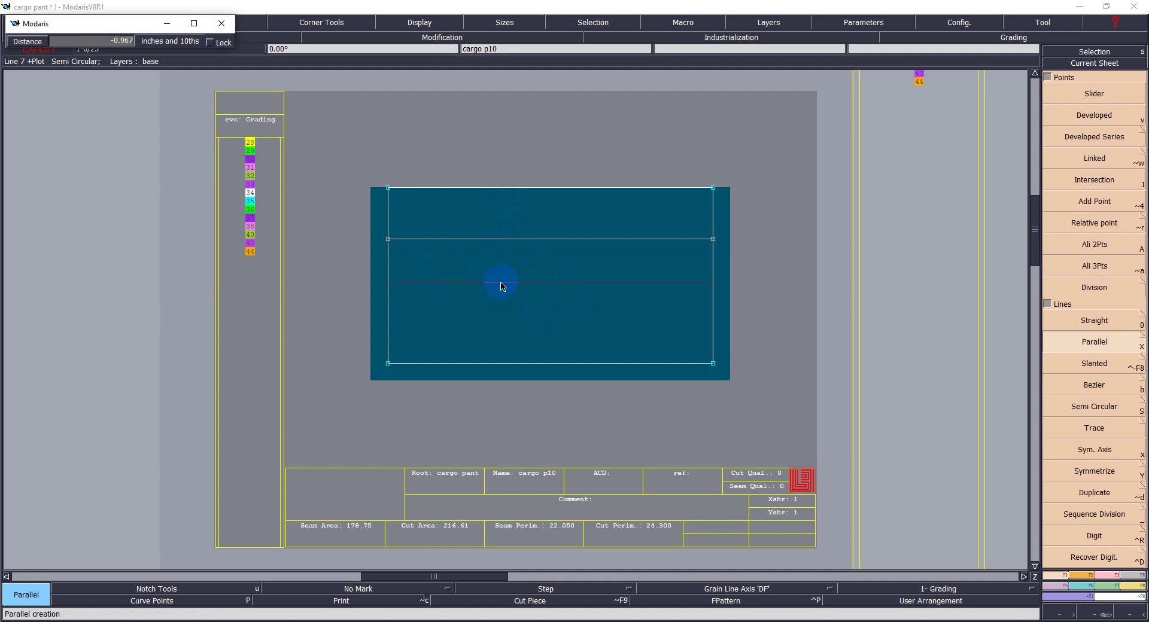
pyautogui.click(505, 290)
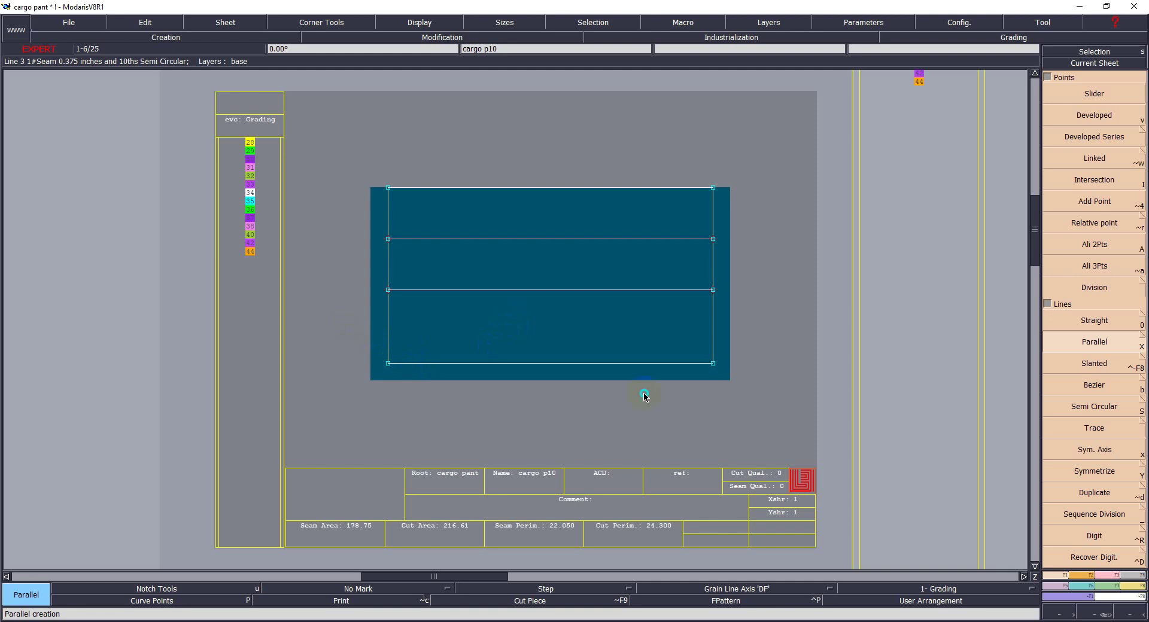
# Step: Move the bottom edge of cargo p10 down by 1.125, with no horizontal shift
pyautogui.moveTo(343, 325); pyautogui.dragTo(748, 395)
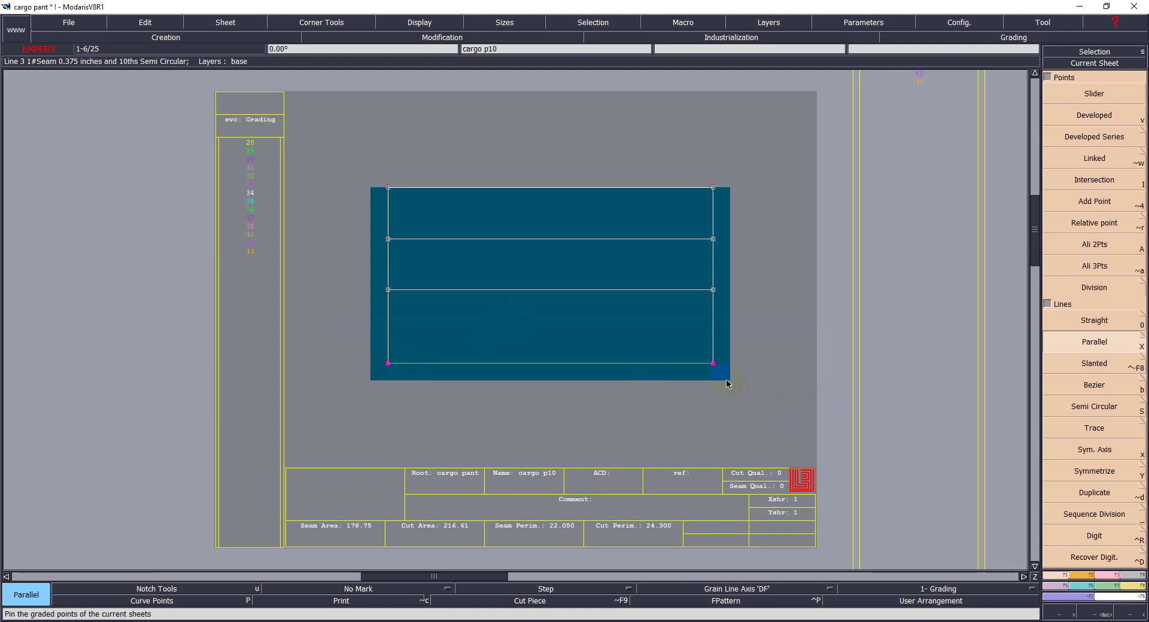
pyautogui.click(725, 378)
pyautogui.press('m')
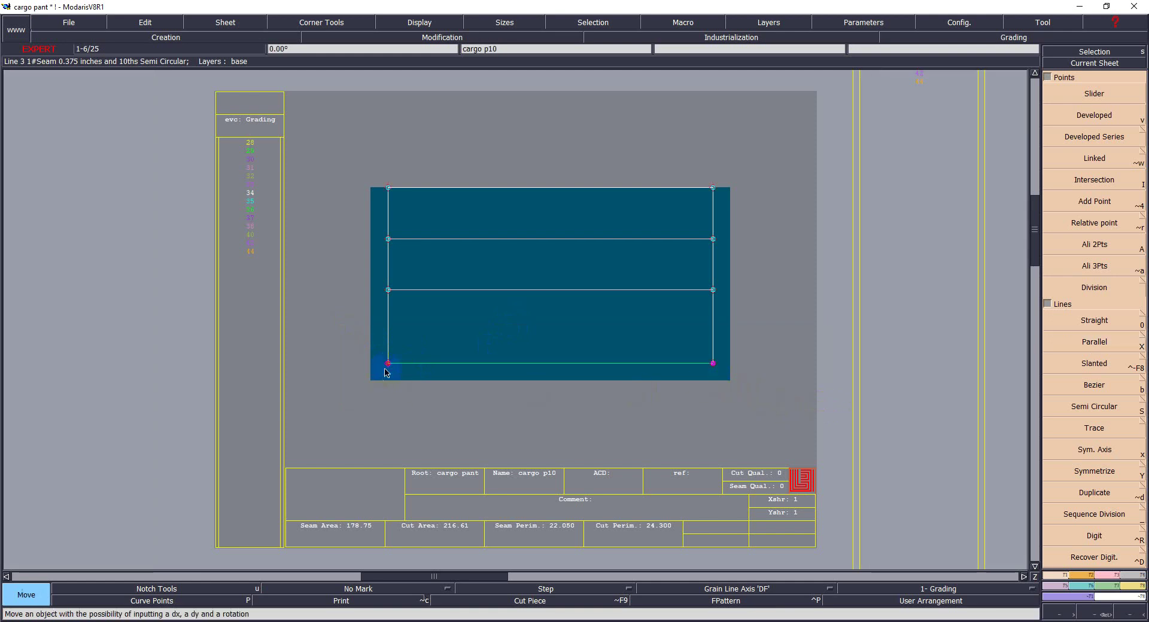
pyautogui.click(384, 373)
pyautogui.write('0')
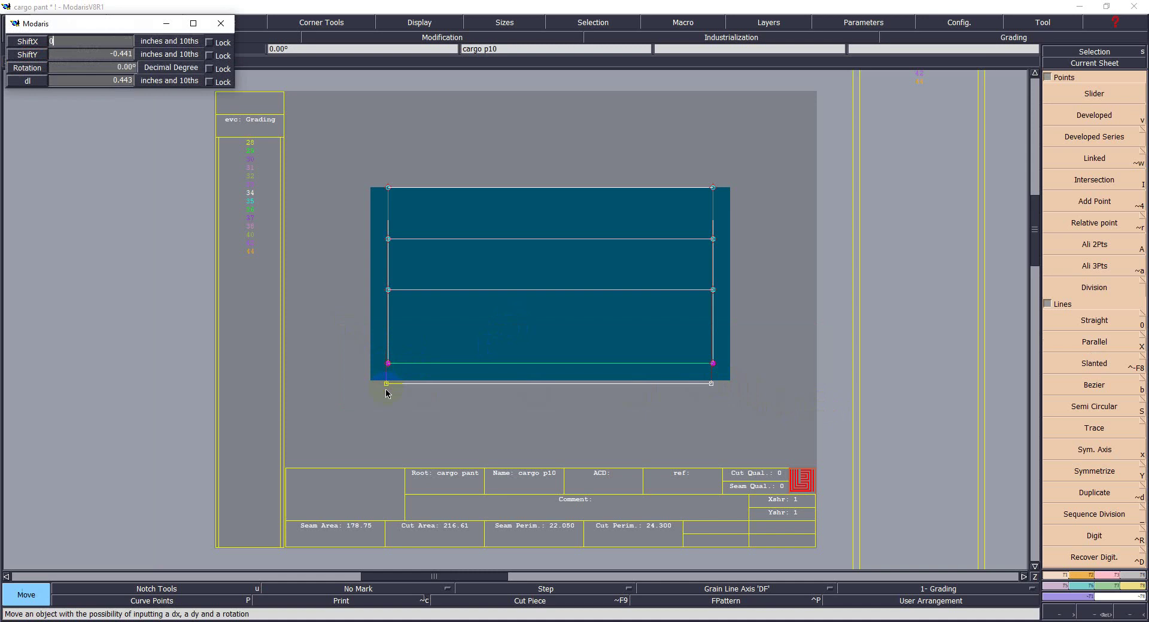
pyautogui.press('Return')
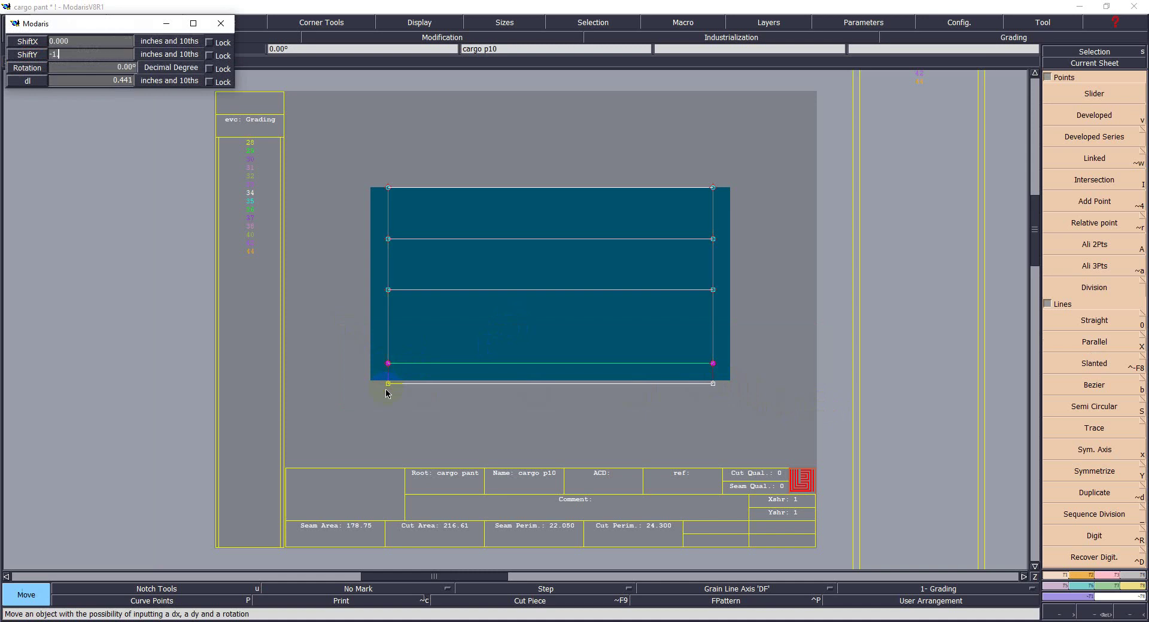
pyautogui.write('.125')
pyautogui.press('Return')
pyautogui.click(317, 386)
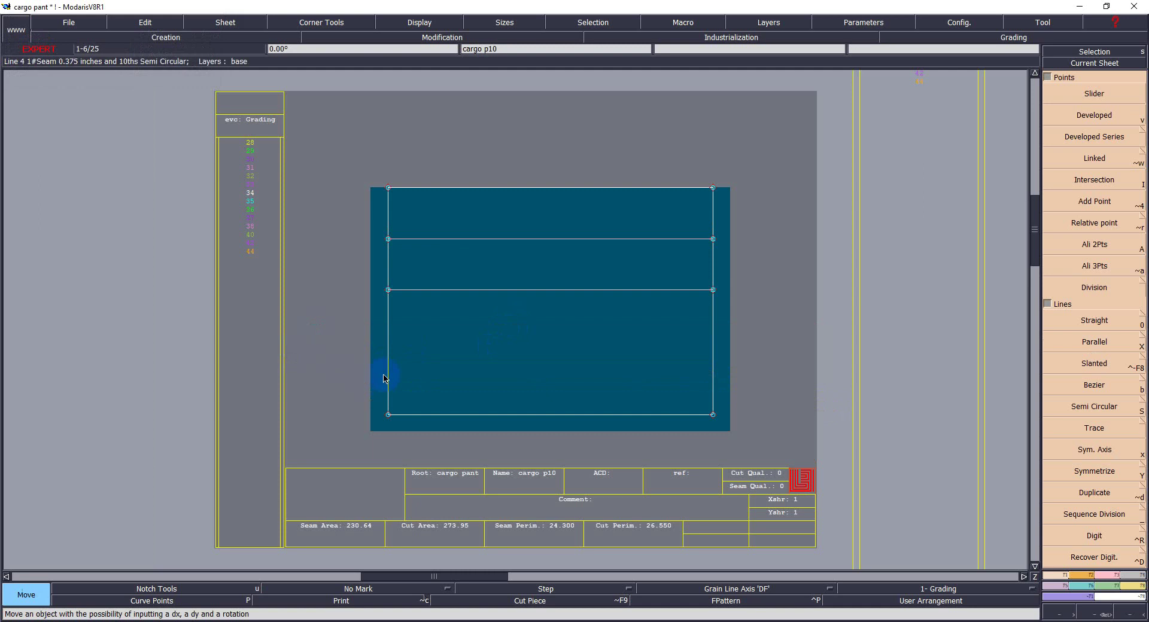
pyautogui.press('F3')
# Step: Mirror cargo p10 about its top edge, undo that mirror, and zoom back onto the rectangle
pyautogui.click(1084, 190)
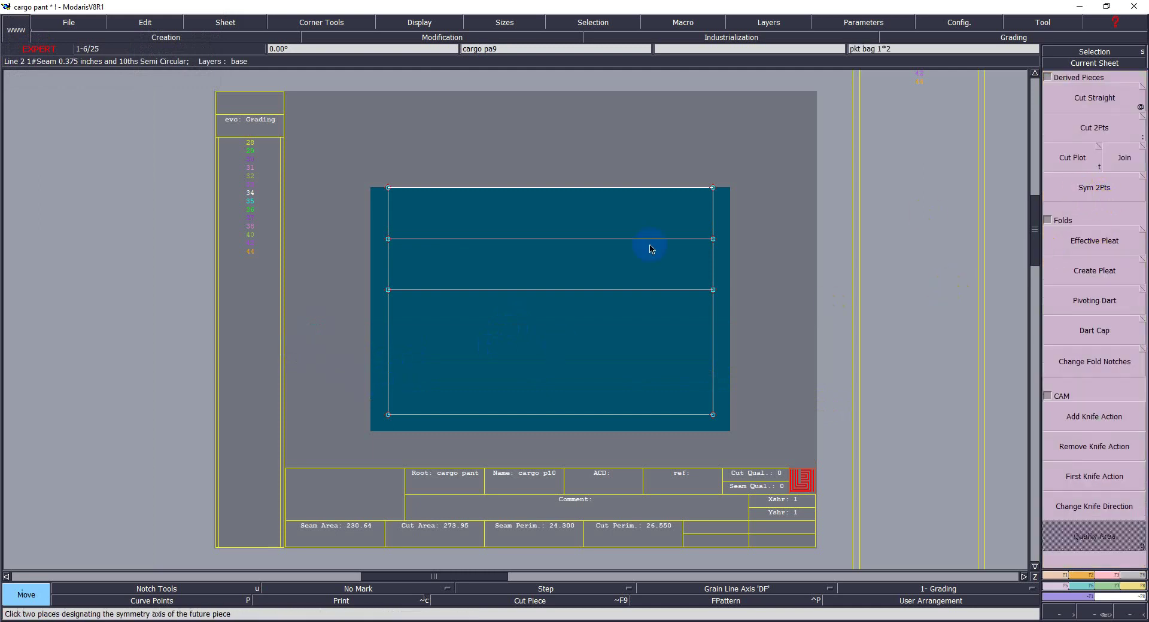
pyautogui.click(392, 189)
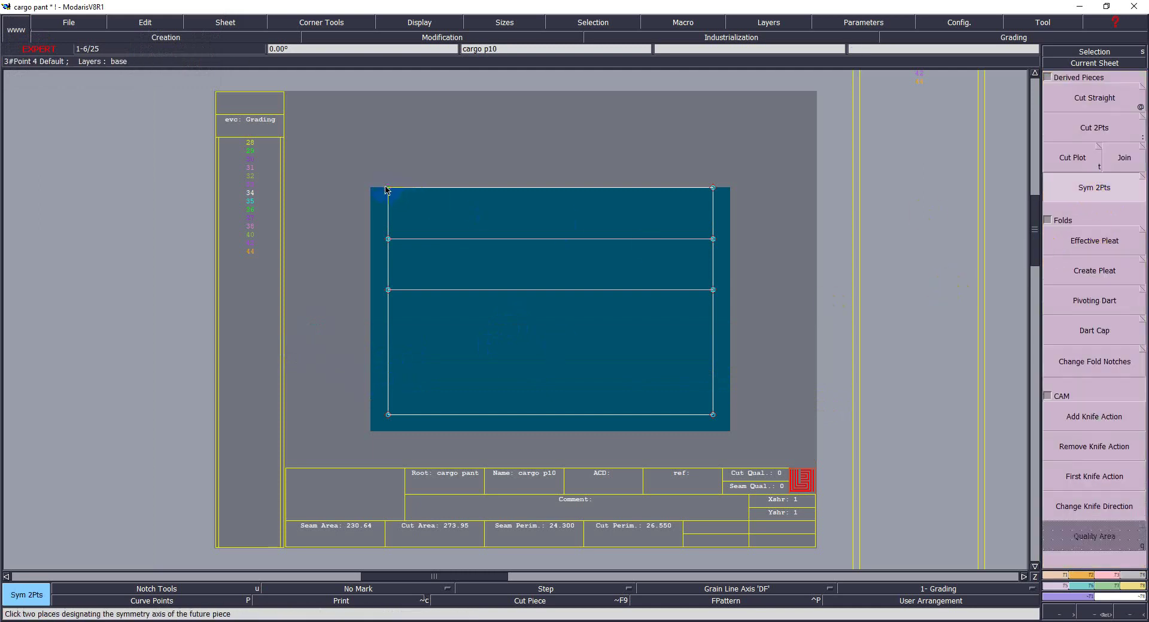
pyautogui.click(712, 188)
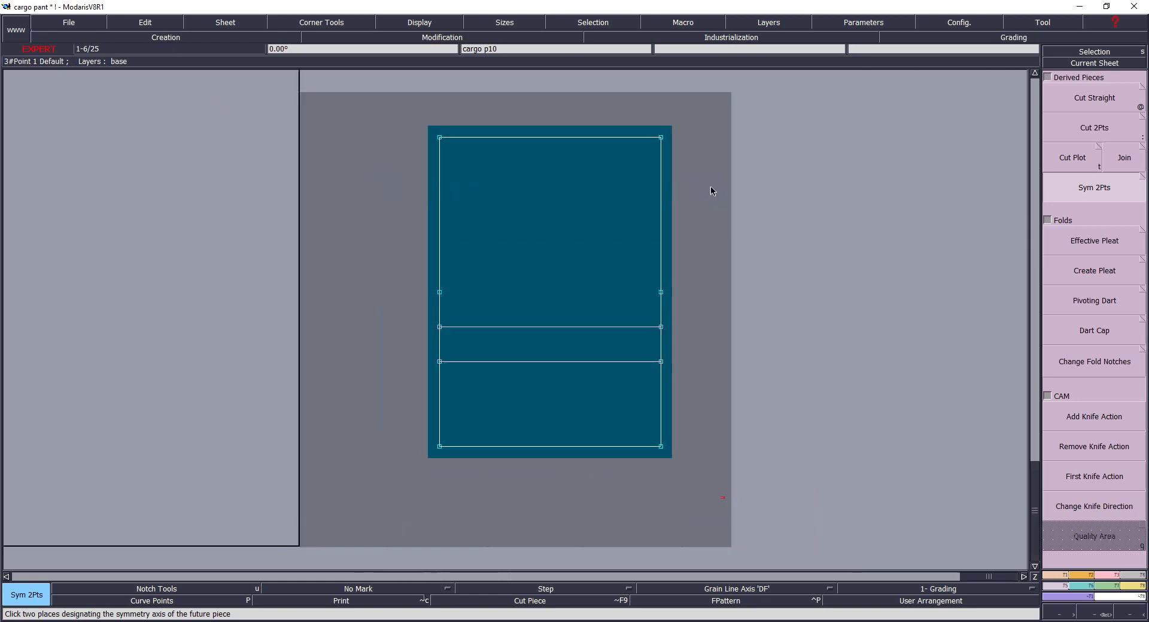
pyautogui.click(669, 339)
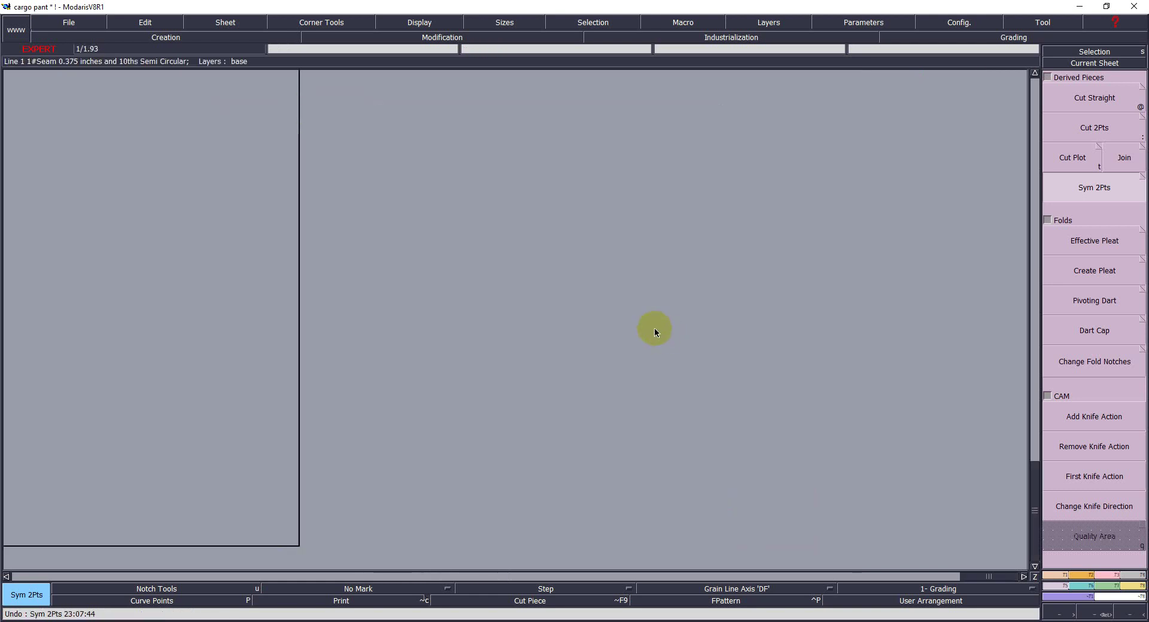
pyautogui.click(584, 377)
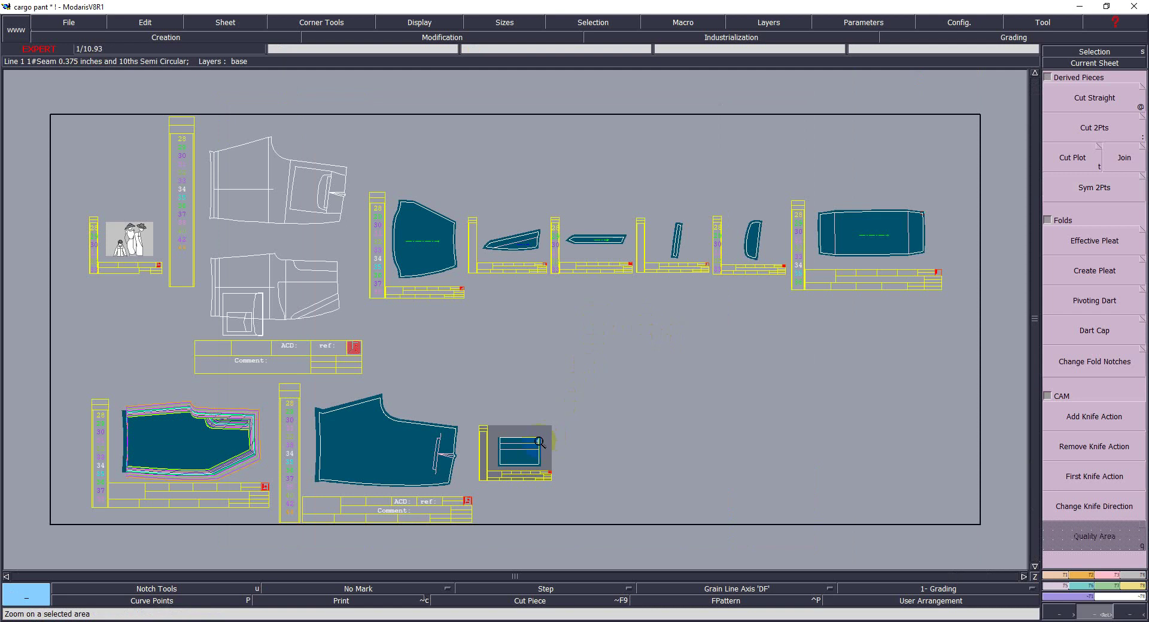
pyautogui.click(538, 444)
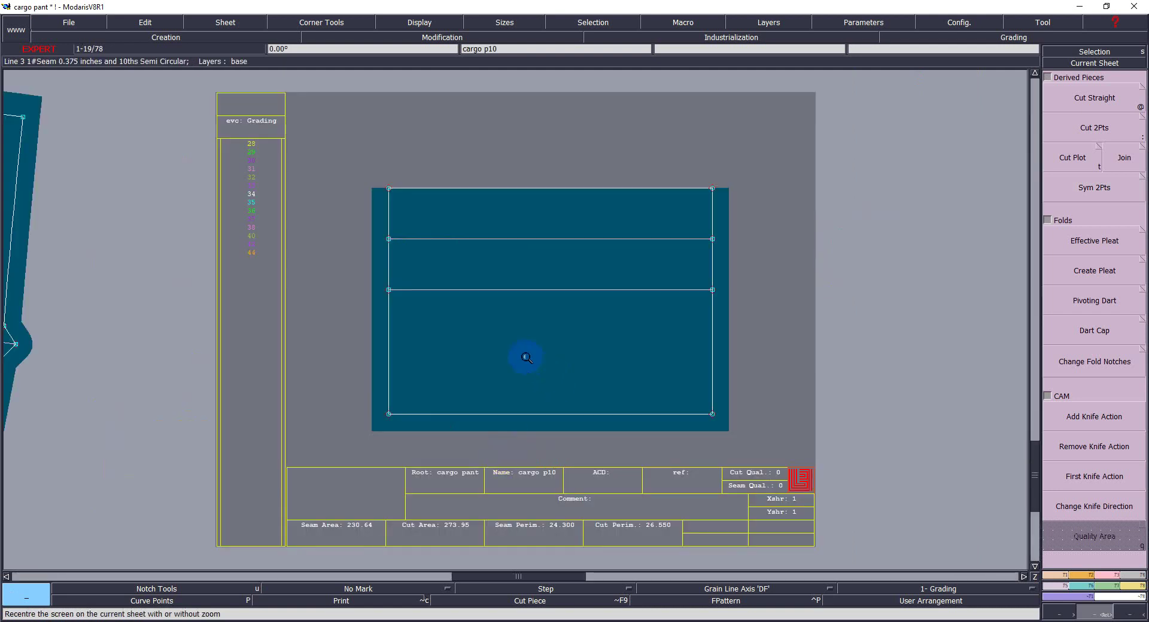
# Step: Reselect the top edge and mirror cargo p10 about its top corners into a double-length piece
pyautogui.click(514, 291)
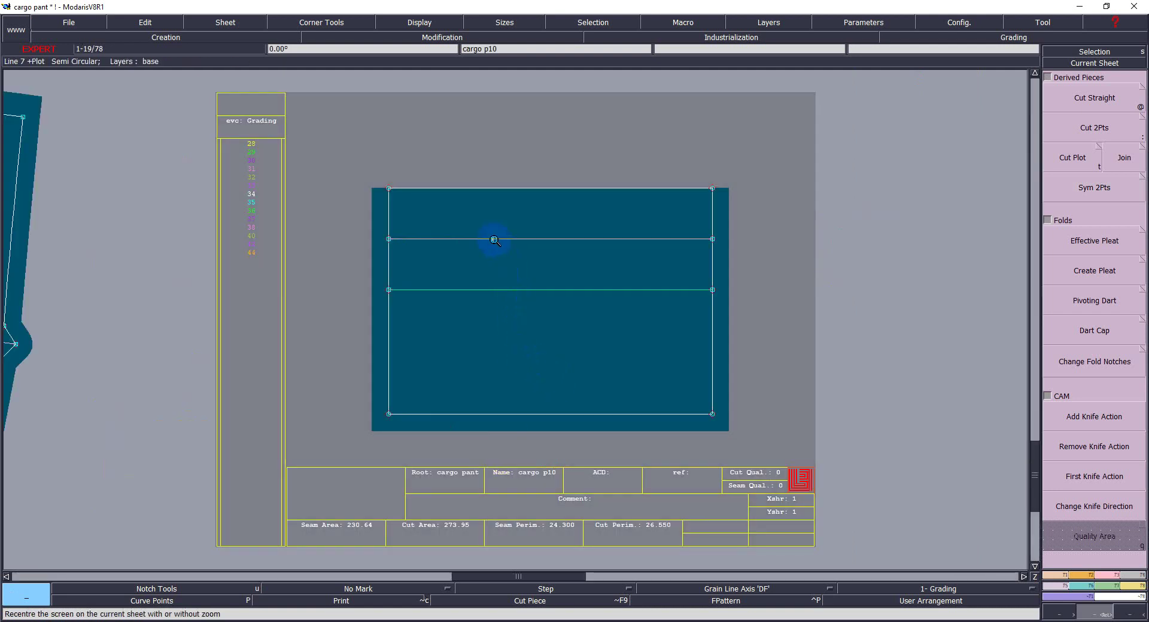
pyautogui.click(535, 235)
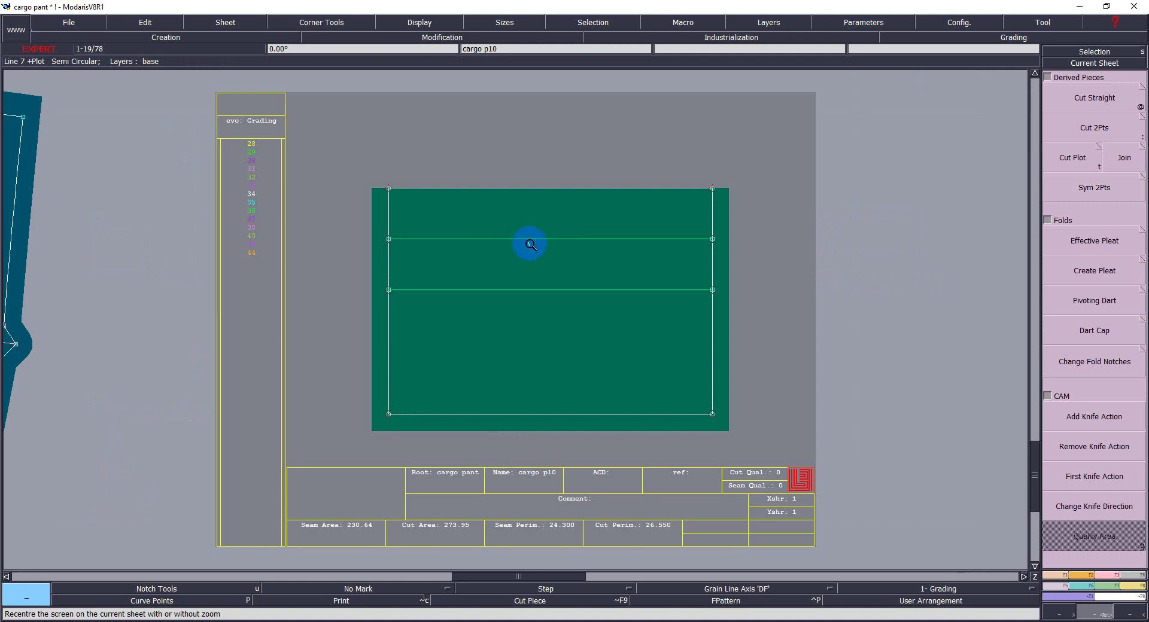
pyautogui.moveTo(508, 294); pyautogui.dragTo(398, 342)
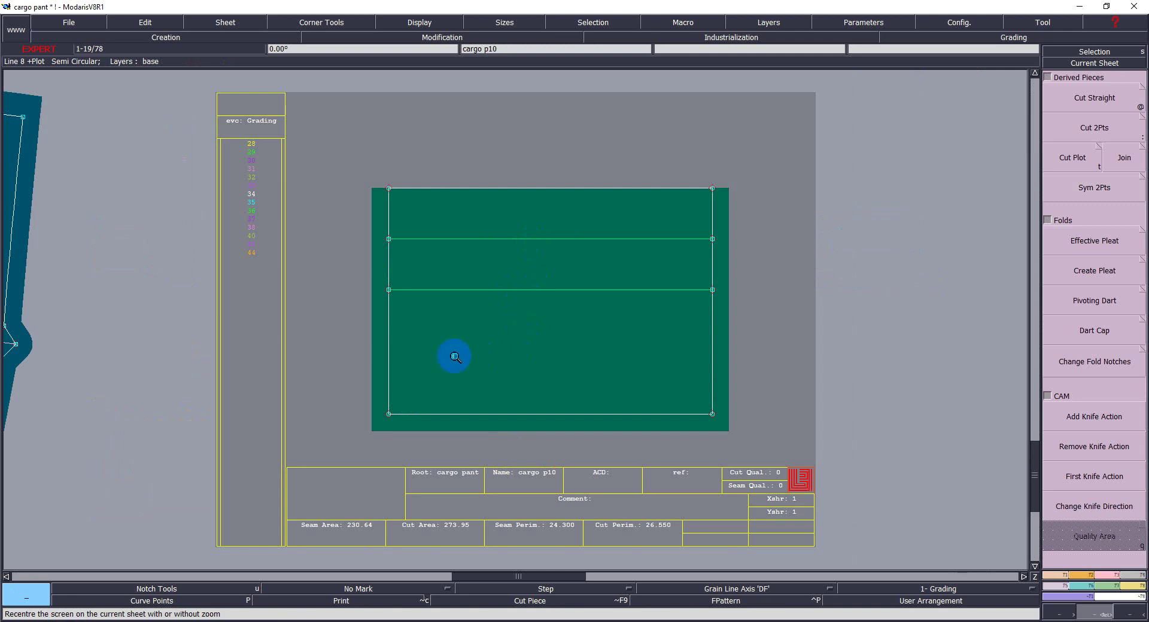
pyautogui.moveTo(325, 233); pyautogui.dragTo(462, 240)
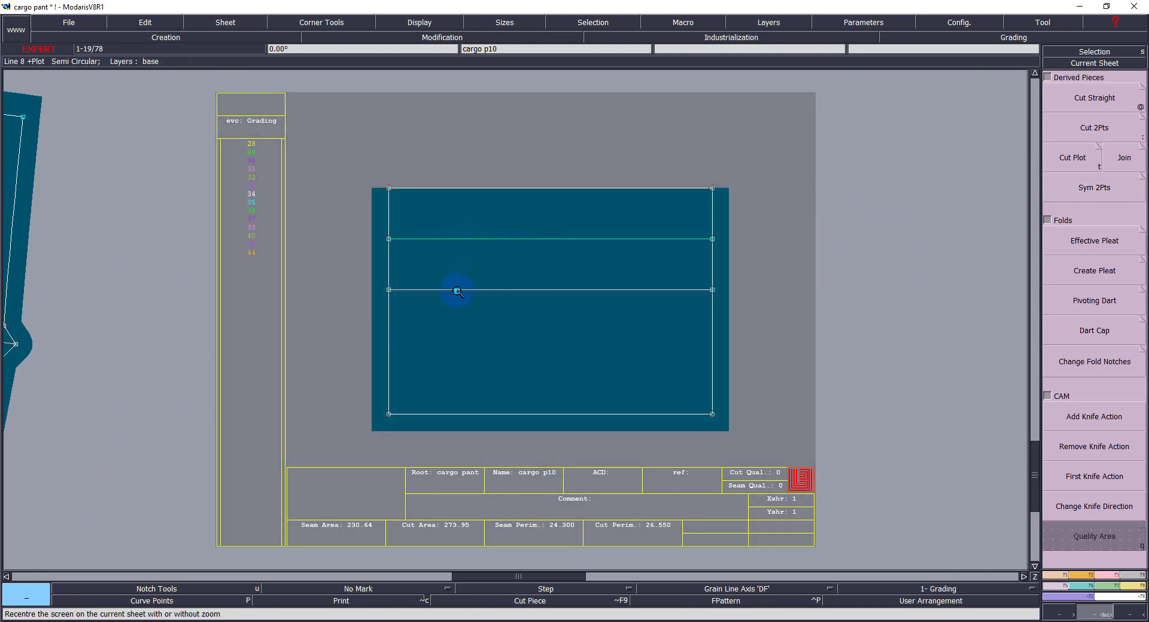
pyautogui.click(1095, 189)
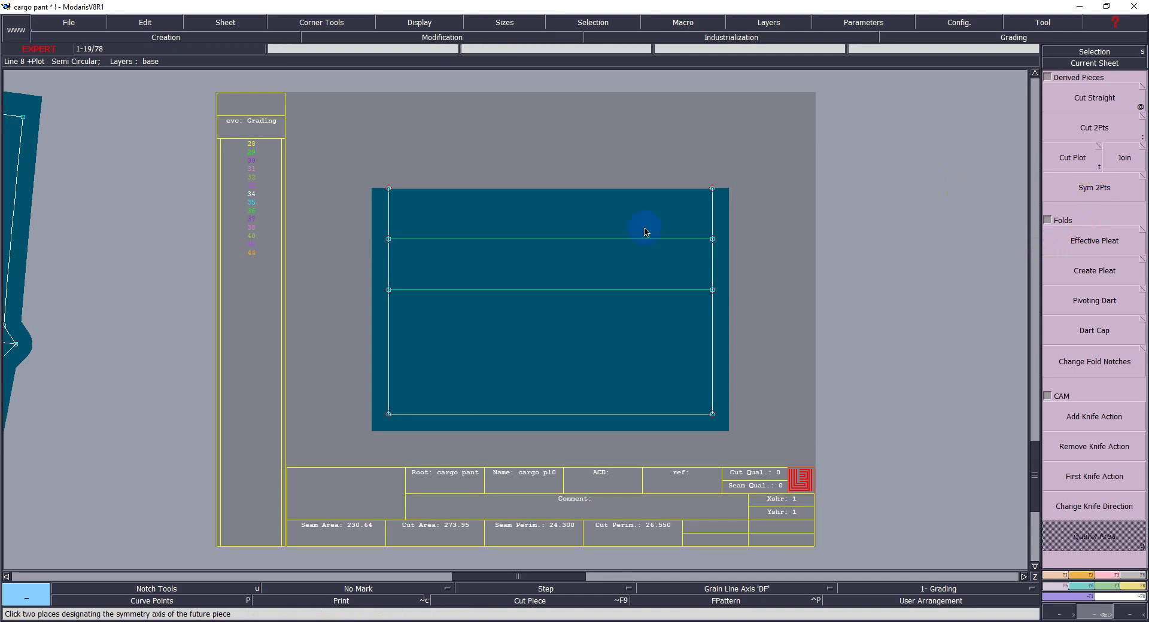
pyautogui.click(388, 188)
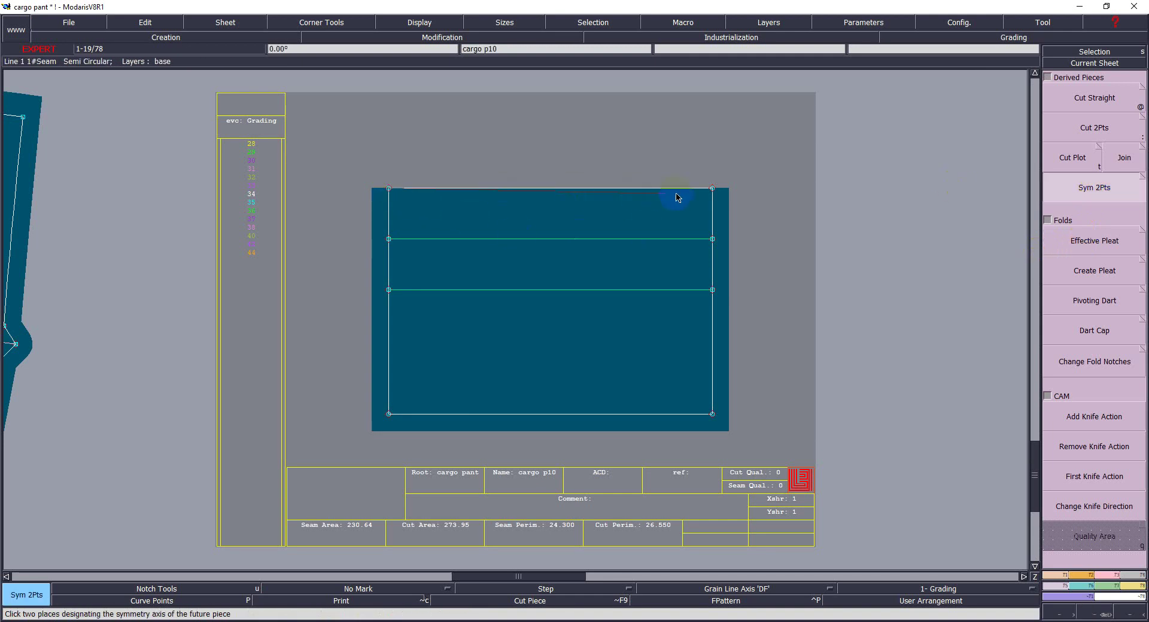
pyautogui.click(712, 188)
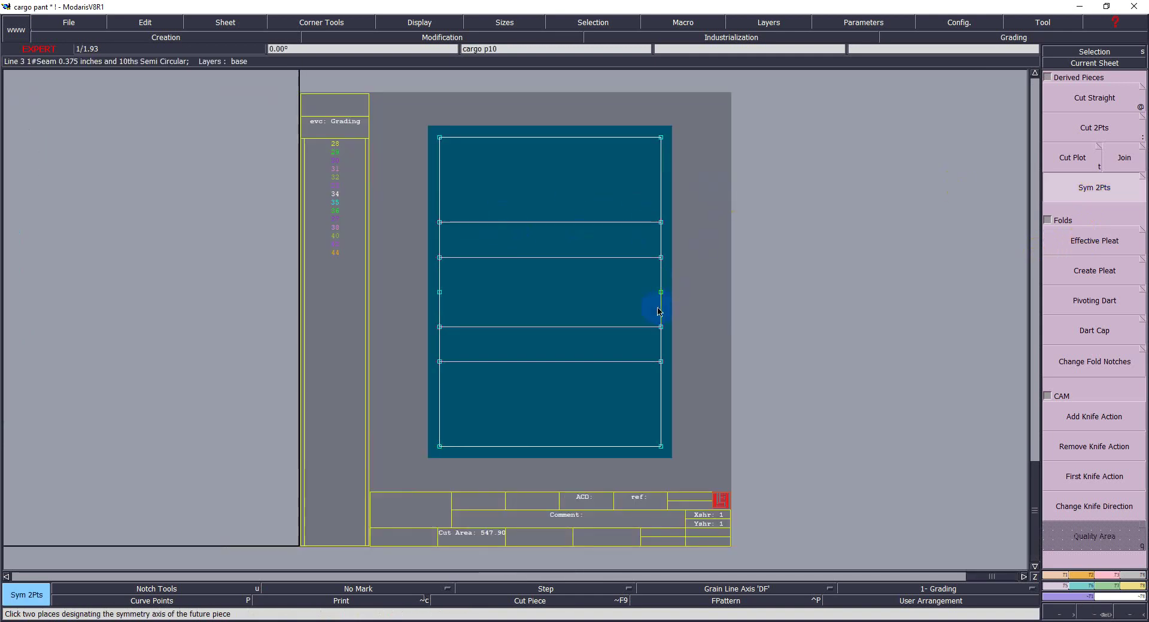
pyautogui.press('space')
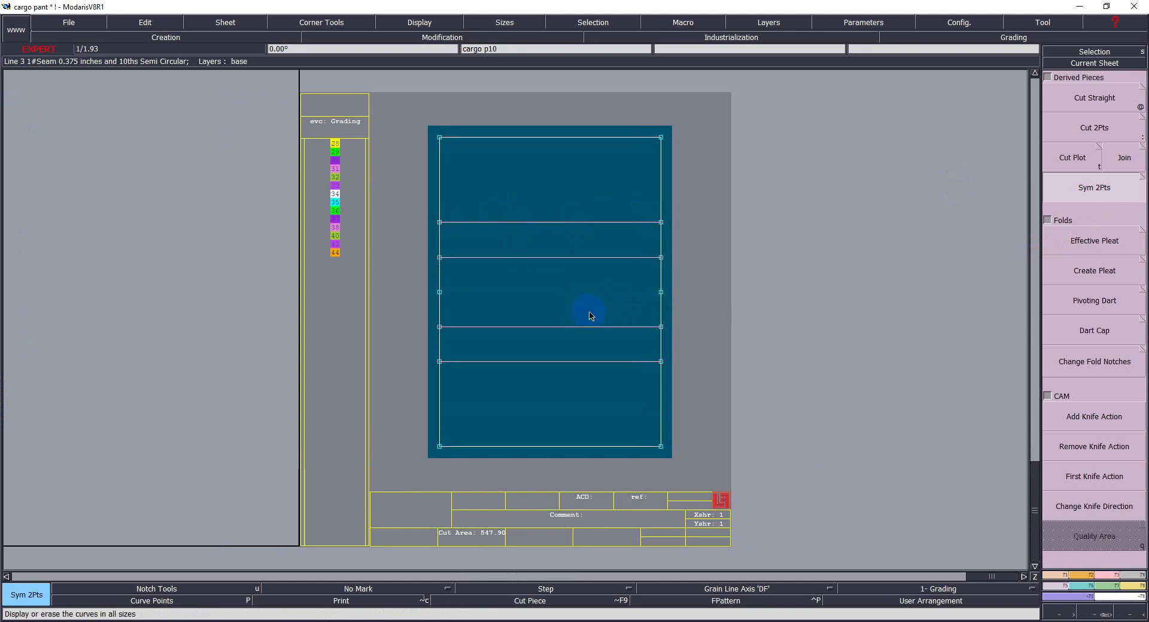
# Step: Merge cargo p10's side edges at their midpoints and move the right edge 0.75 outward
pyautogui.press('m')
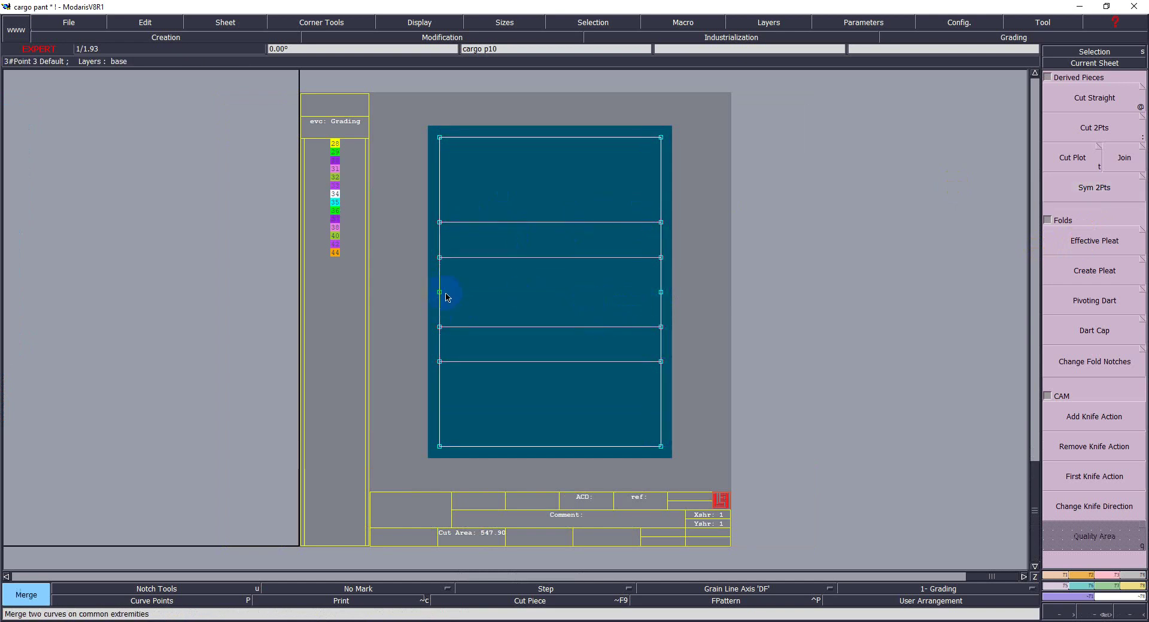
pyautogui.click(445, 293)
pyautogui.click(658, 292)
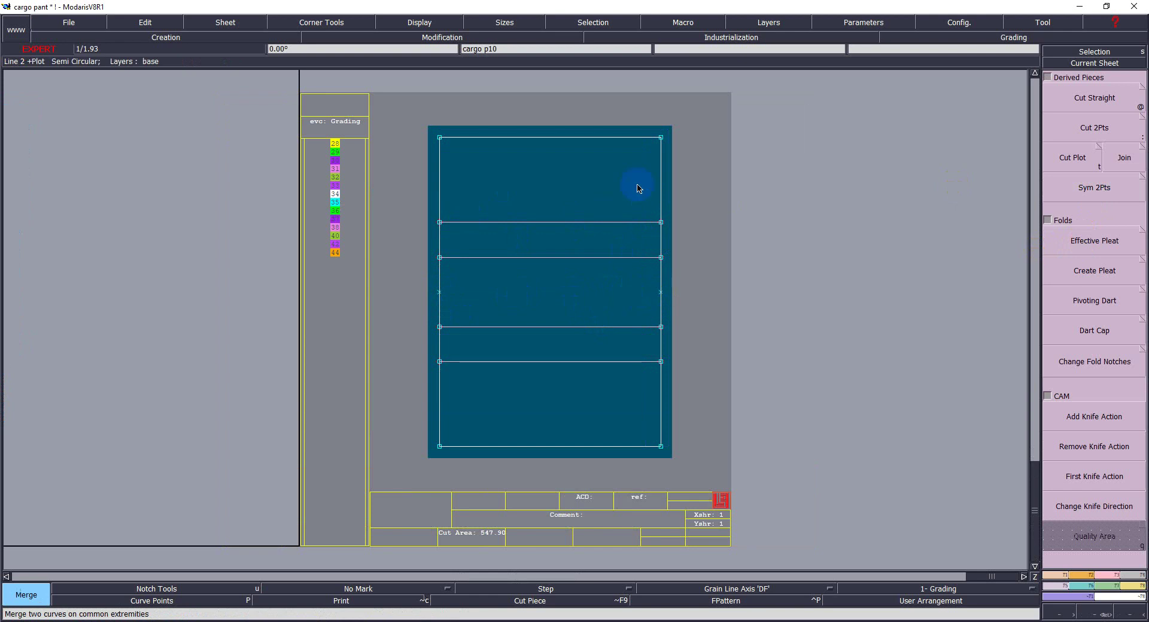
pyautogui.moveTo(628, 120); pyautogui.dragTo(695, 488)
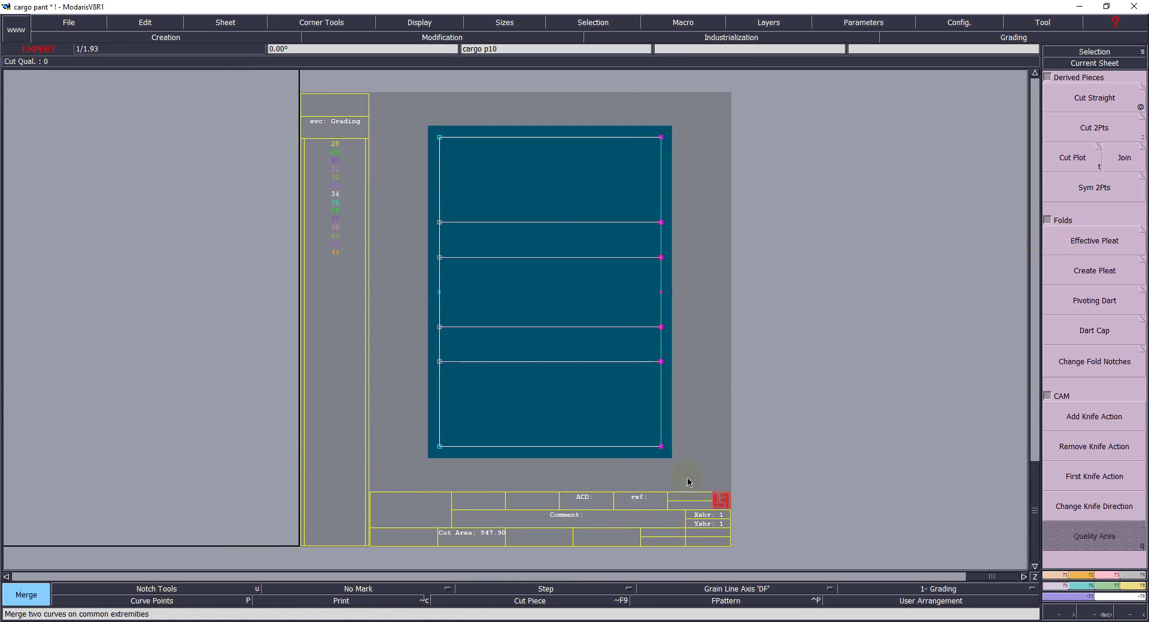
pyautogui.press('d')
pyautogui.click(661, 361)
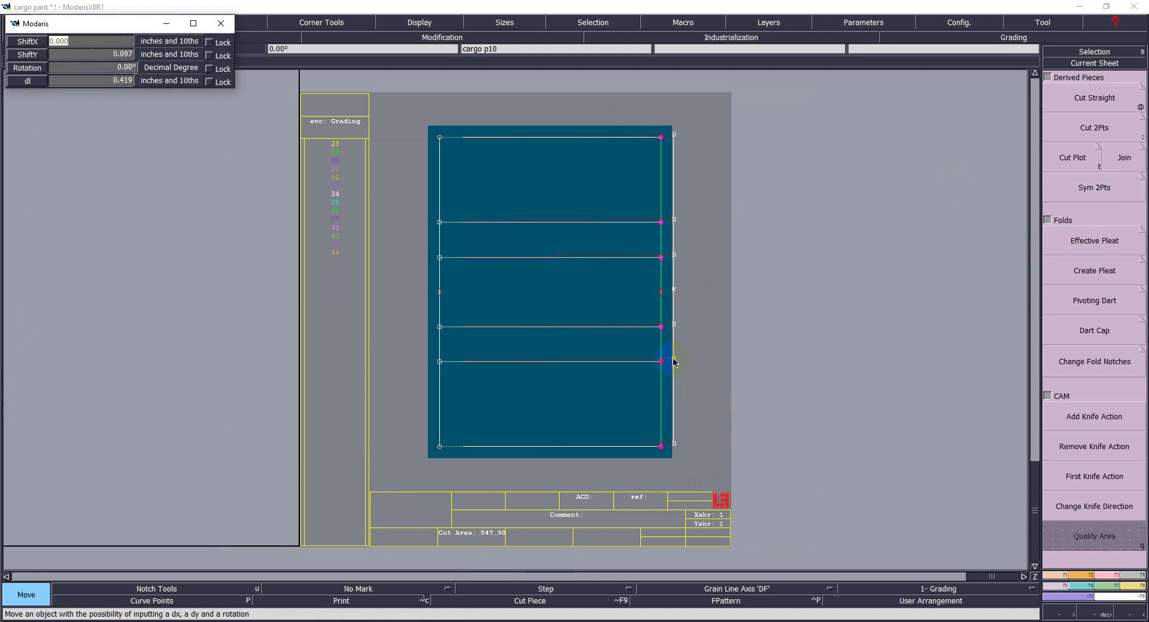
pyautogui.write('.75')
pyautogui.press('Return')
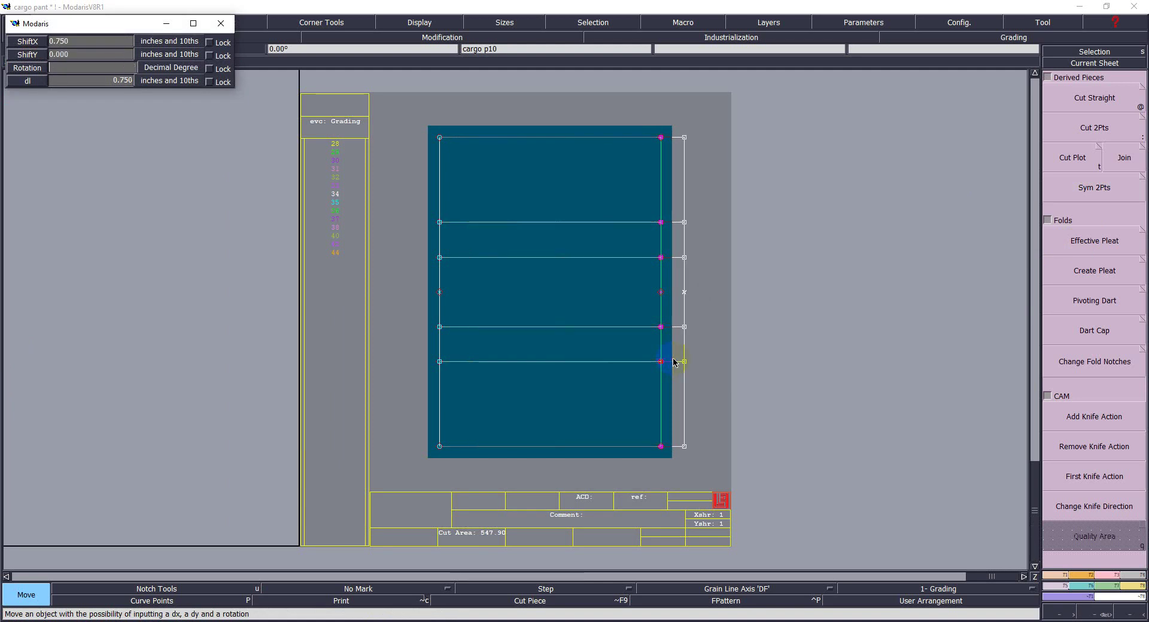
pyautogui.click(561, 371)
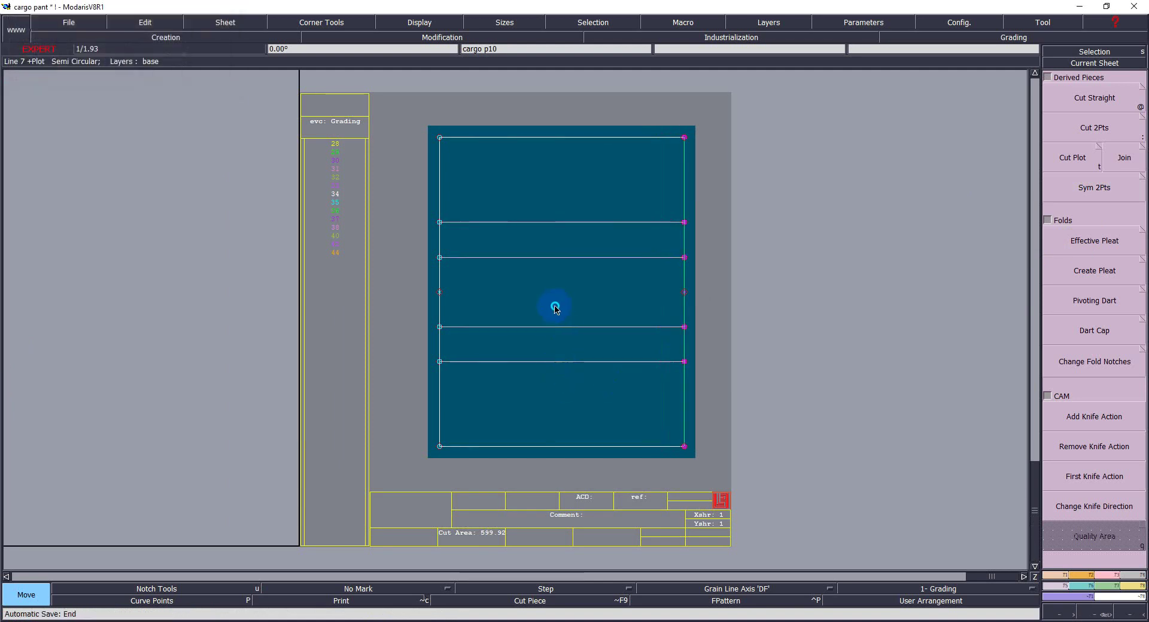
# Step: Add a parallel line 1.125 inside the right edge of cargo p10
pyautogui.press('p')
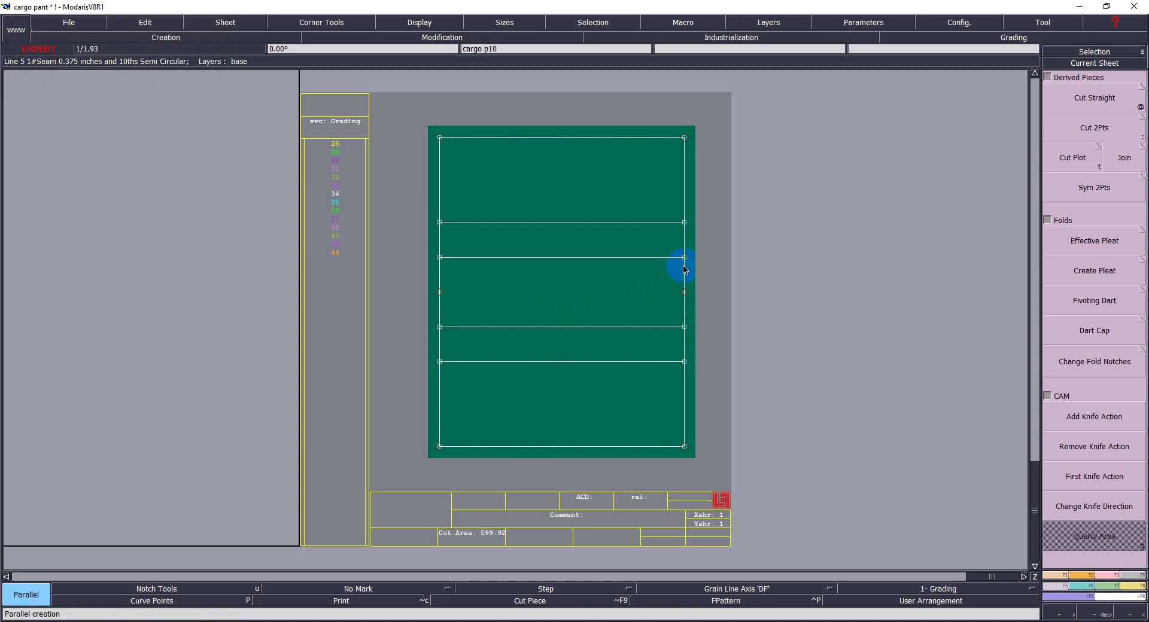
pyautogui.click(682, 265)
pyautogui.write('-1.125')
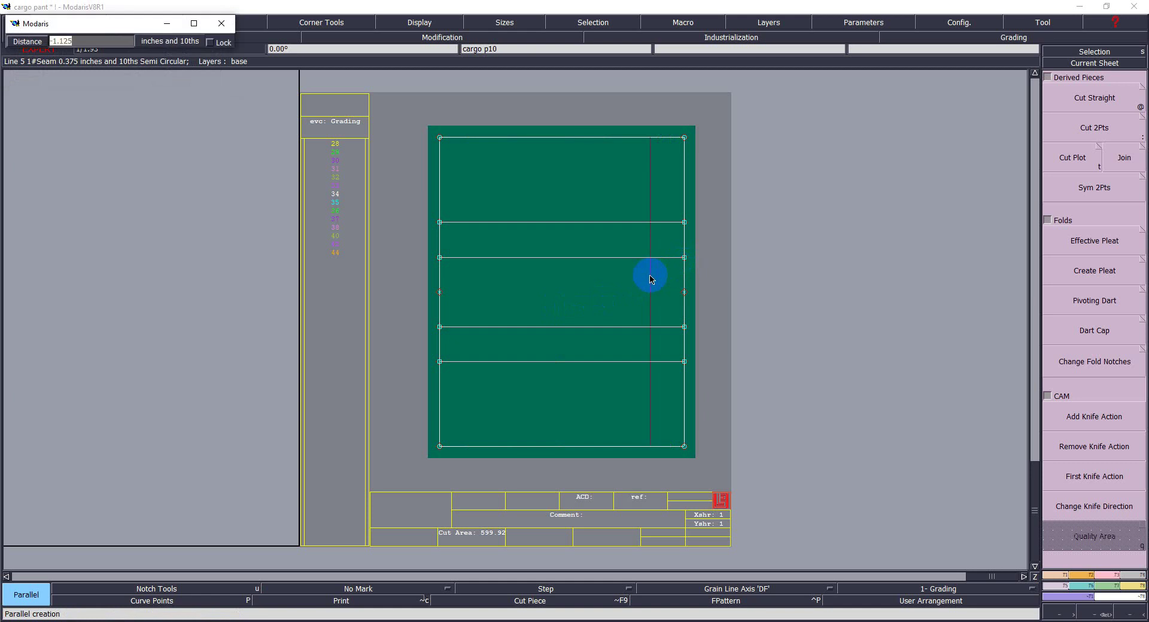
pyautogui.press('BackSpace')
pyautogui.press('Return')
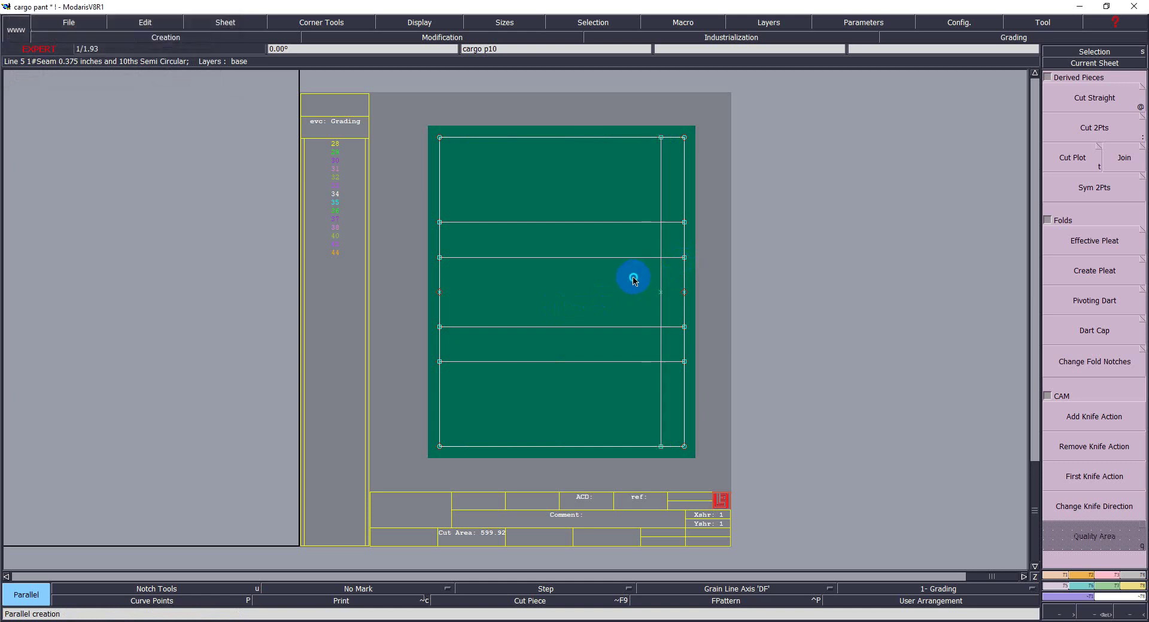
pyautogui.press('Delete')
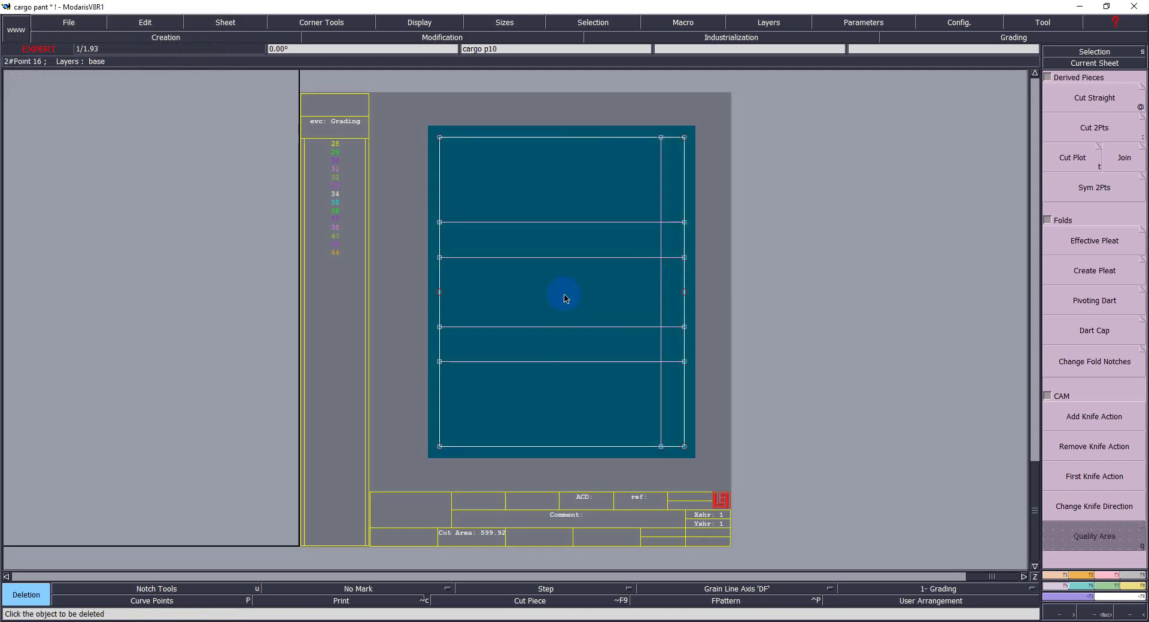
# Step: Zoom onto cargo p10 and draw a horizontal cross-line axis 'TR' across its middle
pyautogui.press('z')
pyautogui.moveTo(418, 363); pyautogui.dragTo(605, 533)
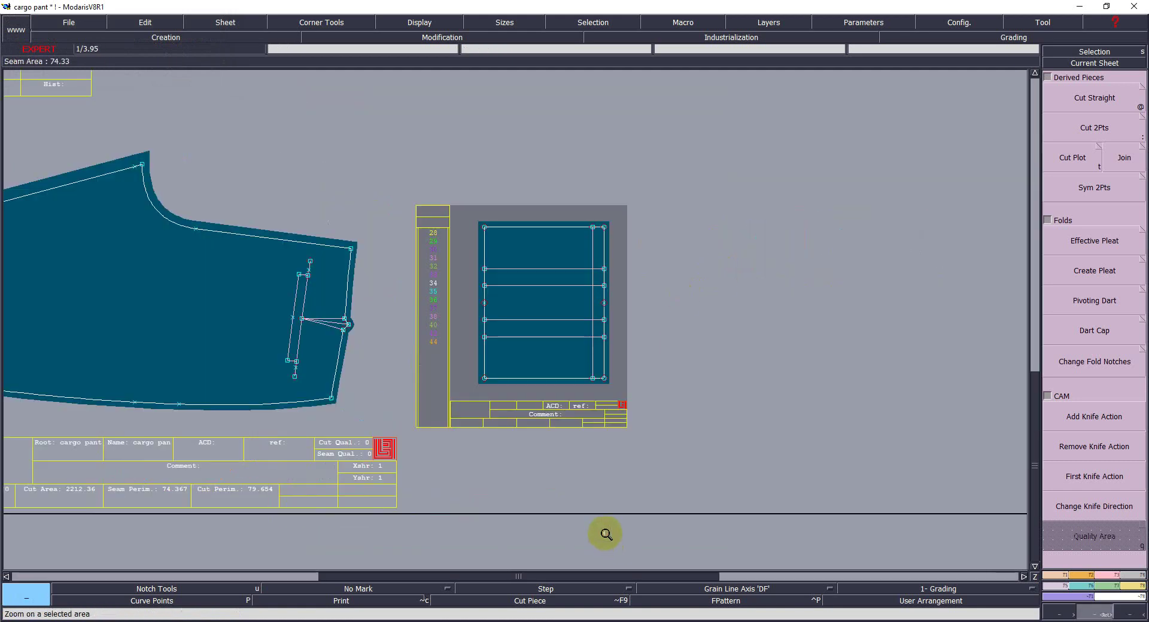
pyautogui.click(716, 591)
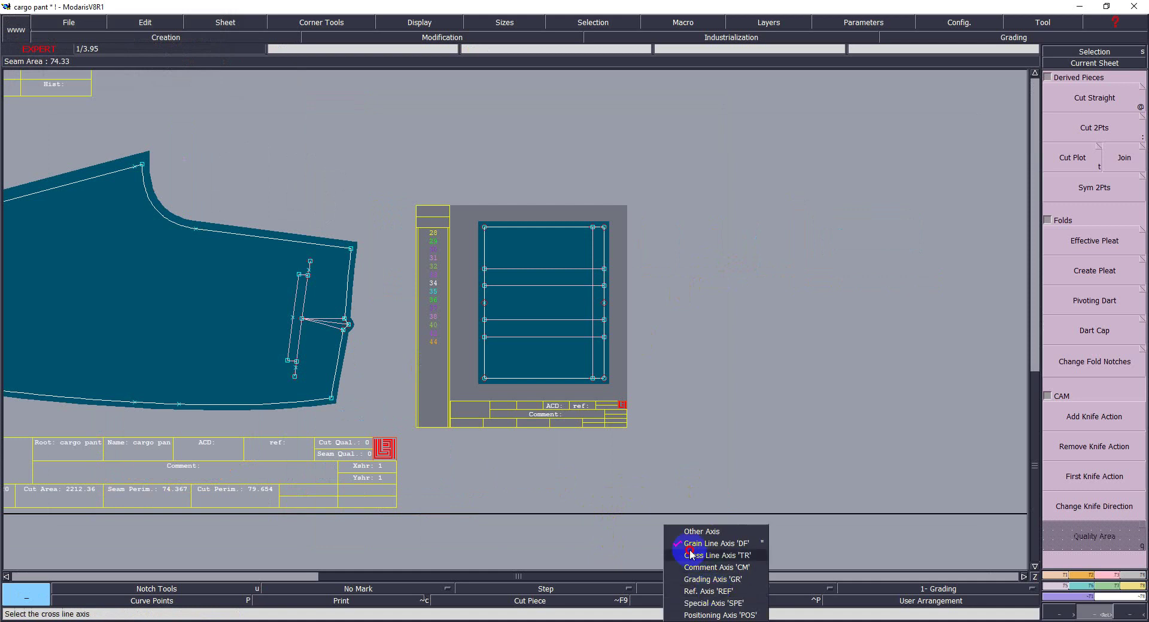
pyautogui.click(690, 556)
pyautogui.click(523, 299)
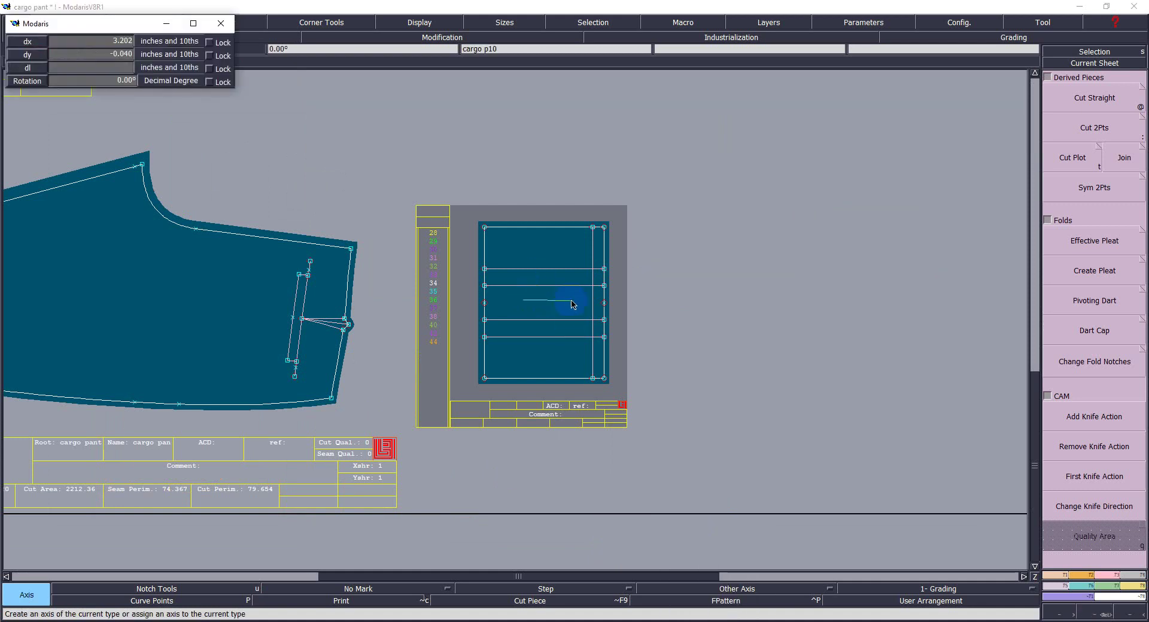
pyautogui.click(572, 304)
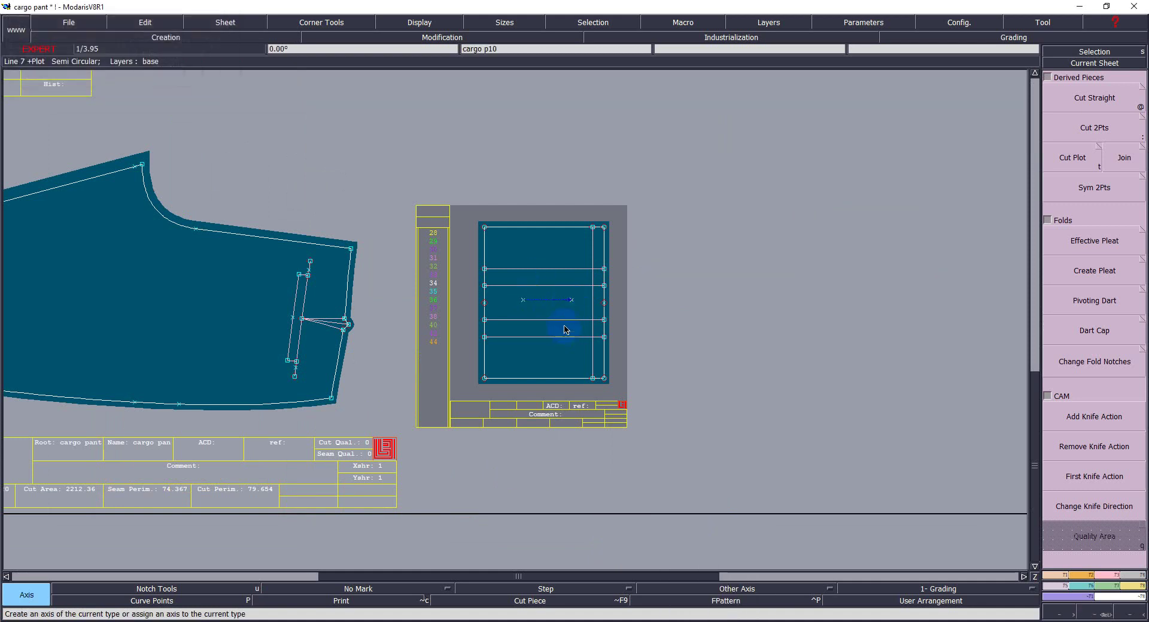
# Step: Add a horizontal grain-line axis 'DF' across the middle of cargo p10, then zoom out
pyautogui.click(764, 589)
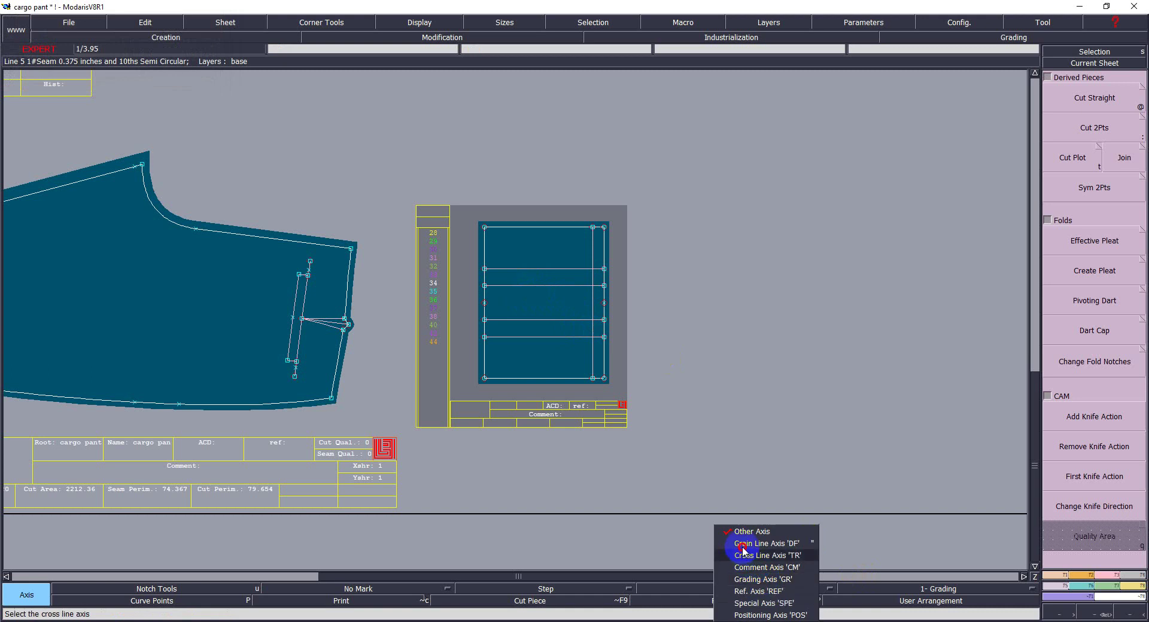
pyautogui.click(741, 545)
pyautogui.click(520, 301)
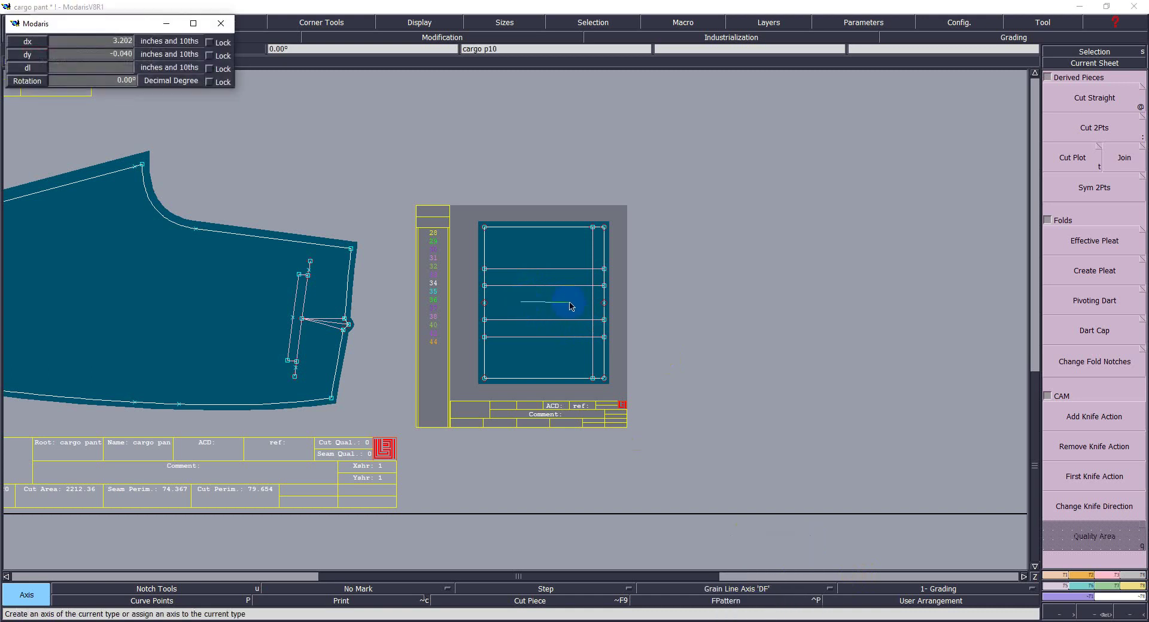
pyautogui.click(572, 303)
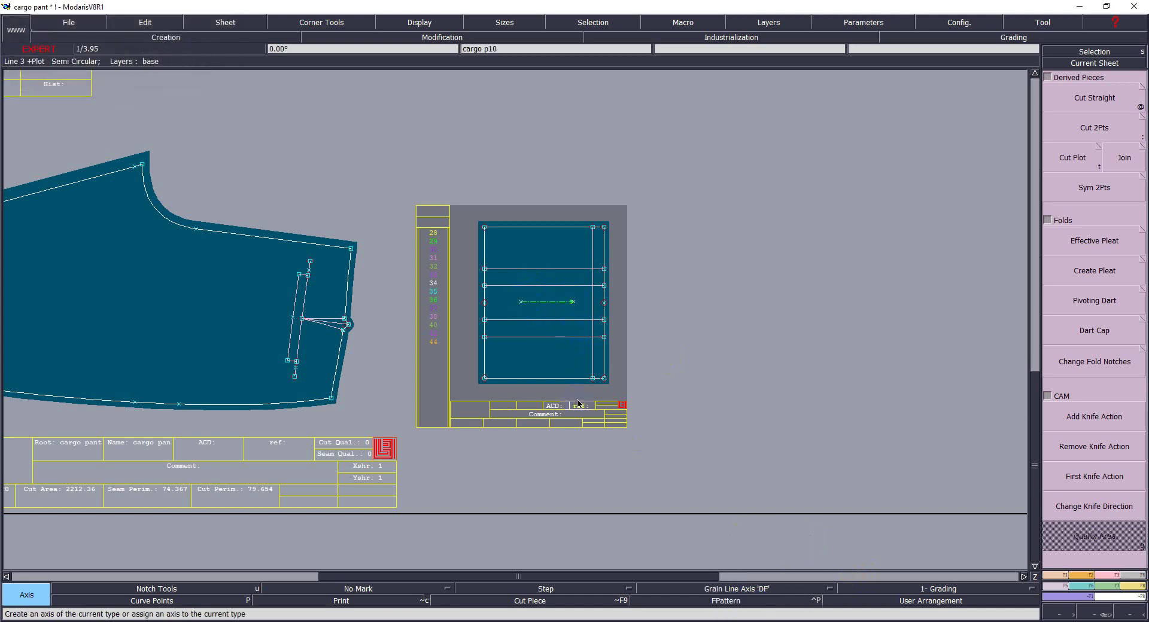
pyautogui.press('z')
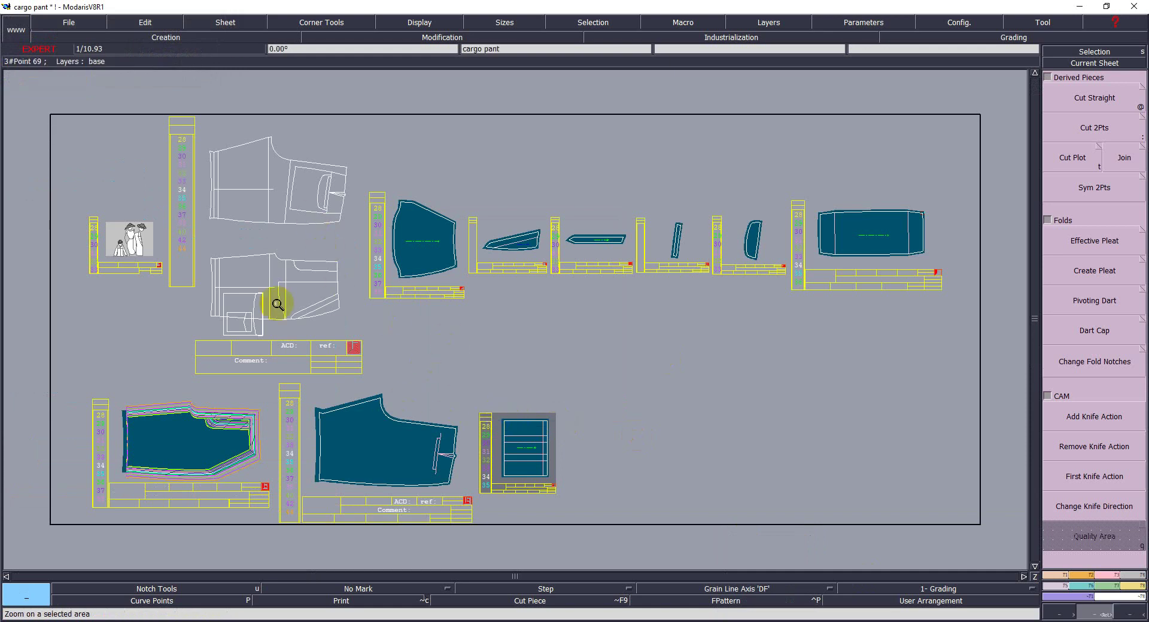
# Step: Select the pocket shape in the pant, add and undo a point, then show all sheets
pyautogui.moveTo(202, 277); pyautogui.dragTo(302, 369)
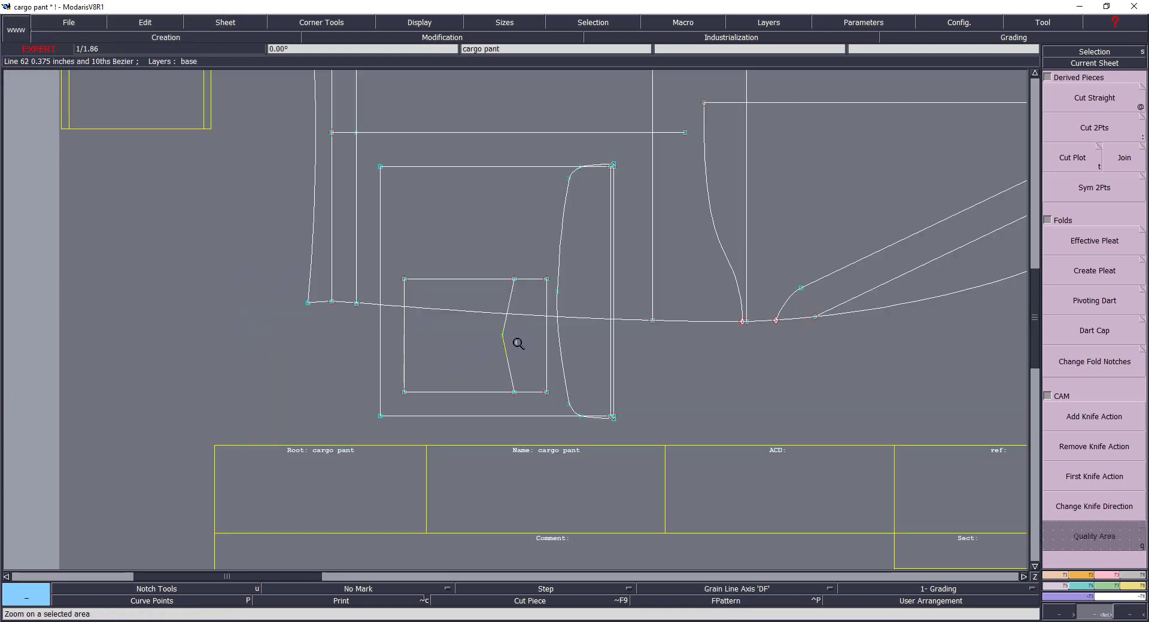
pyautogui.press('Escape')
pyautogui.click(521, 306)
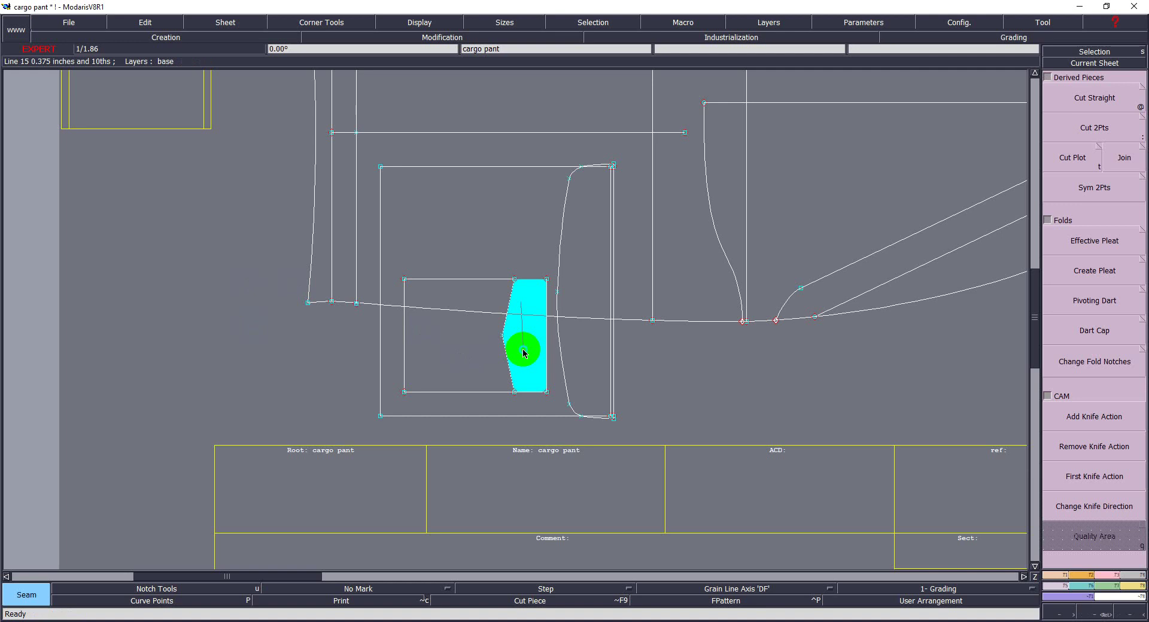
pyautogui.press('p')
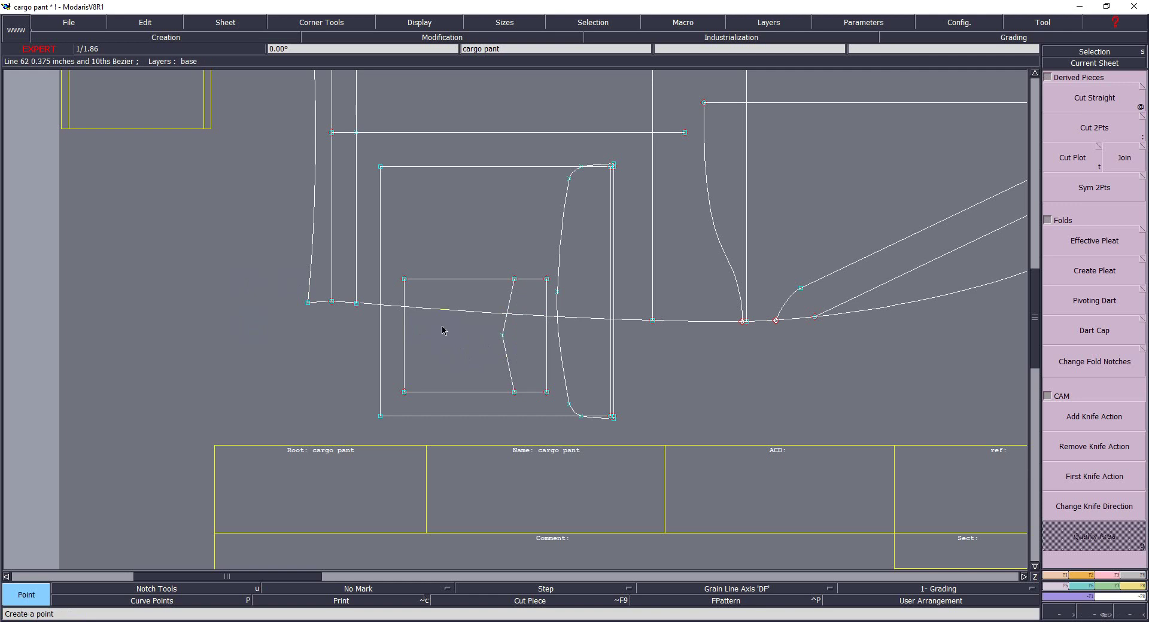
pyautogui.click(441, 314)
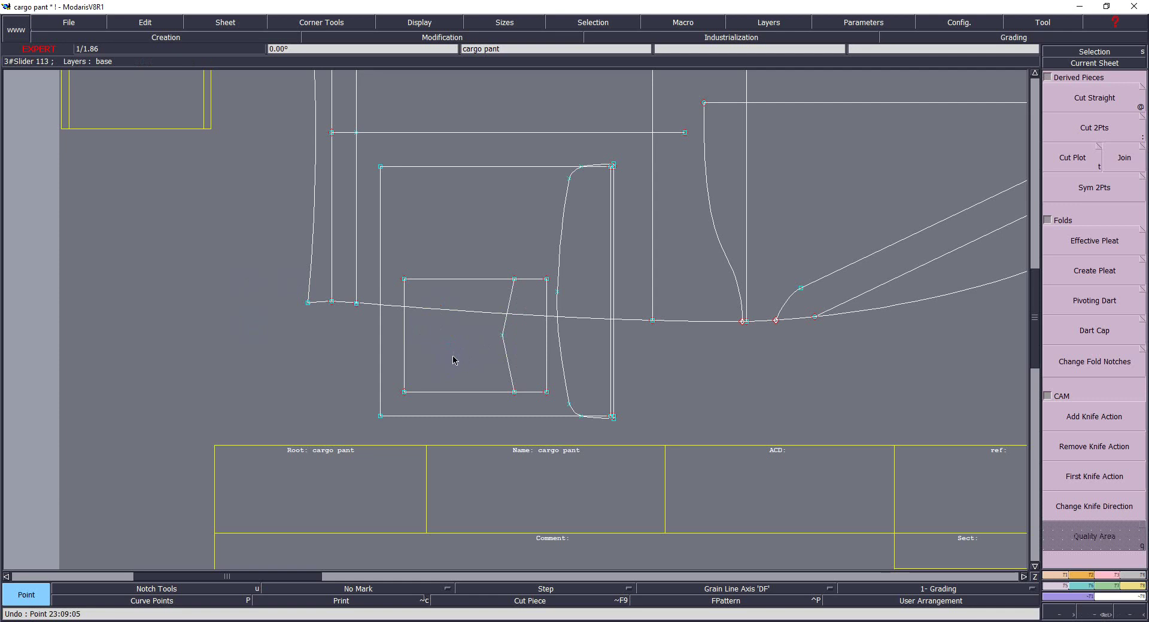
pyautogui.press('F4')
pyautogui.moveTo(460, 323)
pyautogui.mouseDown()
pyautogui.moveTo(515, 350)
pyautogui.moveTo(495, 360)
pyautogui.mouseUp()
pyautogui.click(512, 372)
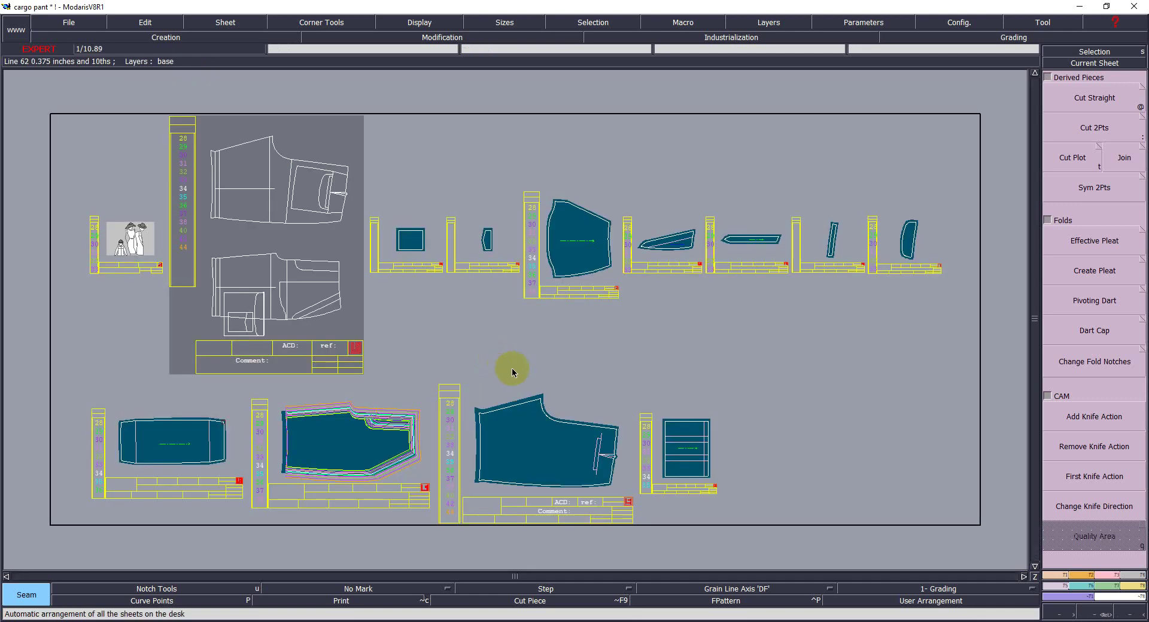
# Step: Zoom onto the back pant's pocket flap and extract the half flap as a new piece
pyautogui.press('z')
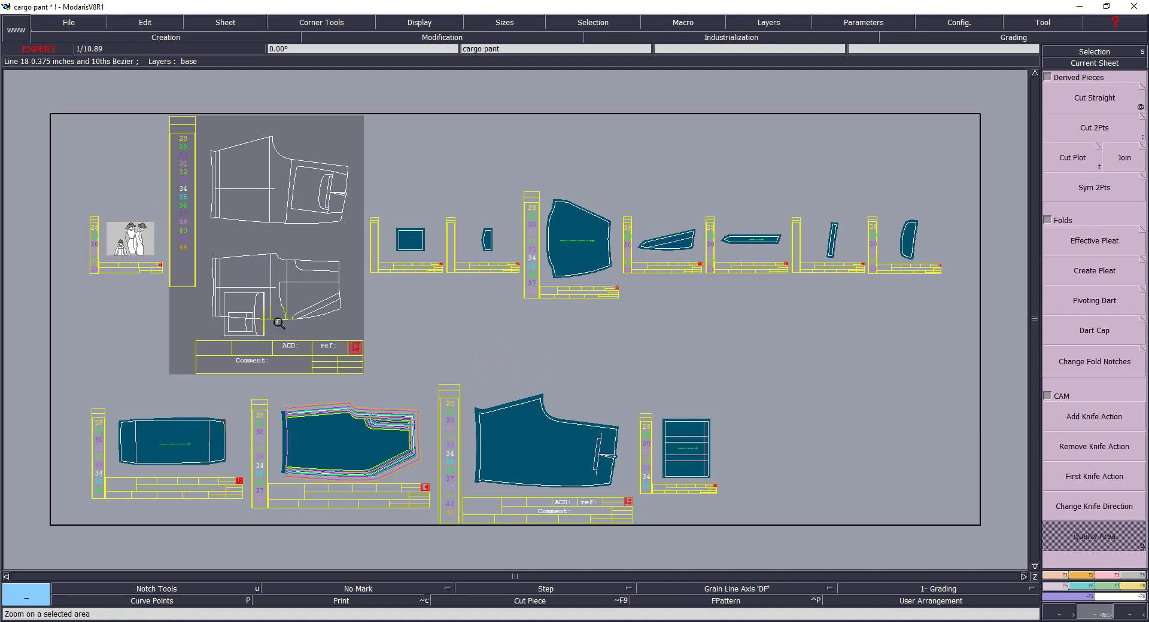
pyautogui.moveTo(217, 276); pyautogui.dragTo(282, 347)
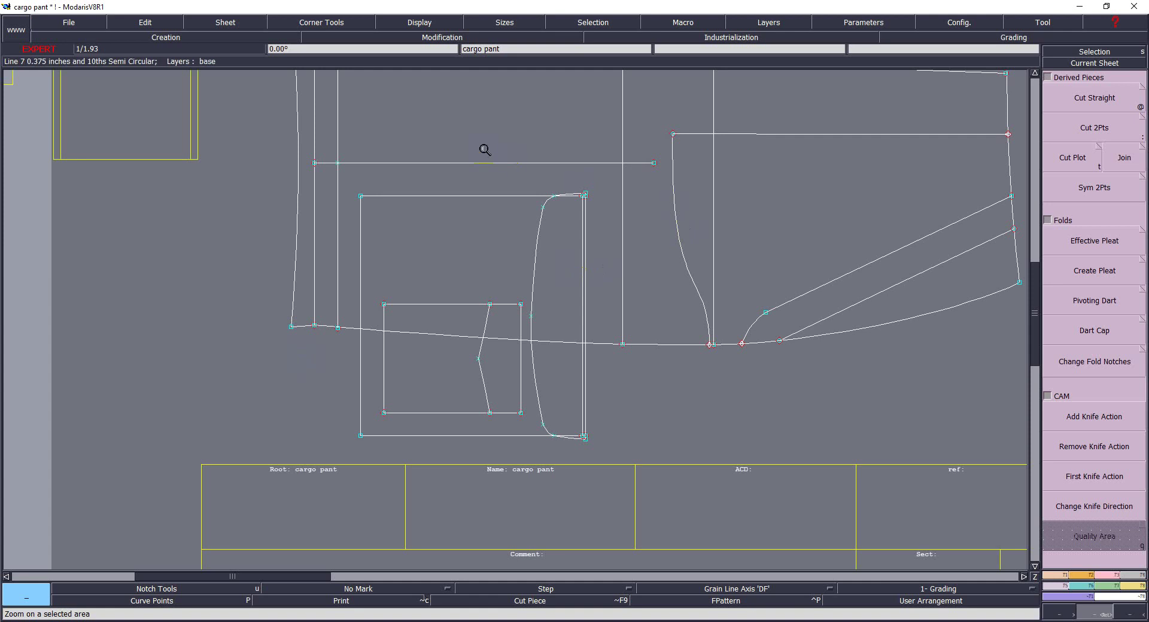
pyautogui.moveTo(485, 150); pyautogui.dragTo(660, 478)
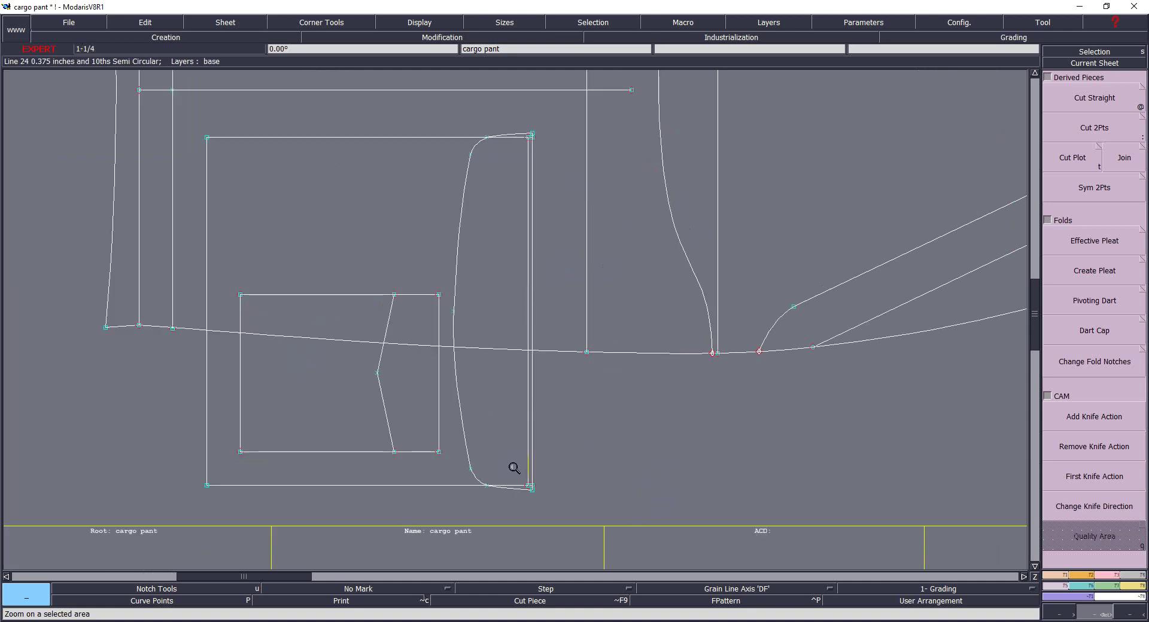
pyautogui.click(512, 137)
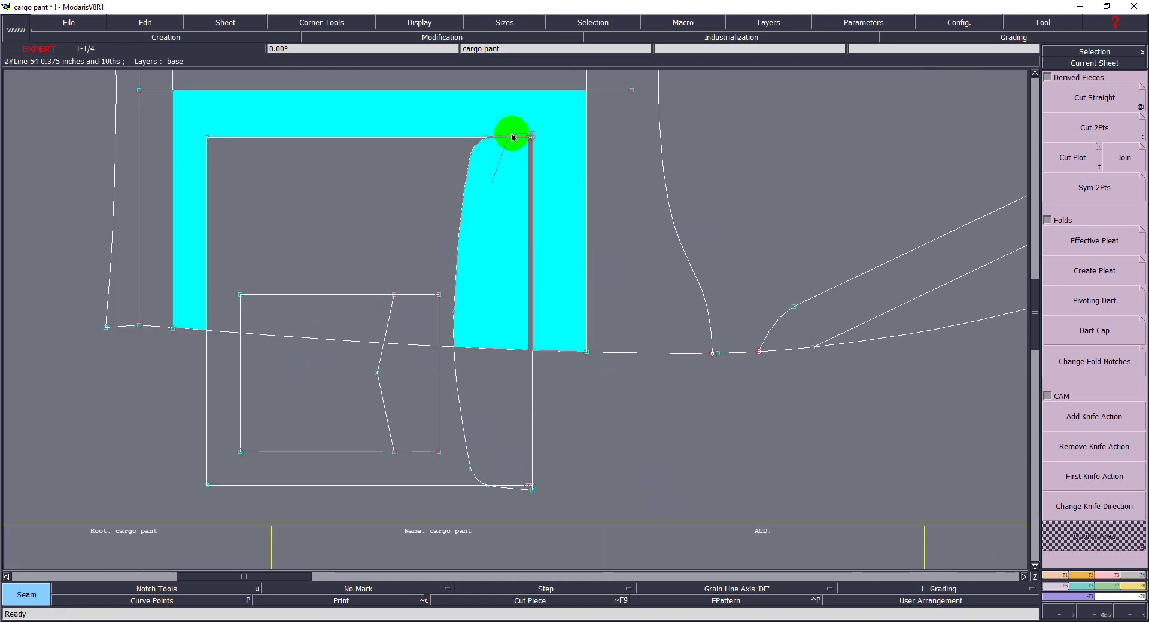
pyautogui.click(529, 160)
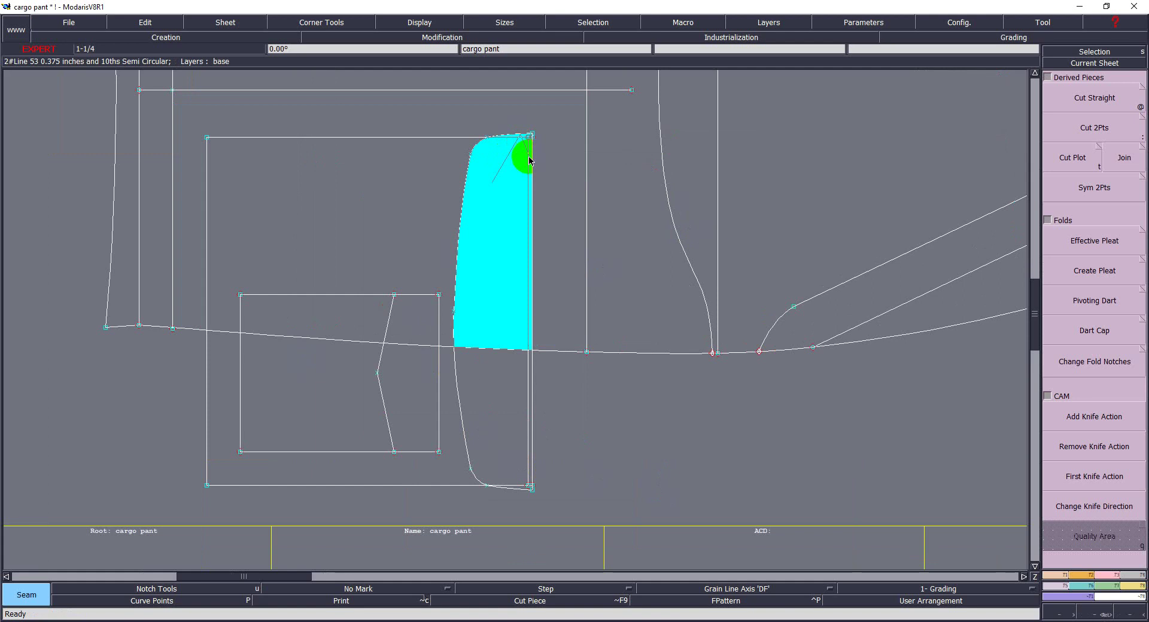
pyautogui.moveTo(529, 159); pyautogui.dragTo(530, 423)
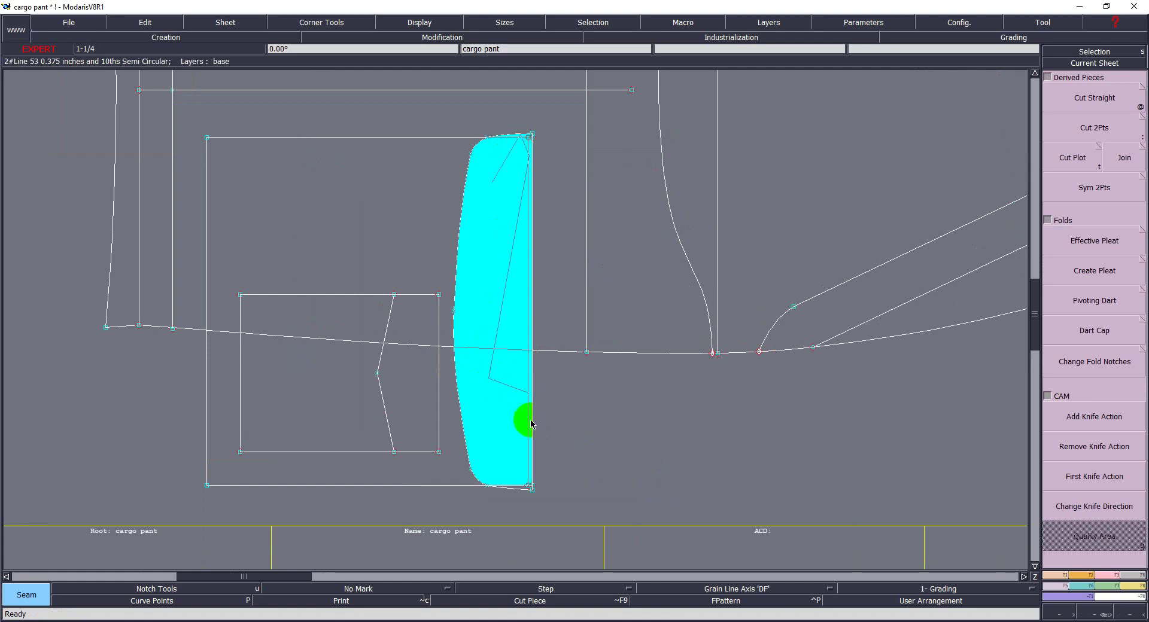
pyautogui.moveTo(531, 423); pyautogui.dragTo(511, 446)
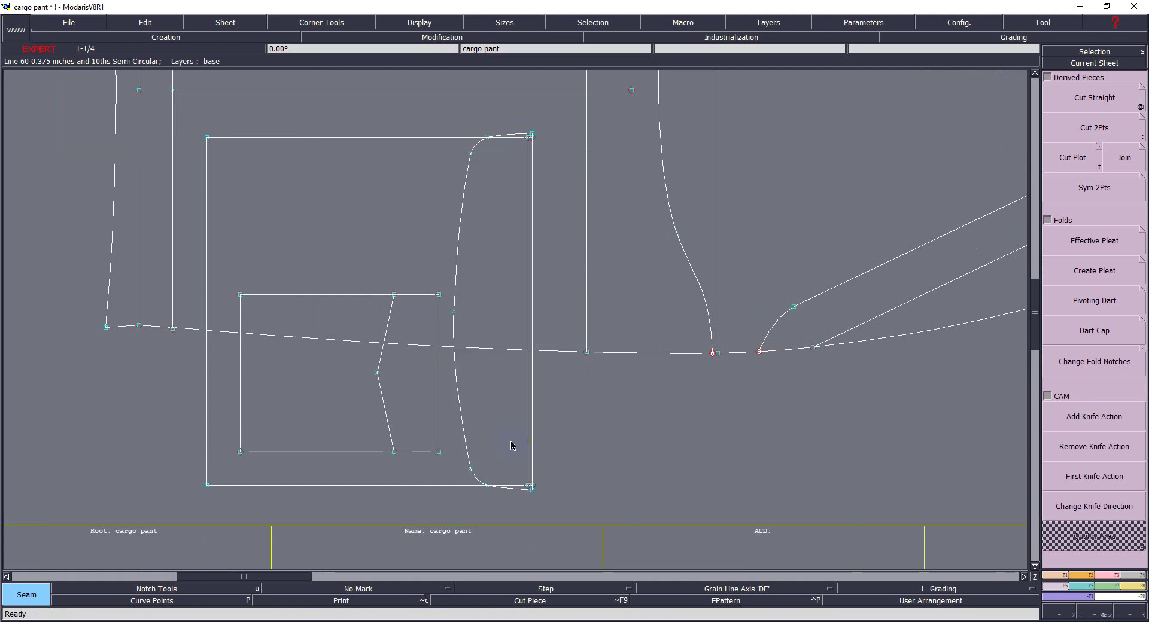
# Step: Mirror half flap cargo p12 about the top and bottom of its straight fold edge
pyautogui.press('z')
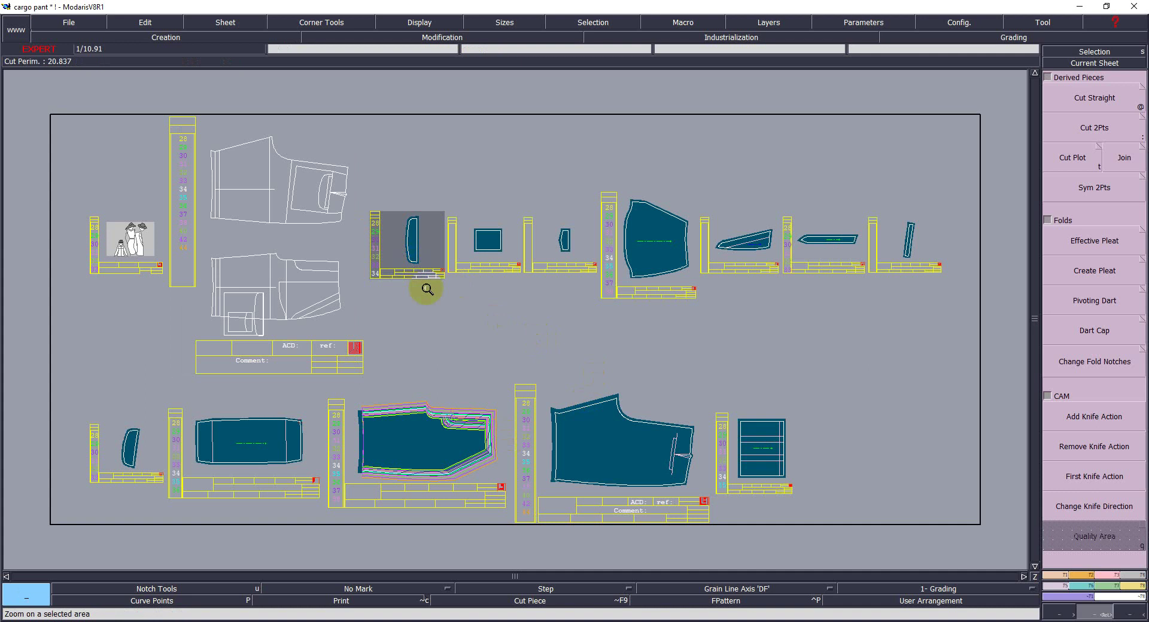
pyautogui.click(428, 290)
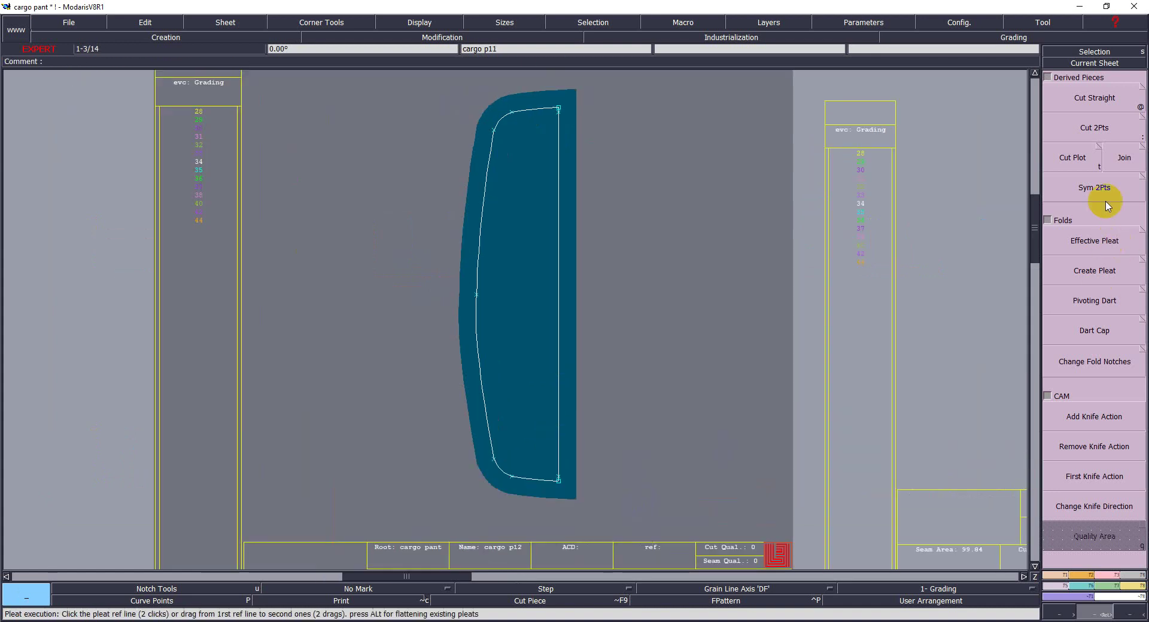
pyautogui.click(1105, 206)
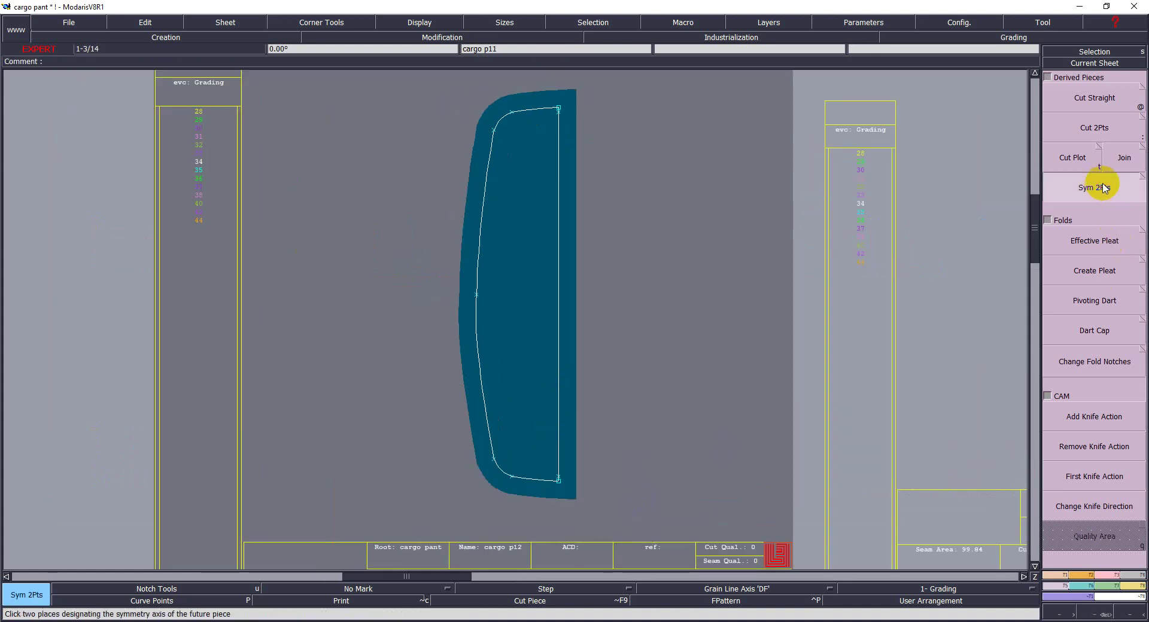
pyautogui.click(557, 109)
pyautogui.click(557, 479)
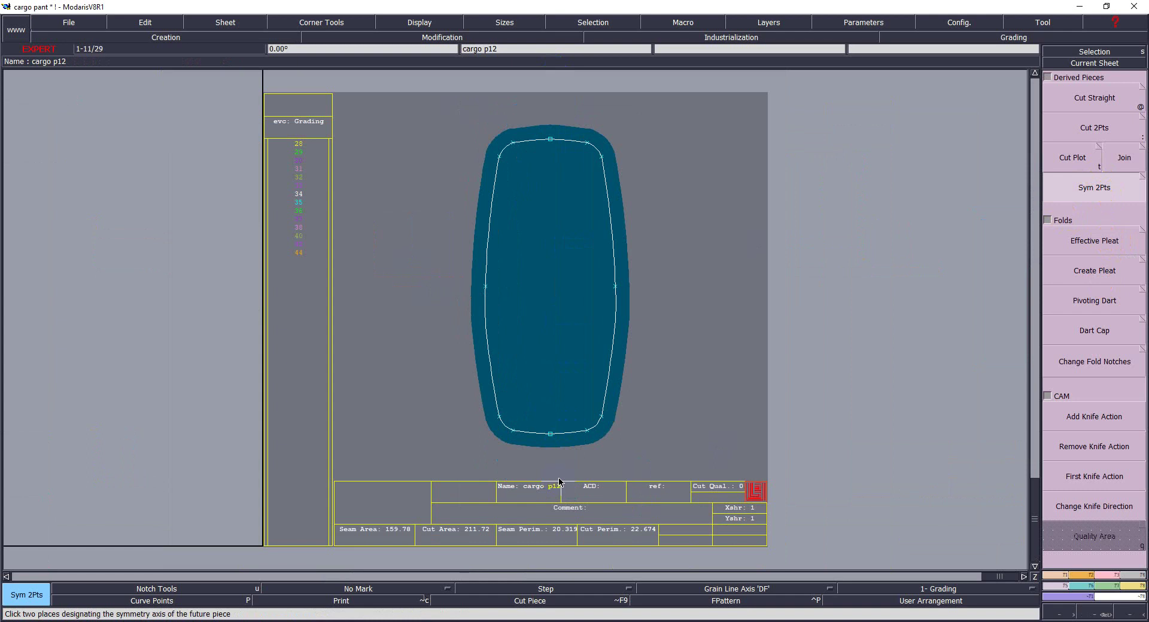
pyautogui.press('z')
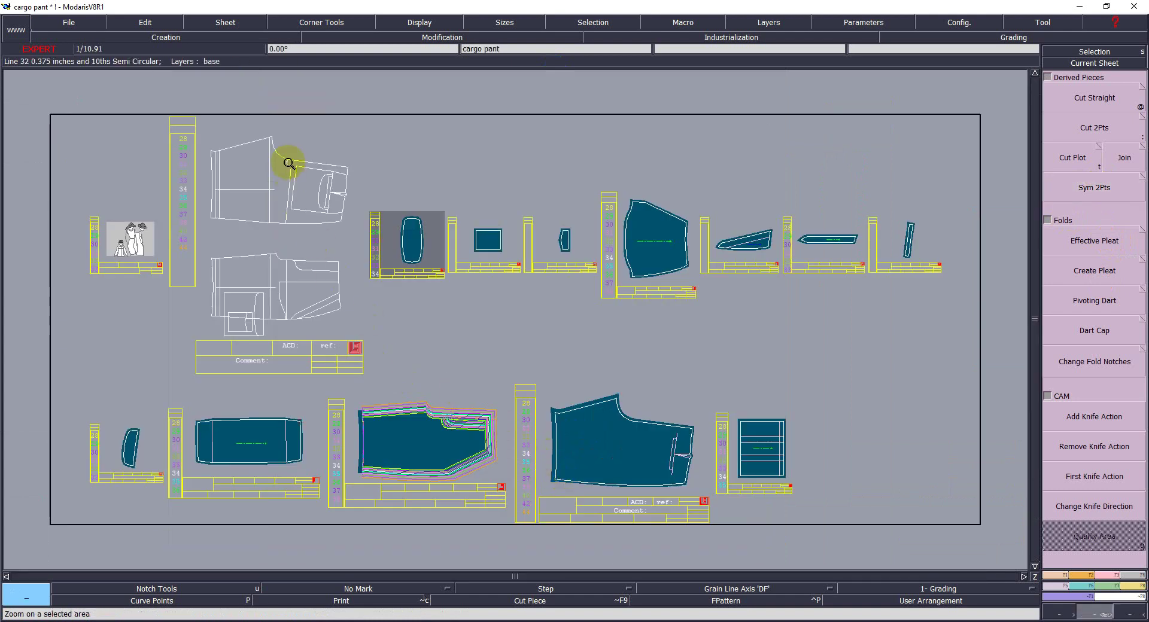
# Step: Zoom into the front pant's pocket and extract the flap as new piece cargo p13
pyautogui.moveTo(291, 157); pyautogui.dragTo(345, 225)
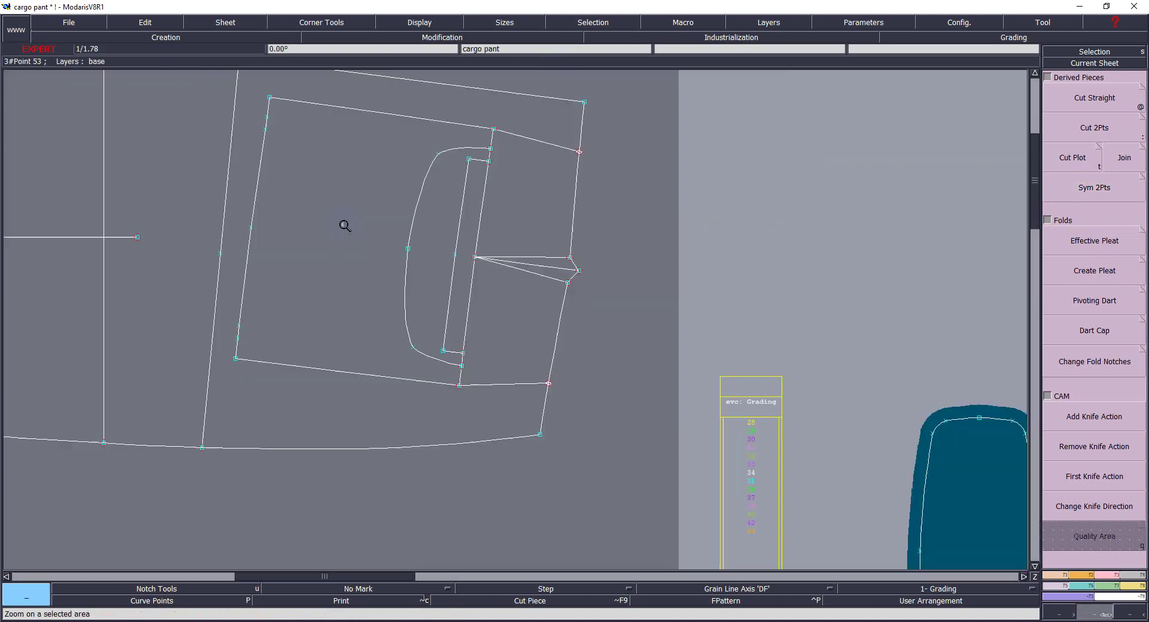
pyautogui.rightClick(464, 283)
pyautogui.click(469, 179)
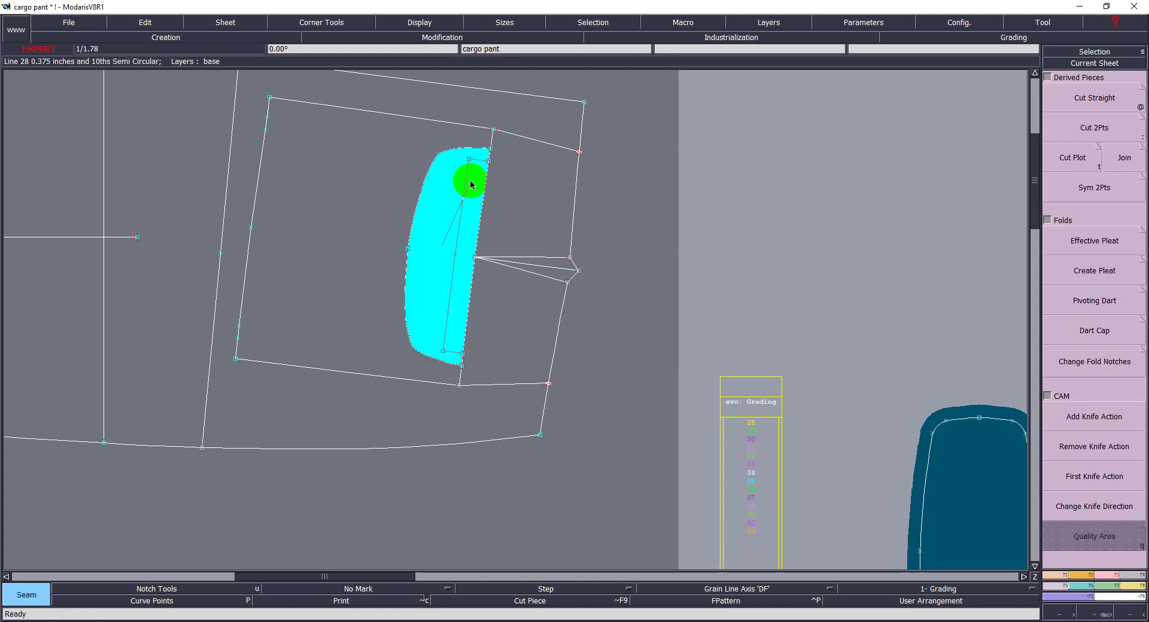
pyautogui.middleClick(467, 190)
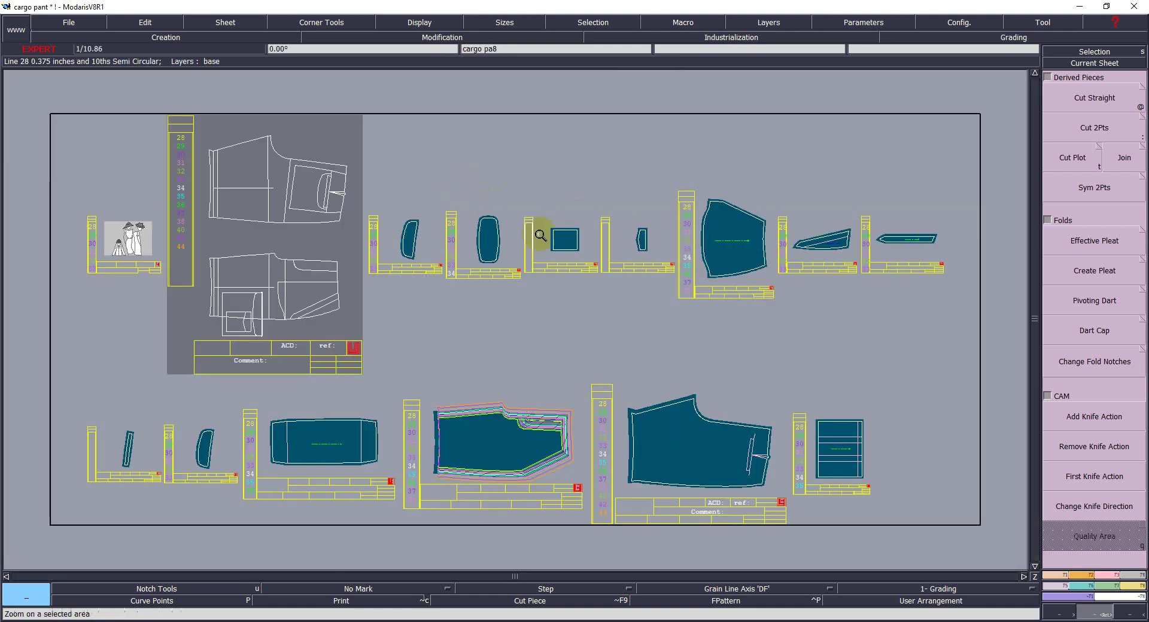
# Step: Rotate cargo p13 by its top-right and bottom corners so the straight edge lies horizontal
pyautogui.click(564, 227)
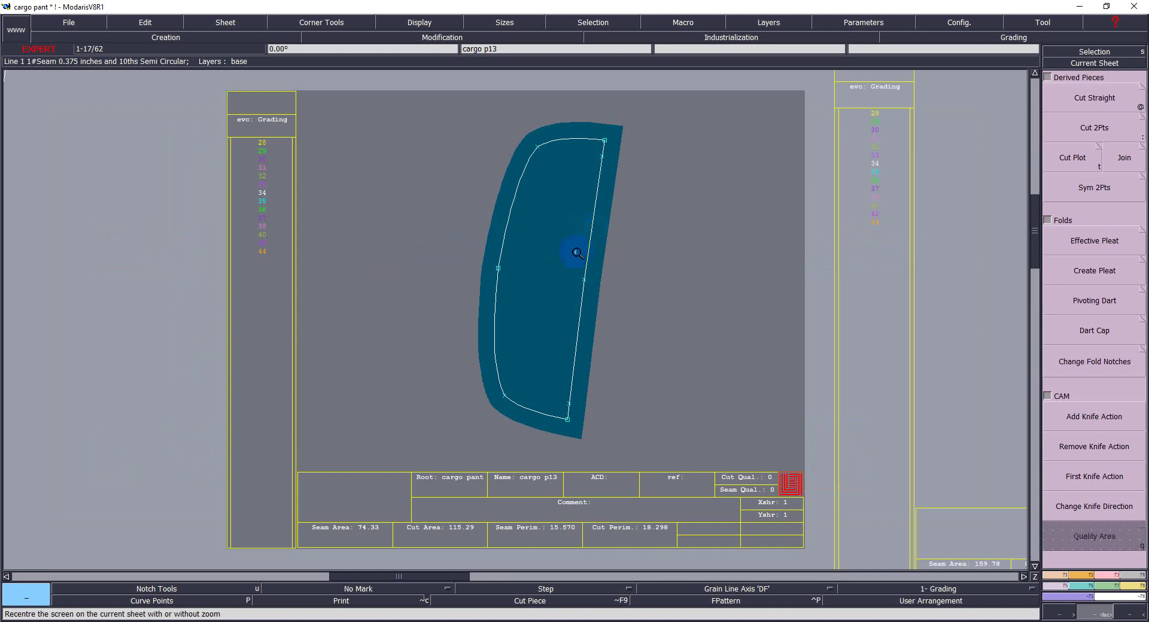
pyautogui.press('F2')
pyautogui.click(1094, 401)
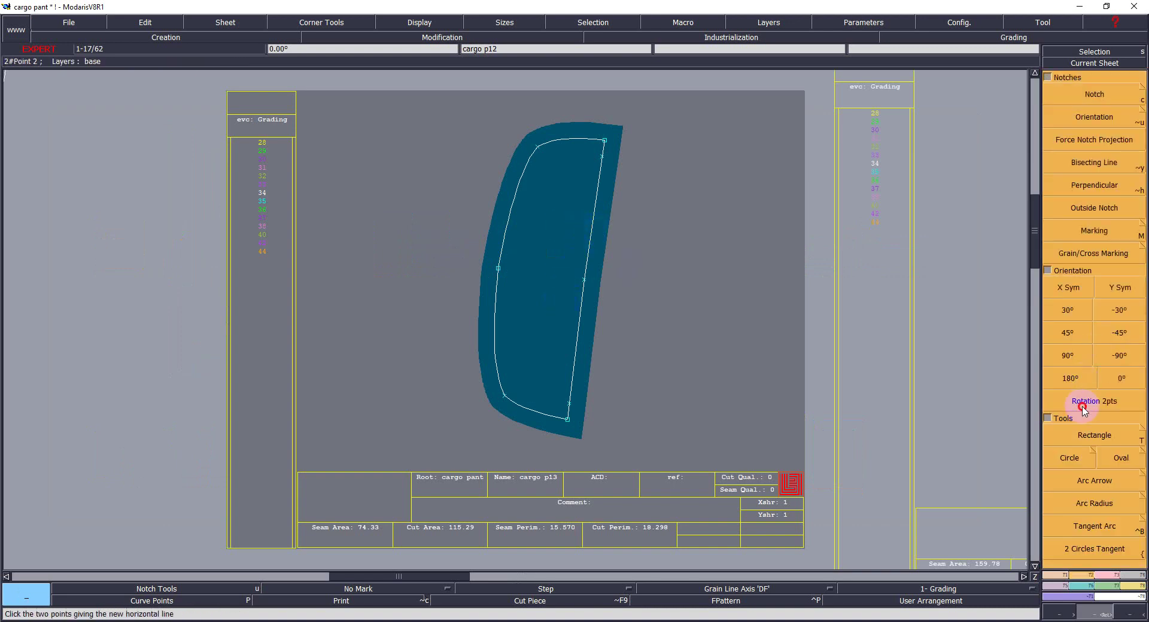
pyautogui.click(606, 142)
pyautogui.click(566, 420)
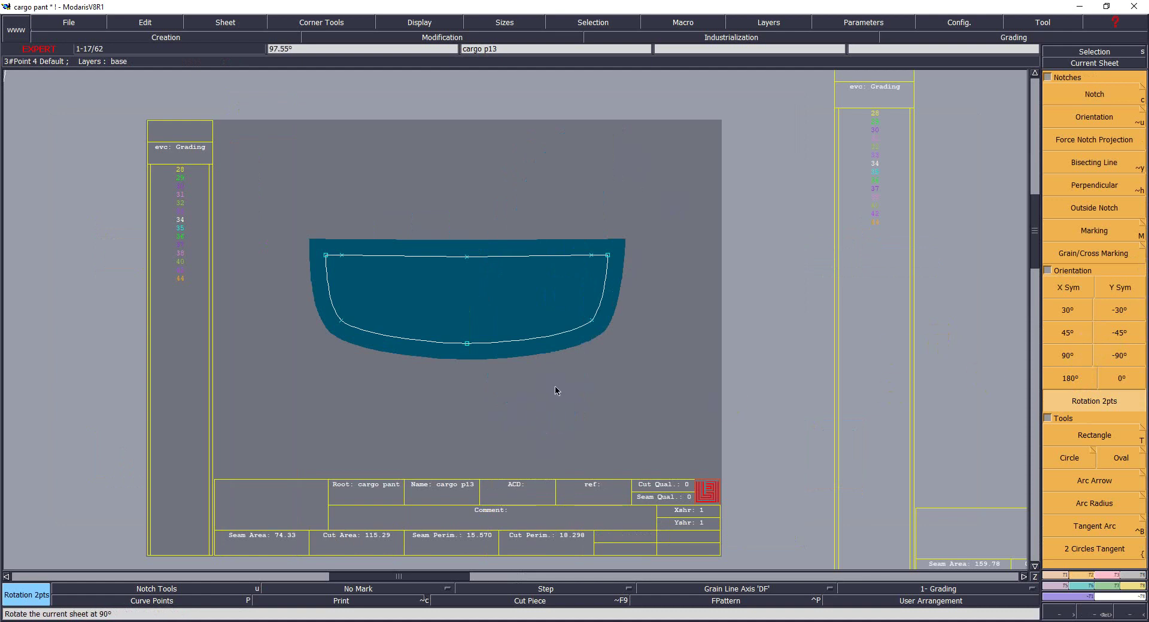
pyautogui.press('F4')
# Step: Mirror cargo p13 about its top edge to make a full symmetric flap
pyautogui.click(1094, 187)
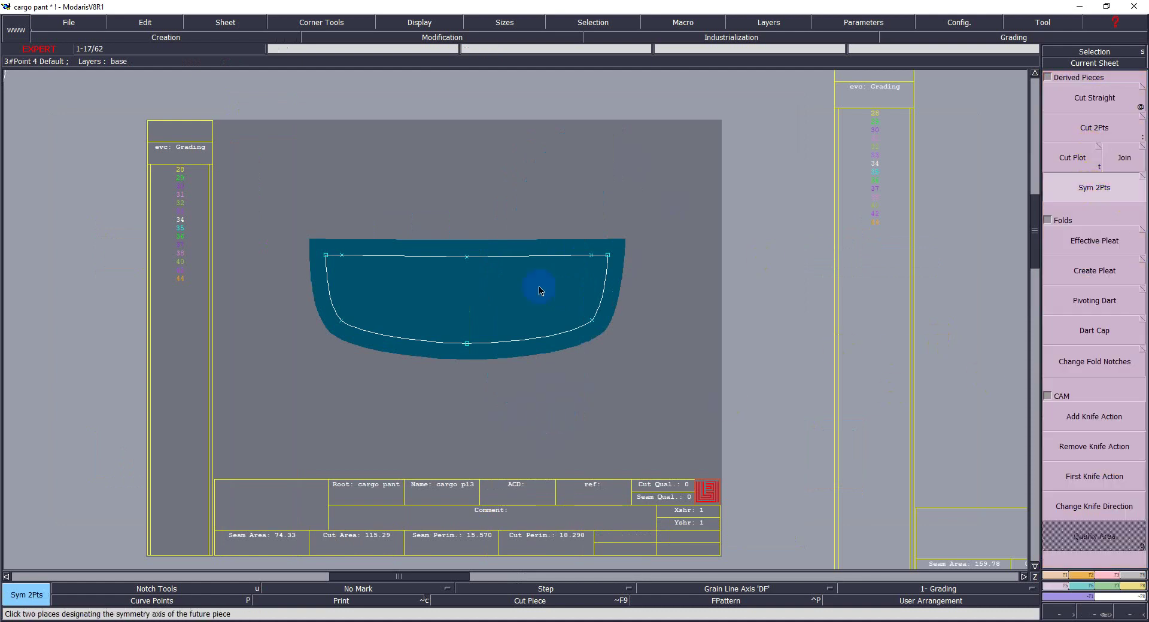
pyautogui.click(328, 255)
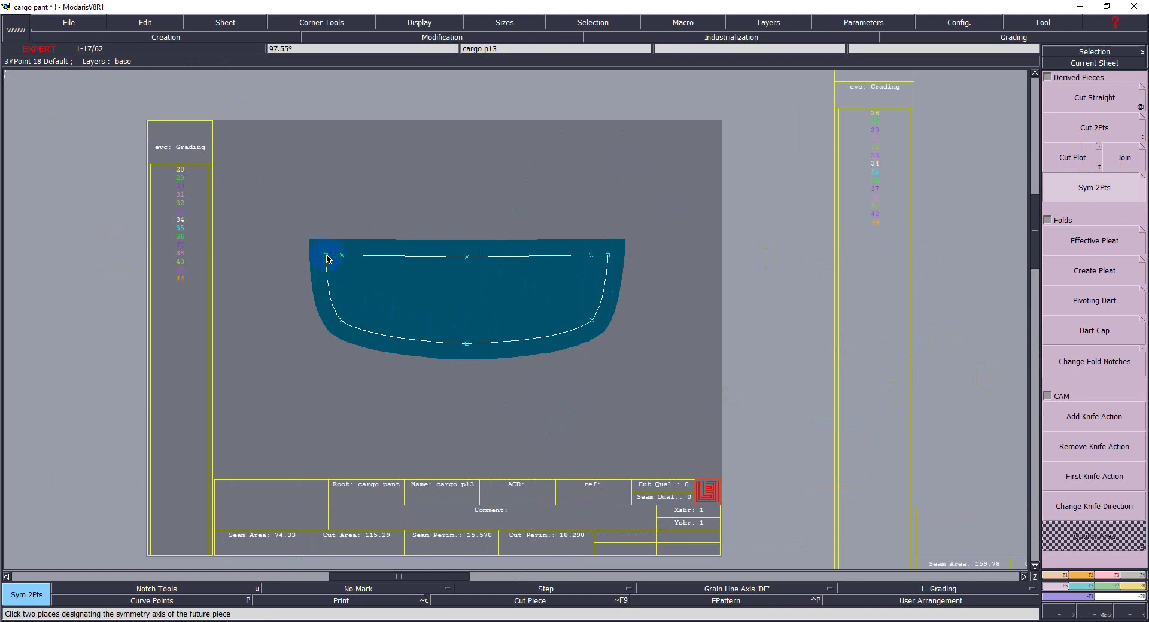
pyautogui.click(607, 256)
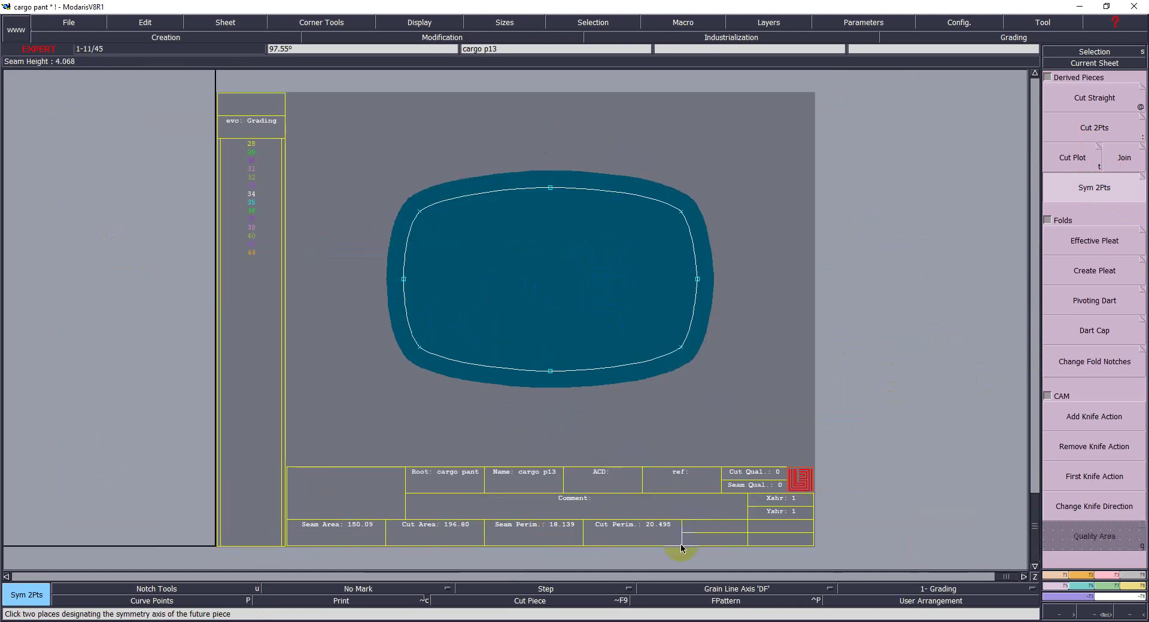
# Step: Draw a vertical DF grain line on the flap
pyautogui.click(735, 591)
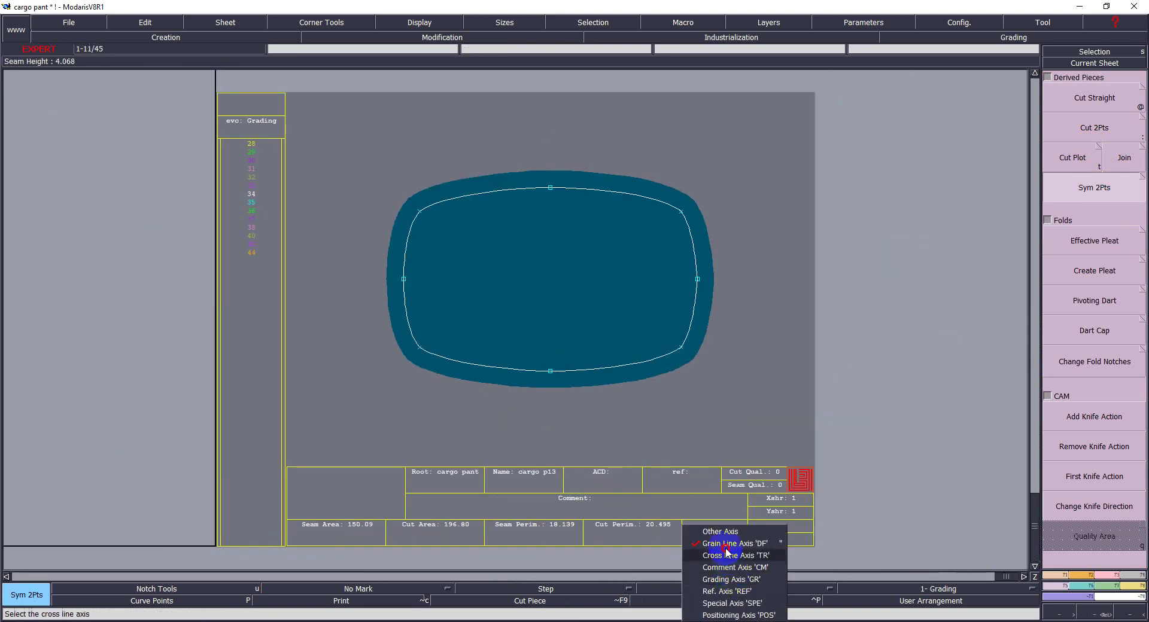
pyautogui.click(736, 544)
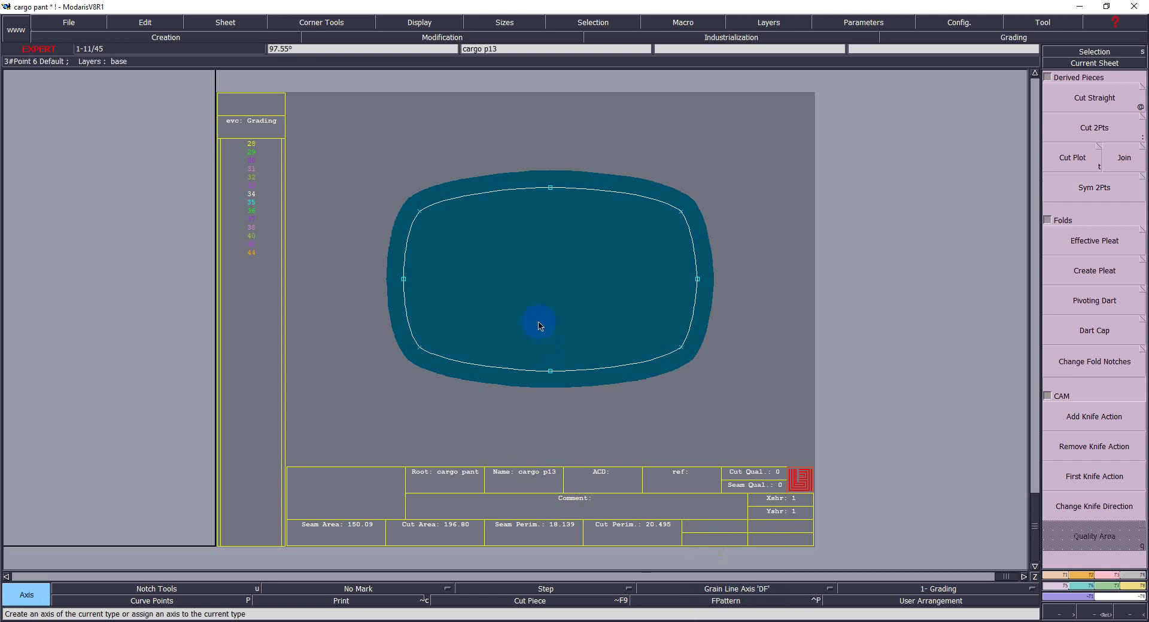
pyautogui.moveTo(539, 326); pyautogui.dragTo(535, 253)
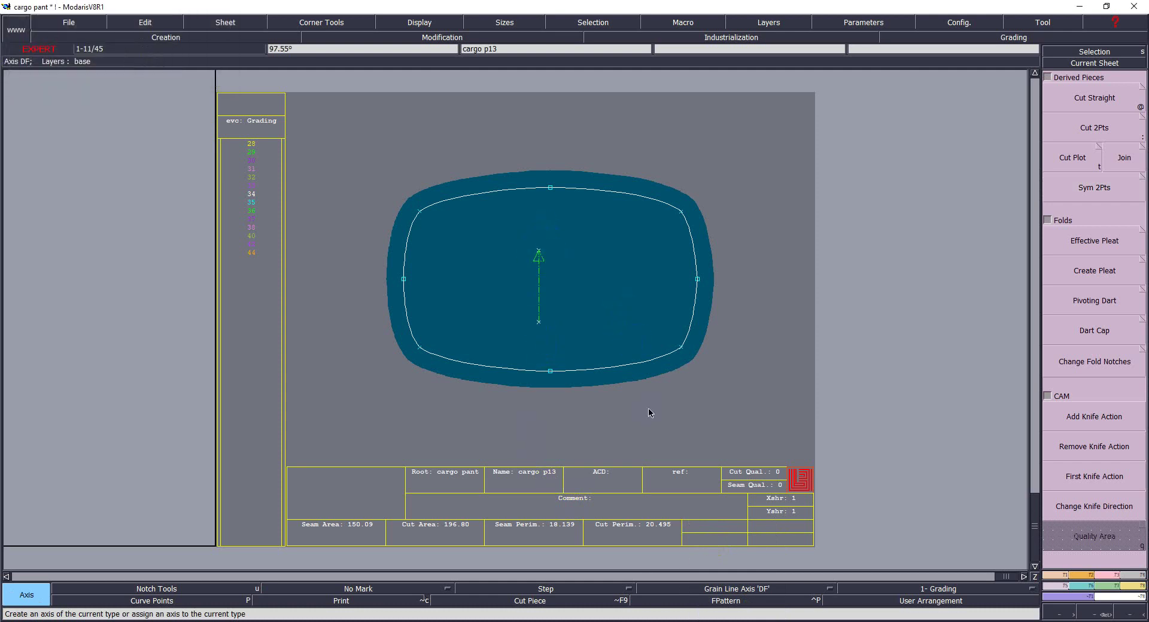
# Step: Set the flap's comment to 'flab back pkt' and return to the full sheet overview
pyautogui.click(591, 503)
pyautogui.write('fla')
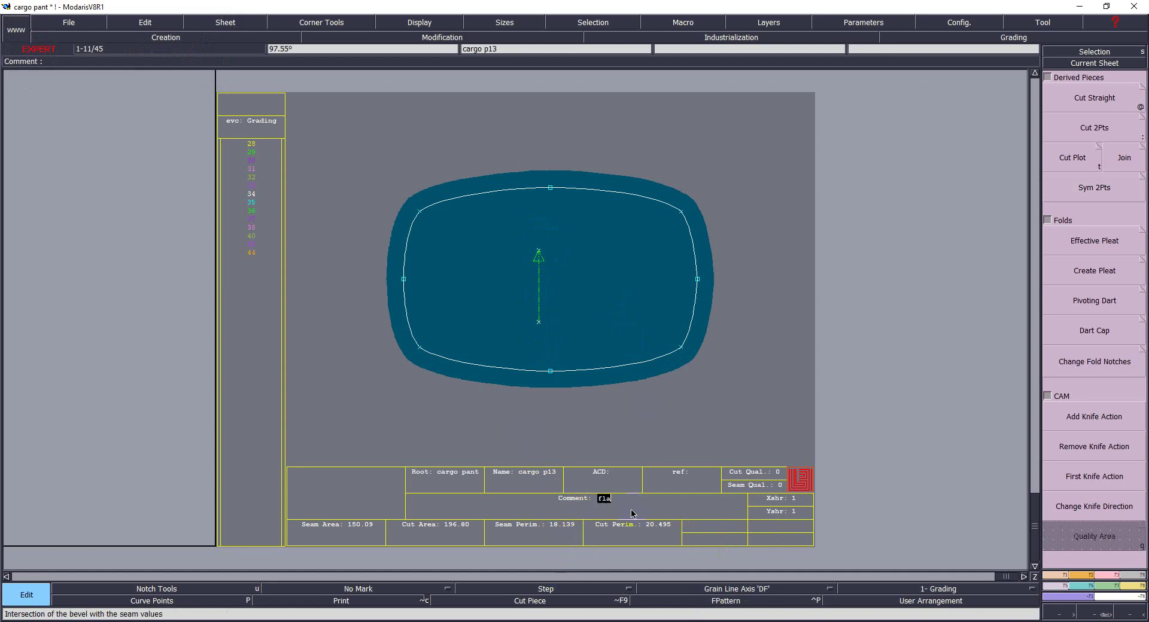
pyautogui.write('b back pkt')
pyautogui.press('Return')
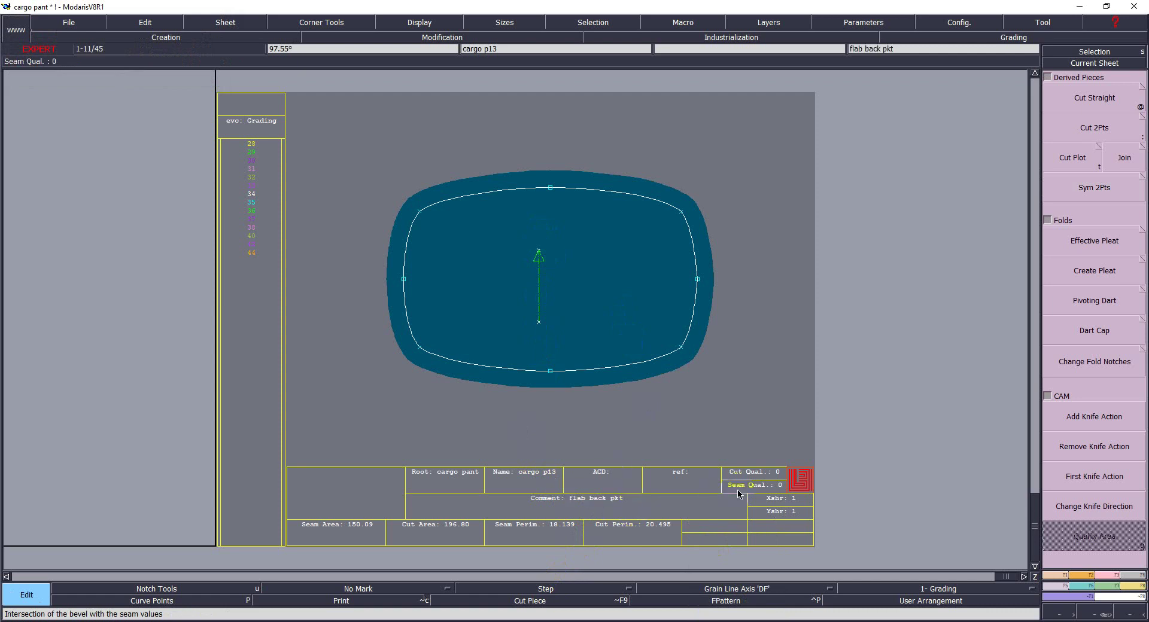
pyautogui.press('space')
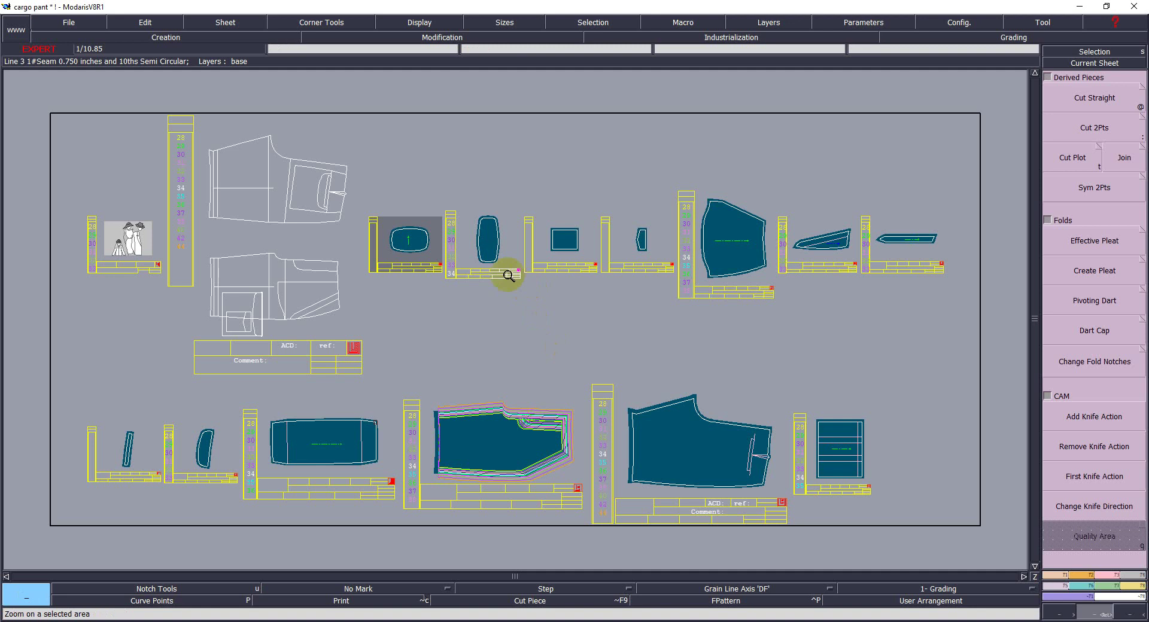
# Step: Zoom onto the small pocket pieces and draw a horizontal DF grain line across the tall oval flap
pyautogui.moveTo(457, 197); pyautogui.dragTo(539, 299)
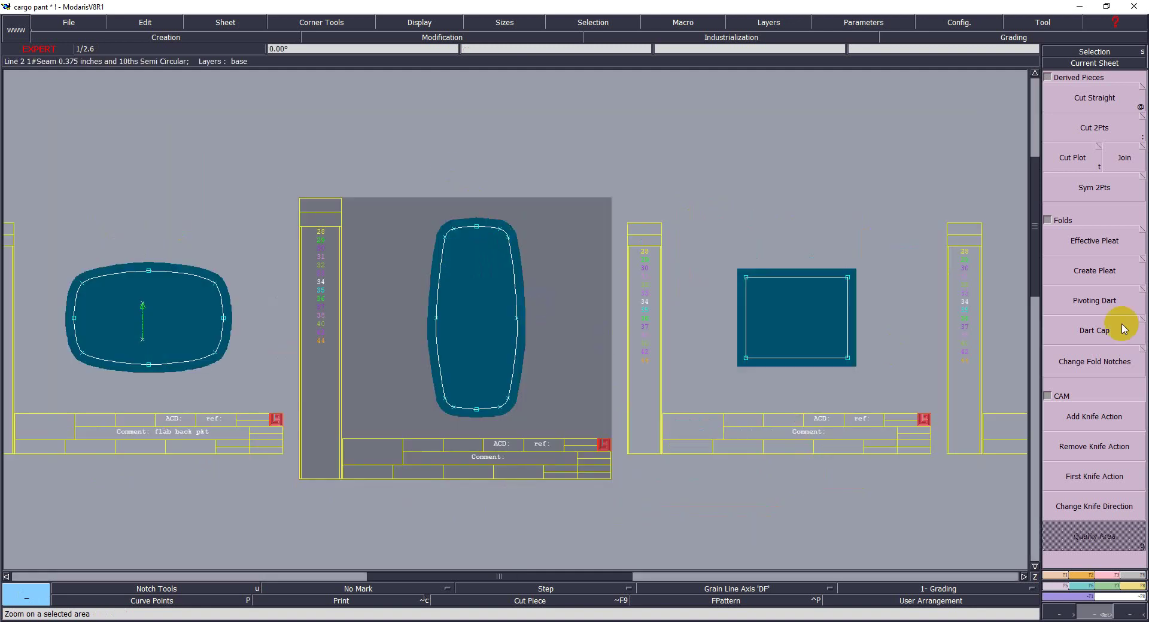
pyautogui.click(763, 589)
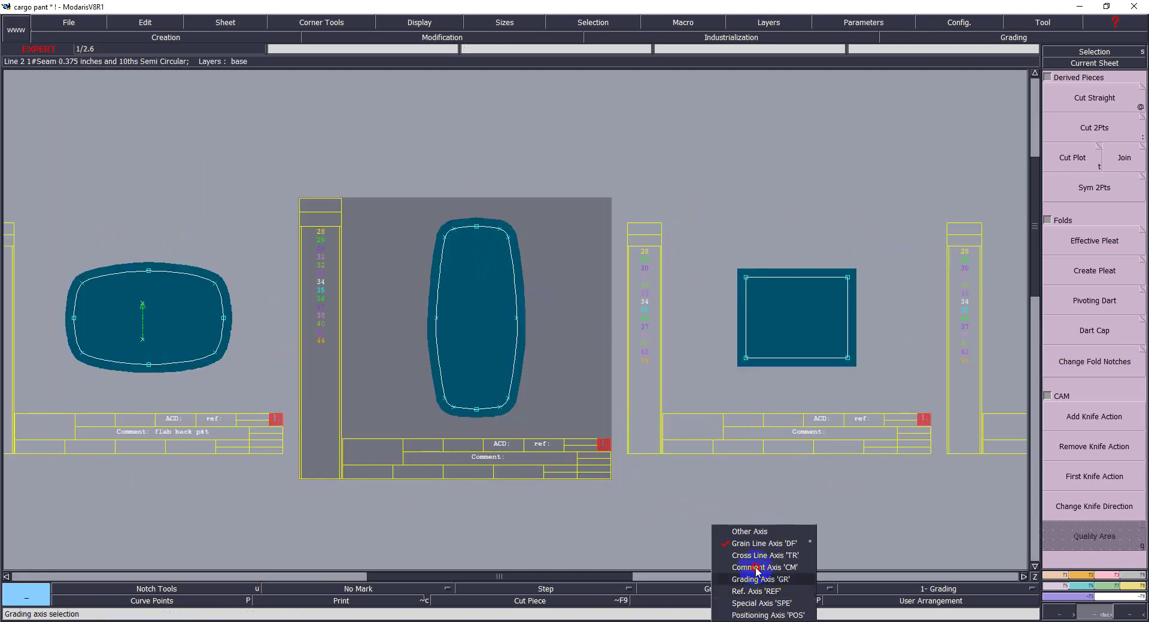
pyautogui.click(745, 534)
pyautogui.moveTo(459, 321); pyautogui.dragTo(497, 328)
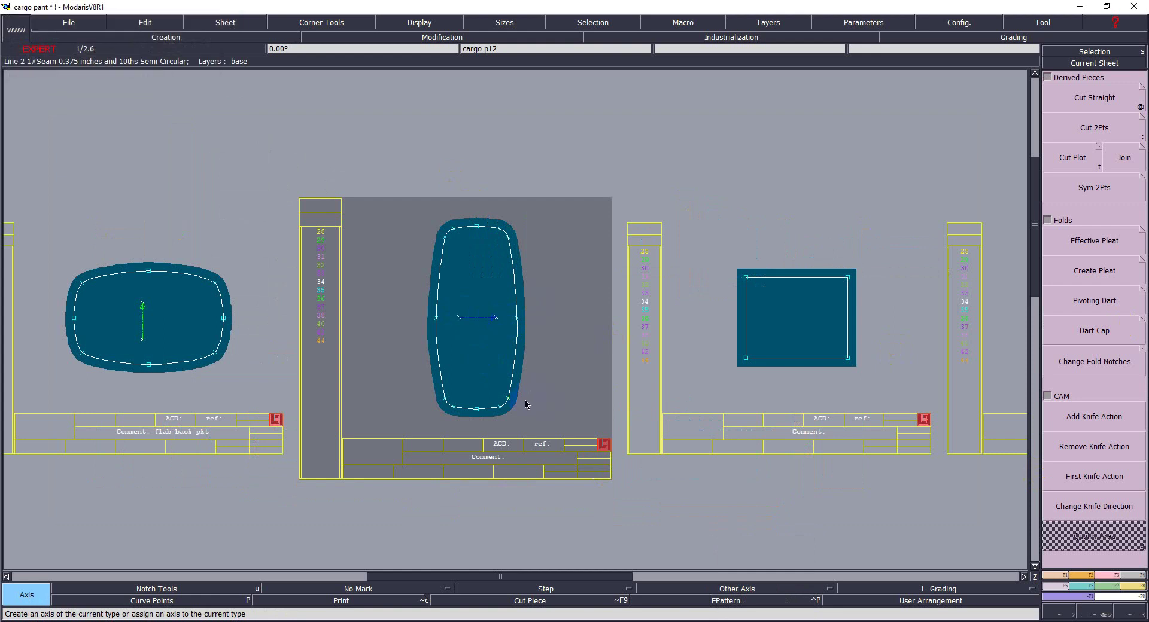
pyautogui.click(733, 589)
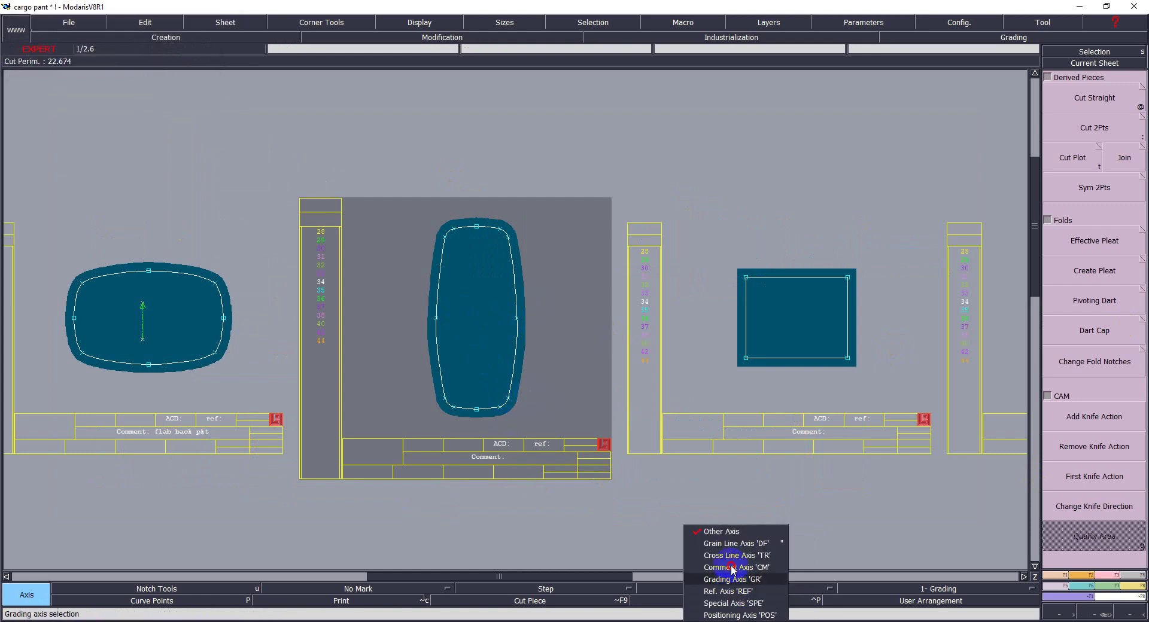
pyautogui.click(725, 543)
pyautogui.moveTo(454, 322); pyautogui.dragTo(497, 325)
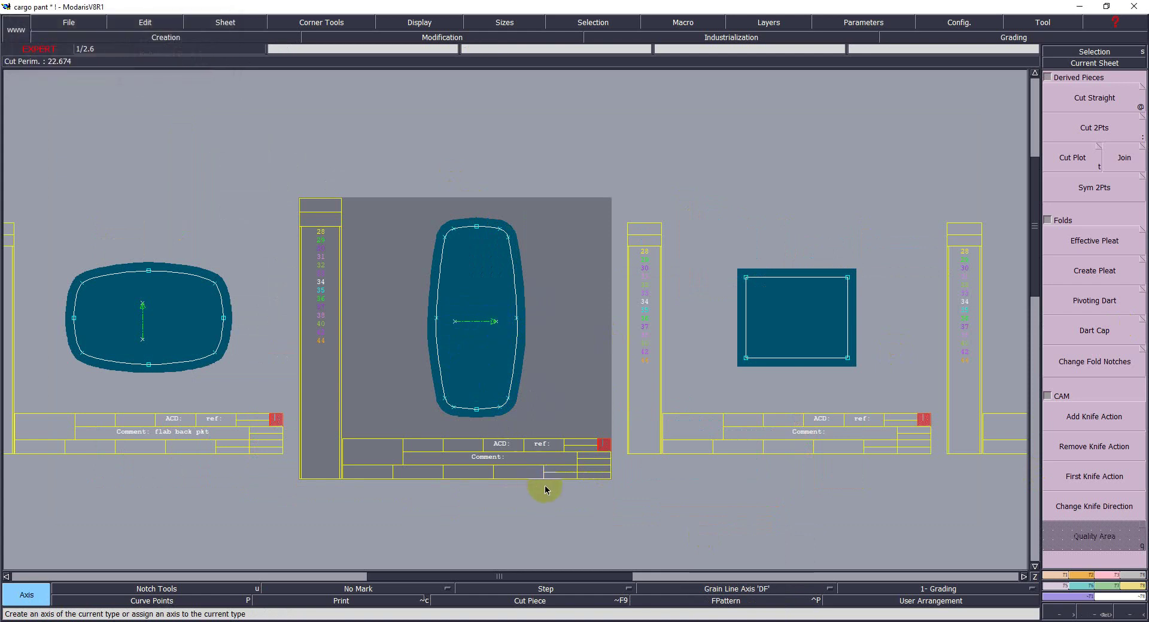
# Step: Enter the tall flap's comment as 'flab cargo pkt 1*2'
pyautogui.press('e')
pyautogui.click(513, 459)
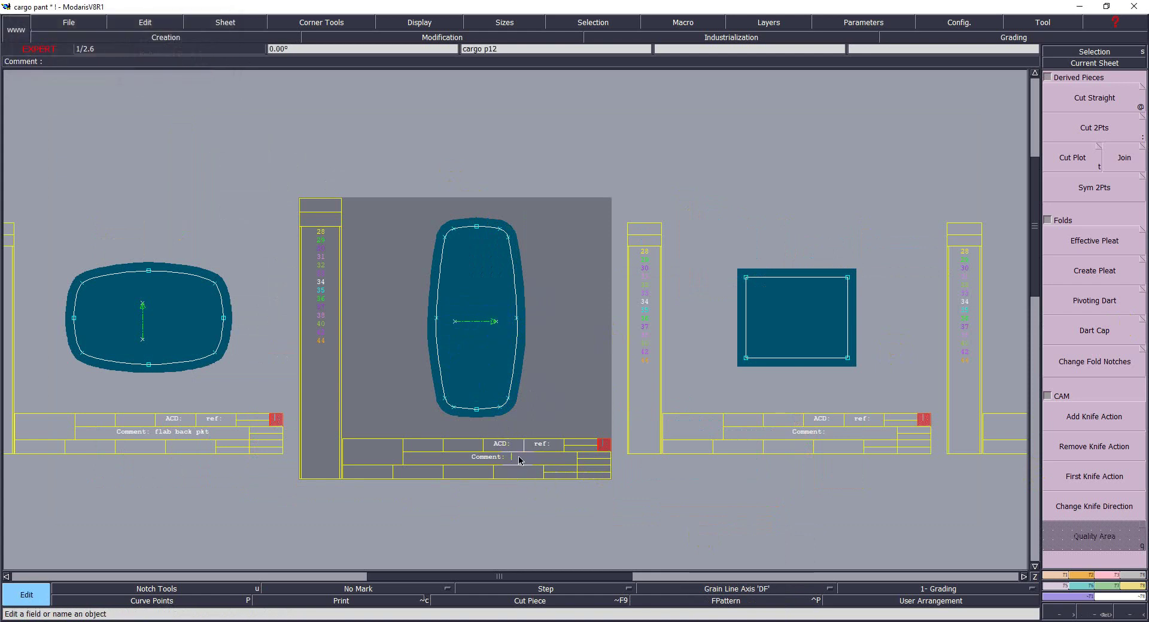
pyautogui.write('fl')
pyautogui.write('ab car')
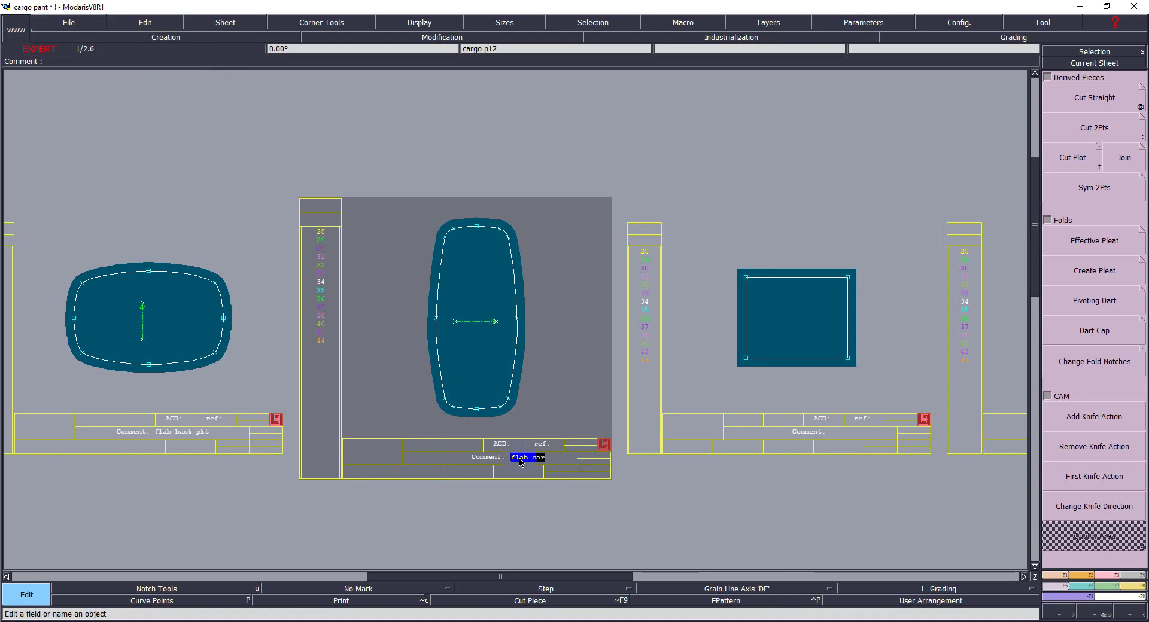
pyautogui.write('o')
pyautogui.write(' pkt 1*2')
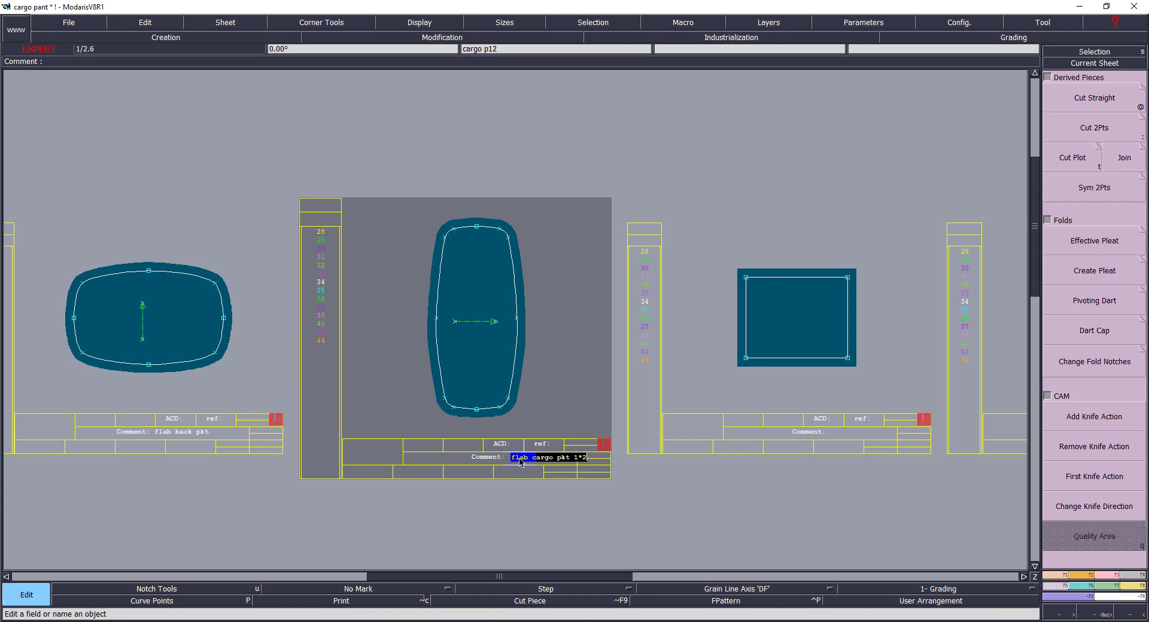
pyautogui.press('Return')
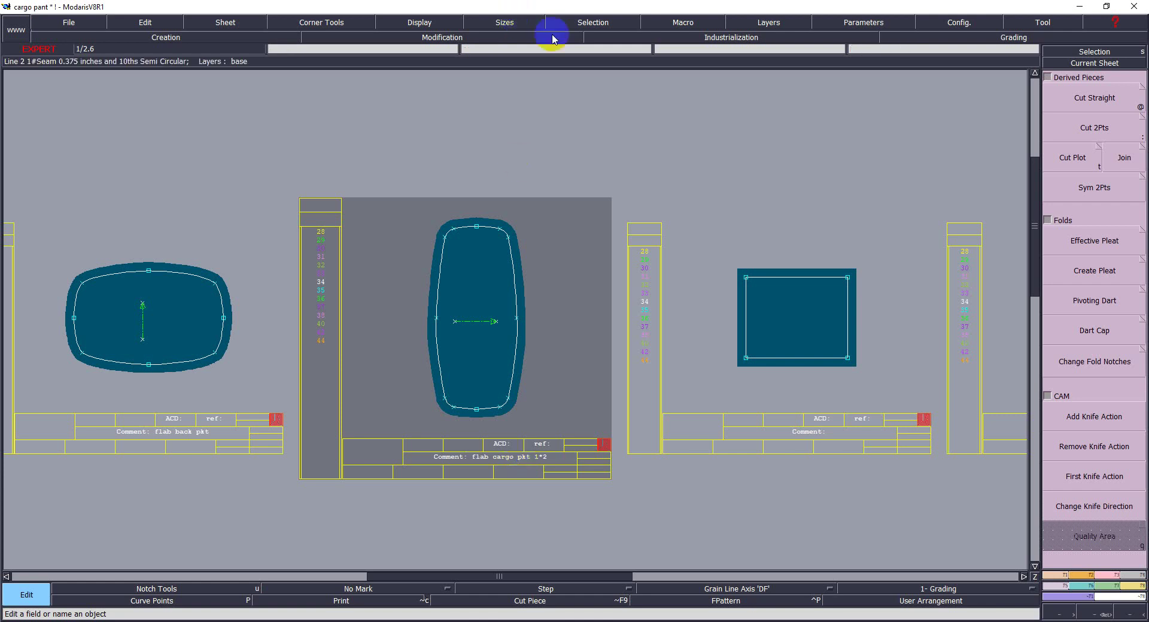
# Step: Cancel an accidental marry command and correct the comment quantity to 'flab cargo pkt 1*1'
pyautogui.press('m')
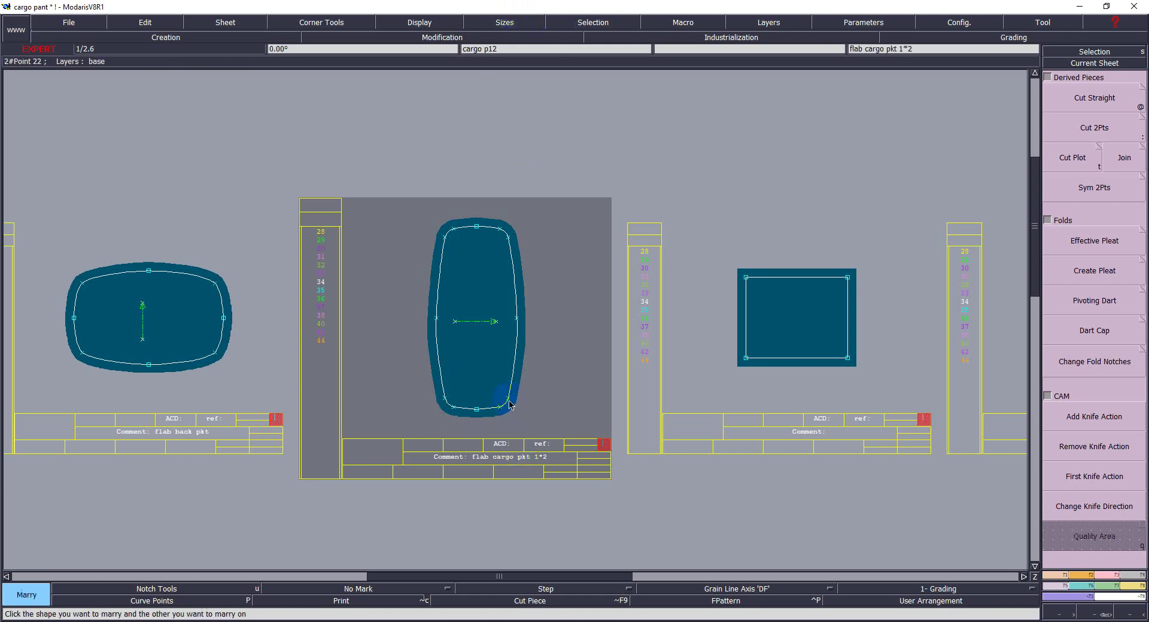
pyautogui.rightClick(520, 483)
pyautogui.click(538, 459)
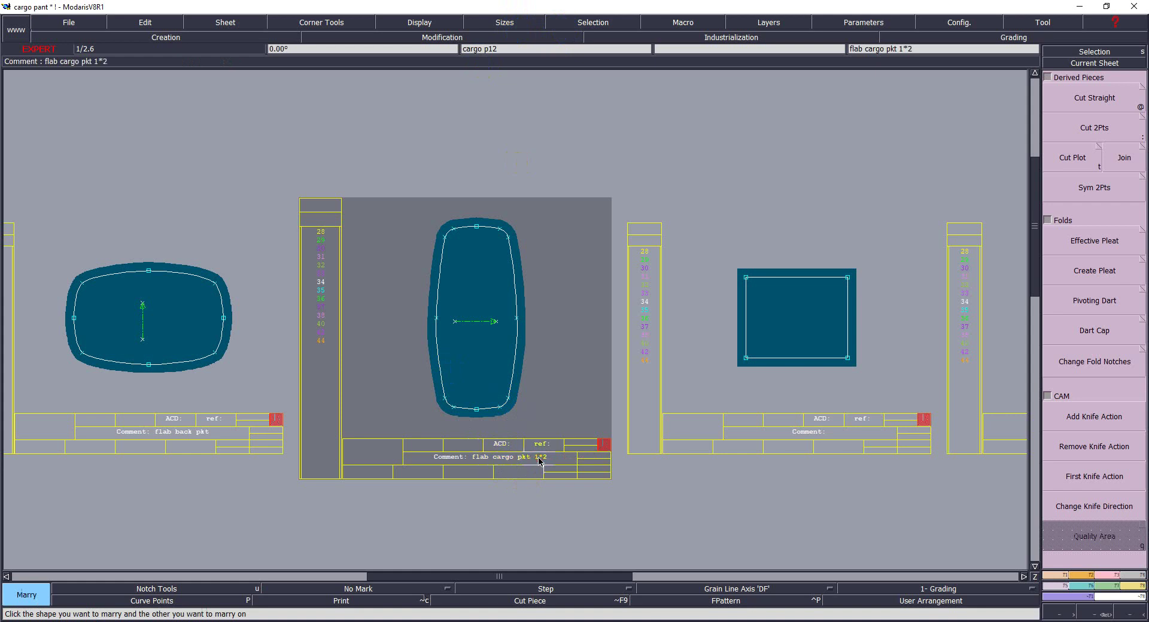
pyautogui.rightClick(525, 478)
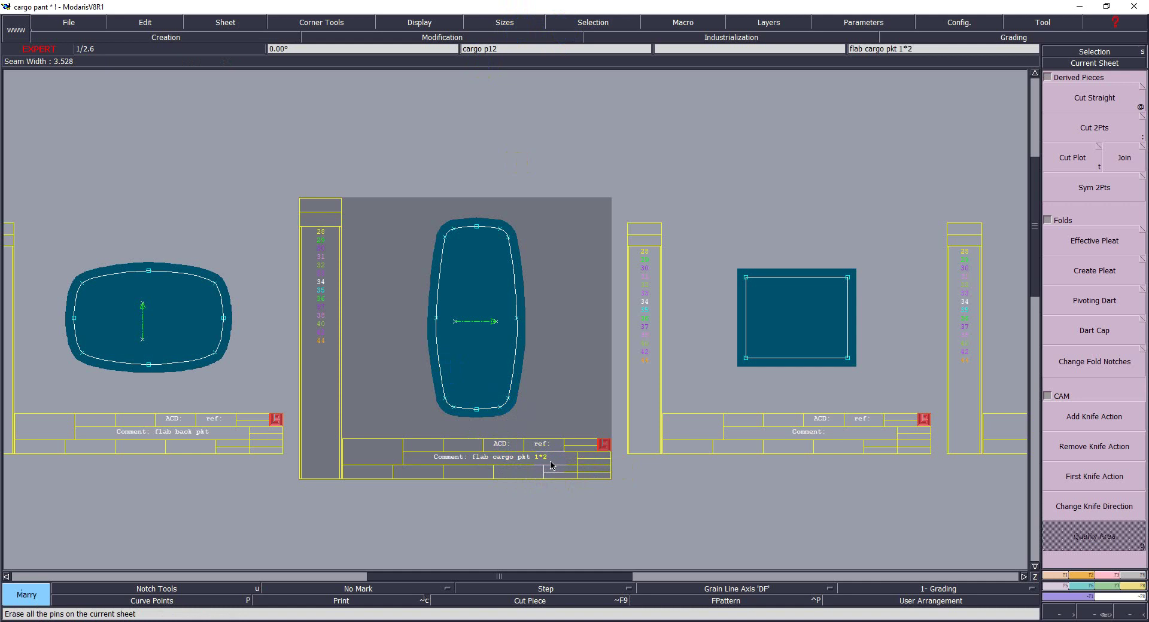
pyautogui.press('e')
pyautogui.click(550, 459)
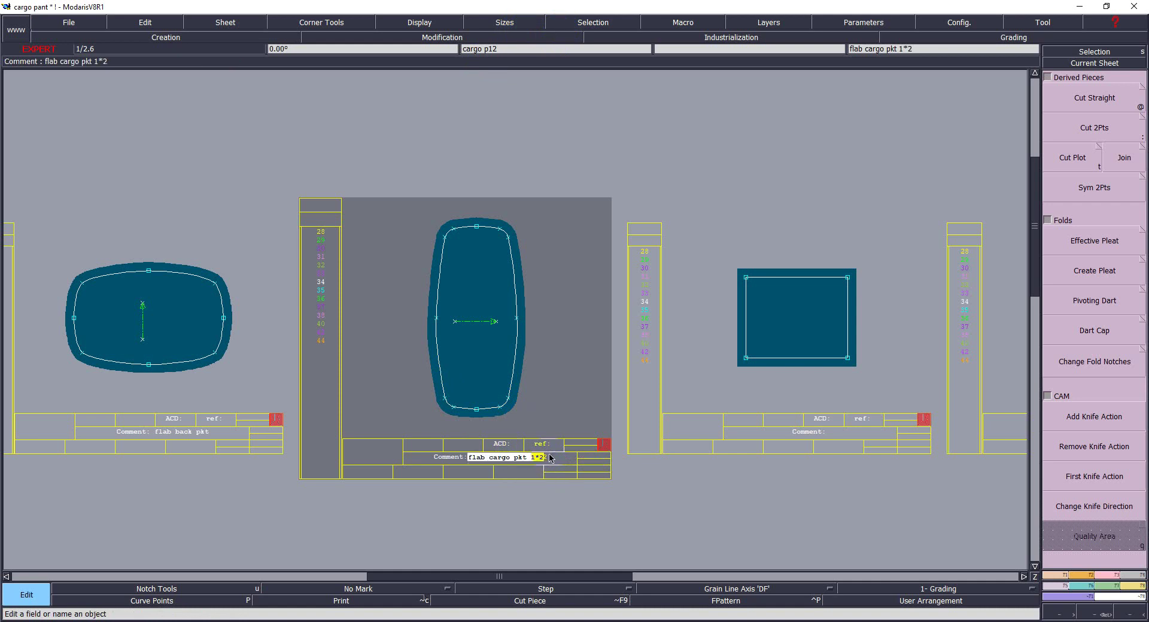
pyautogui.doubleClick(545, 459)
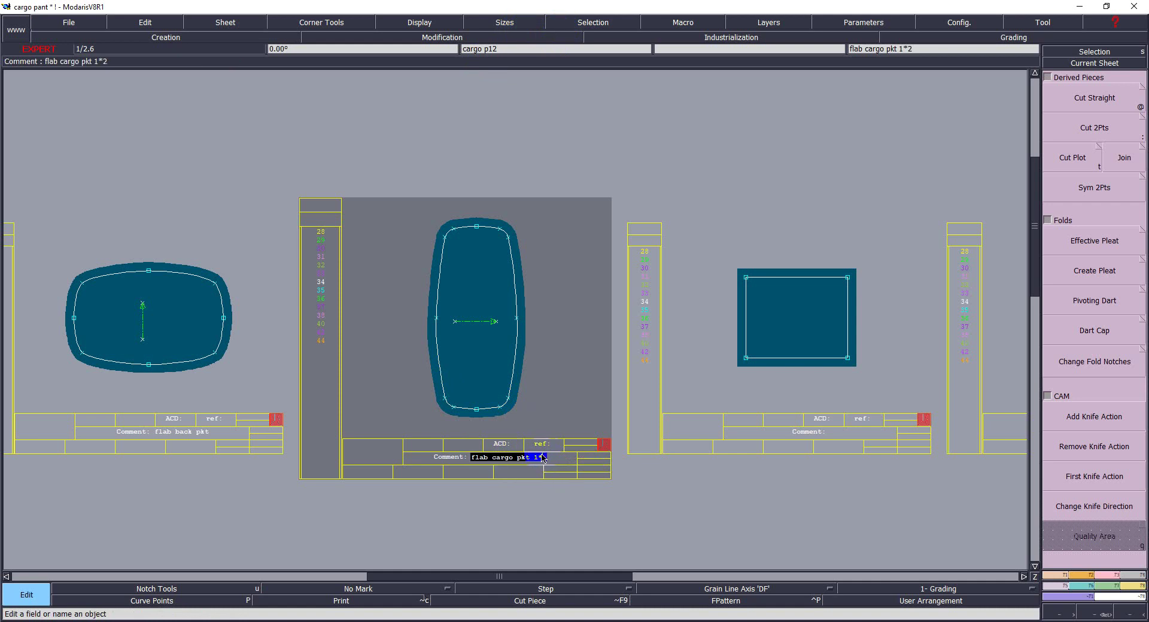
pyautogui.write('1')
pyautogui.click(651, 457)
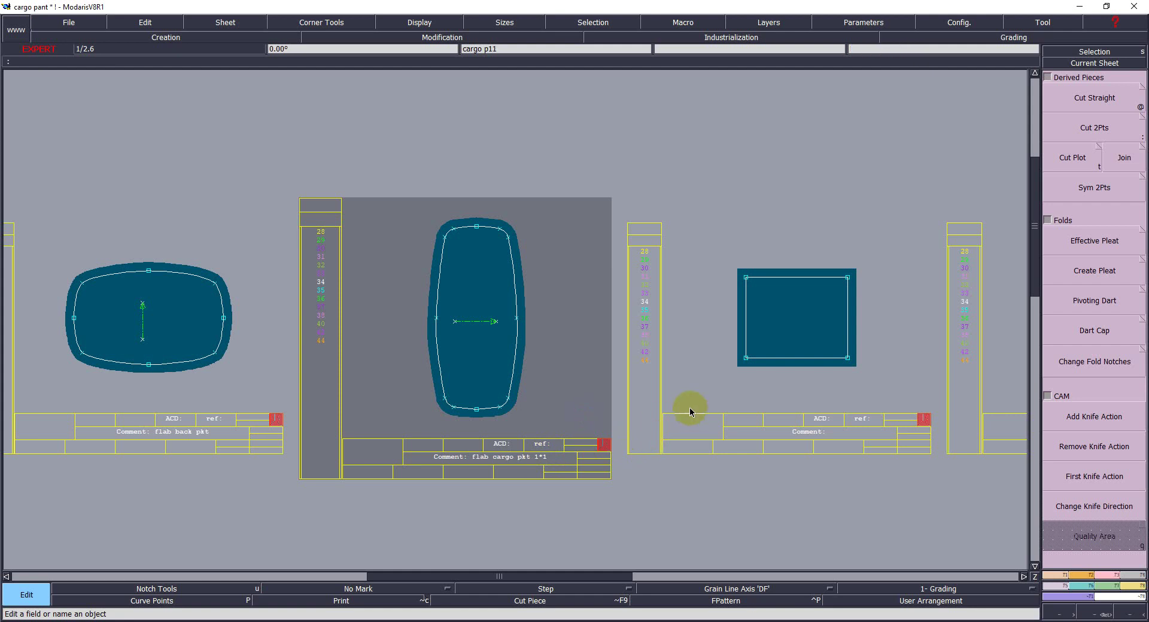
# Step: Draw a horizontal DF grain line across the square pocket piece
pyautogui.click(808, 592)
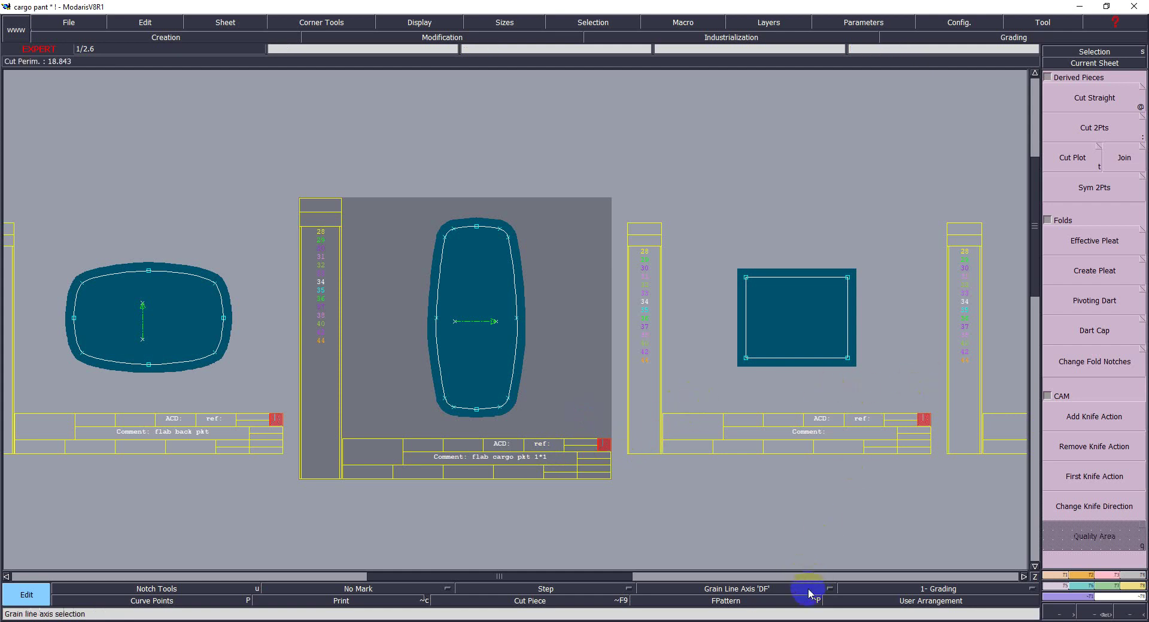
pyautogui.click(796, 528)
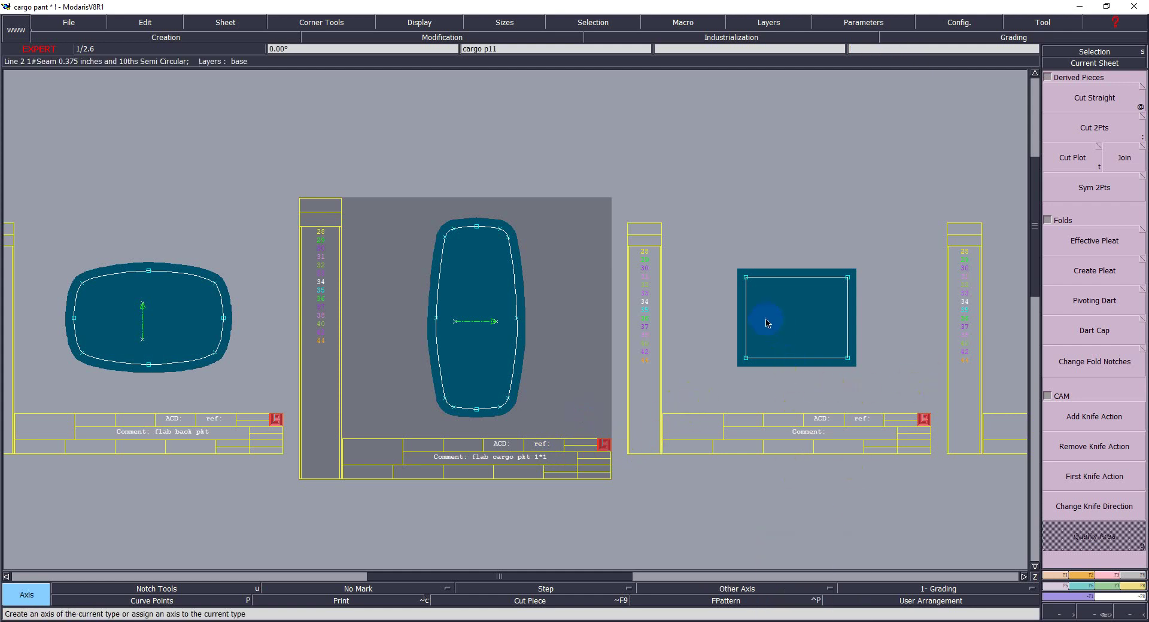
pyautogui.moveTo(767, 323); pyautogui.dragTo(807, 326)
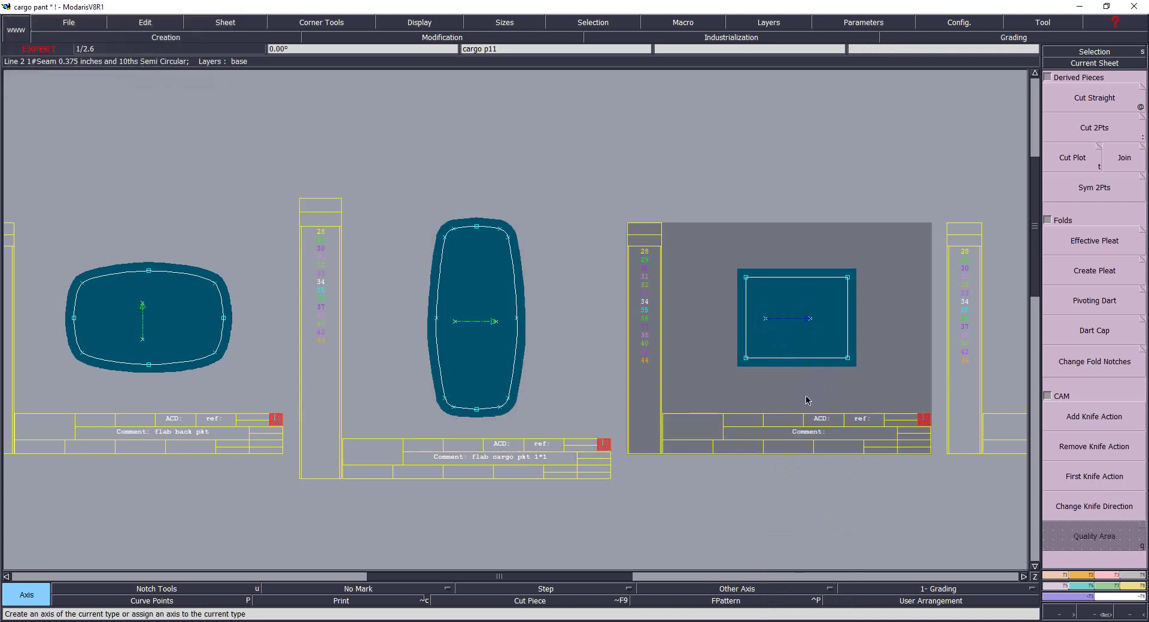
pyautogui.click(765, 590)
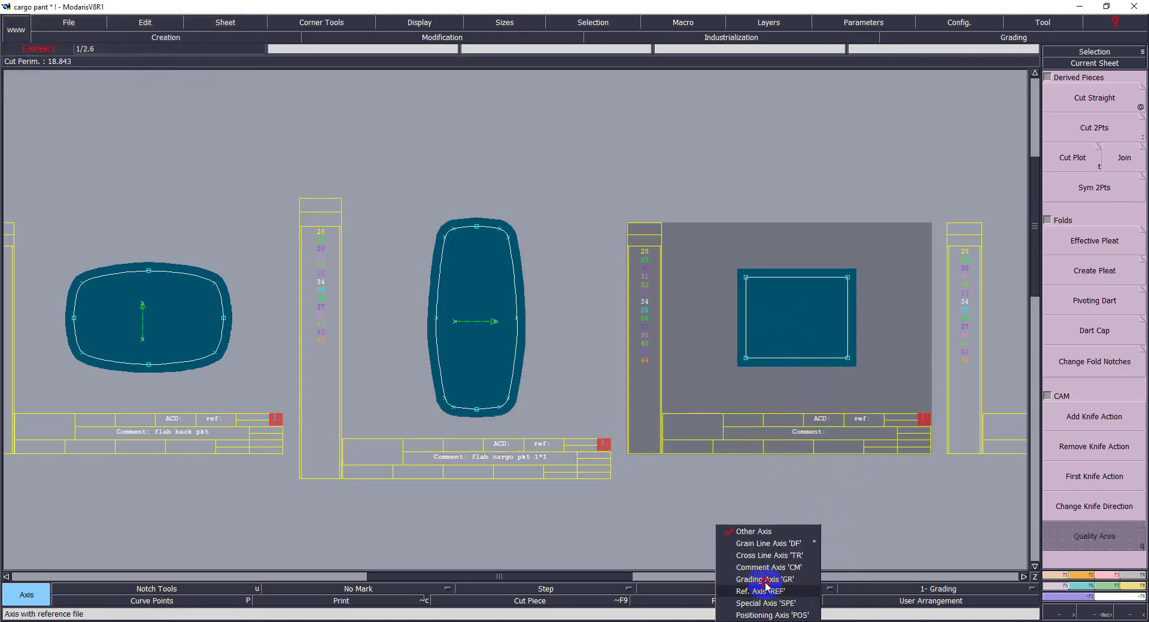
pyautogui.click(768, 543)
pyautogui.moveTo(776, 326); pyautogui.dragTo(829, 324)
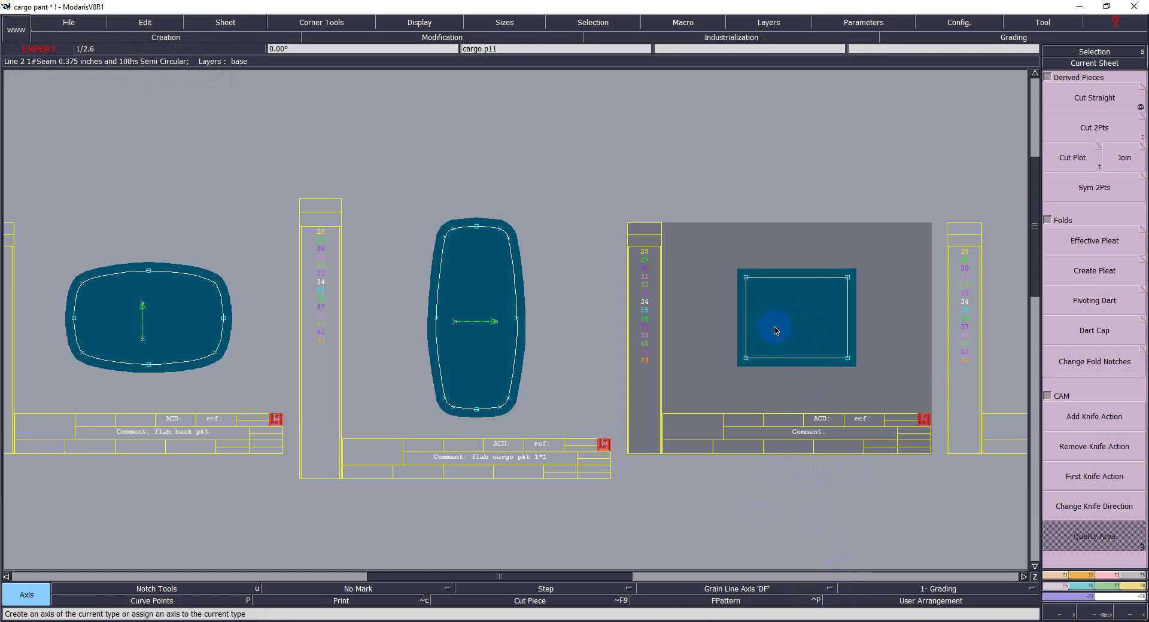
pyautogui.click(829, 325)
# Step: Set the square piece's comment to 'cargo wel pkt 1*1' and arrange all sheets
pyautogui.press('e')
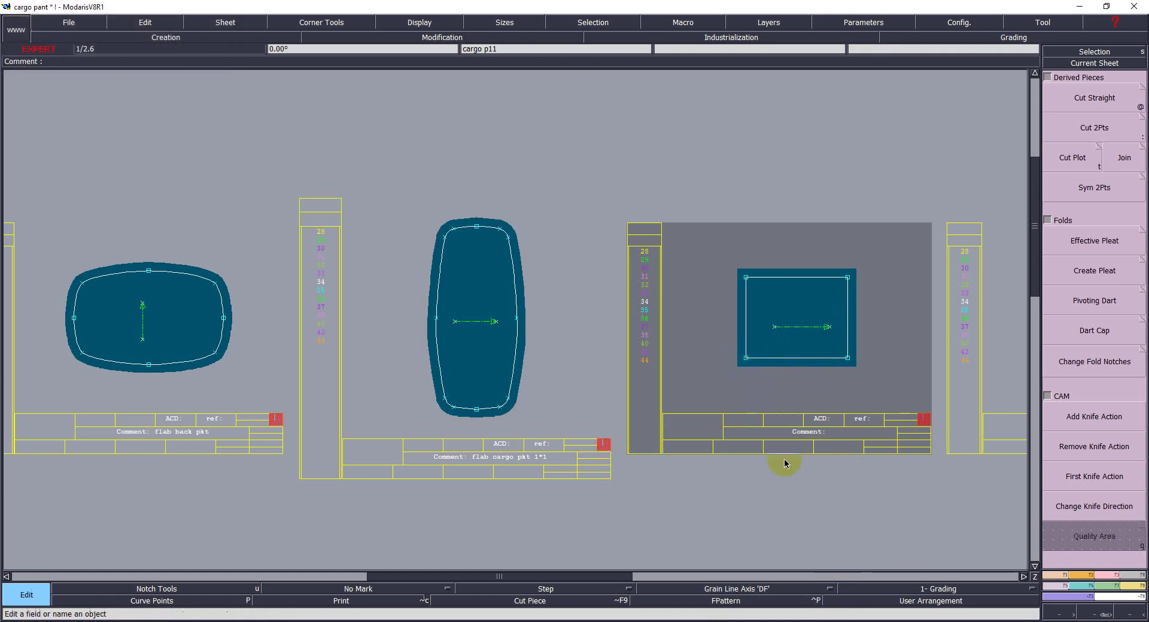
pyautogui.click(834, 433)
pyautogui.write('cargo wel pkt 1*1')
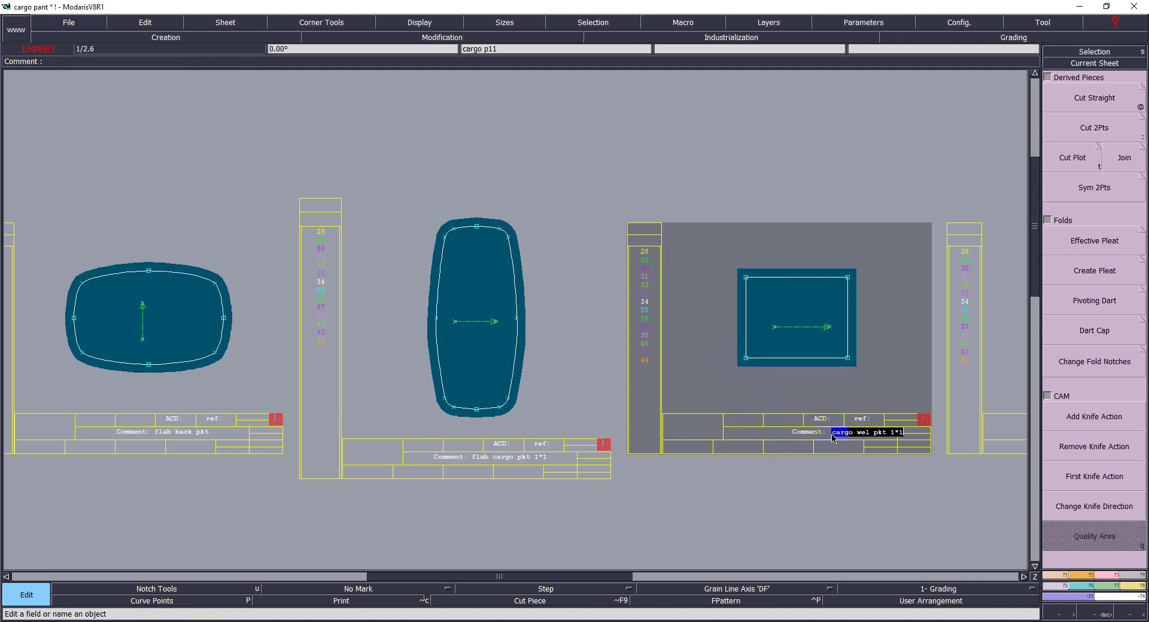
pyautogui.press('Return')
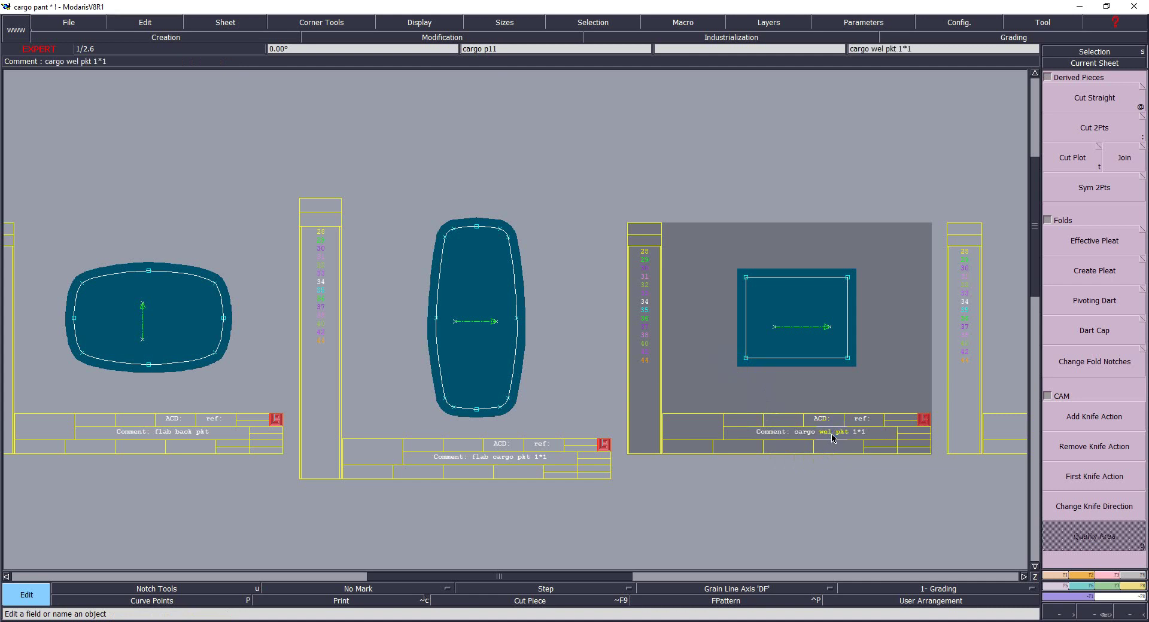
pyautogui.press('Home')
pyautogui.click(783, 508)
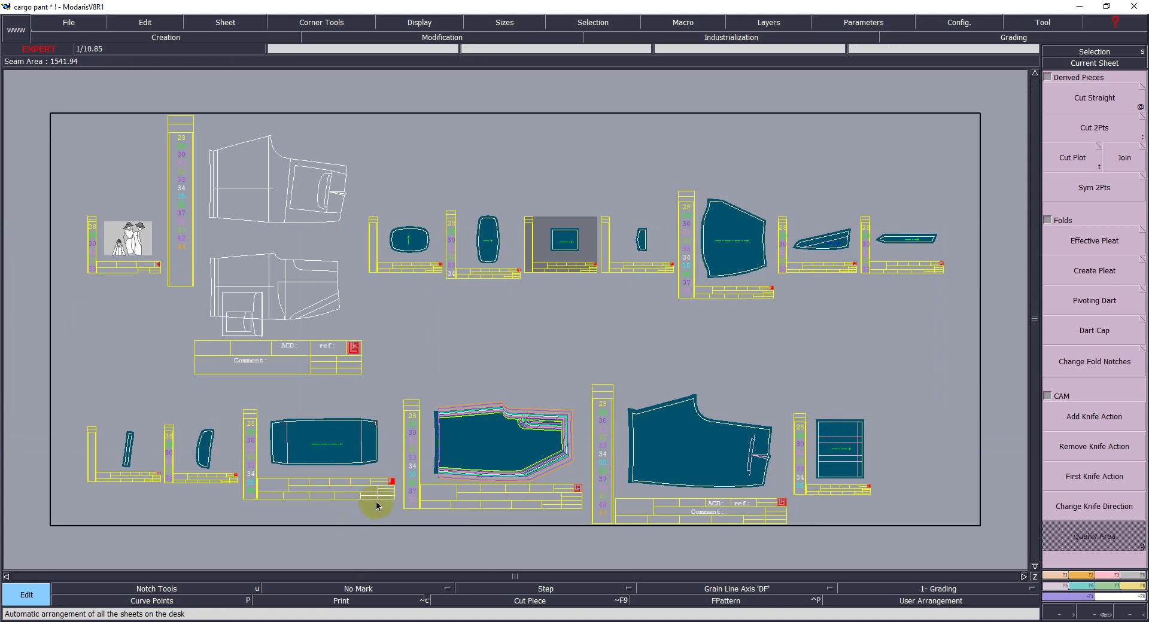
# Step: Hide the lower trouser piece's graded size outlines, then zoom onto the cargo pant base pattern
pyautogui.press('z')
pyautogui.moveTo(124, 118); pyautogui.dragTo(934, 535)
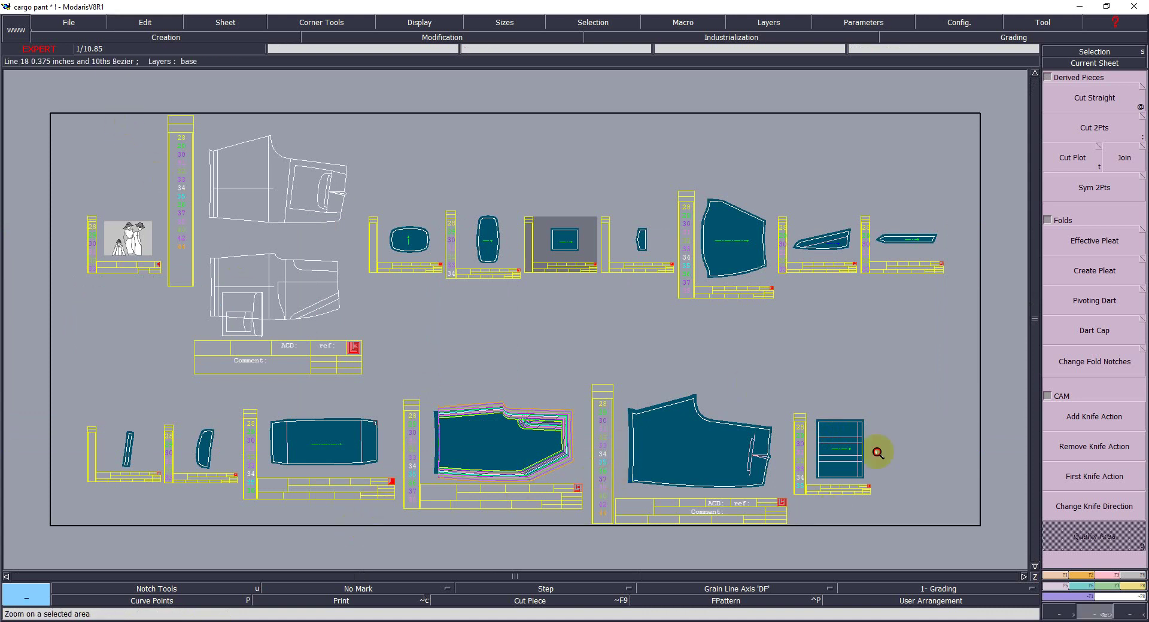
pyautogui.click(489, 448)
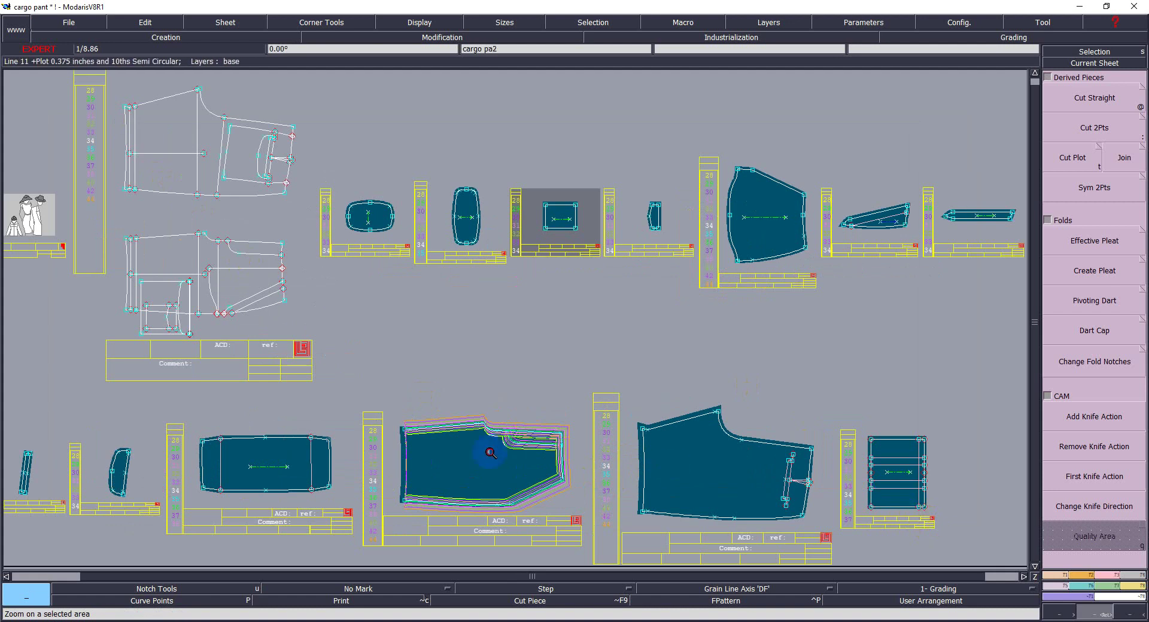
pyautogui.press('n')
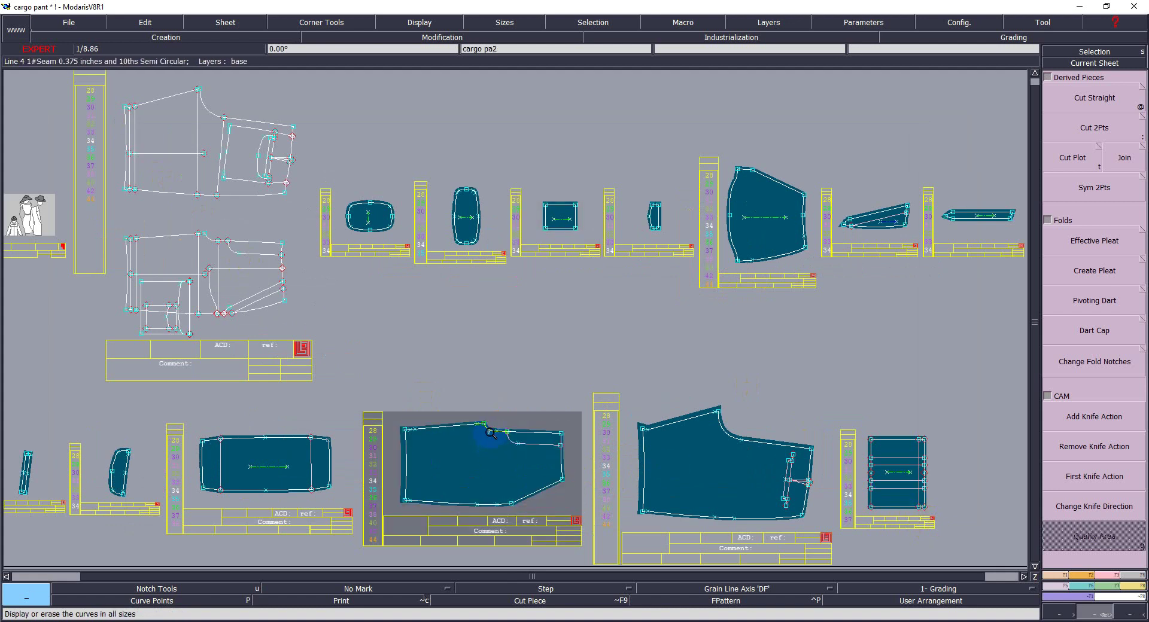
pyautogui.click(582, 498)
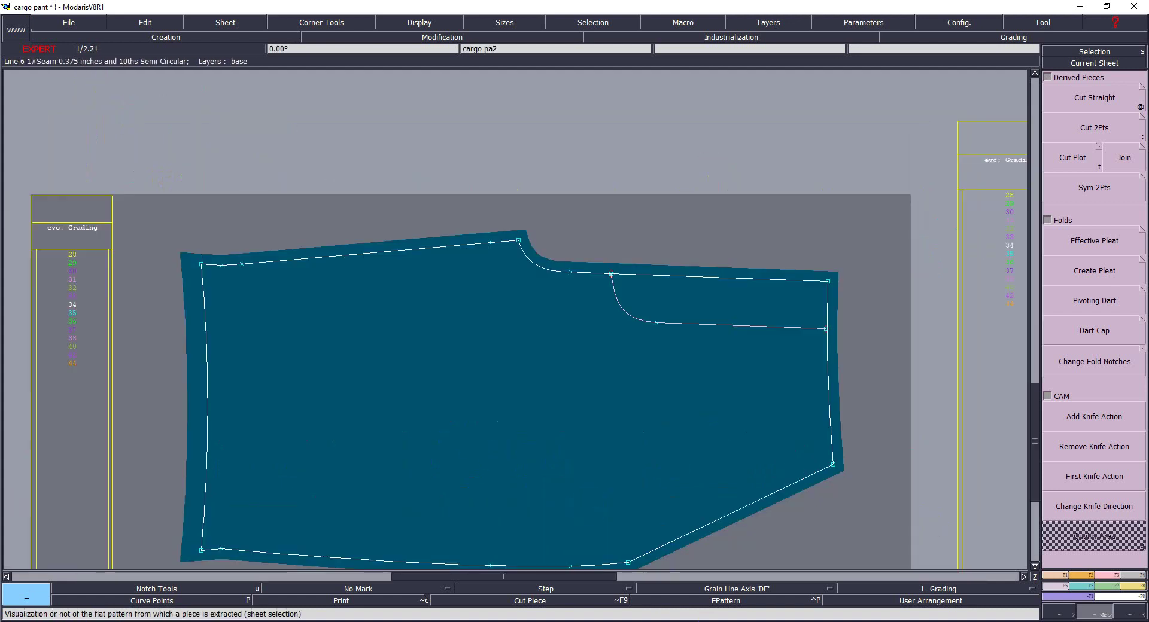
pyautogui.press('Home')
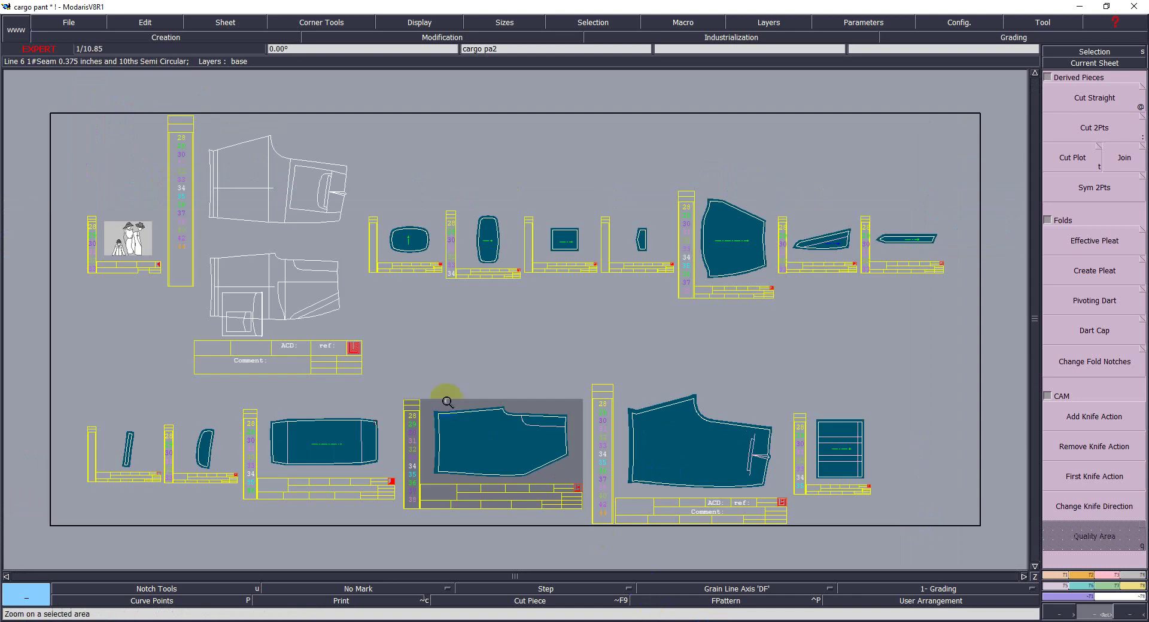
pyautogui.moveTo(122, 94); pyautogui.dragTo(367, 313)
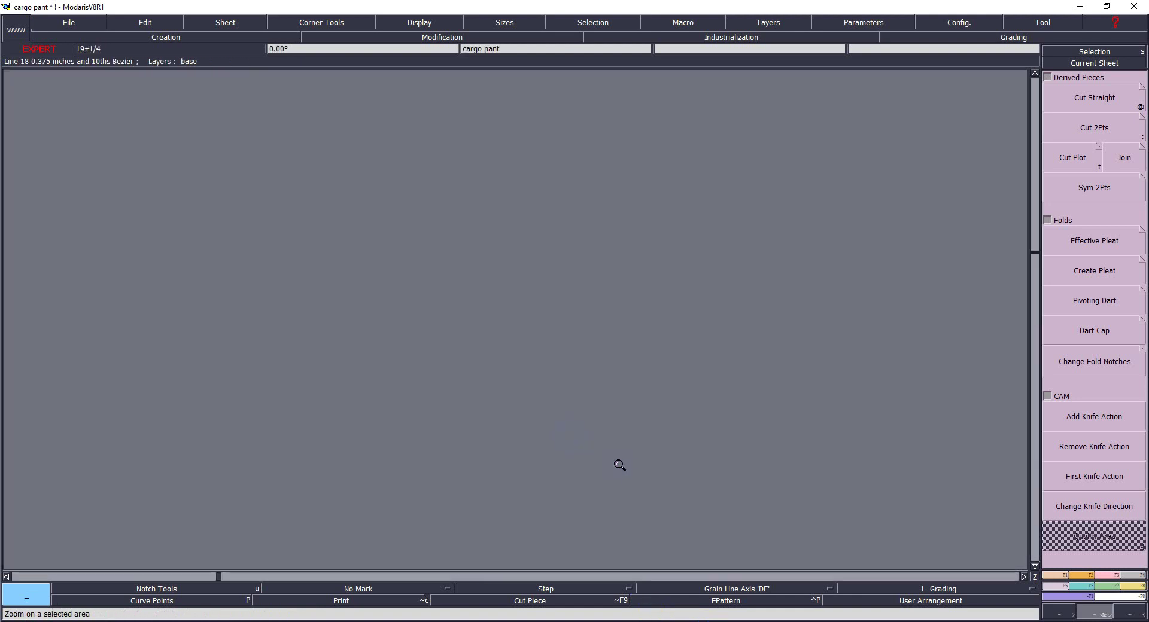